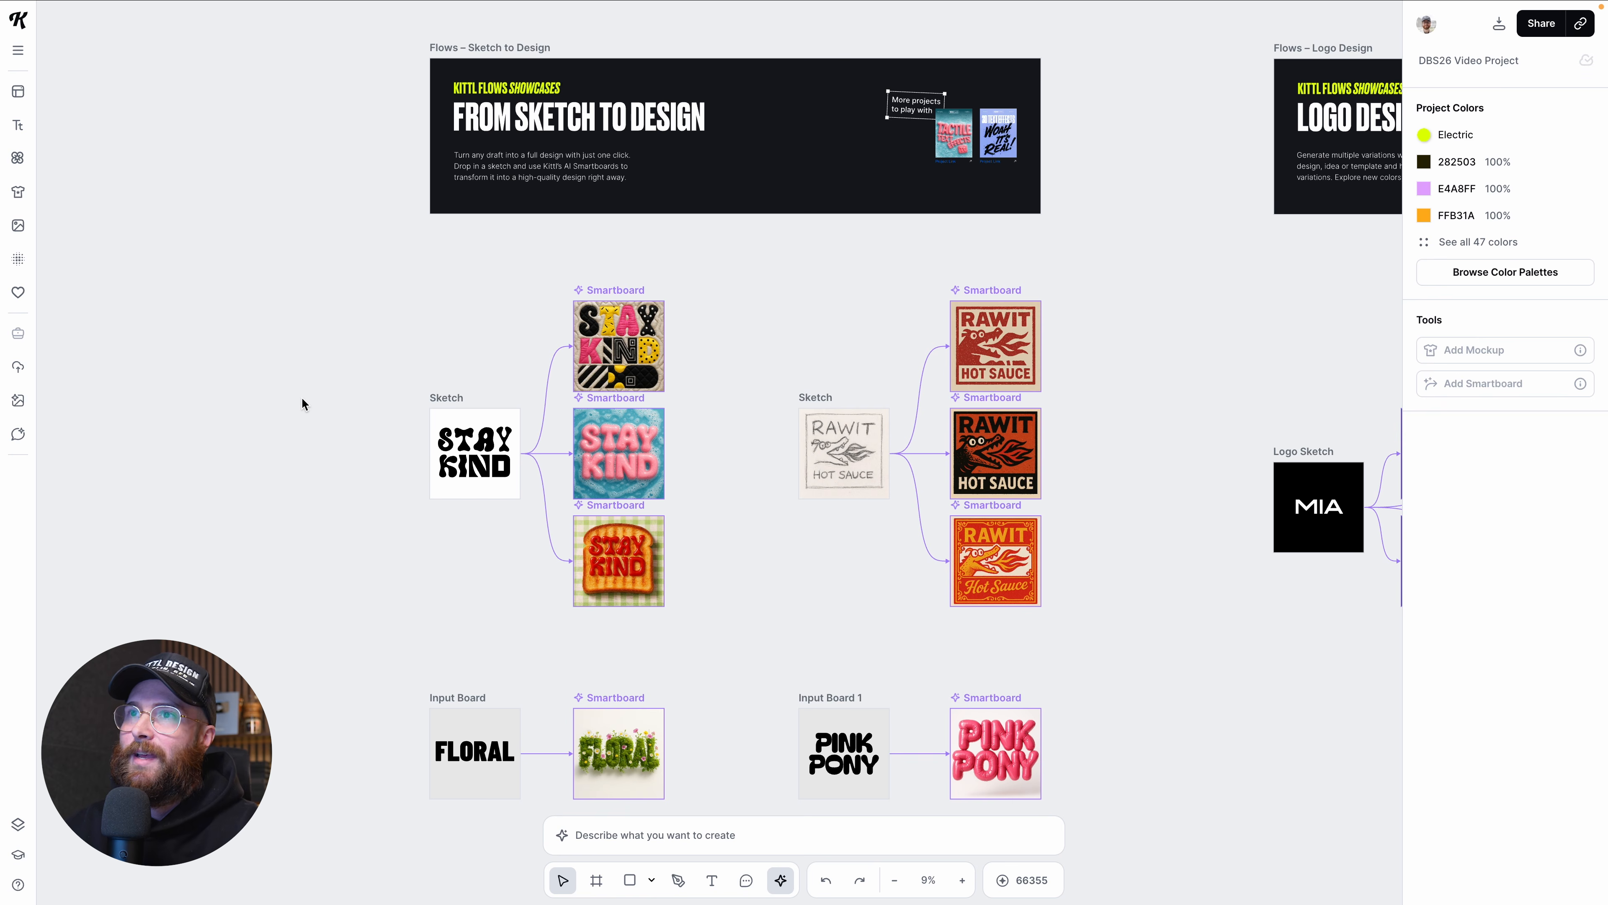
Step: Examine the Stay Kind sketch board and the three Smartboards connected to it
scroll(317, 398, down, 3)
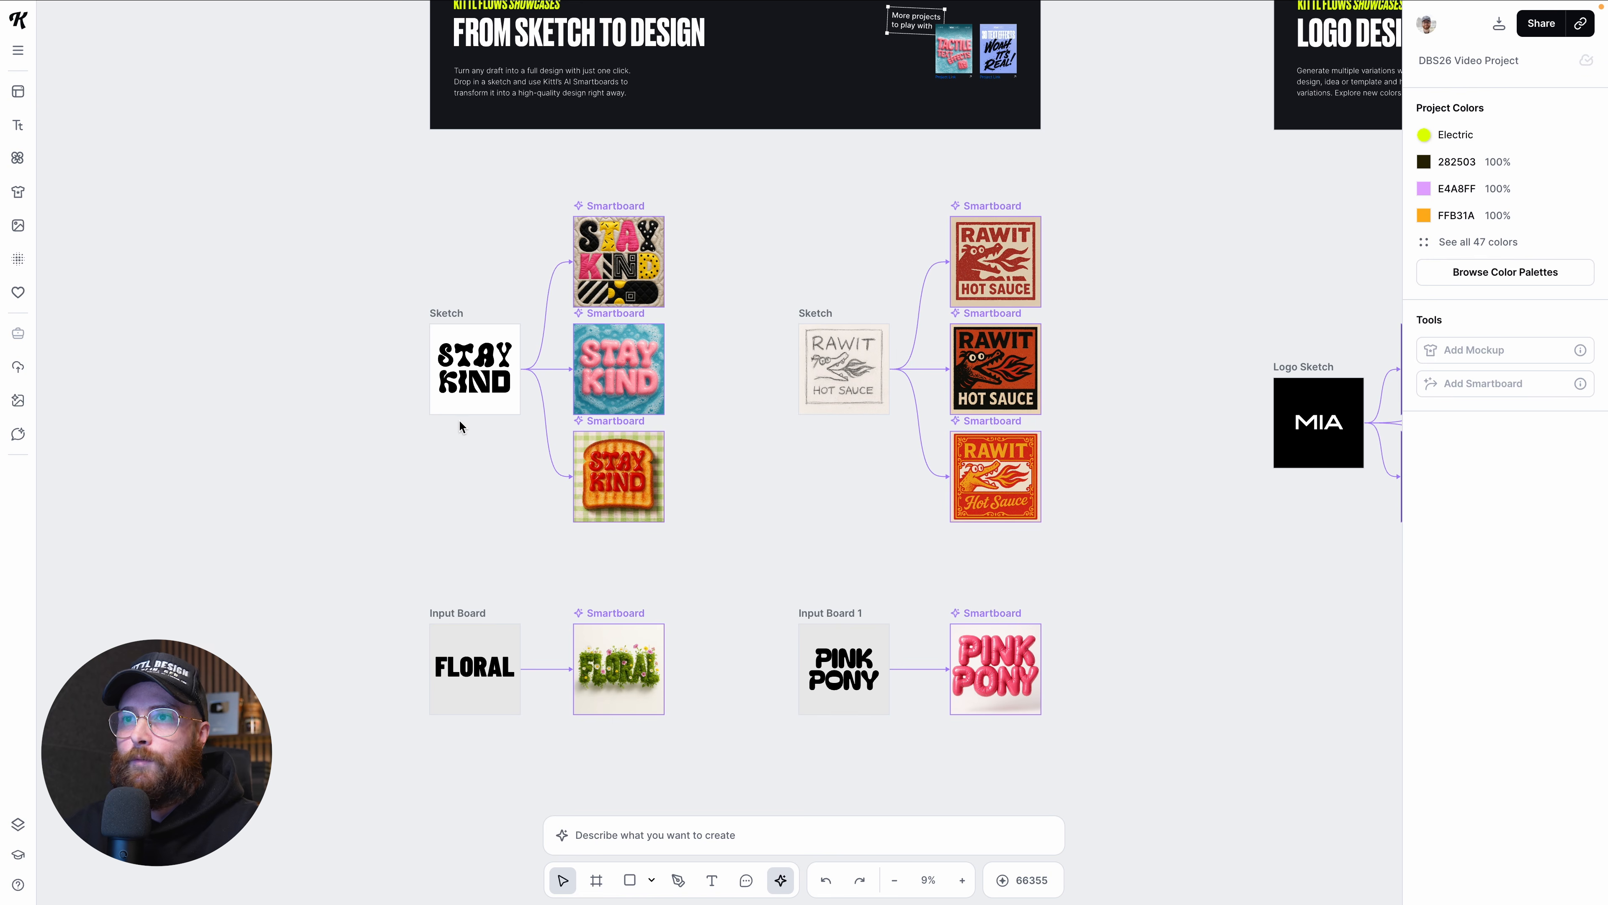
scroll(519, 430, up, 3)
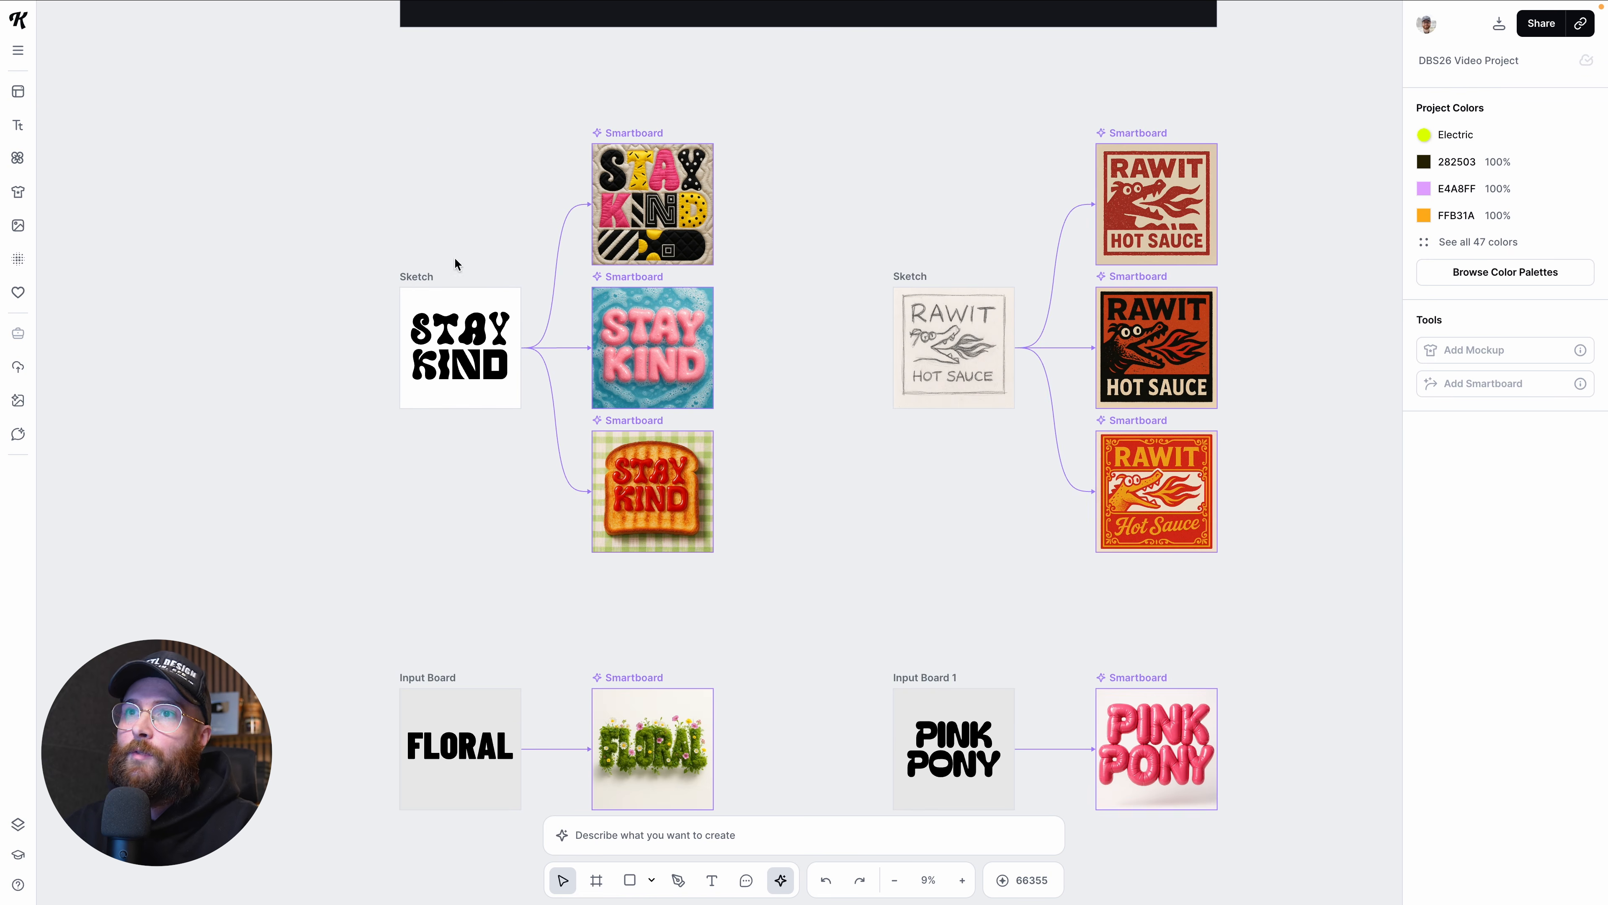
click(458, 368)
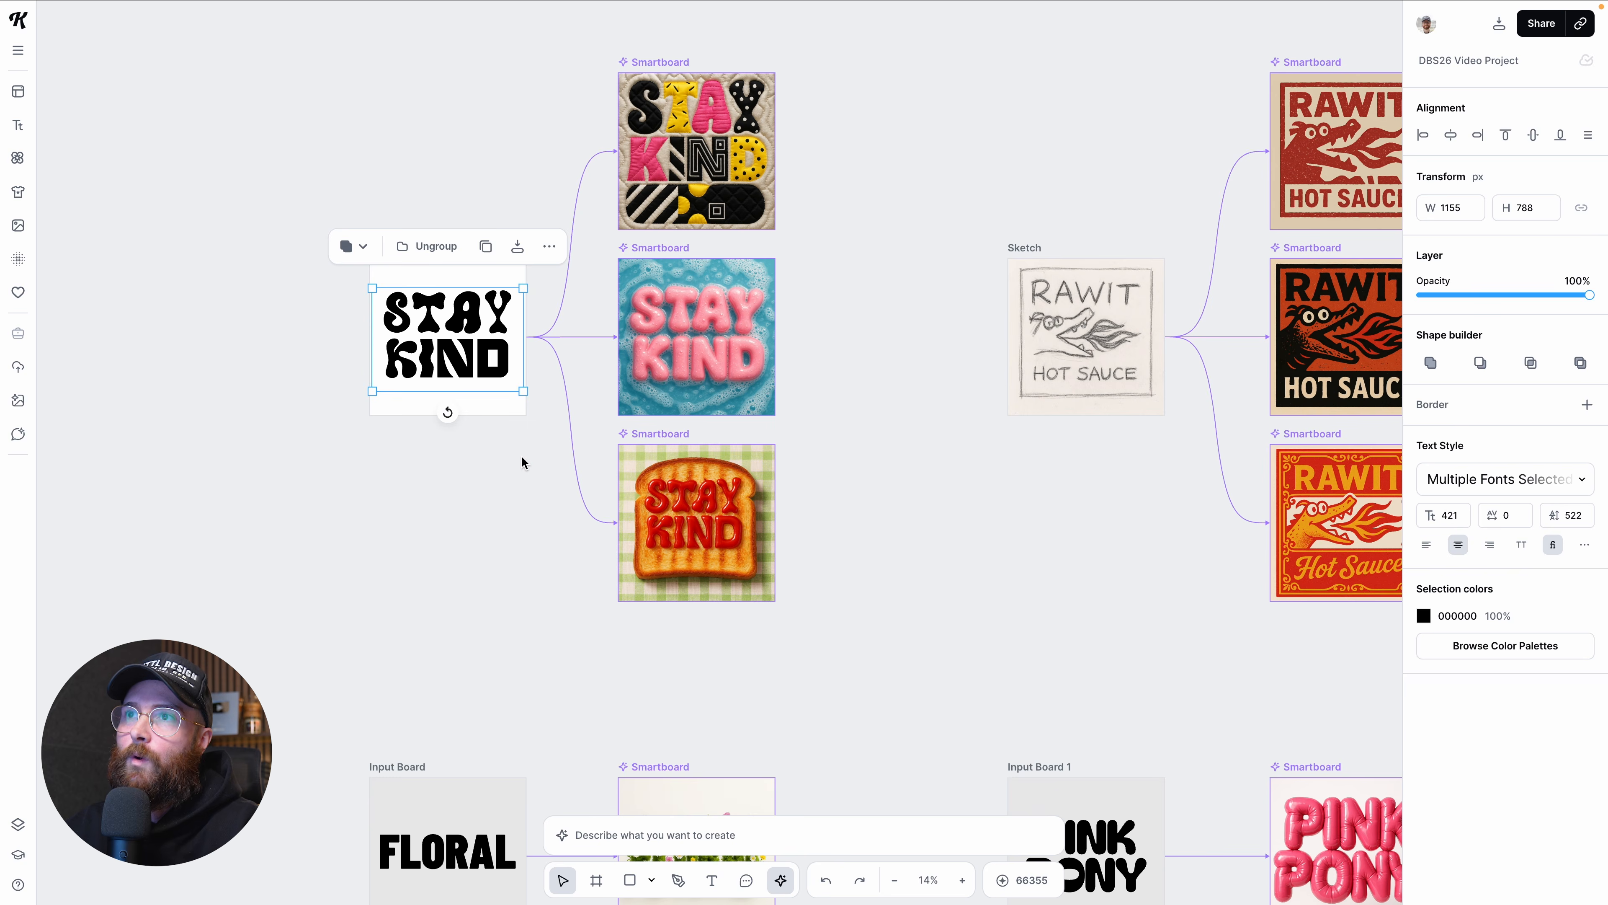
click(522, 455)
scroll(574, 332, up, 3)
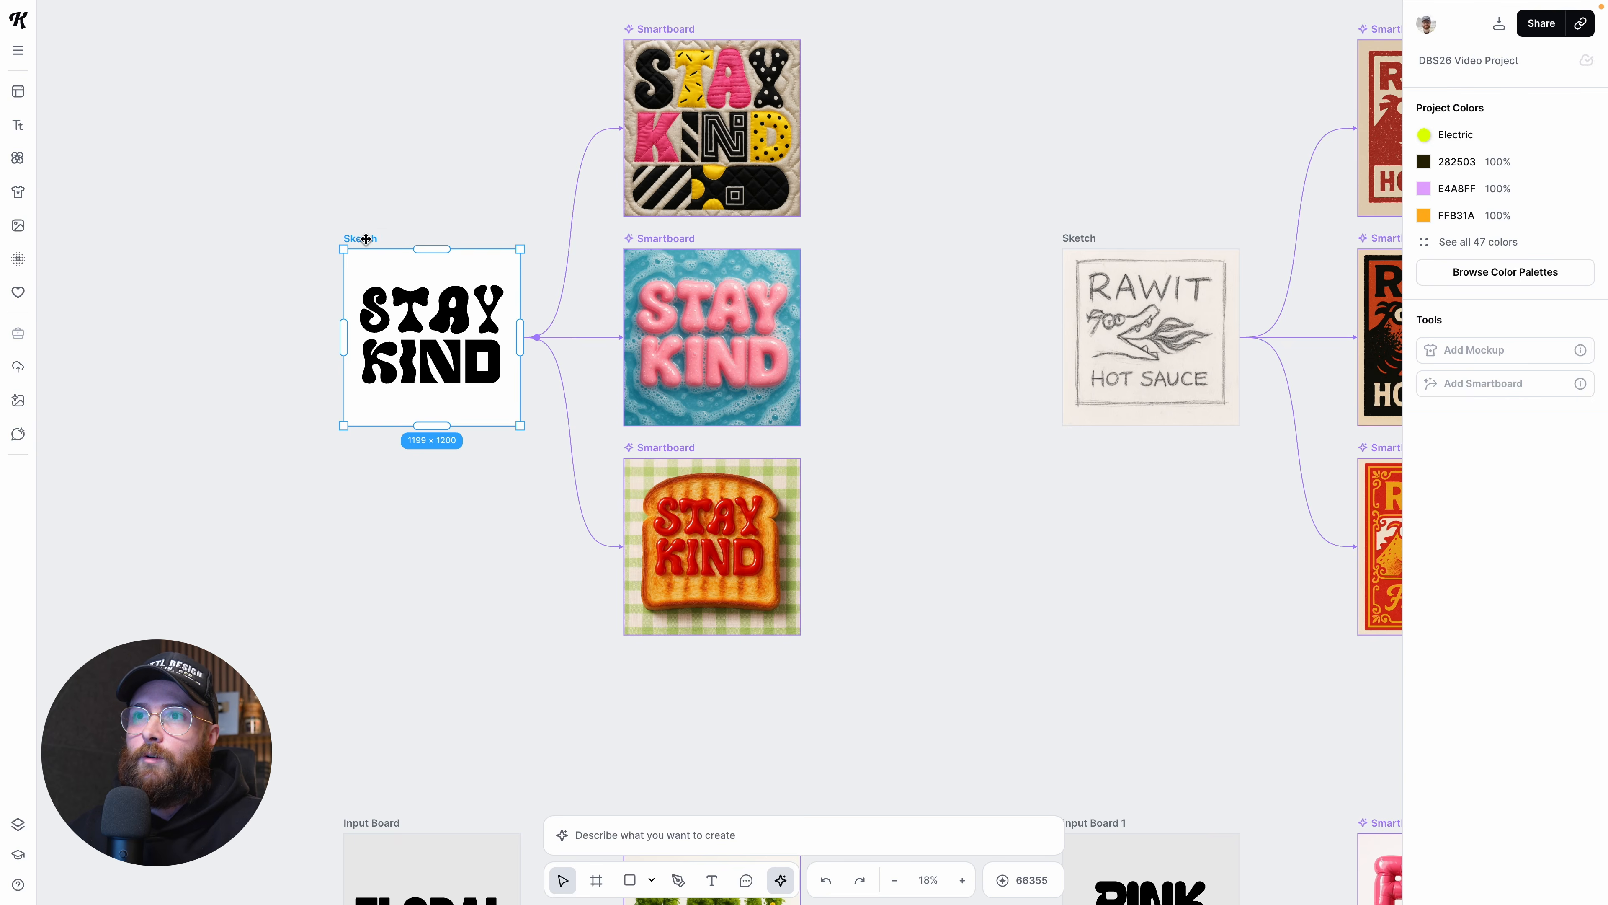
Step: Connect a new AI Image Smartboard to the Stay Kind sketch and place it beside the ketchup toast Smartboard
click(551, 380)
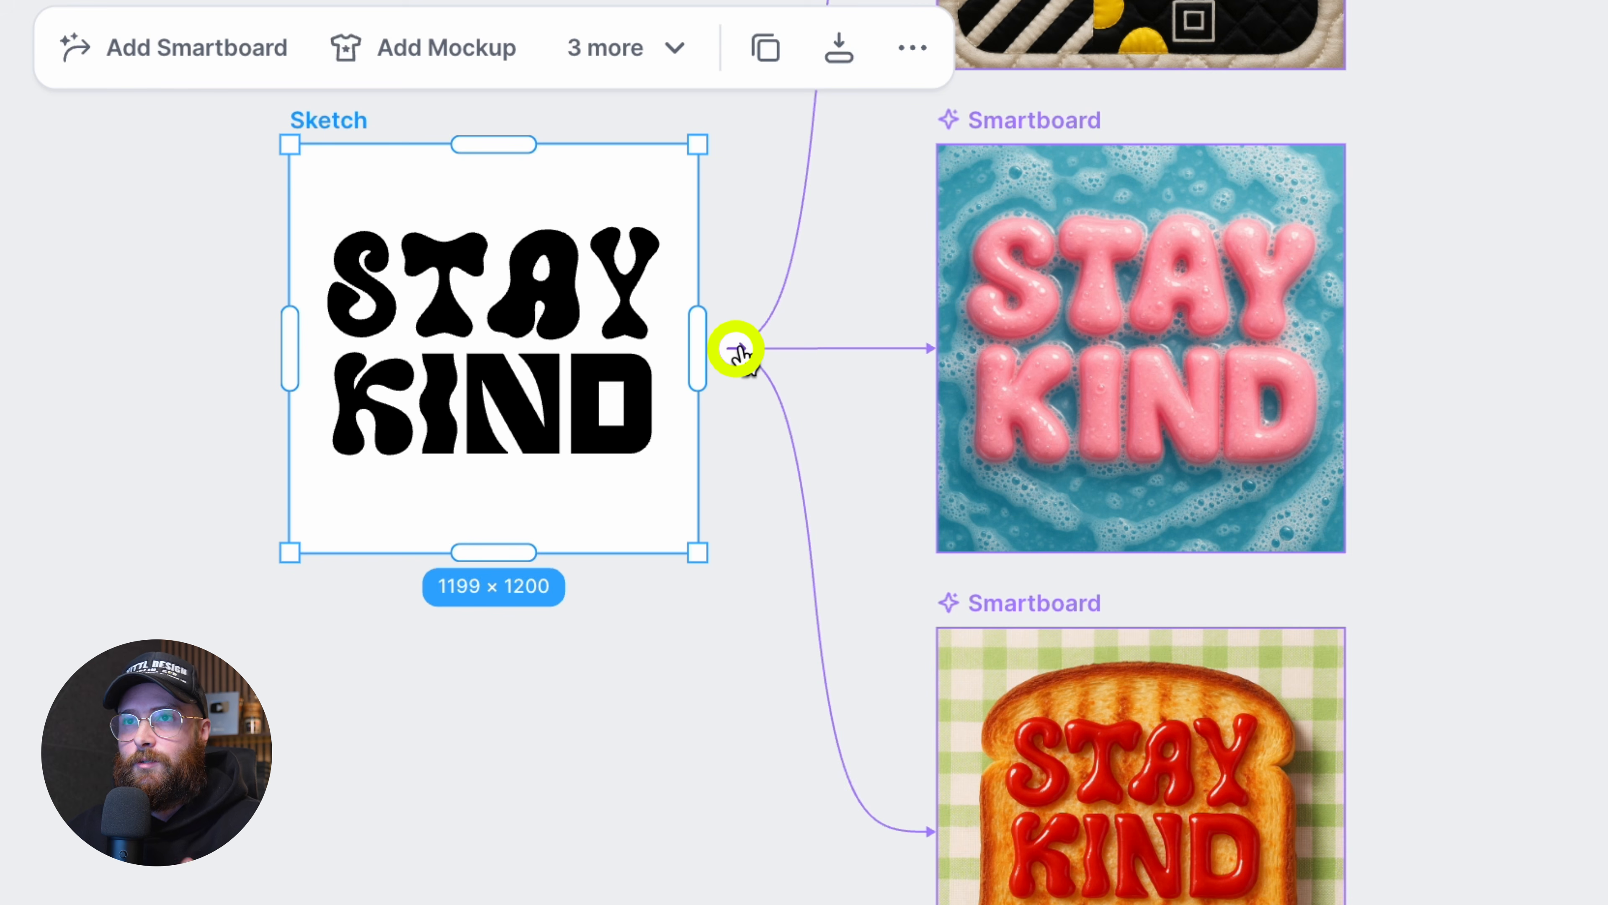
click(737, 350)
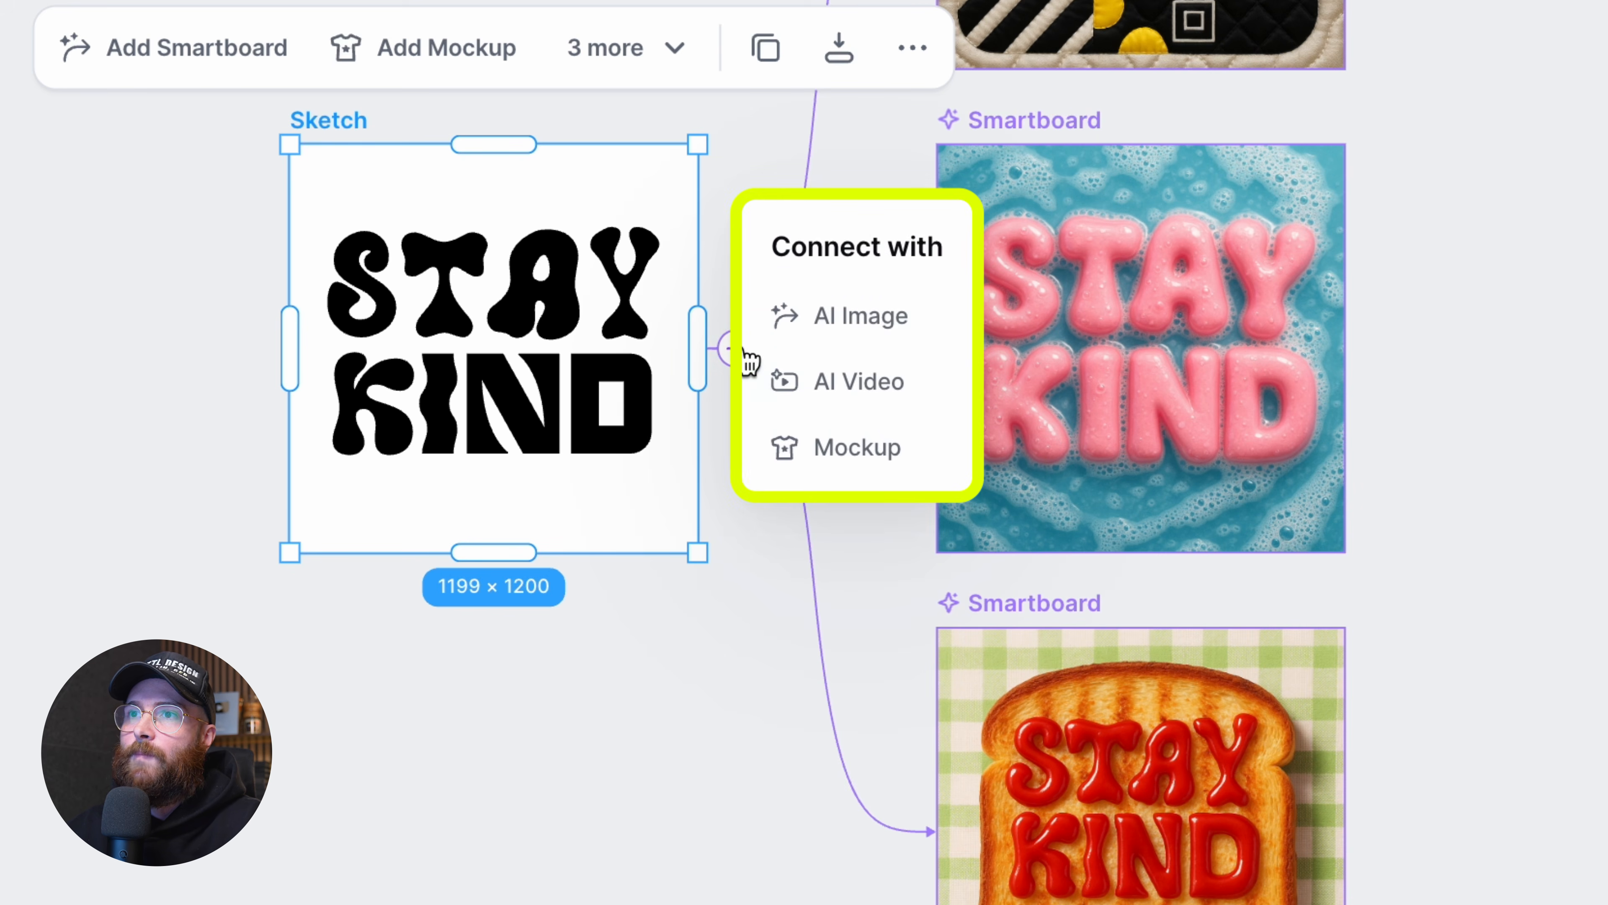
click(820, 342)
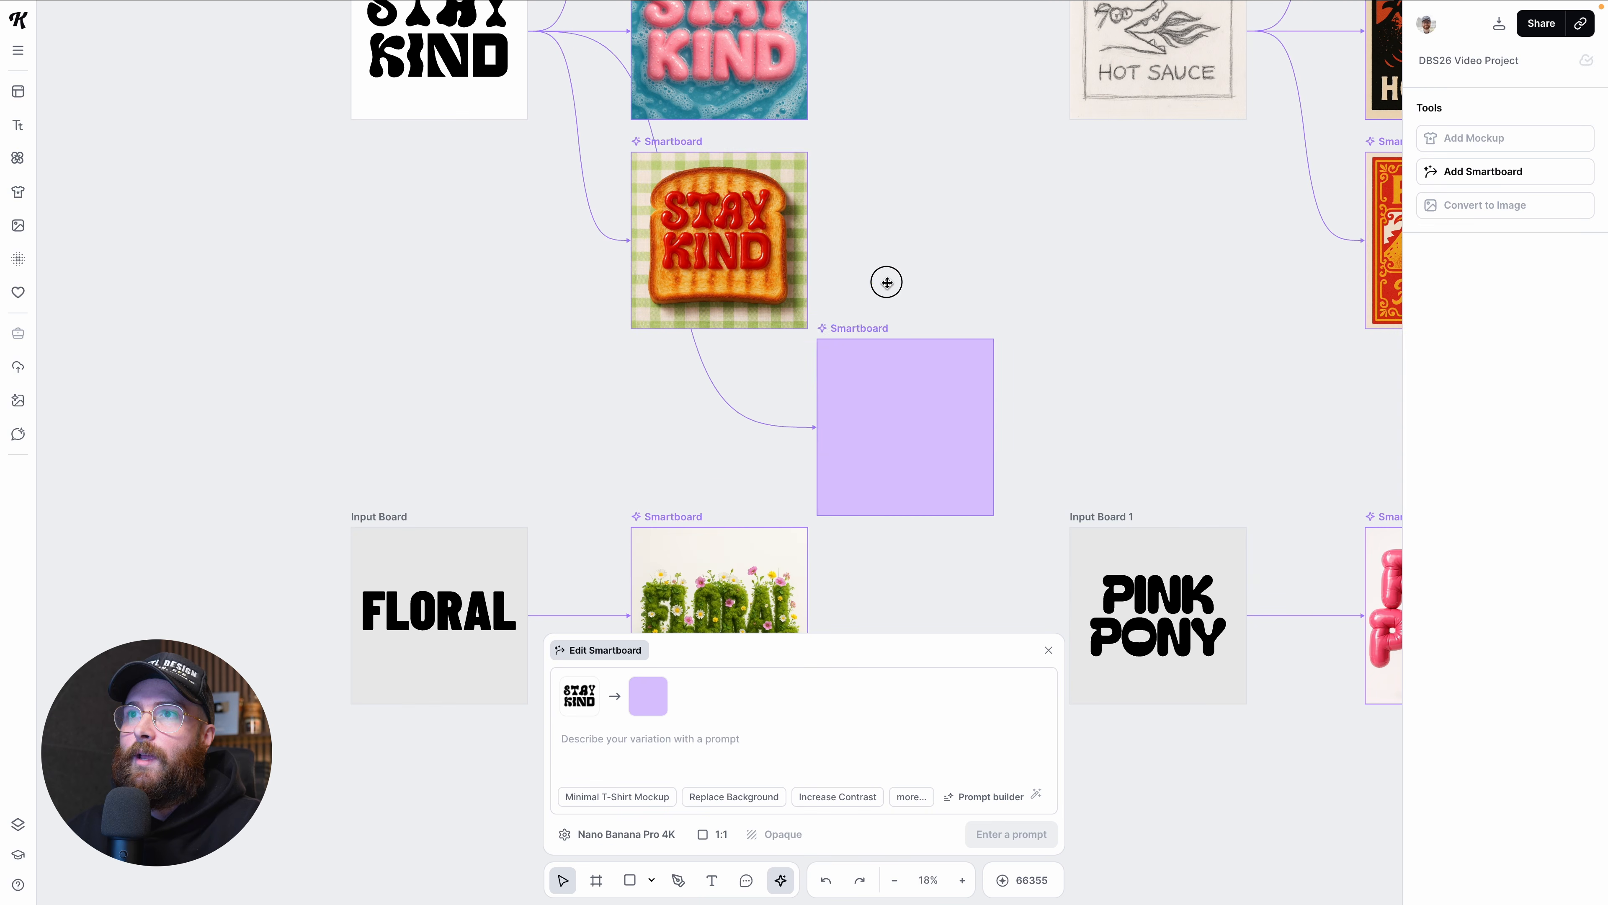
drag(886, 283, 874, 145)
scroll(833, 269, up, 1)
scroll(832, 270, right, 2)
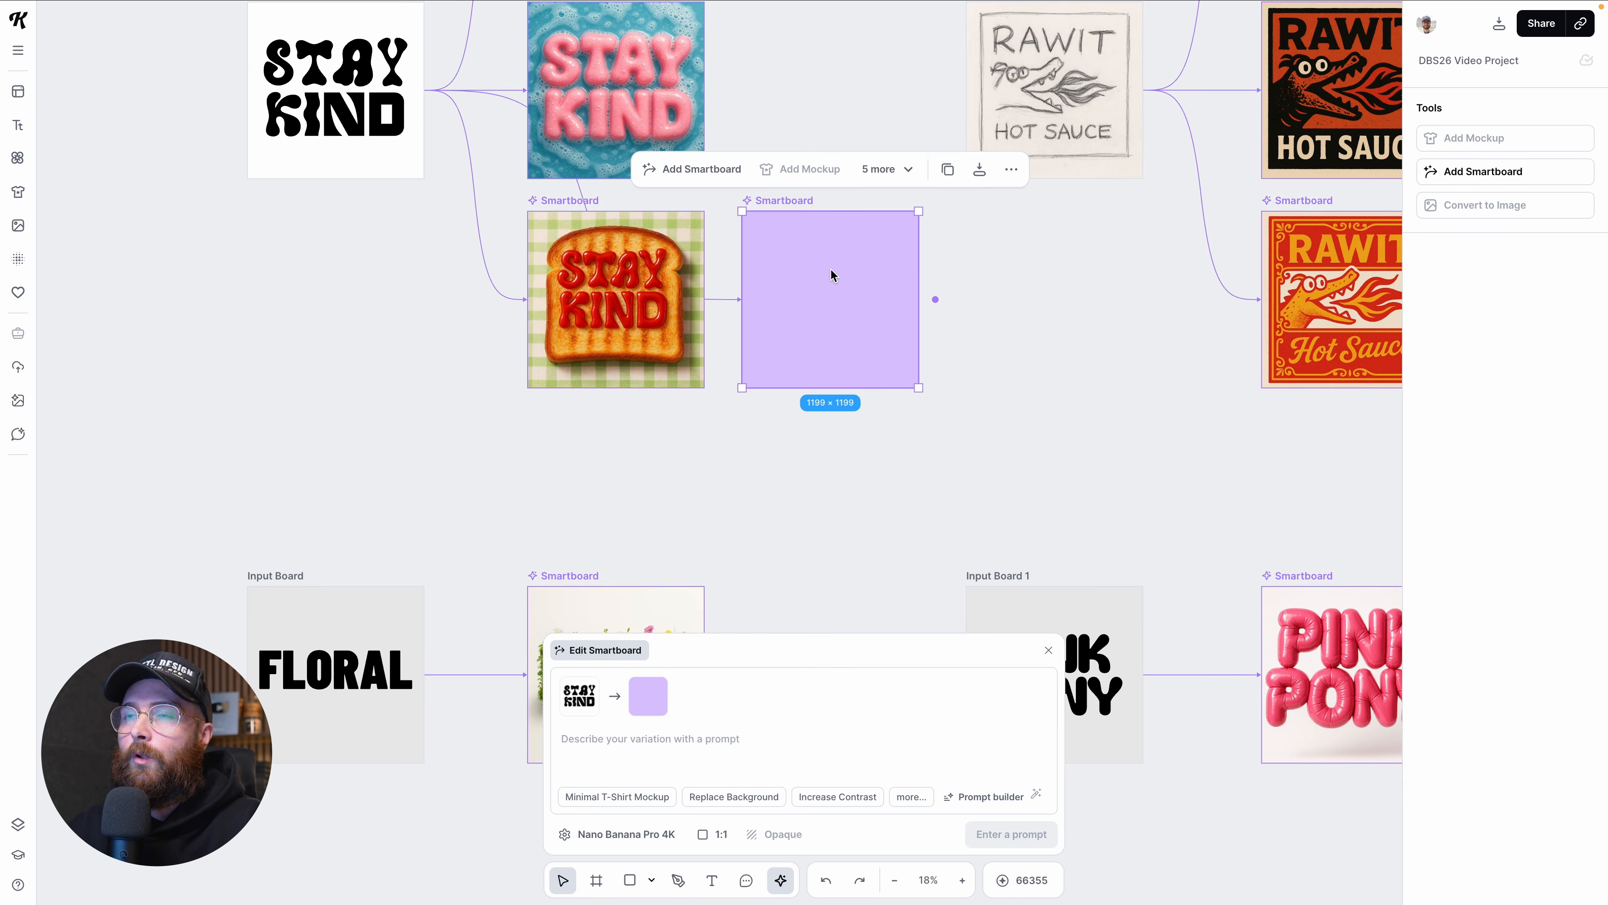
Step: Review the available AI models and aspect ratios for the empty Smartboard, keeping Nano Banana Pro 4K and 1:1
scroll(823, 276, up, 2)
click(612, 737)
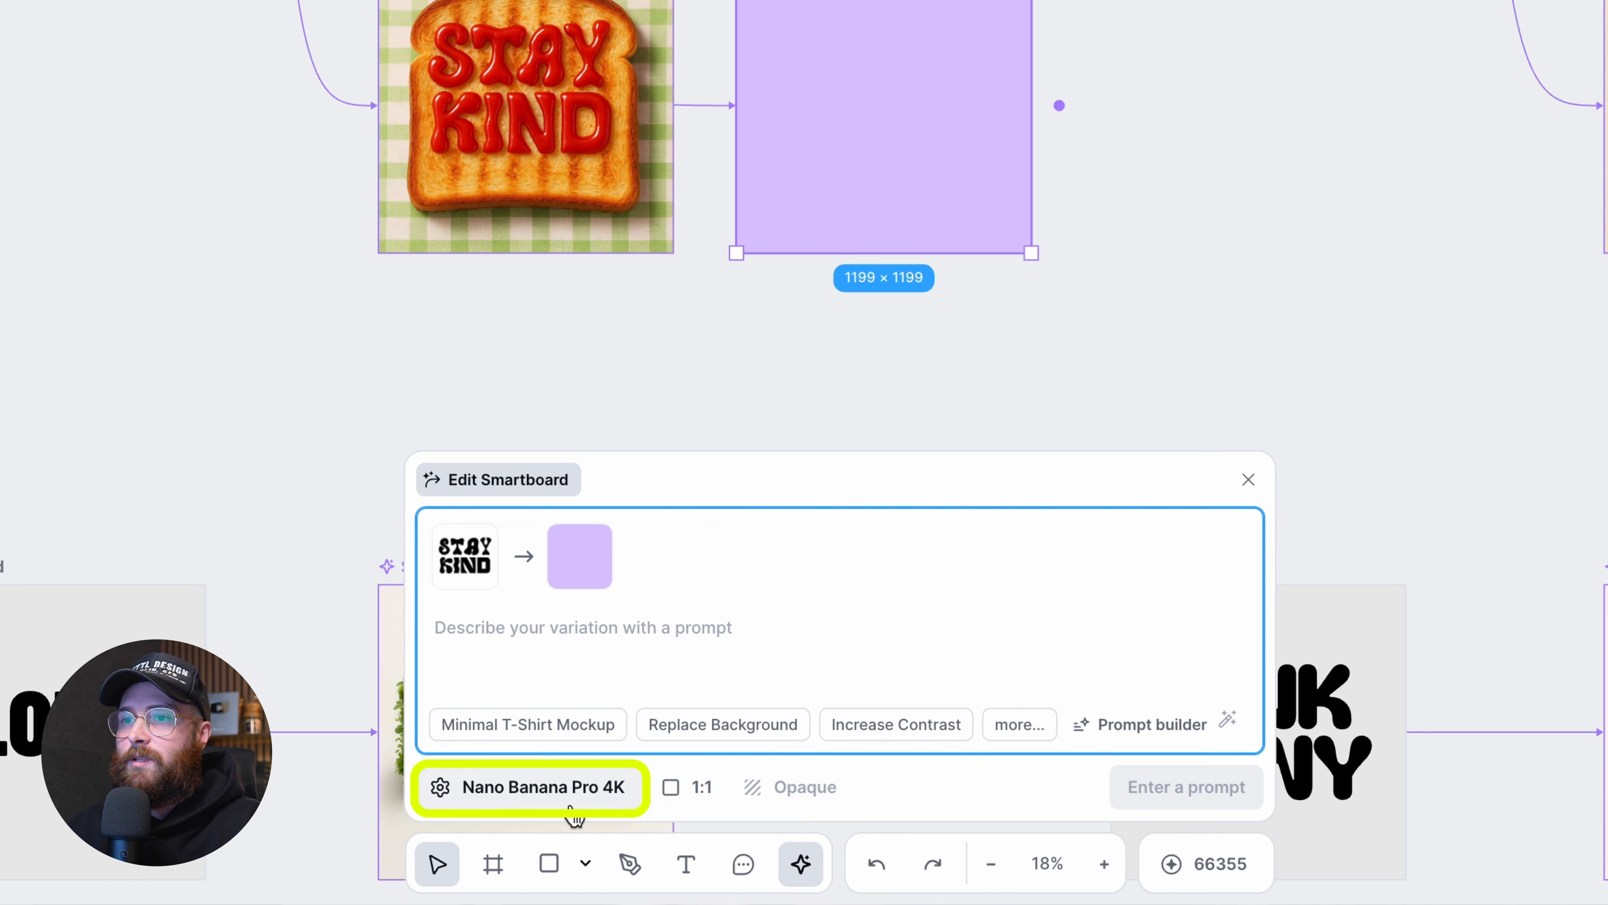
click(570, 804)
scroll(586, 402, down, 5)
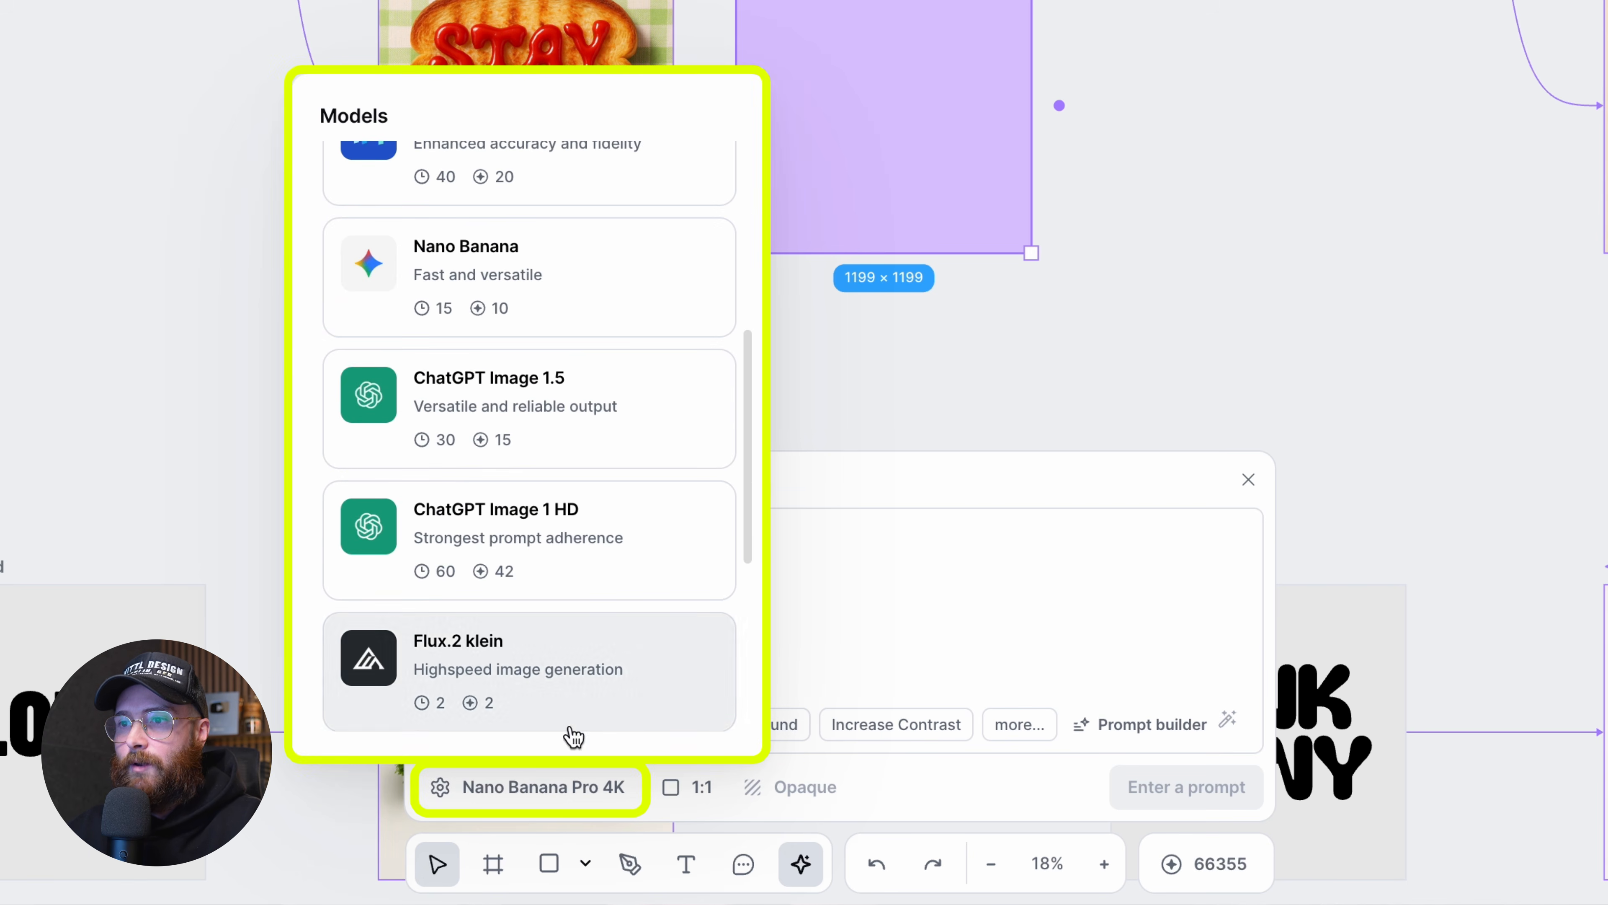
click(458, 790)
click(688, 792)
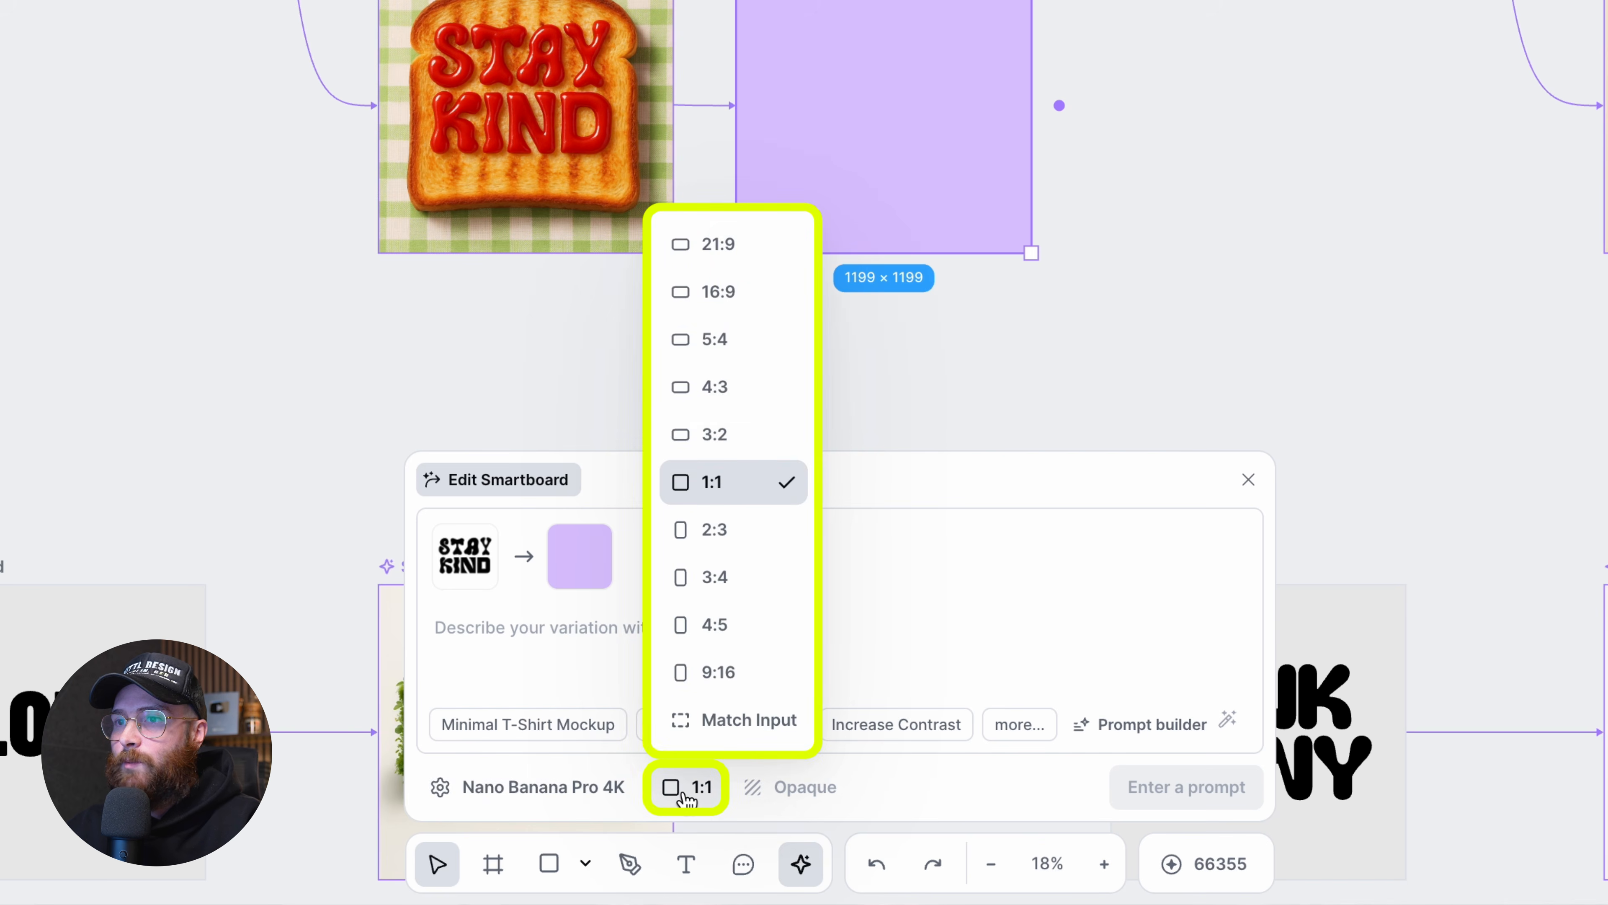
click(686, 795)
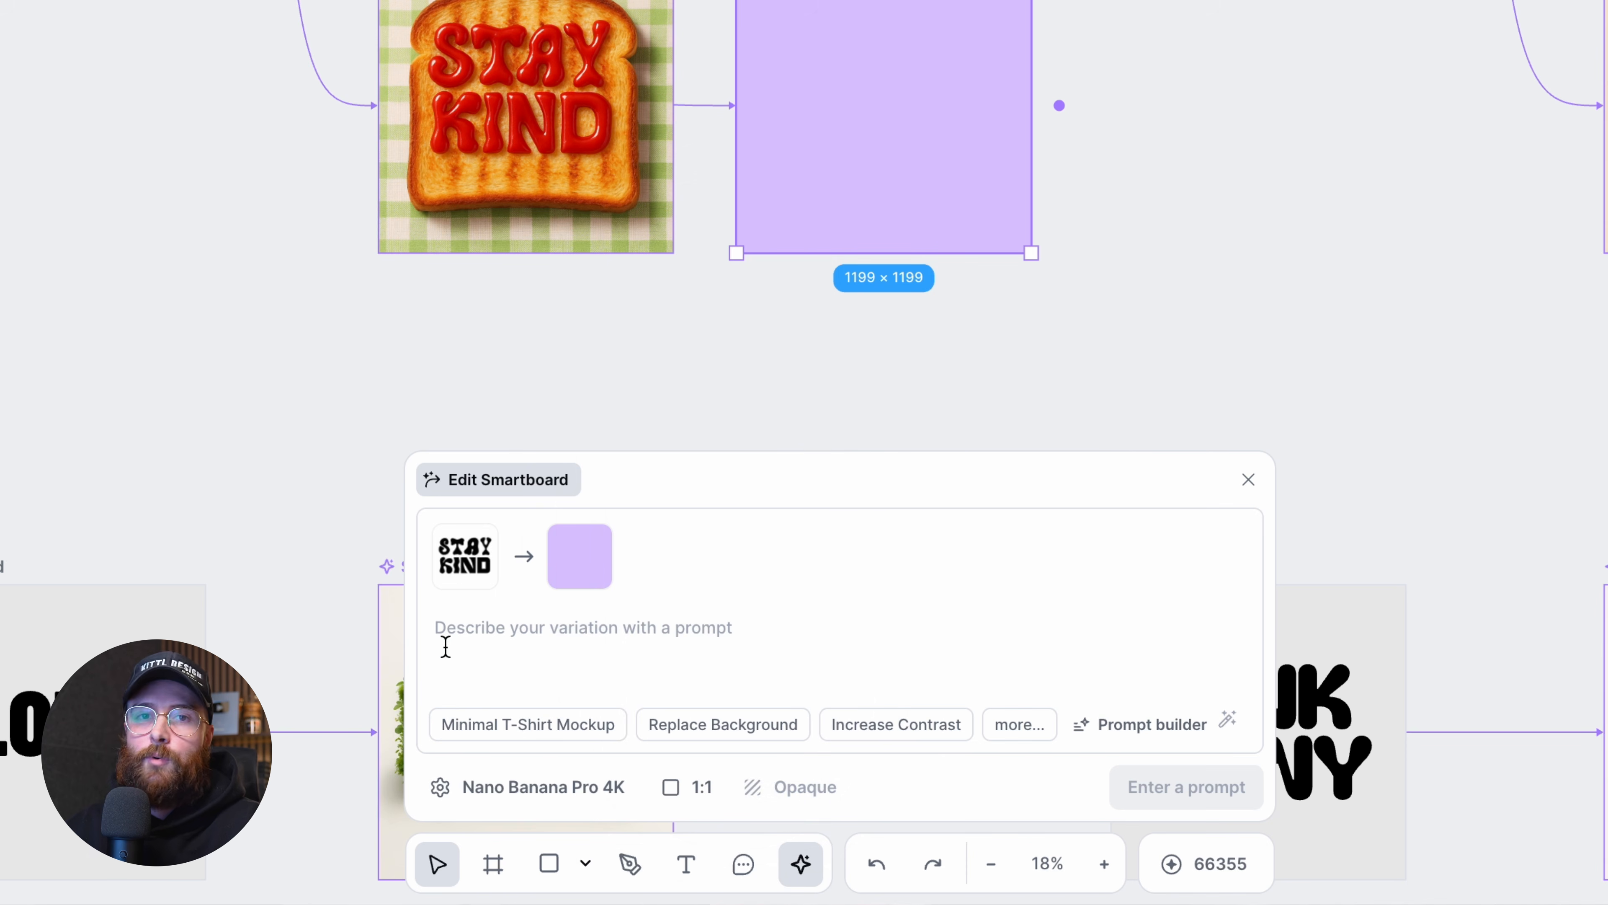
Step: Close the prompt editor and delete the empty Smartboard beside the ketchup toast design
click(1248, 479)
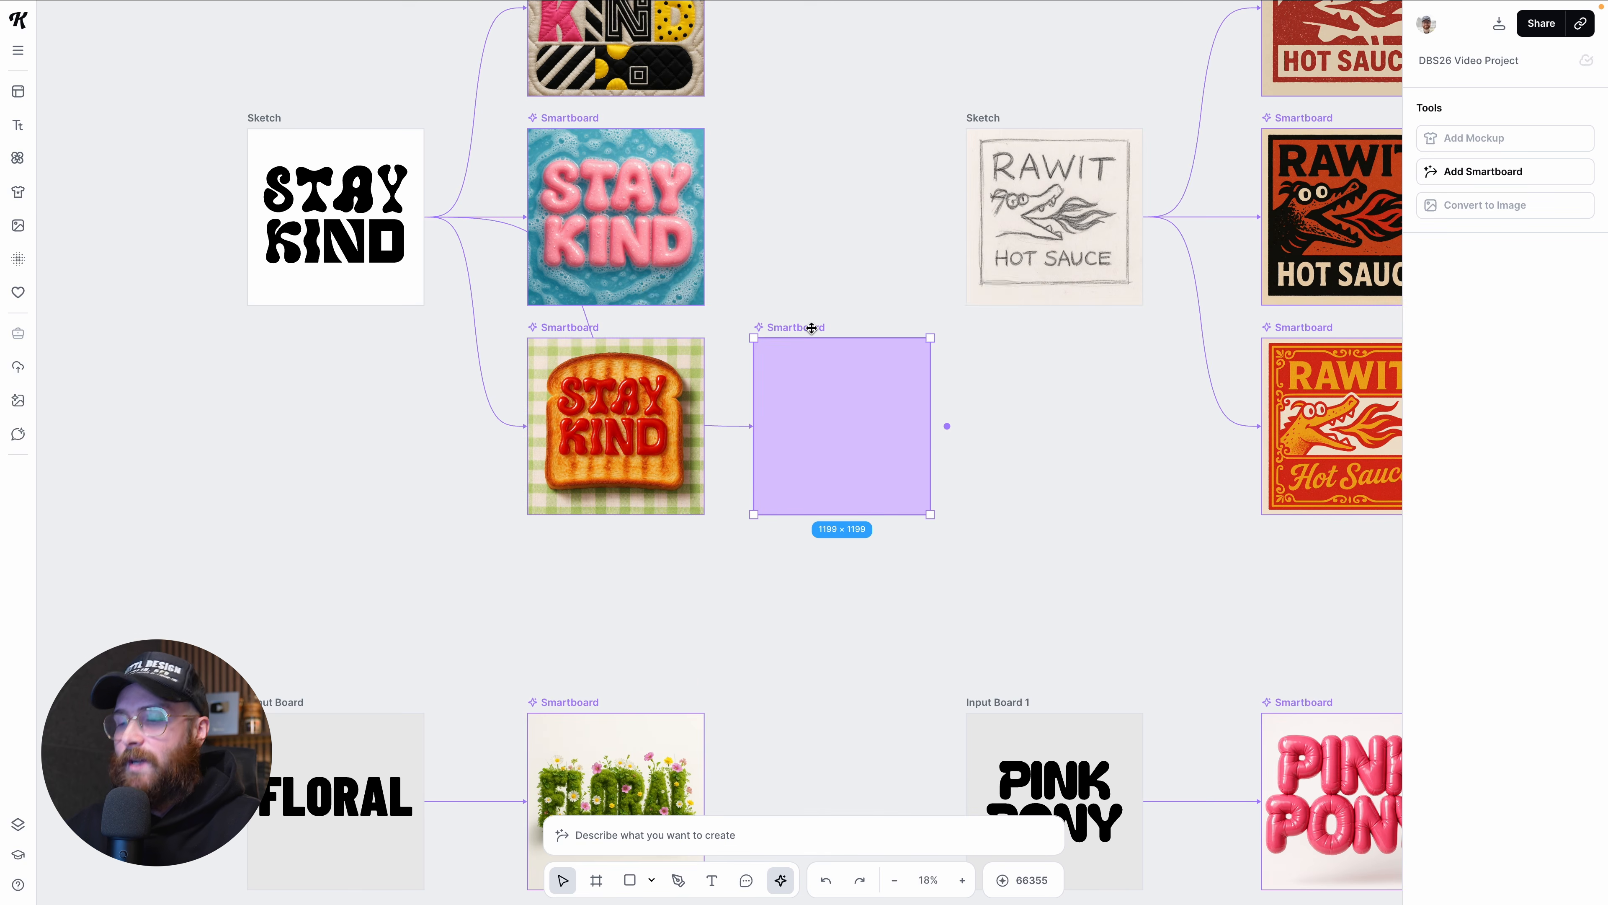
click(812, 328)
key(Delete)
scroll(723, 316, up, 2)
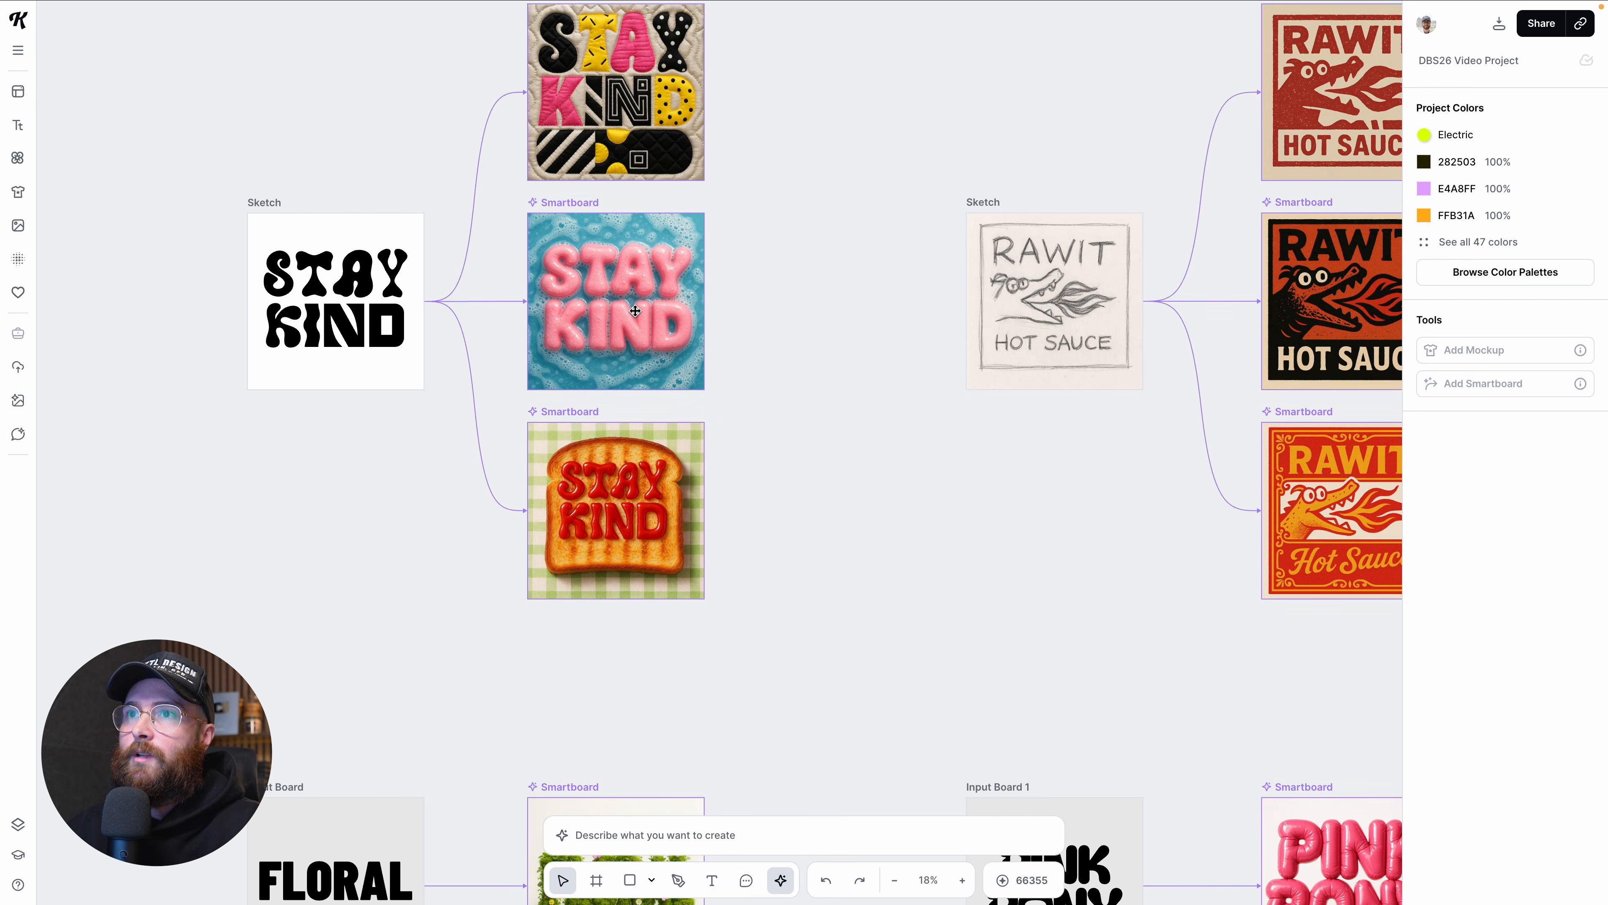
Step: Open the prompt of the pink soap Stay Kind Smartboard and highlight its full text for reading
scroll(635, 310, up, 3)
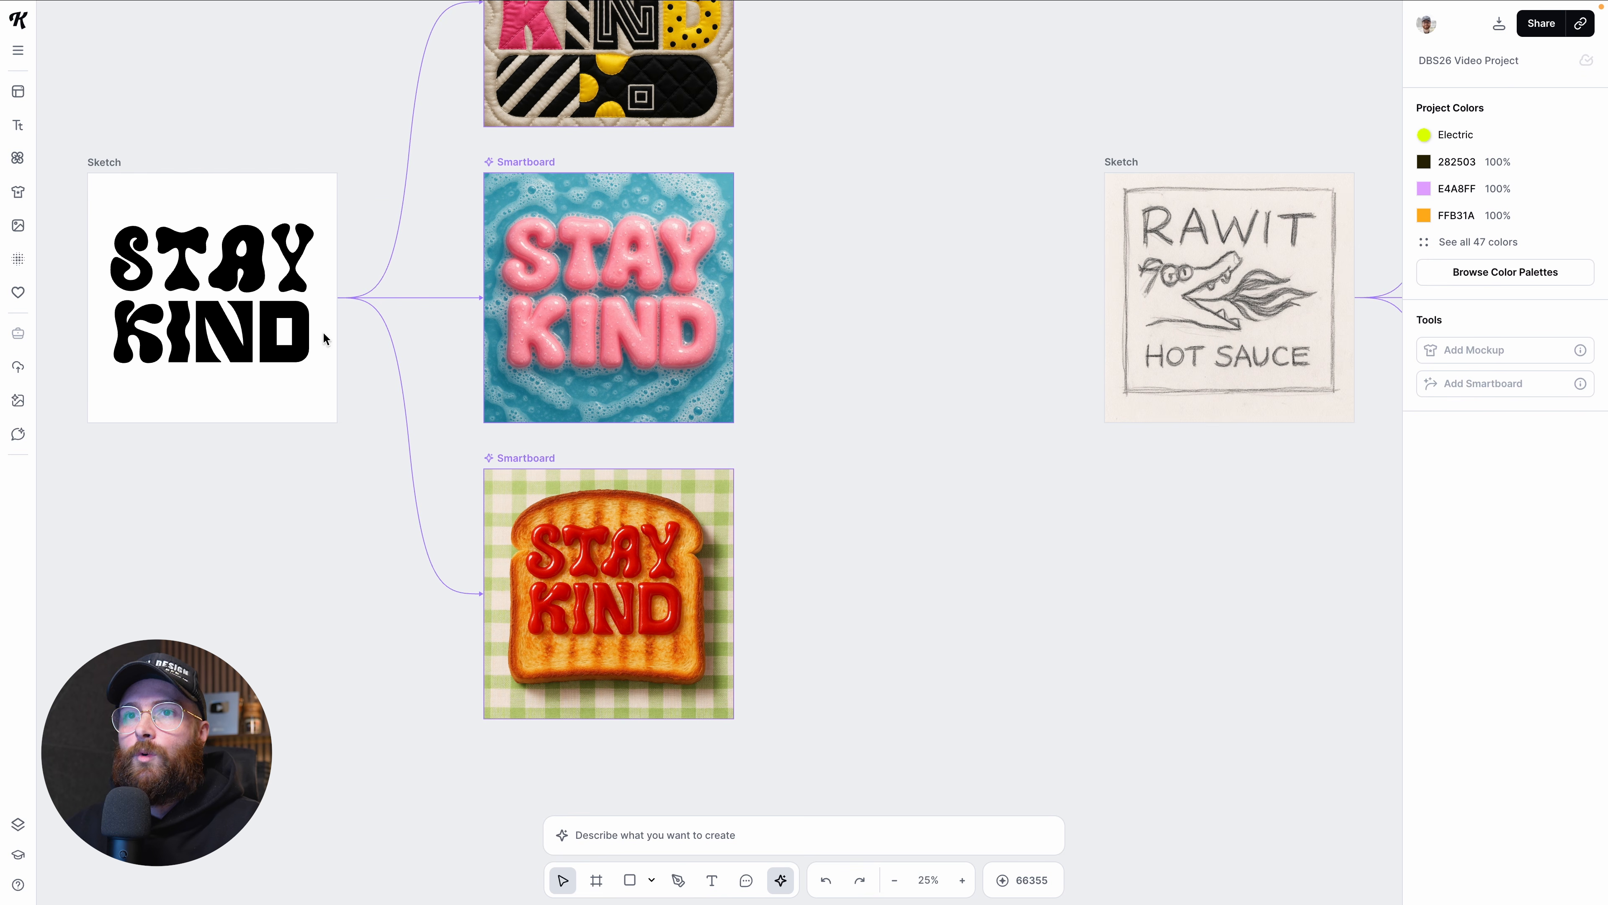
click(541, 164)
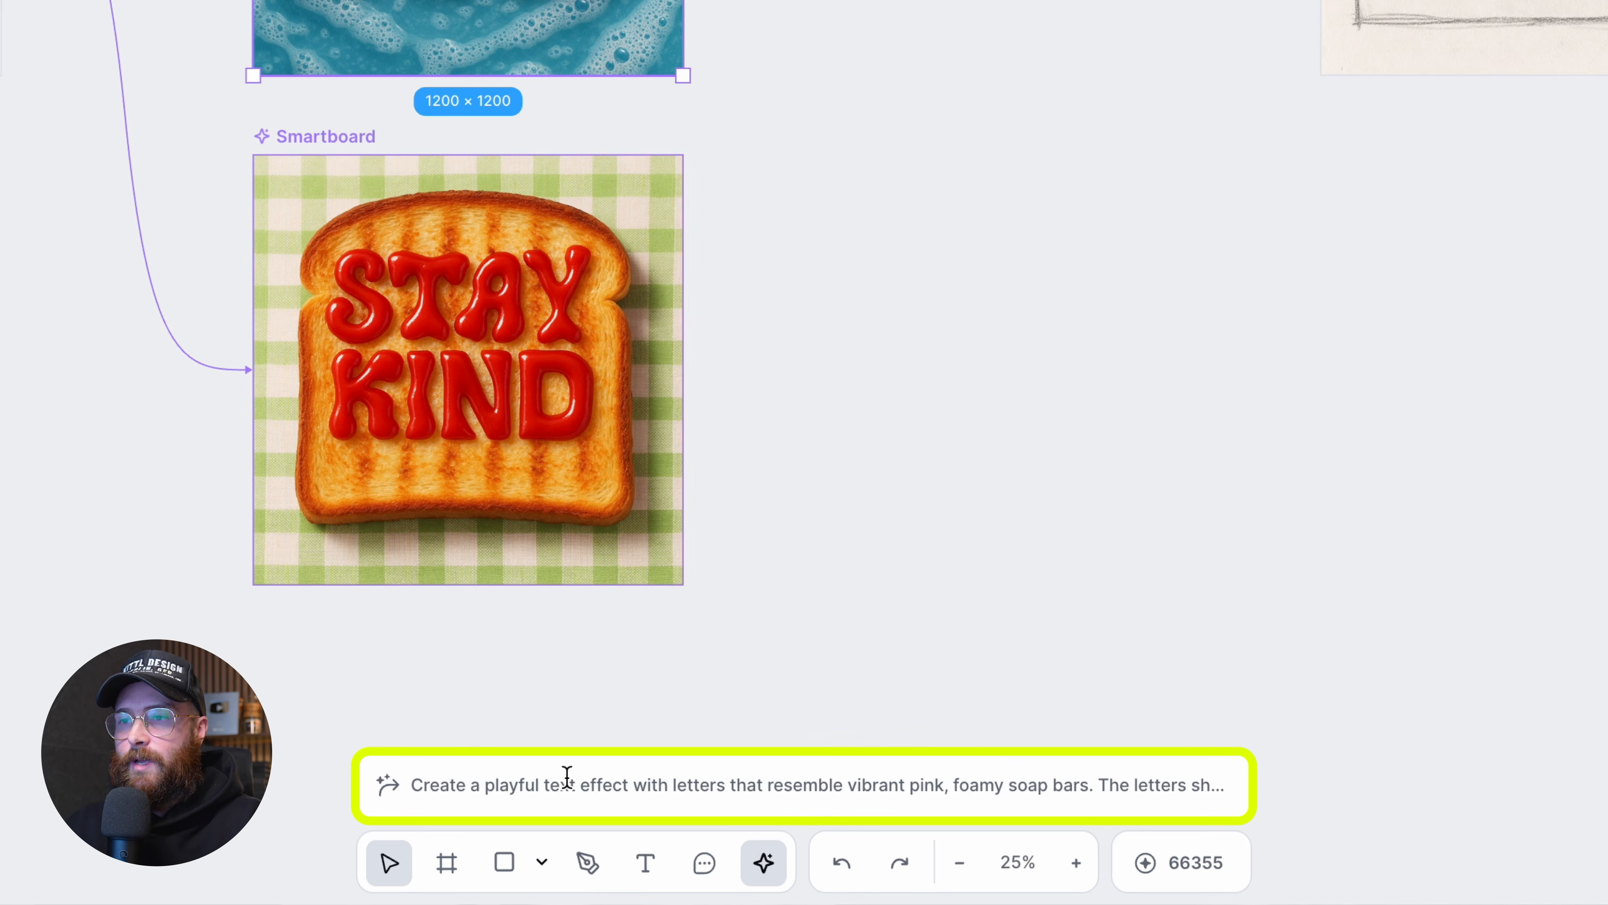
click(568, 781)
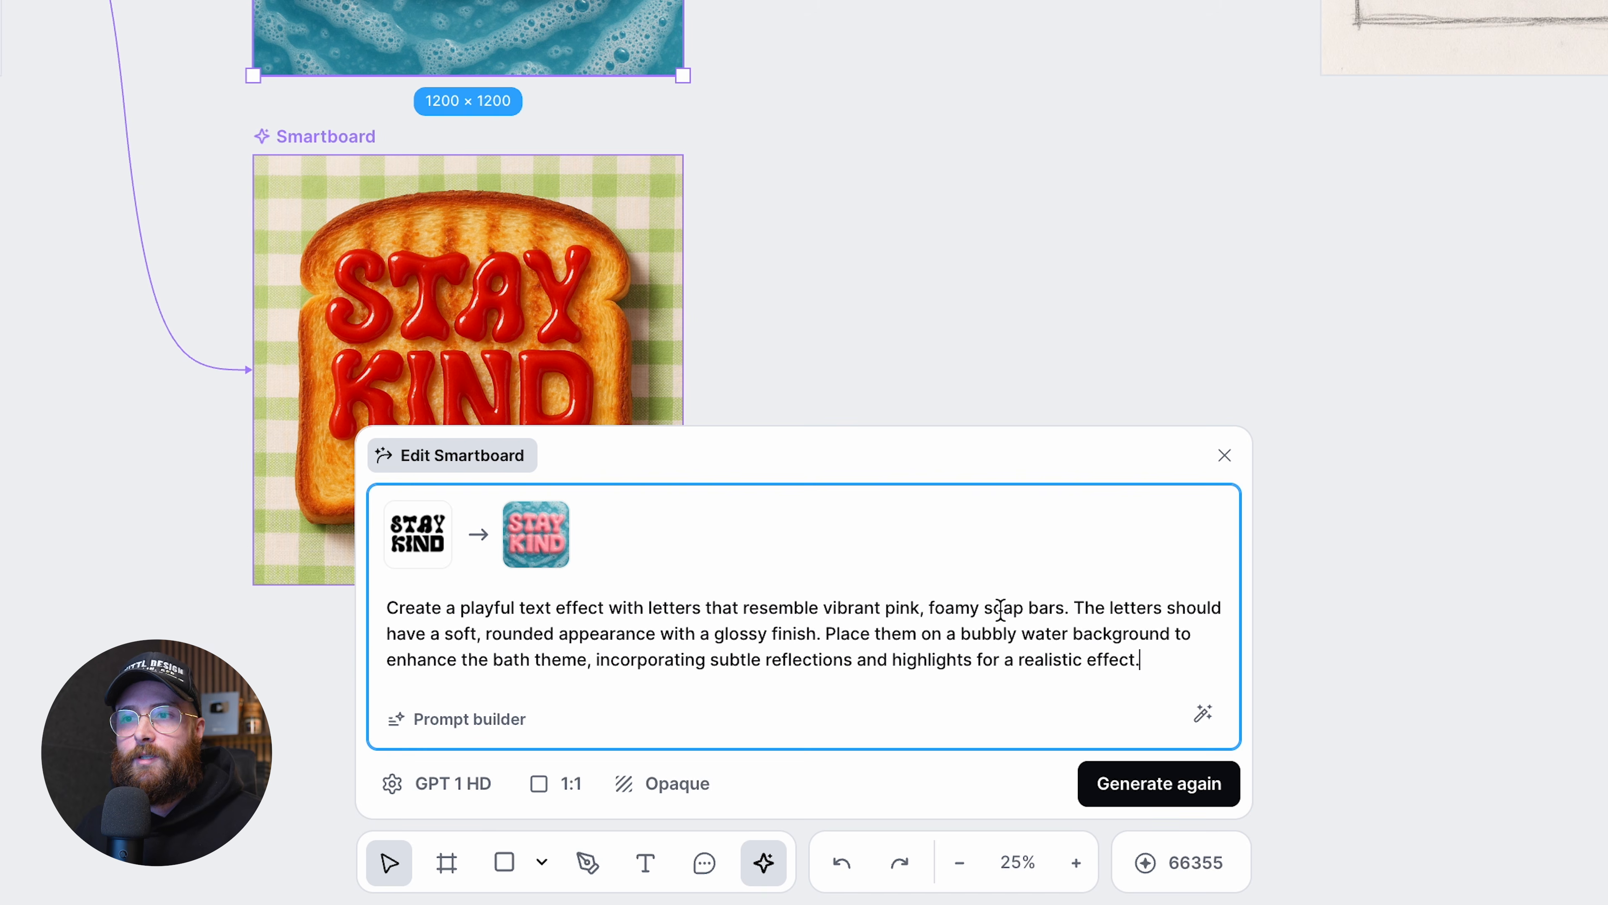
drag(1137, 678, 387, 607)
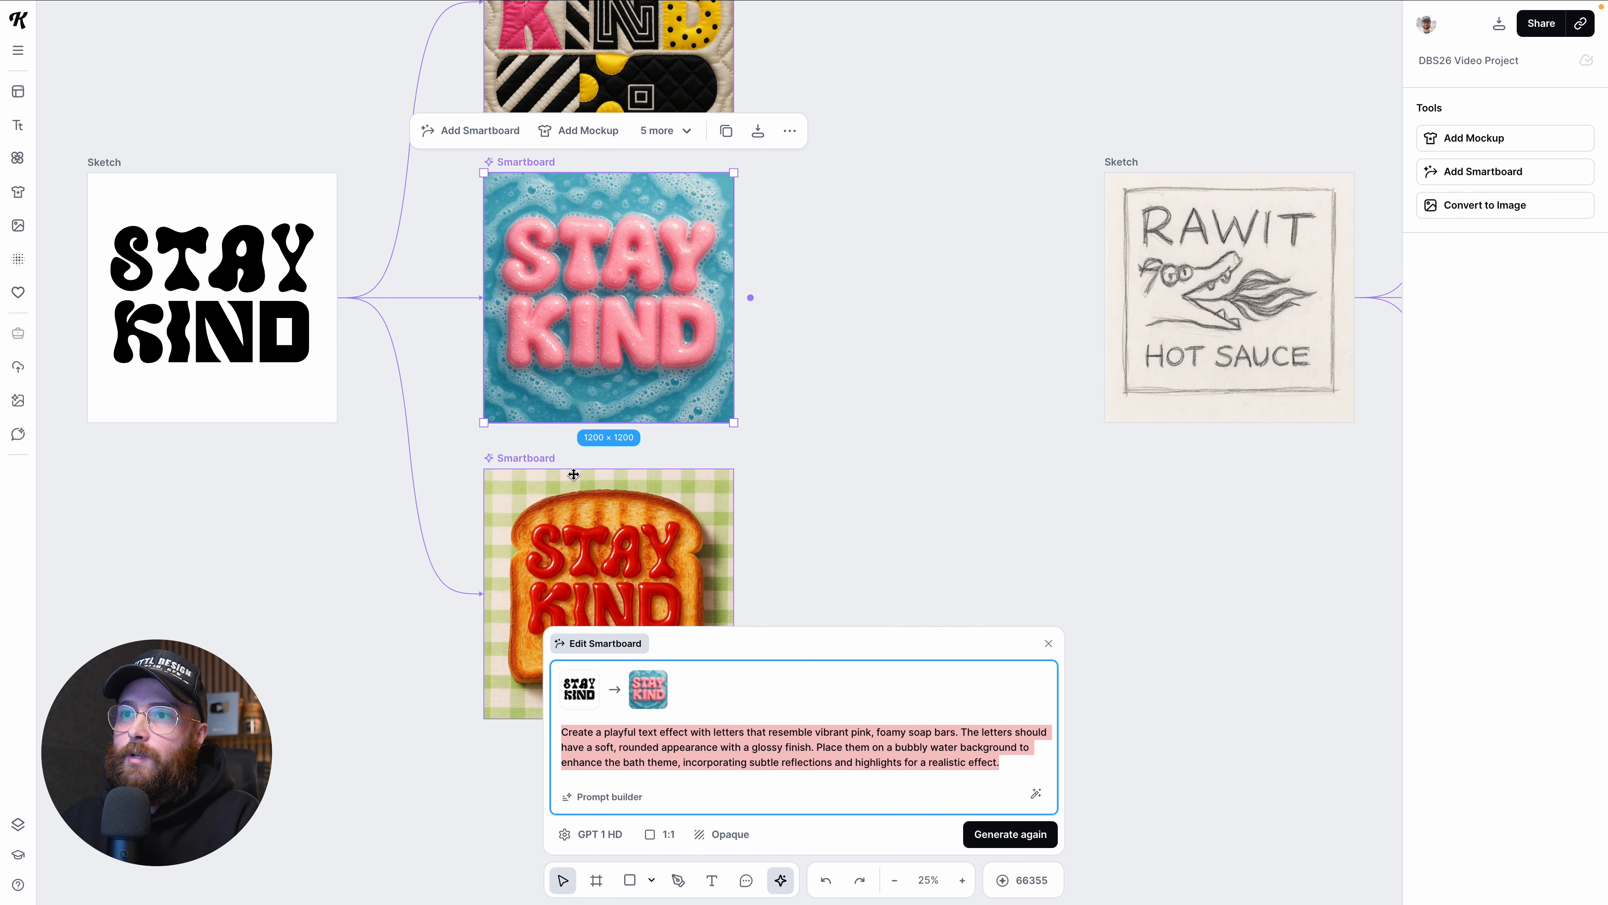
Step: Read through the ketchup toast Smartboard's prompt and inspect the quilted Stay Kind Smartboard above it
click(531, 463)
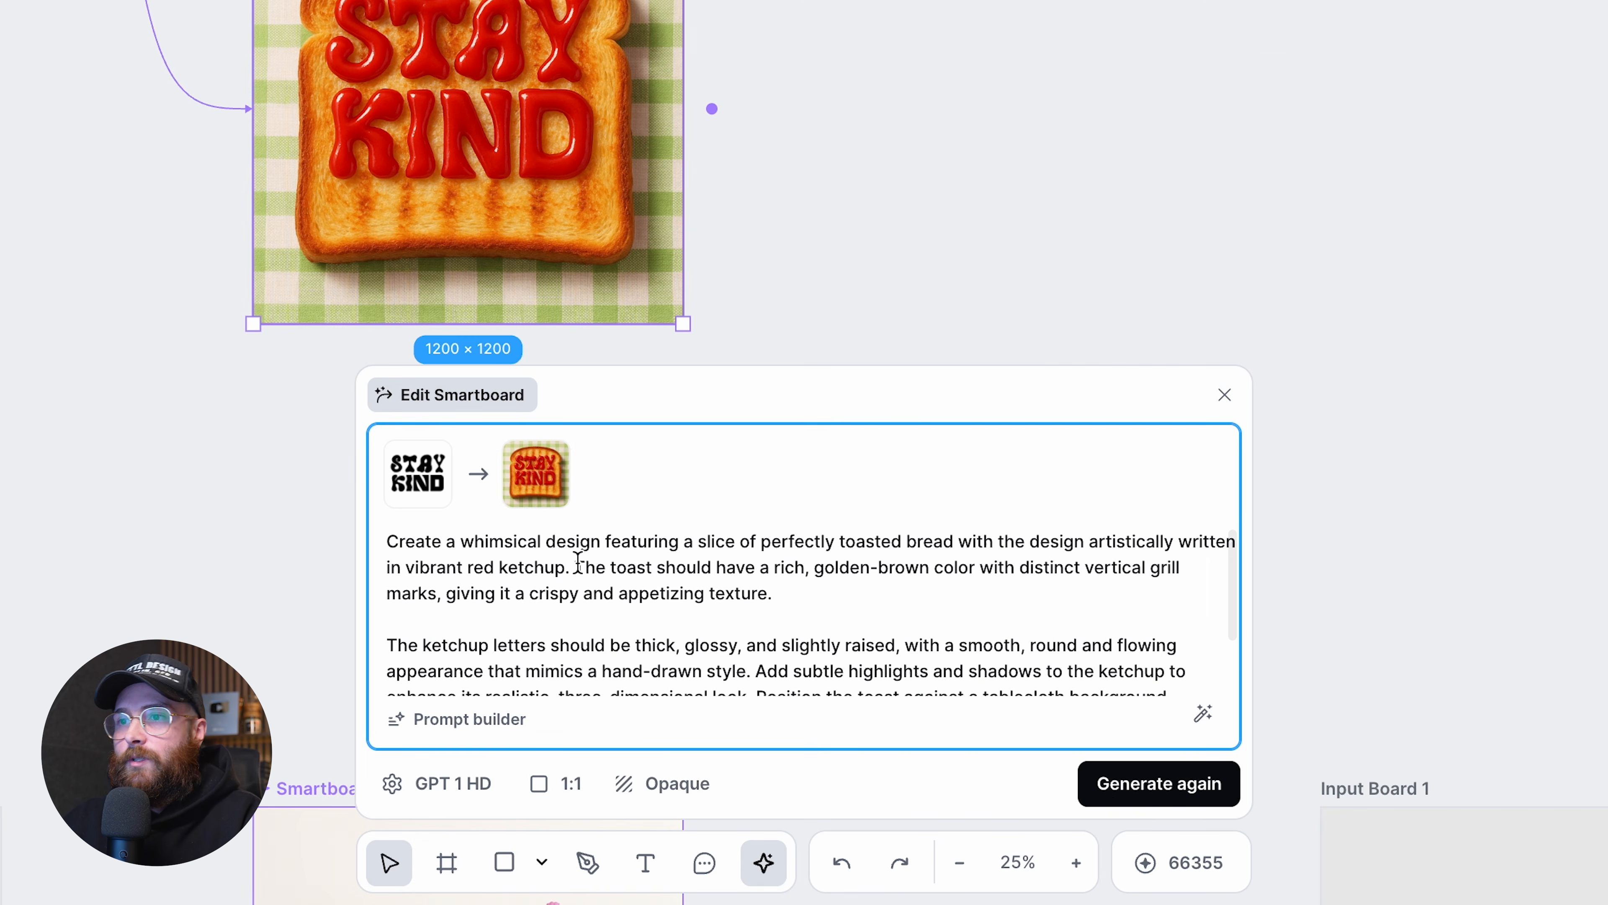
scroll(823, 551, down, 1)
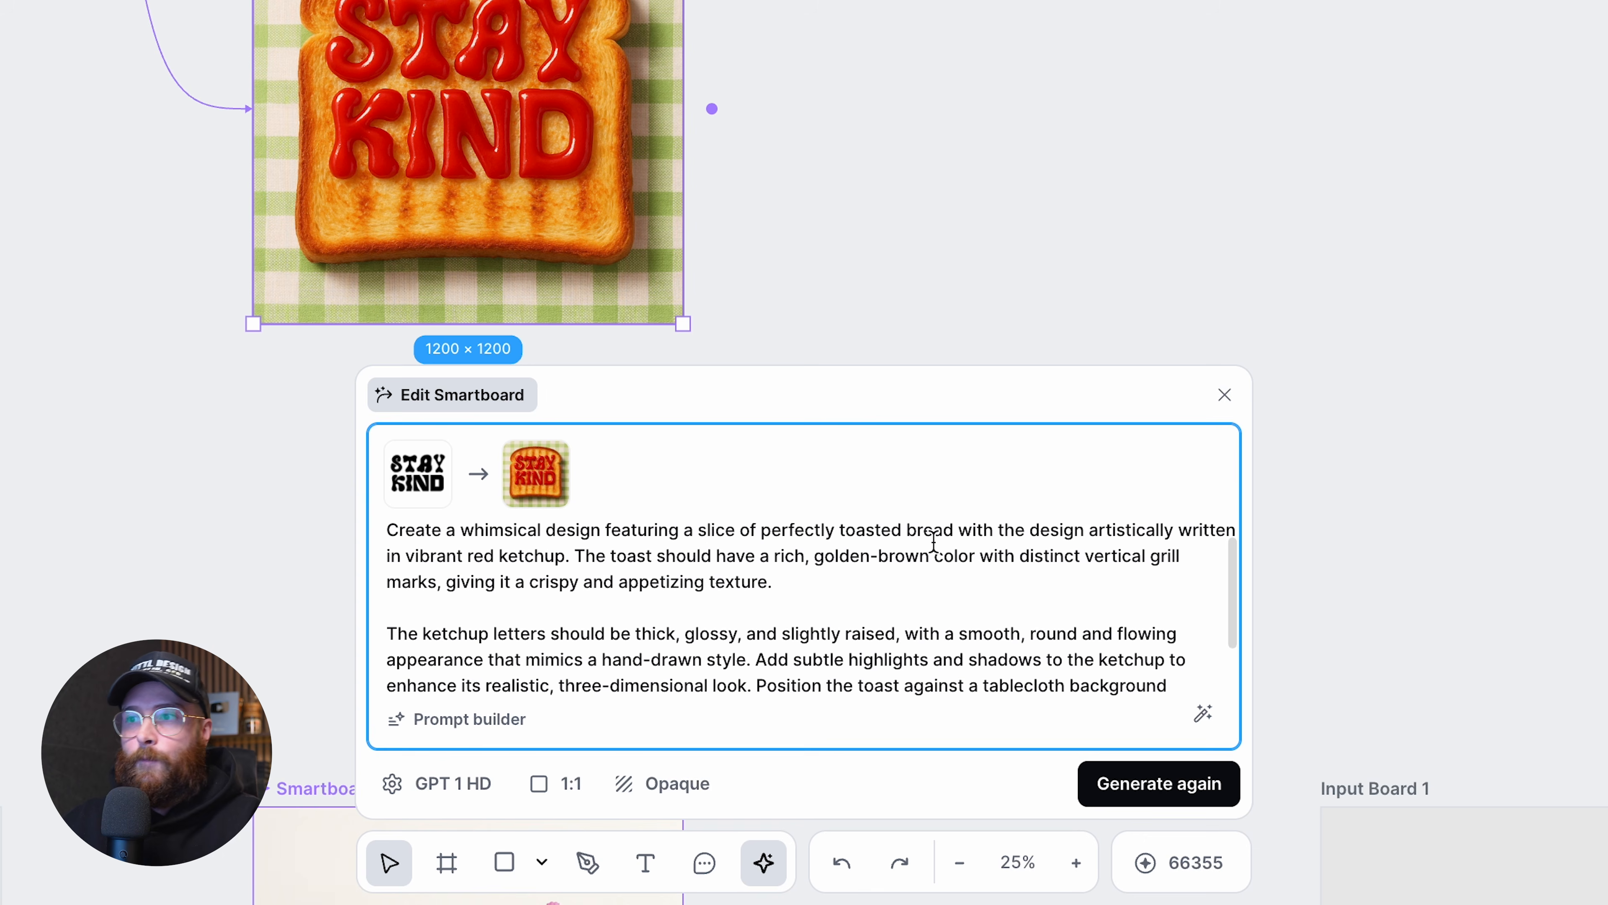
scroll(933, 542, down, 3)
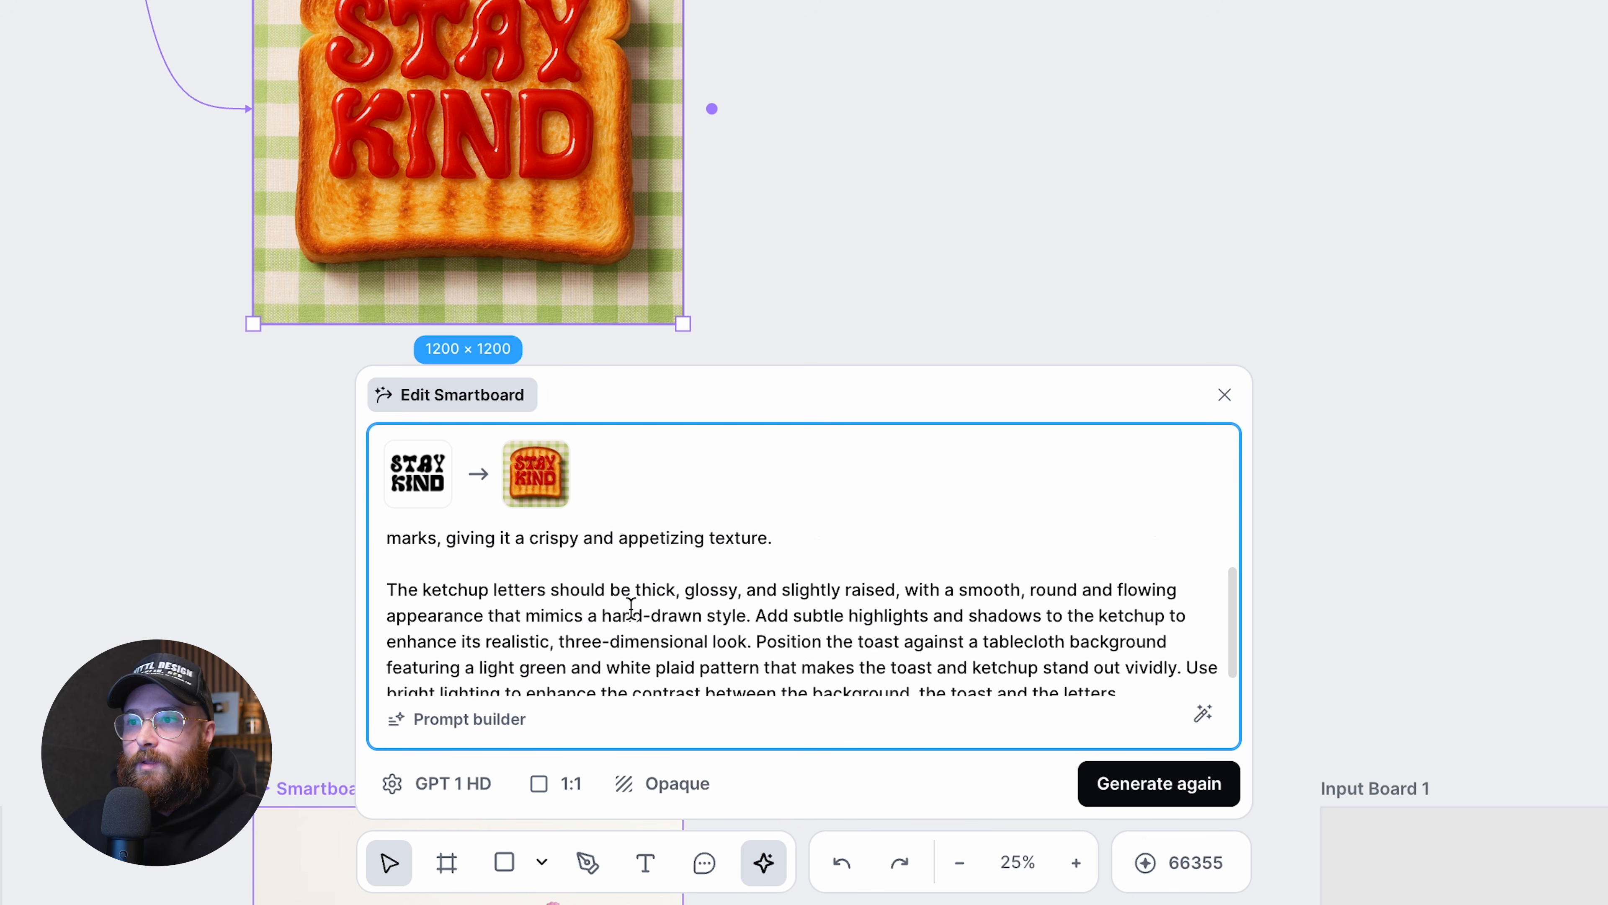
scroll(658, 672, up, 5)
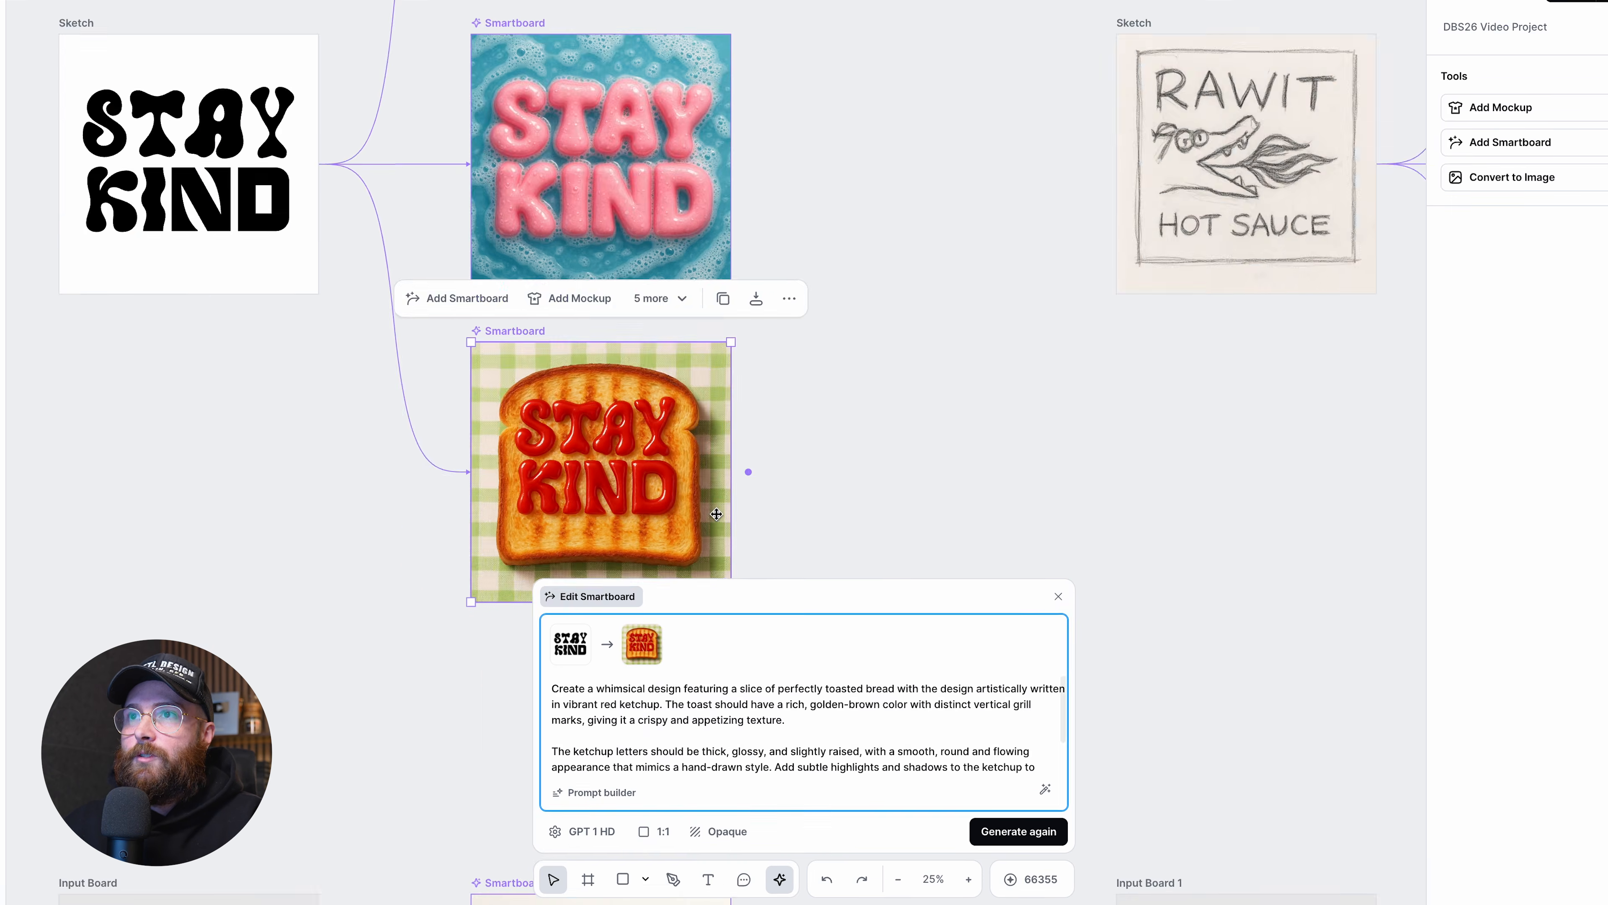
scroll(716, 514, up, 5)
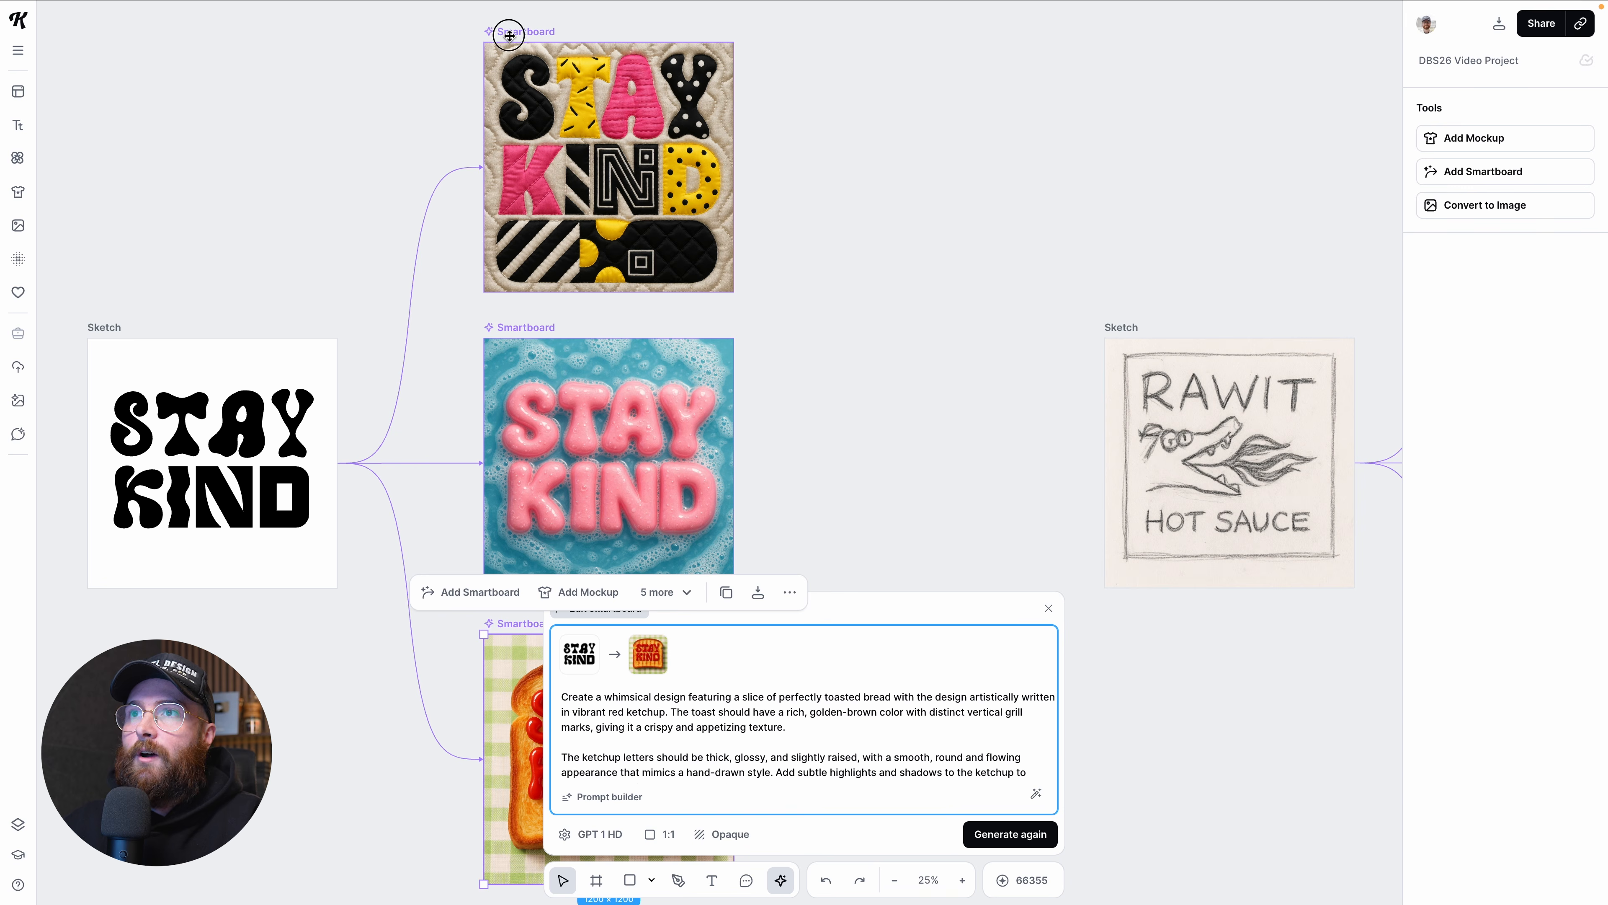
click(503, 26)
scroll(612, 713, up, 1)
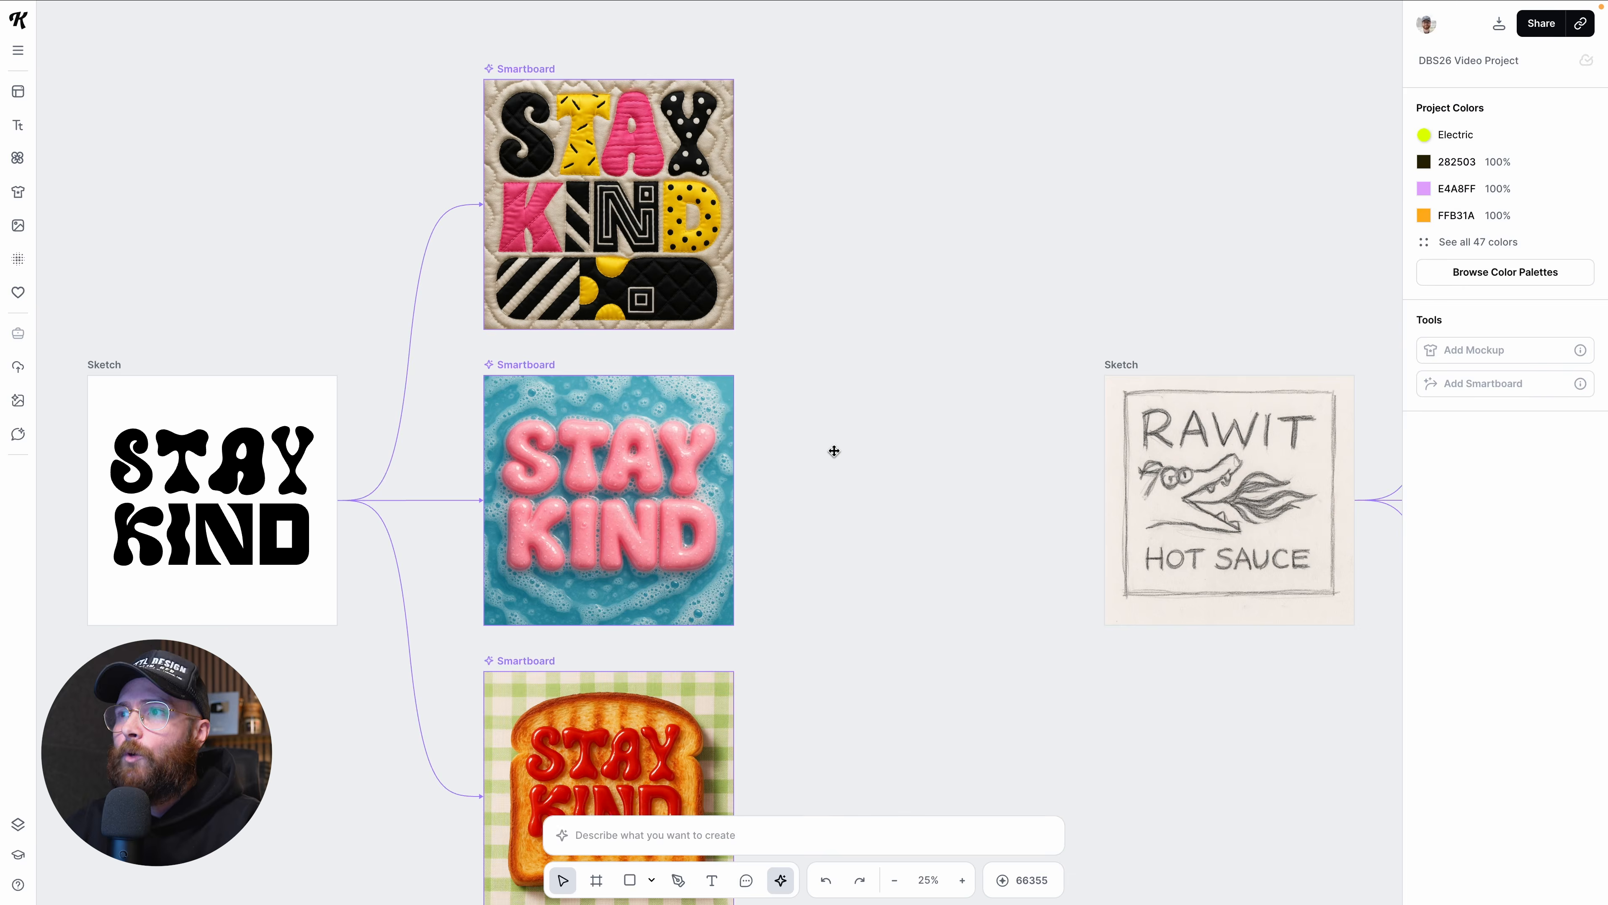
Step: Inspect the Rawit Hot Sauce pencil sketch and the logo variations connected to it
scroll(832, 449, right, 10)
scroll(834, 450, right, 5)
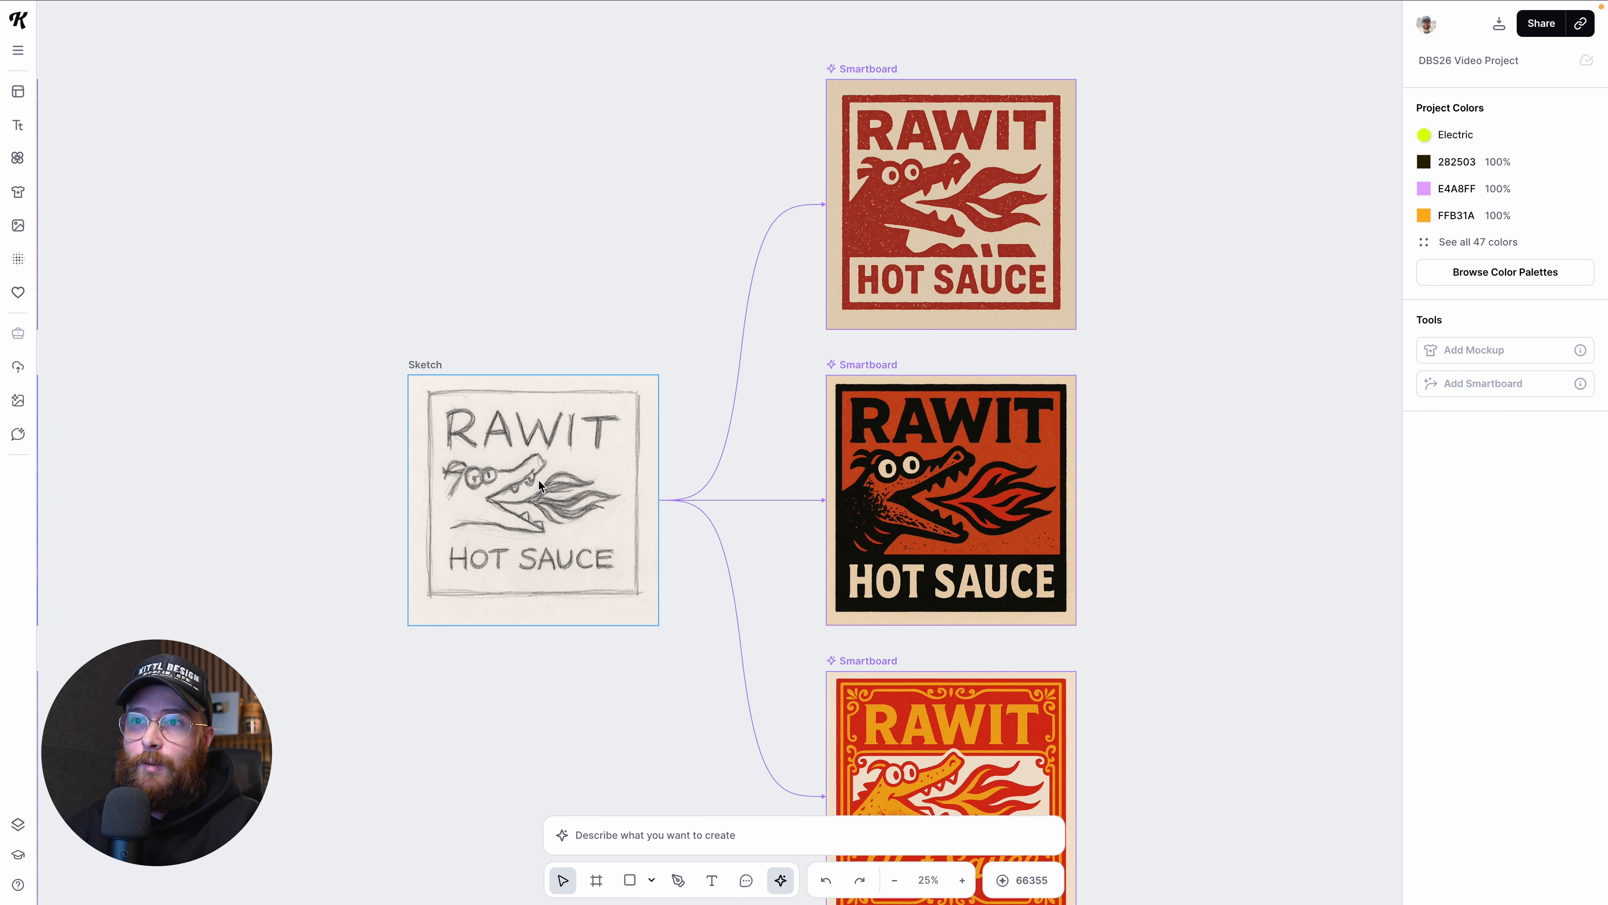
scroll(535, 522, up, 2)
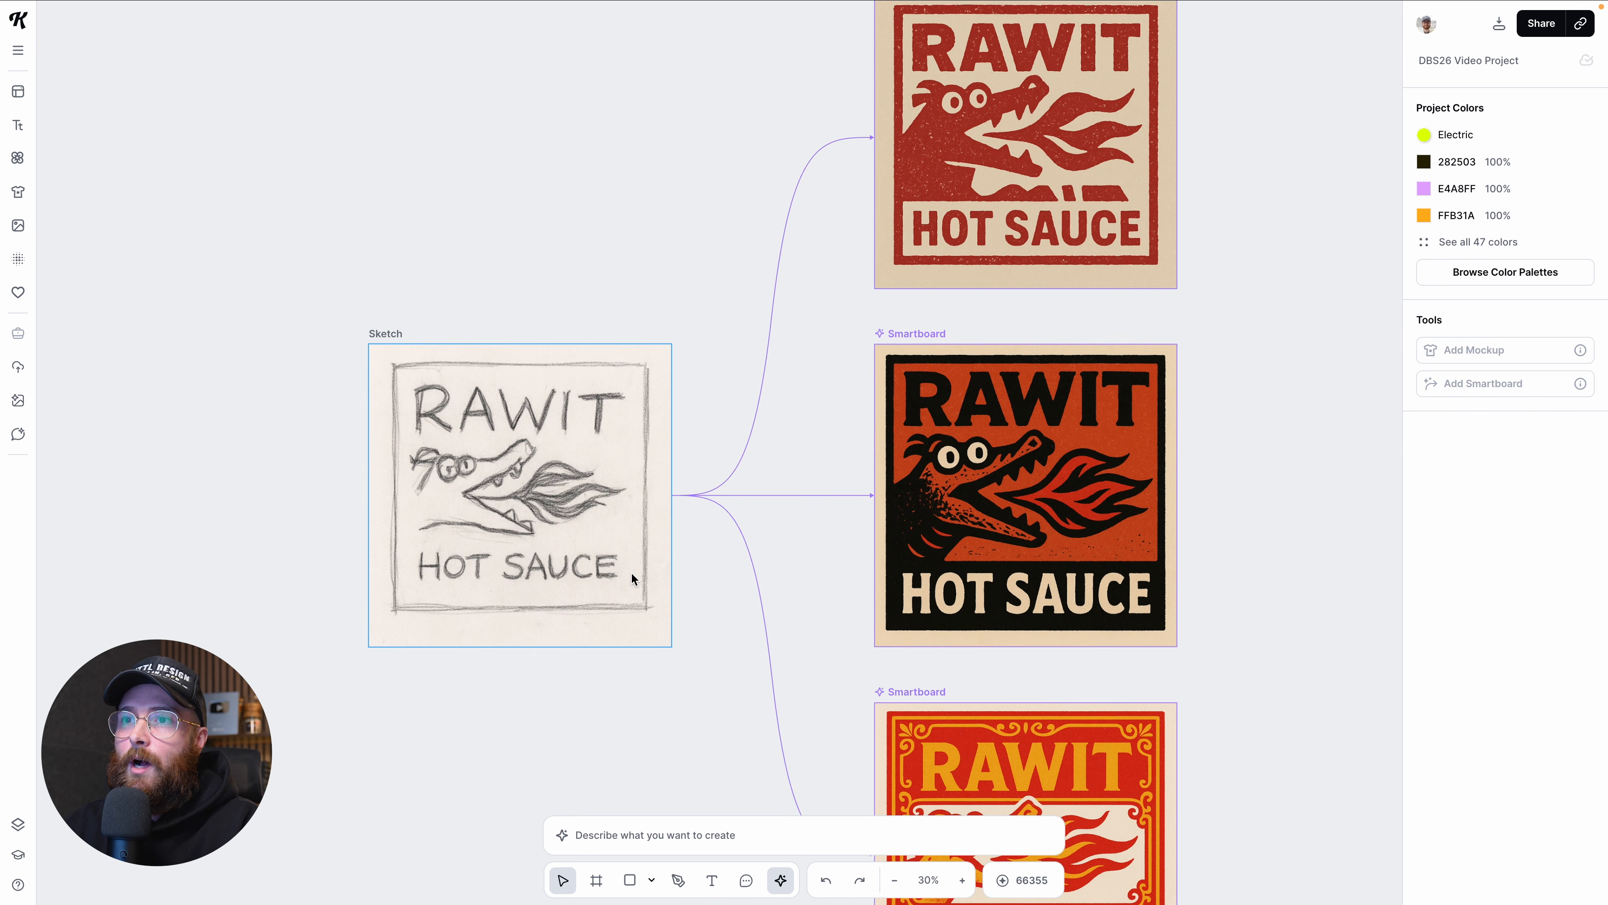
scroll(679, 562, right, 2)
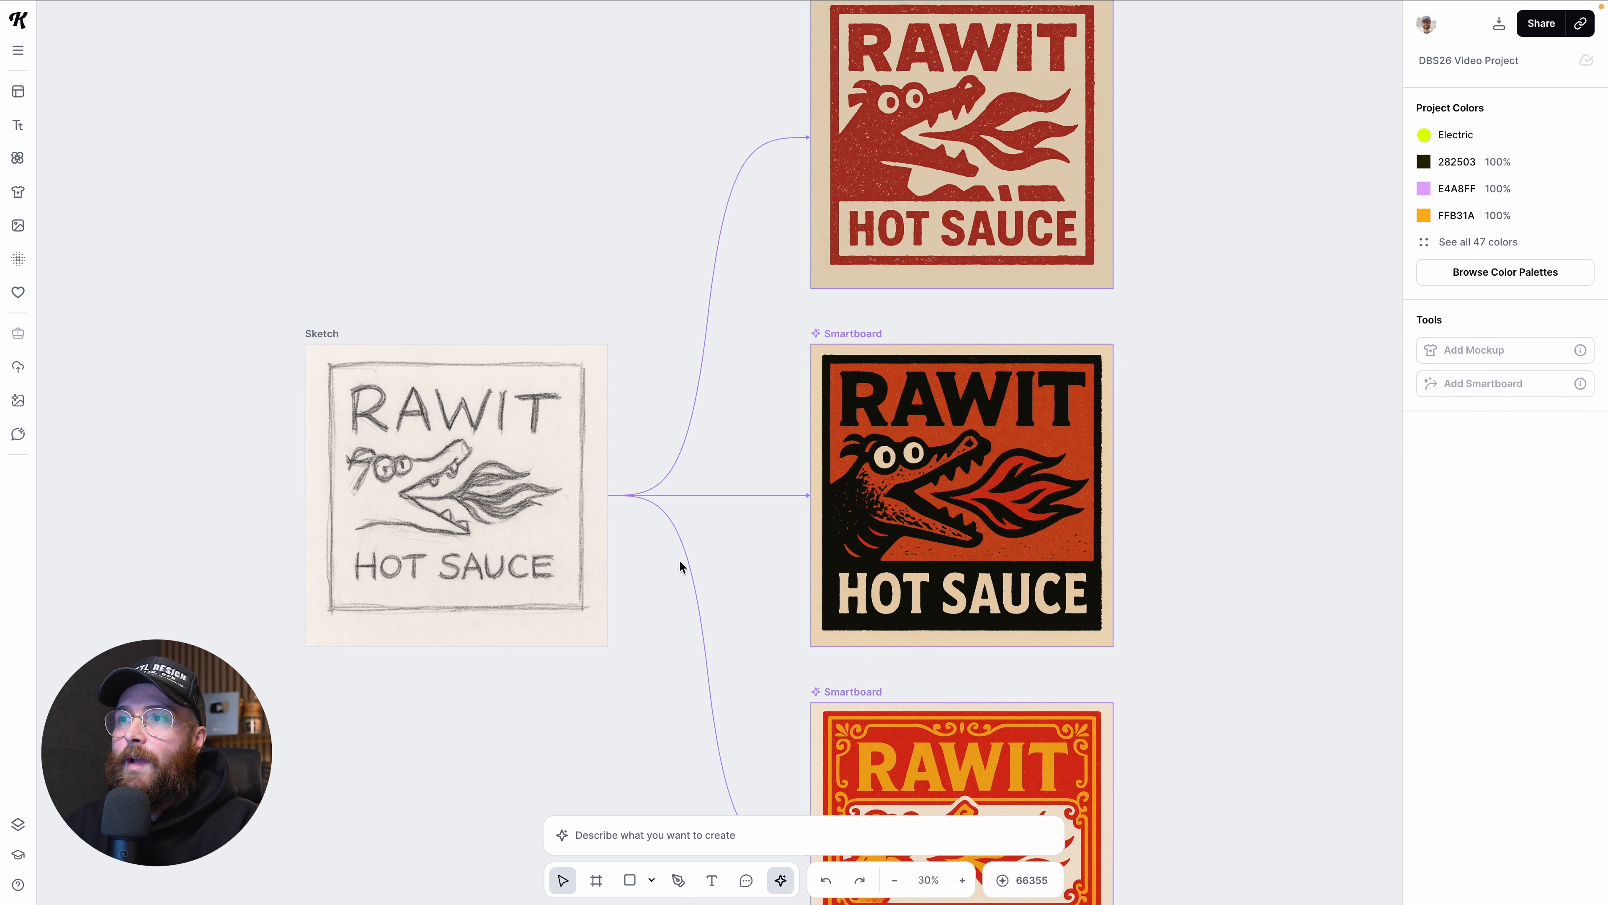
scroll(679, 562, up, 1)
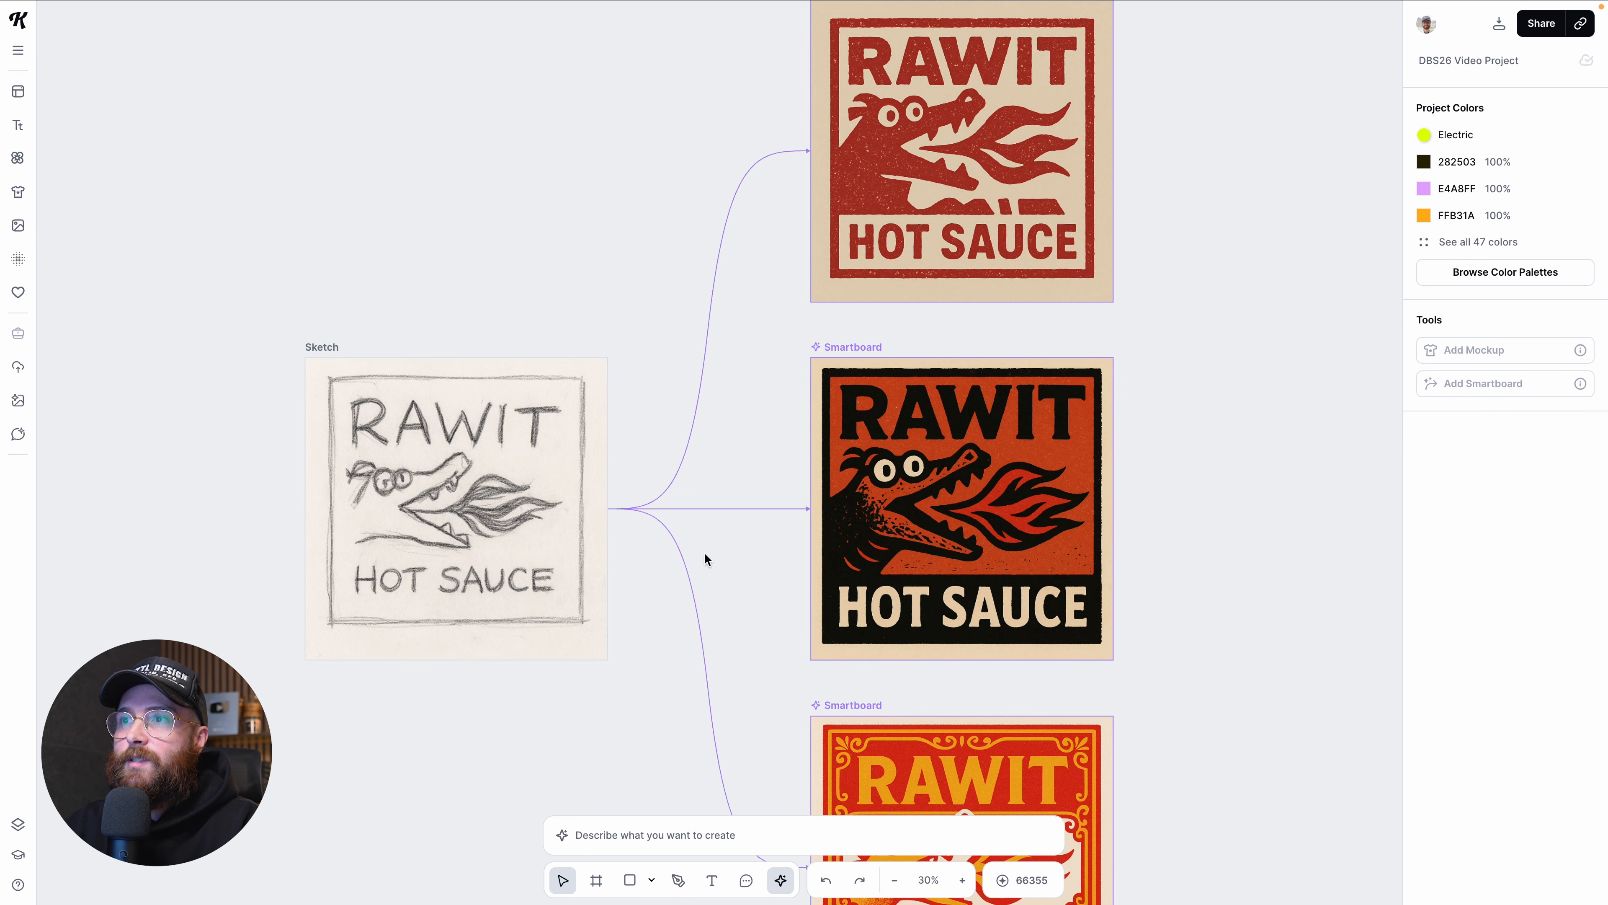
Step: Check the connection options of the Rawit Hot Sauce sketch board and dismiss them without adding anything
click(316, 352)
click(622, 512)
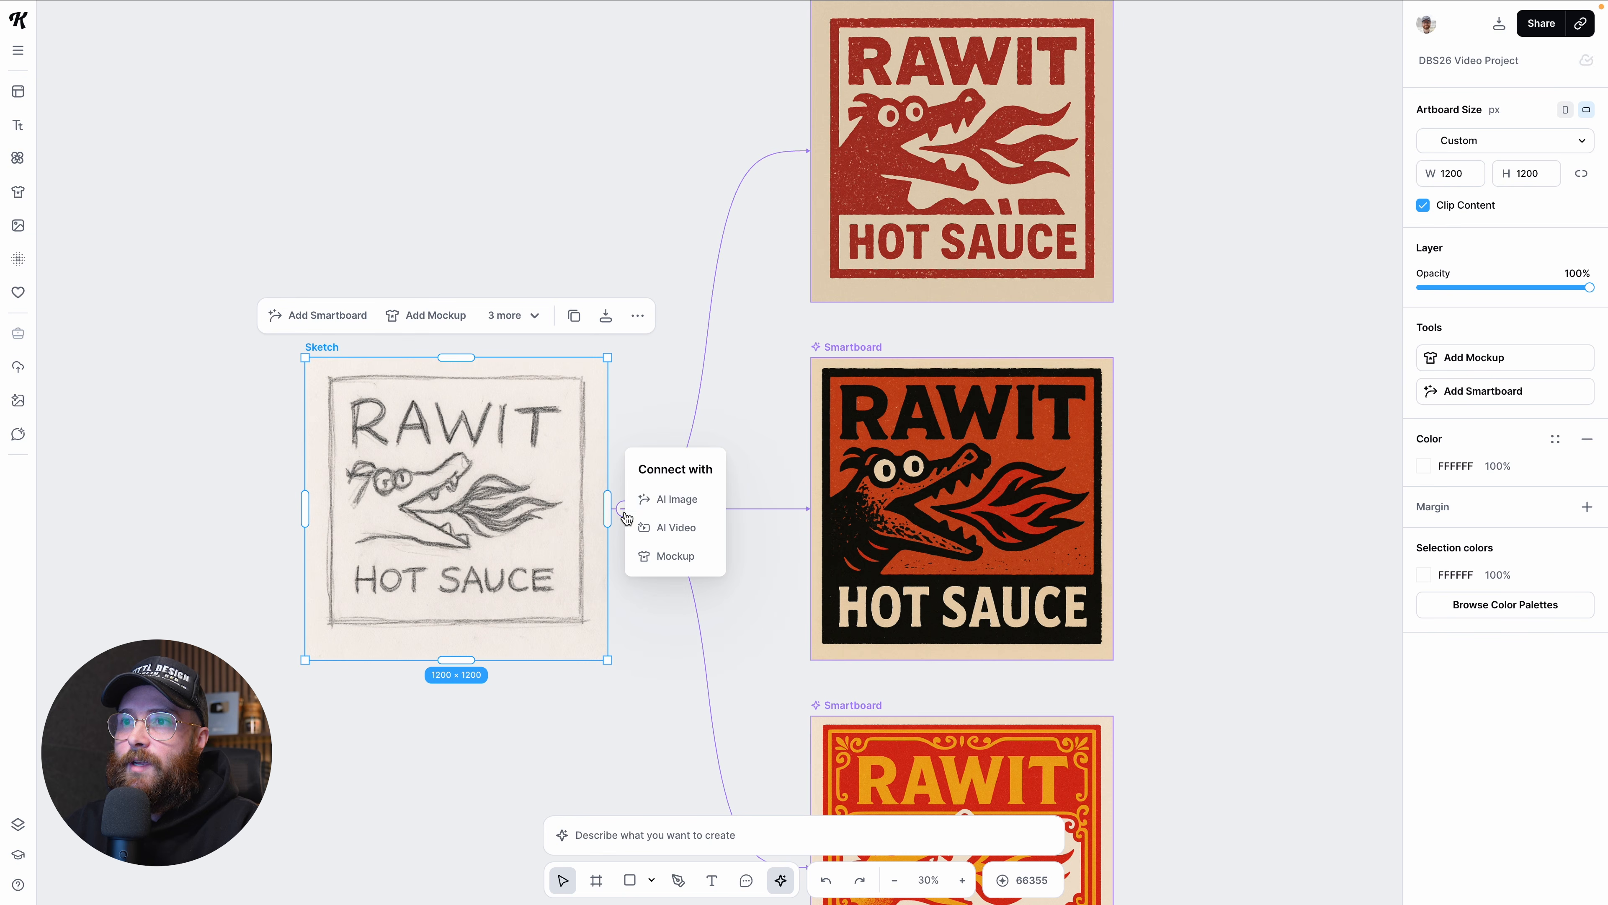
click(673, 640)
scroll(801, 552, right, 2)
scroll(801, 551, down, 1)
scroll(748, 488, right, 1)
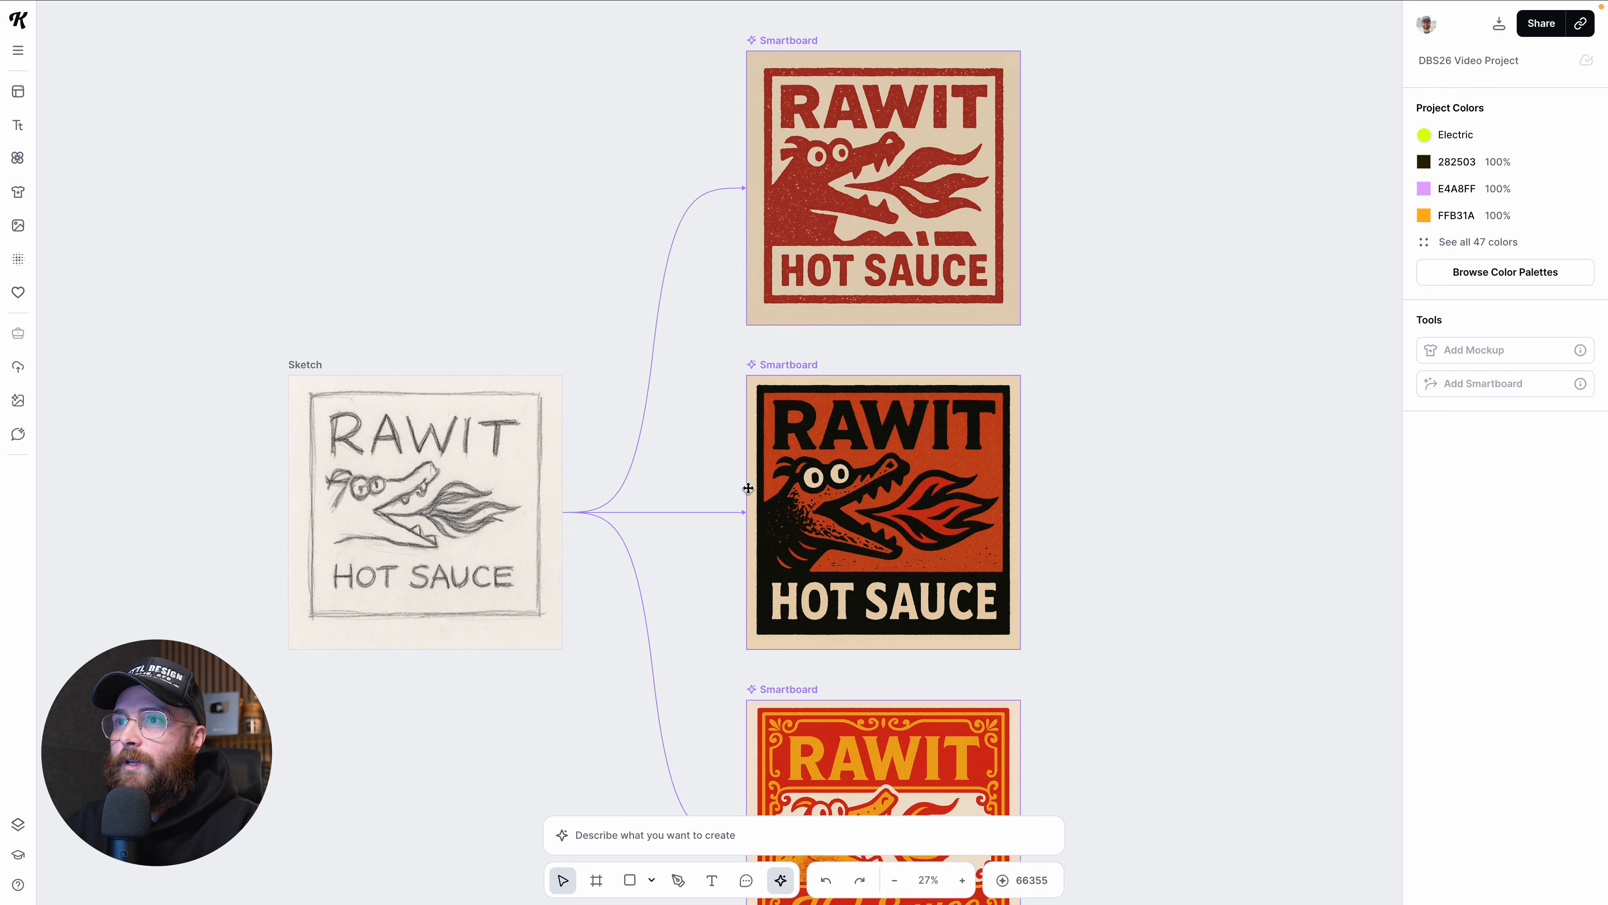
Step: Open and read the full prompt of the black and orange woodcut Rawit Smartboard
click(788, 374)
scroll(788, 380, down, 2)
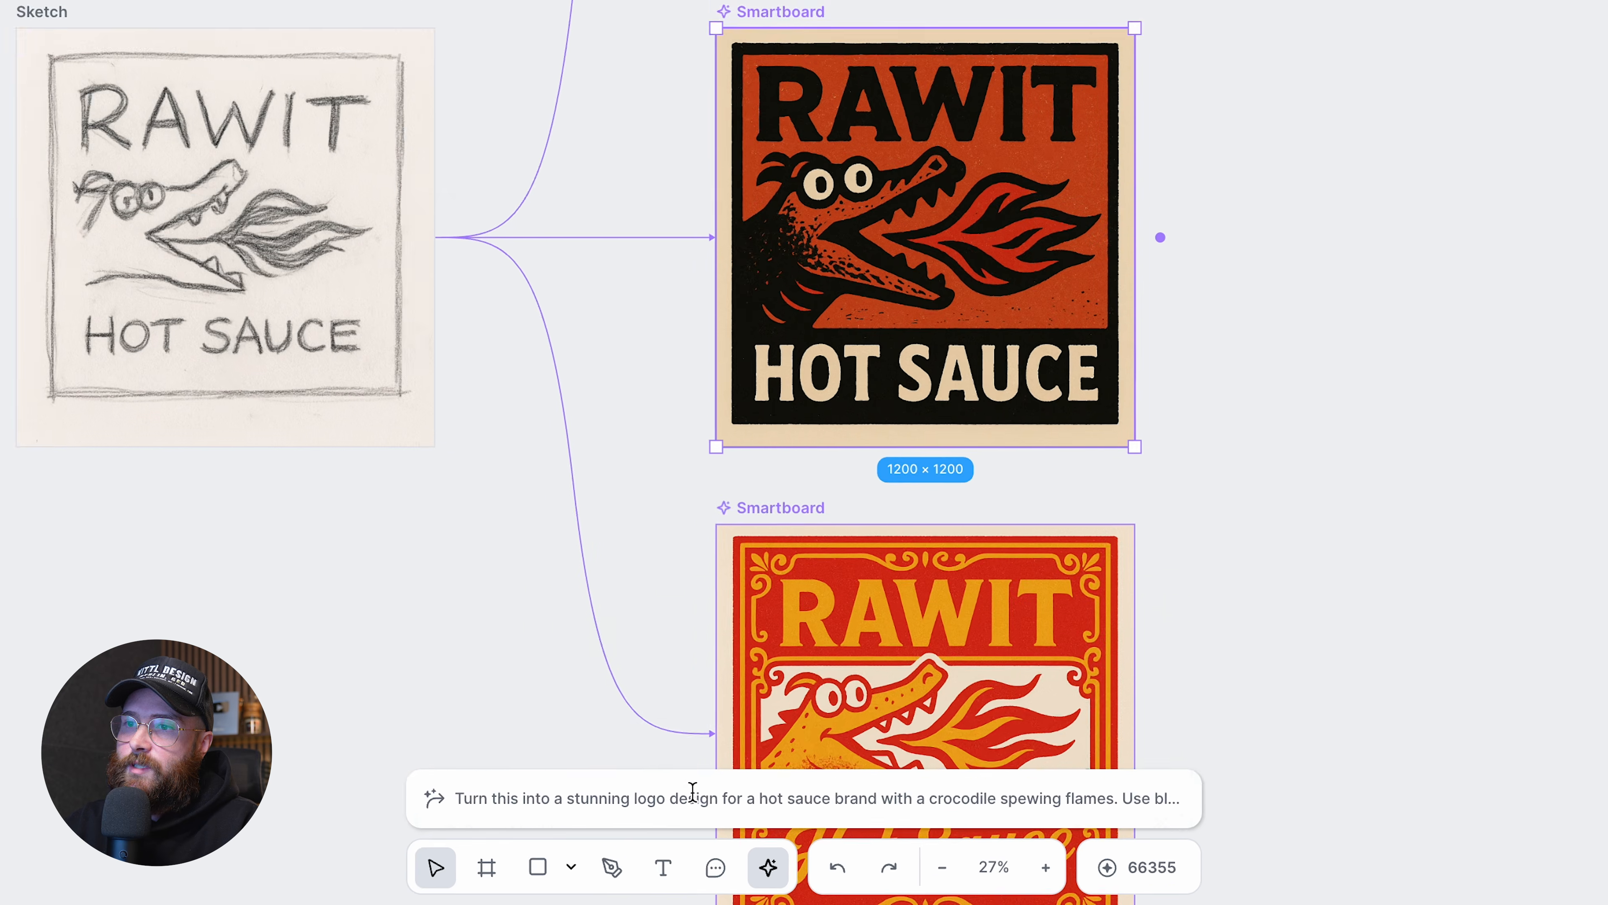
click(693, 791)
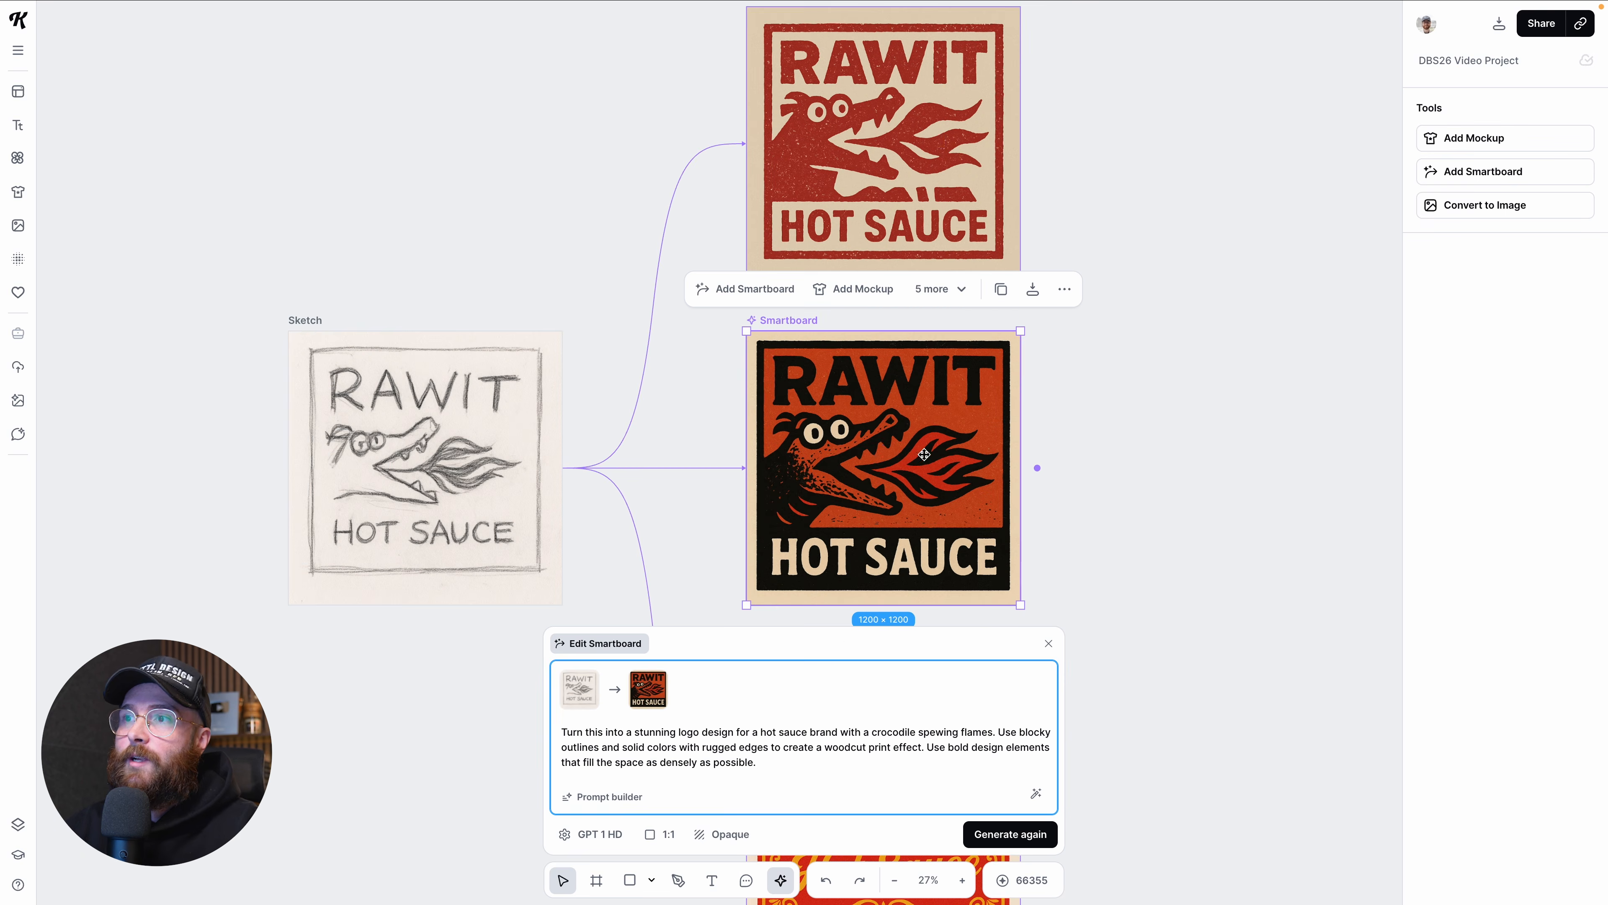
Step: Read the prompt of the red rubber stamp Rawit Smartboard and compare its design with the sketch
scroll(924, 454, up, 1)
scroll(925, 454, right, 1)
click(738, 56)
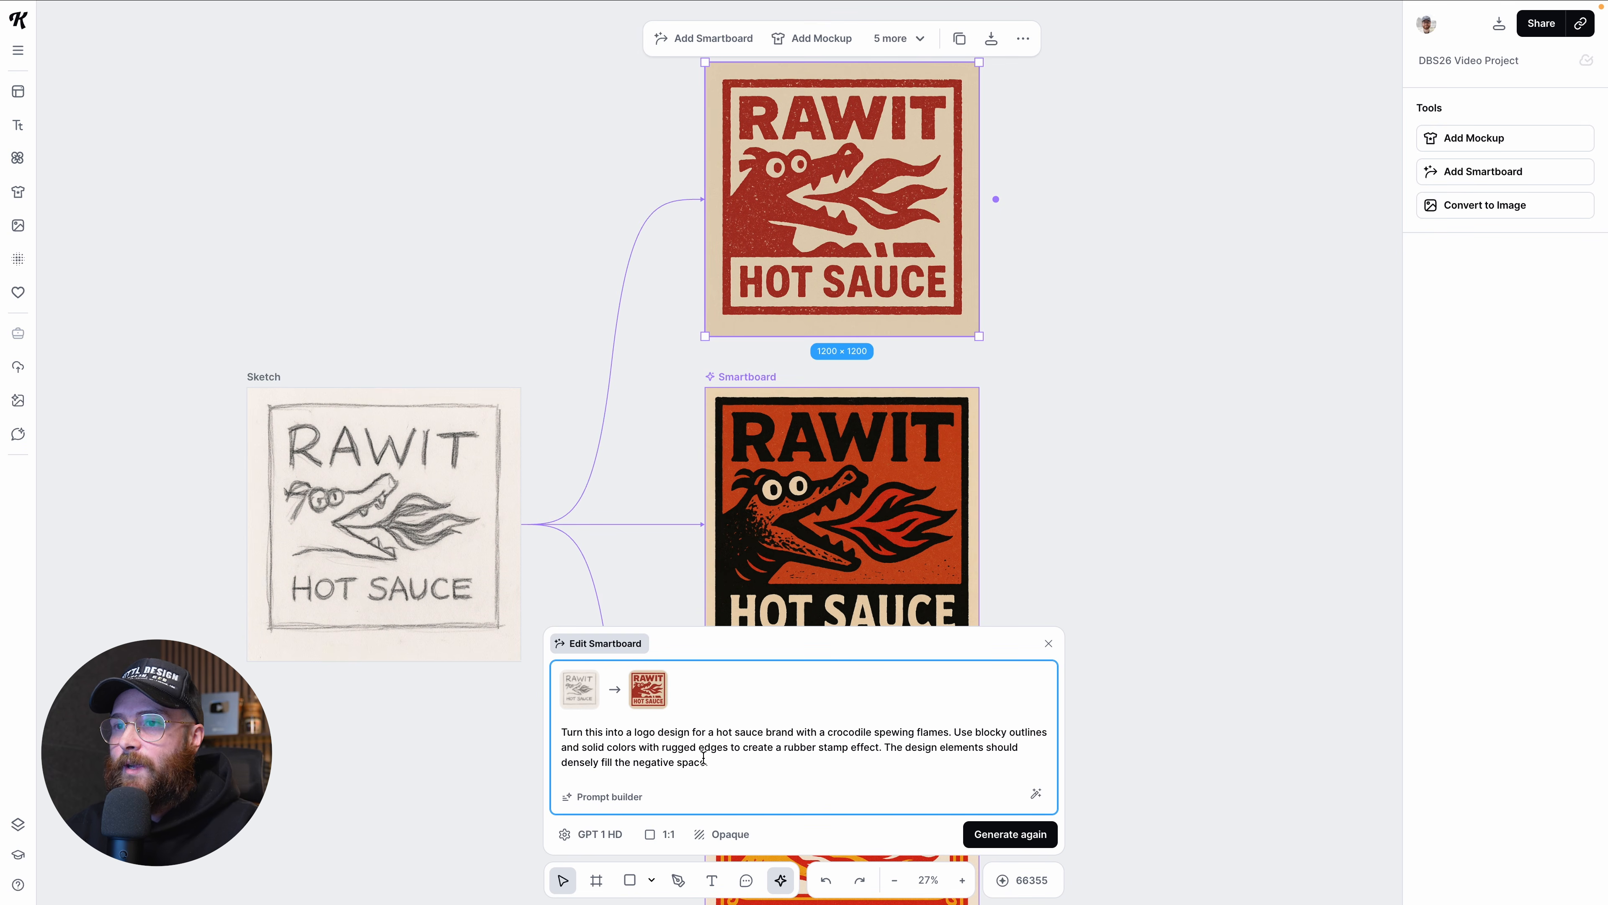
scroll(864, 555, down, 2)
scroll(864, 555, right, 3)
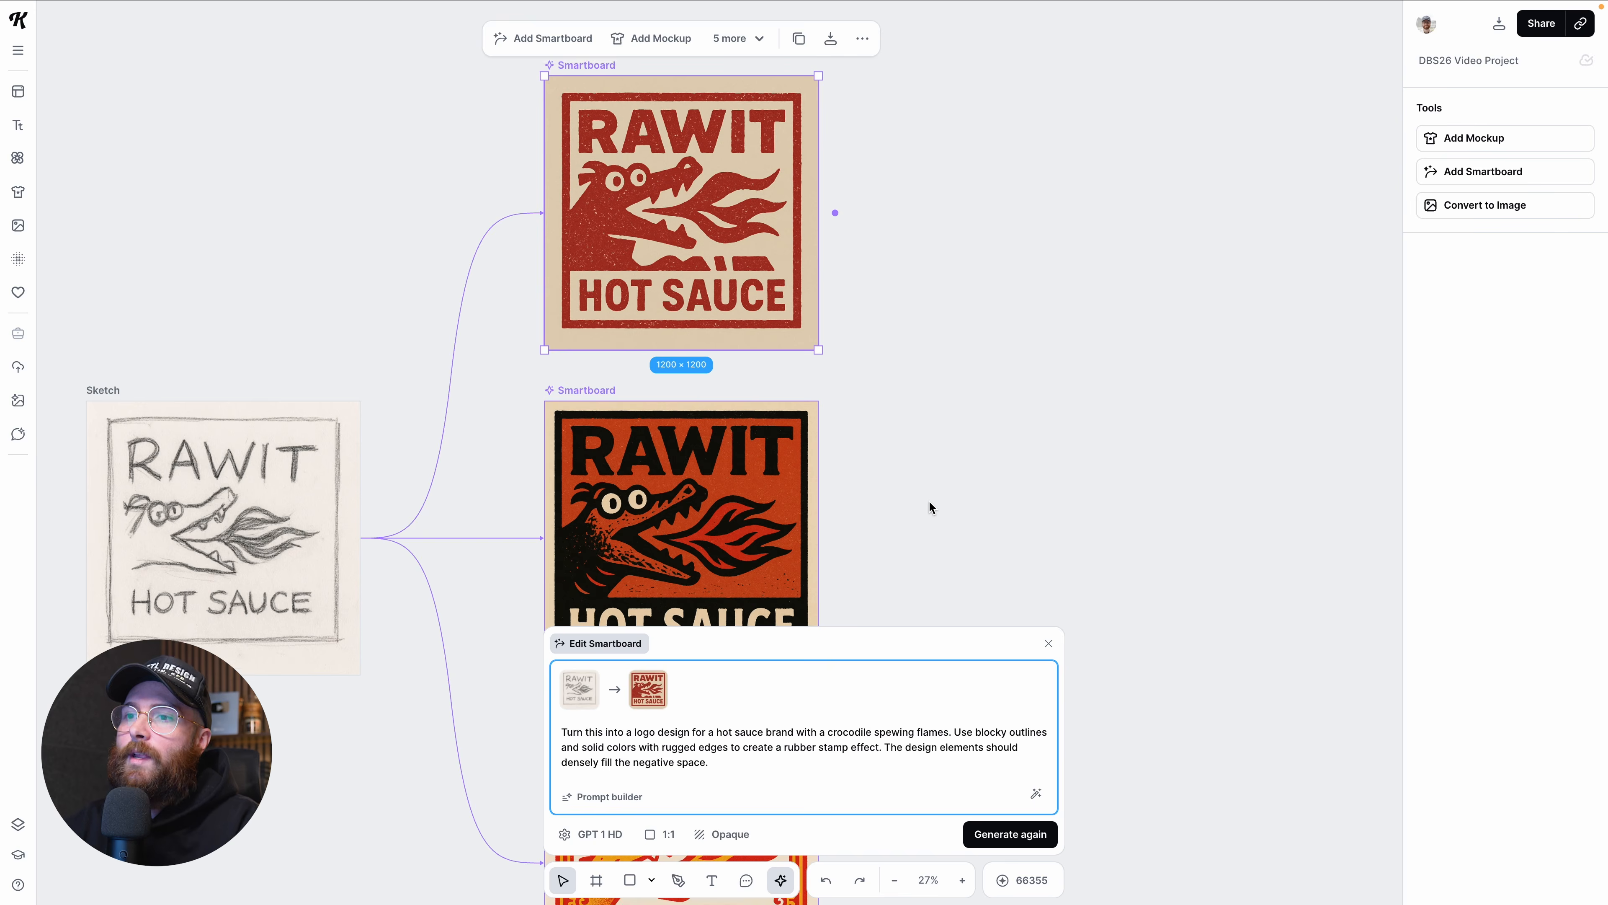
scroll(929, 506, up, 1)
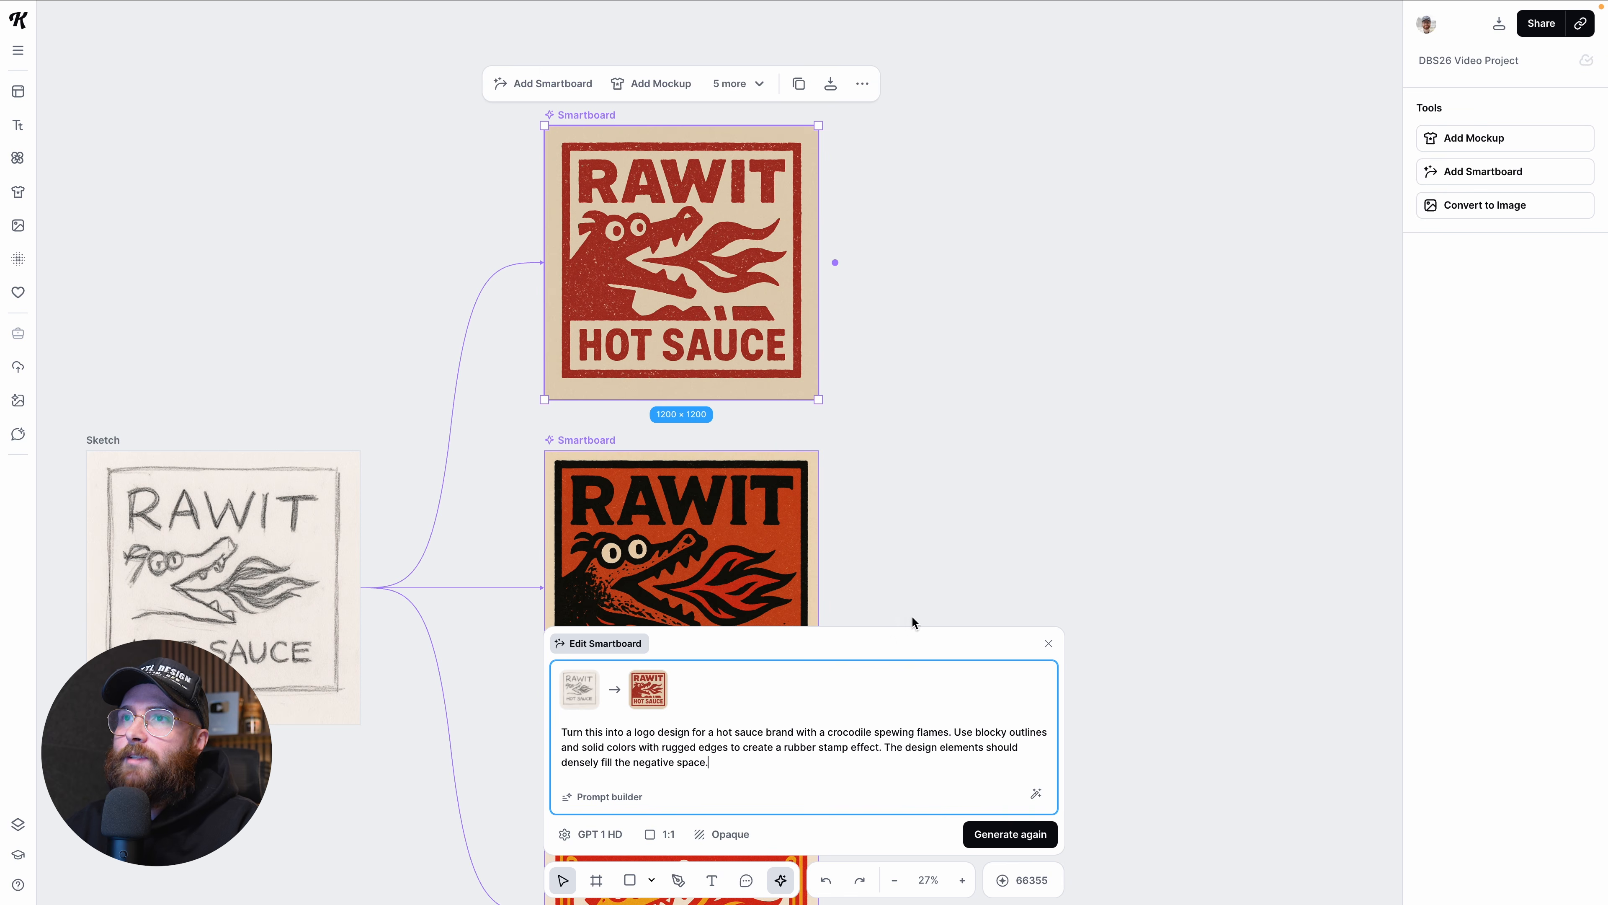
Step: Close the prompt of the red rubber stamp Rawit Smartboard and convert that Smartboard to an image
click(1046, 647)
scroll(761, 355, up, 2)
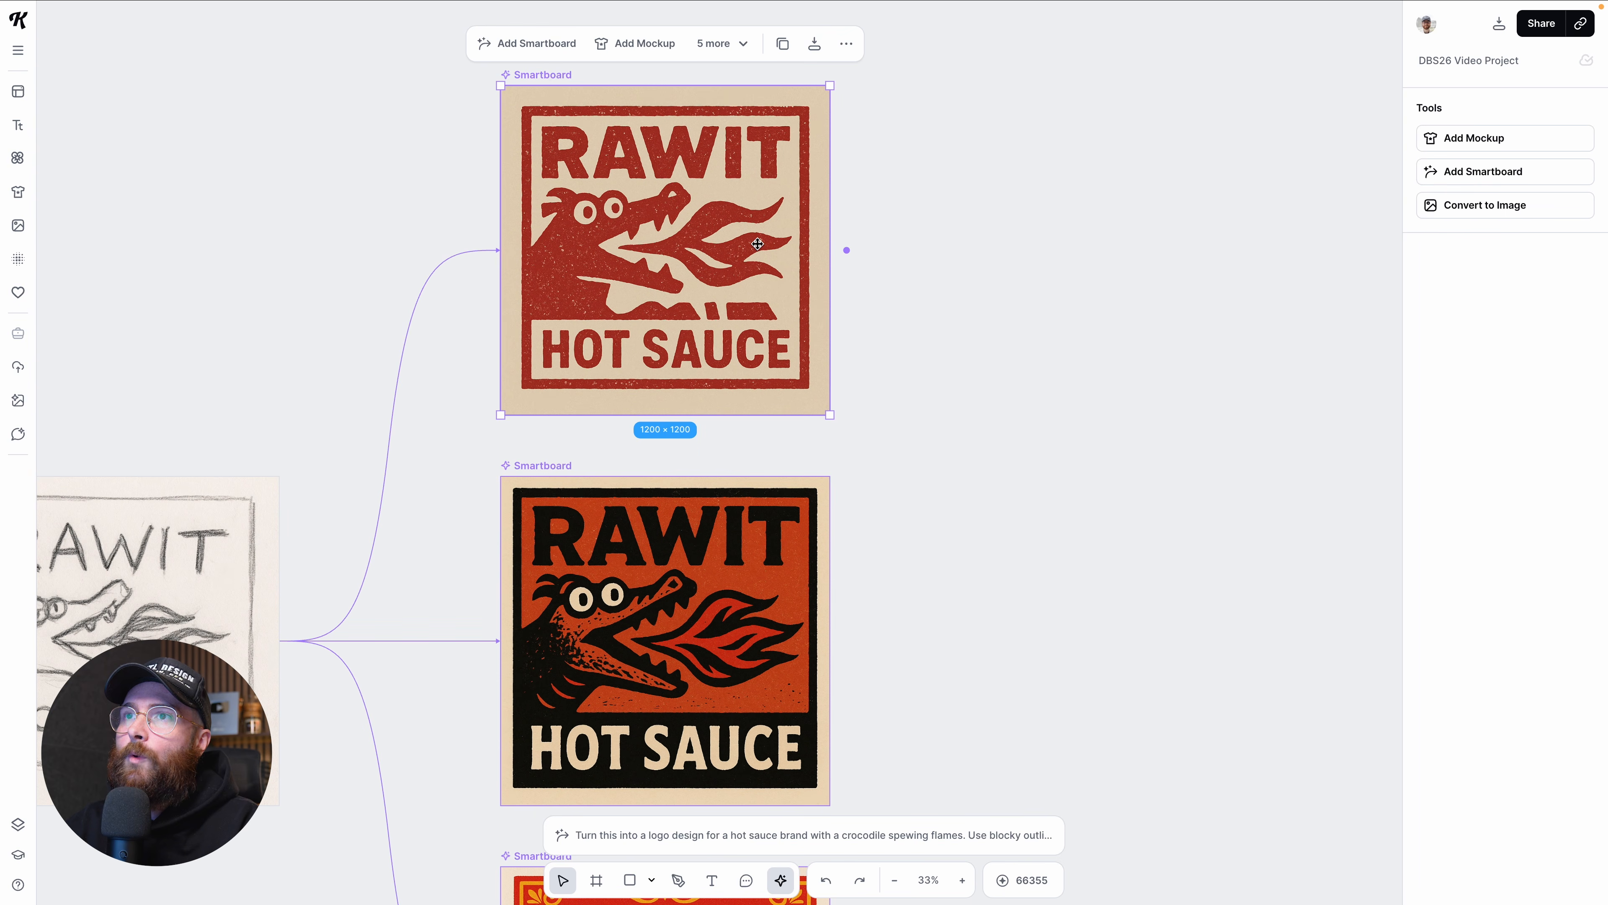
scroll(552, 74, up, 1)
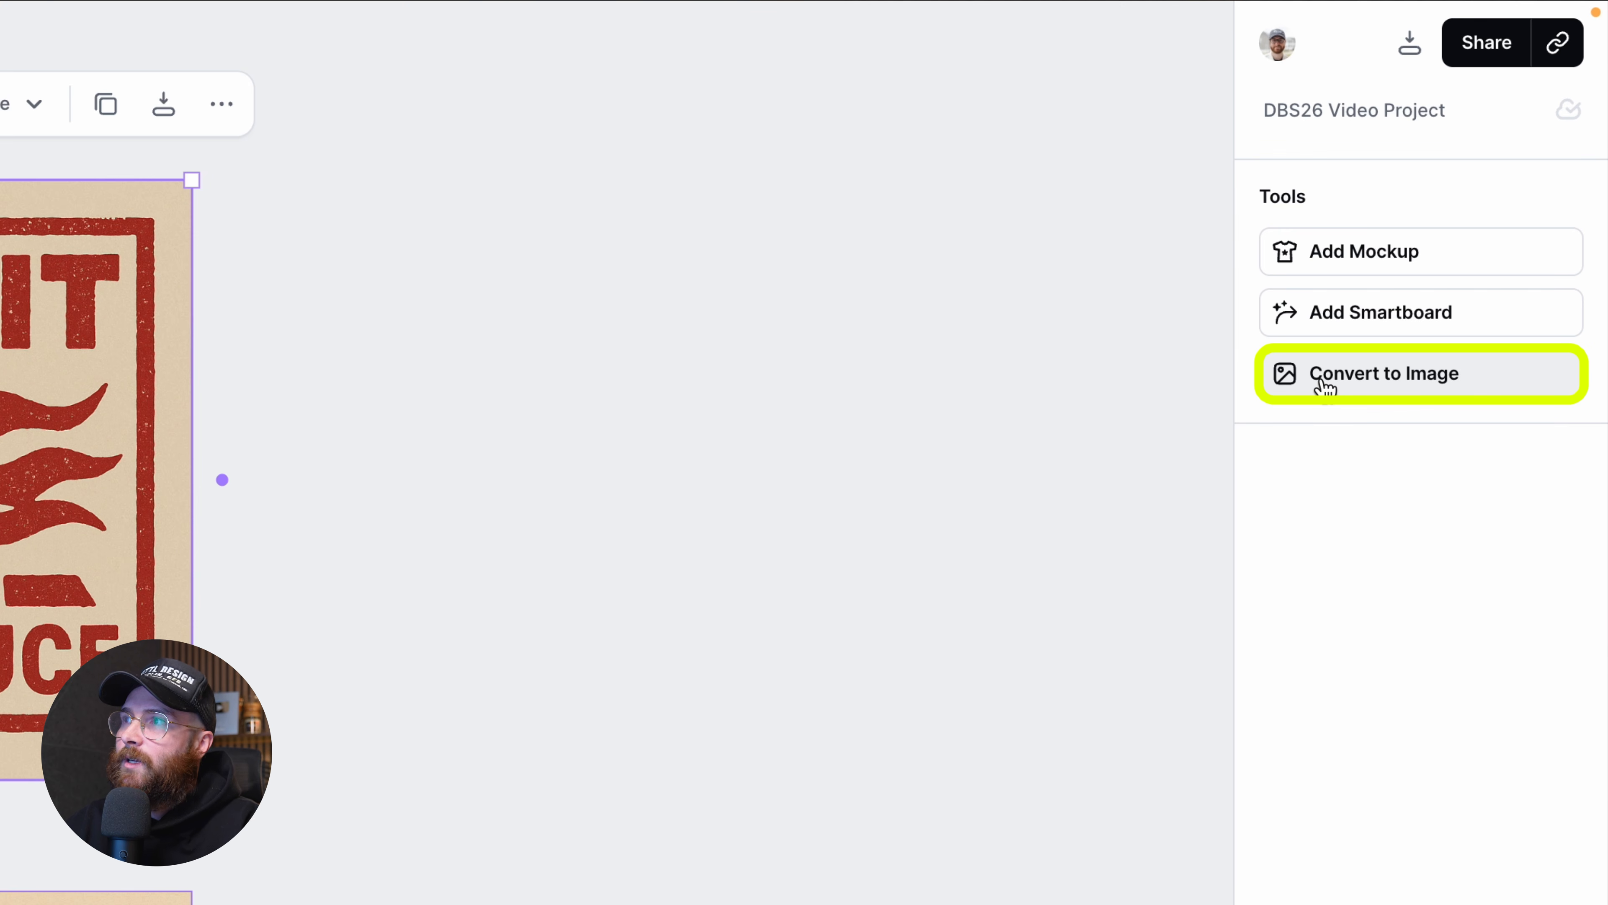
click(1325, 383)
scroll(994, 288, right, 2)
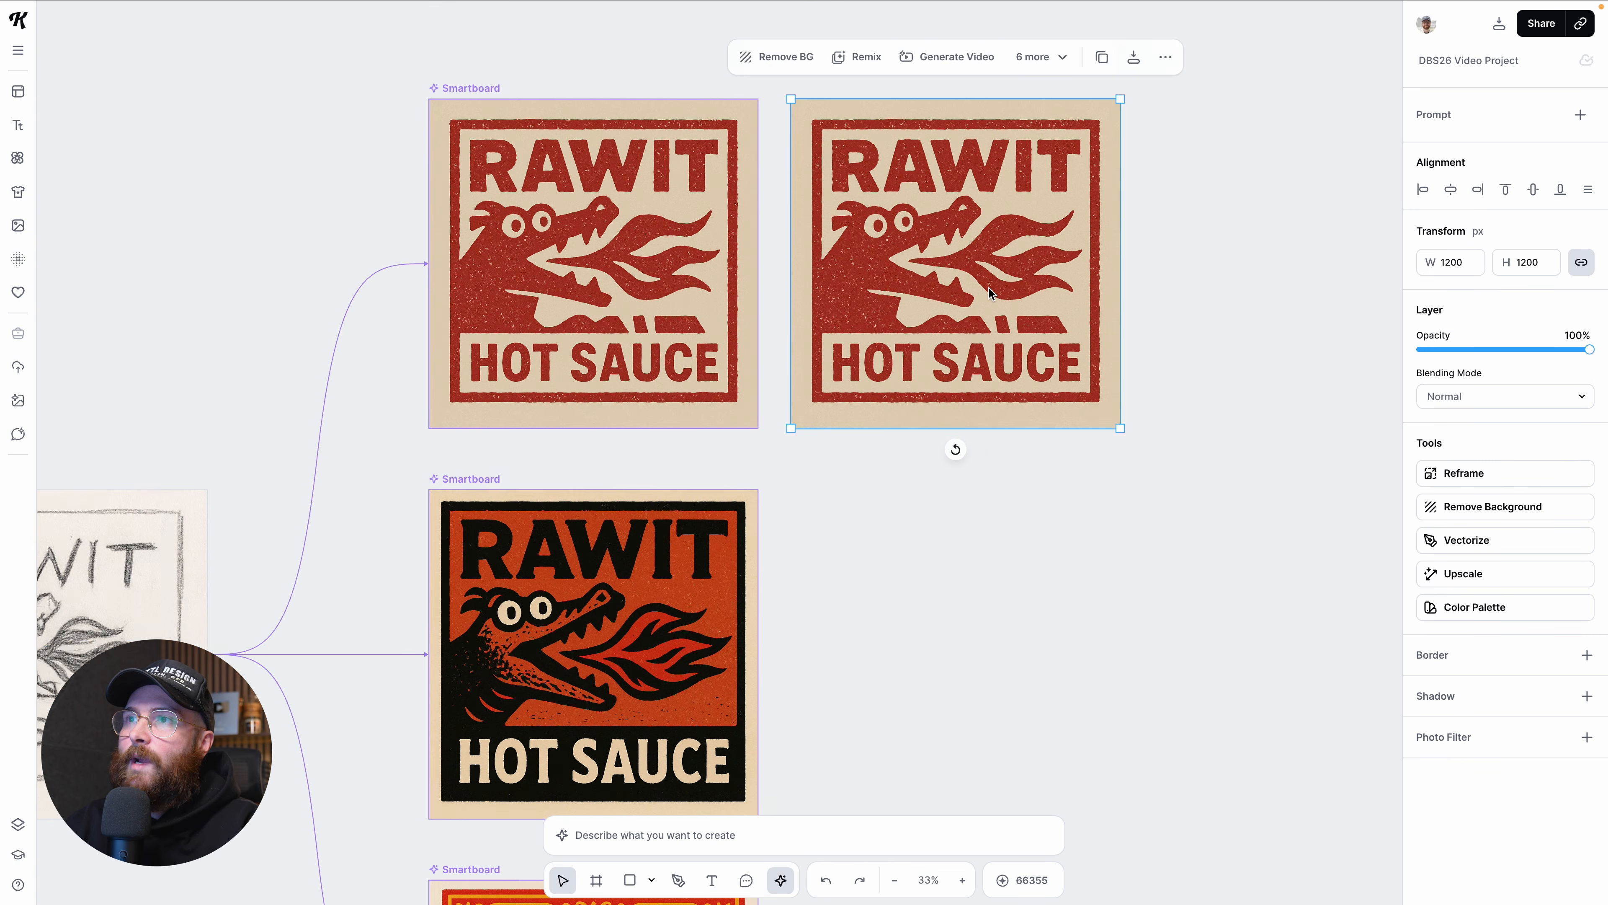
Step: Check the quick export format options for the converted Rawit image and close them without exporting
scroll(988, 287, right, 2)
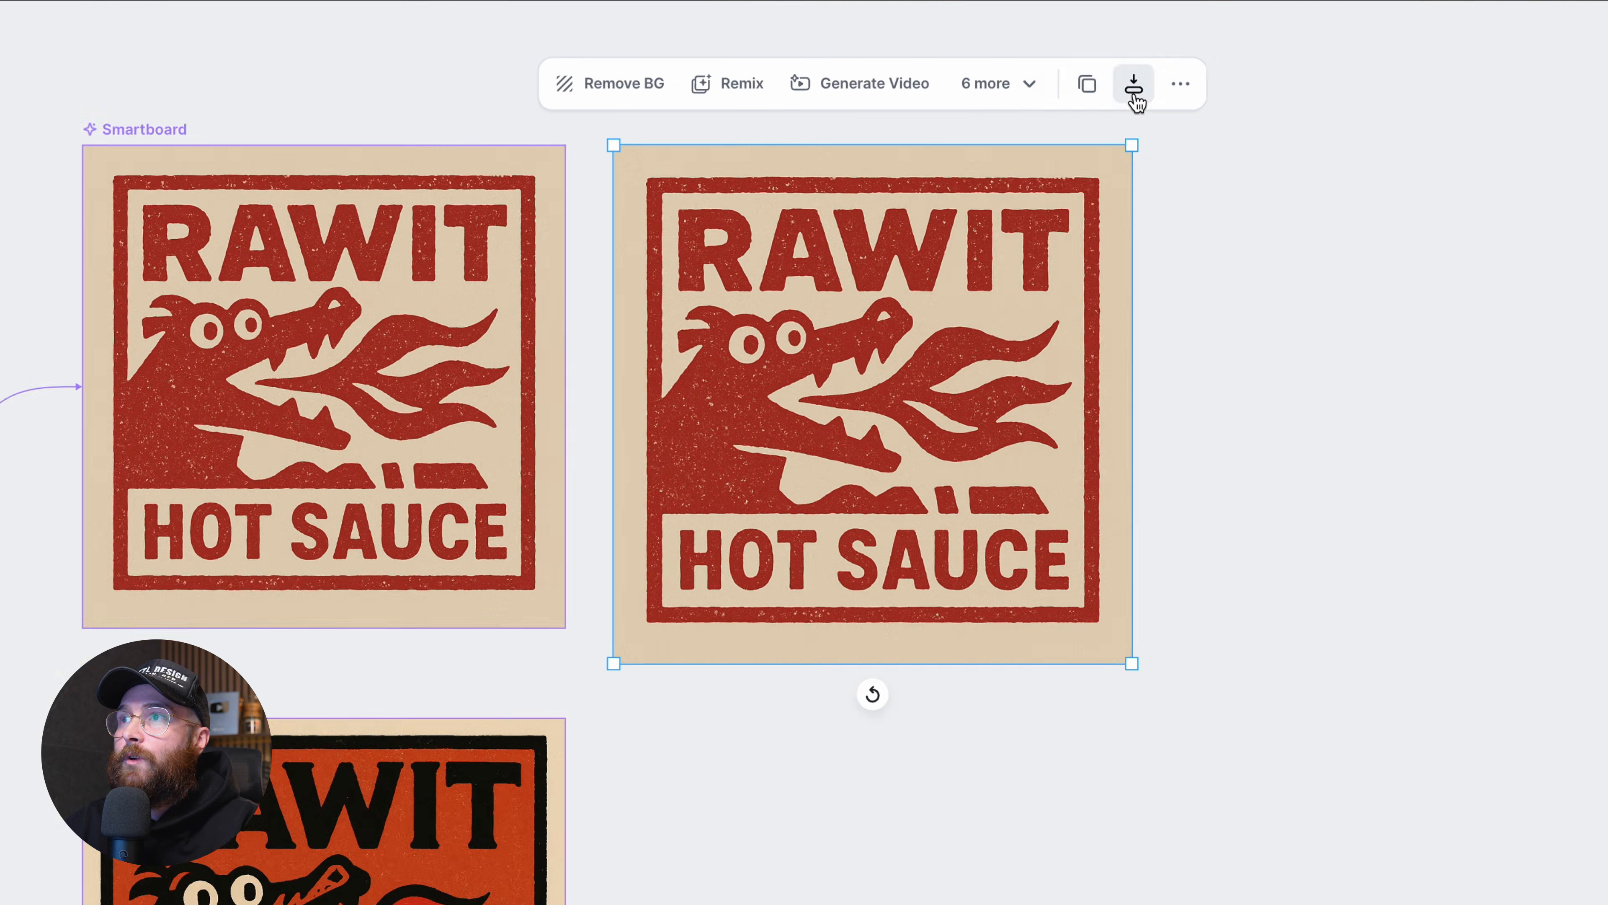
click(1038, 58)
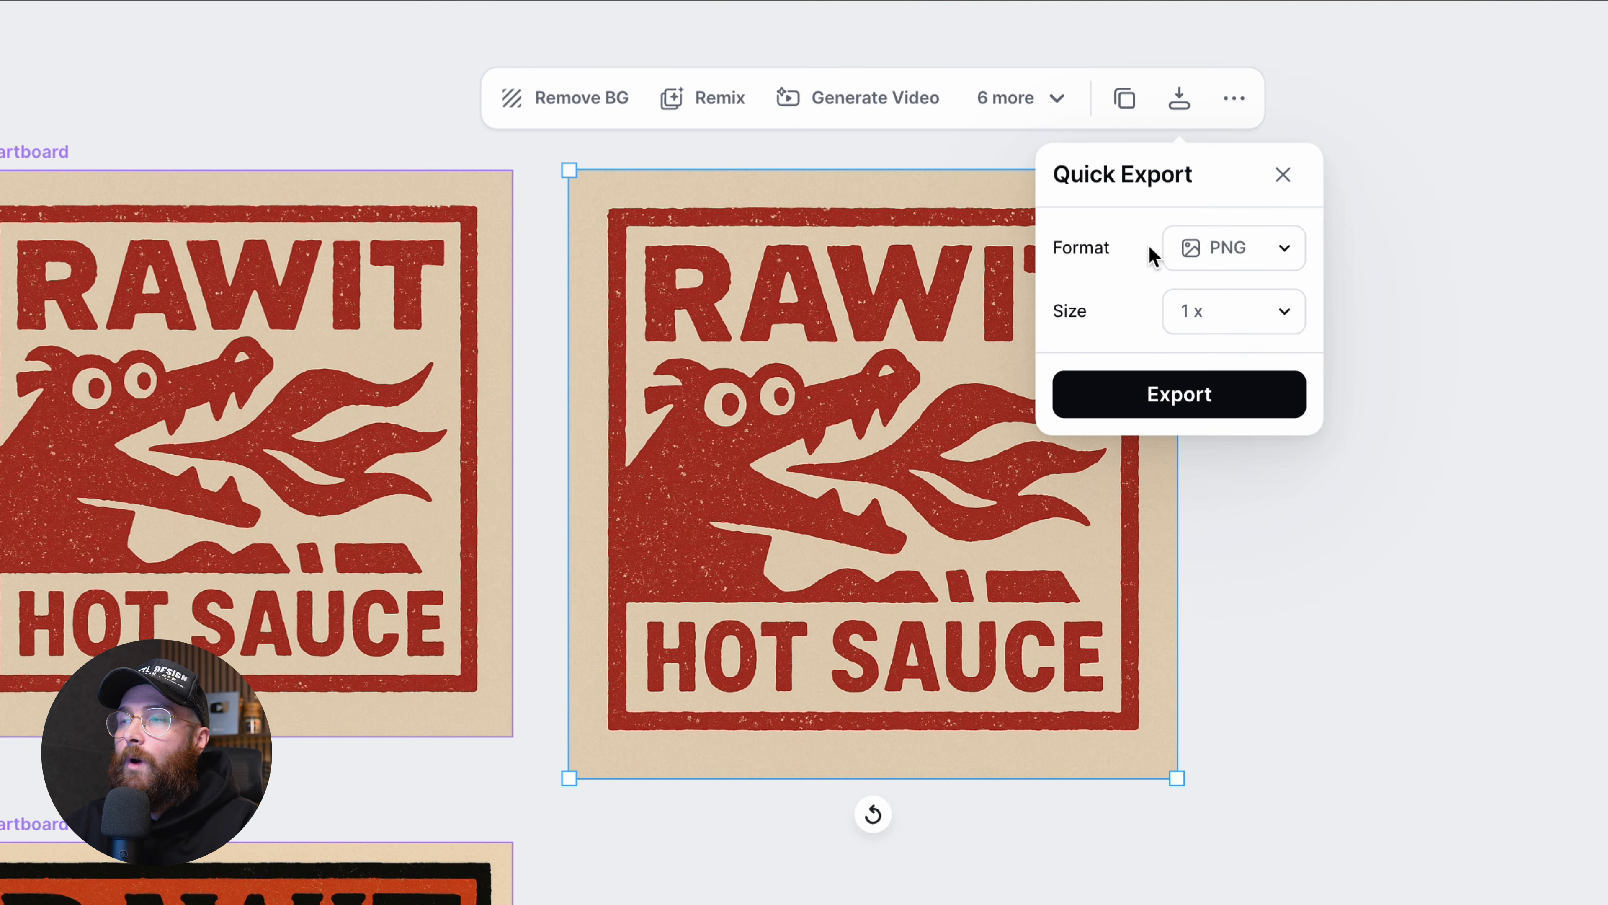
click(1285, 250)
click(1253, 254)
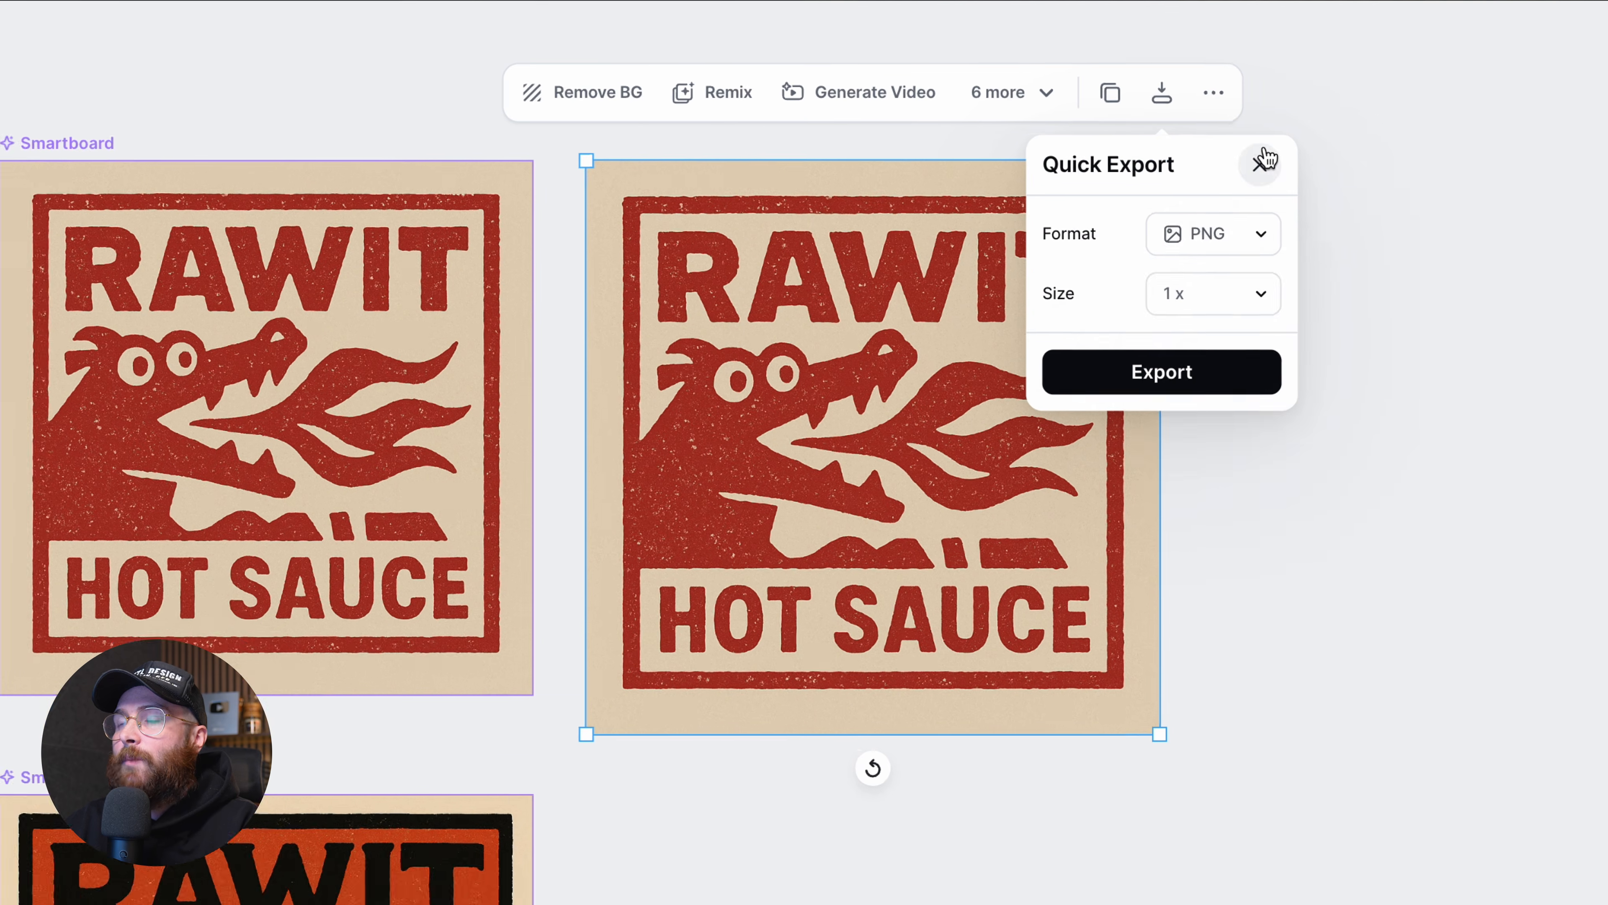
click(1261, 162)
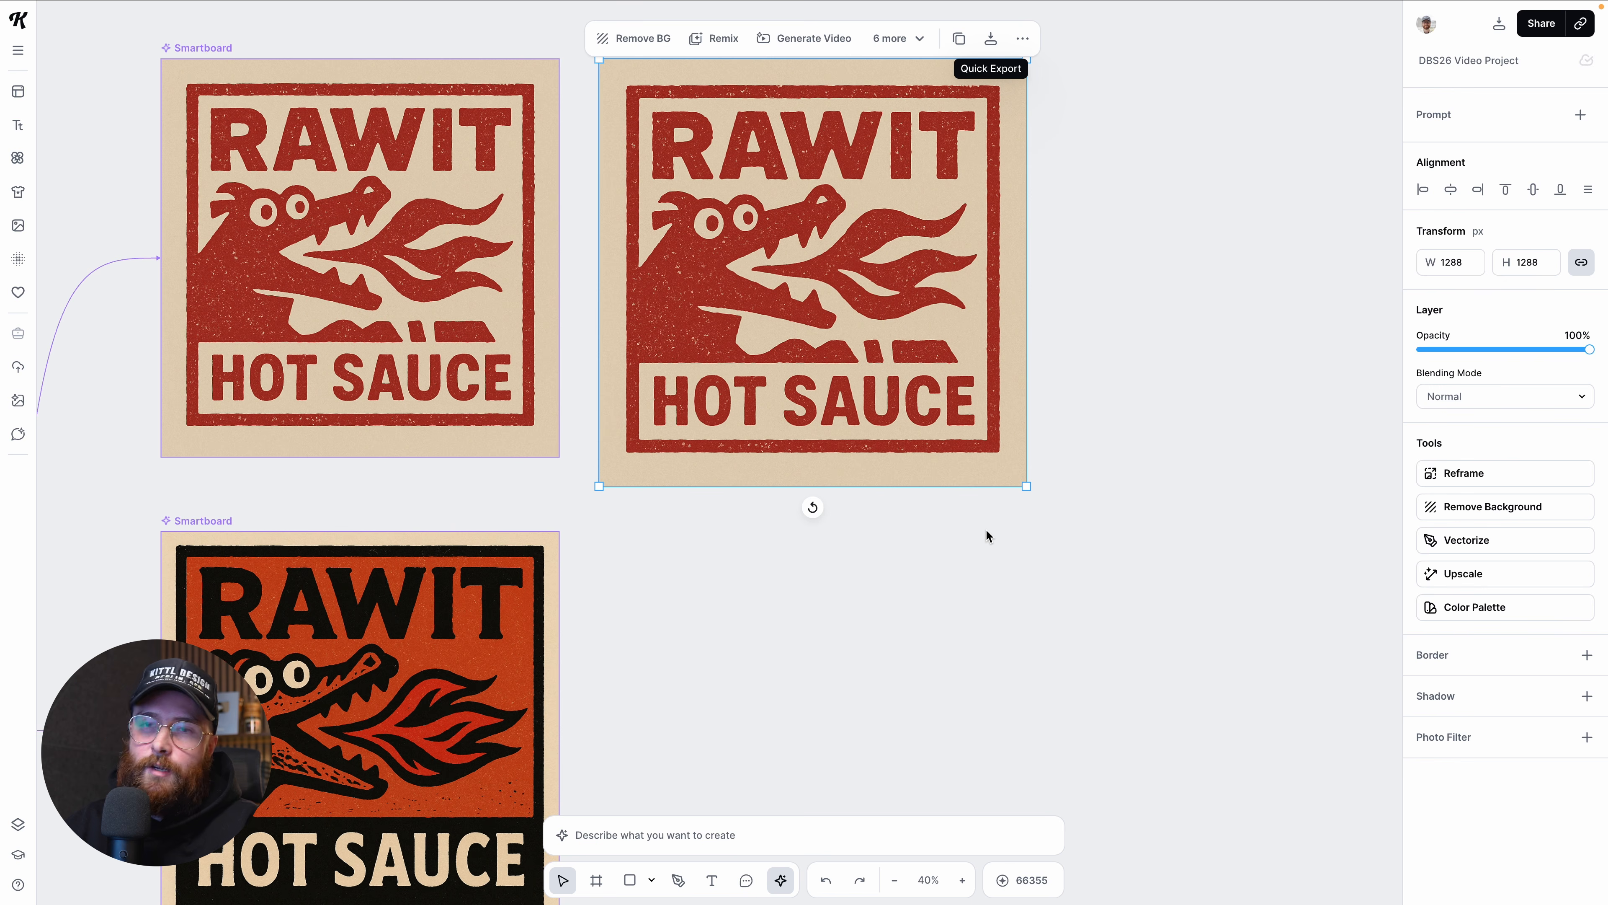
Step: Remove the background of the converted Rawit image and vectorize it with 1 color
scroll(986, 531, up, 2)
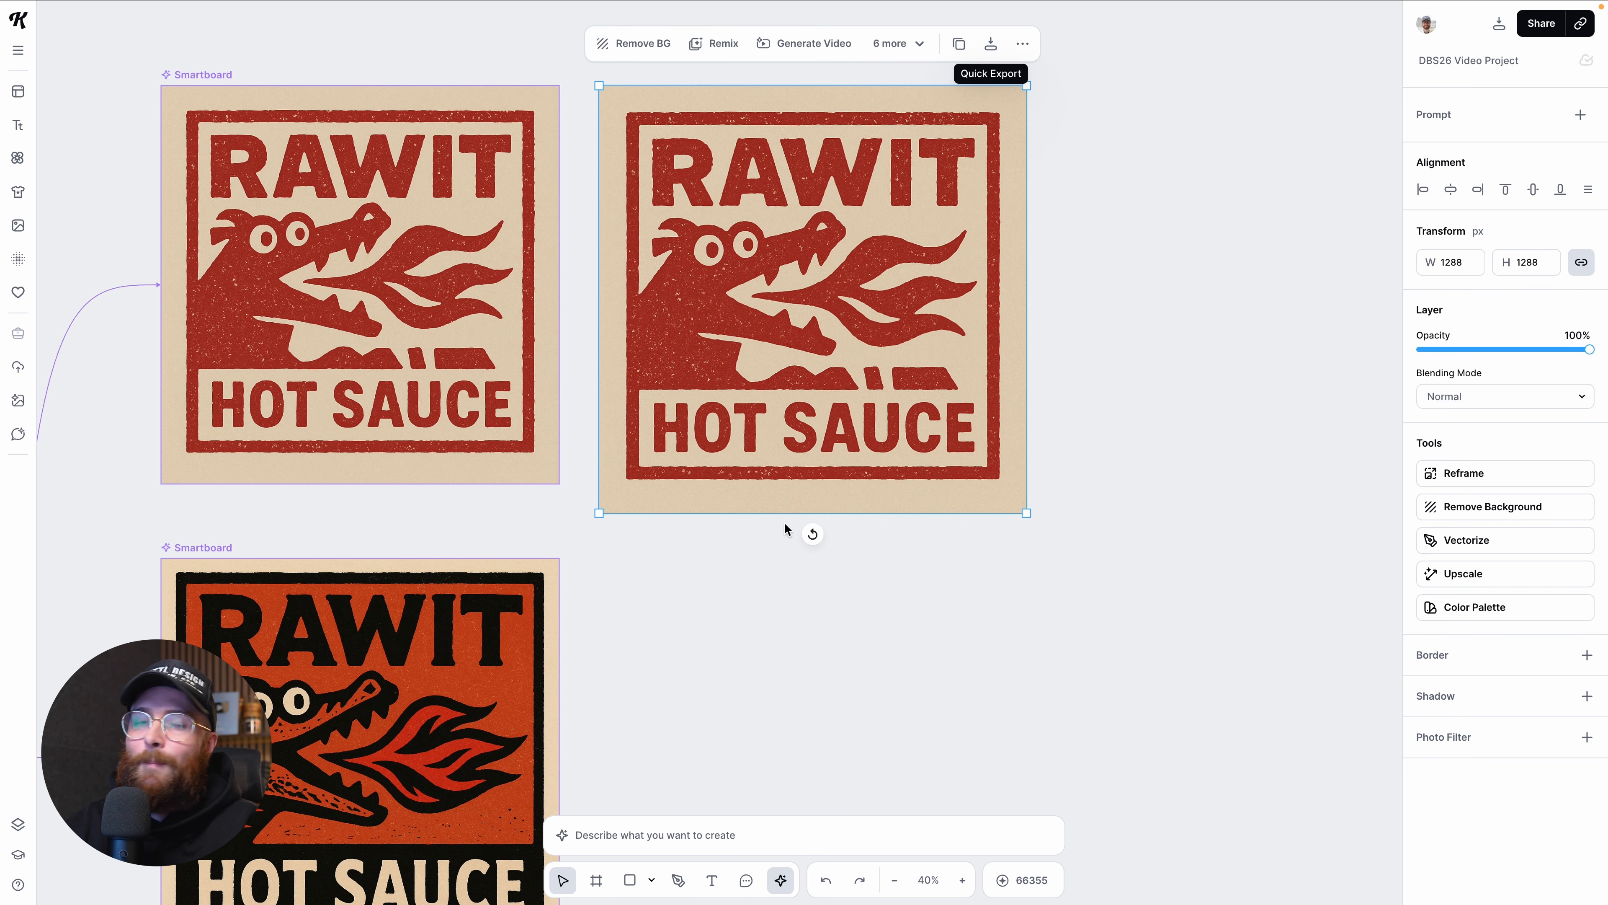
click(1492, 511)
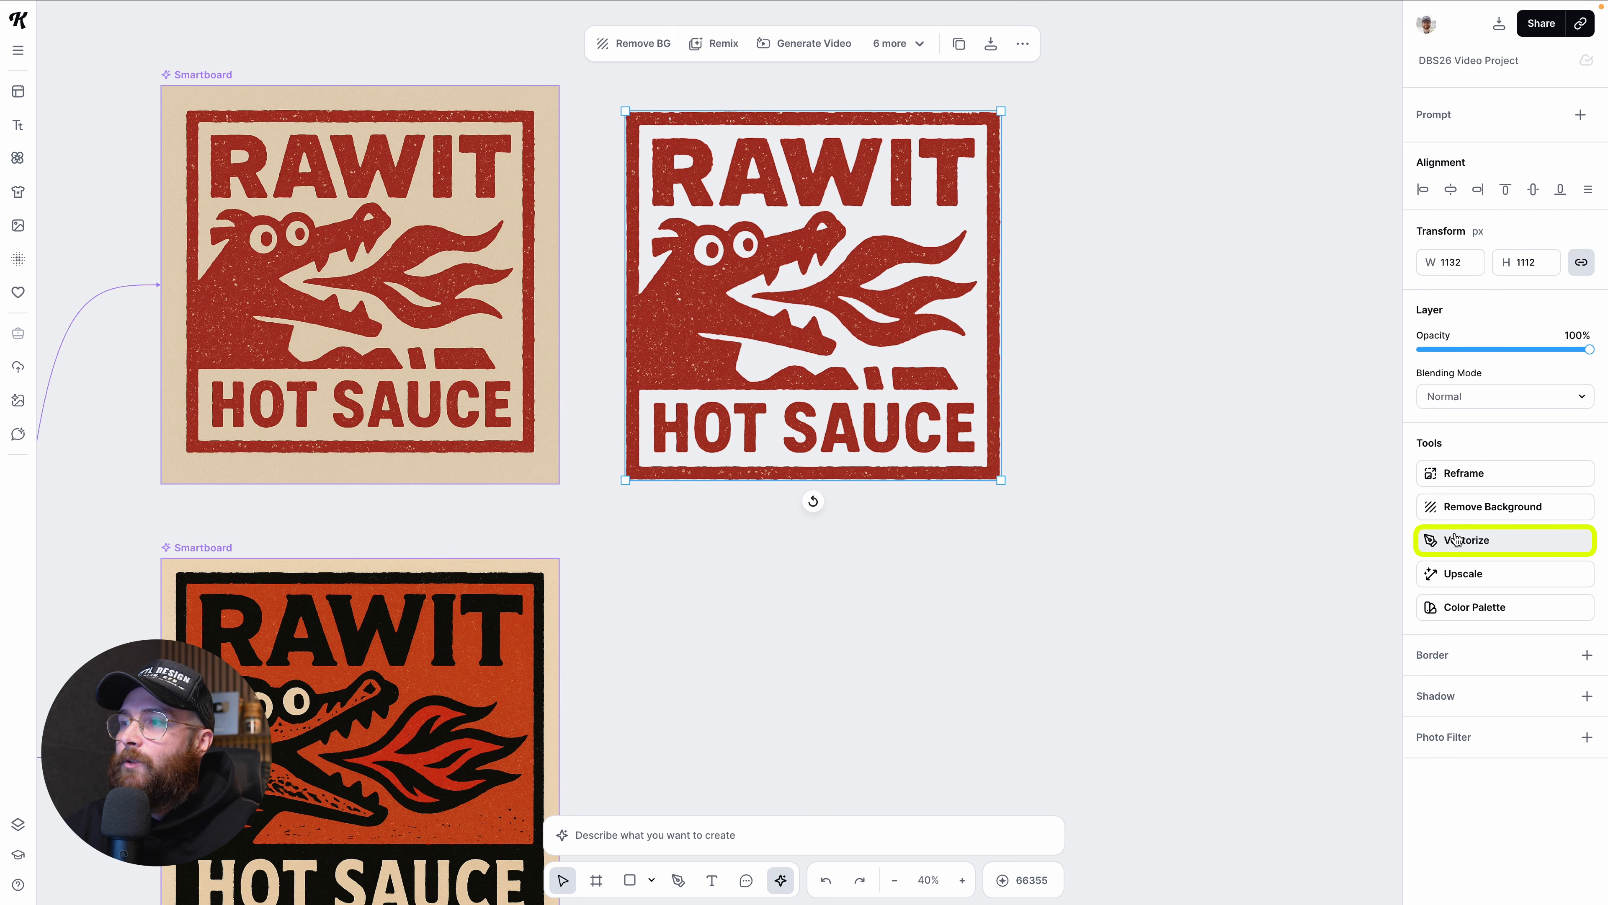
click(1483, 546)
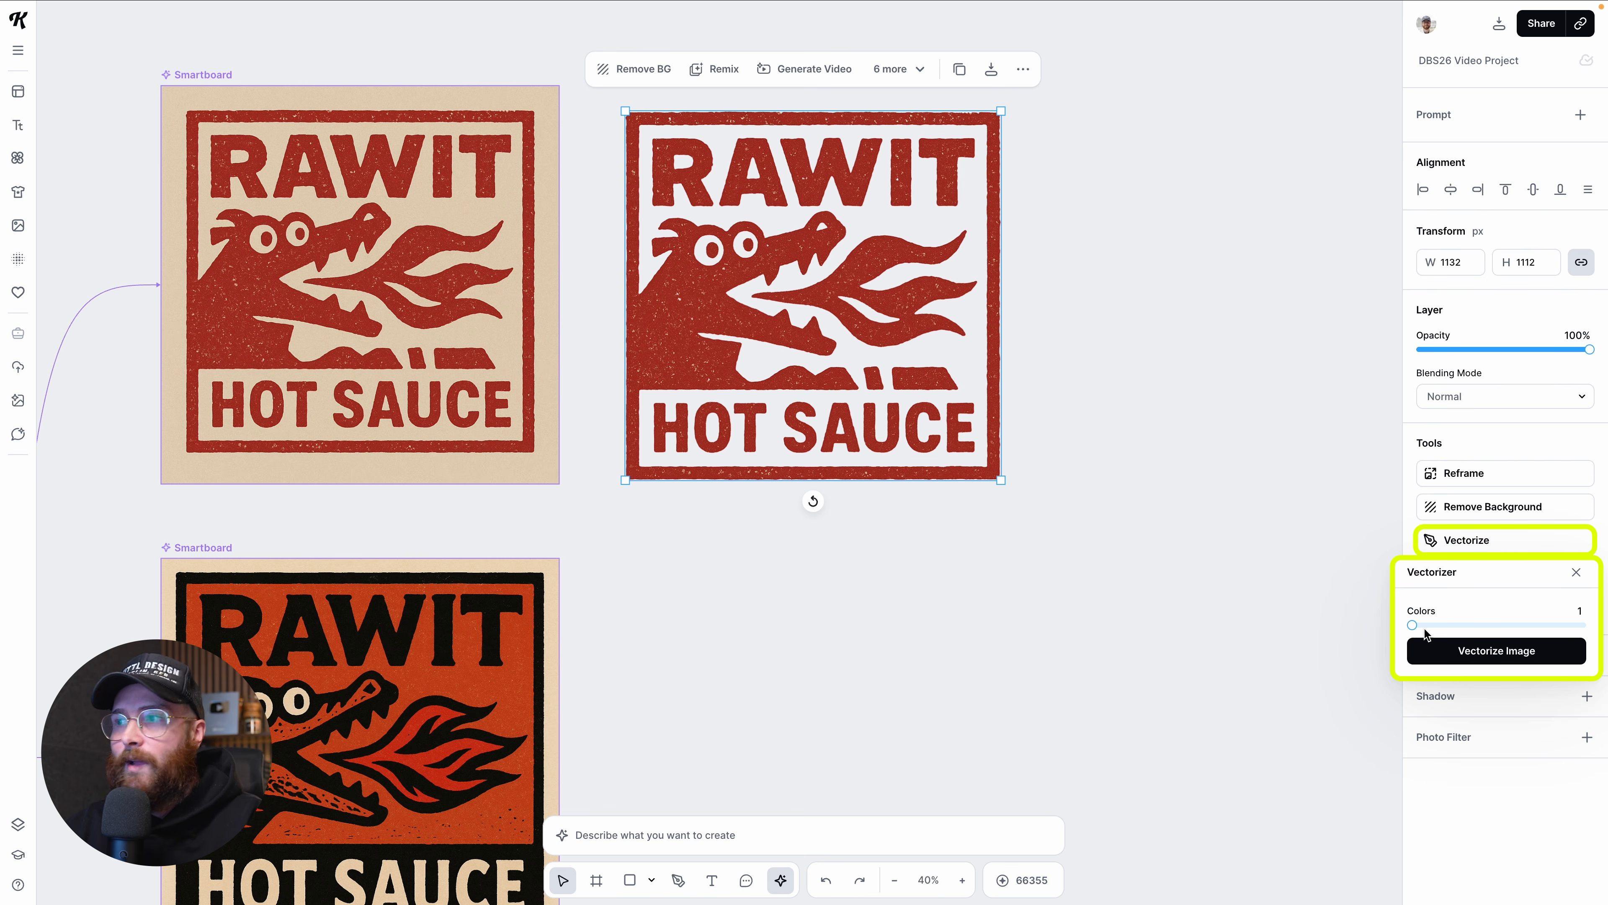
click(1458, 663)
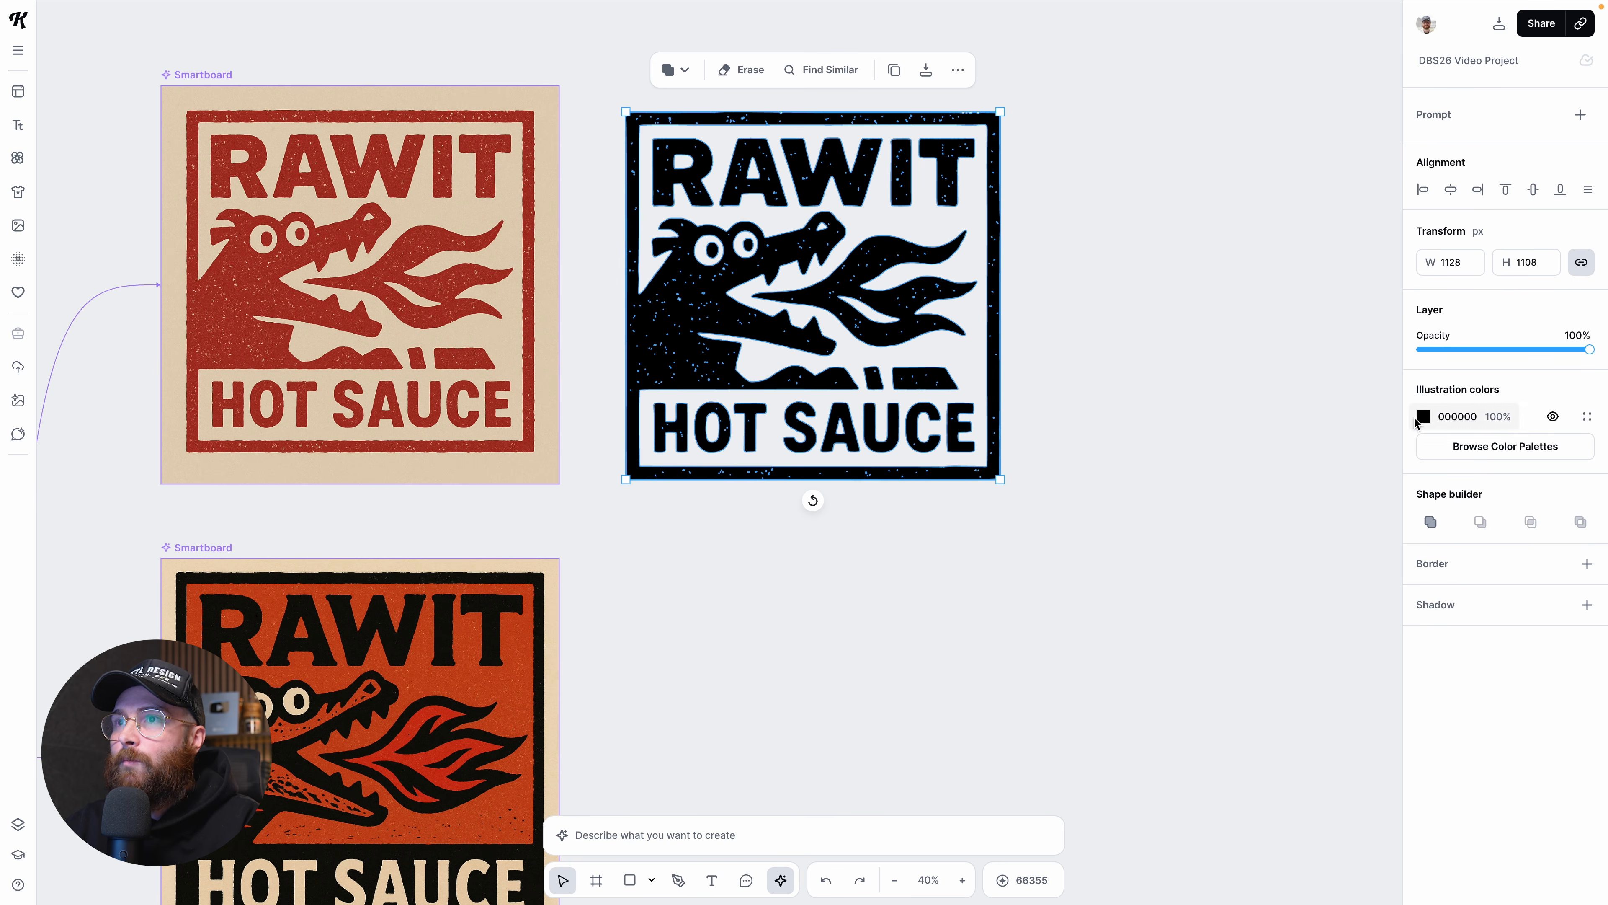
Step: Scale the vector logo down to 994 × 976, recolor it with red A72D21 sampled from the stamp Smartboard, and shift it slightly
drag(999, 477, 955, 435)
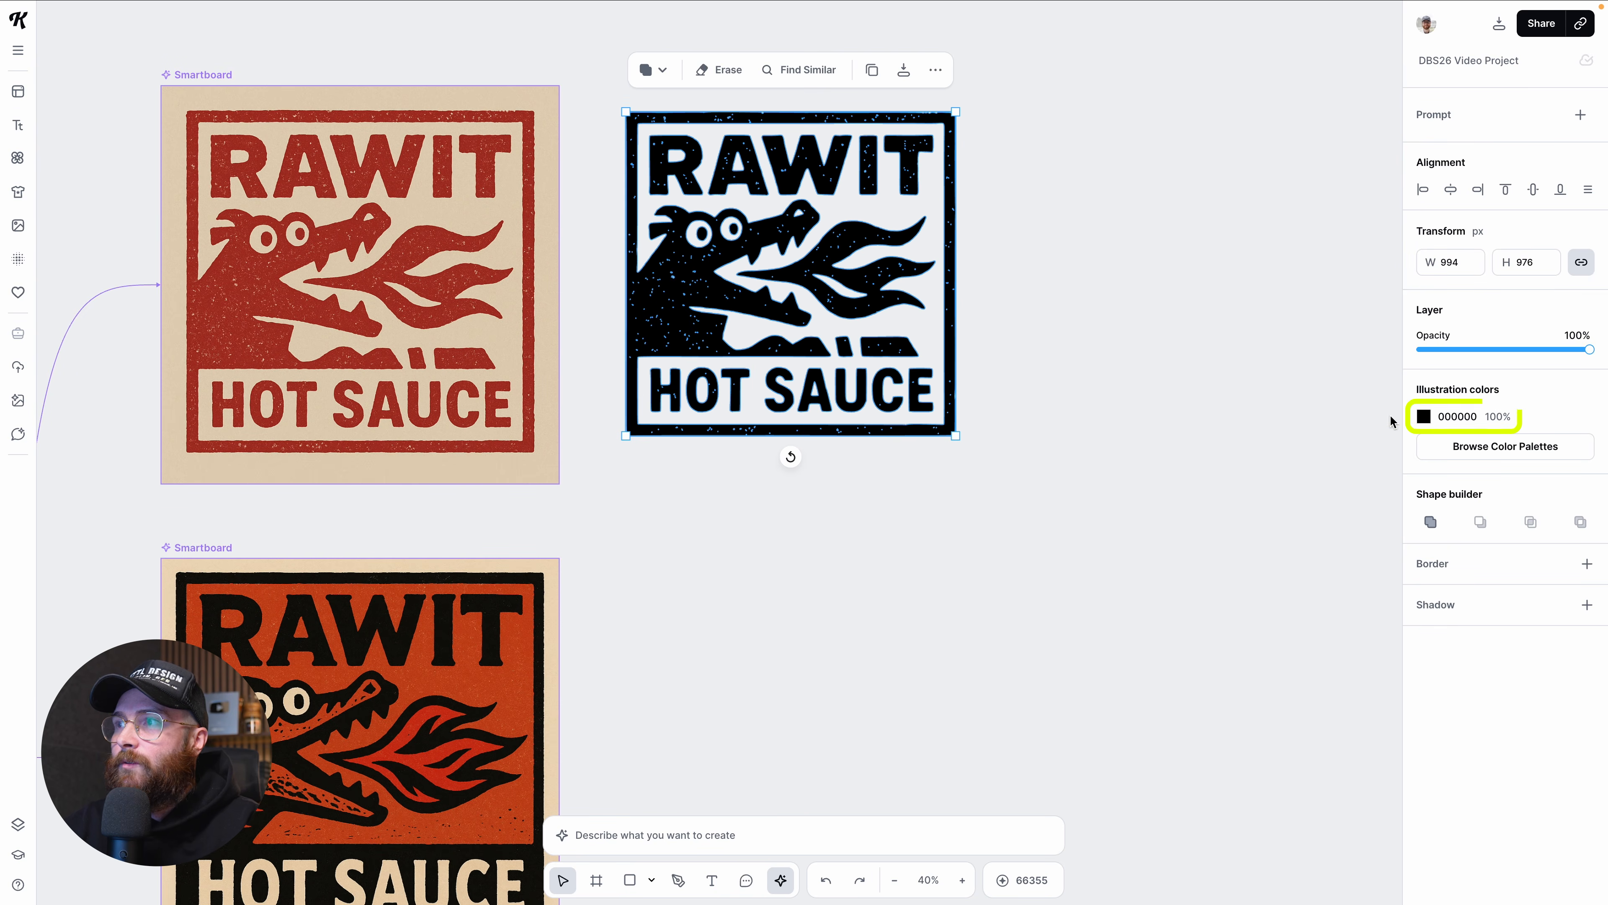
click(1424, 416)
click(1207, 652)
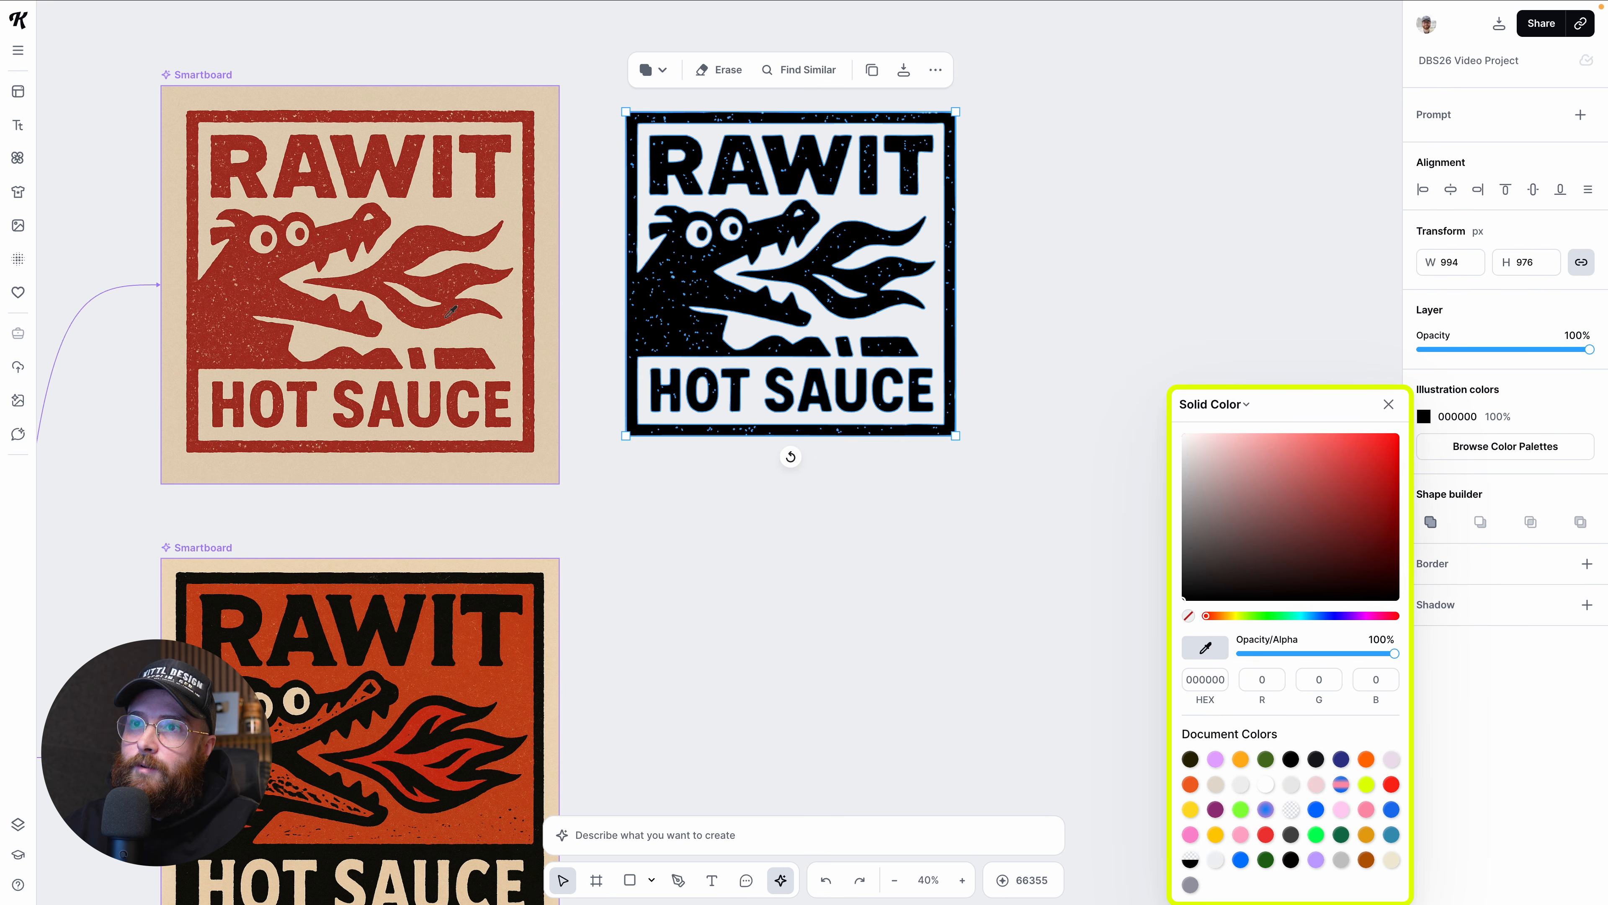
click(450, 311)
click(592, 296)
drag(693, 300, 718, 333)
Step: Try a different shade of red on the vector logo and undo the color change
click(1424, 416)
mouse_move(1356, 492)
mouse_down()
mouse_move(1256, 456)
mouse_move(1378, 513)
mouse_up()
click(1151, 336)
key(super+z)
key(super+z)
Step: Open the red vector logo for node editing of its anchor points
click(933, 401)
scroll(937, 406, up, 2)
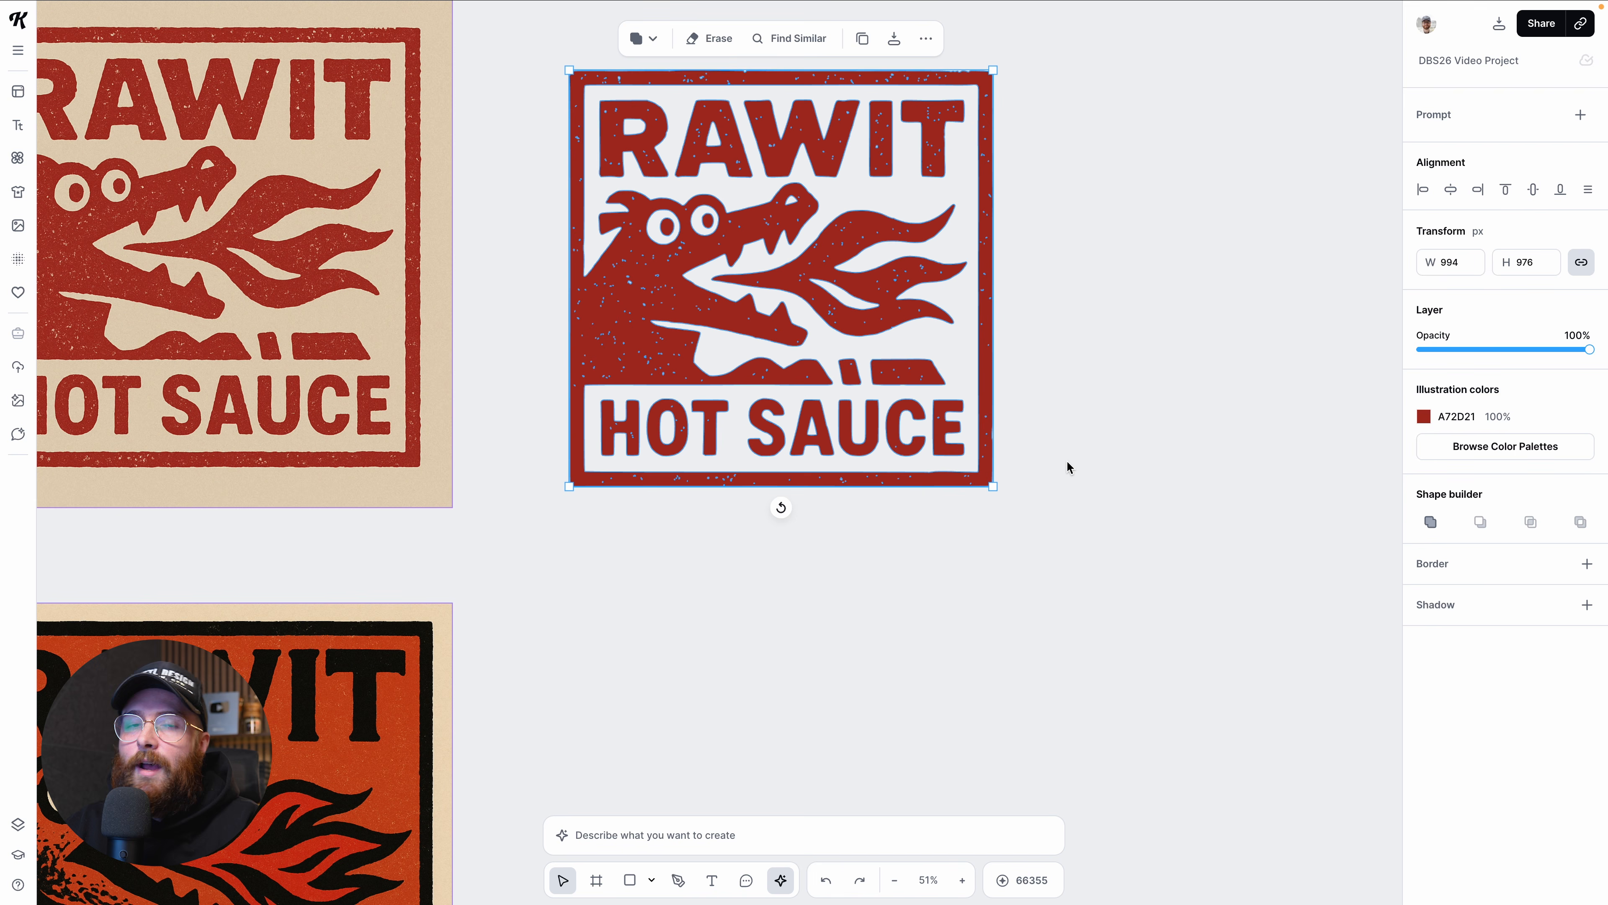
double_click(884, 304)
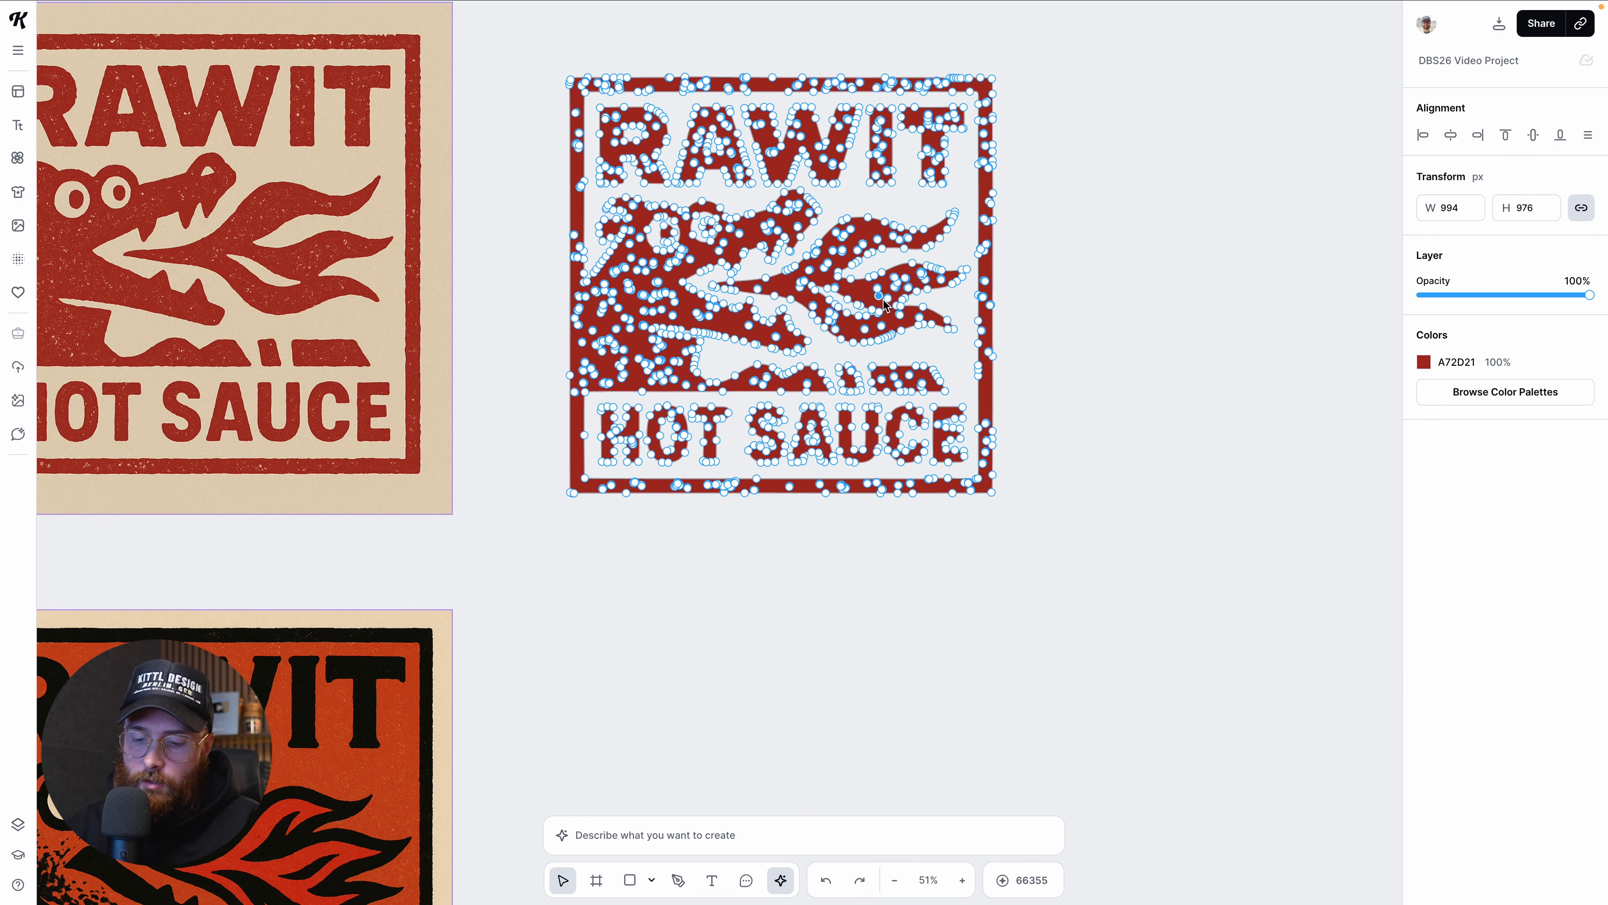
scroll(885, 304, up, 2)
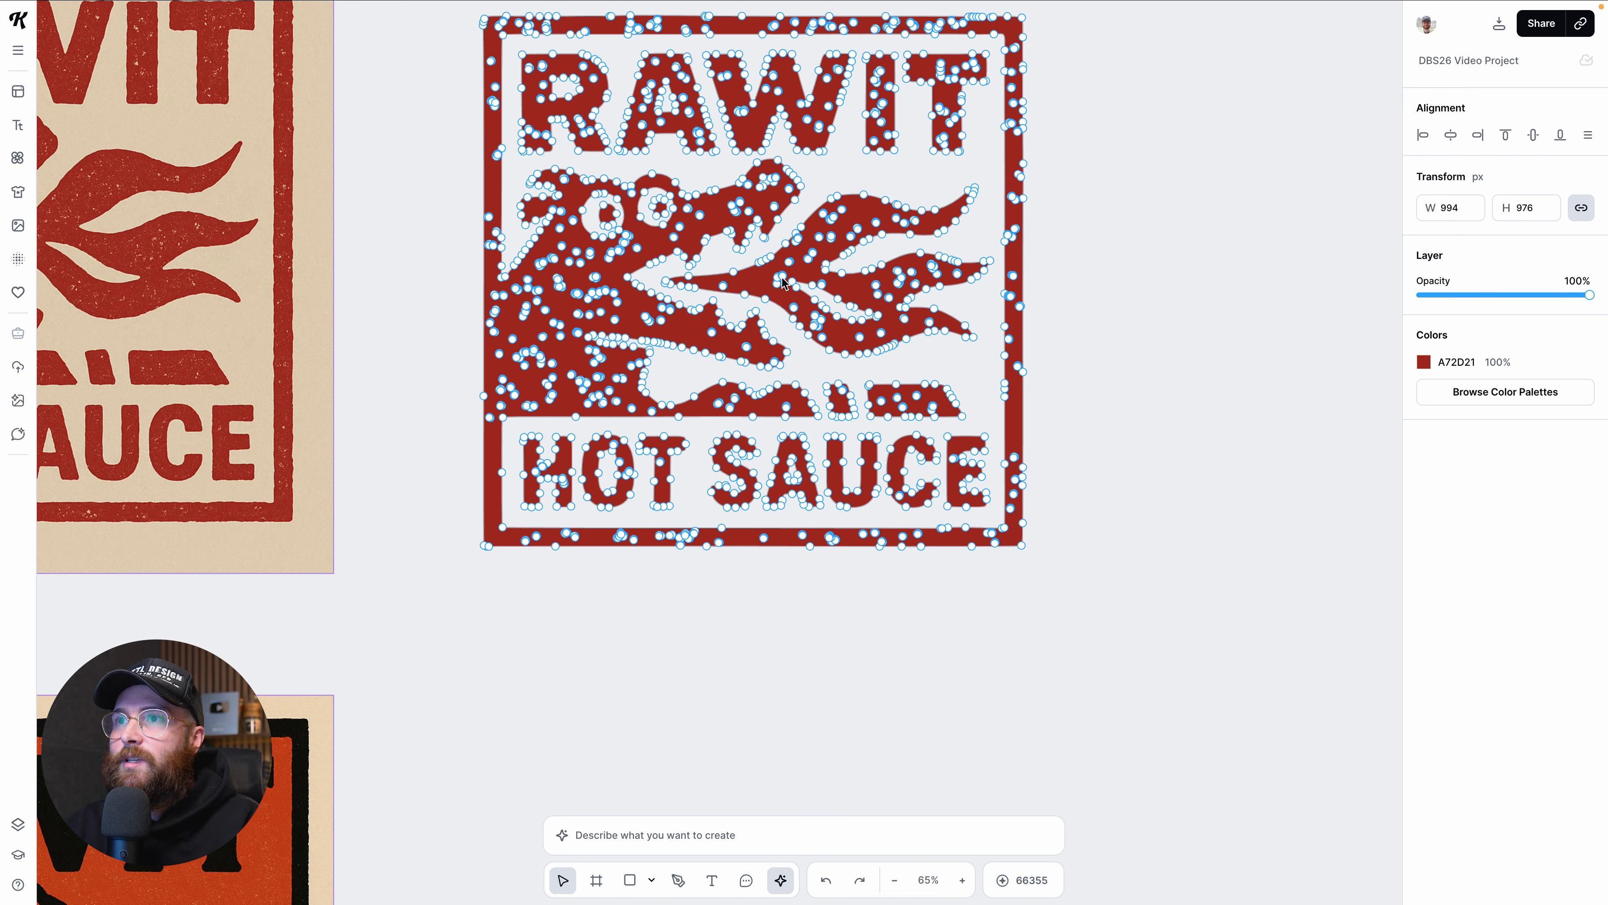
scroll(856, 290, up, 1)
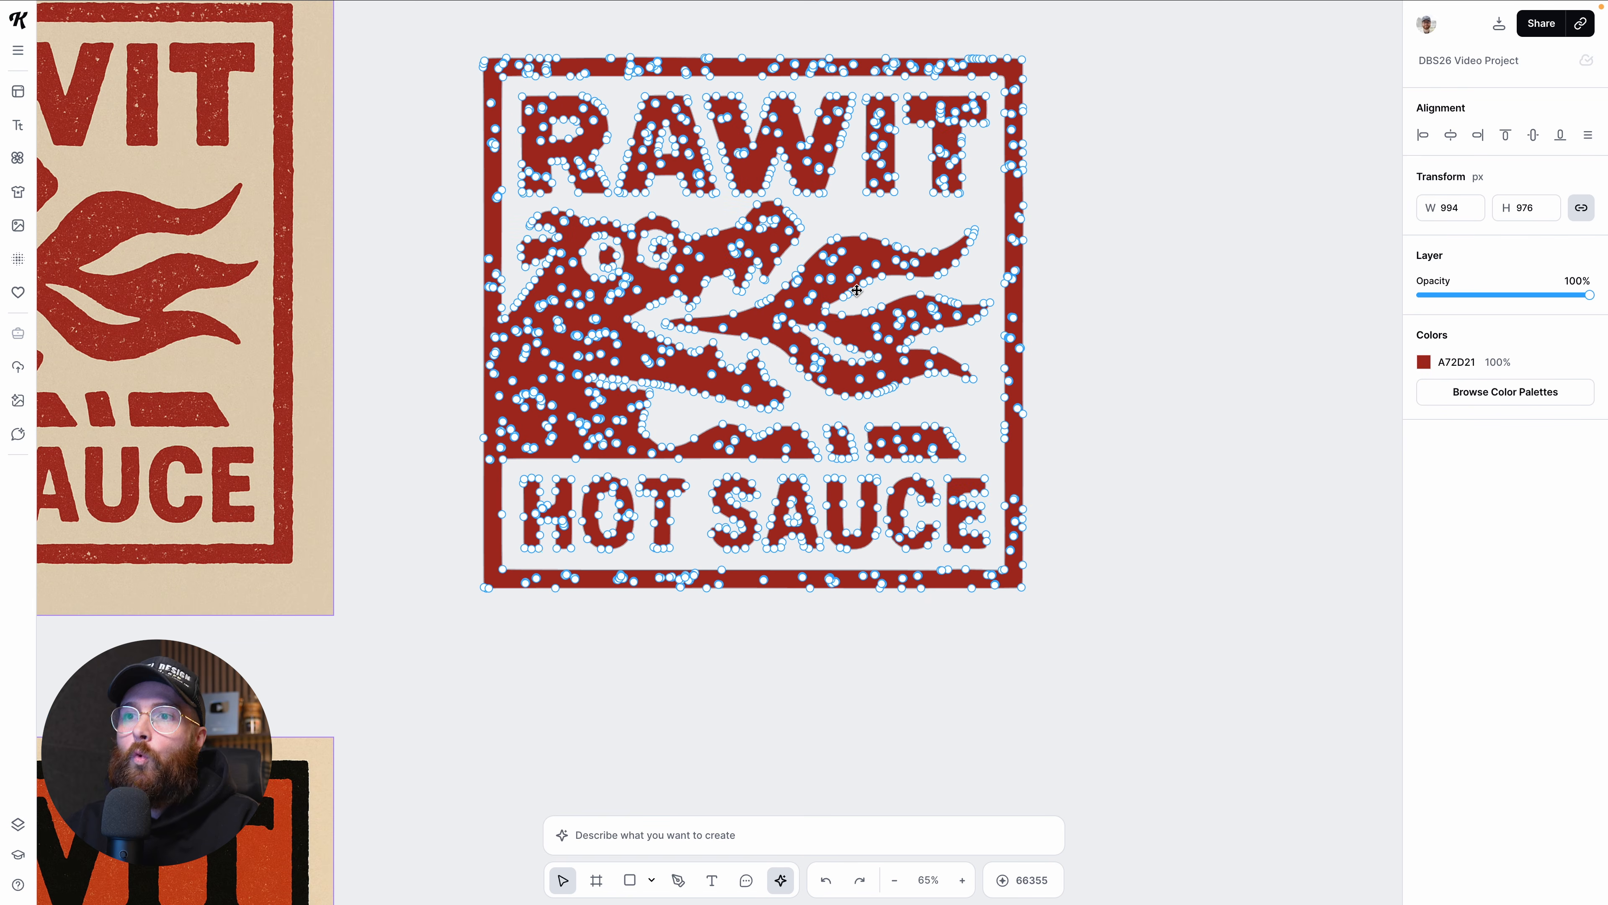
scroll(491, 585, up, 1)
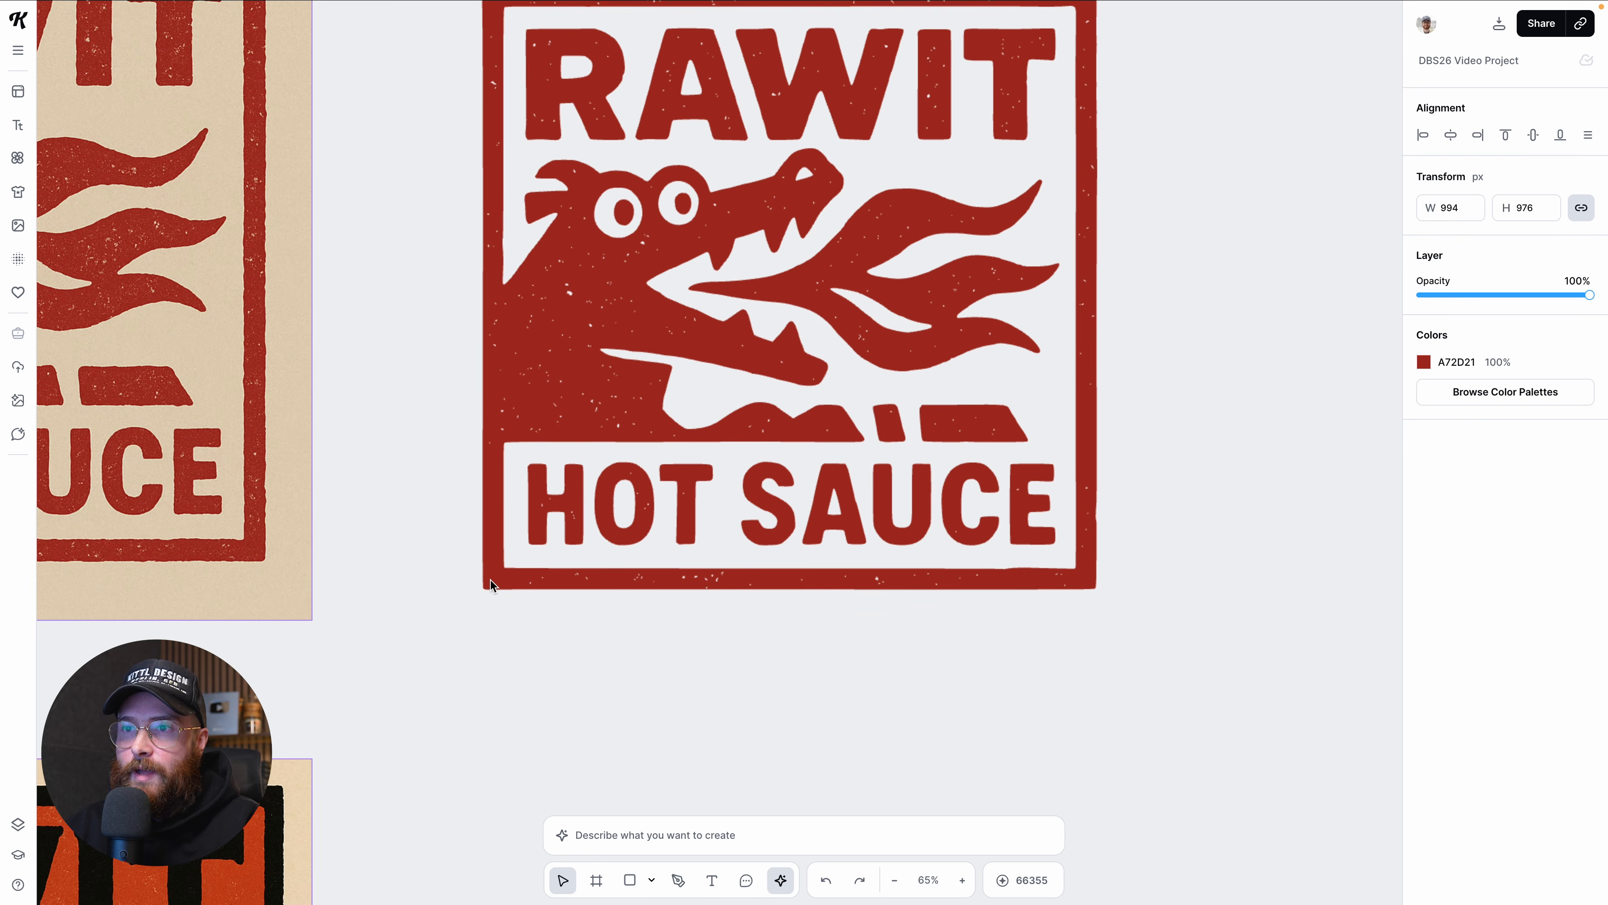
Step: Try deleting the anchor points along the logo's bottom border and undo the deletion
drag(466, 556, 1148, 625)
key(Delete)
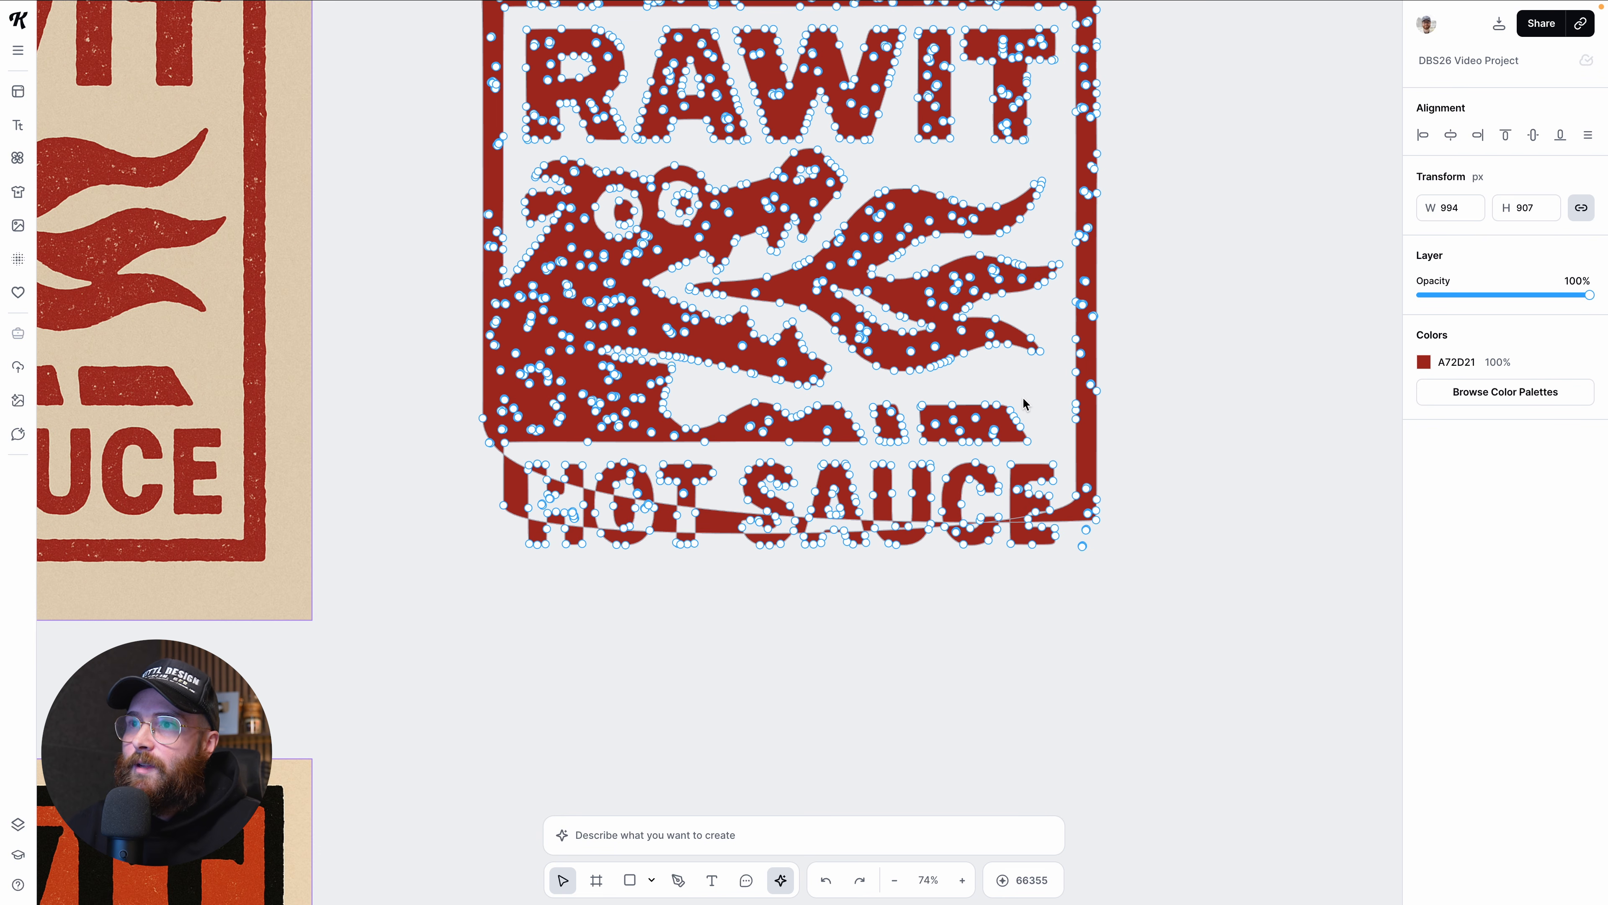
key(ctrl+z)
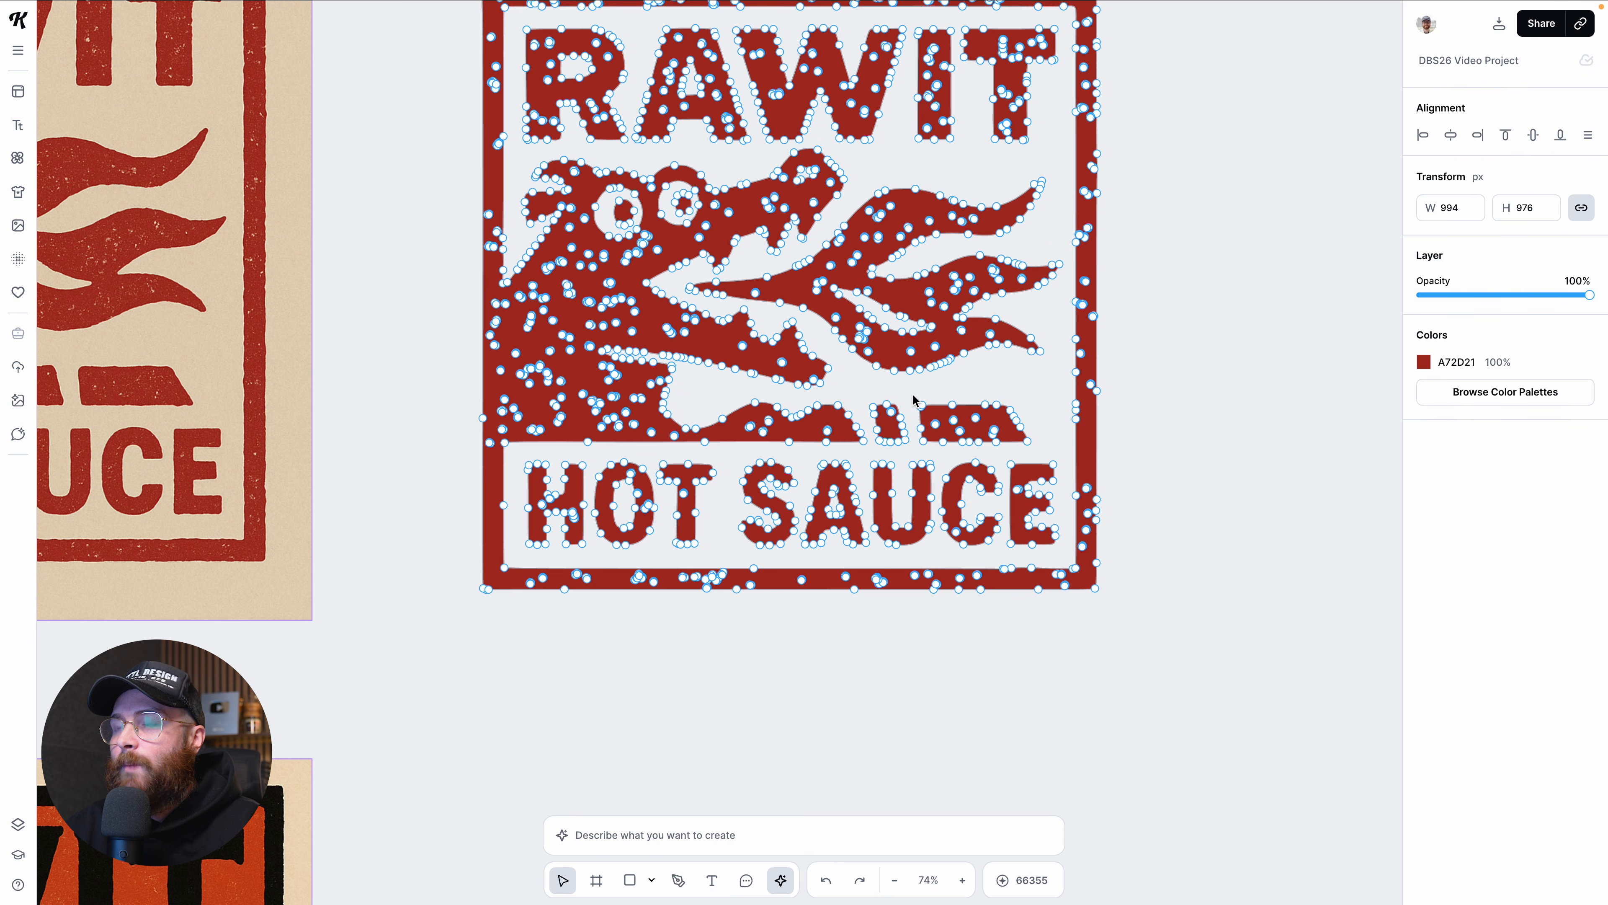
Step: Delete the two loose shapes beneath the flames, above the word SAUCE, and leave node editing
drag(912, 395, 1040, 456)
key(Delete)
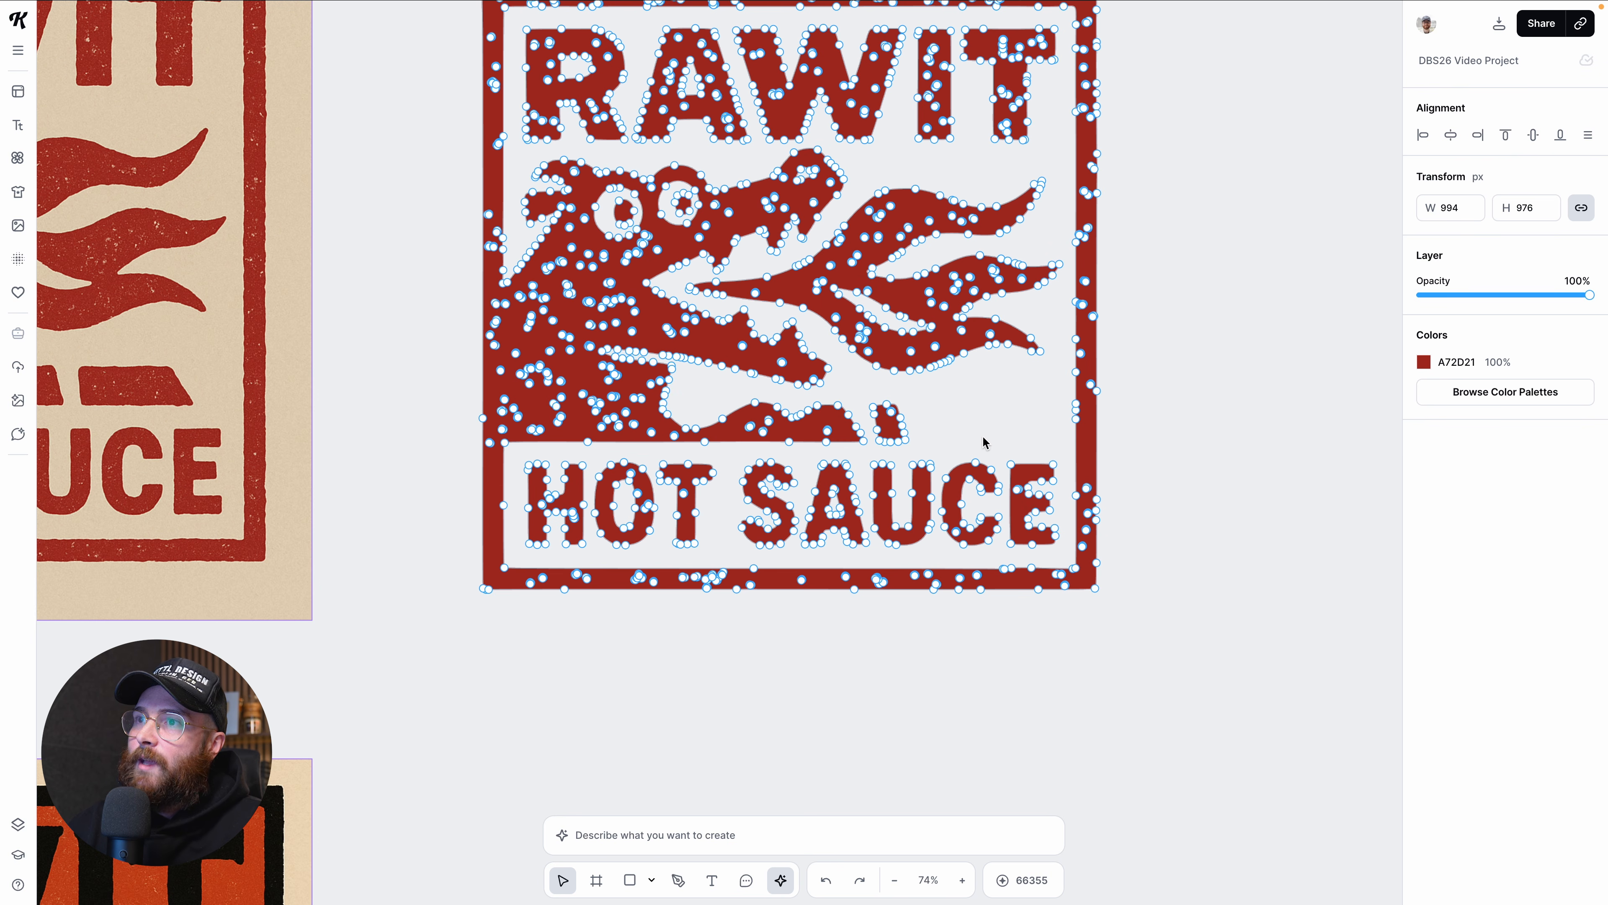
drag(864, 396, 933, 445)
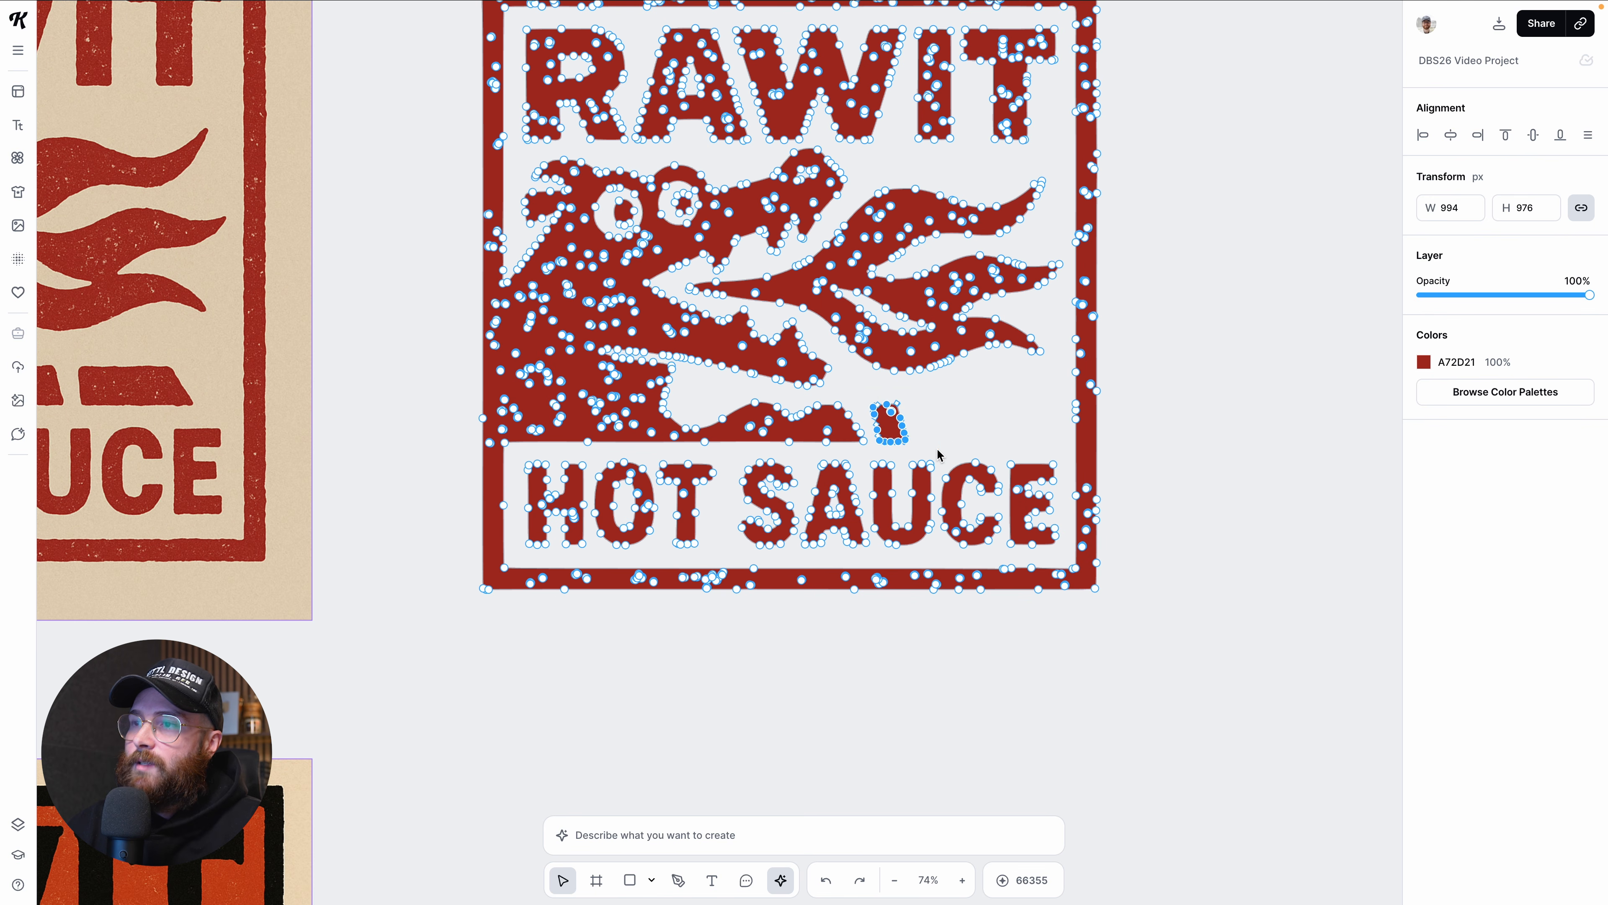
key(Delete)
key(Escape)
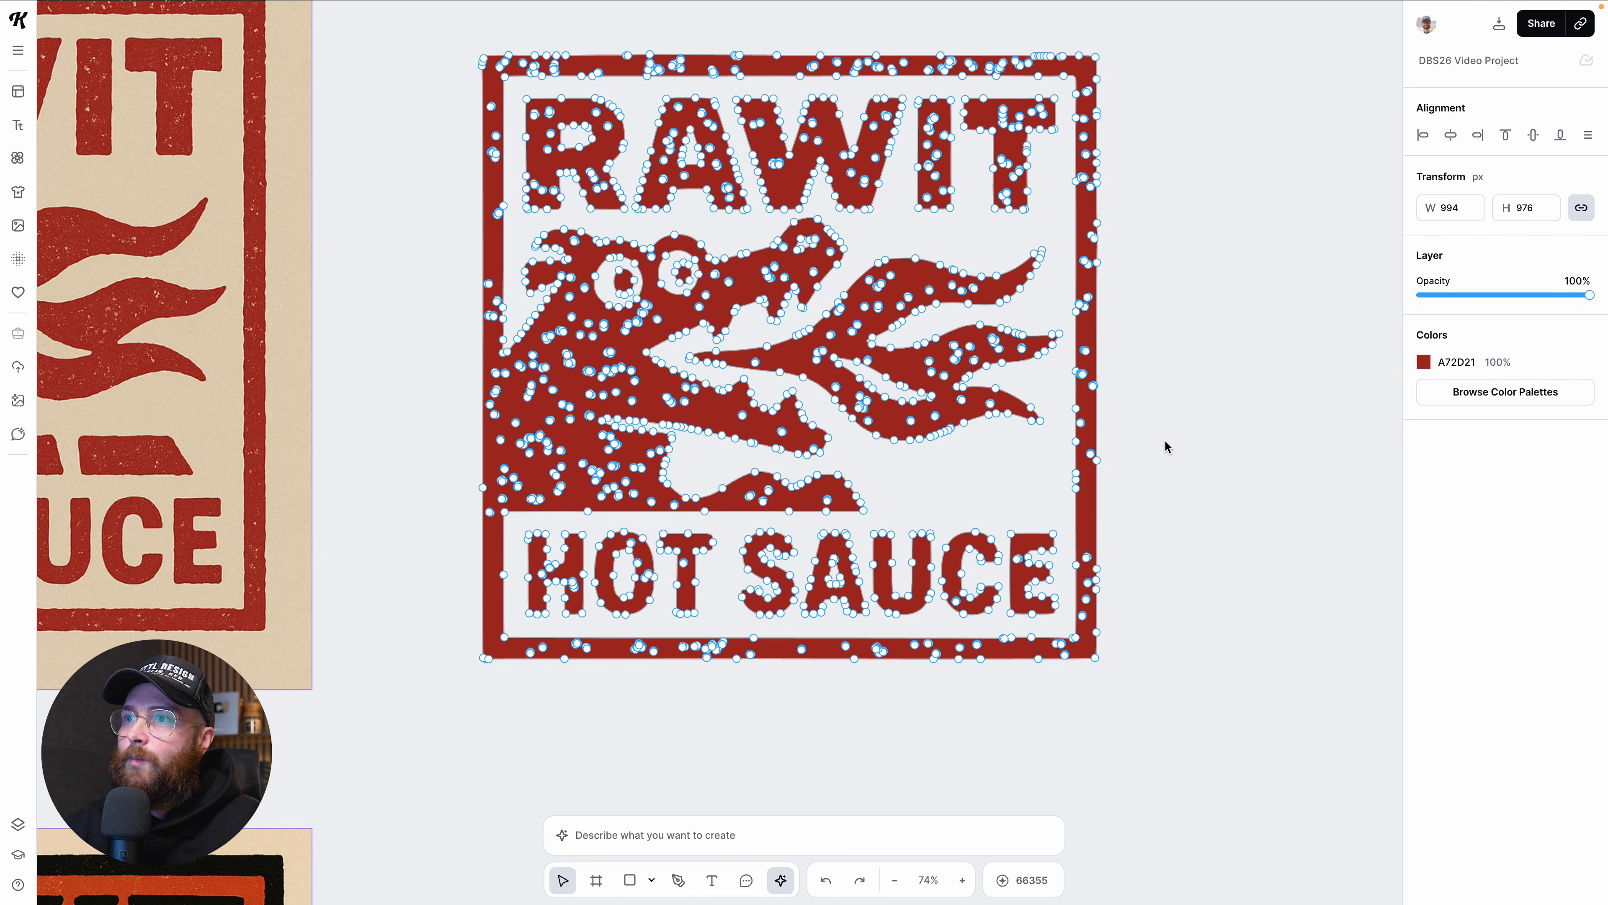
Step: Add the text "flamin'" in Beth Ellen at size 72 in the gap above SAUCE, colored with the logo's red A72D21
scroll(1041, 532, right, 5)
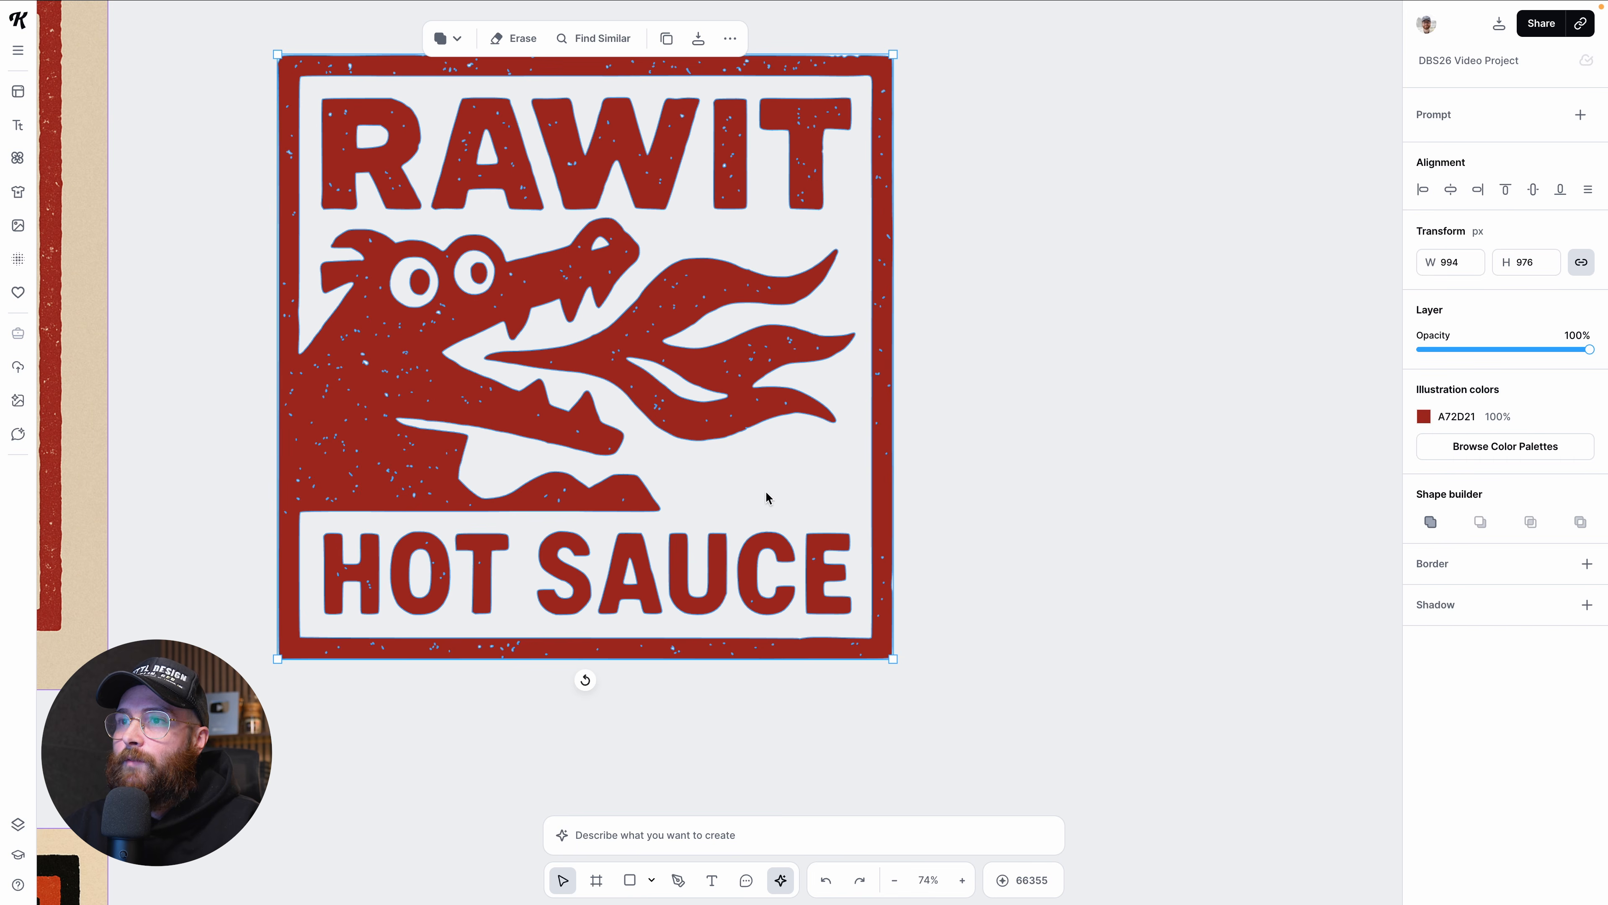
click(709, 885)
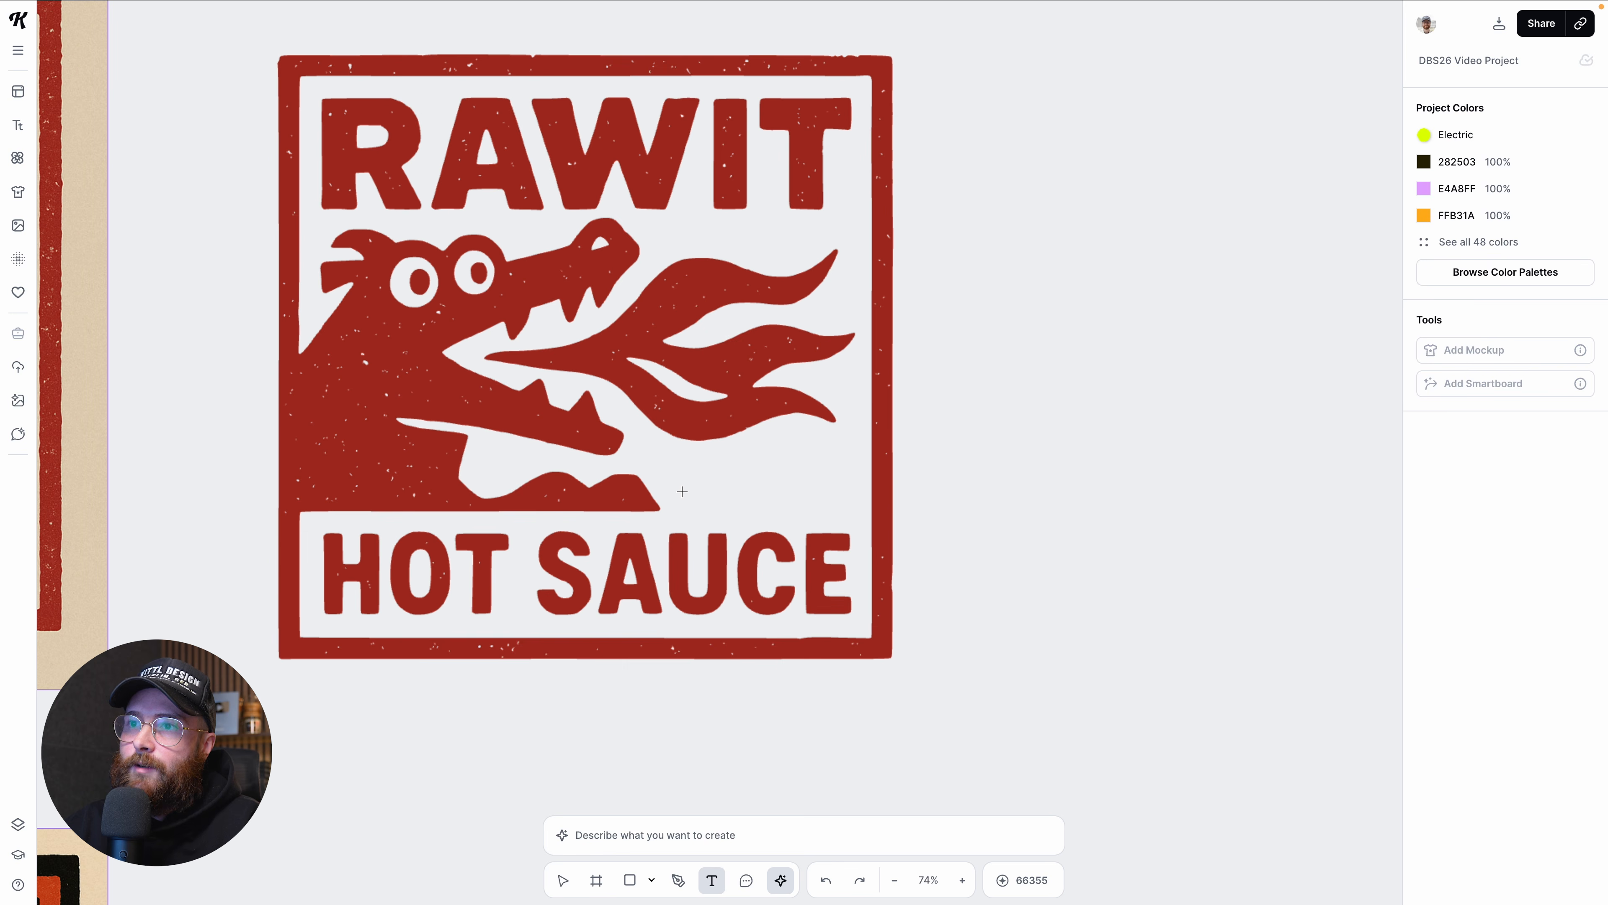
drag(668, 478, 832, 504)
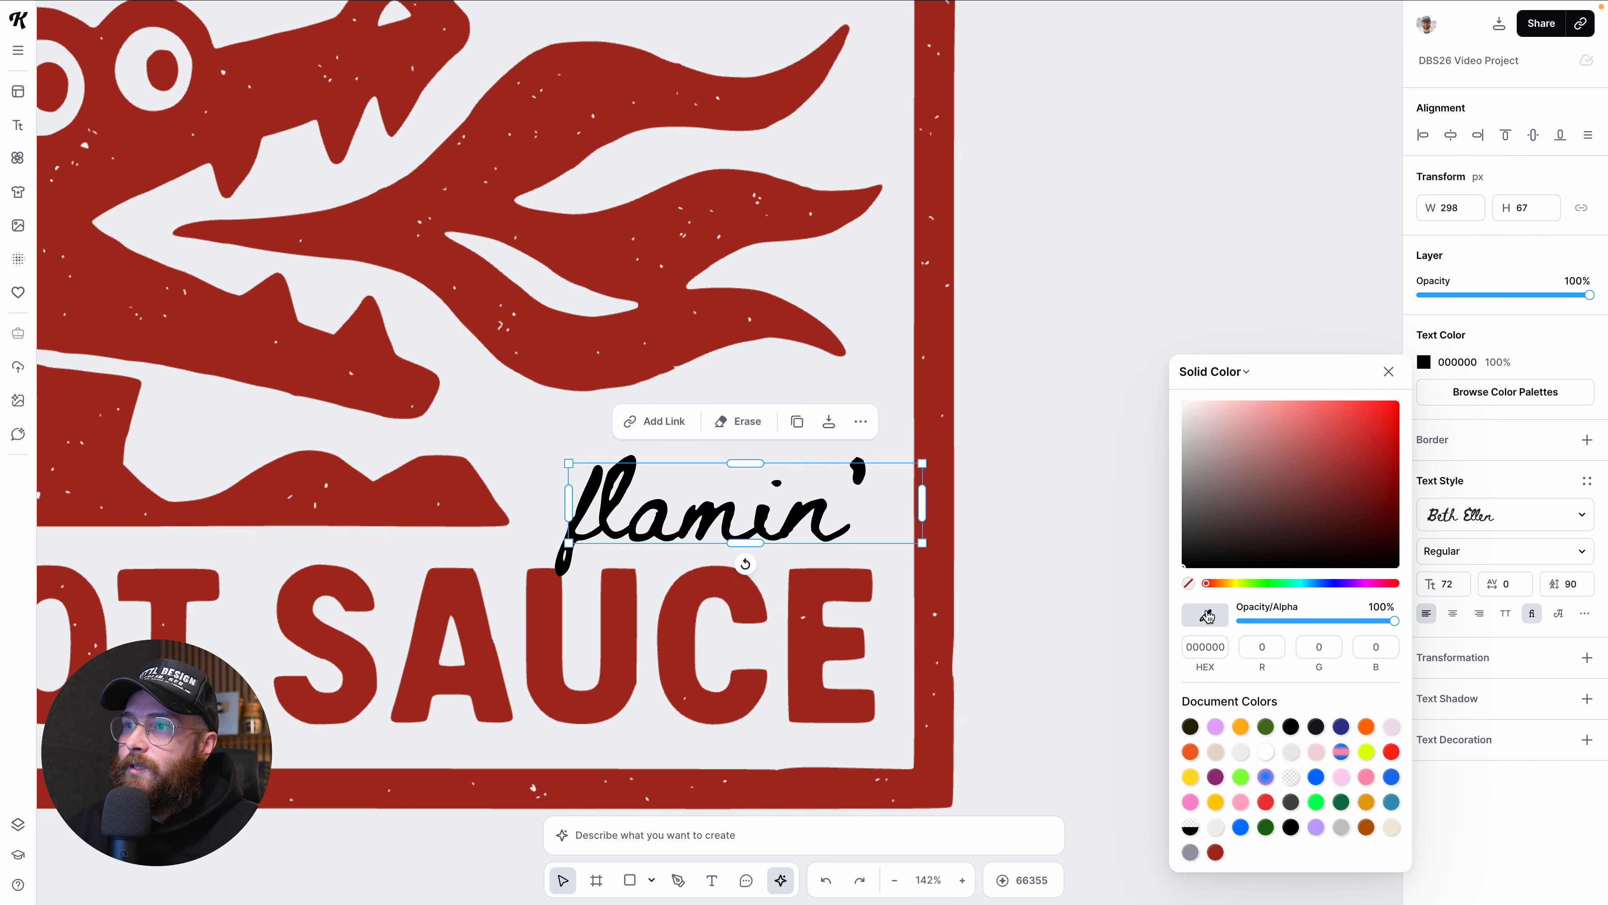
click(813, 633)
click(1030, 544)
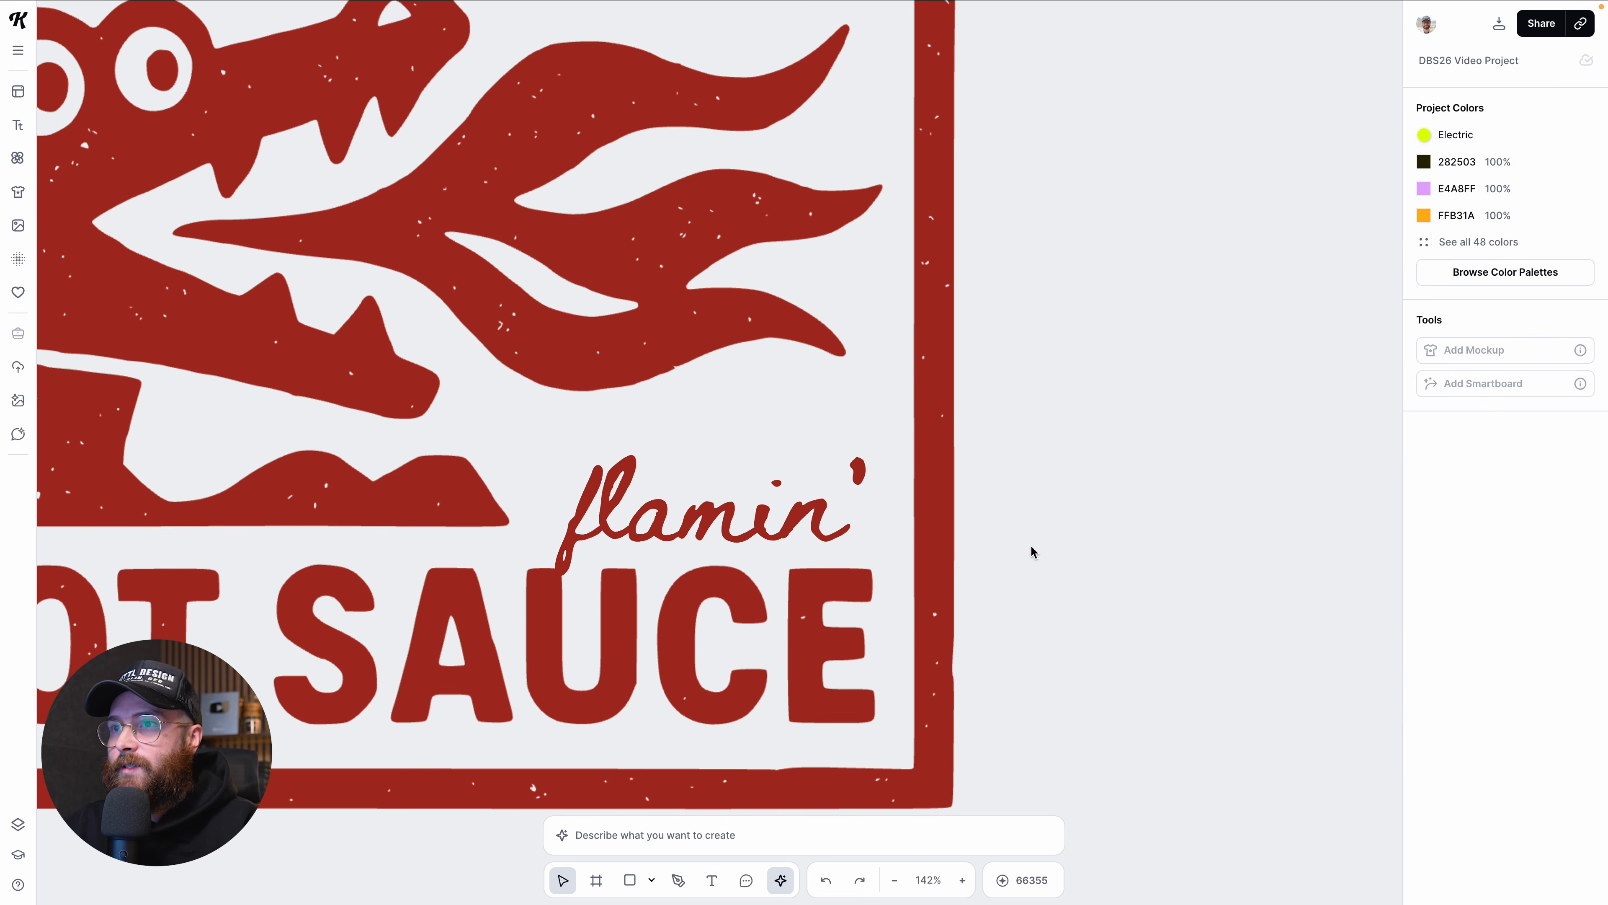
scroll(1030, 544, down, 5)
click(907, 541)
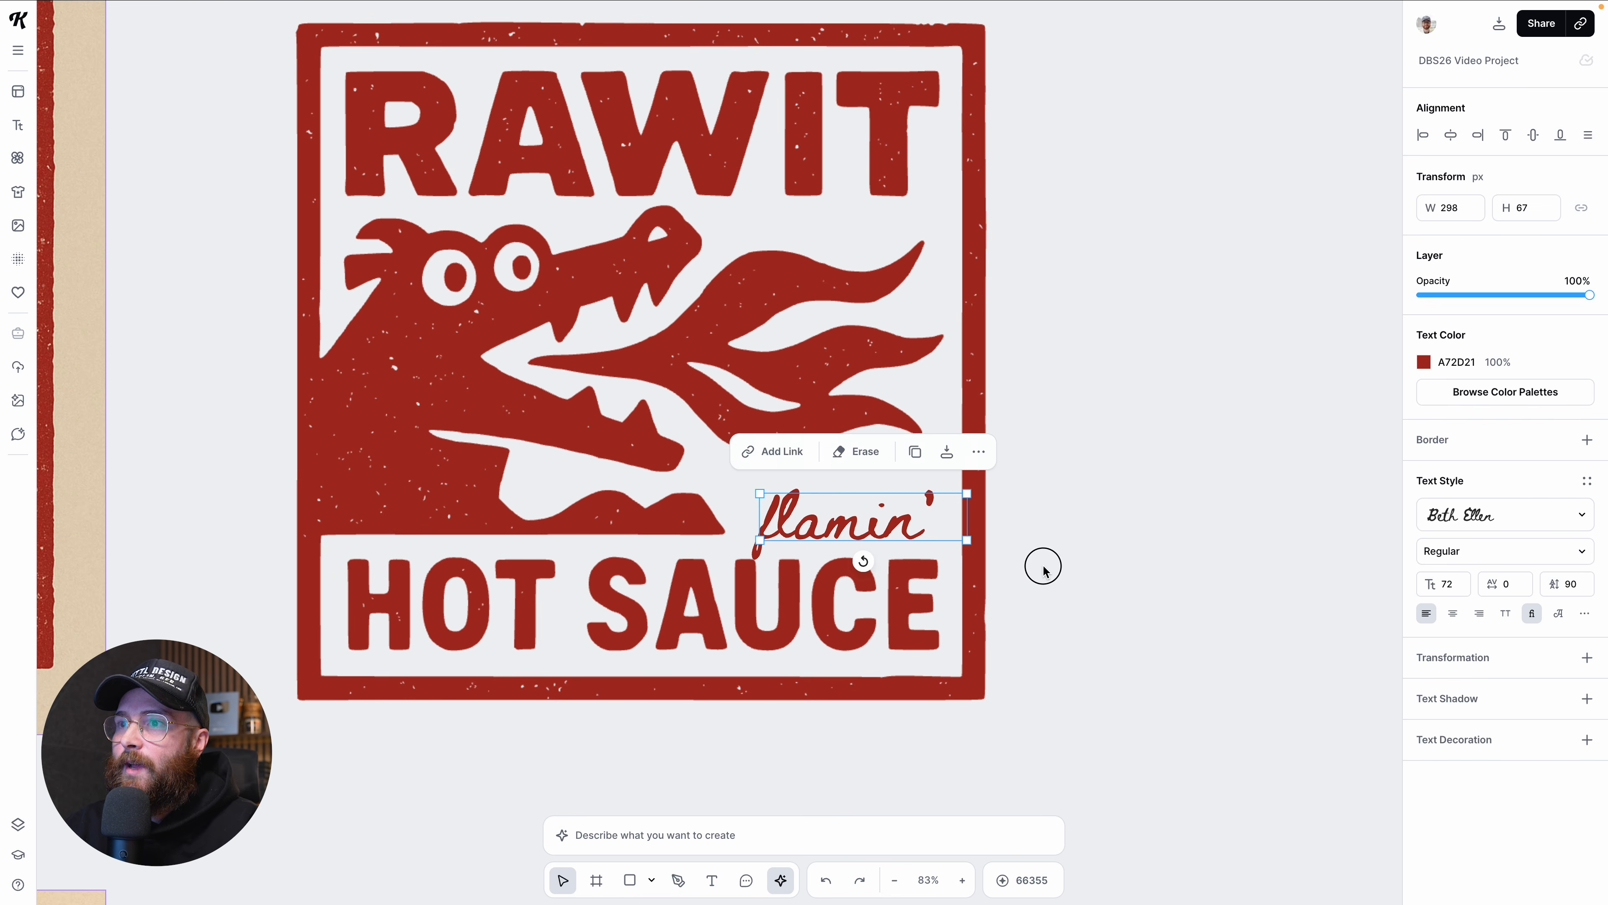
click(1043, 565)
scroll(1043, 564, down, 5)
scroll(1044, 568, right, 1)
scroll(1044, 567, down, 1)
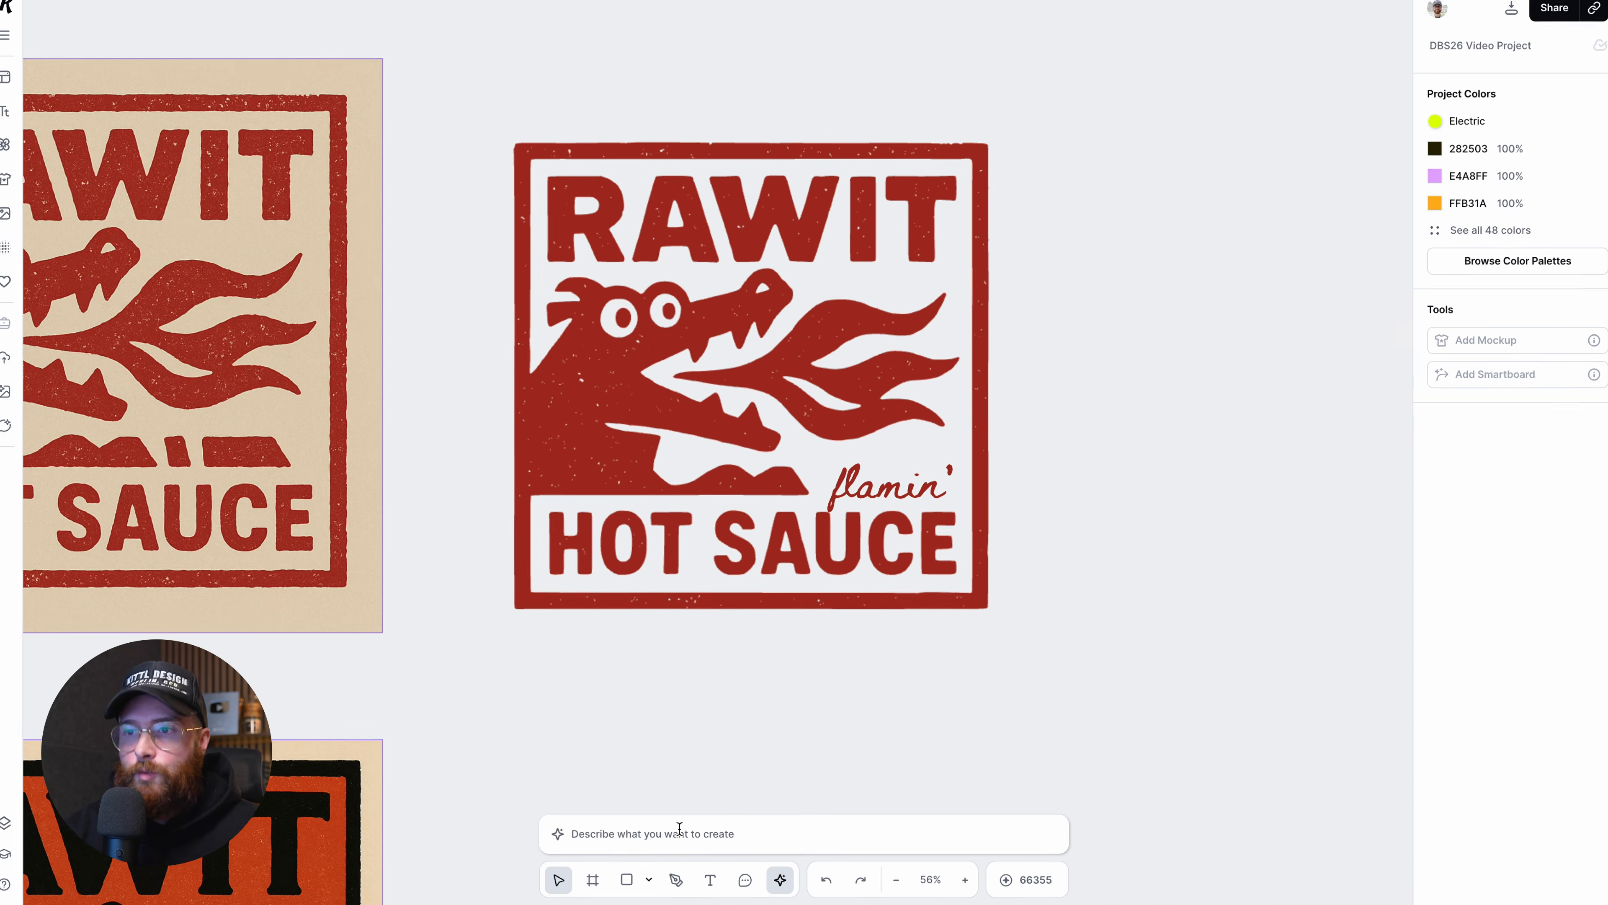
Step: Start a new image generation and apply the Vector Emblem style from the Vector styles
click(680, 828)
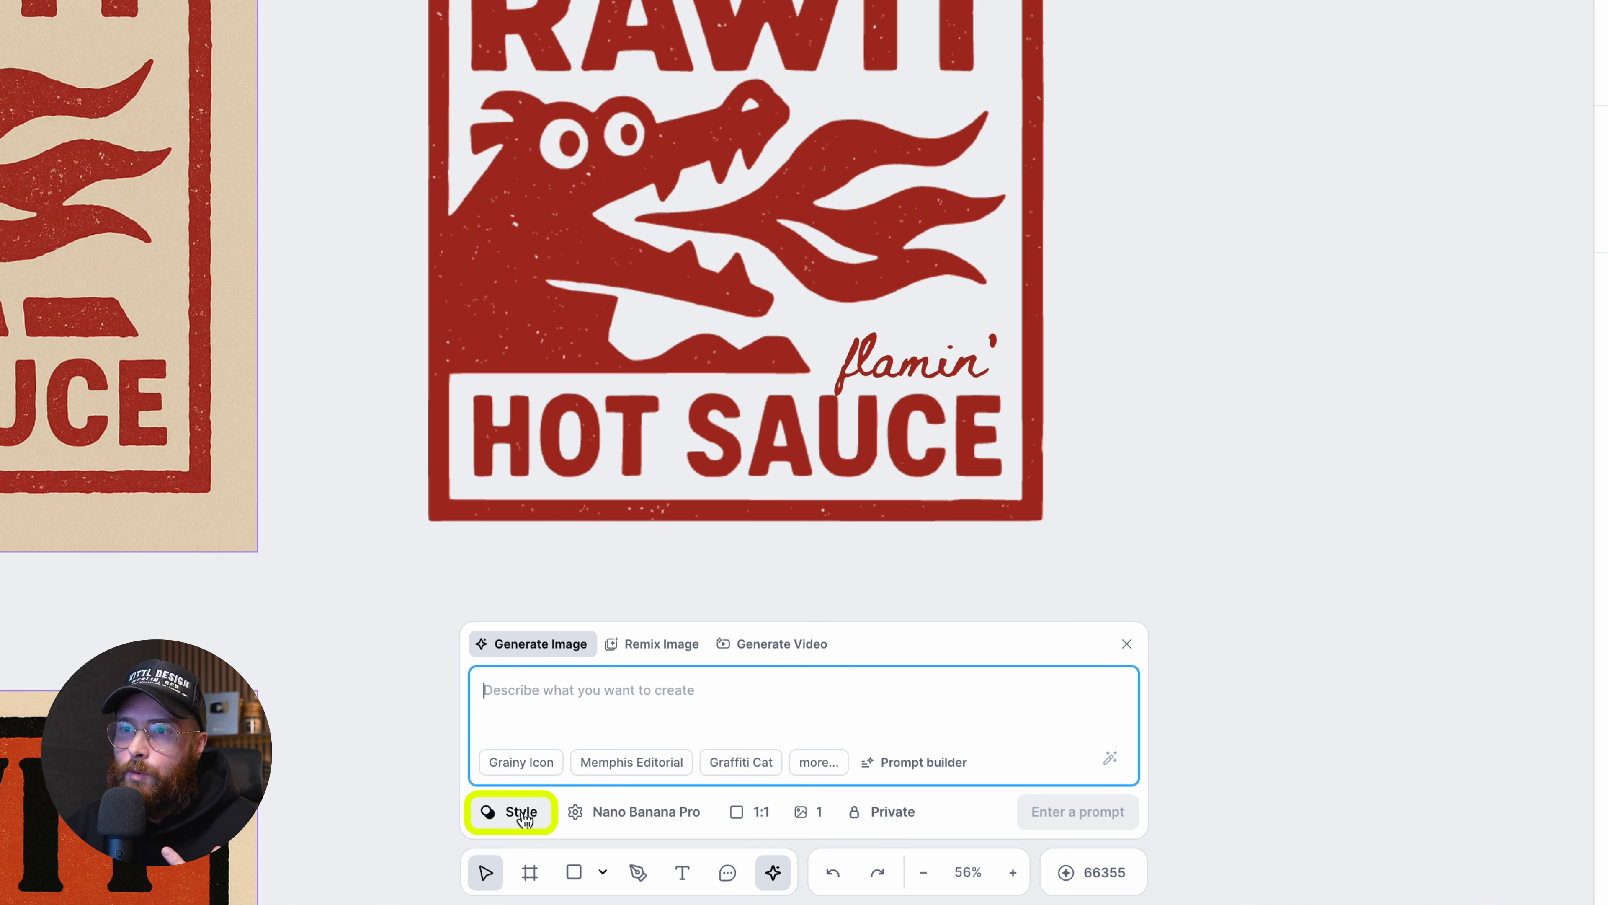
click(523, 817)
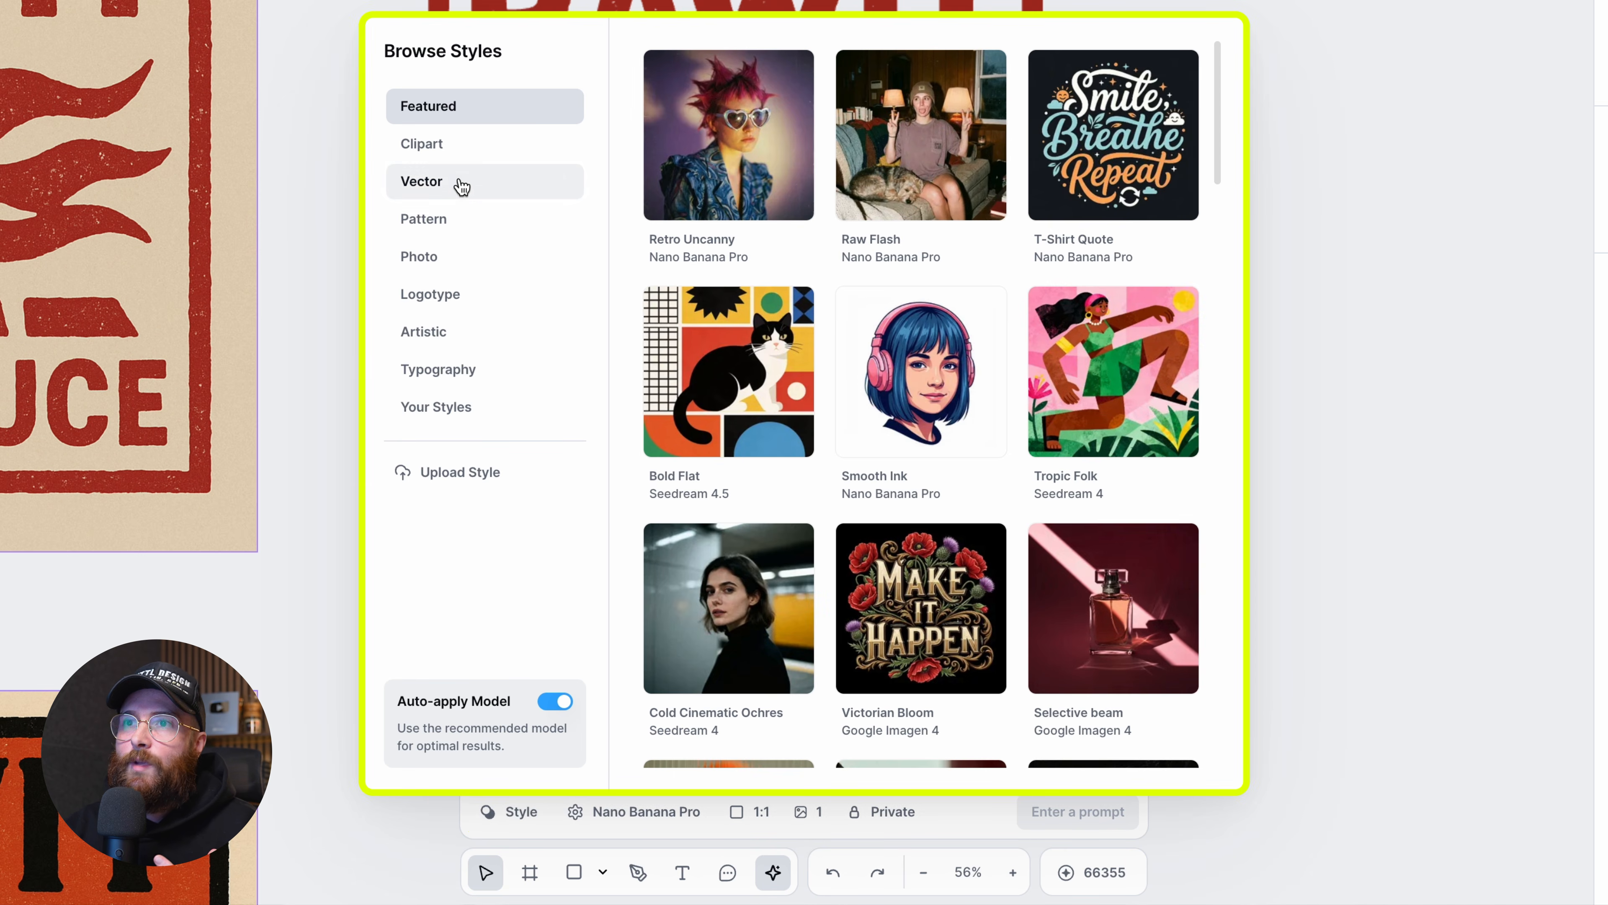
click(440, 192)
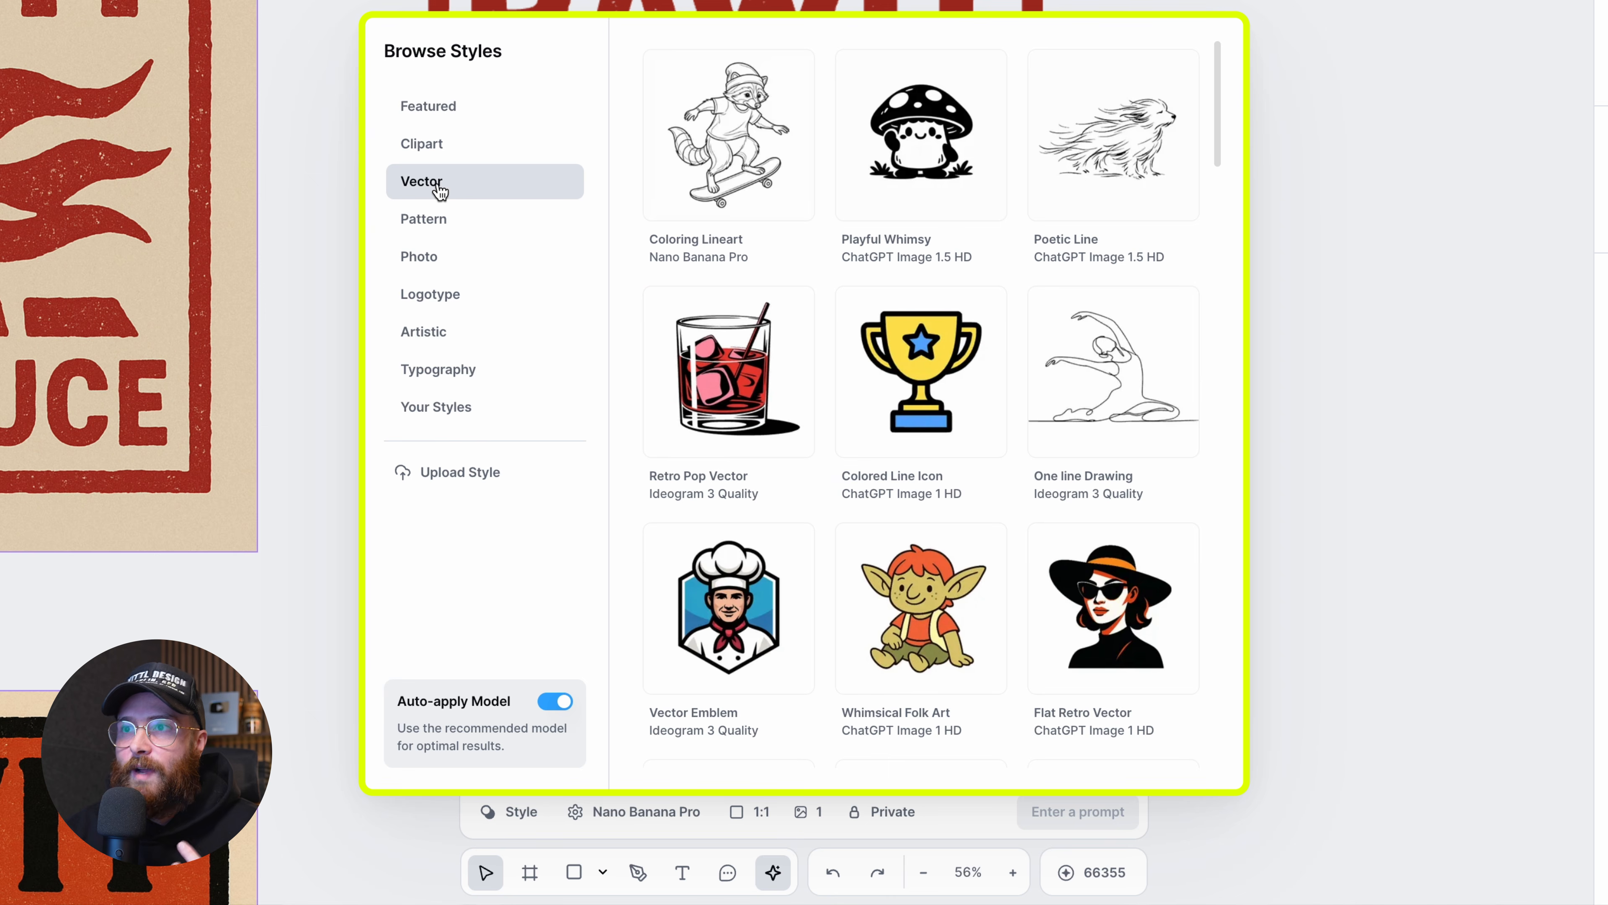
scroll(760, 393, down, 1)
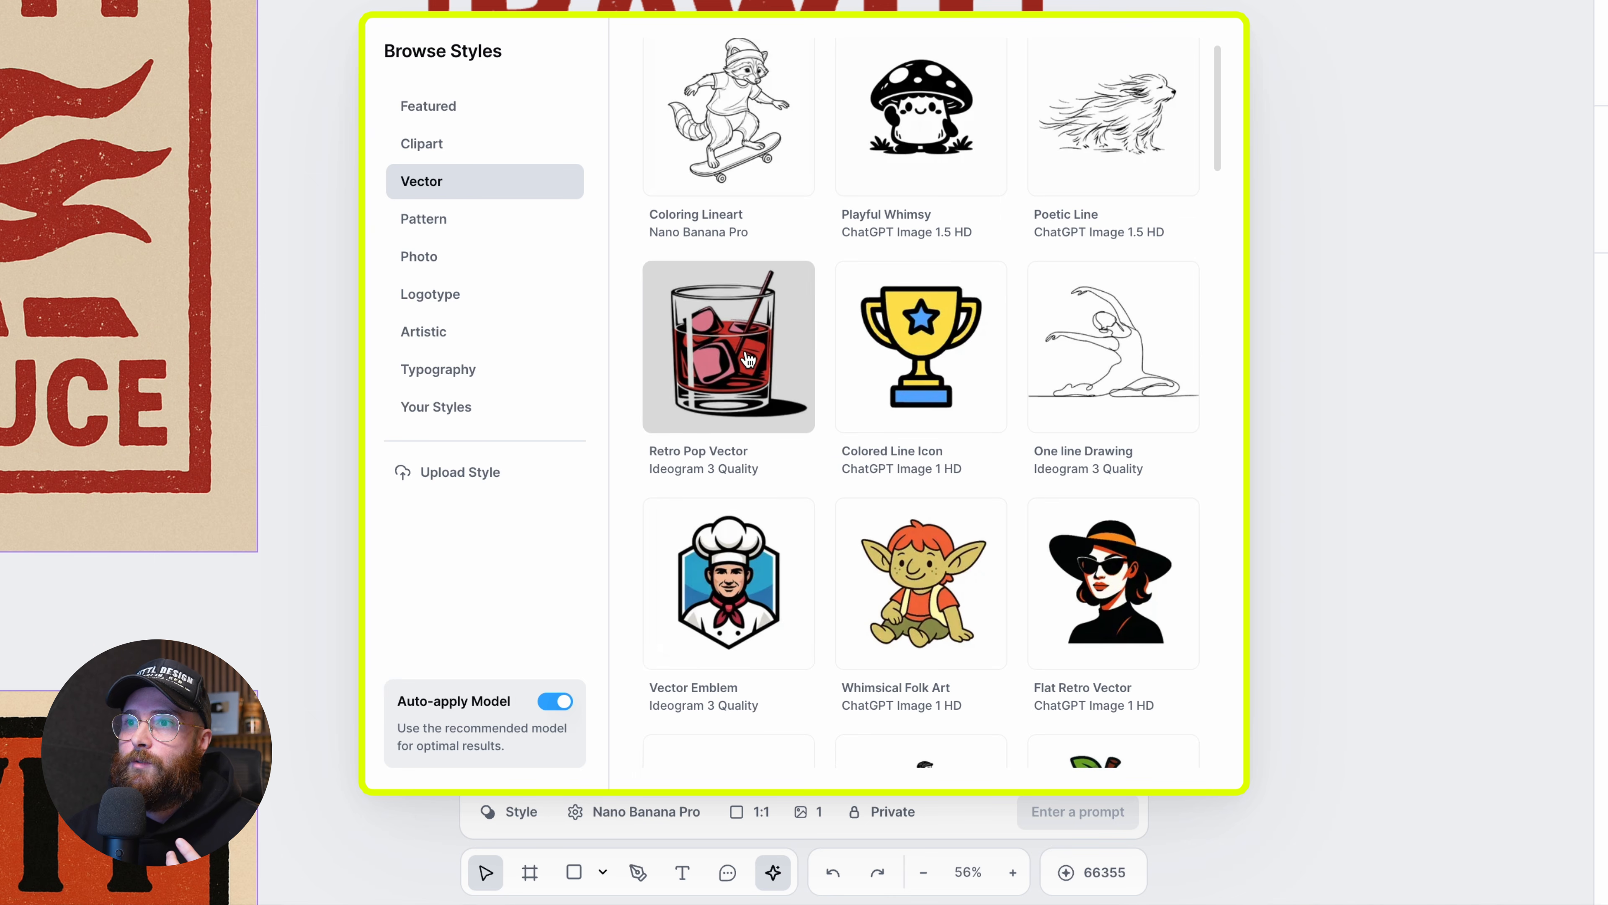
click(720, 588)
Step: Open the Prompt builder for the new image prompt, view its Colors presets, and close it without adding any
click(684, 691)
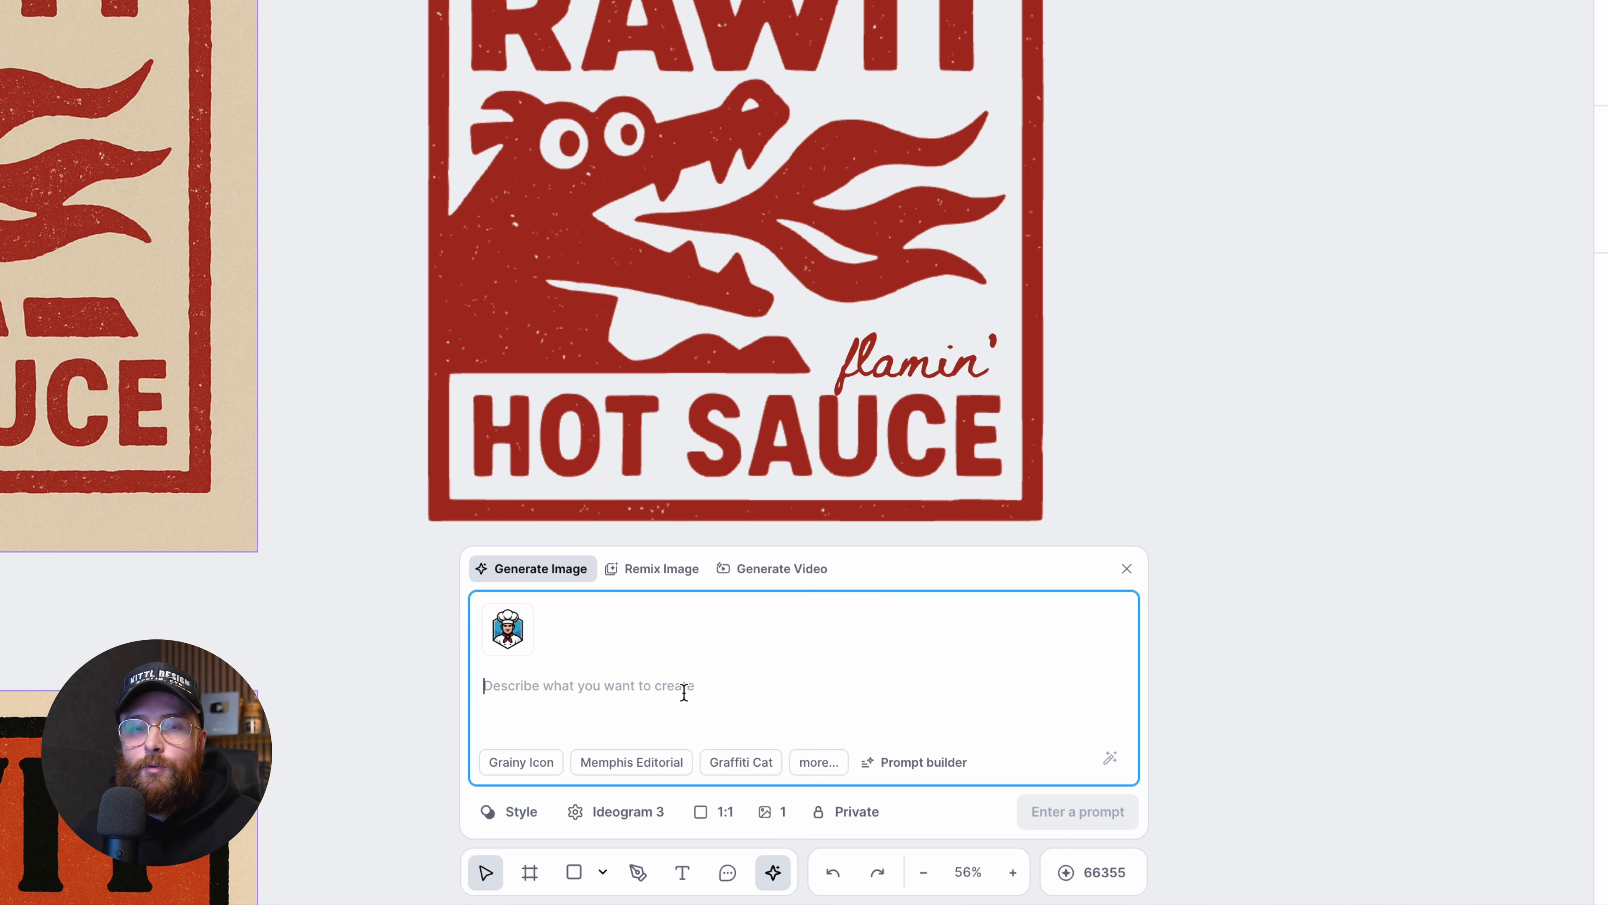
click(883, 762)
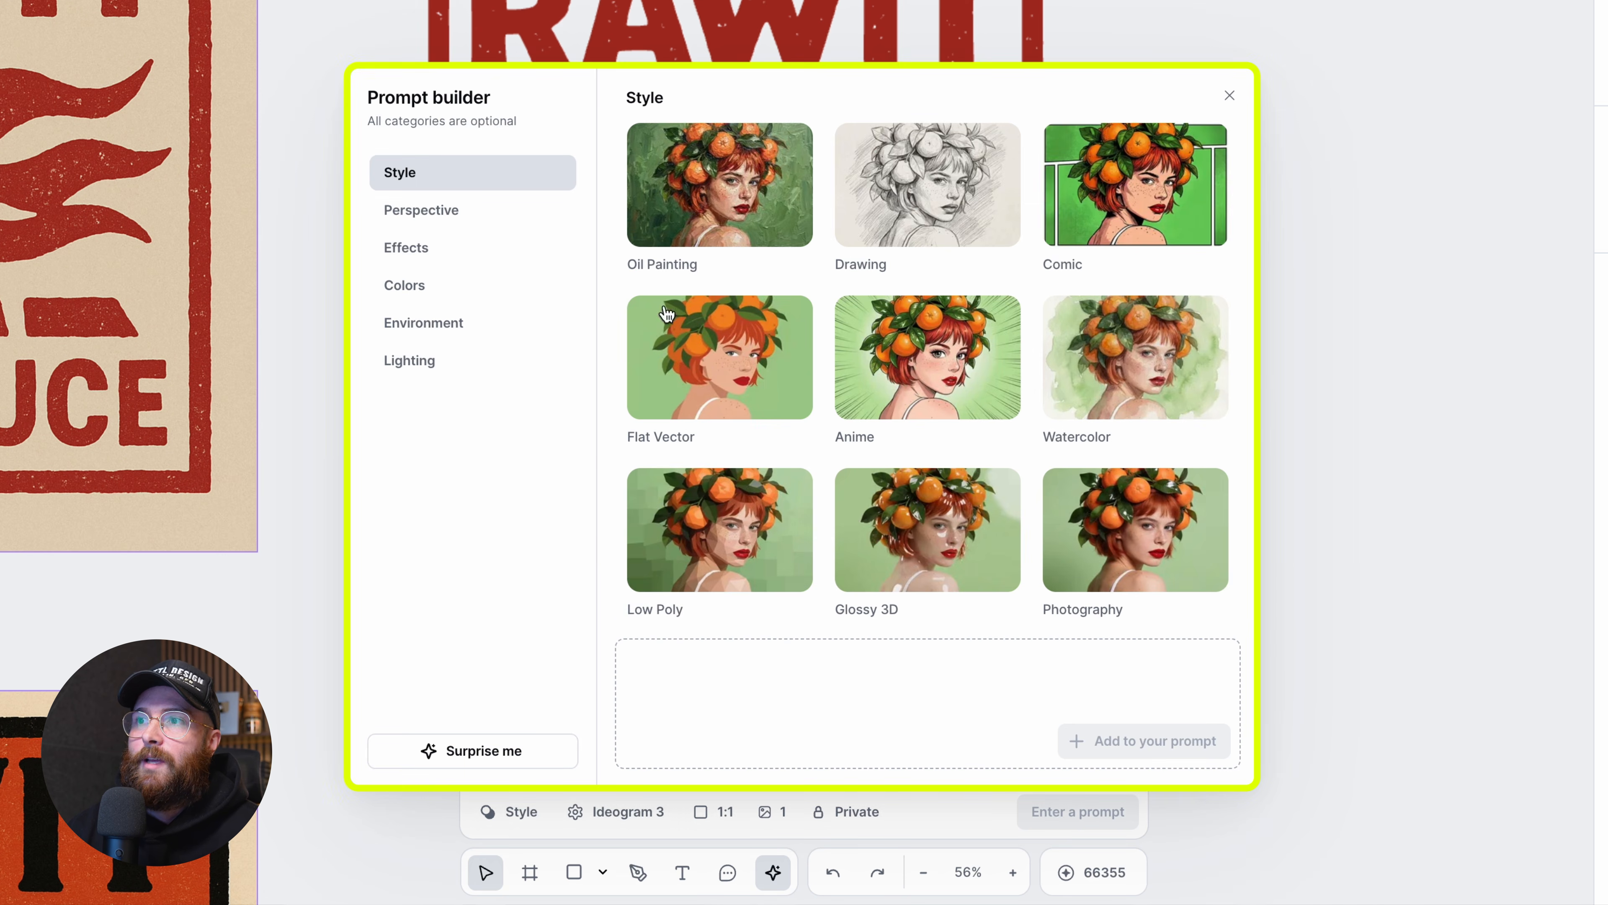
click(506, 289)
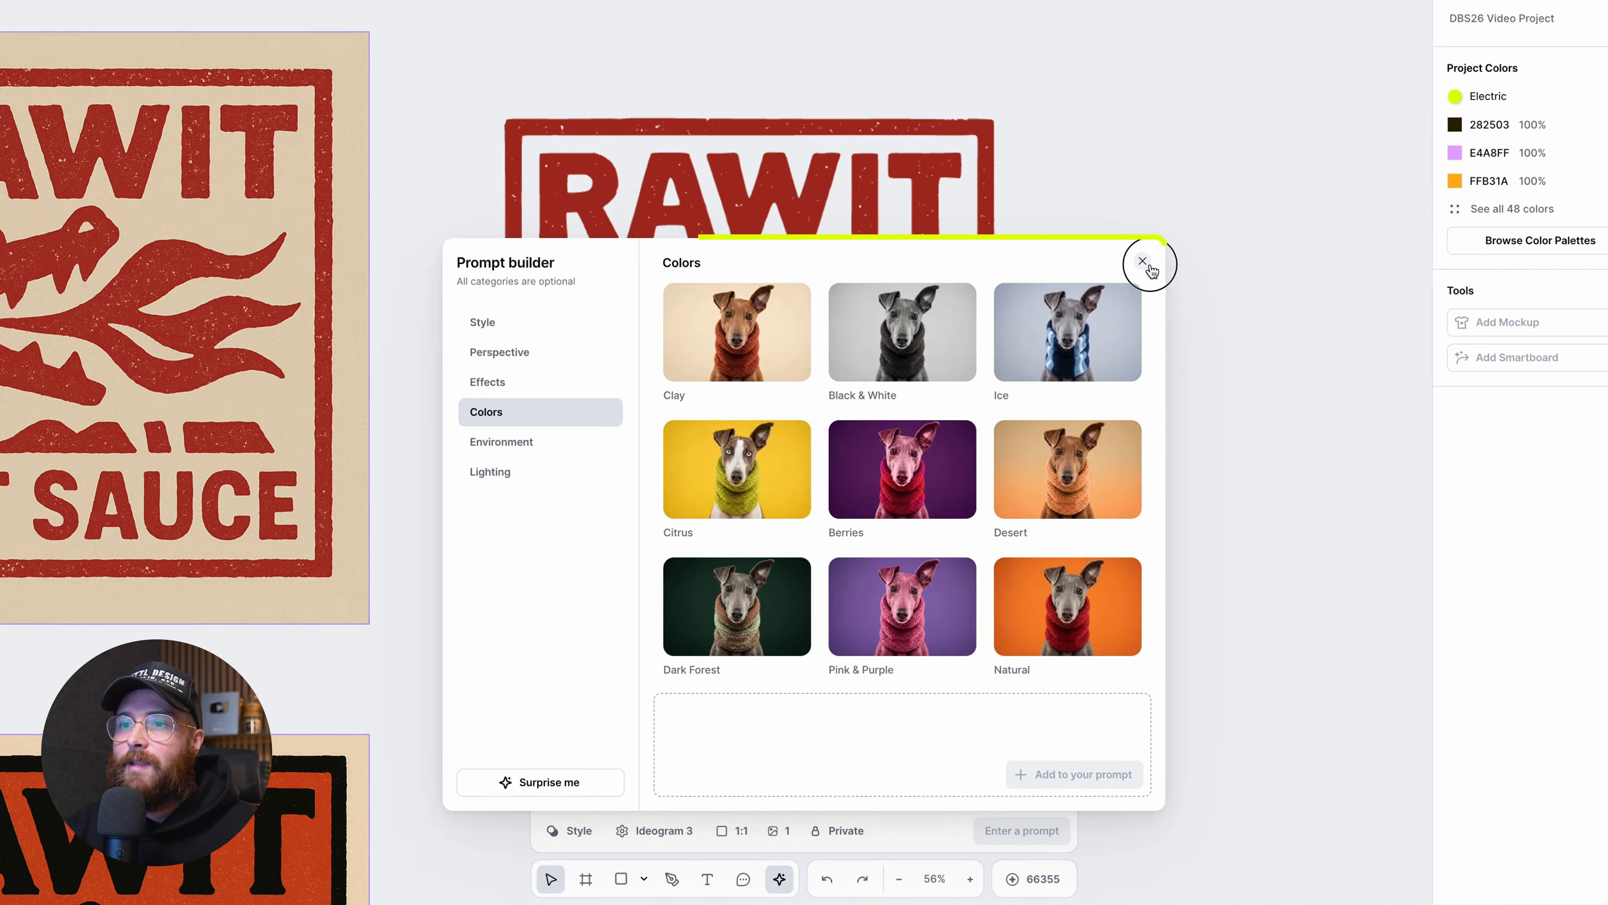
click(1230, 96)
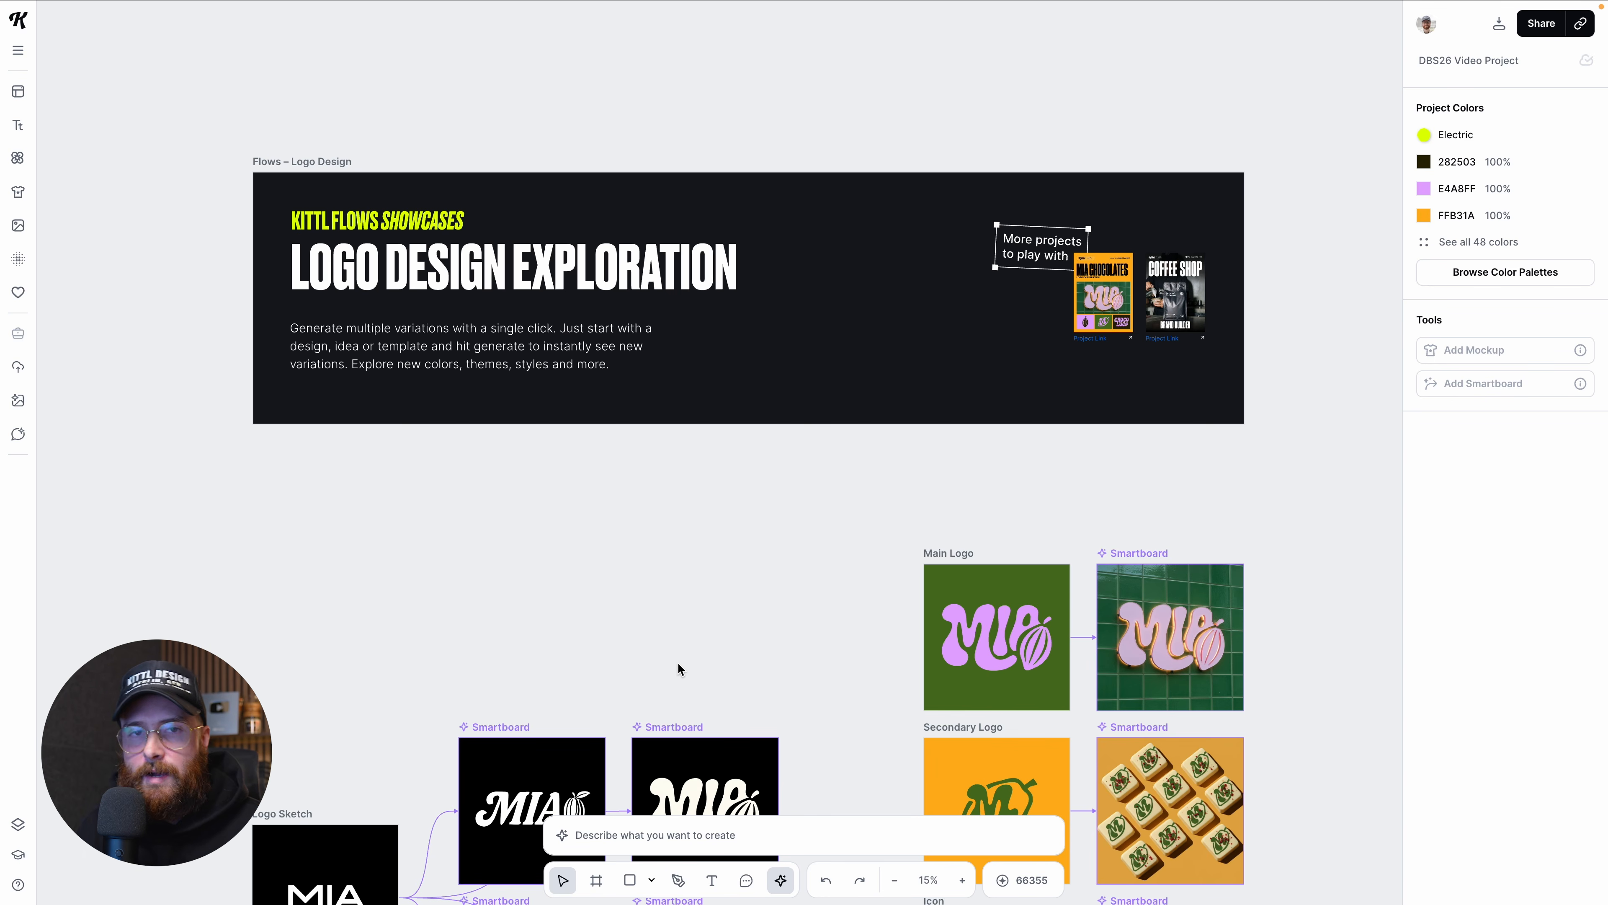
Step: Inspect the typeface of the MIA text in the Logo Sketch artboard of the Logo Design Exploration flow, and deselect it
scroll(660, 639, down, 3)
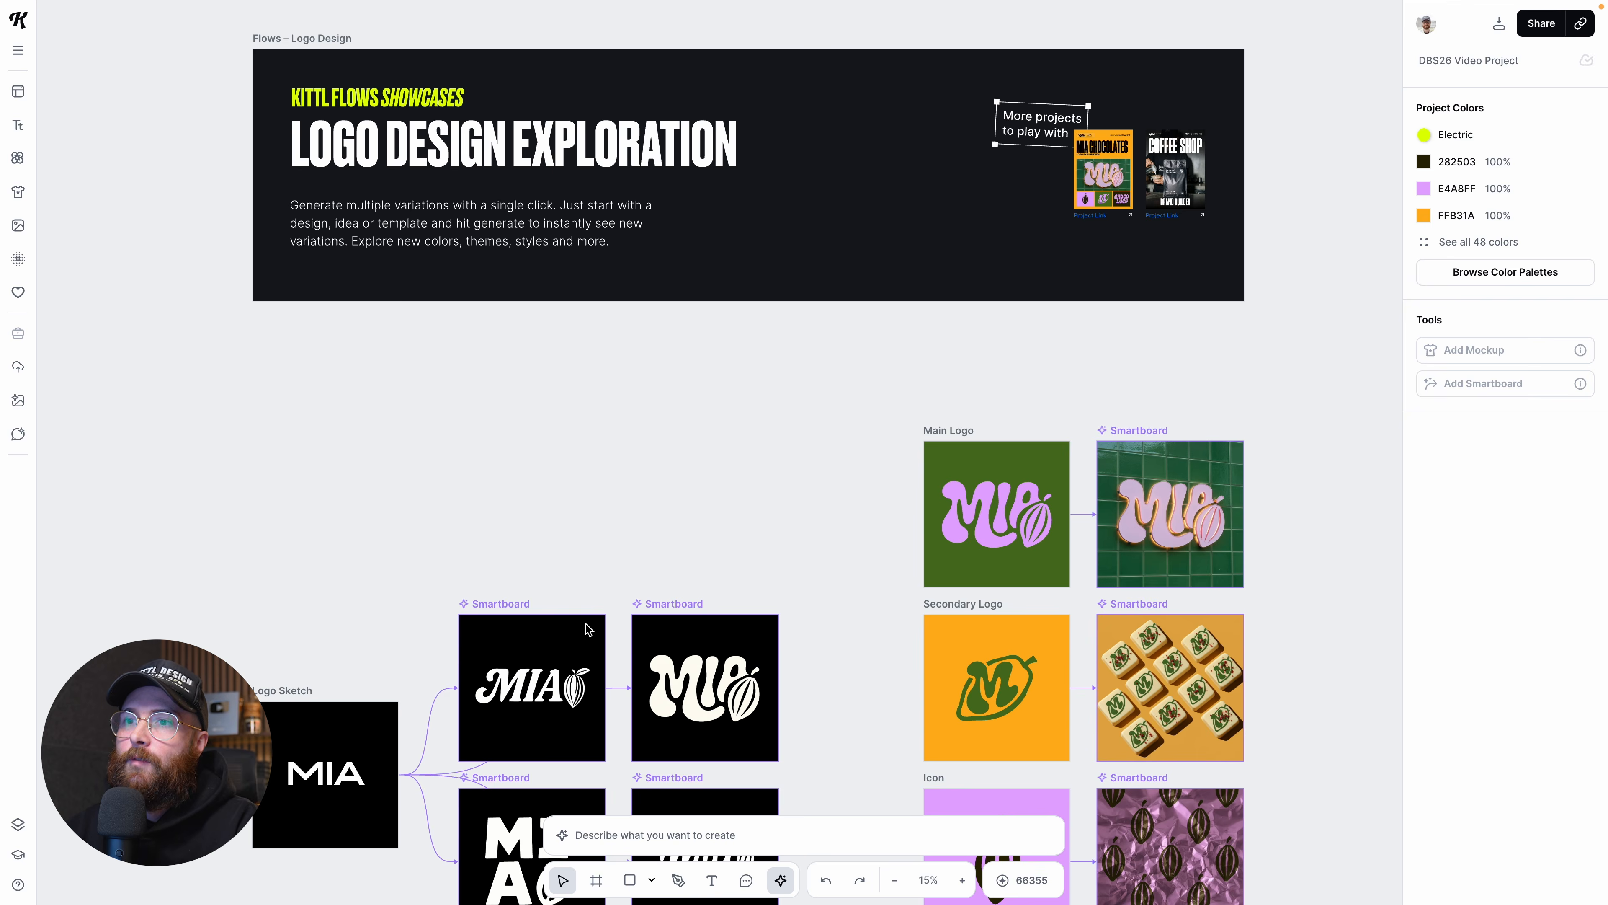
scroll(298, 646, down, 1)
click(299, 665)
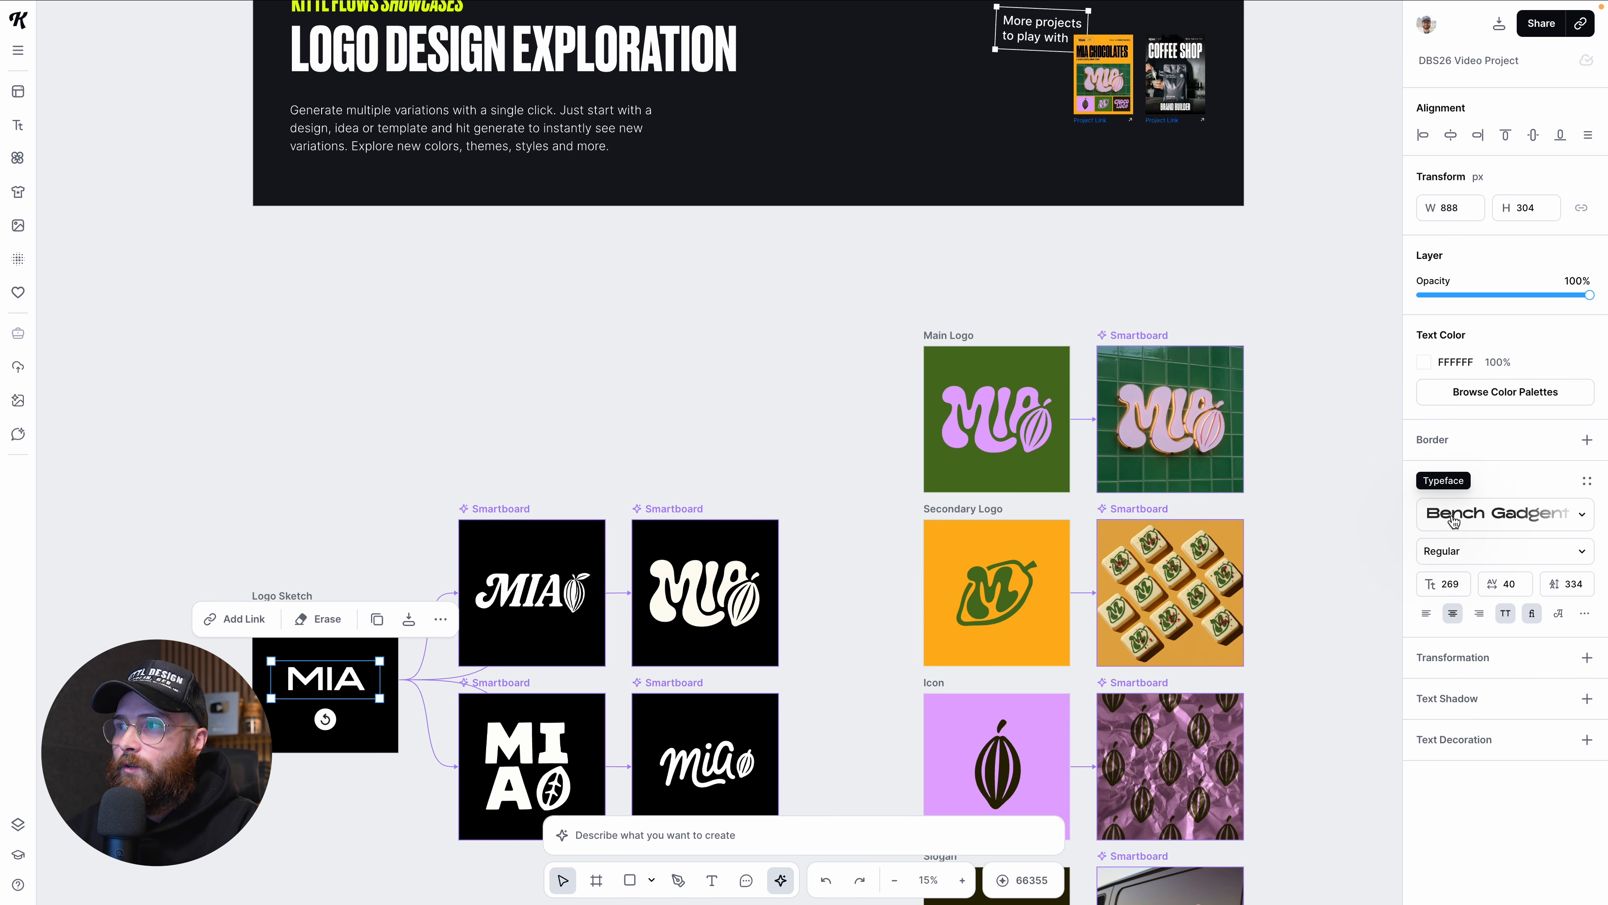
scroll(437, 697, down, 1)
click(420, 700)
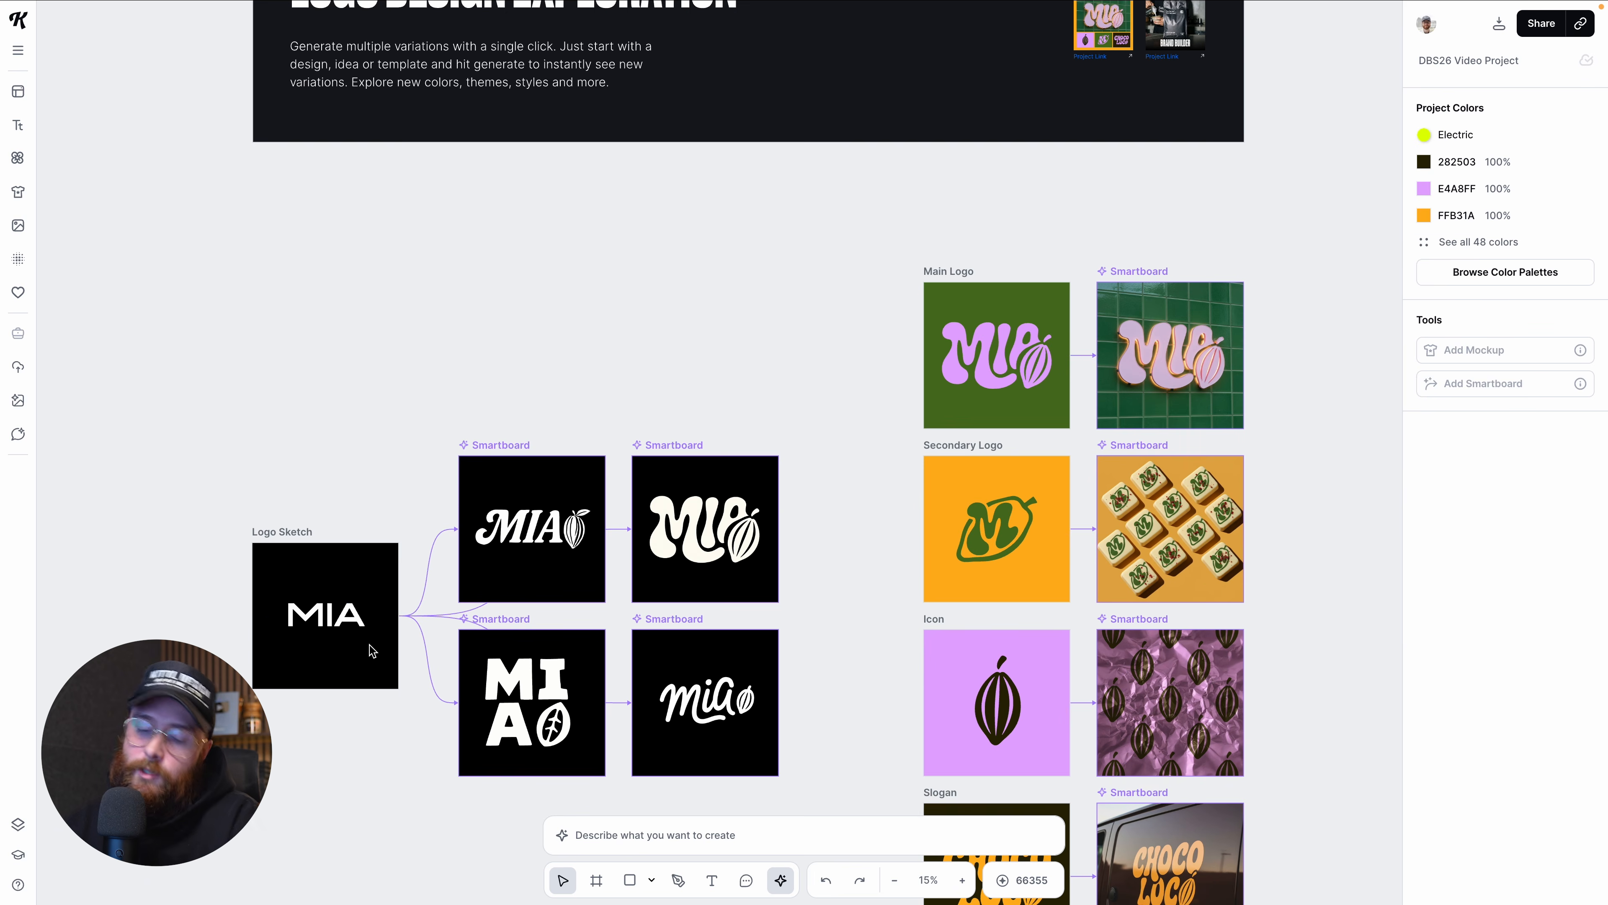
Step: Review the prompts behind the two upper MIA Smartboards, the italic retro version and the psychedelic version
scroll(372, 650, up, 3)
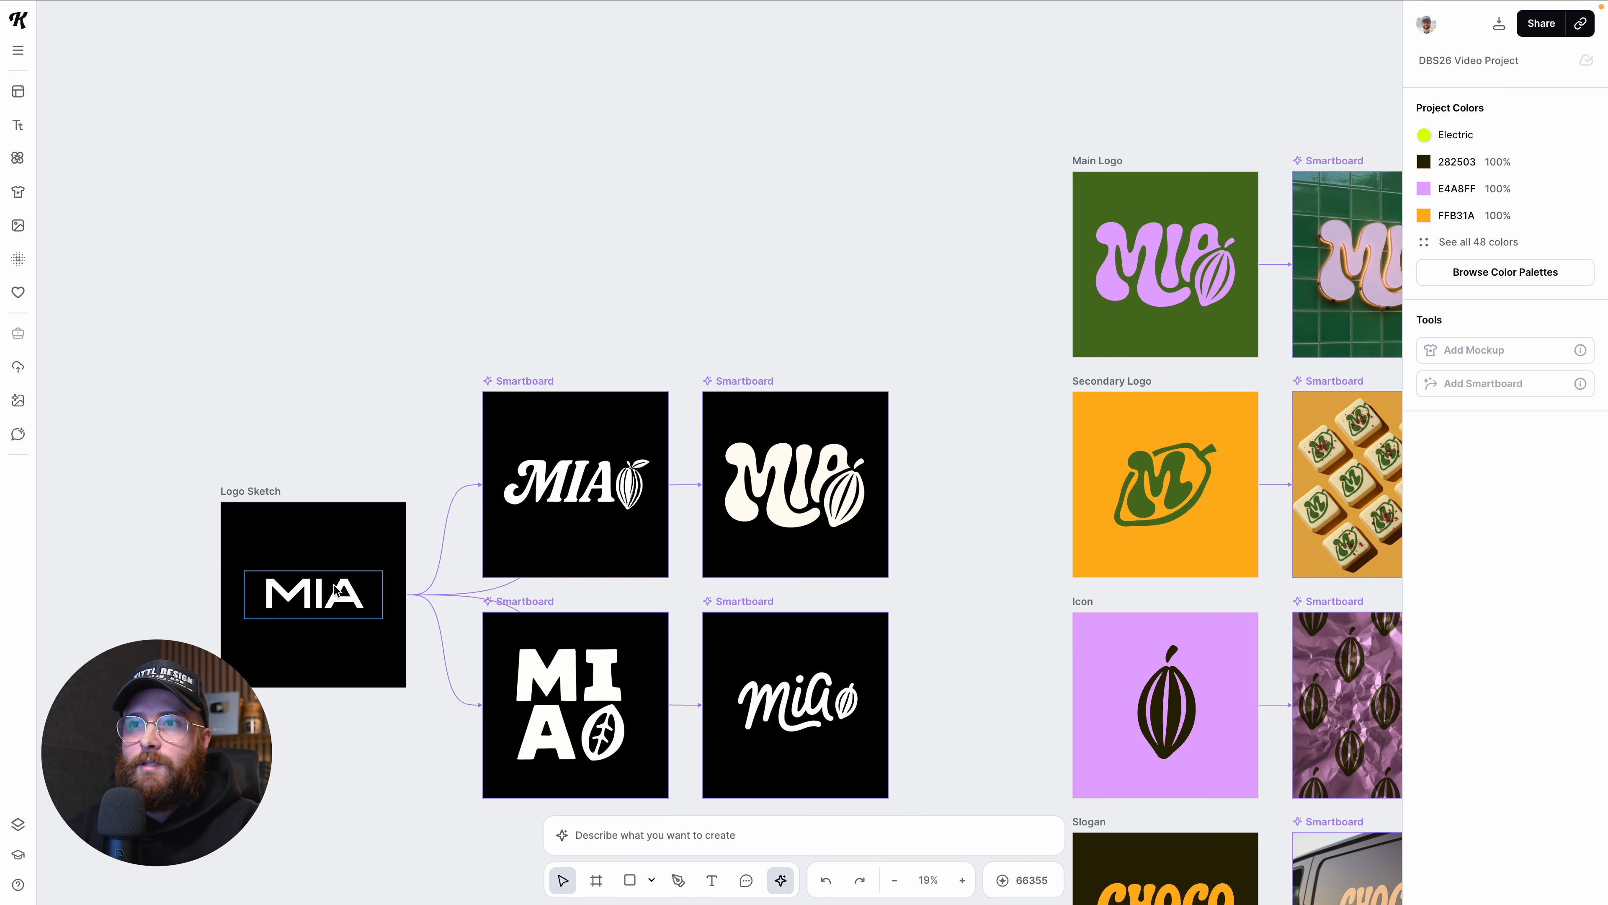
scroll(513, 377, up, 1)
click(524, 372)
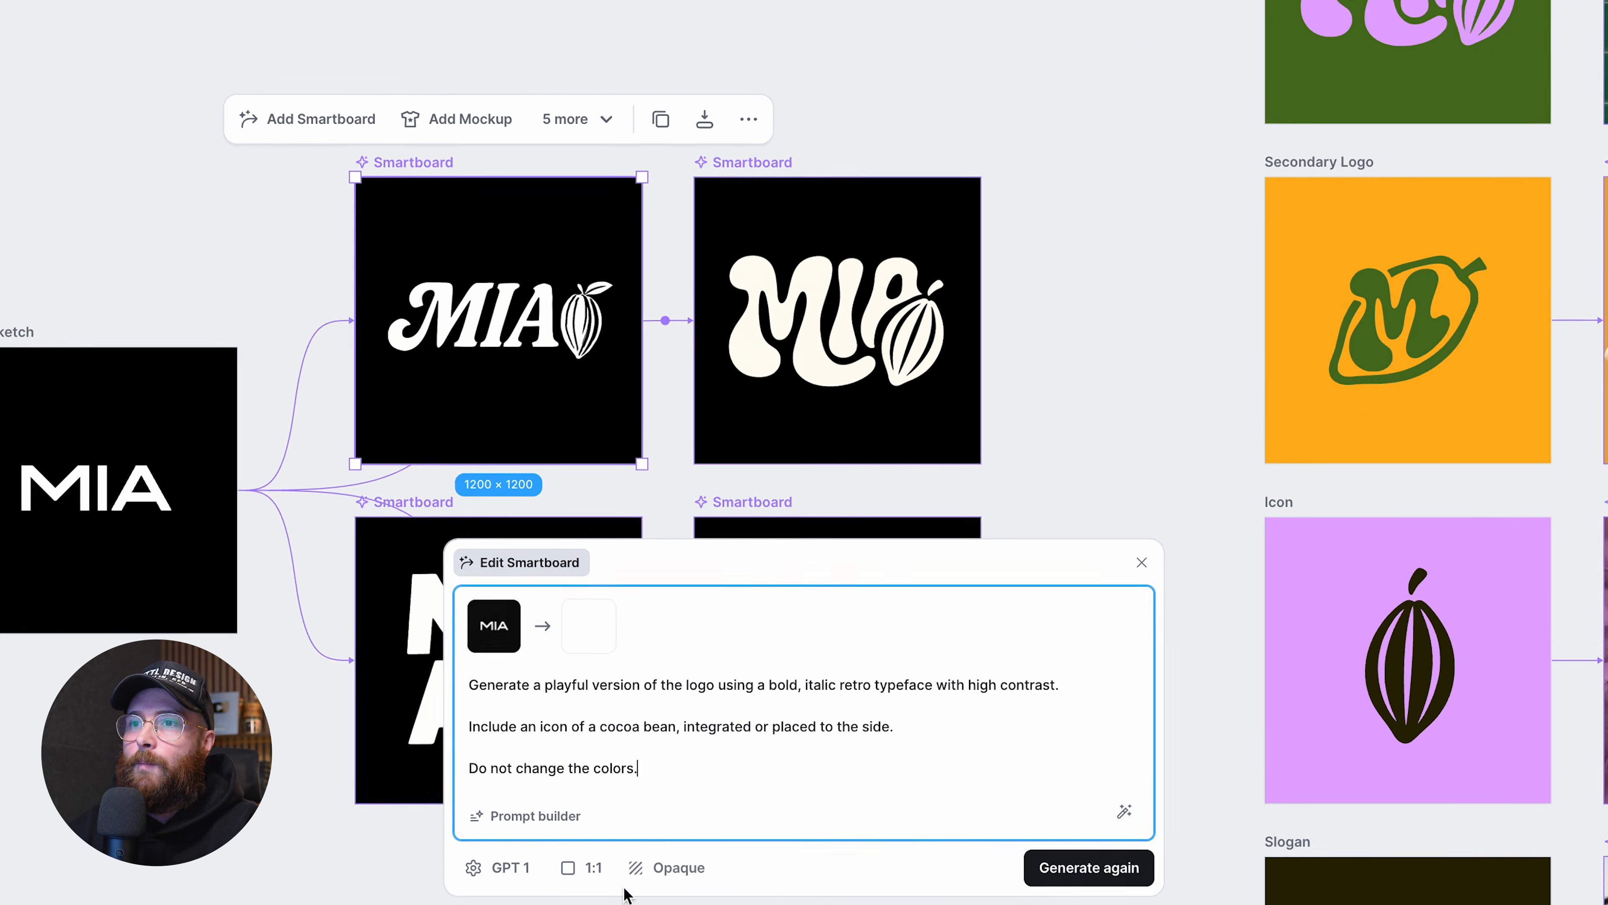
scroll(317, 609, down, 3)
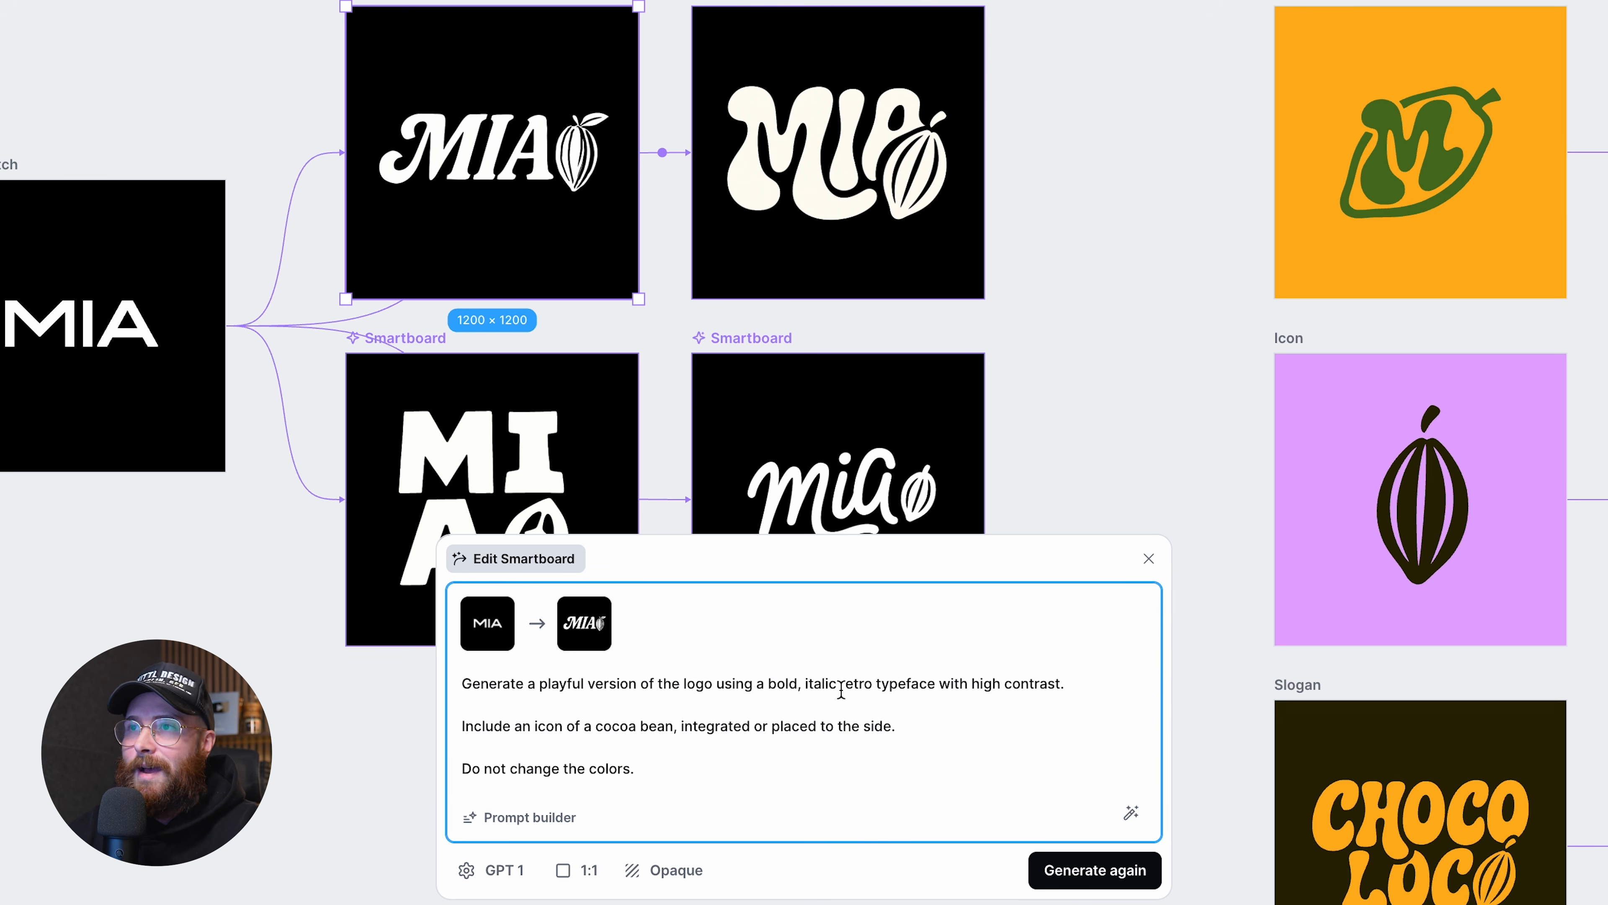
click(754, 19)
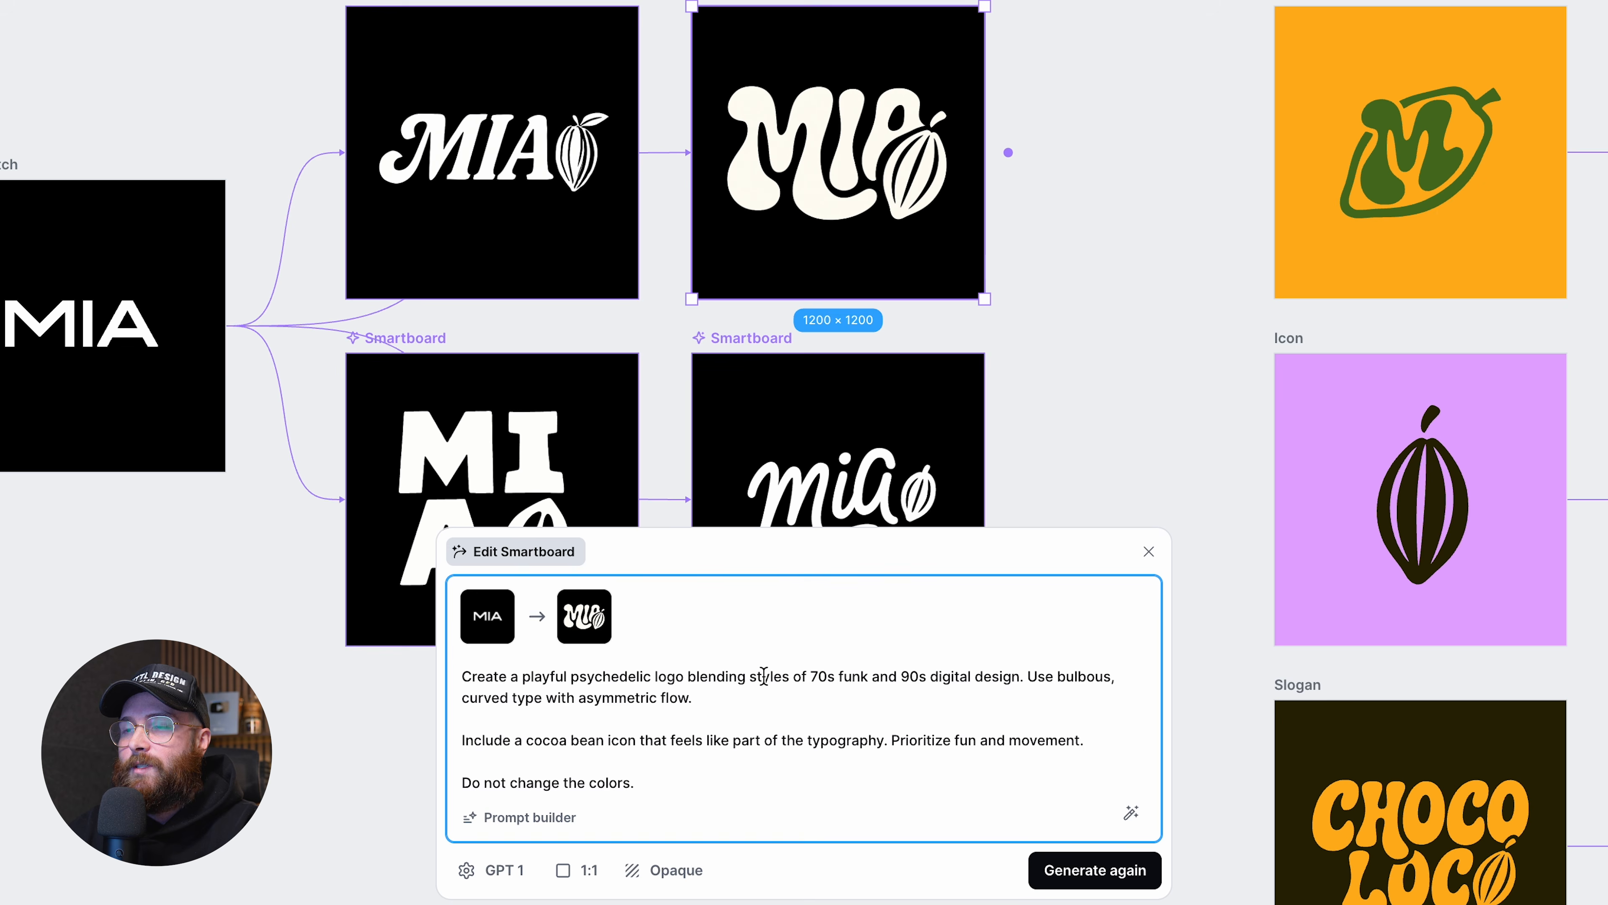
Step: Review the prompts of the two lower MIA Smartboards, highlighting the script-style wording in the handwritten version's prompt, and deselect
scroll(779, 450, down, 3)
click(419, 198)
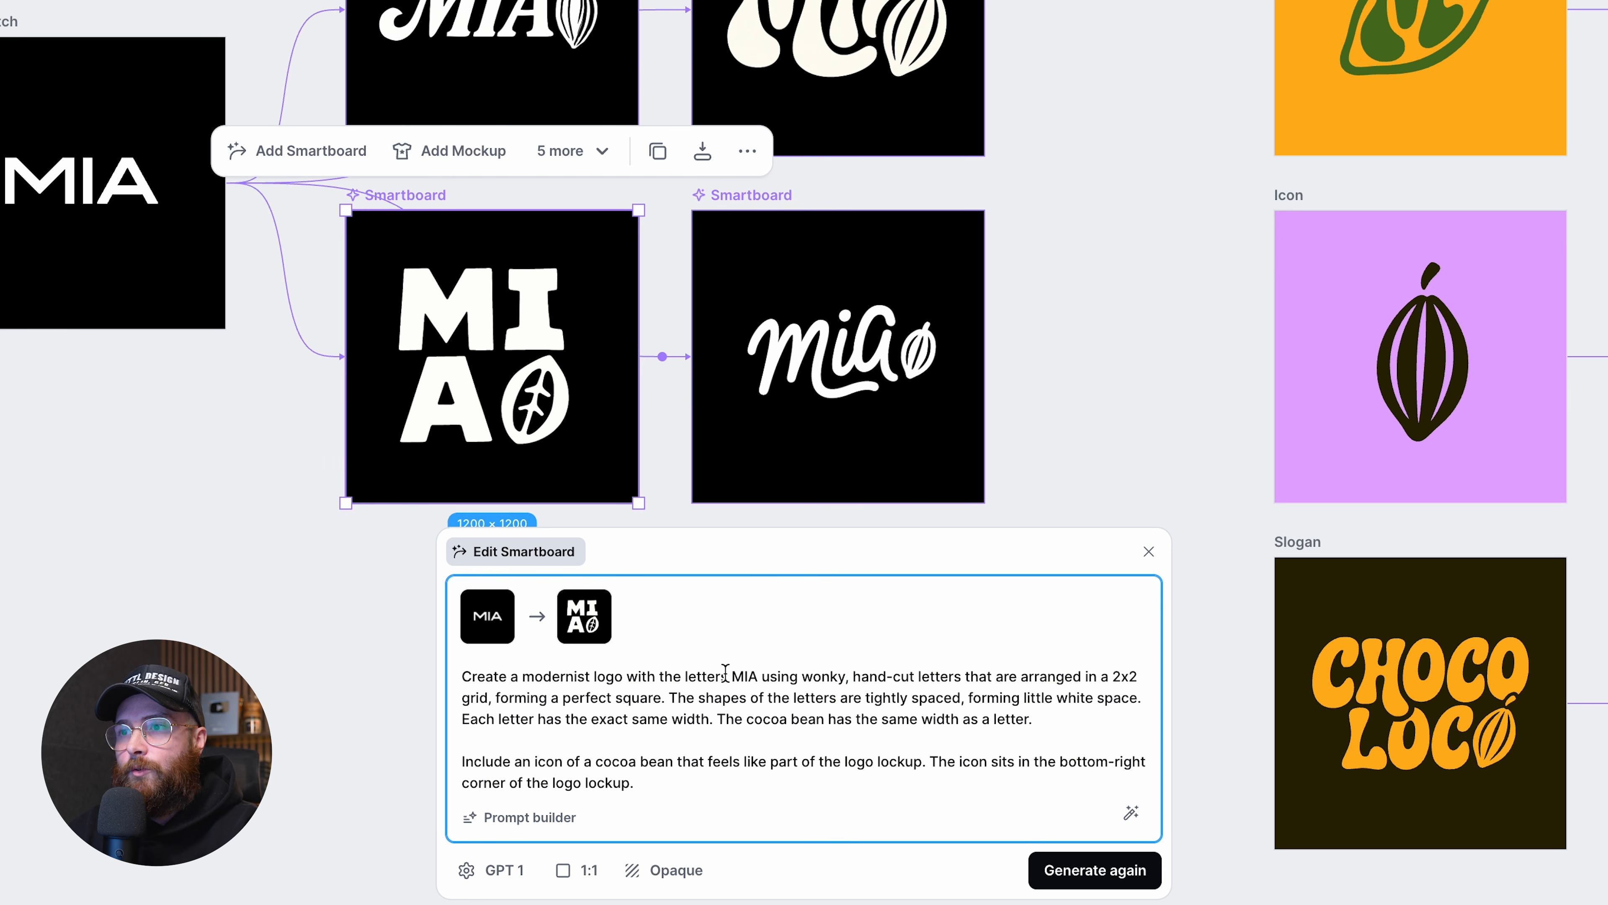
click(769, 195)
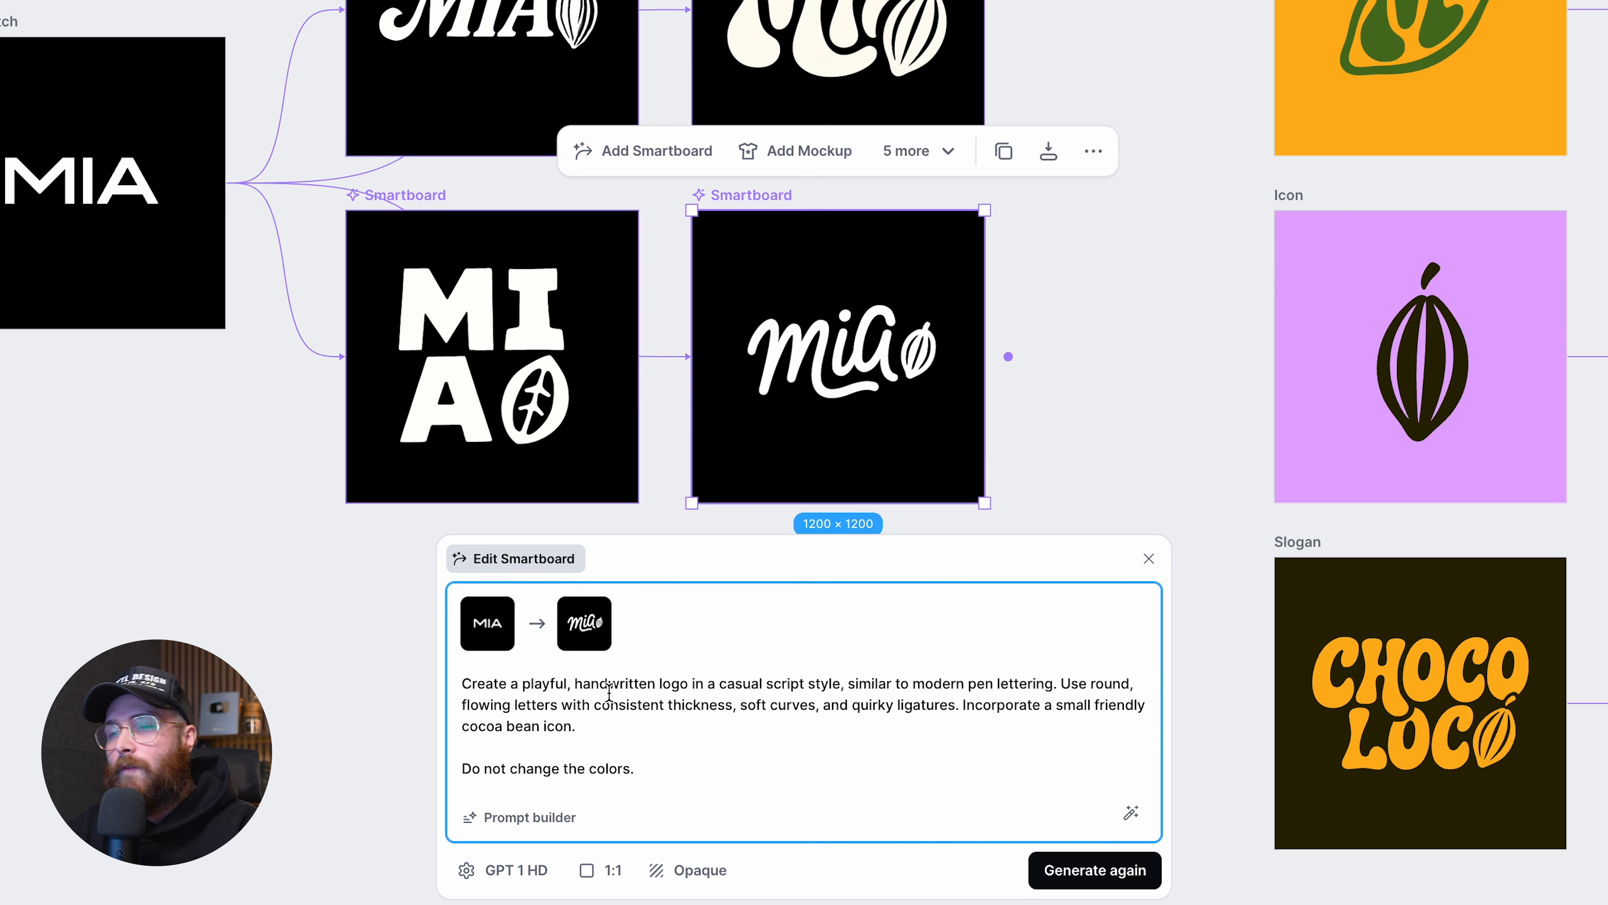
drag(720, 684, 847, 698)
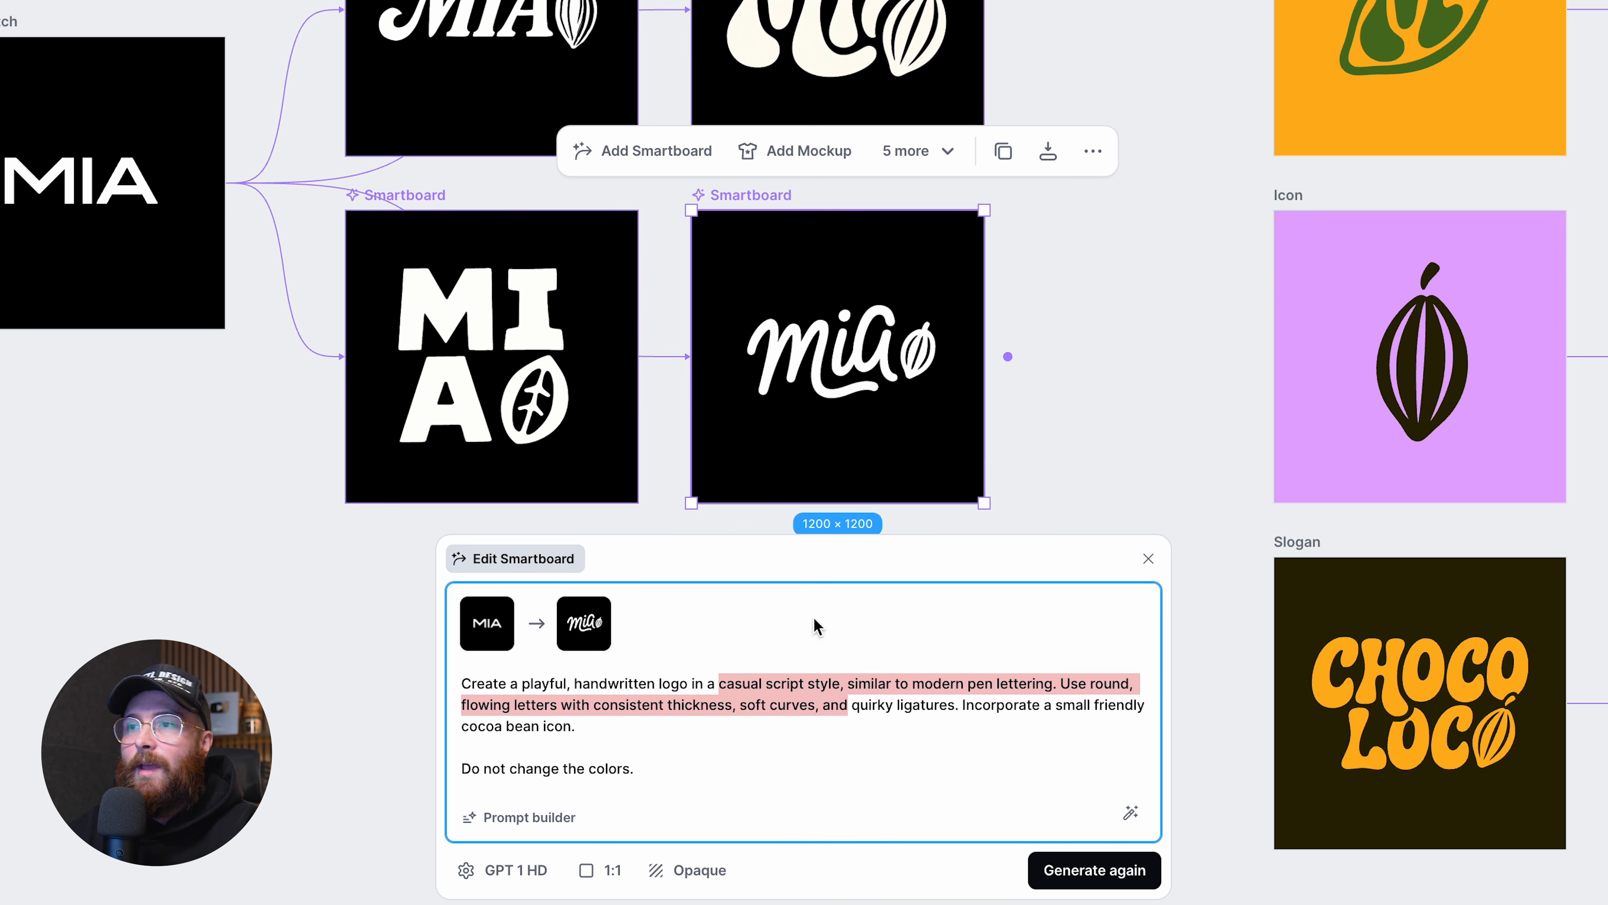
click(1034, 467)
scroll(862, 659, up, 1)
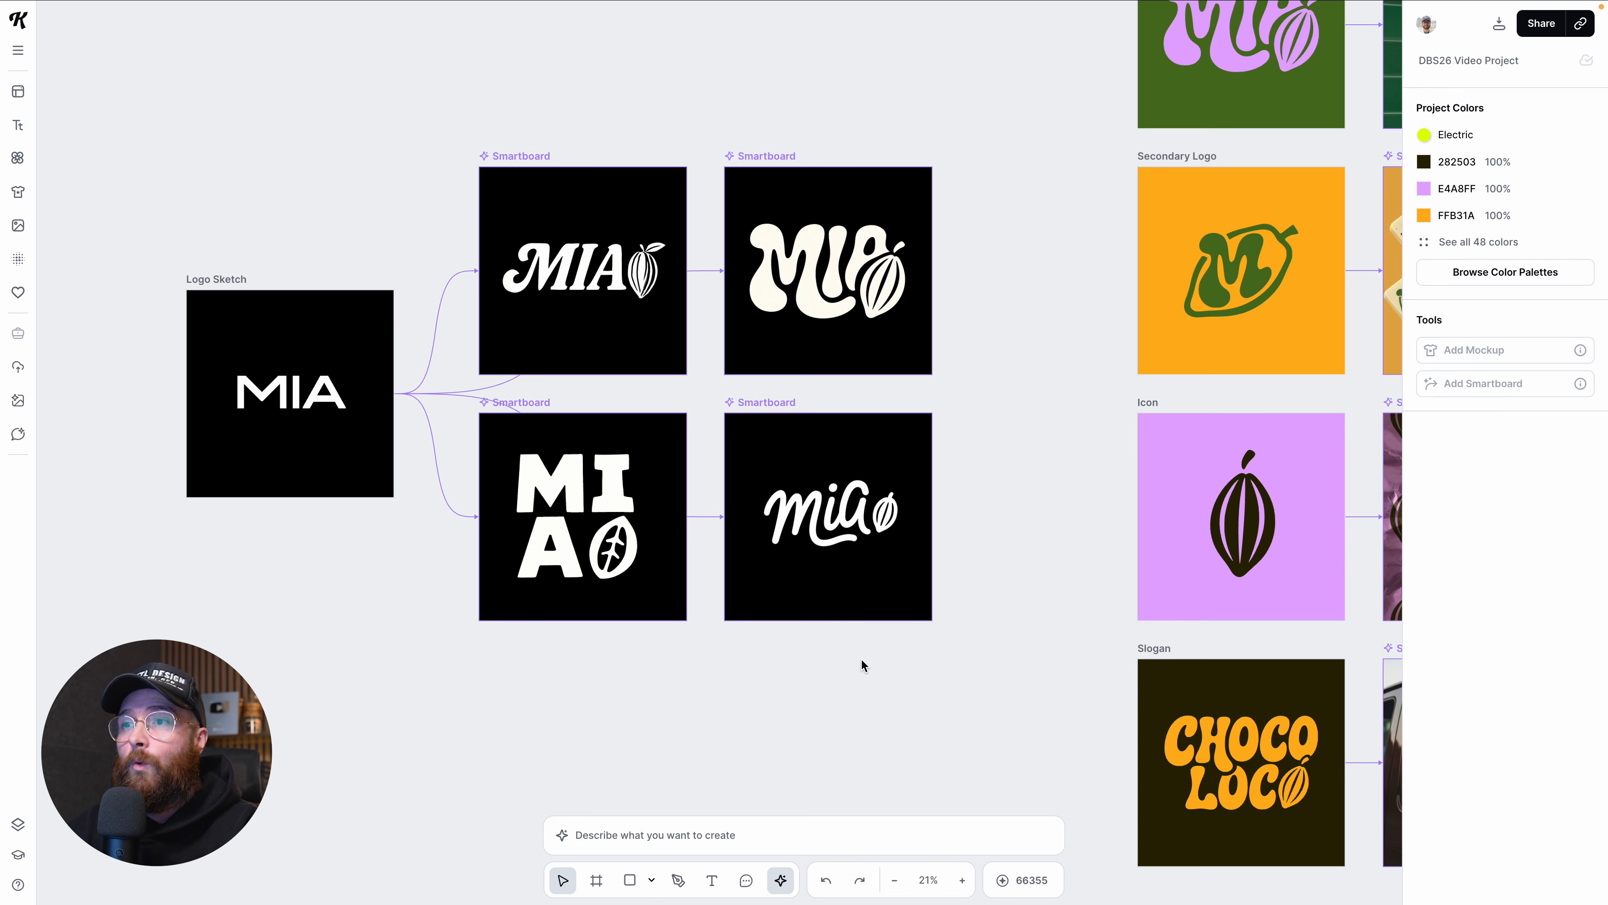
scroll(862, 664, up, 1)
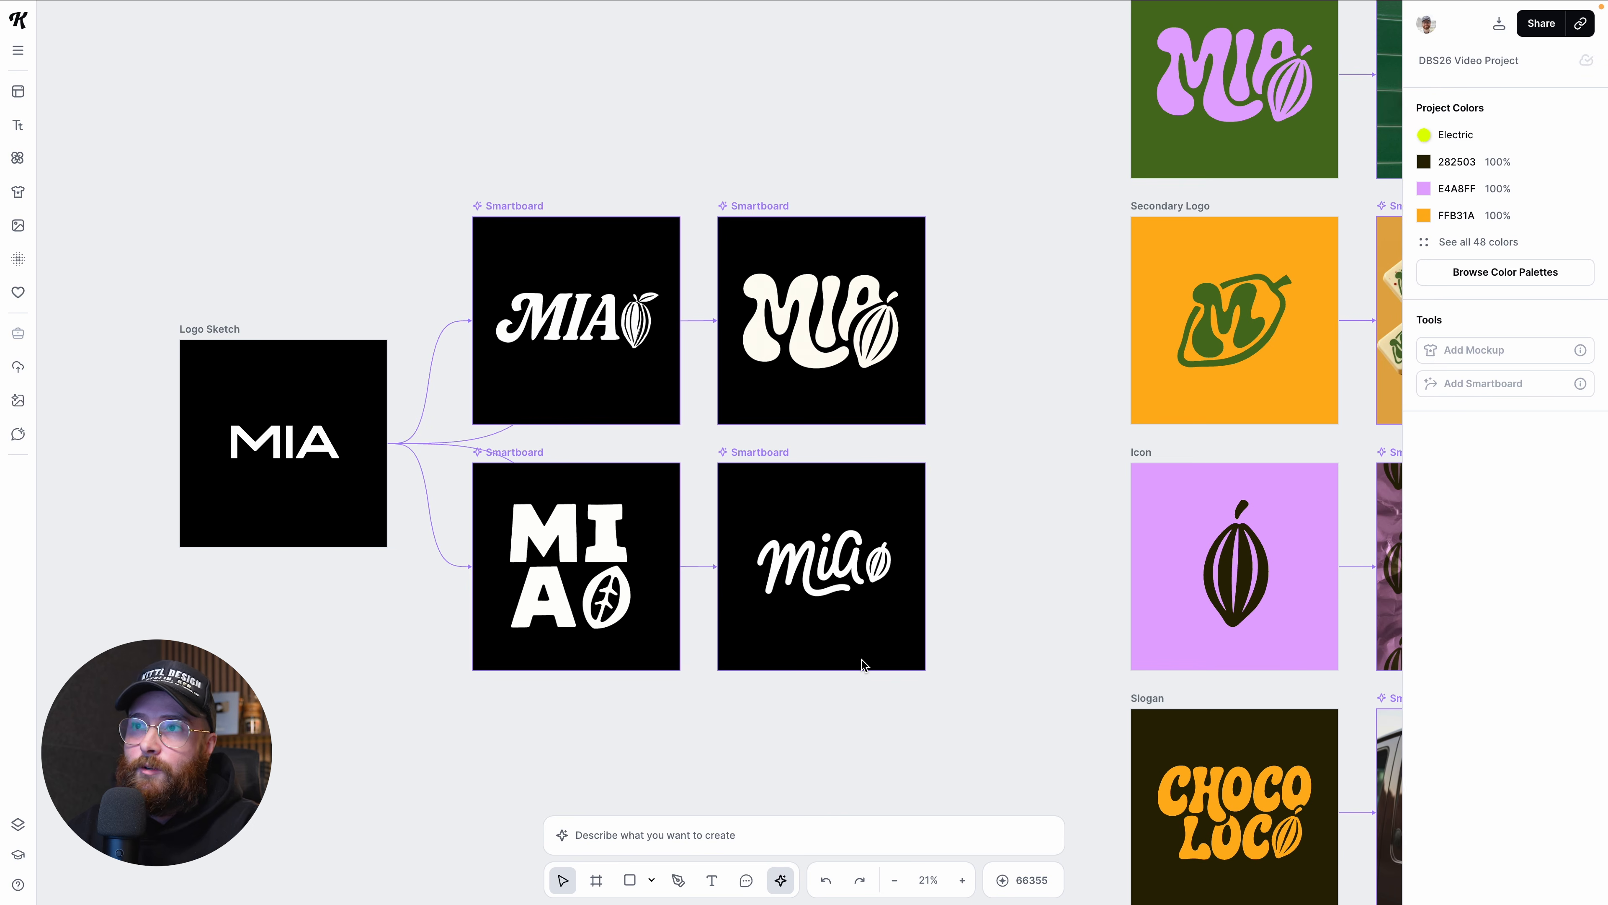
Step: Convert the psychedelic MIA Smartboard to an image and remove the image's background
scroll(862, 664, right, 1)
click(724, 202)
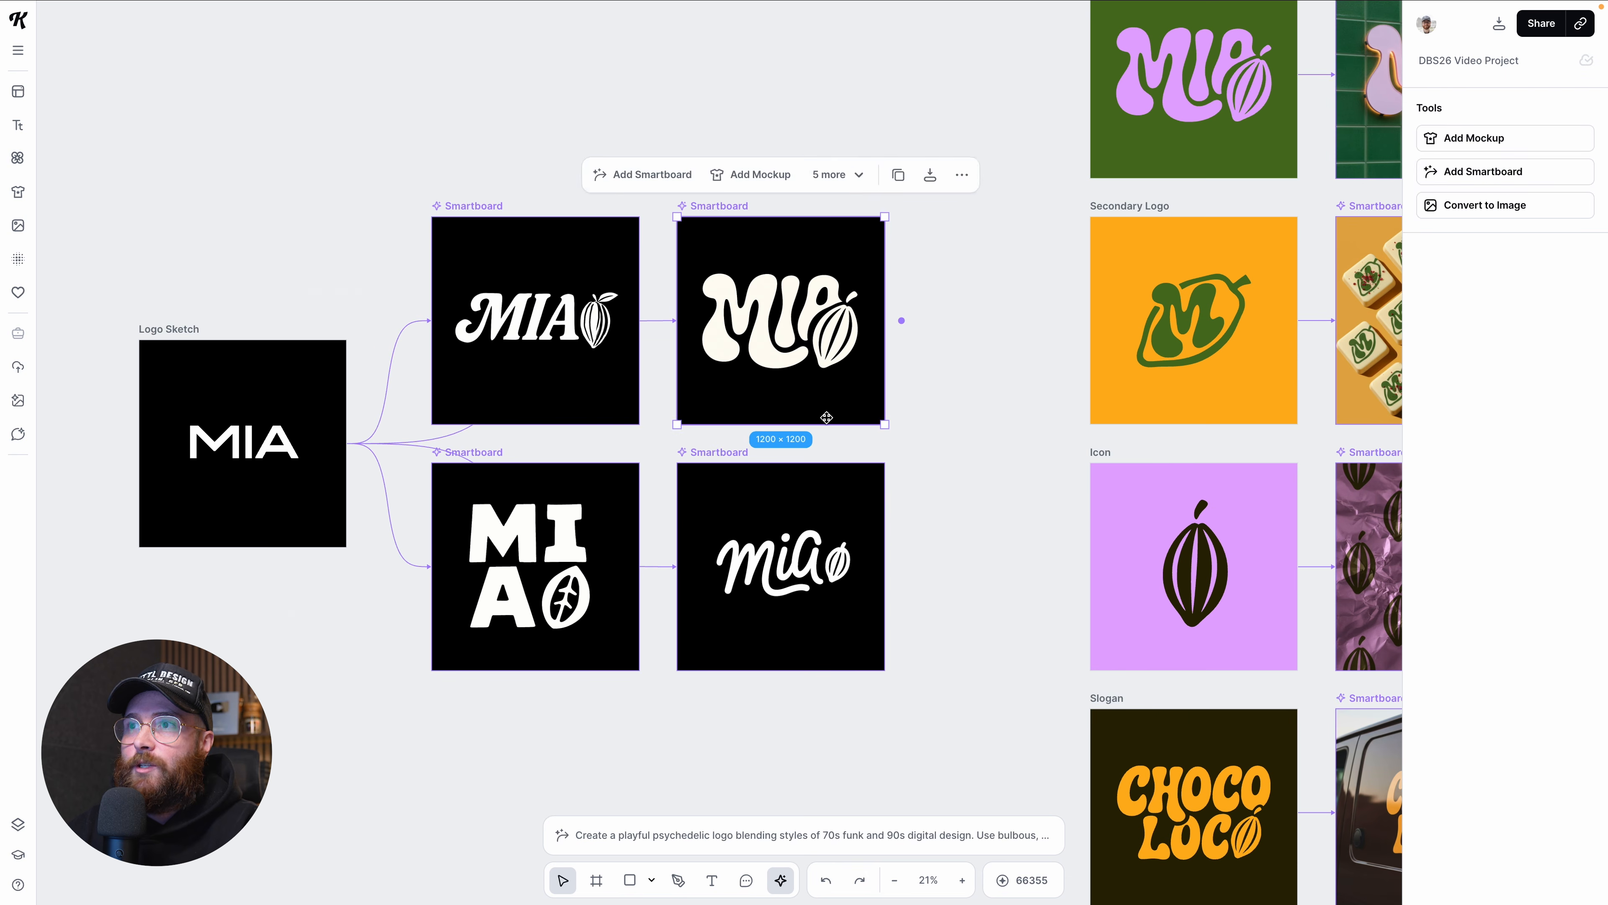
scroll(827, 418, right, 4)
click(1456, 204)
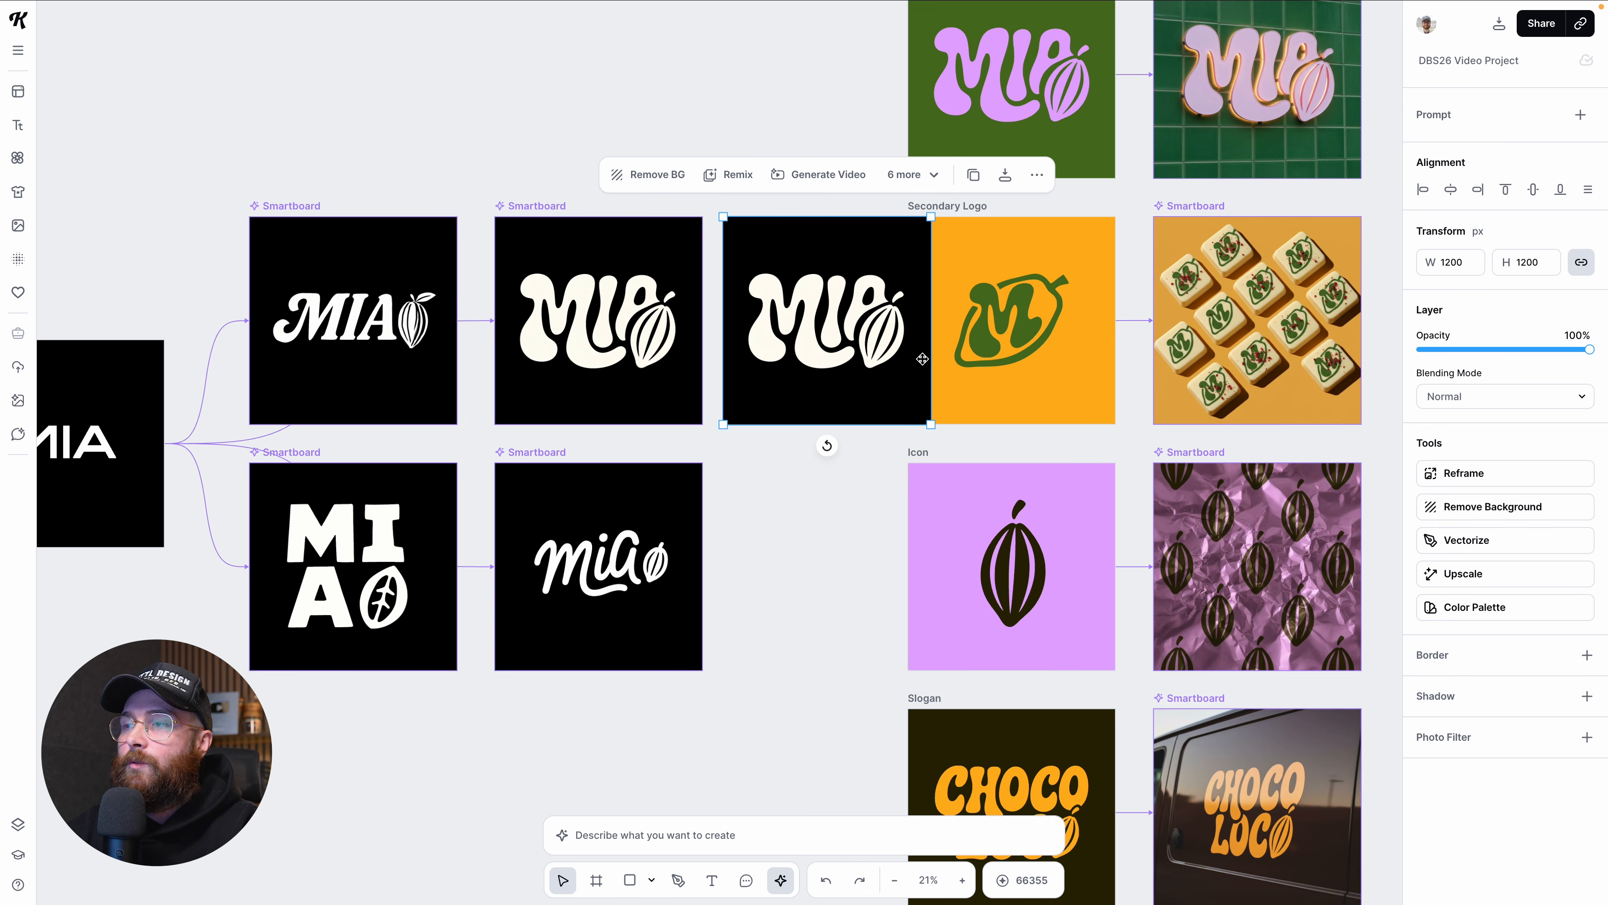
click(1507, 505)
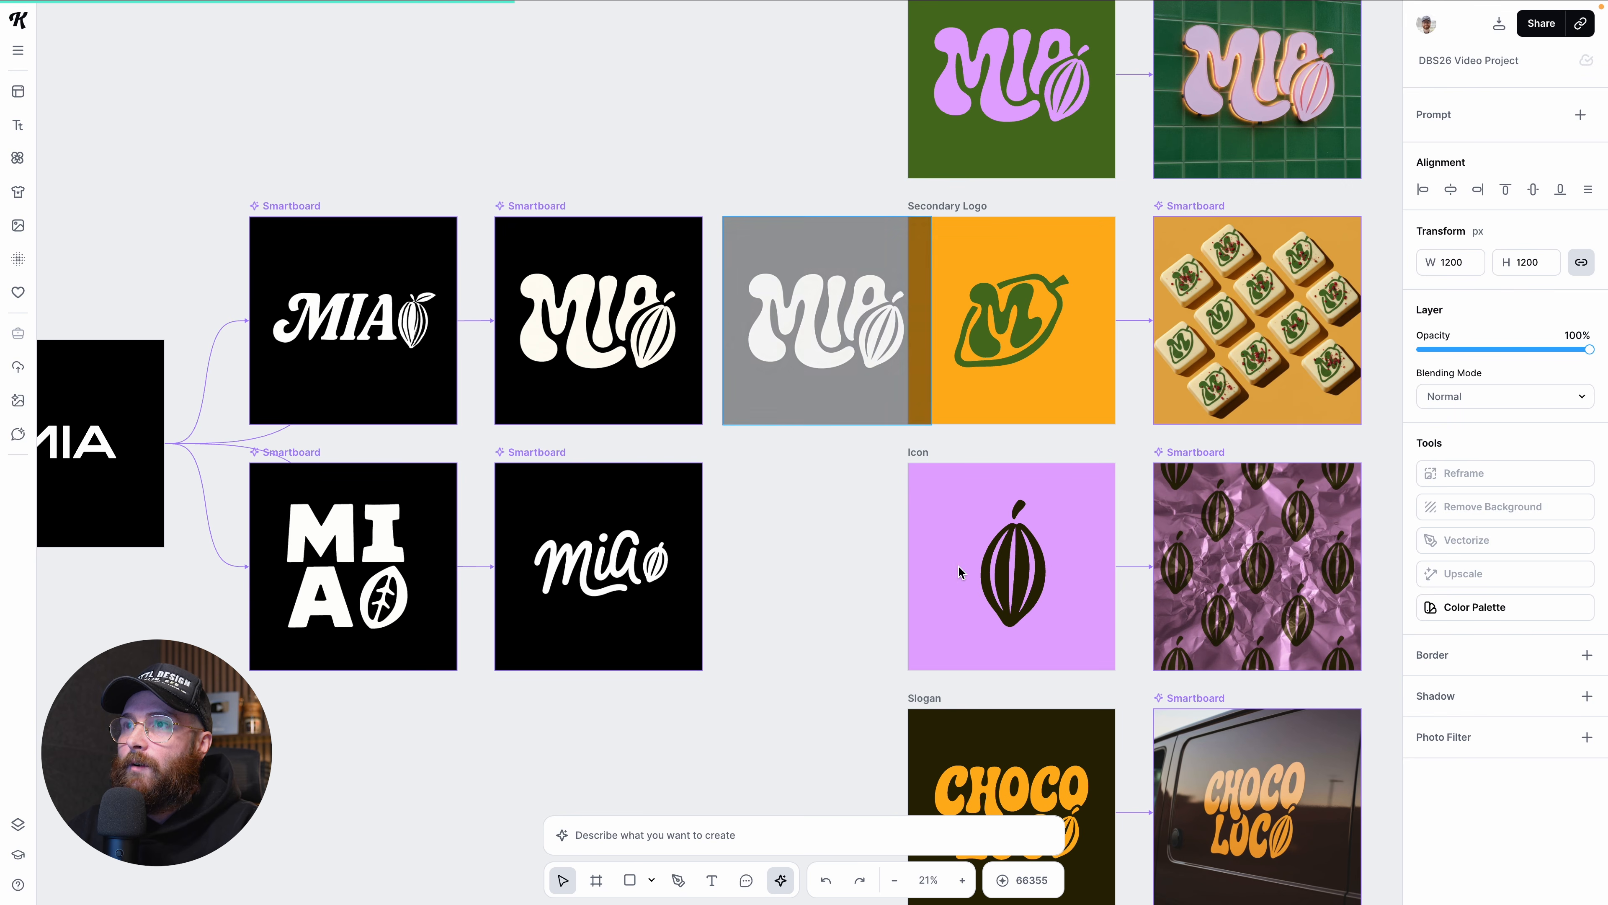
scroll(855, 547, up, 5)
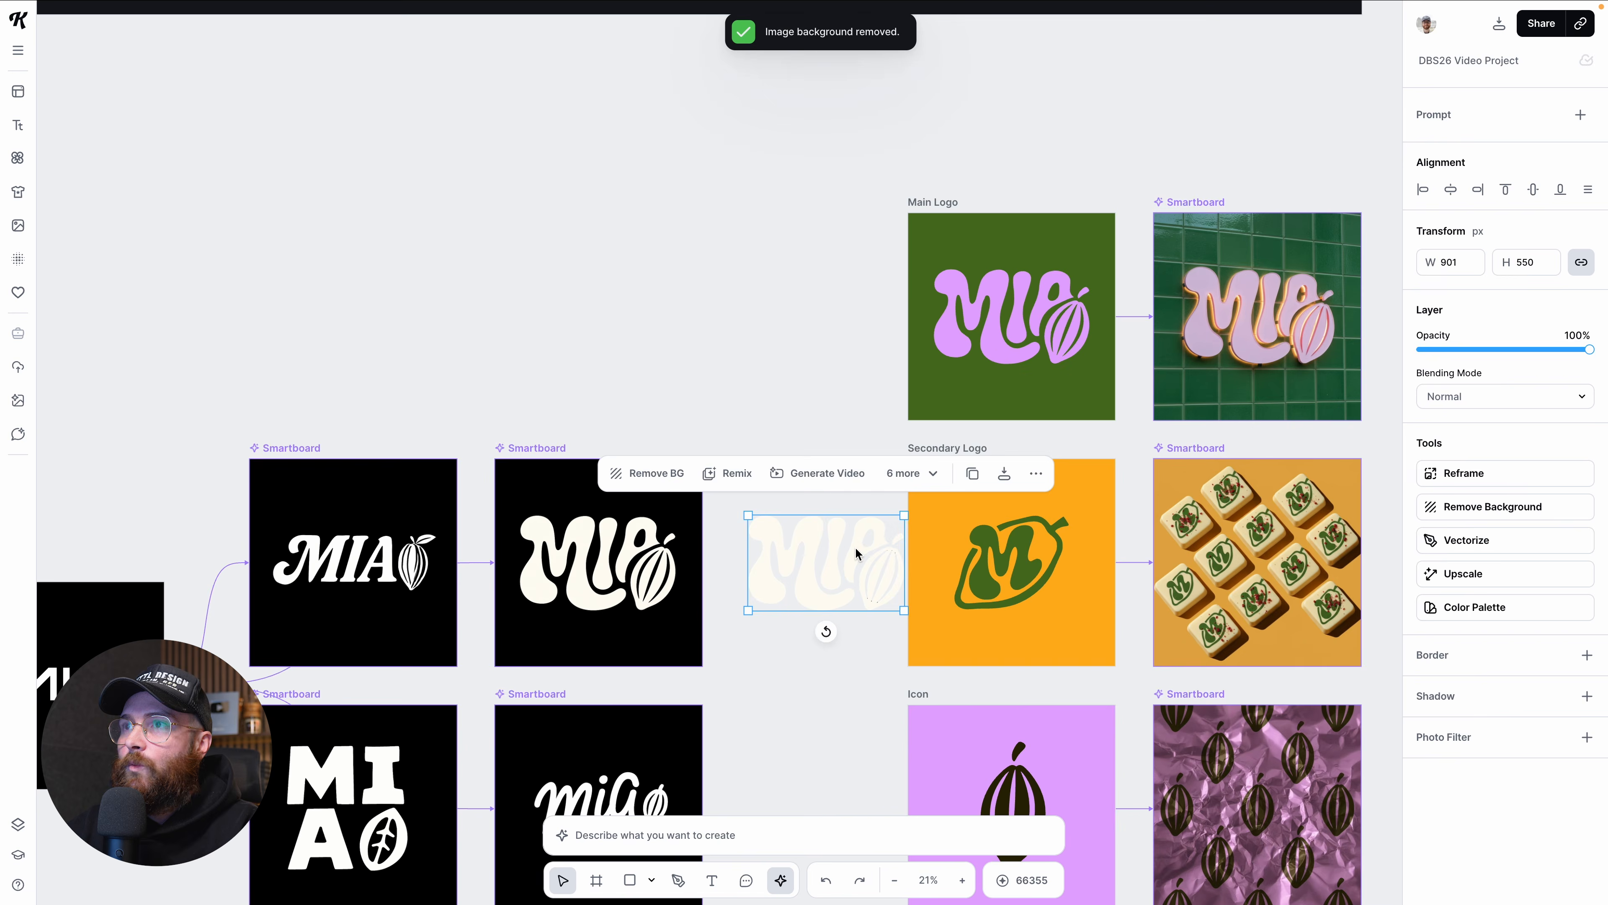
scroll(697, 592, right, 4)
click(890, 343)
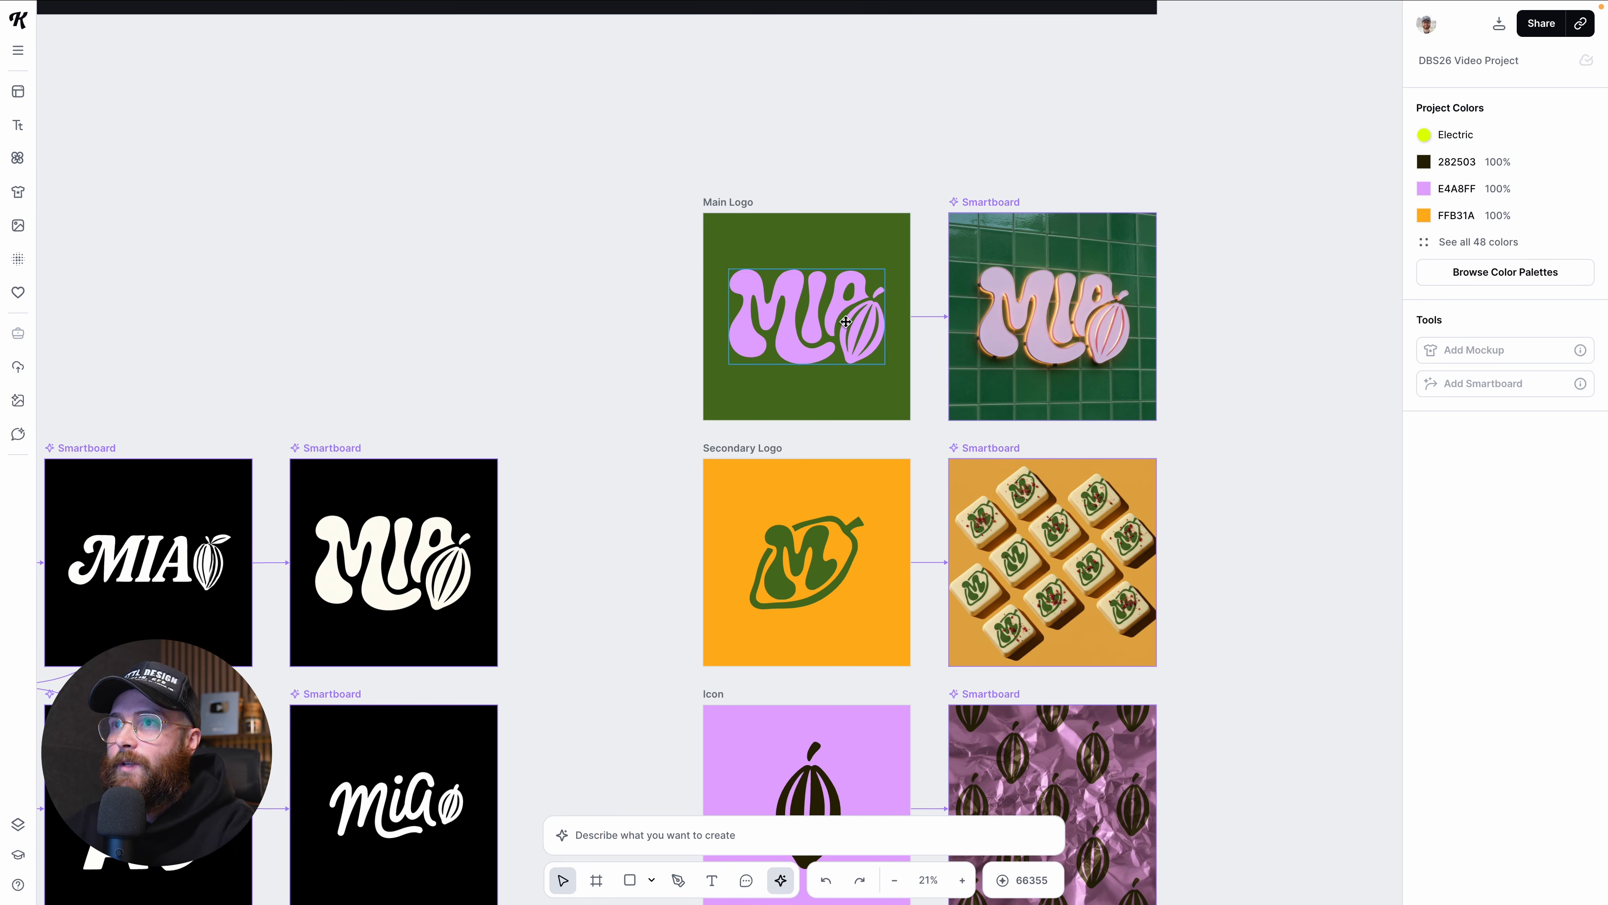
Step: Enlarge the Main Logo's MIA vector to about 1682 × 1023 px beside its artboard and show its anchor points
drag(887, 270, 1336, 90)
drag(1280, 30, 615, 287)
drag(653, 228, 700, 244)
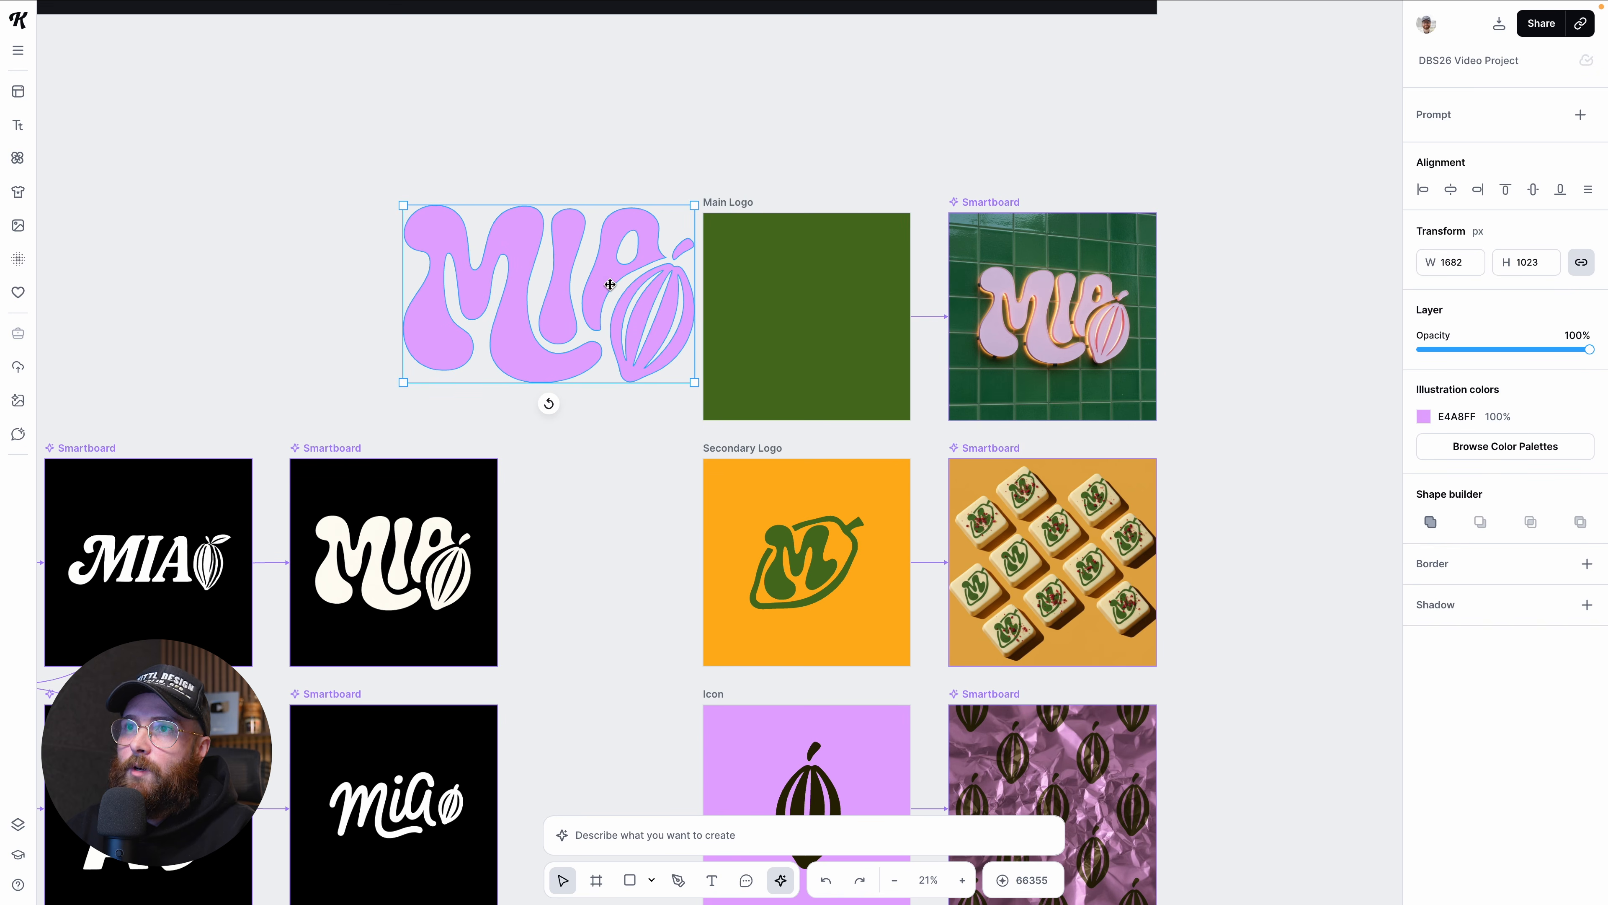
double_click(610, 284)
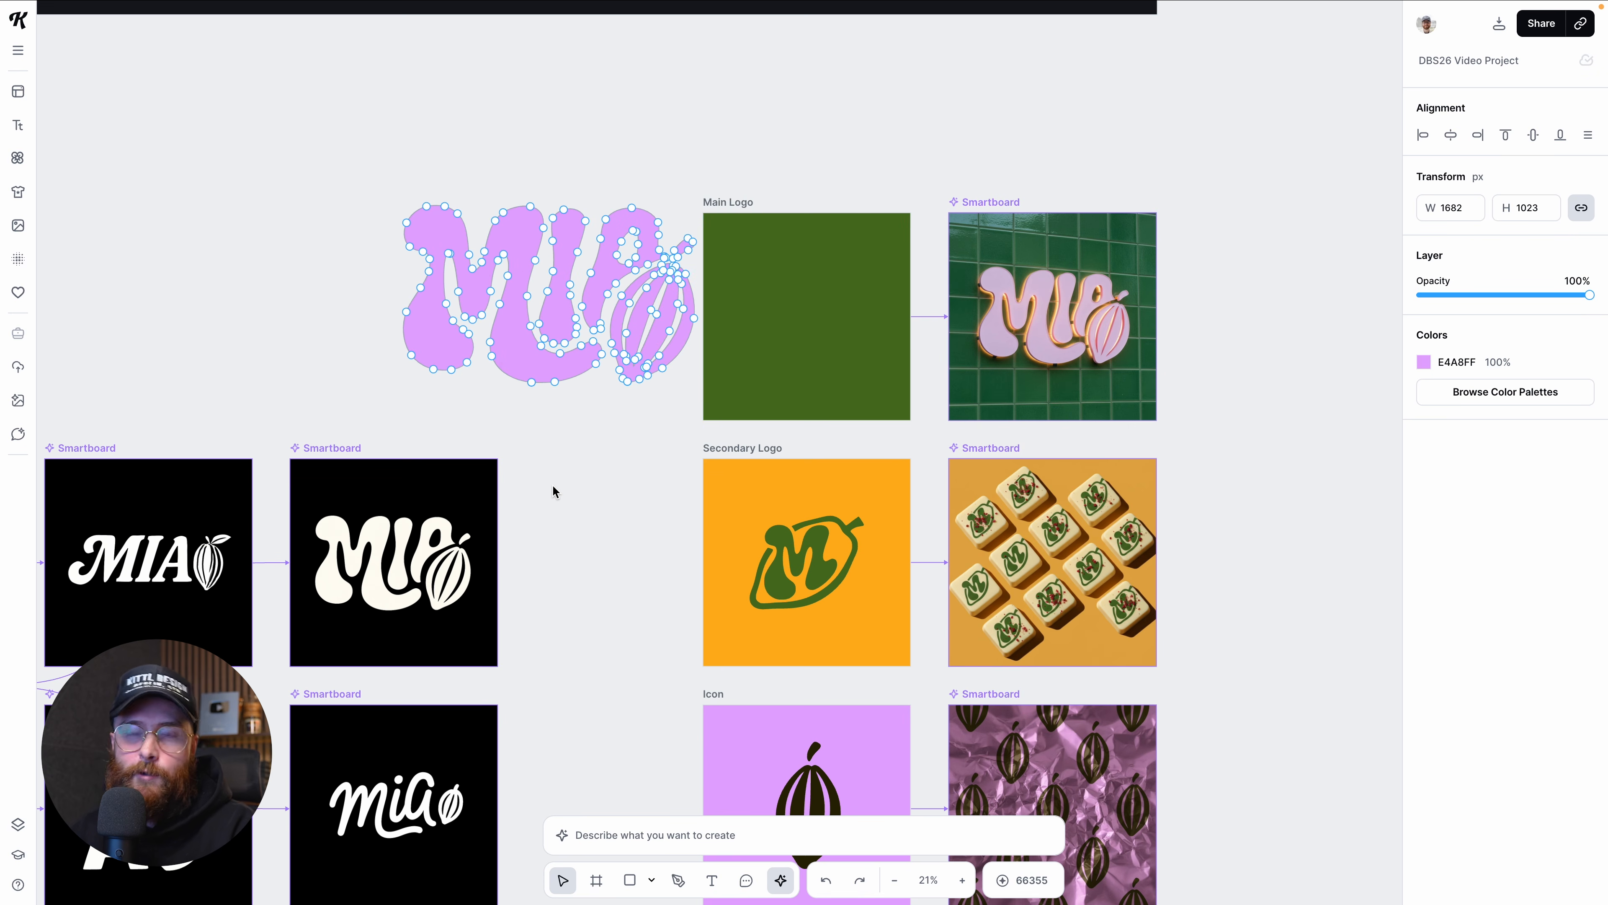
Step: Undo the resizing and moving of the MIA vector in the Main Logo artboard, and leave node editing
key(super+z)
key(super+z)
key(super+z)
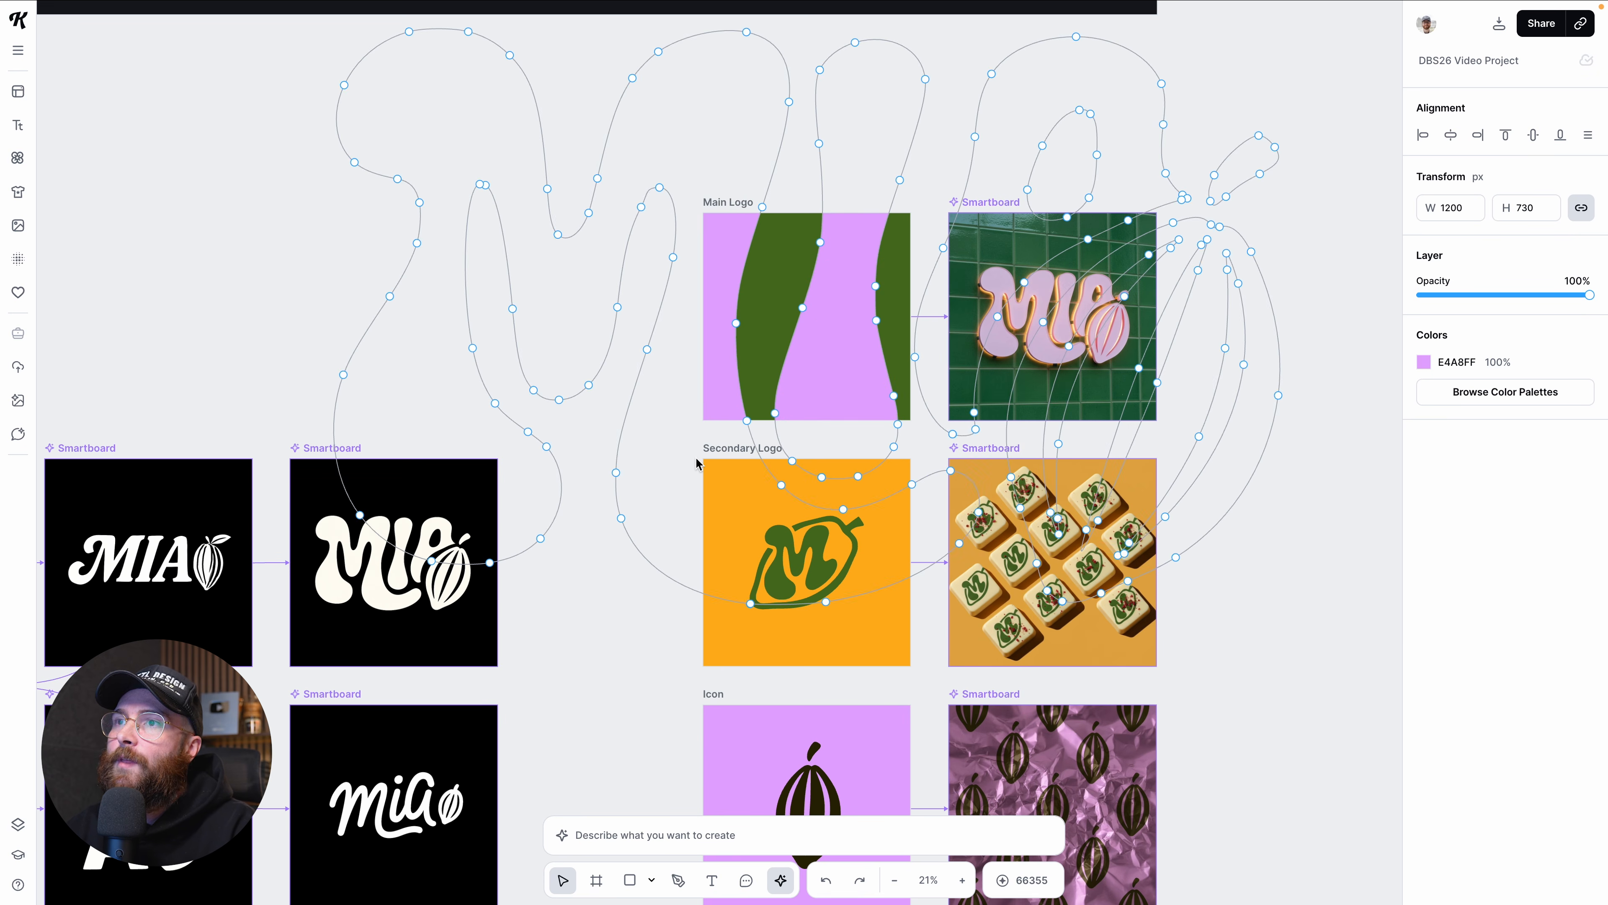
key(super+z)
scroll(695, 458, right, 1)
click(1216, 435)
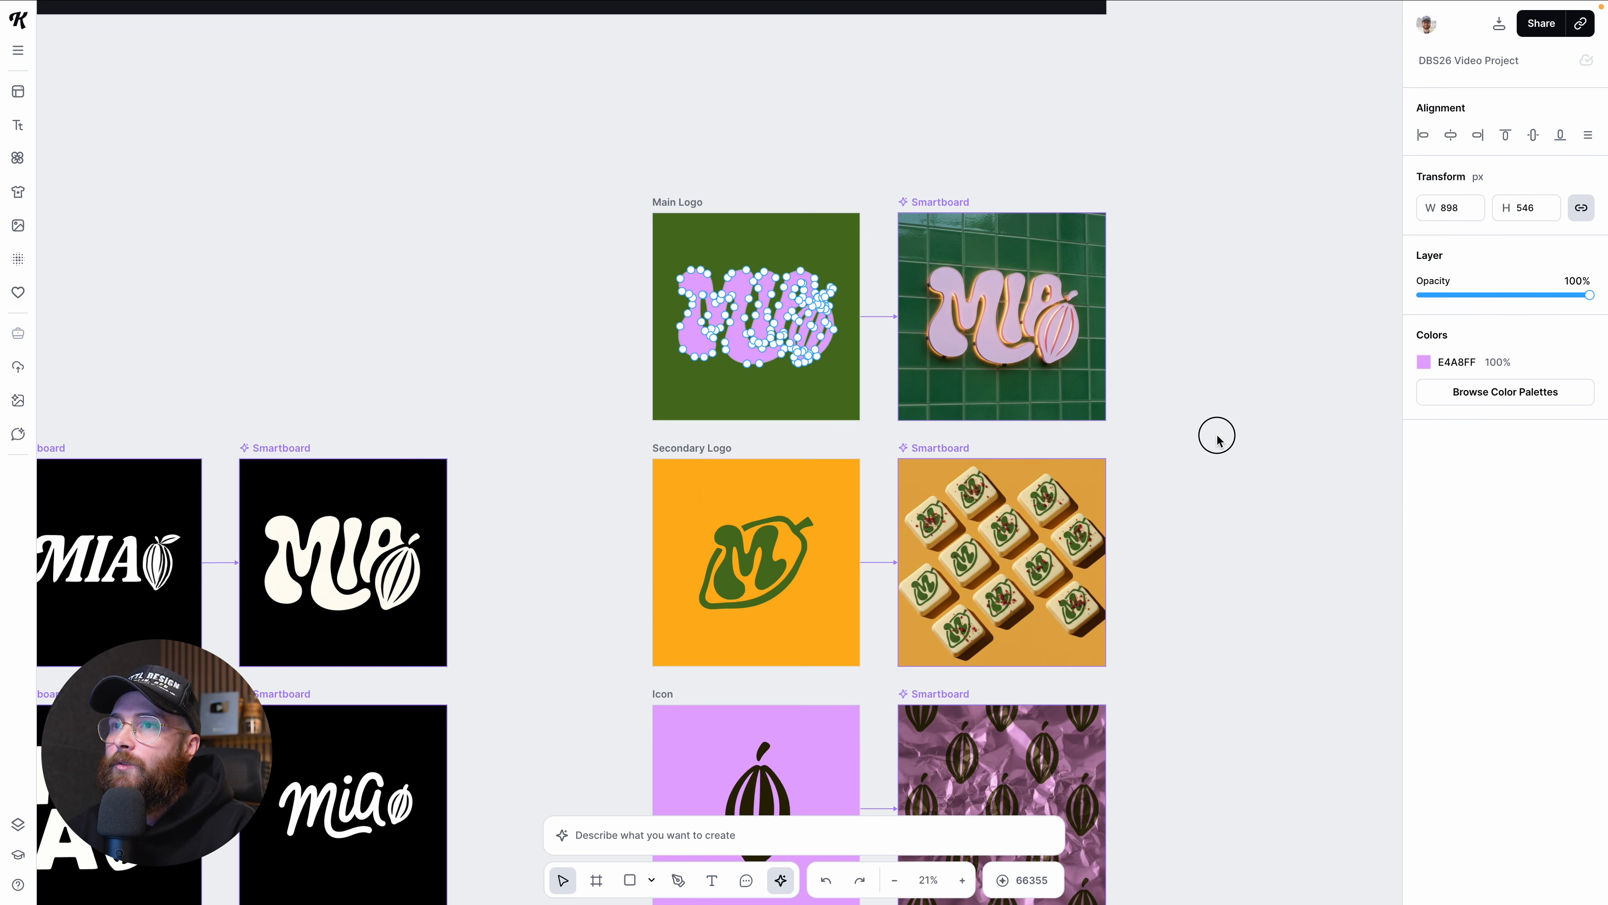
click(1174, 425)
Step: Review the prompt of the storefront sign Smartboard linked to the Main Logo artboard, and deselect it
scroll(1175, 425, up, 1)
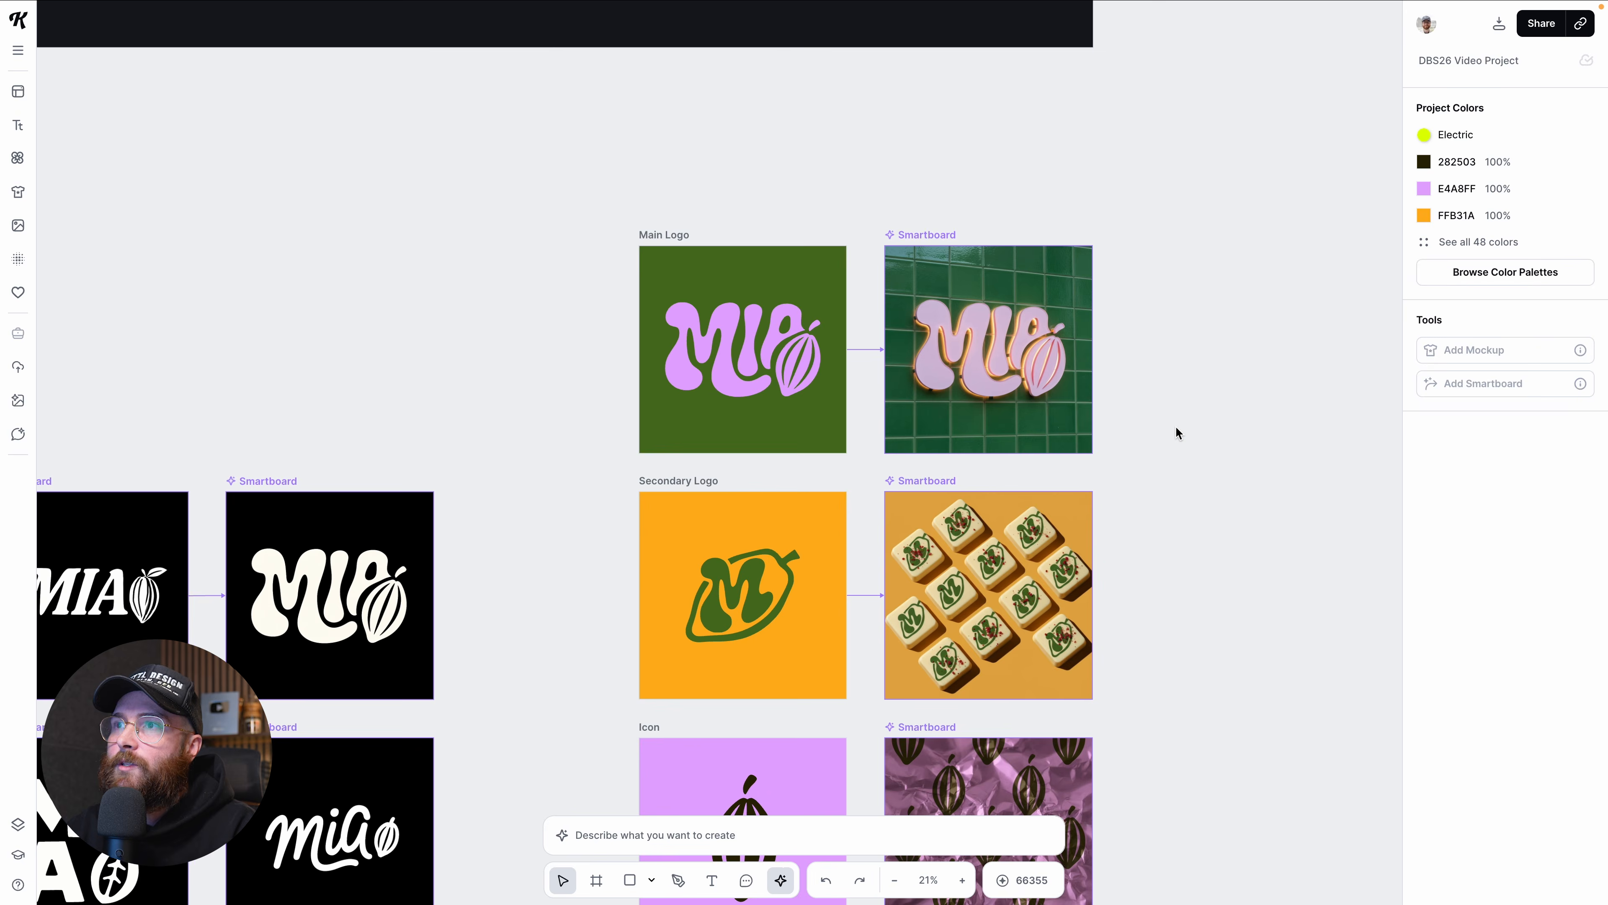
scroll(1077, 437, down, 2)
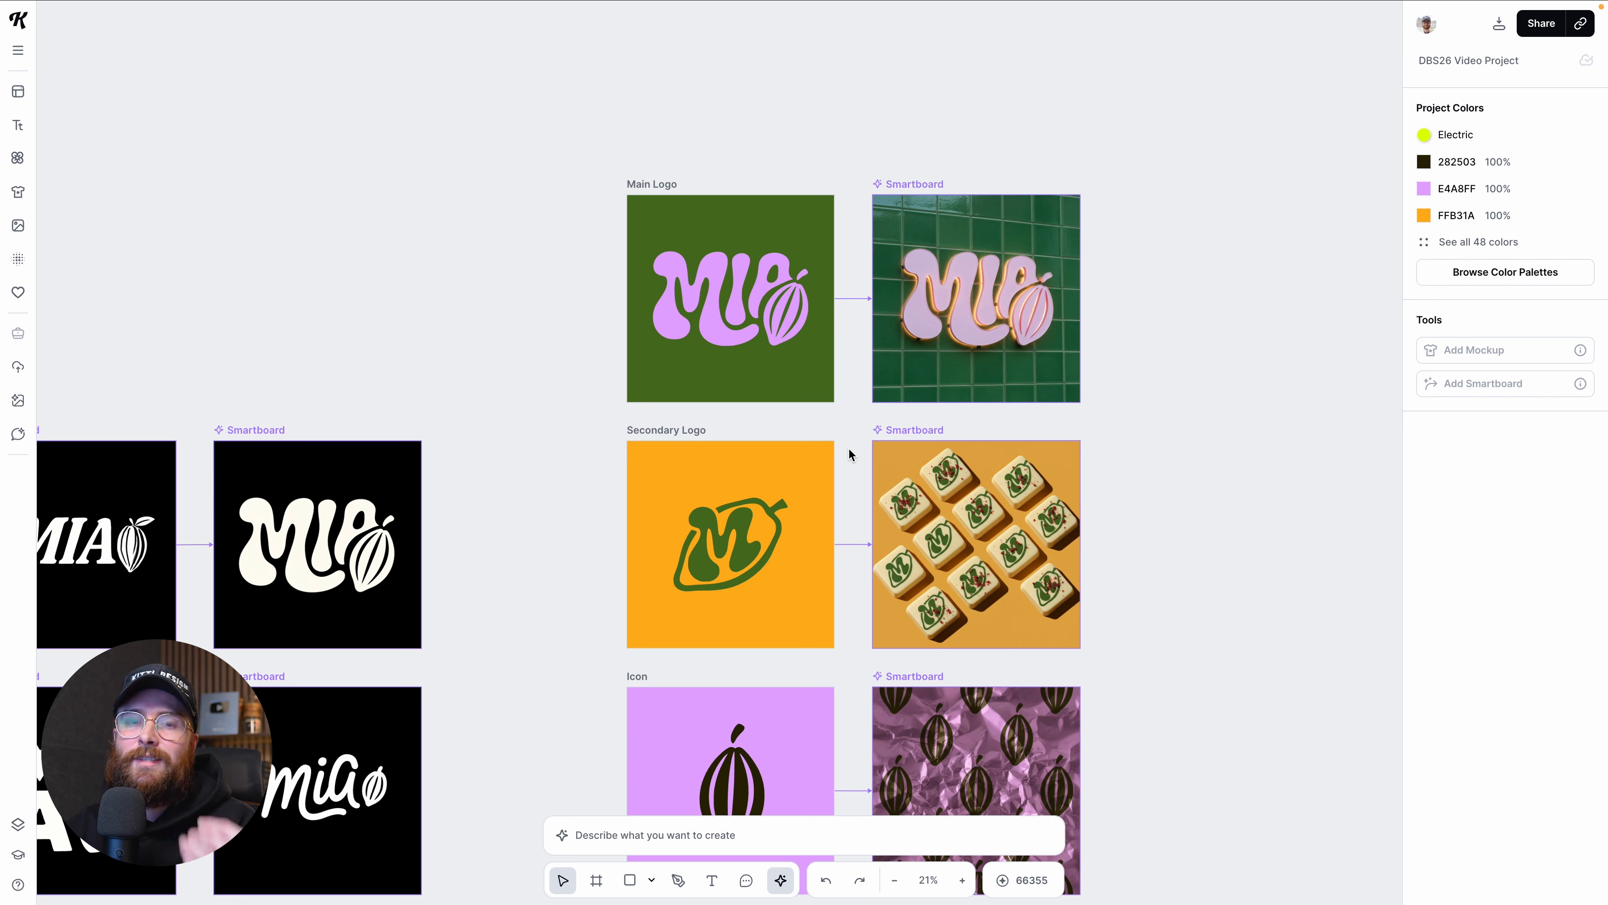
click(884, 200)
click(731, 824)
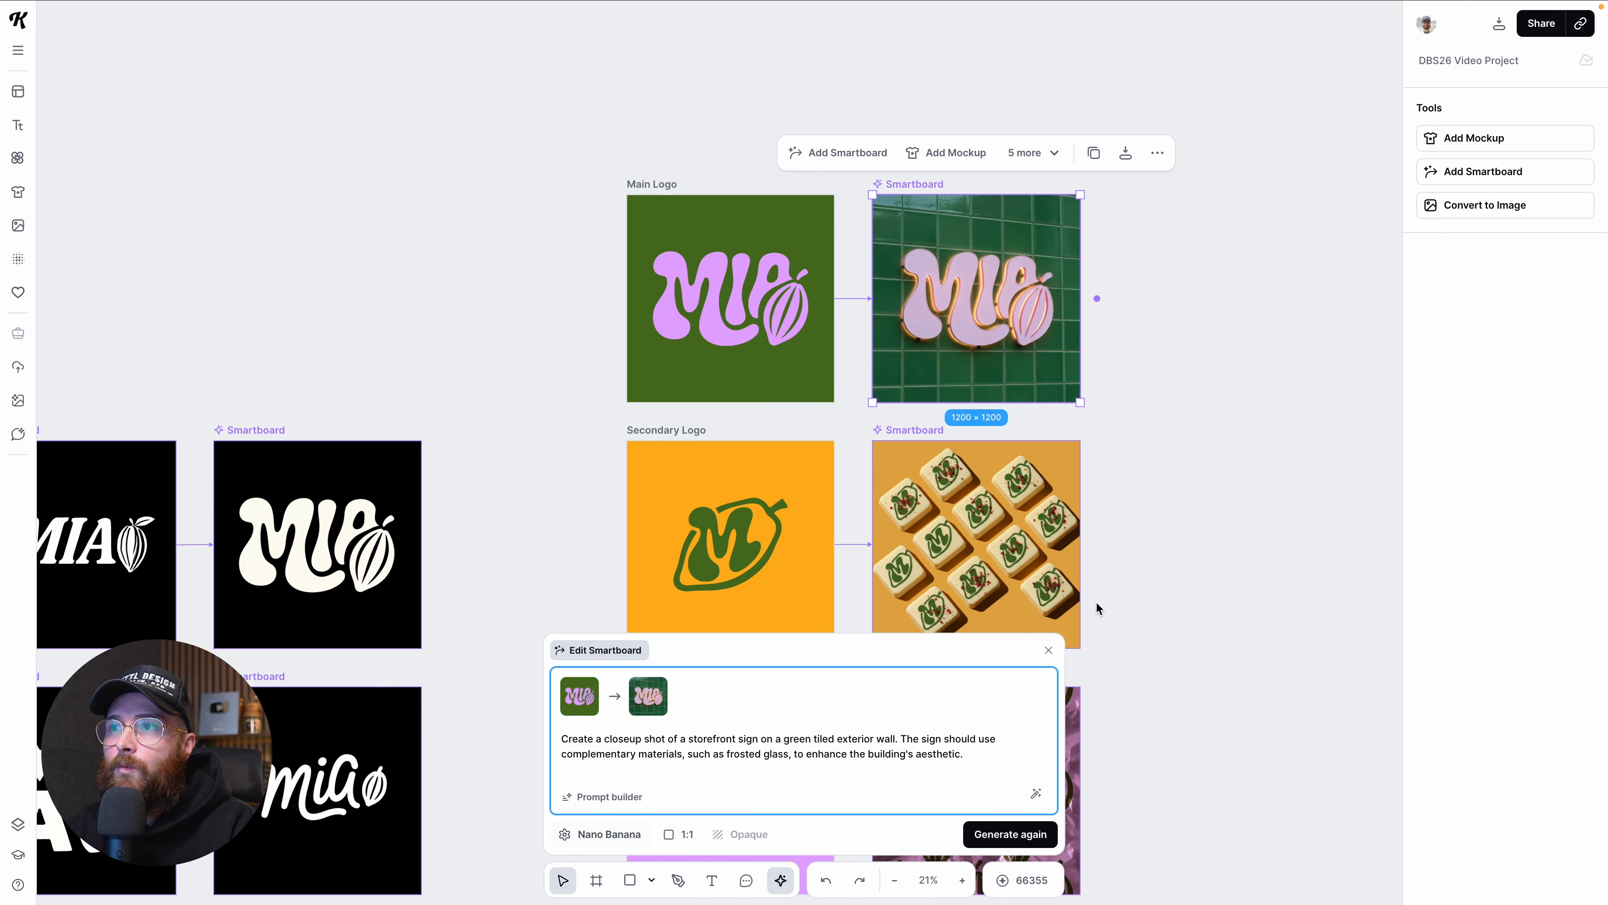
click(1146, 583)
Step: Examine the Secondary Logo, Icon and Slogan artboards with their Smartboard mockups, and open the prompt of a mockup
scroll(1118, 633, down, 3)
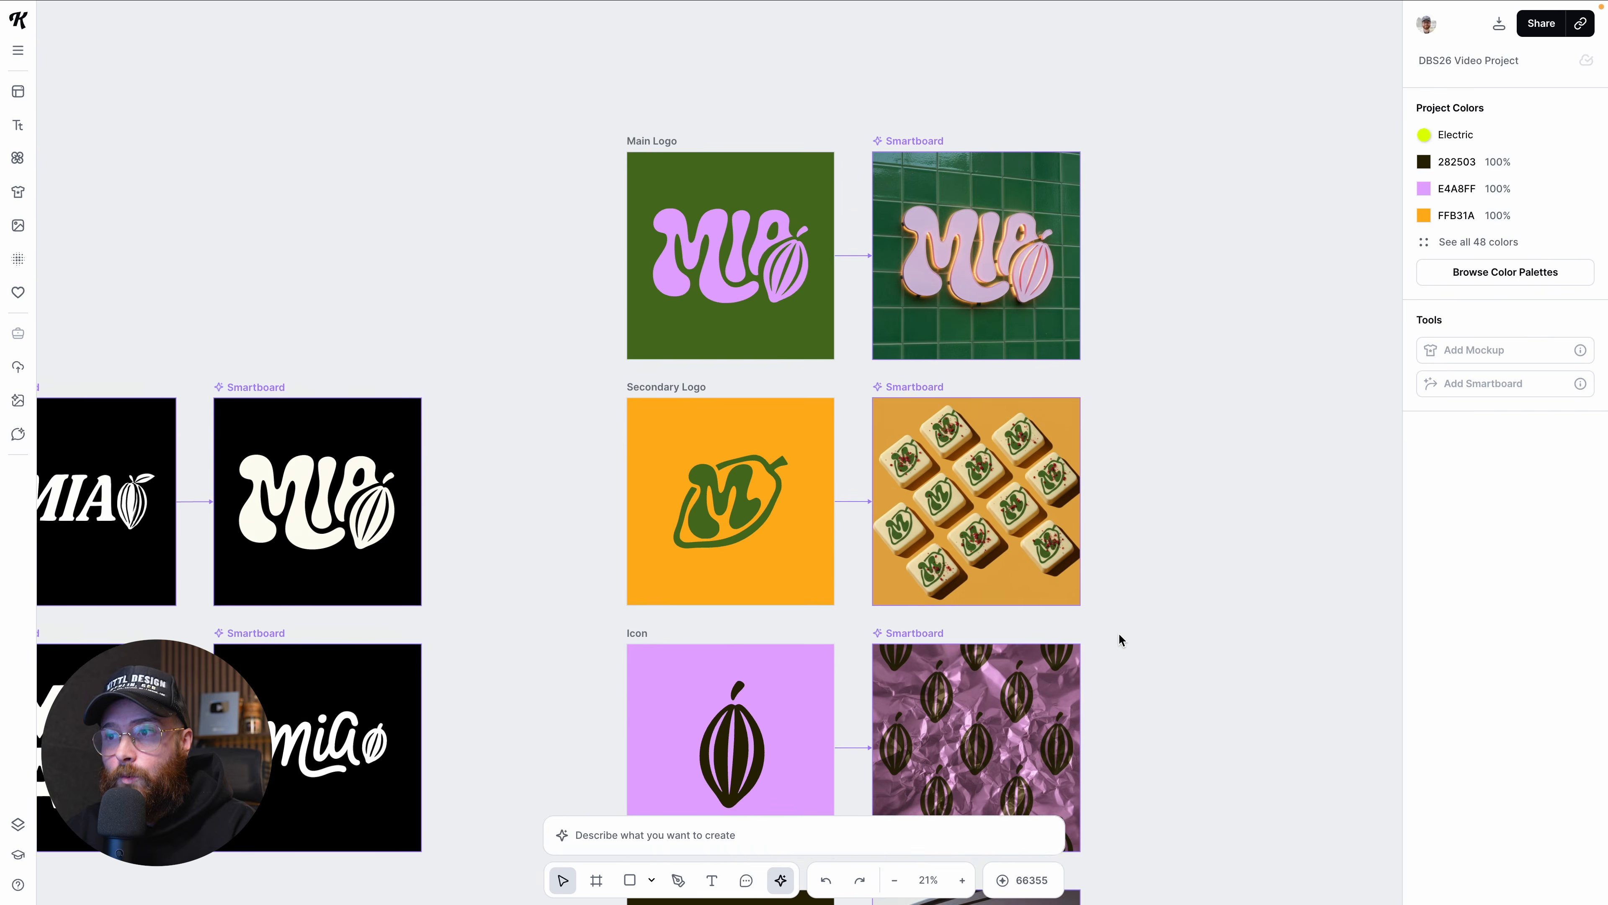
scroll(1103, 636, right, 1)
scroll(958, 572, up, 2)
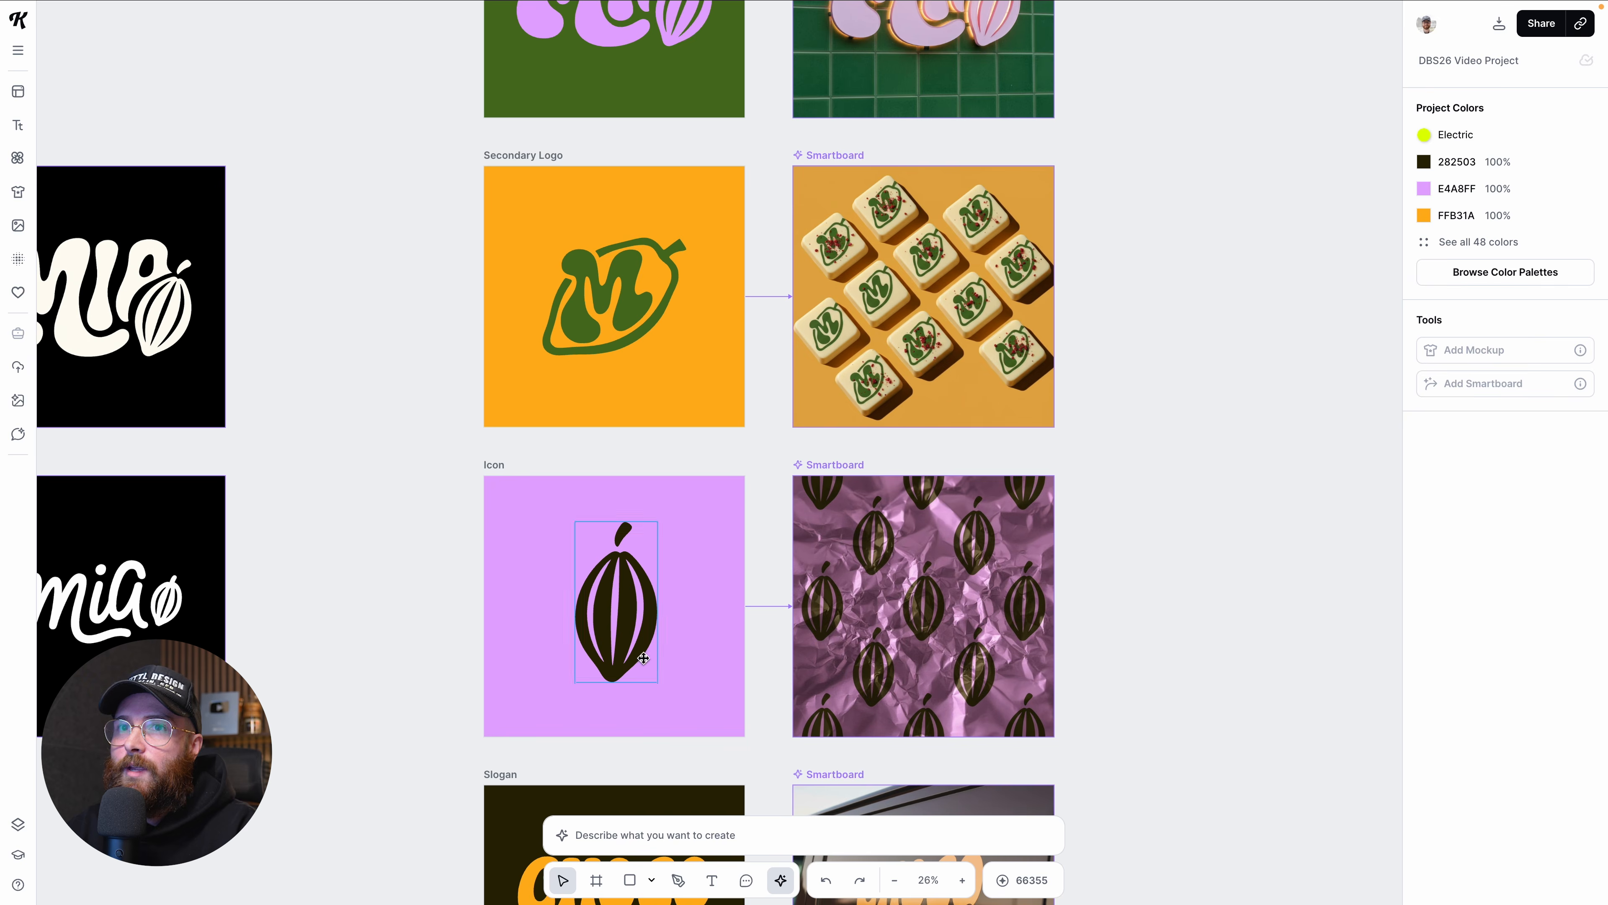
scroll(642, 658, down, 1)
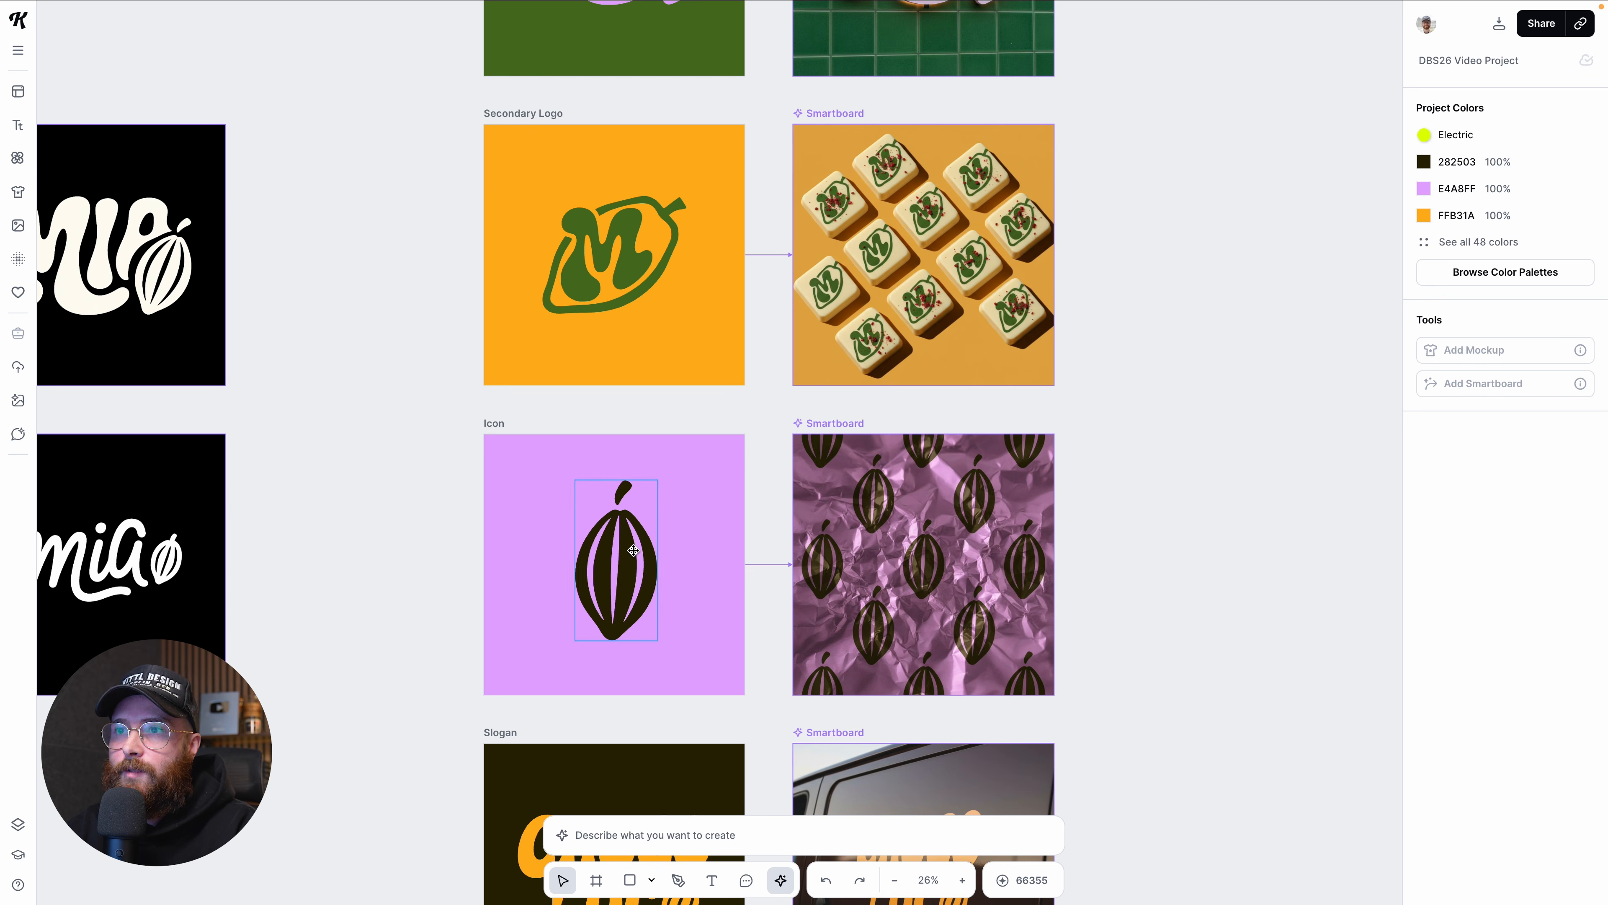
scroll(626, 558, up, 3)
scroll(626, 566, down, 5)
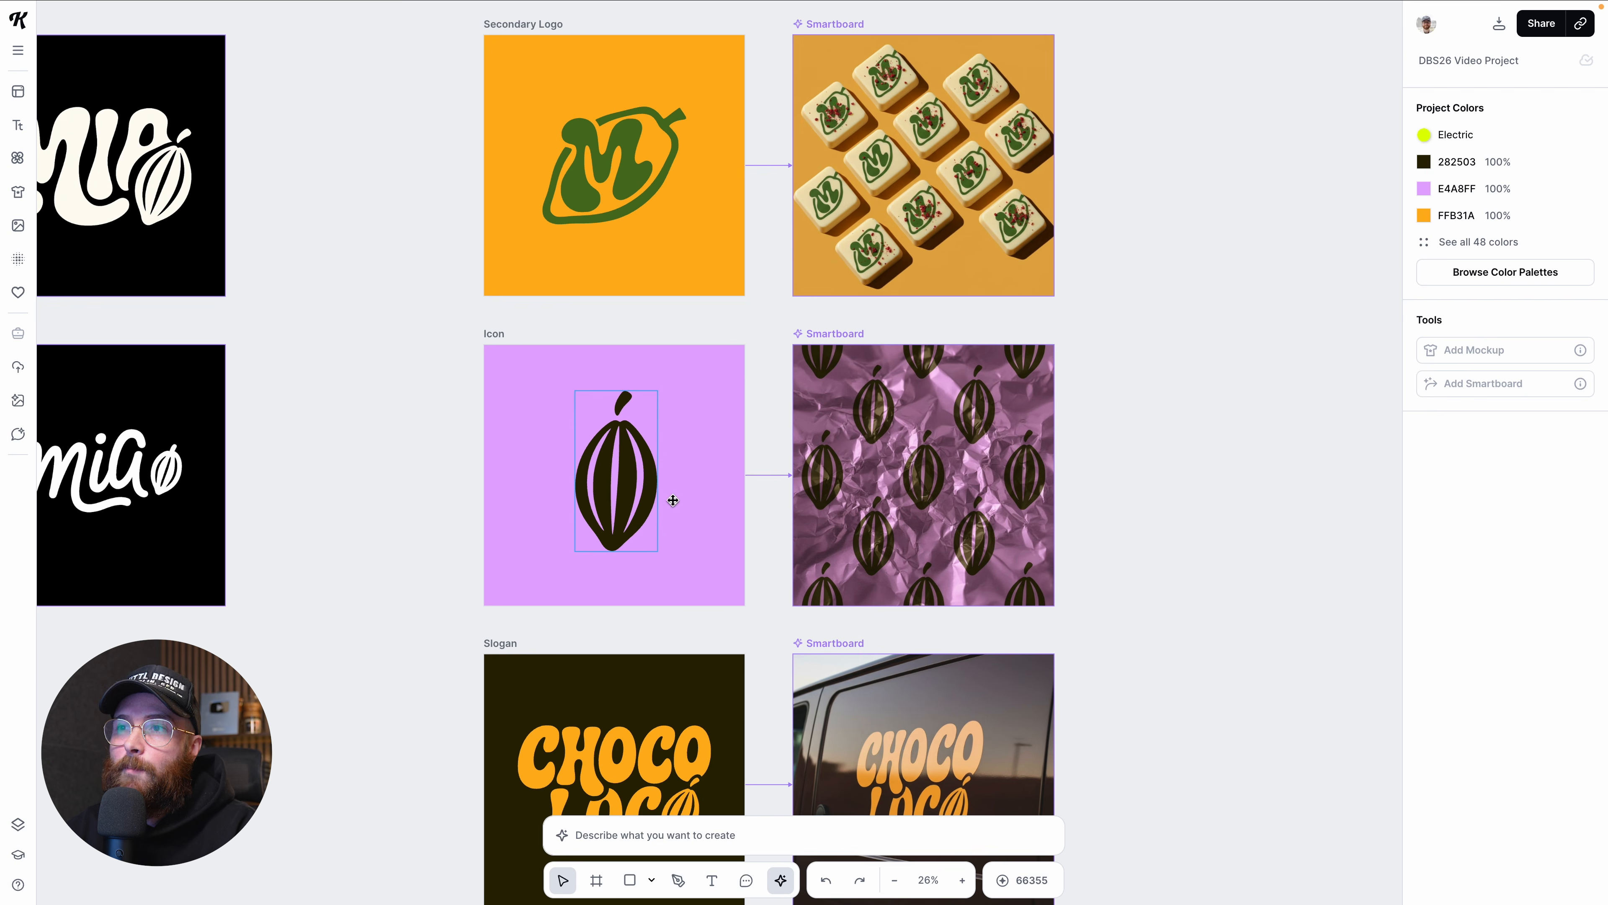
click(893, 593)
scroll(893, 593, down, 5)
click(818, 833)
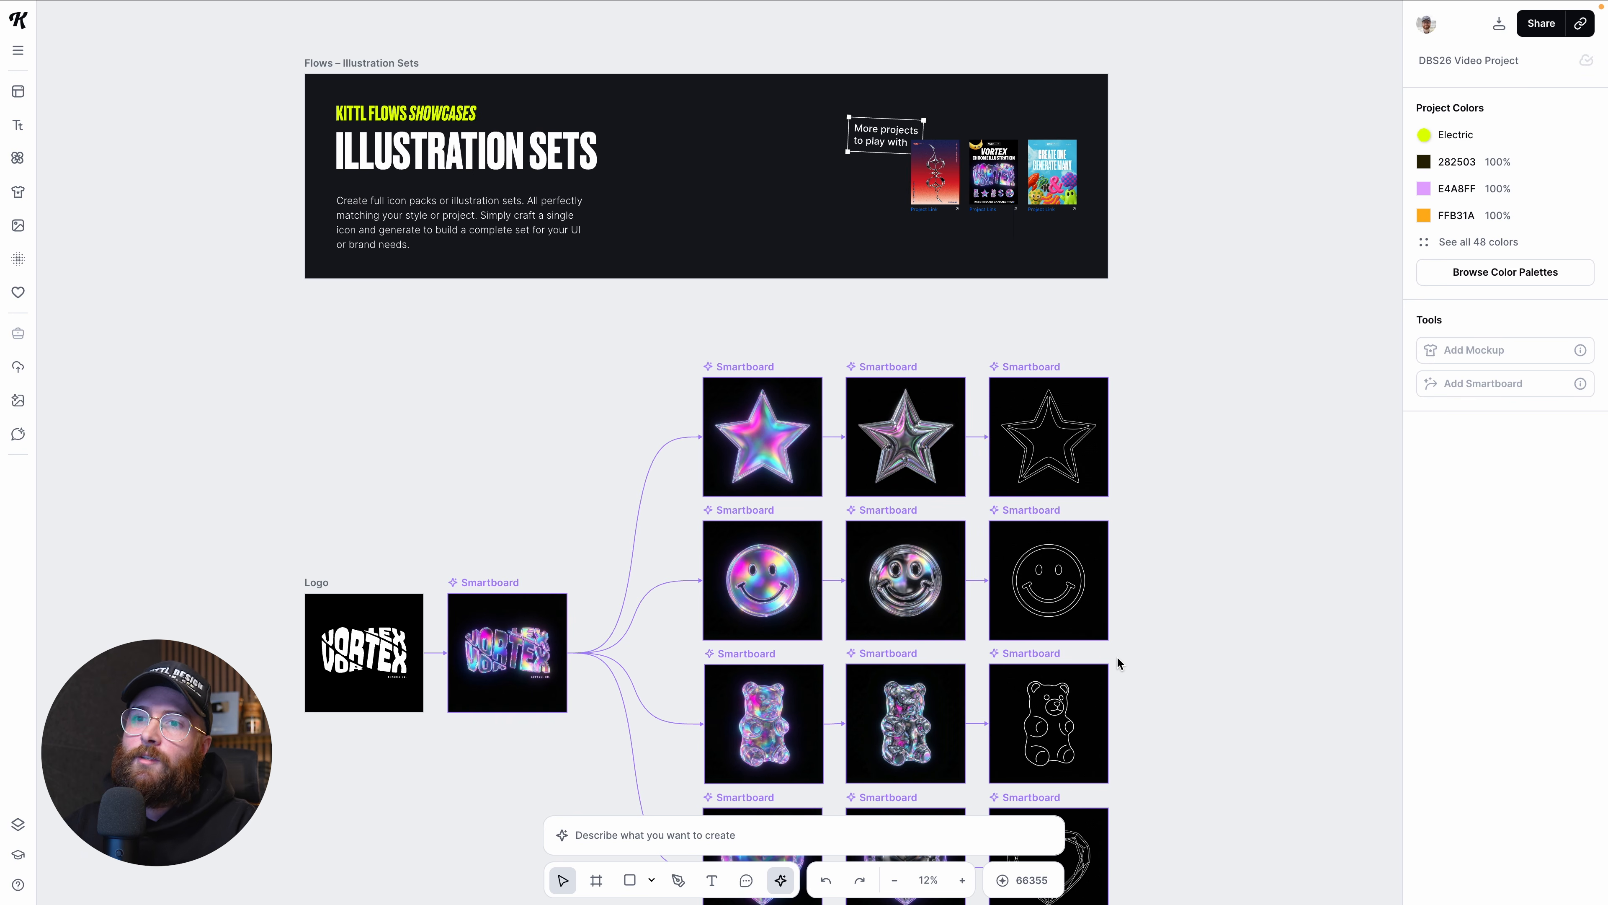
Step: Review the prompt of the holographic Smartboard linked to the Vortex Logo artboard in the Illustration Sets flow
scroll(438, 693, down, 3)
scroll(402, 640, up, 3)
scroll(398, 630, up, 3)
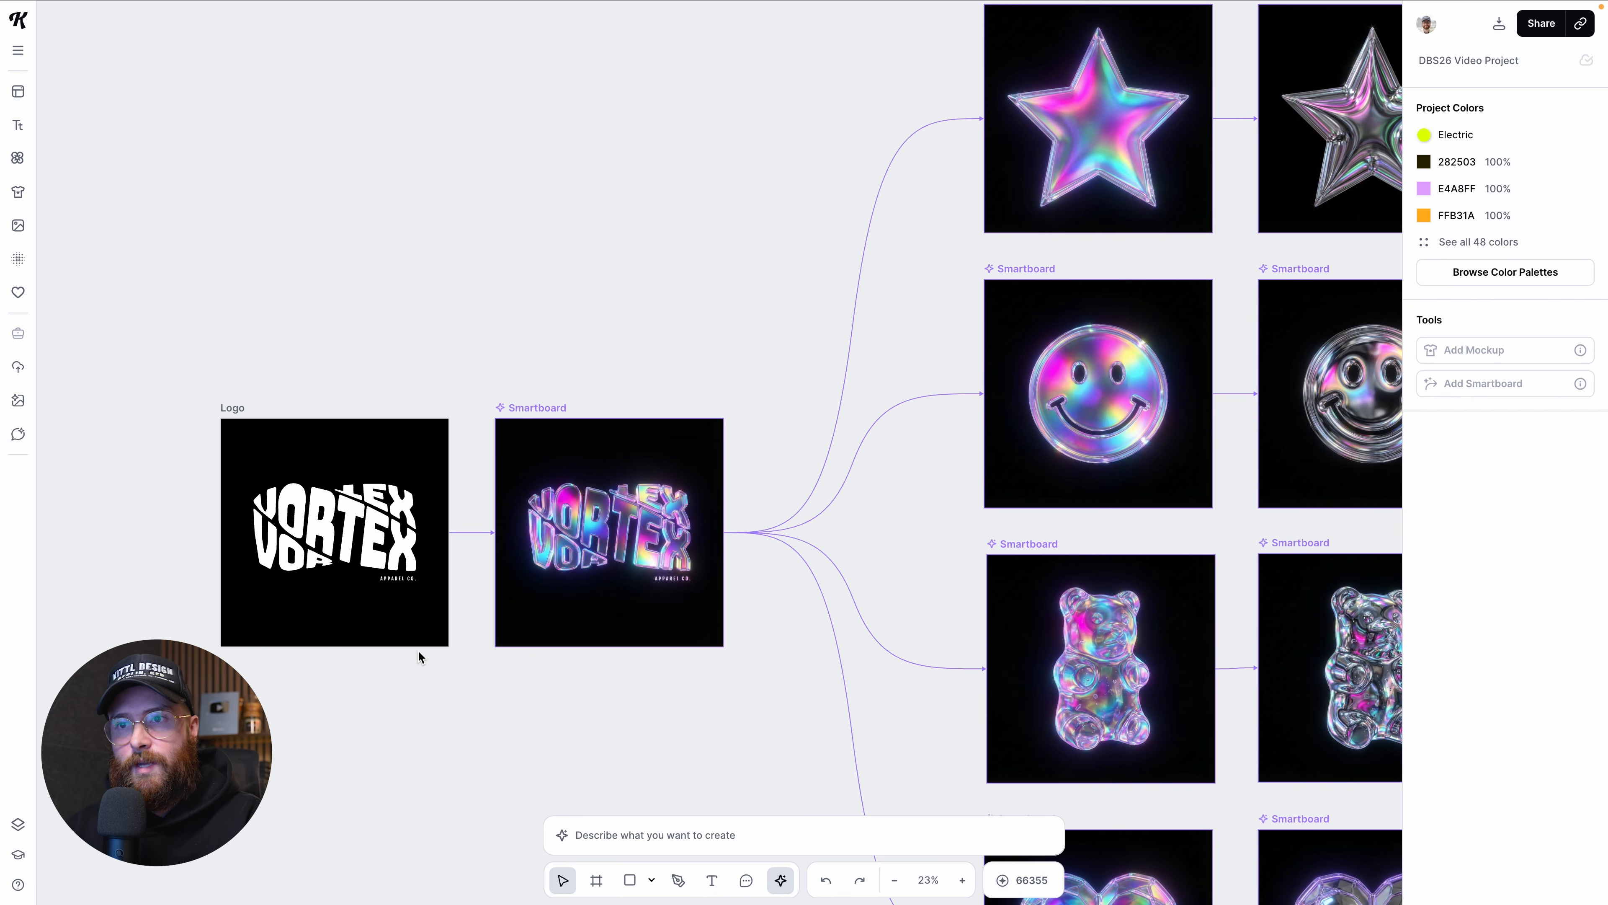
click(529, 408)
scroll(552, 500, down, 1)
scroll(552, 501, up, 3)
scroll(552, 501, down, 1)
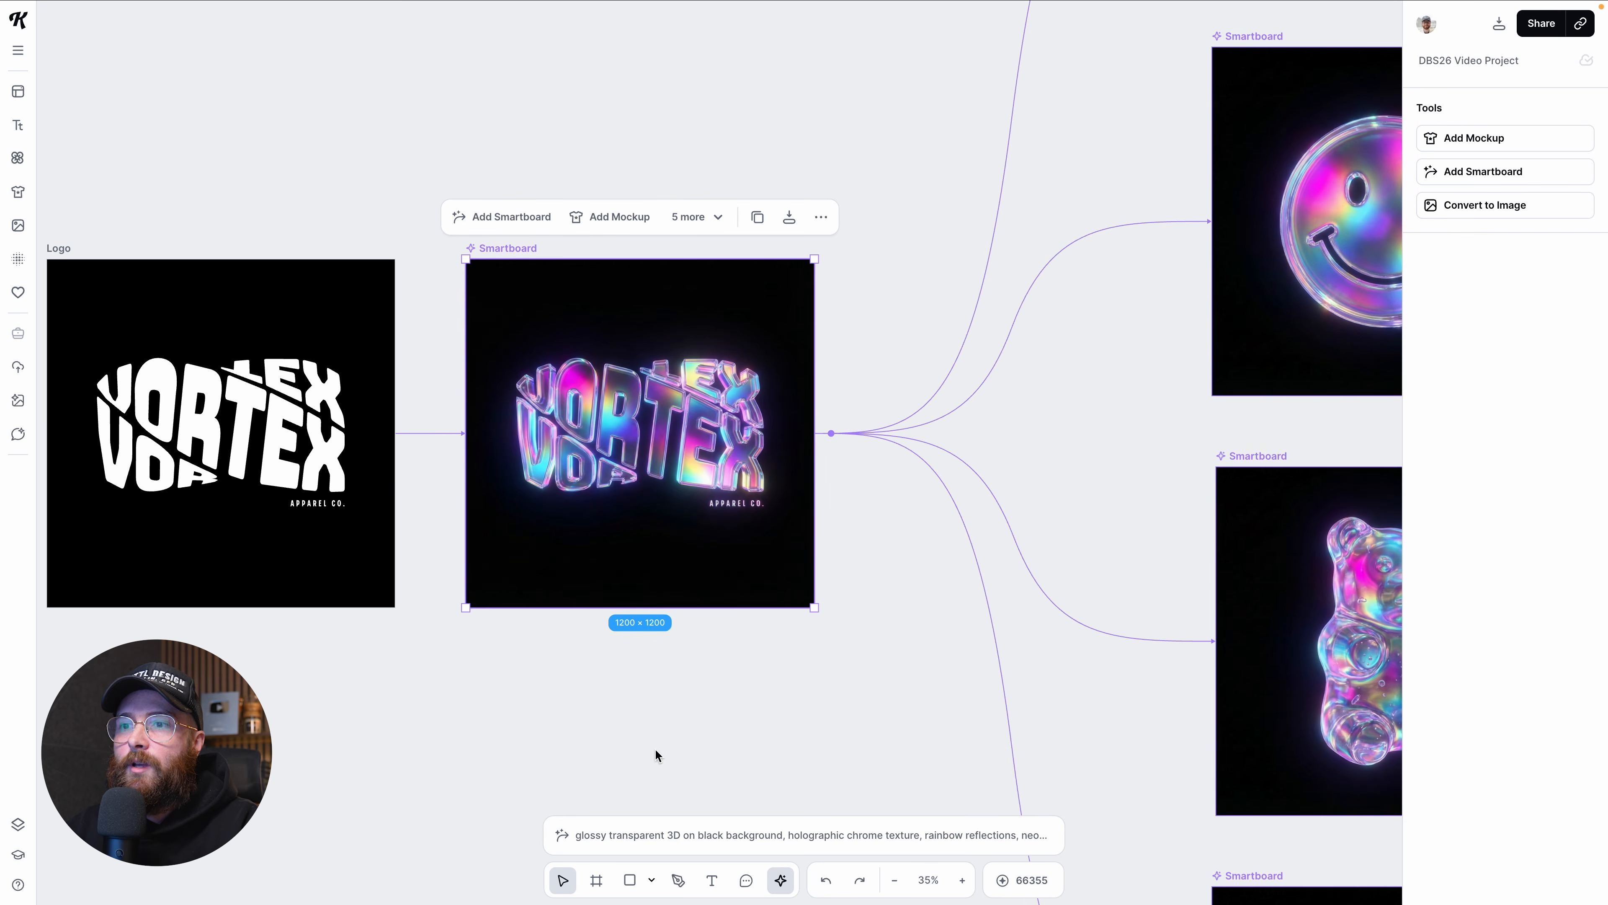
click(608, 834)
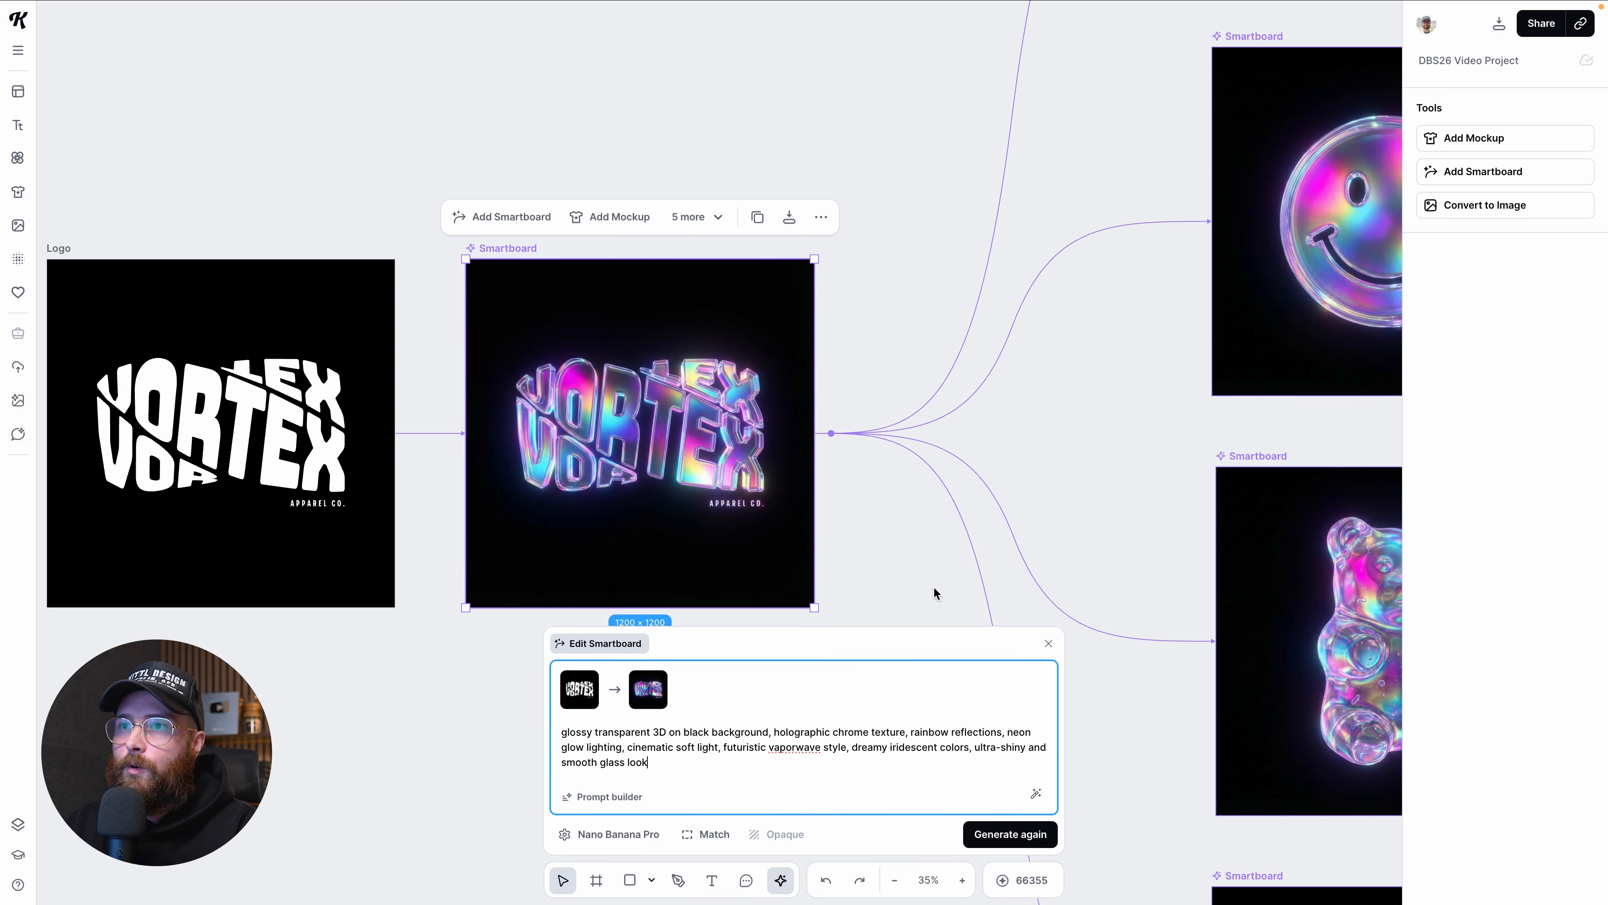
click(1049, 643)
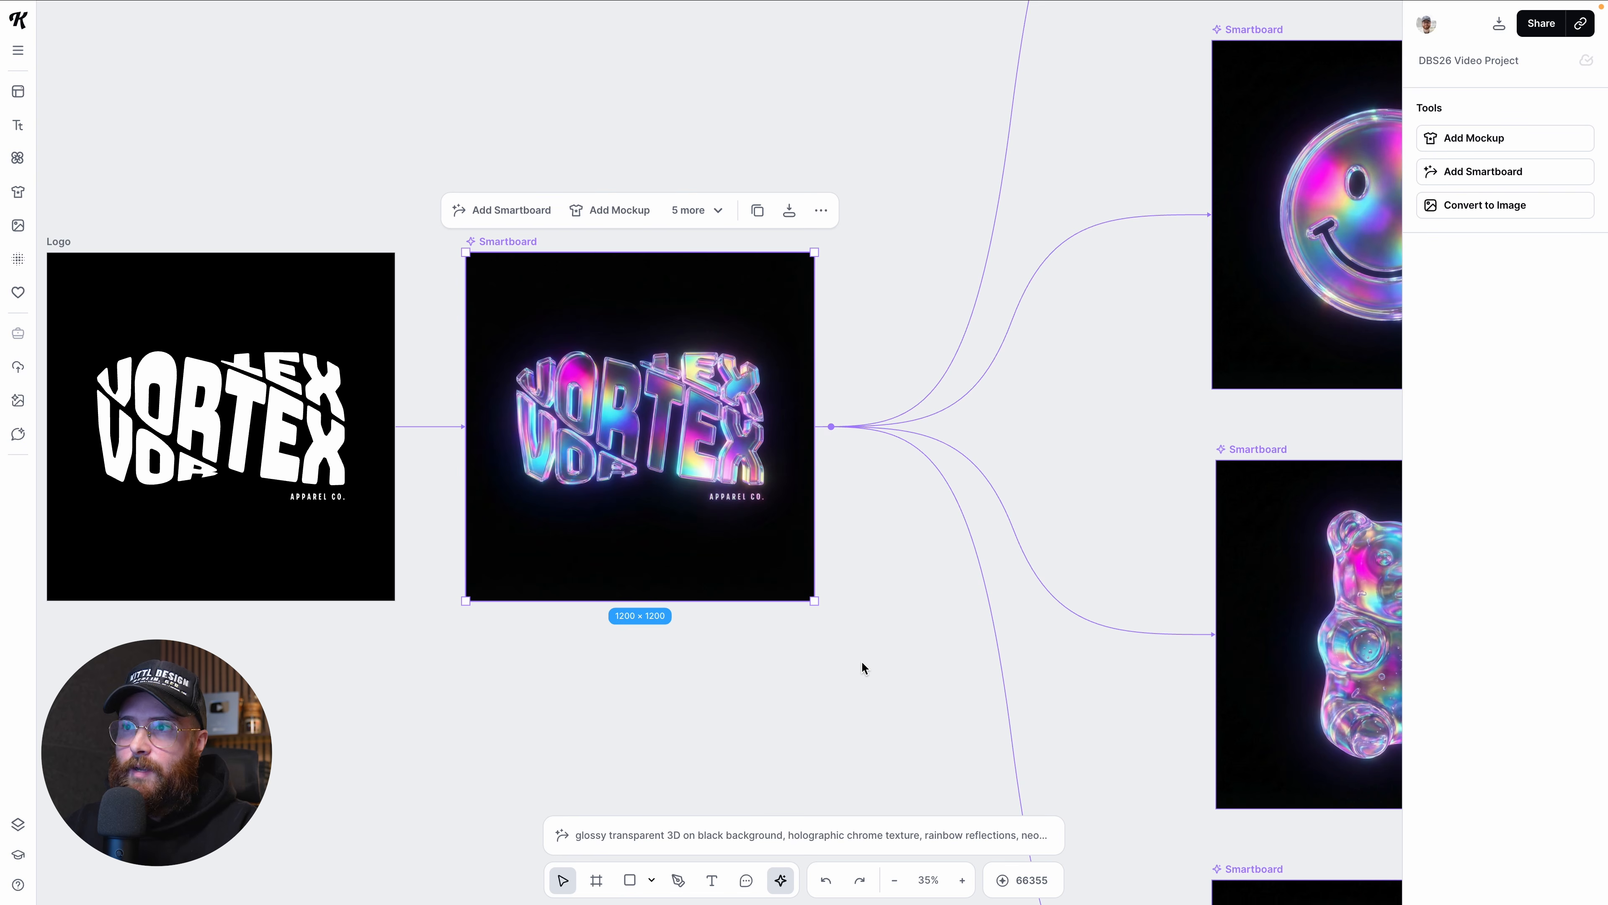
Step: Examine the star, smiley, gummy bear and heart Smartboards that branch off the Vortex Smartboard
scroll(860, 660, down, 3)
scroll(861, 660, down, 5)
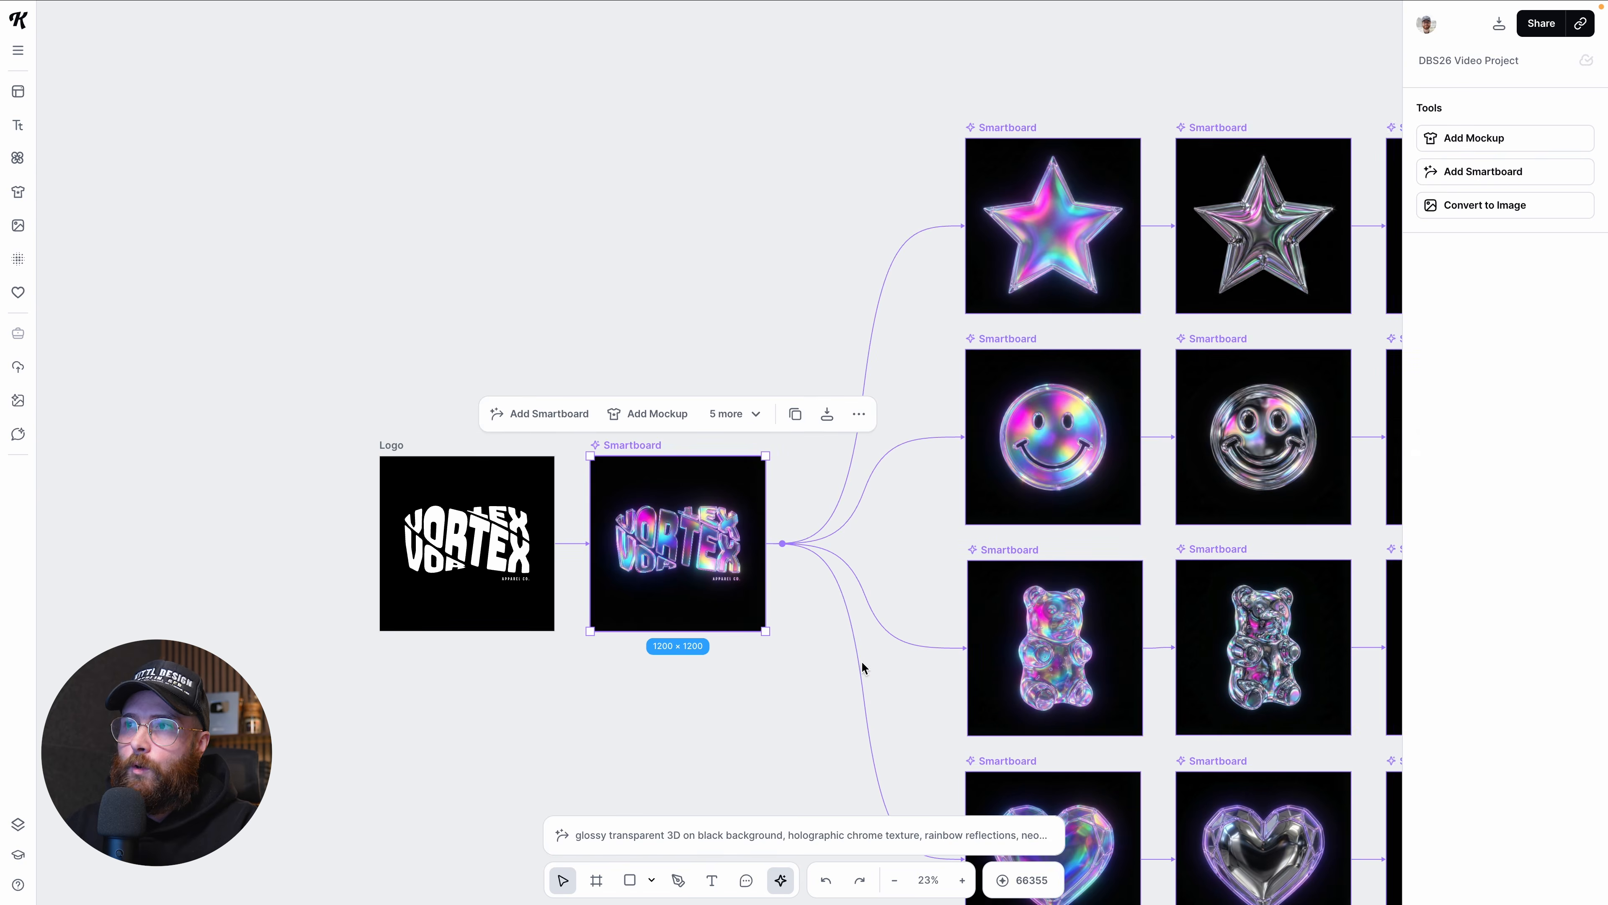
scroll(861, 662, right, 4)
scroll(861, 661, down, 1)
scroll(861, 661, down, 1)
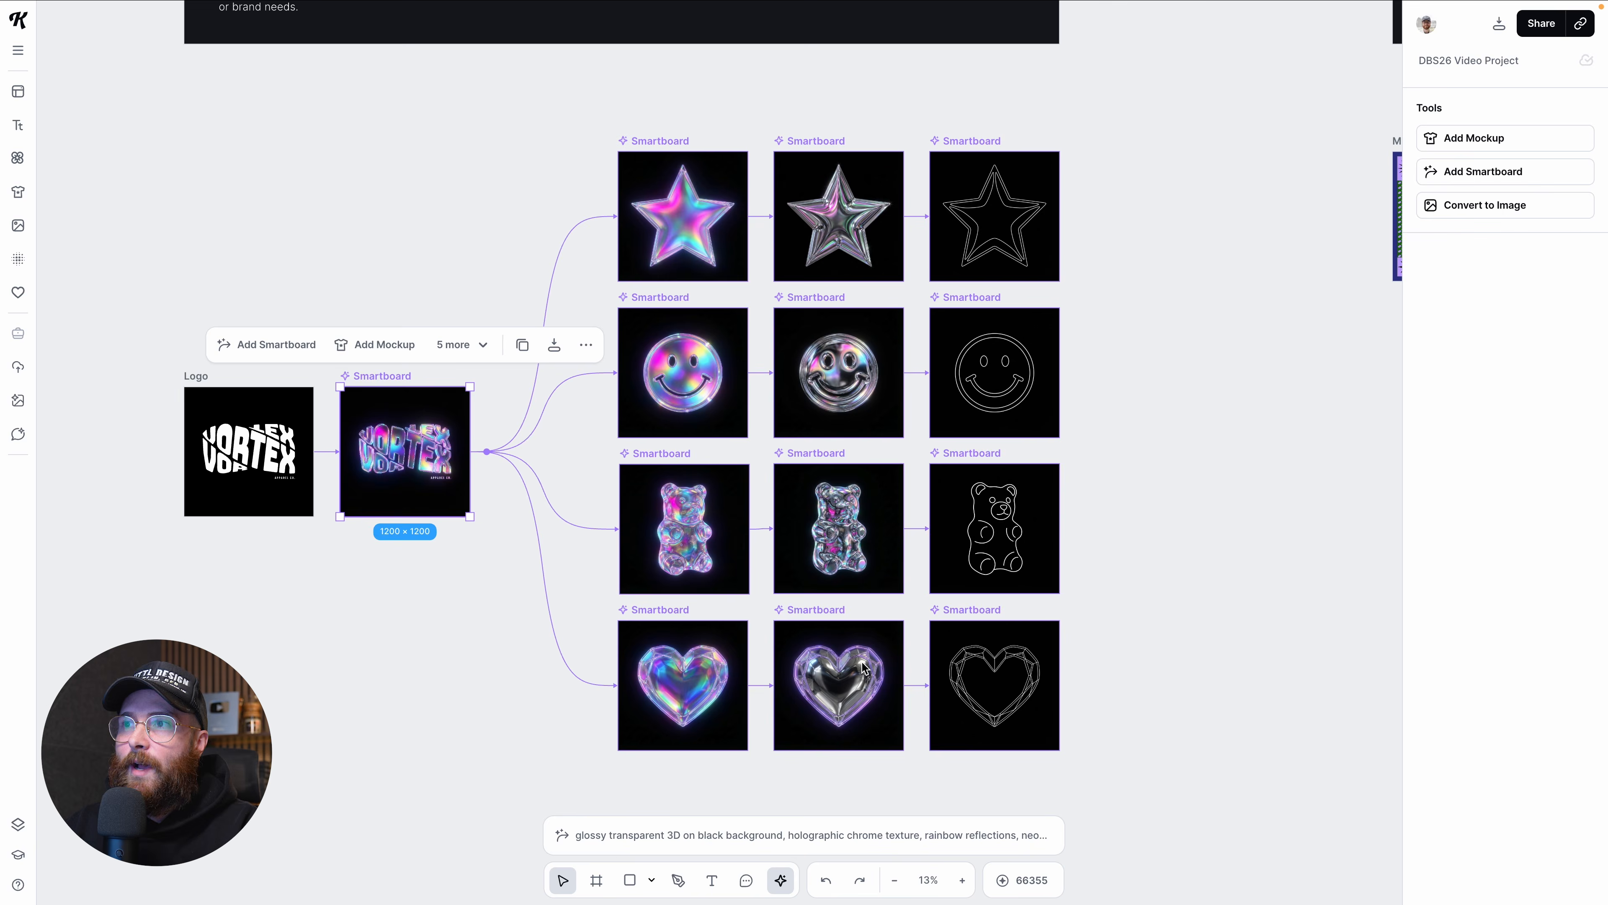
scroll(861, 661, up, 1)
scroll(864, 667, up, 1)
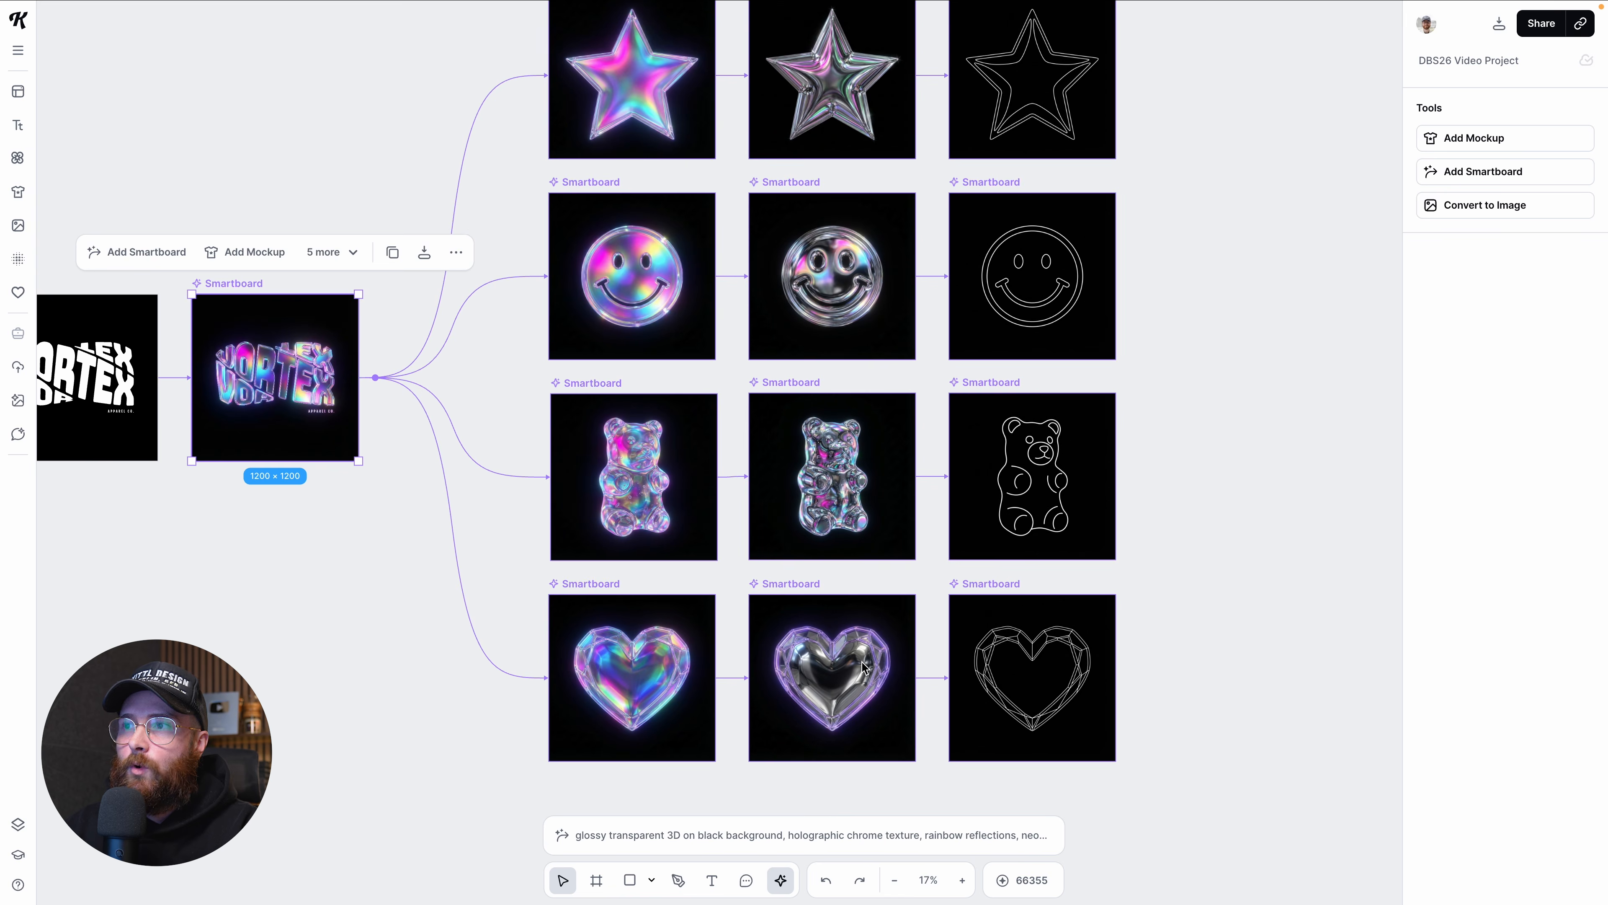
scroll(864, 666, down, 1)
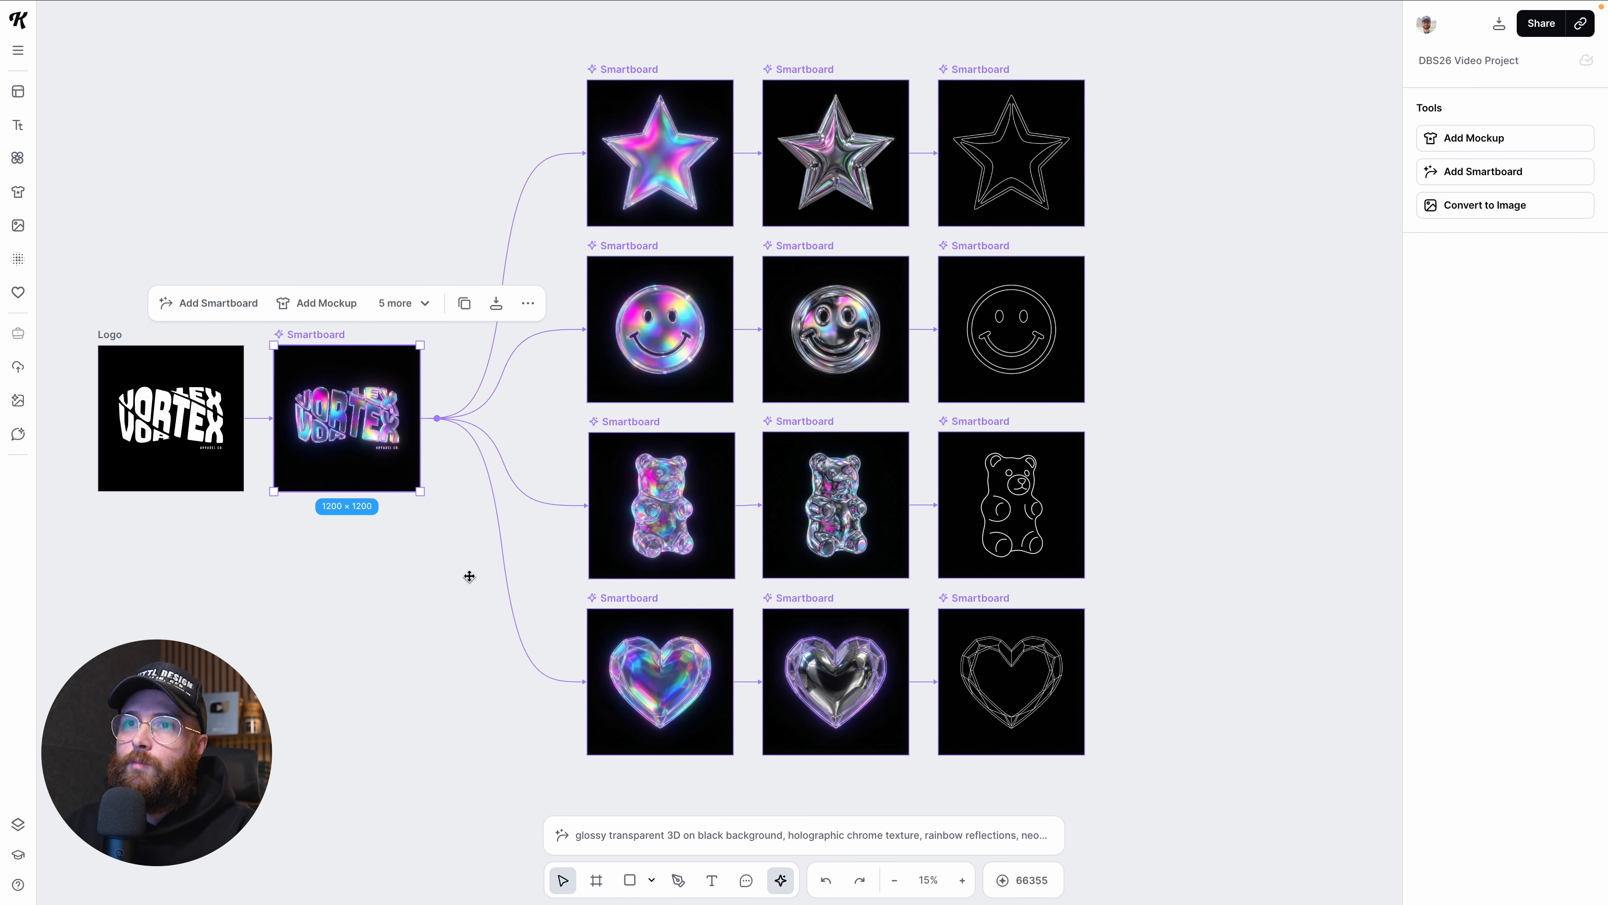
Step: Review the prompts of the holographic star, smiley and gummy bear Smartboards
click(631, 72)
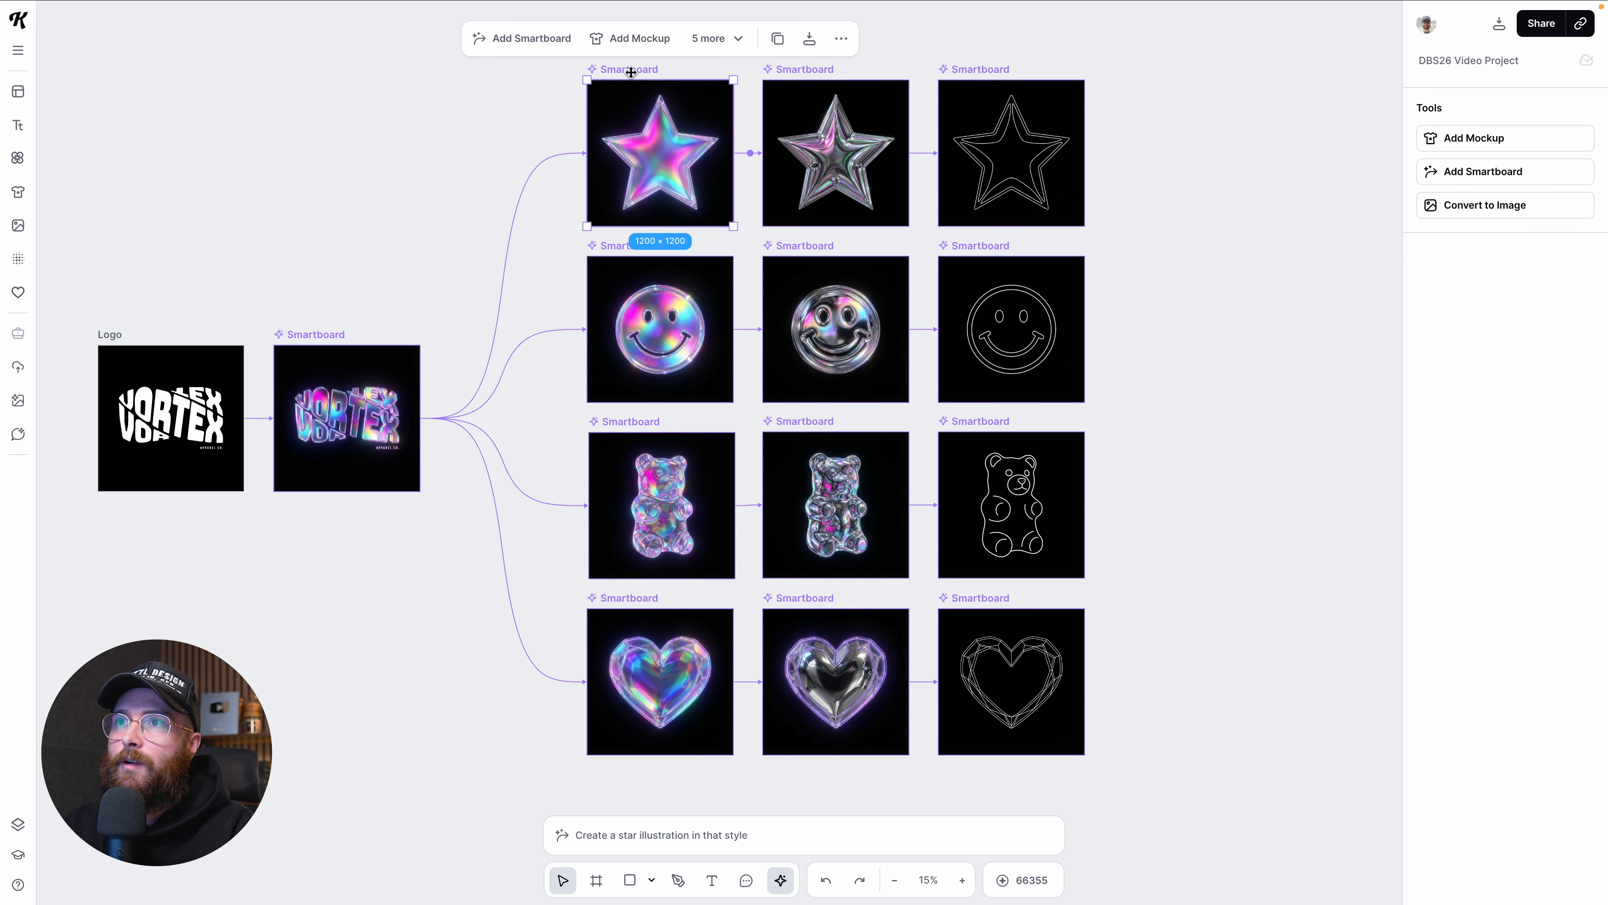
click(672, 835)
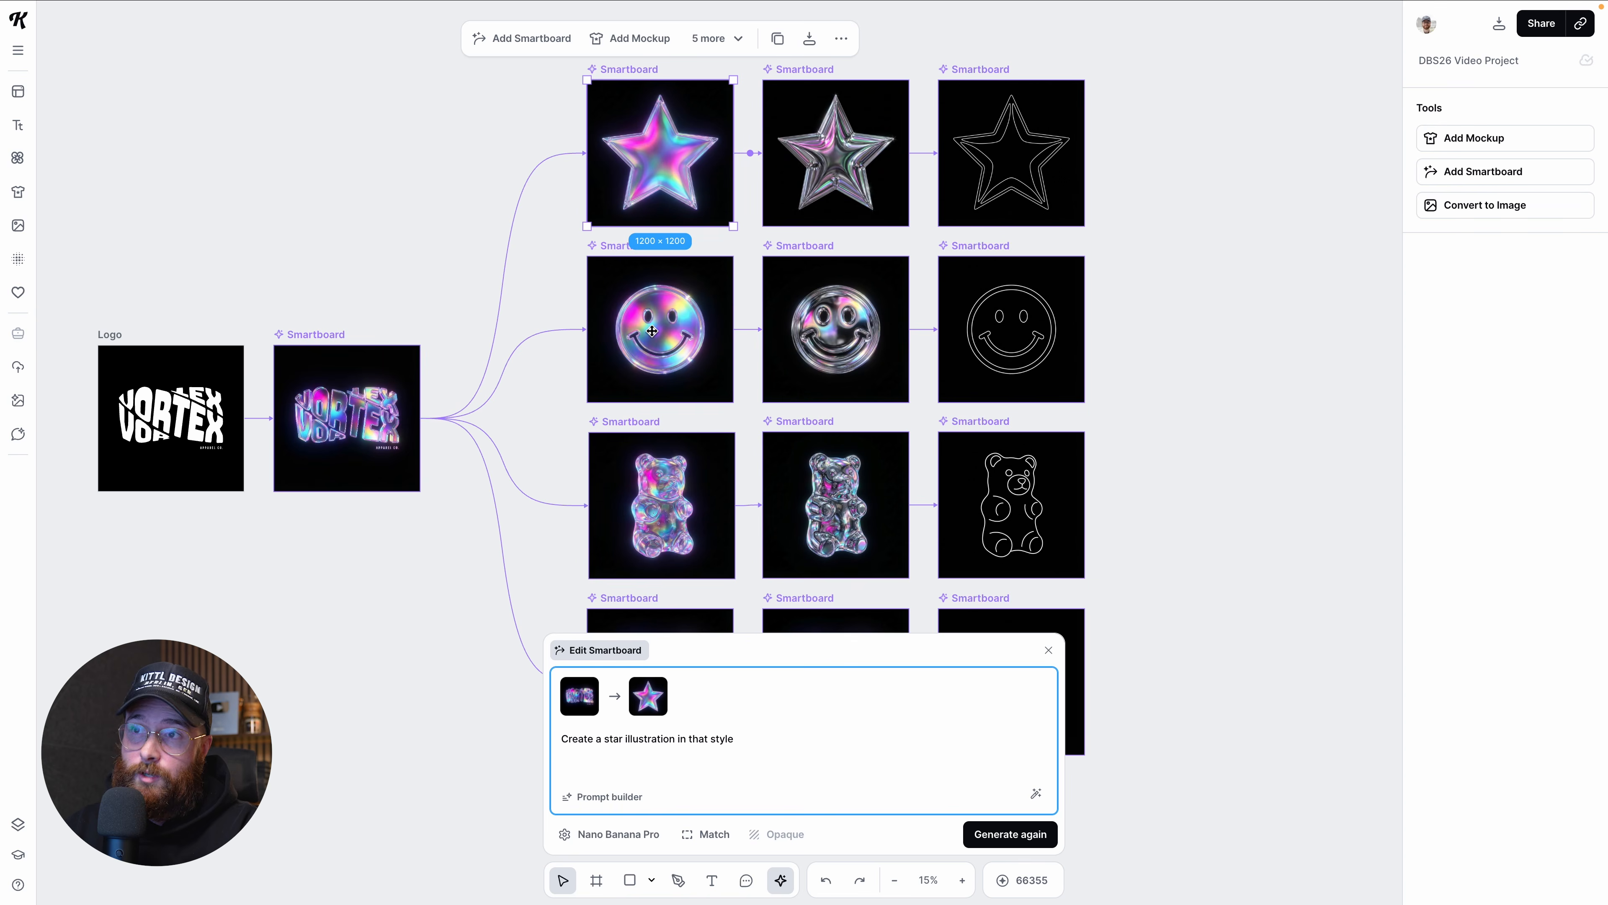
click(624, 248)
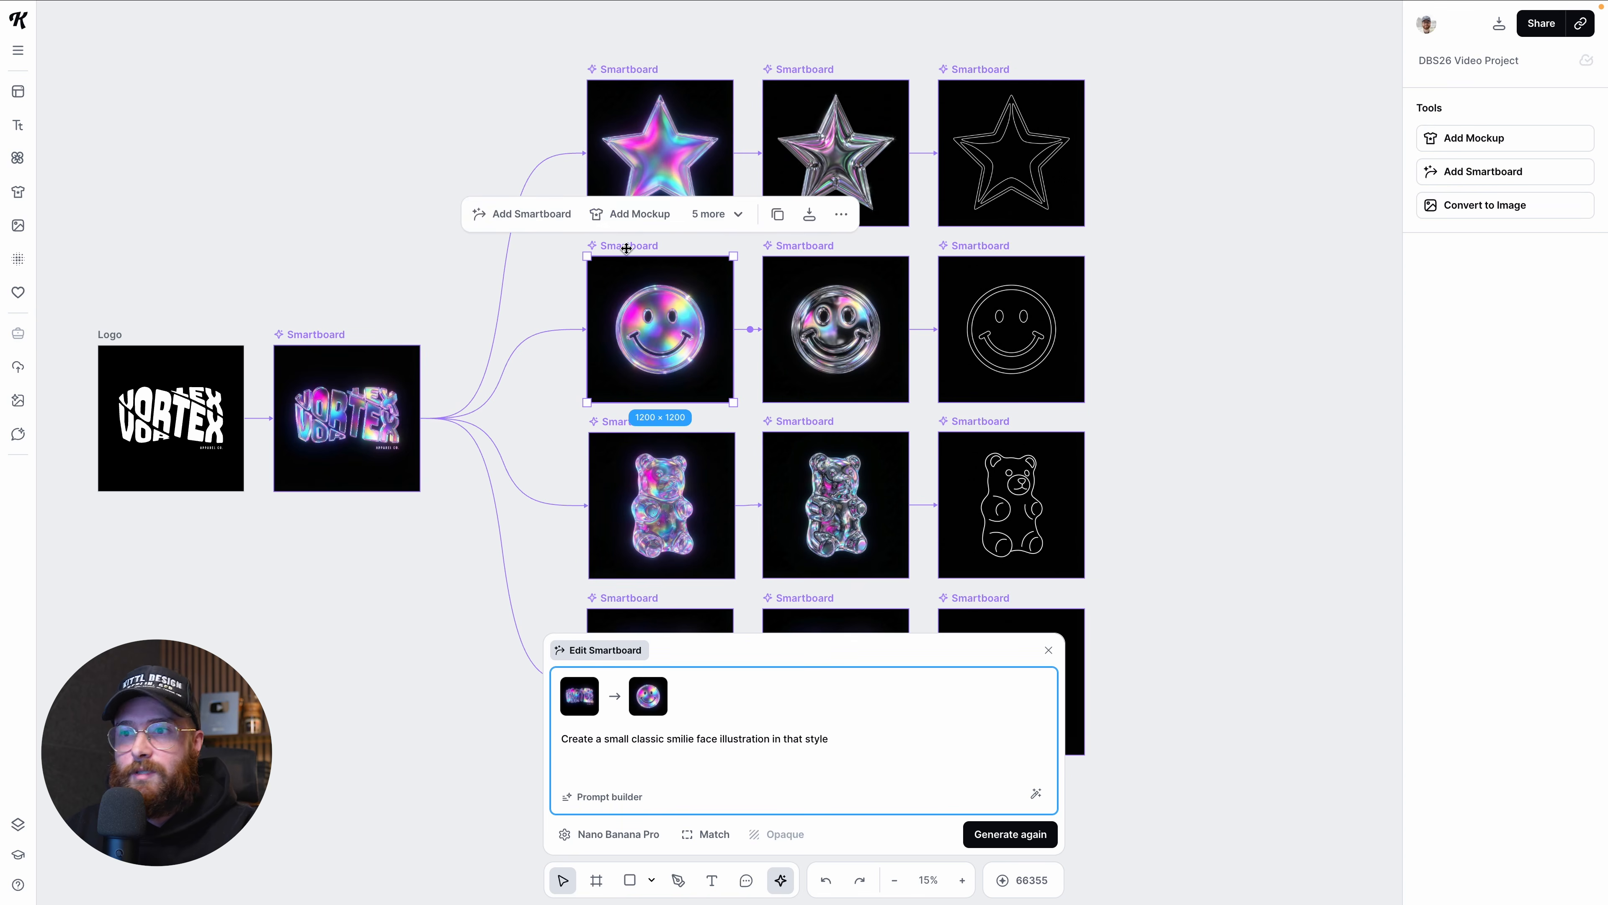
scroll(665, 439, down, 2)
scroll(665, 438, down, 3)
click(621, 303)
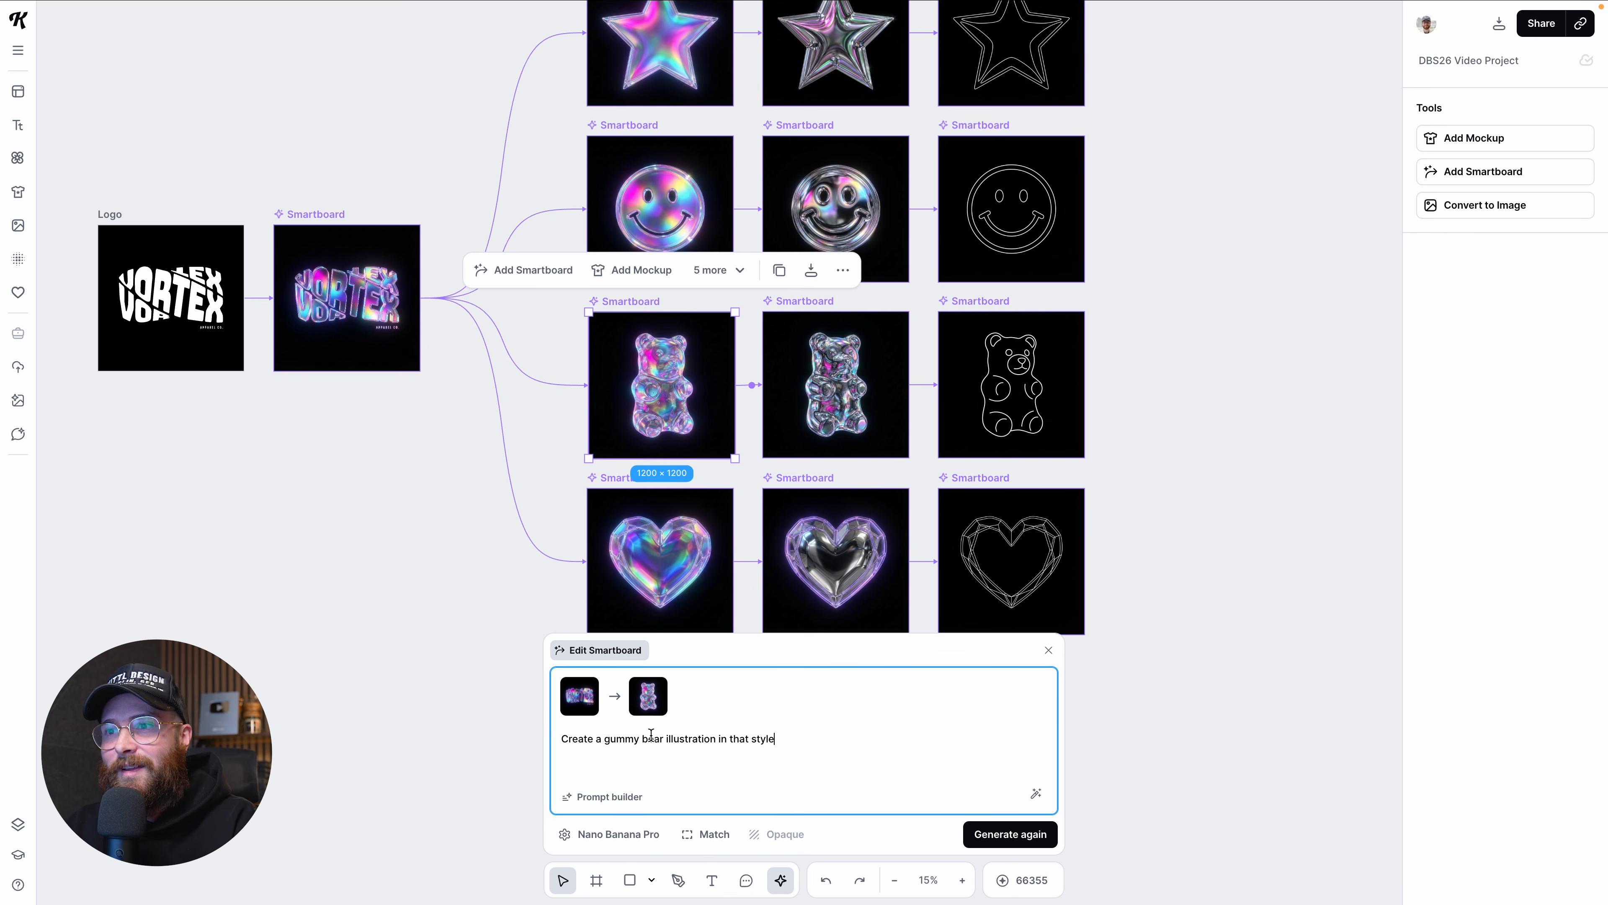
Step: Review the prompts of the chrome and outline versions of the gummy bear Smartboard
scroll(675, 483, up, 4)
scroll(777, 460, down, 3)
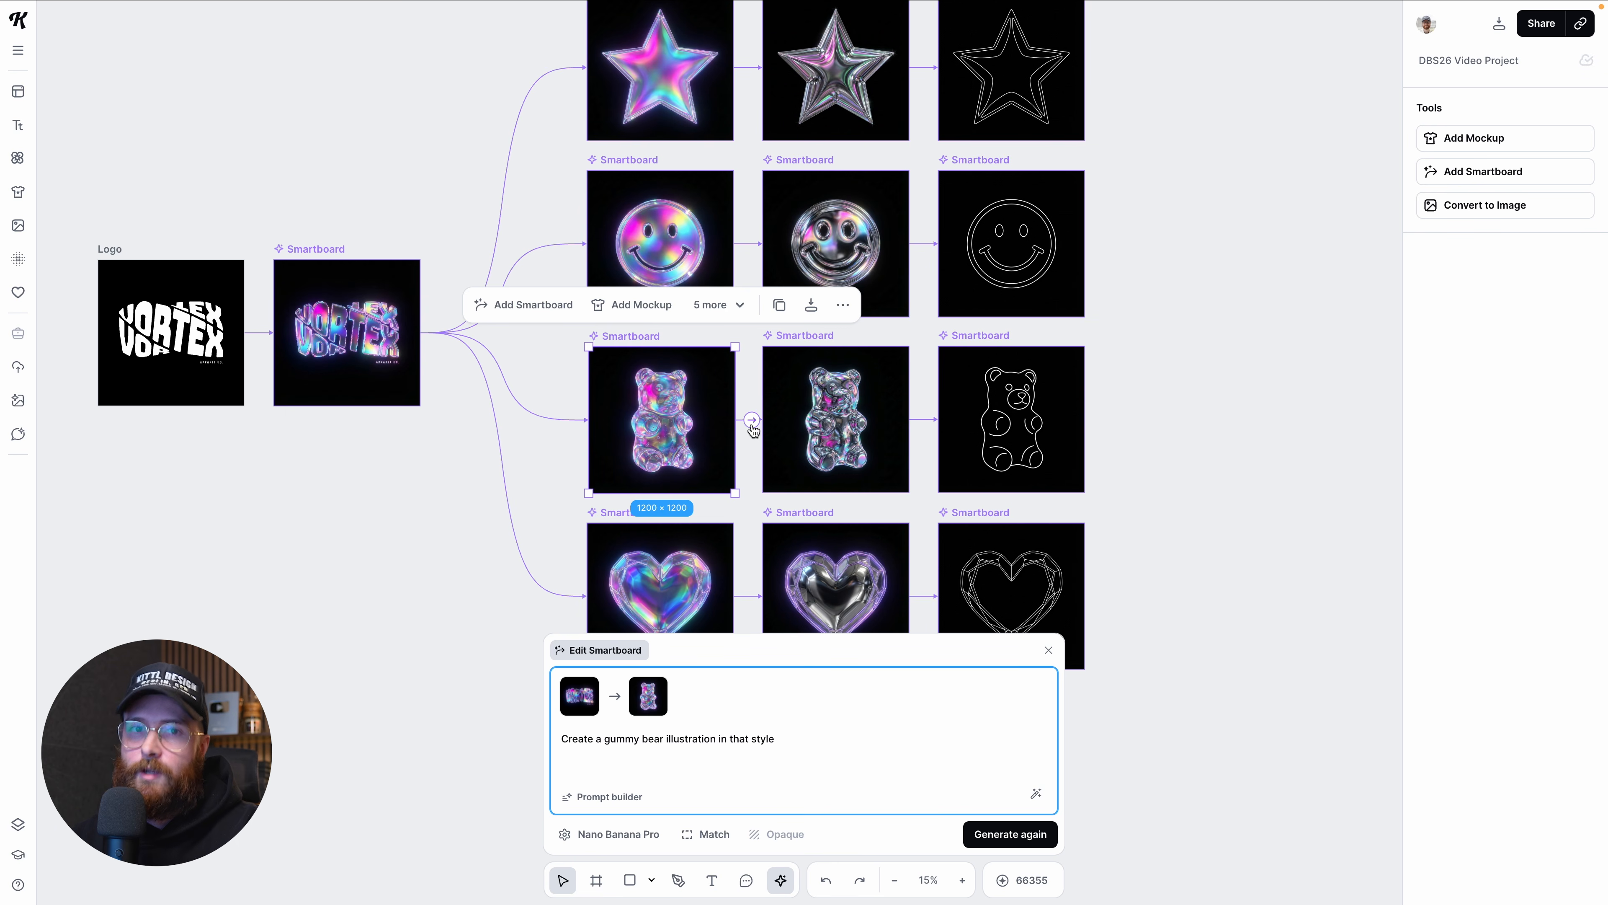
click(804, 345)
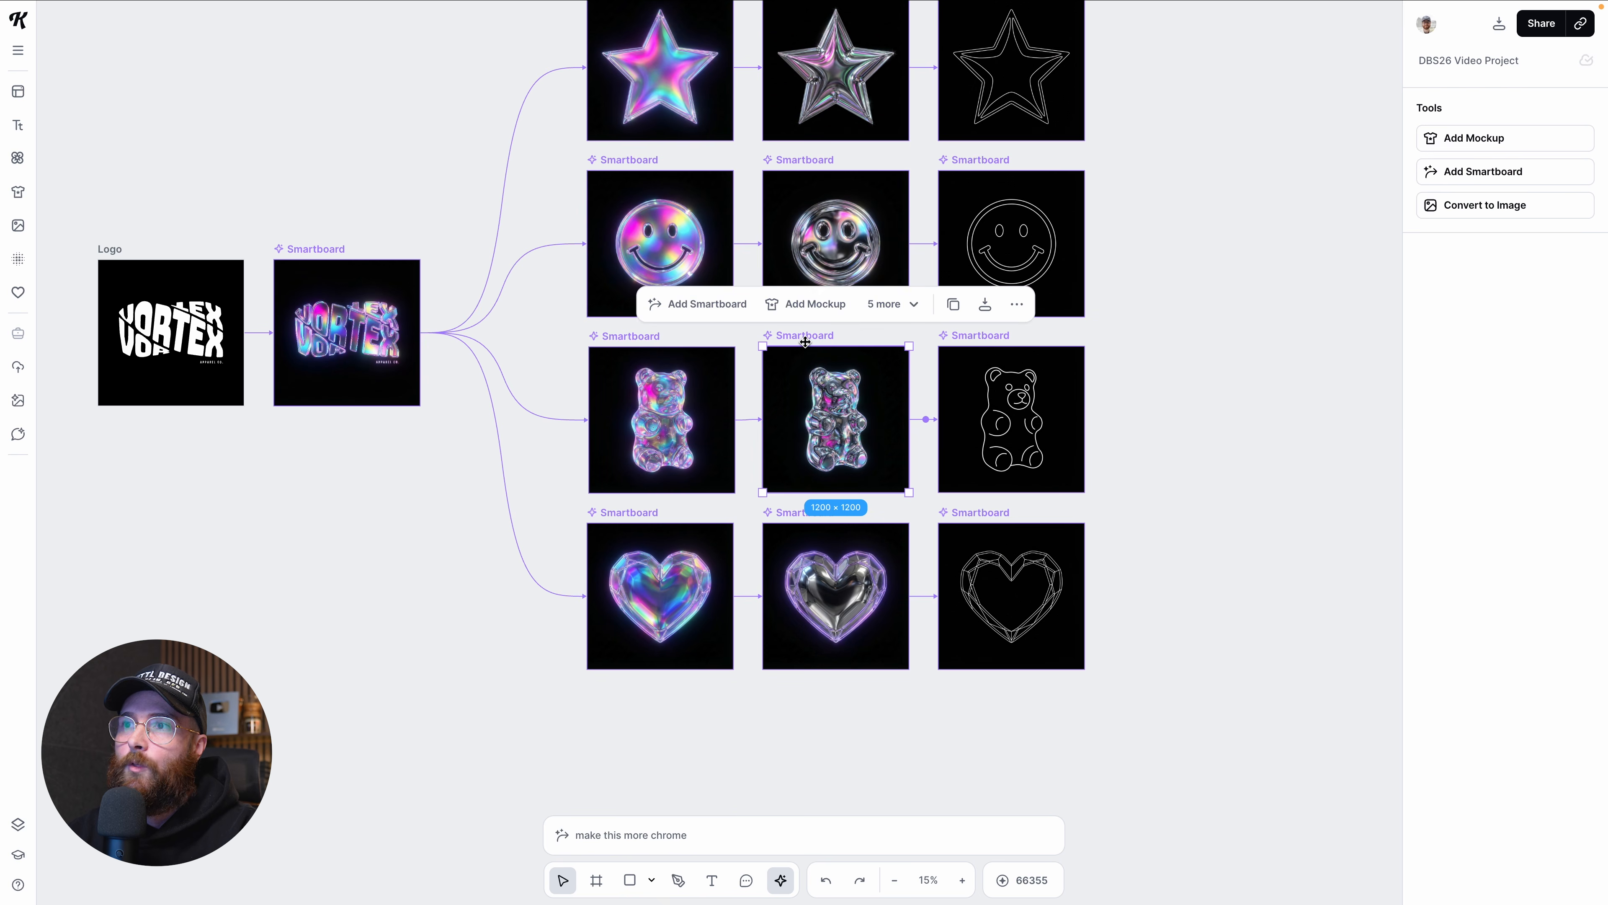
click(738, 840)
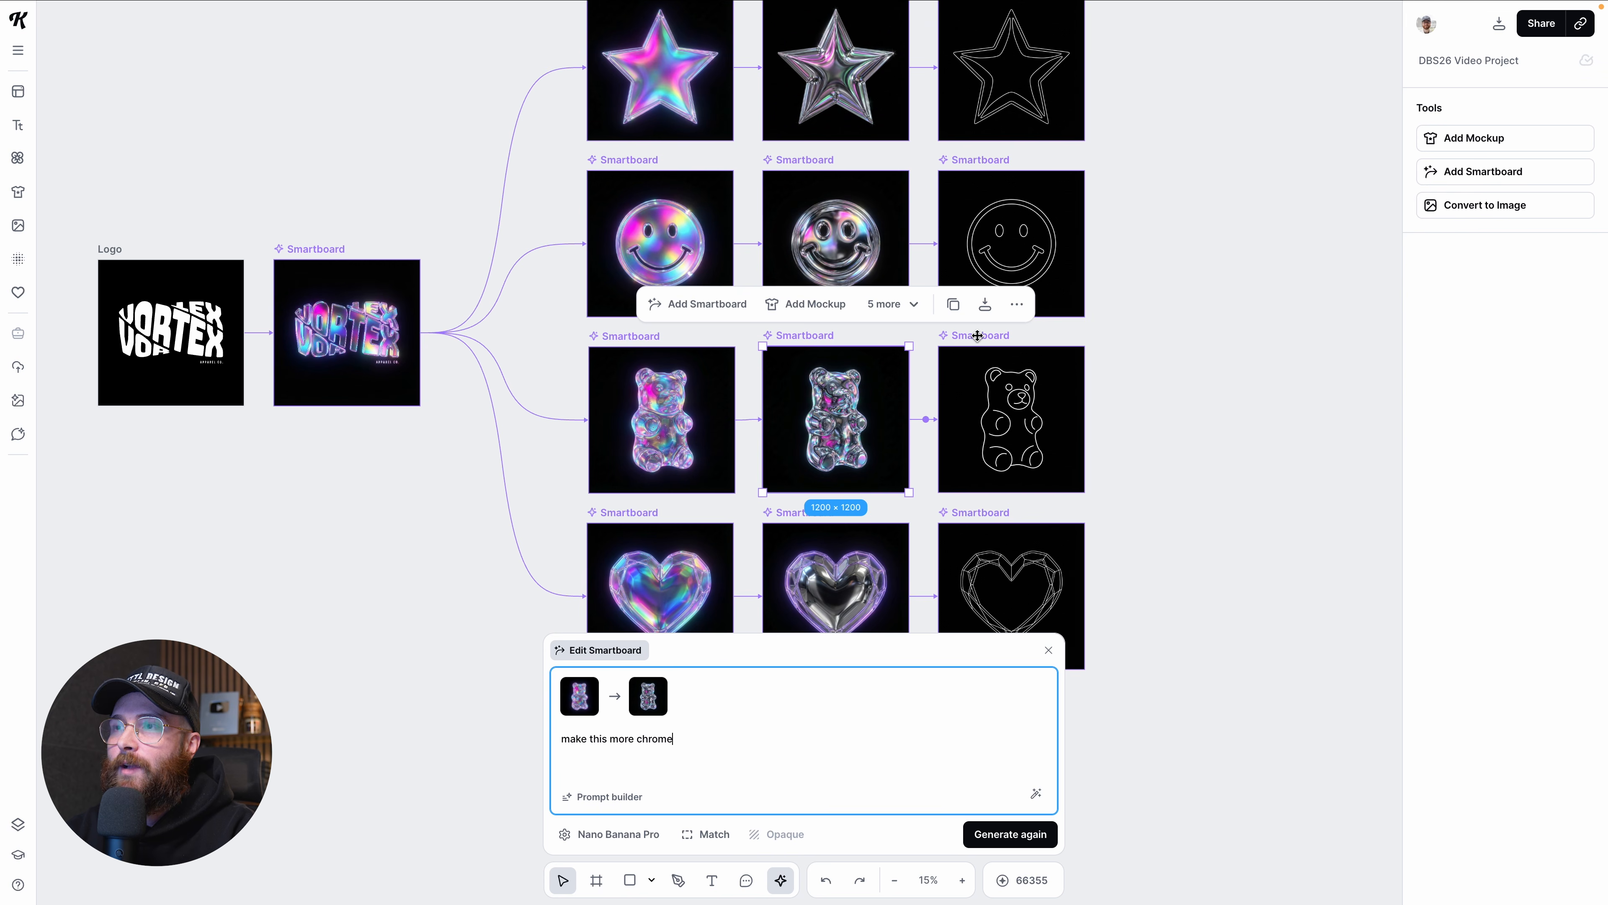
click(977, 335)
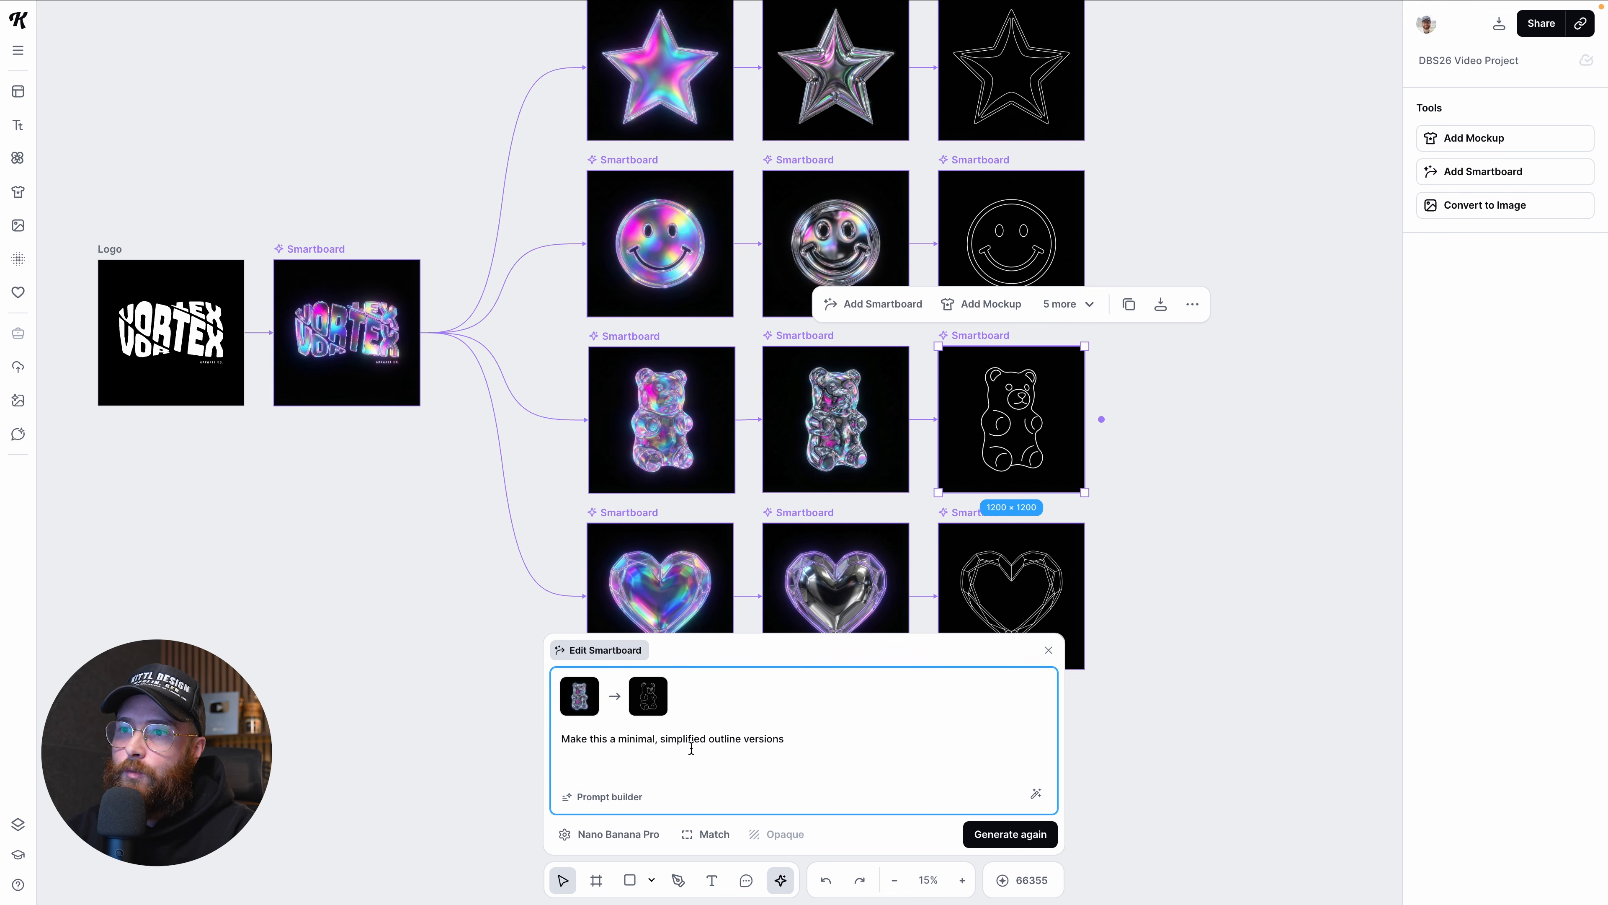
scroll(621, 405, down, 3)
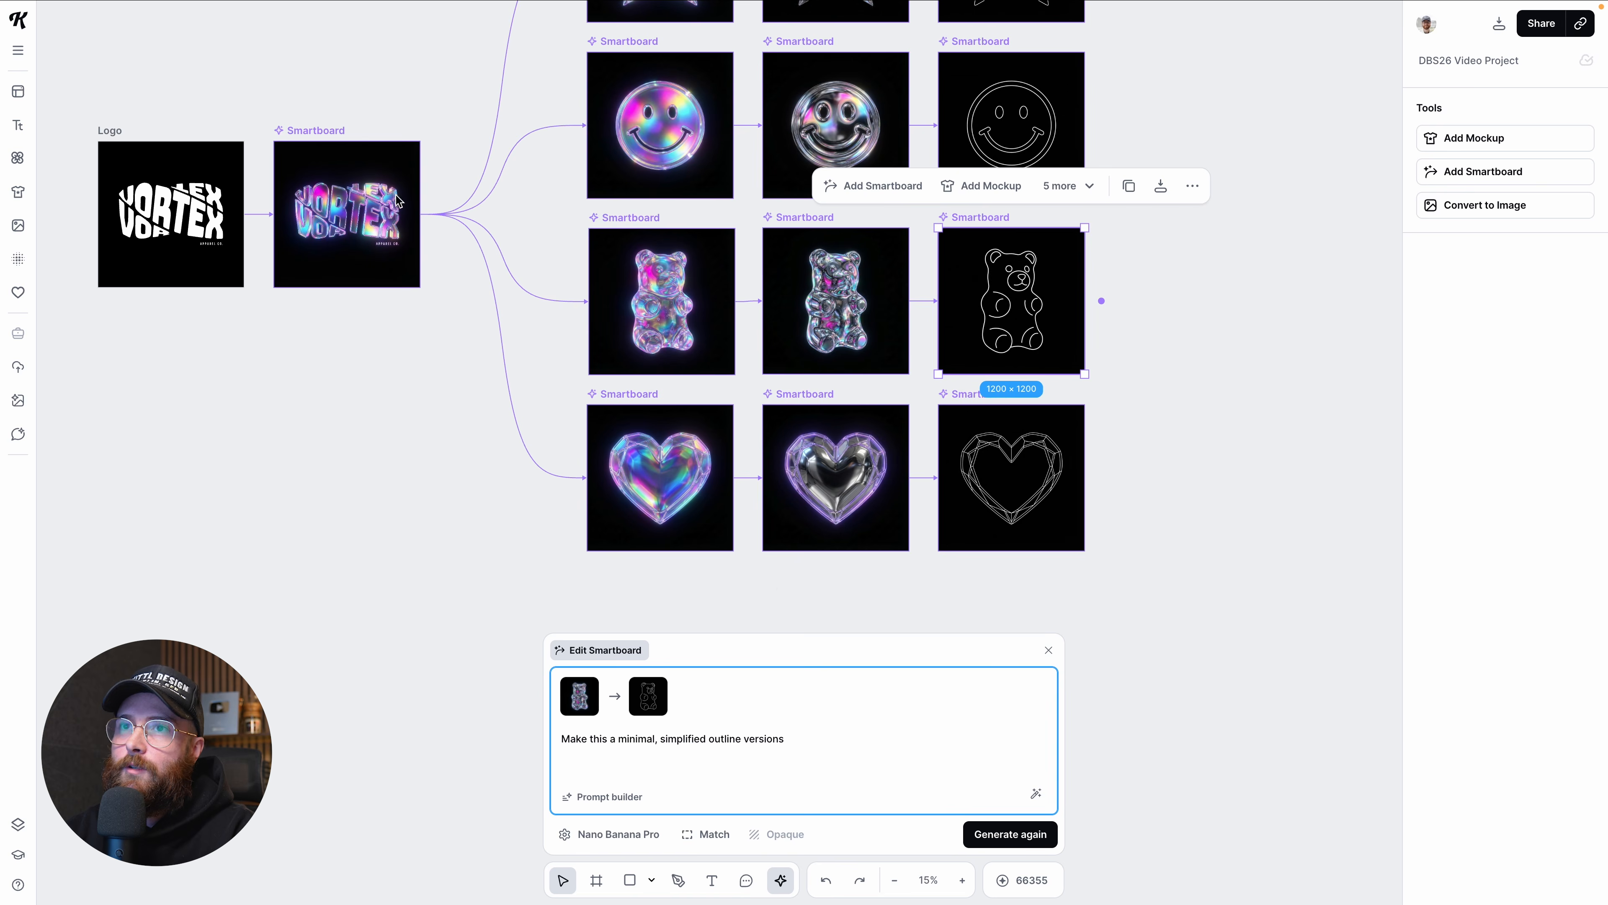
Step: Link a new AI image Smartboard to the holographic Vortex Smartboard below the heart row, with the prompt "Create a sail boat illustration in the same style"
click(370, 186)
click(438, 219)
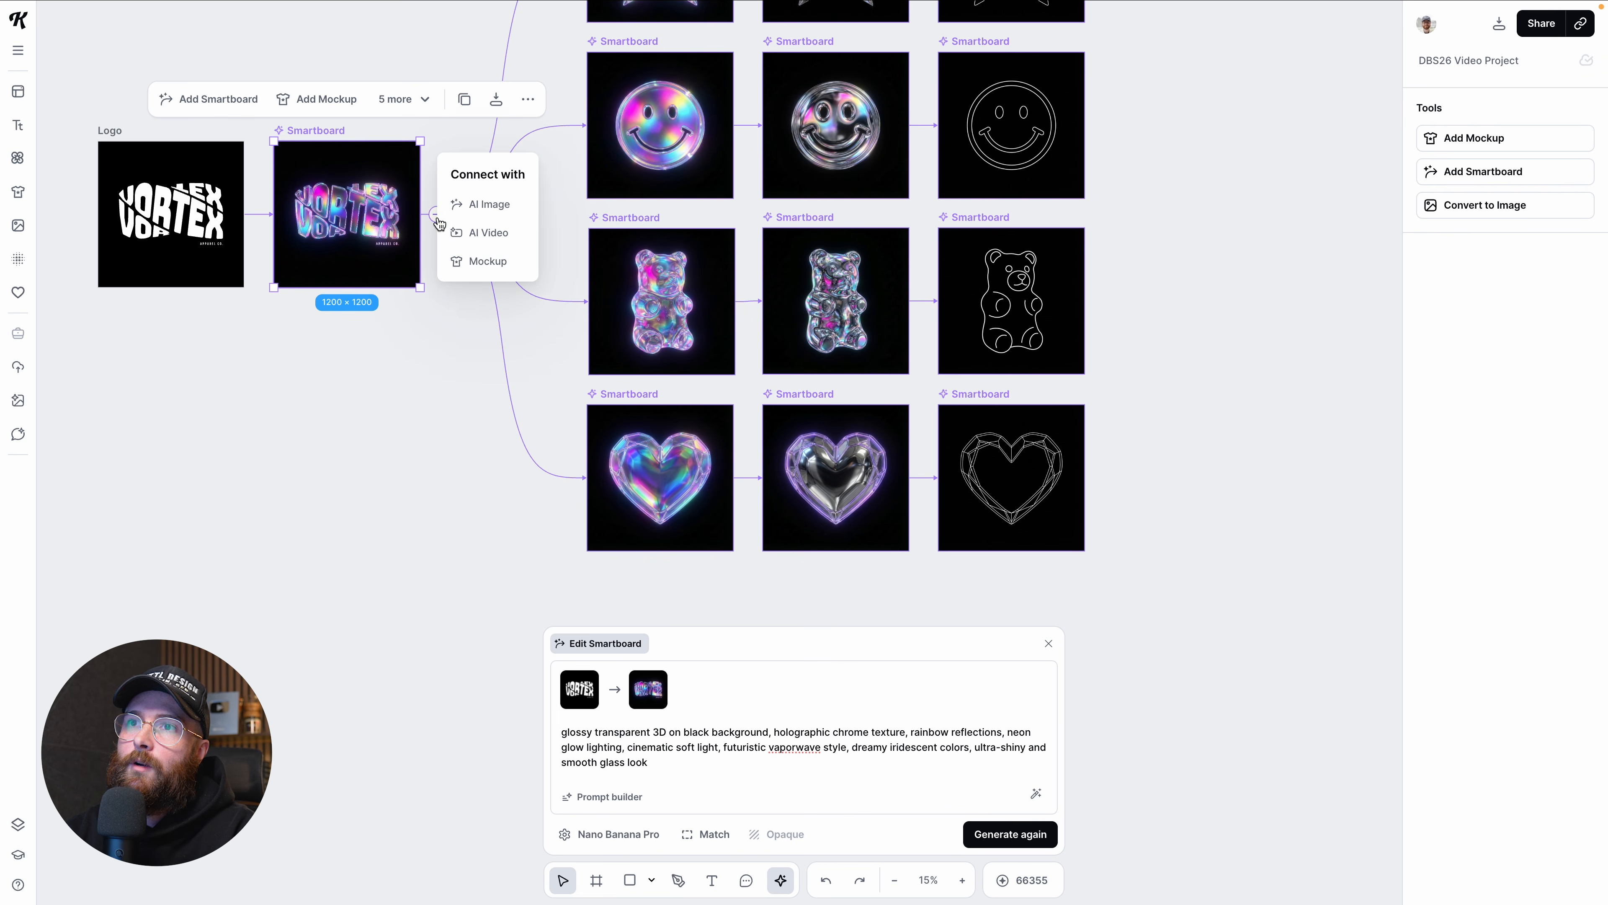
click(443, 288)
click(423, 203)
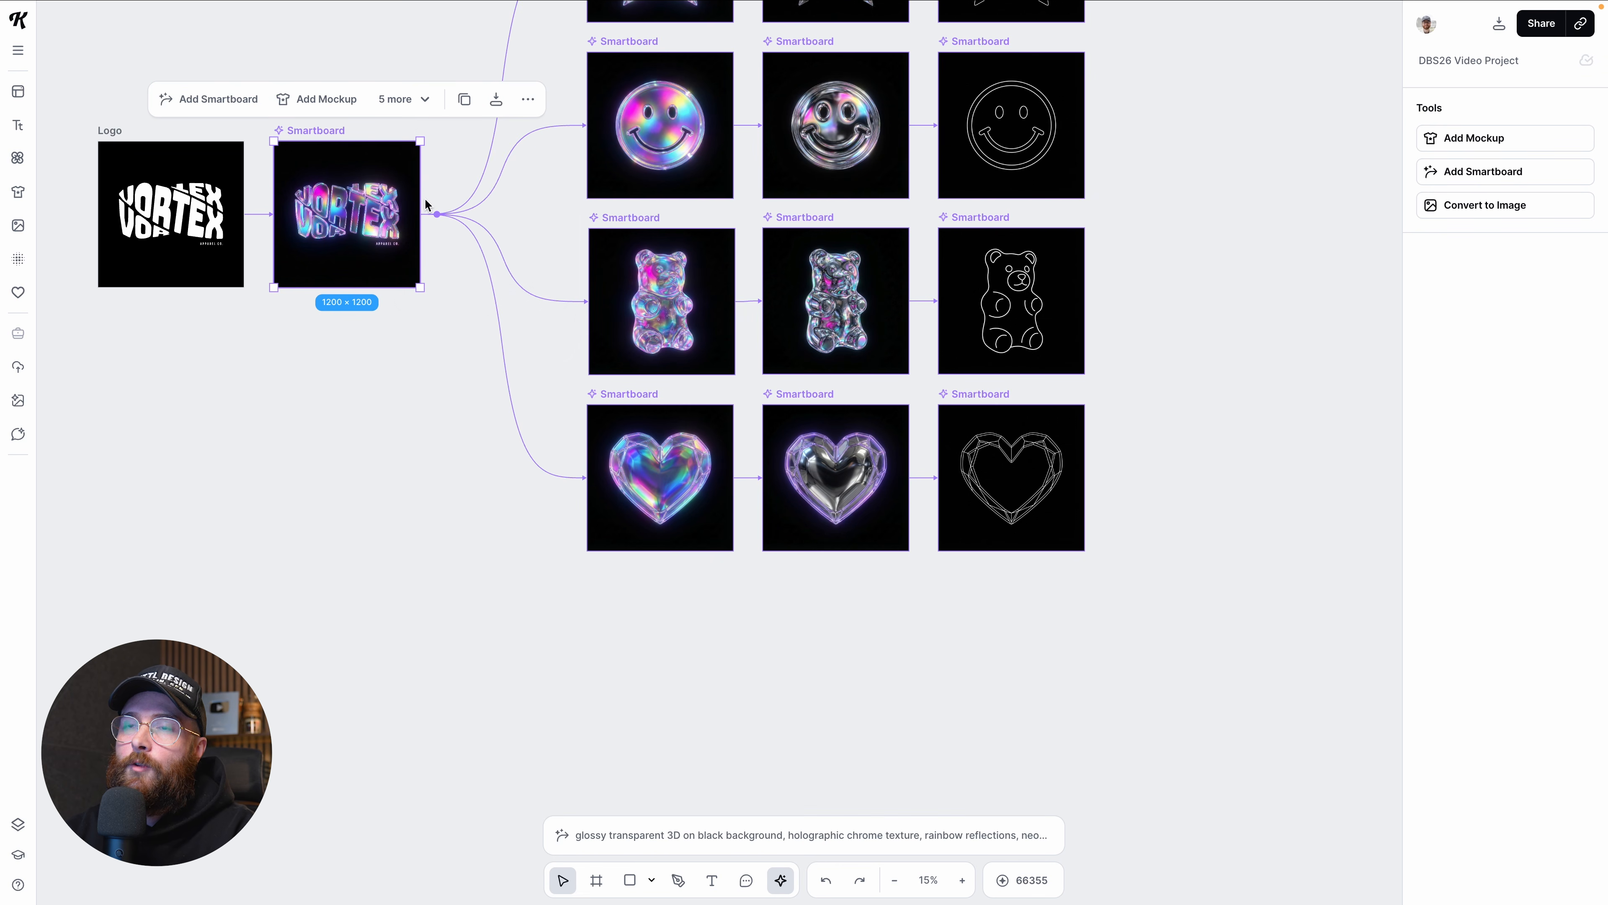
drag(438, 216, 447, 226)
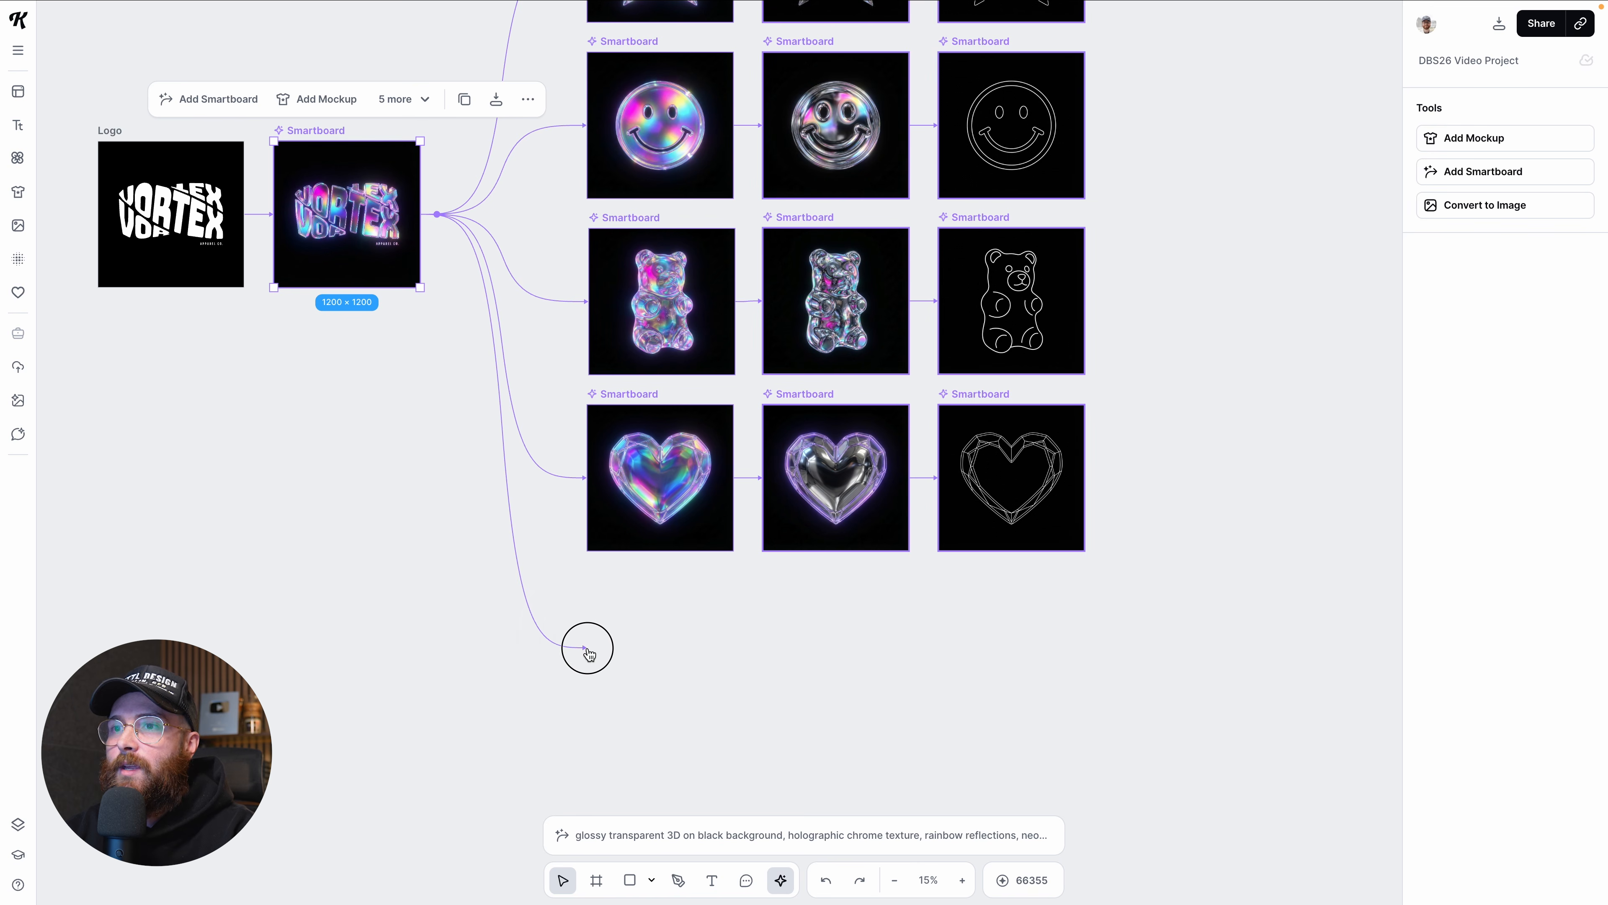
drag(587, 649, 588, 649)
click(617, 640)
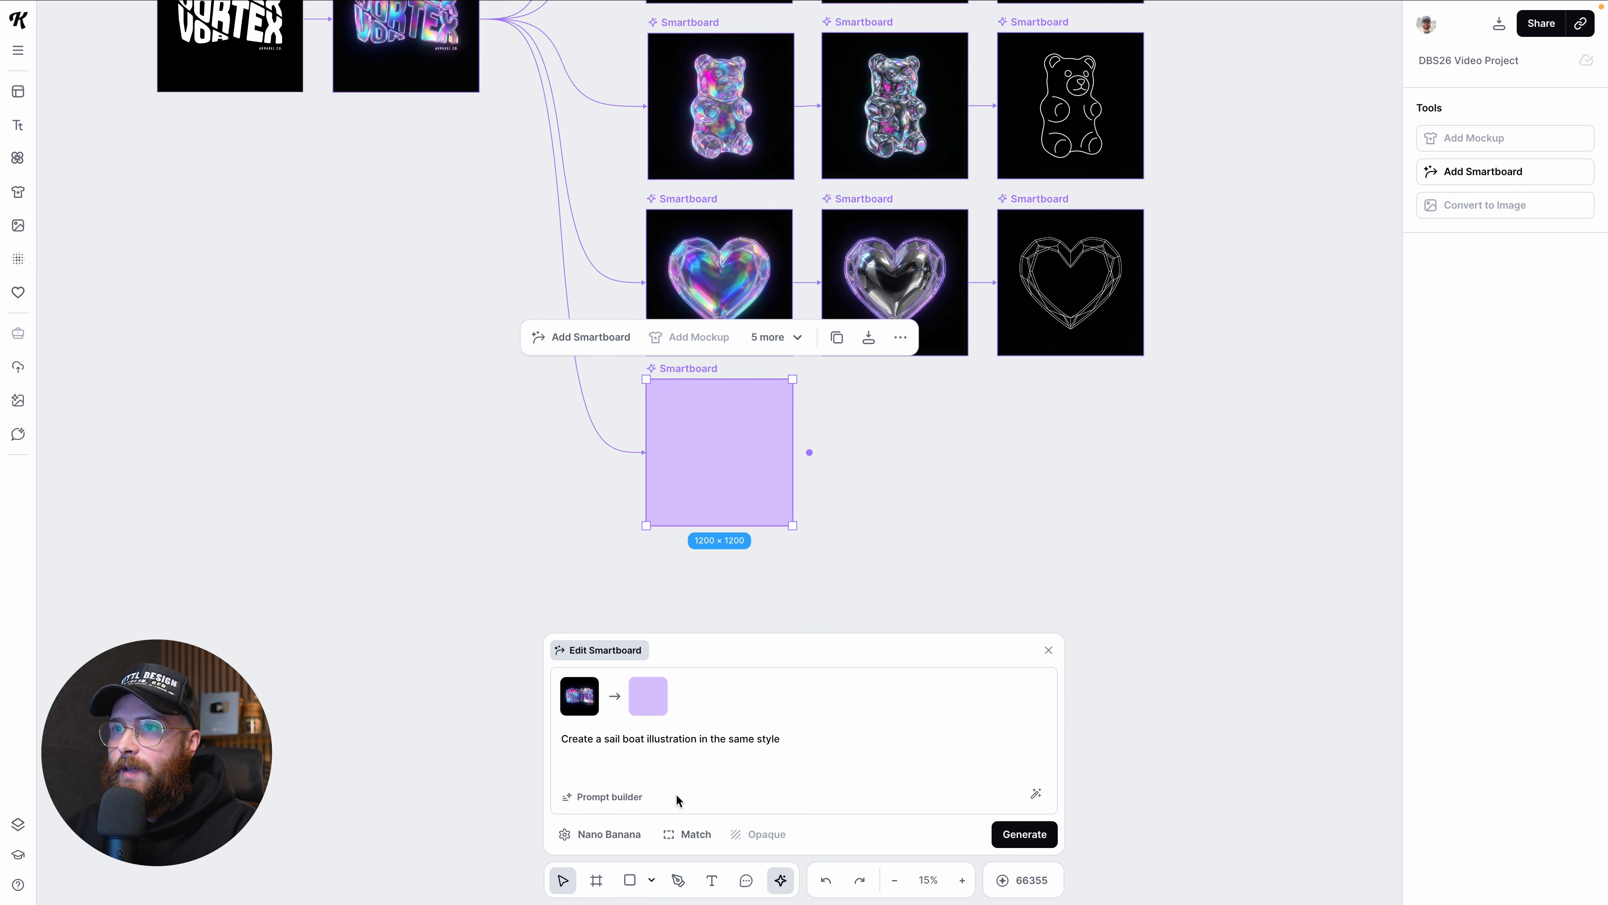
Step: Generate the sail boat illustration in the new Smartboard and inspect it alongside the heart row
click(1024, 834)
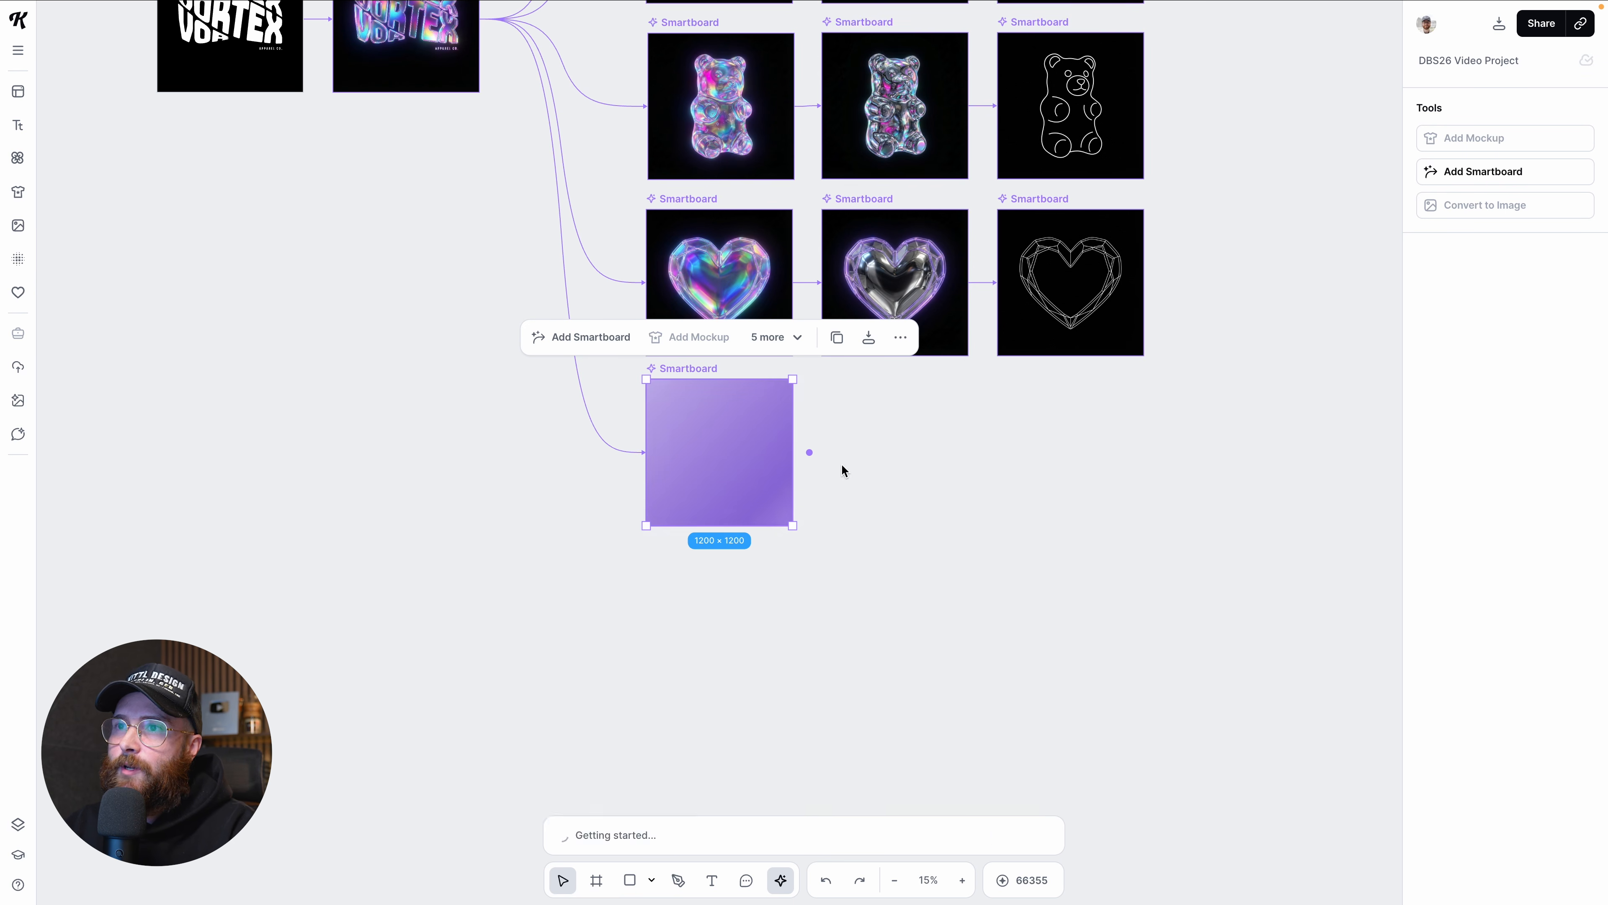
scroll(820, 610, up, 1)
ctrl+scroll(820, 609, up, 1)
ctrl+scroll(799, 605, up, 1)
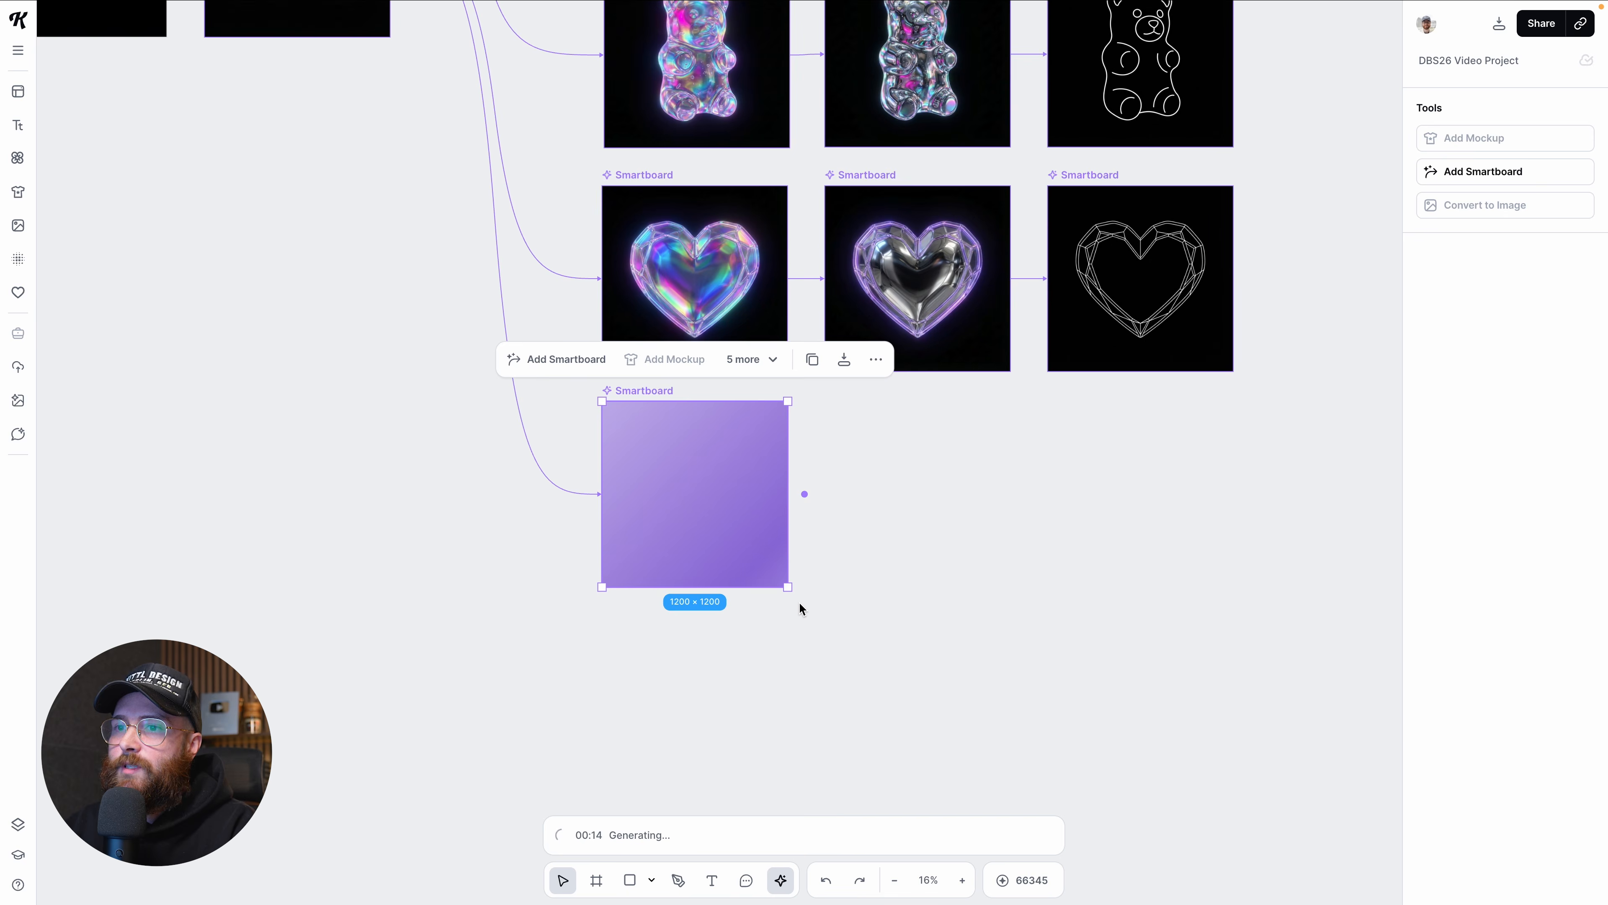
scroll(799, 605, up, 2)
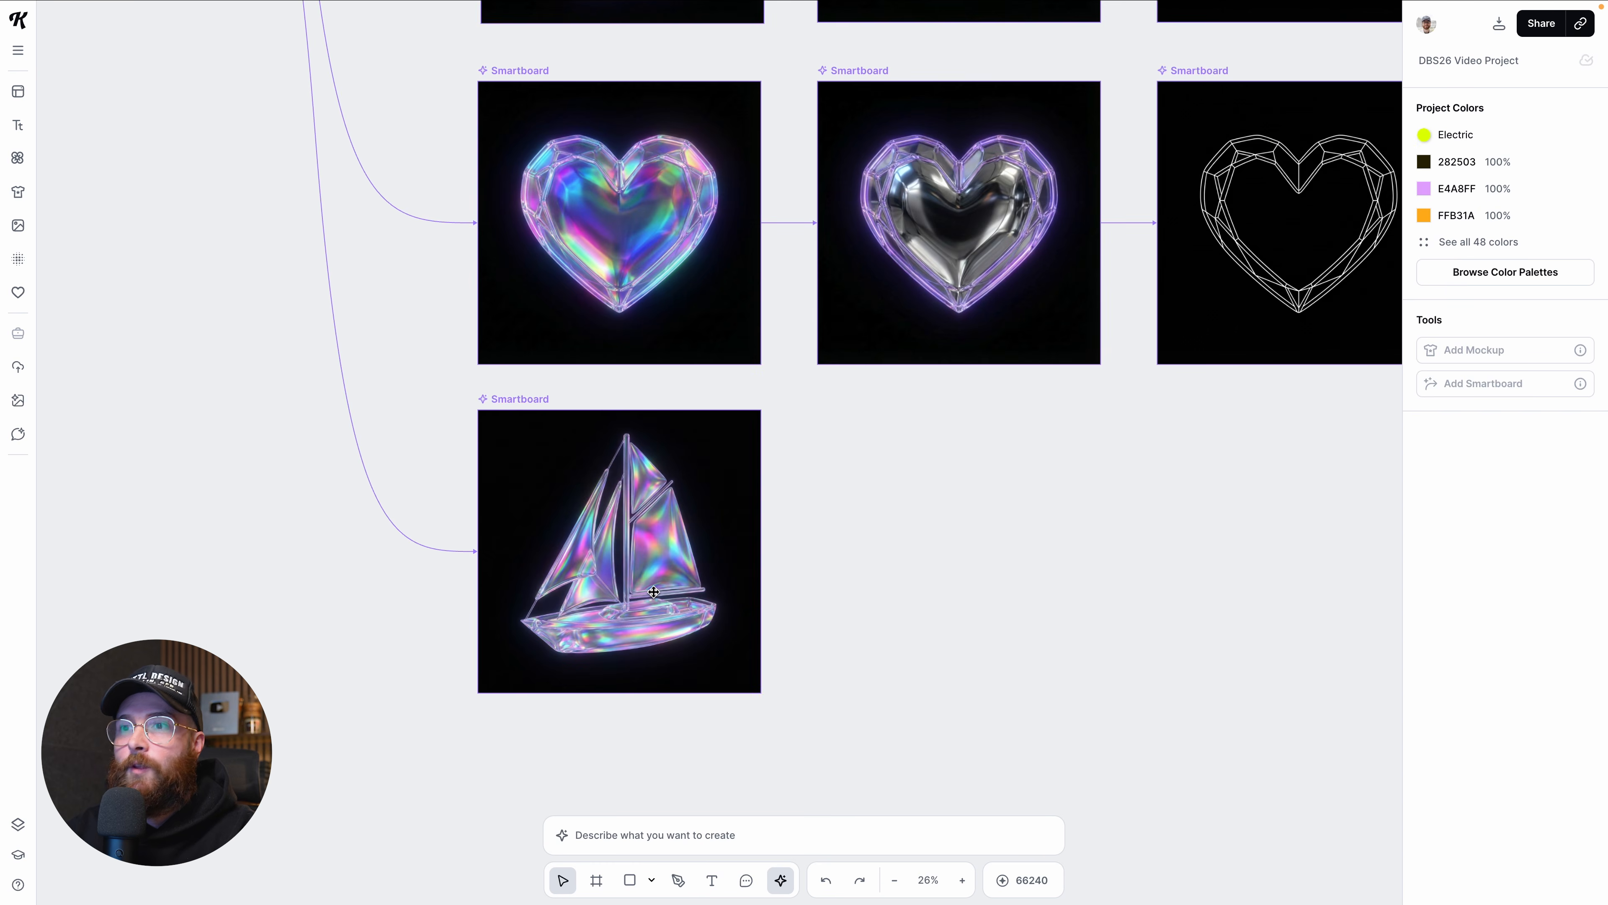
ctrl+scroll(653, 591, down, 1)
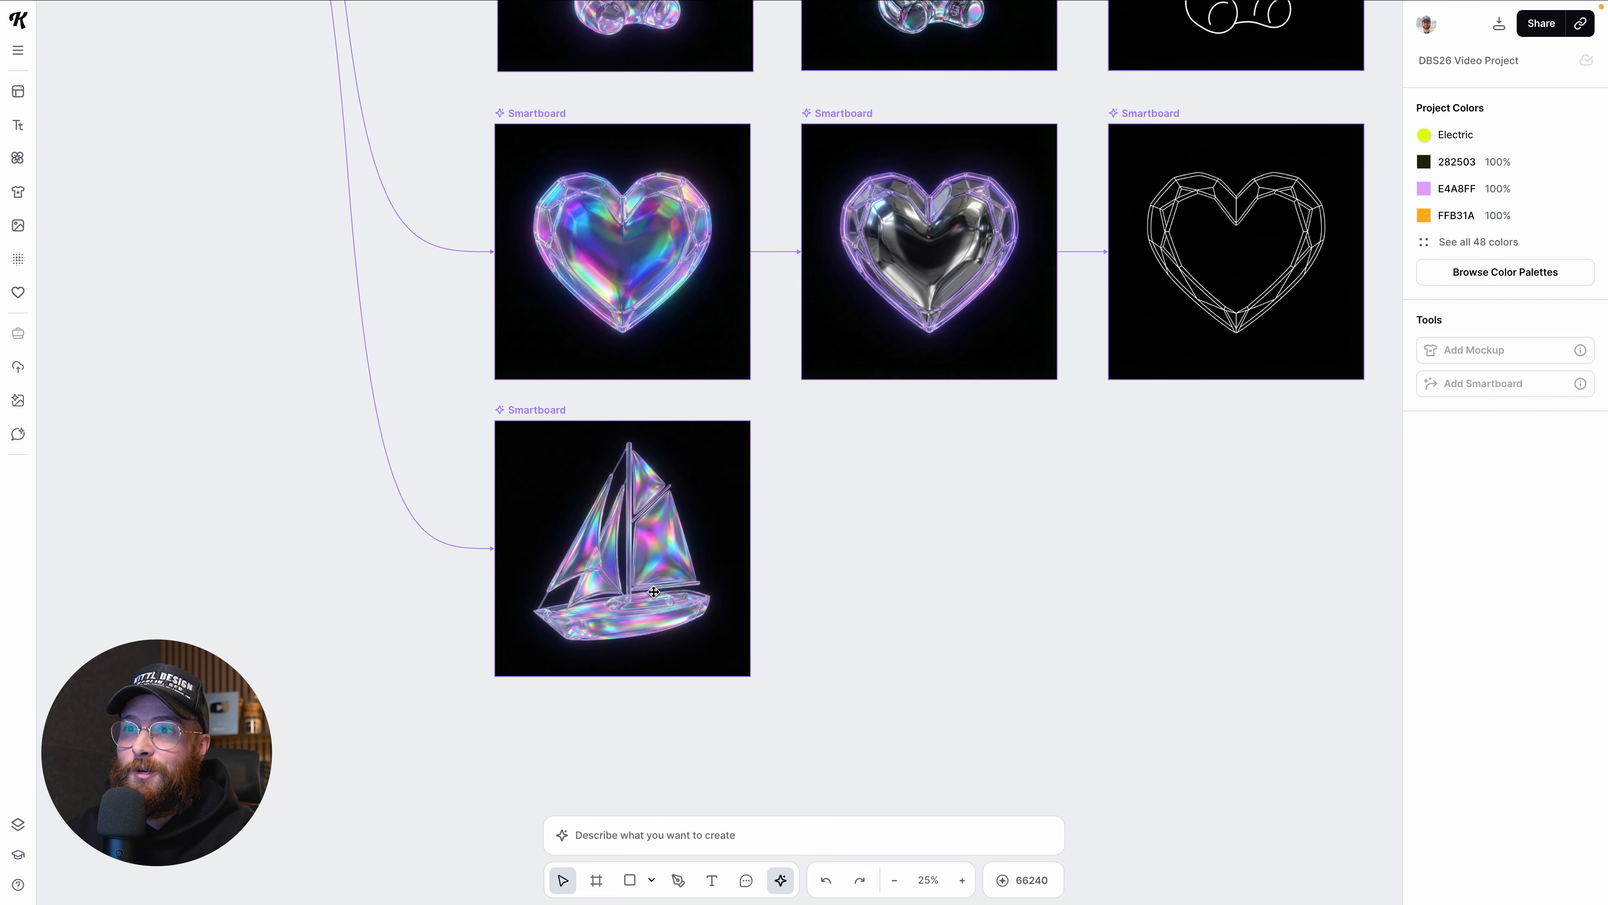
scroll(635, 582, down, 1)
scroll(635, 582, up, 1)
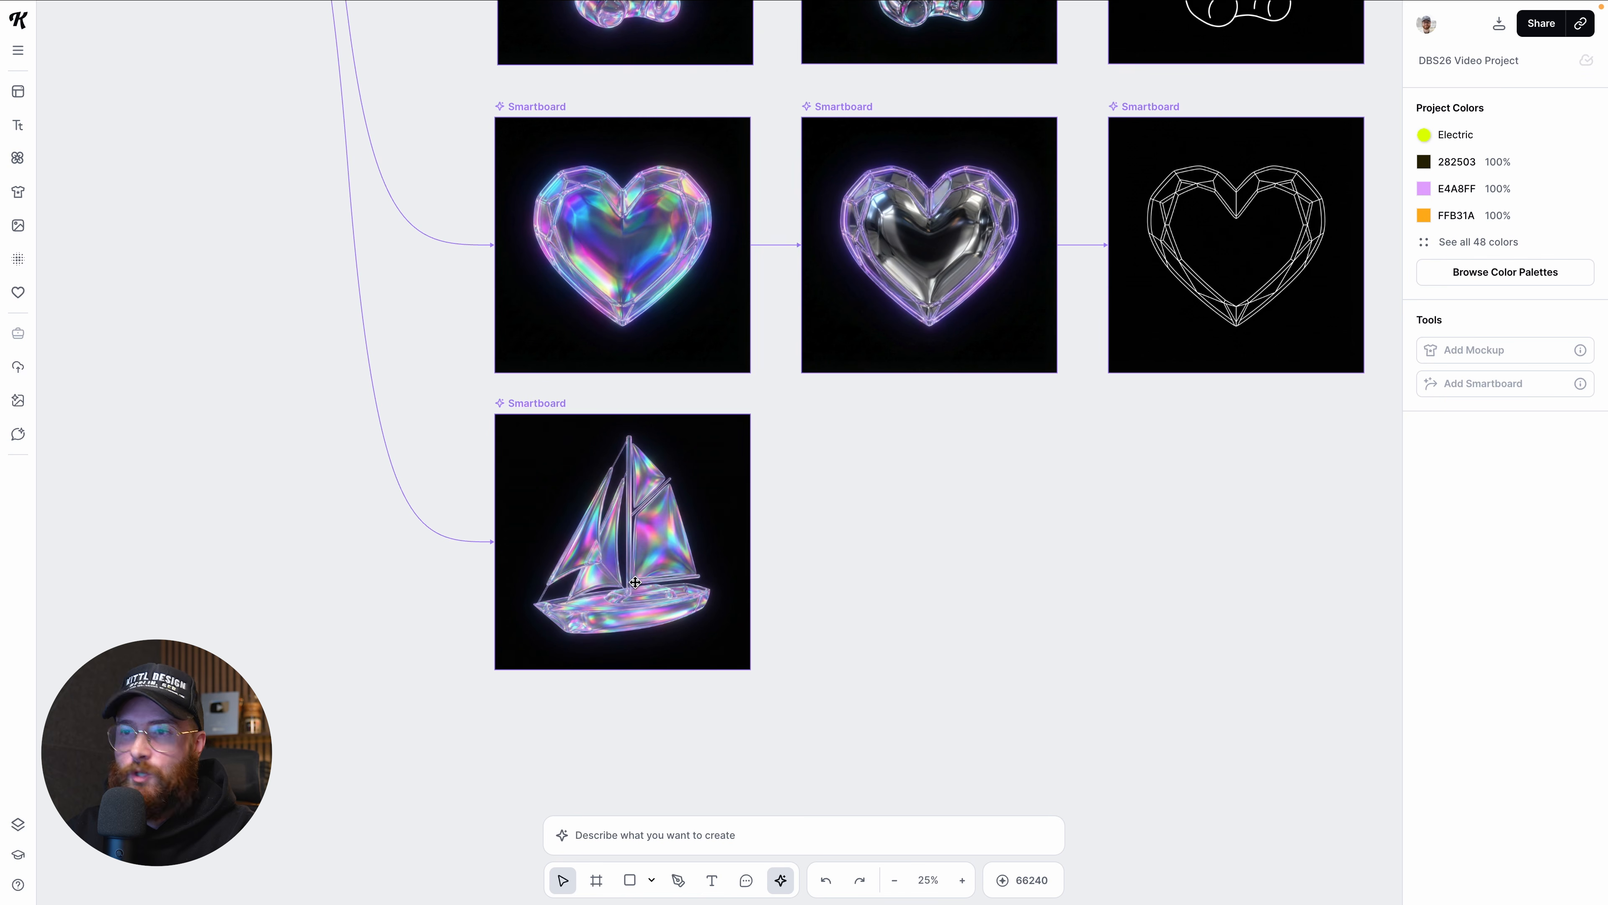
Step: Convert the holographic heart Smartboard to an image and place the image in the empty space beside the sail boat Smartboard
scroll(635, 581, up, 3)
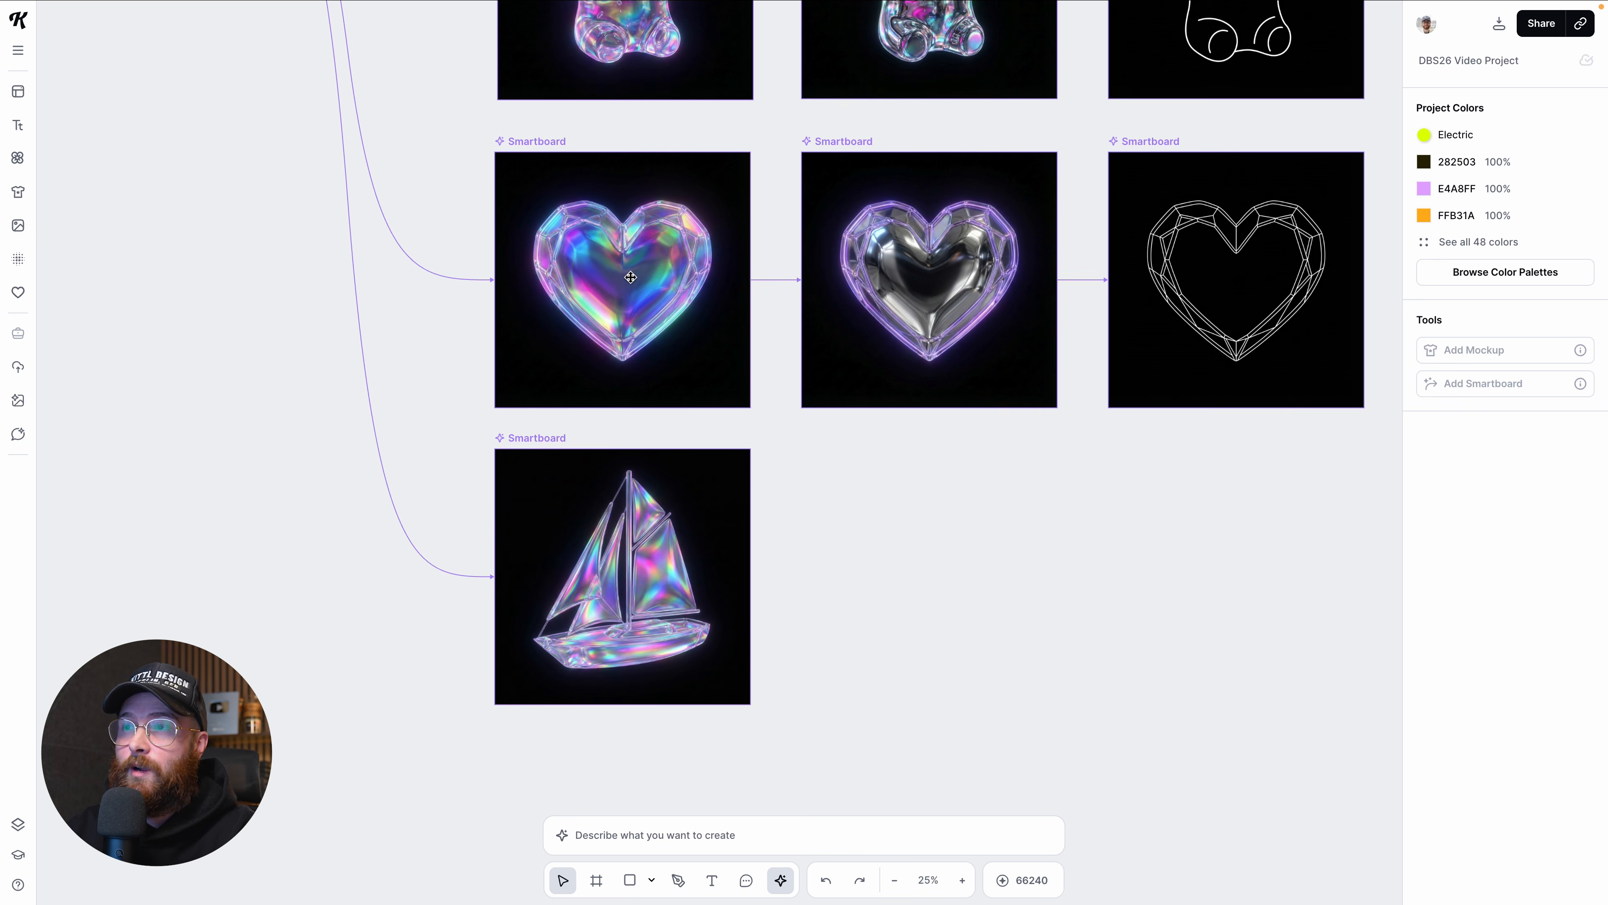
scroll(688, 470, up, 1)
click(634, 292)
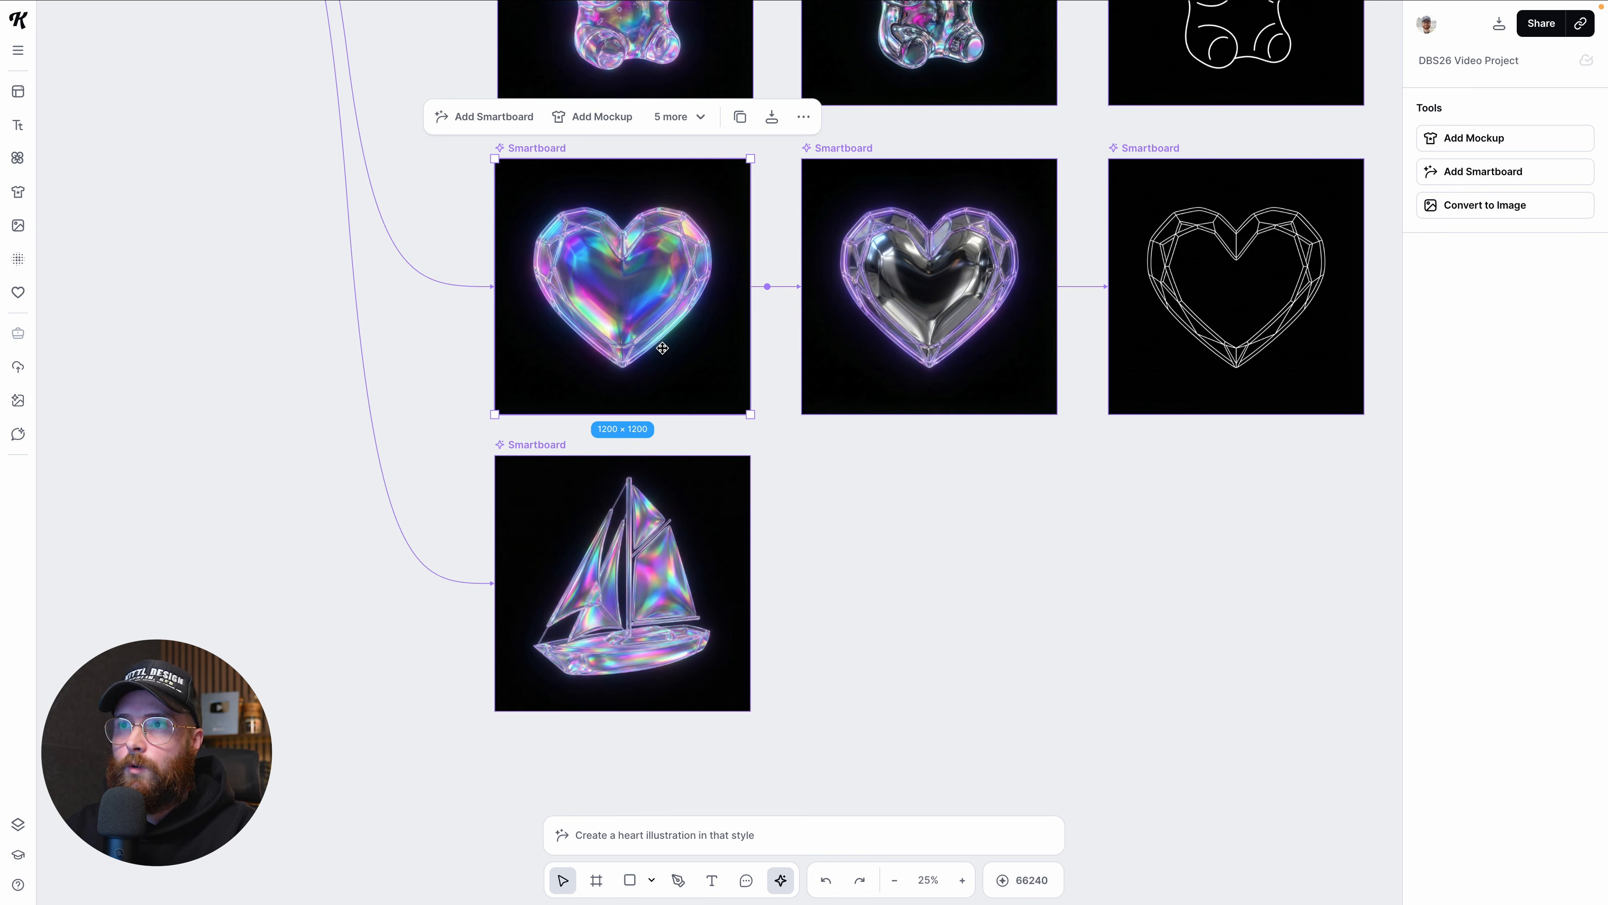
click(1430, 208)
drag(911, 287, 929, 583)
Step: Remove the heart image's background and resize the cutout to about 1120 × 1009 px
click(1461, 510)
scroll(987, 630, right, 3)
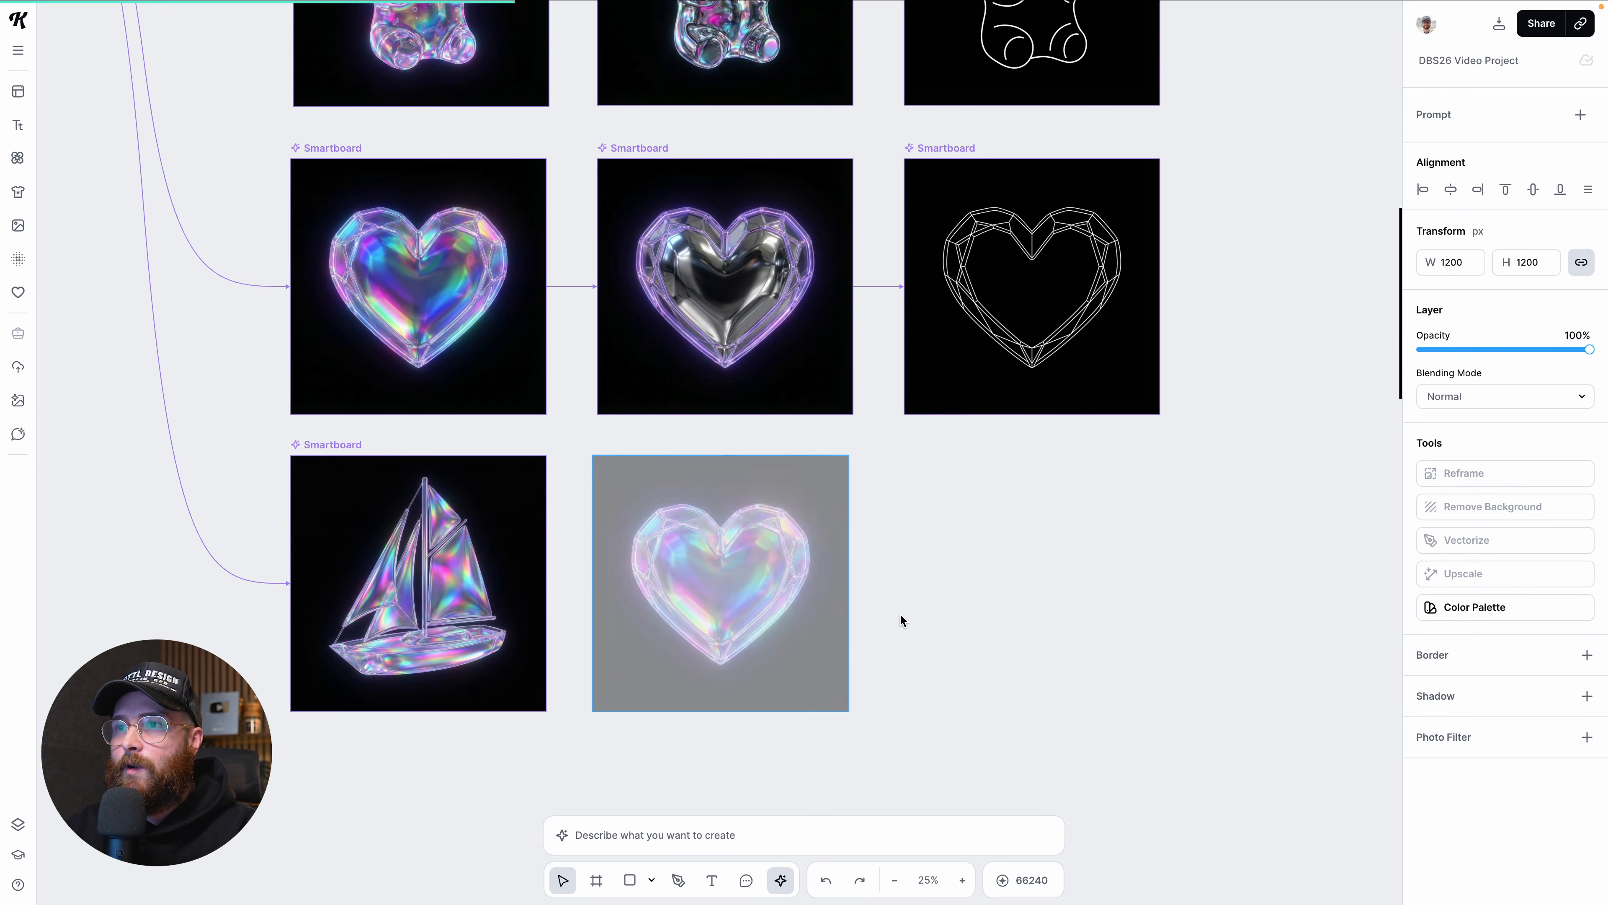
drag(819, 506, 925, 399)
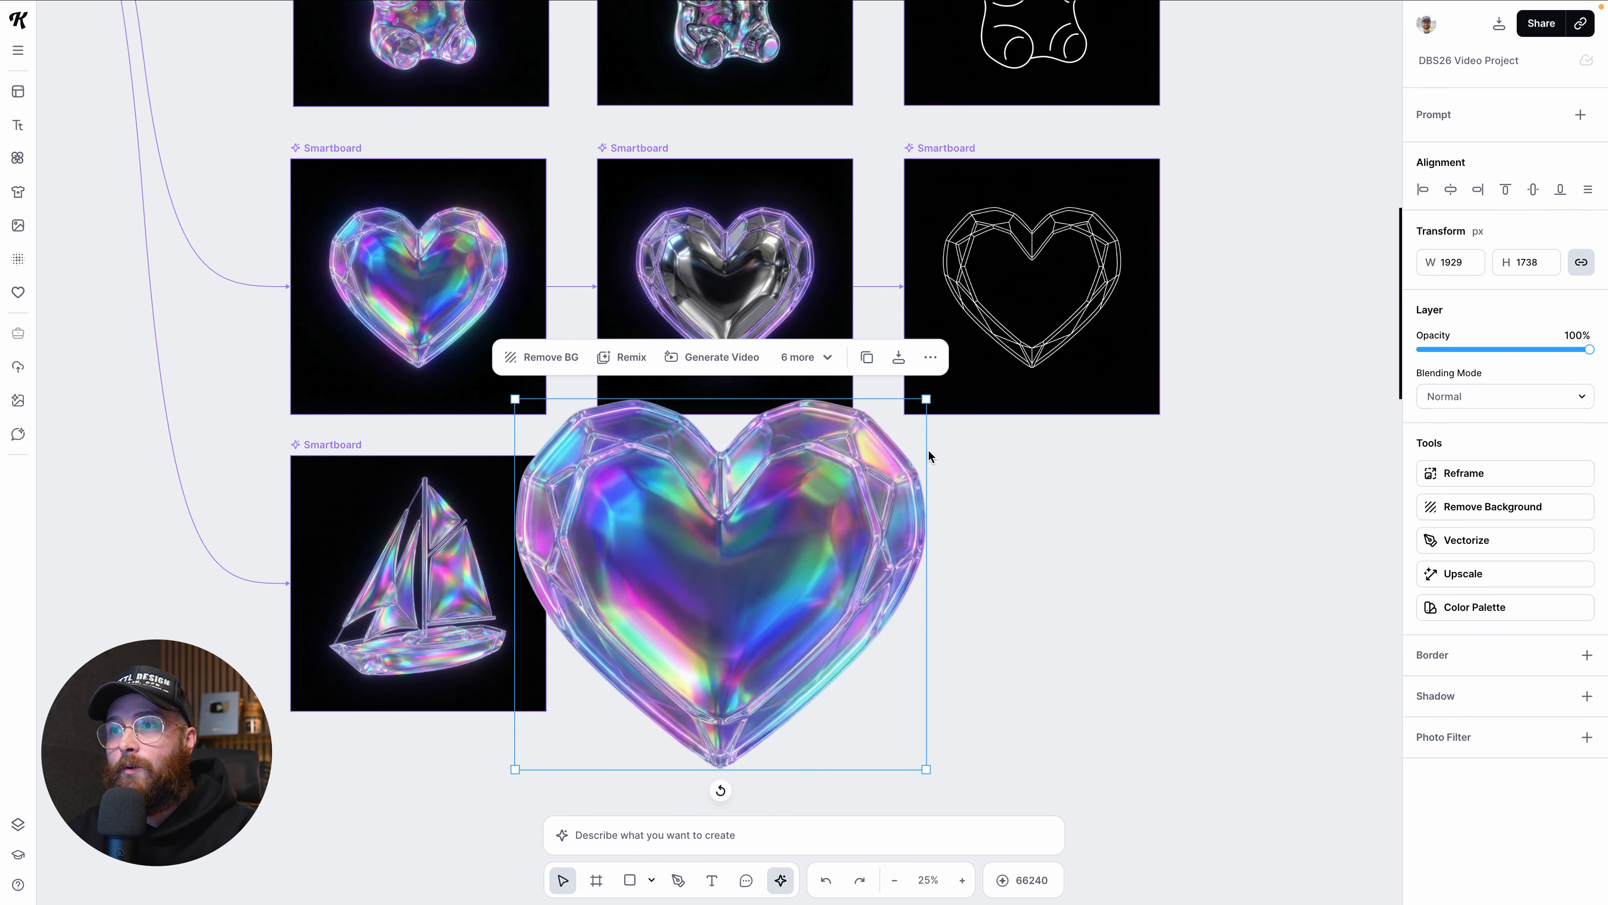
drag(925, 399, 857, 474)
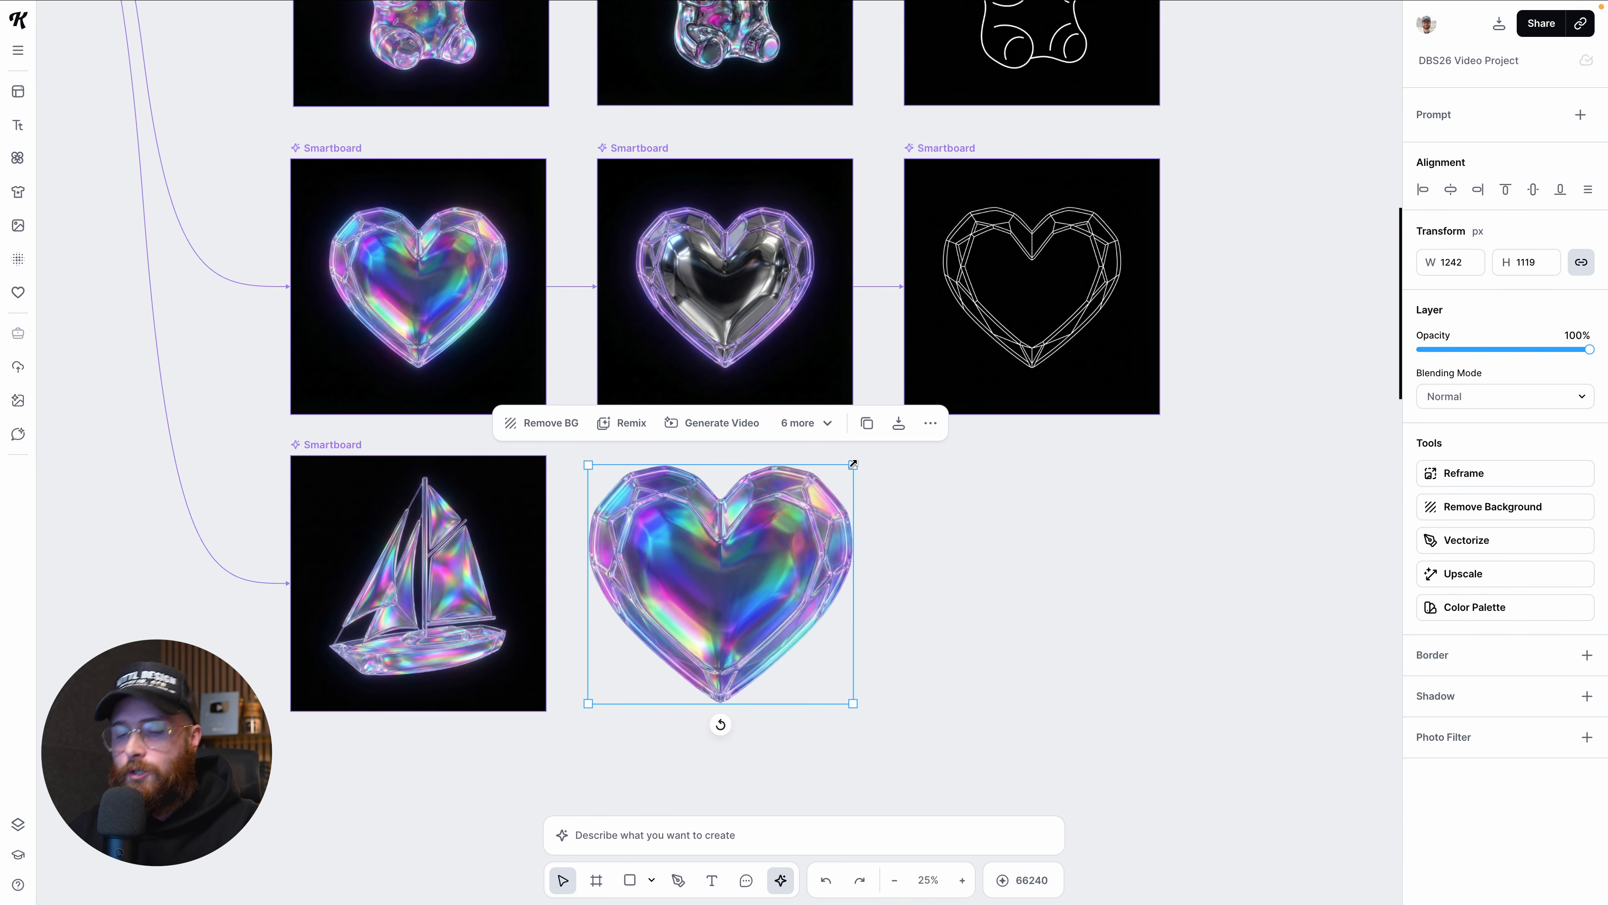
drag(853, 464, 840, 476)
Step: Remix the heart cutout with the prompt "Enhance this image to be 4k resolution." using Nano Banana Pro 4K at 1:1
scroll(826, 527, down, 1)
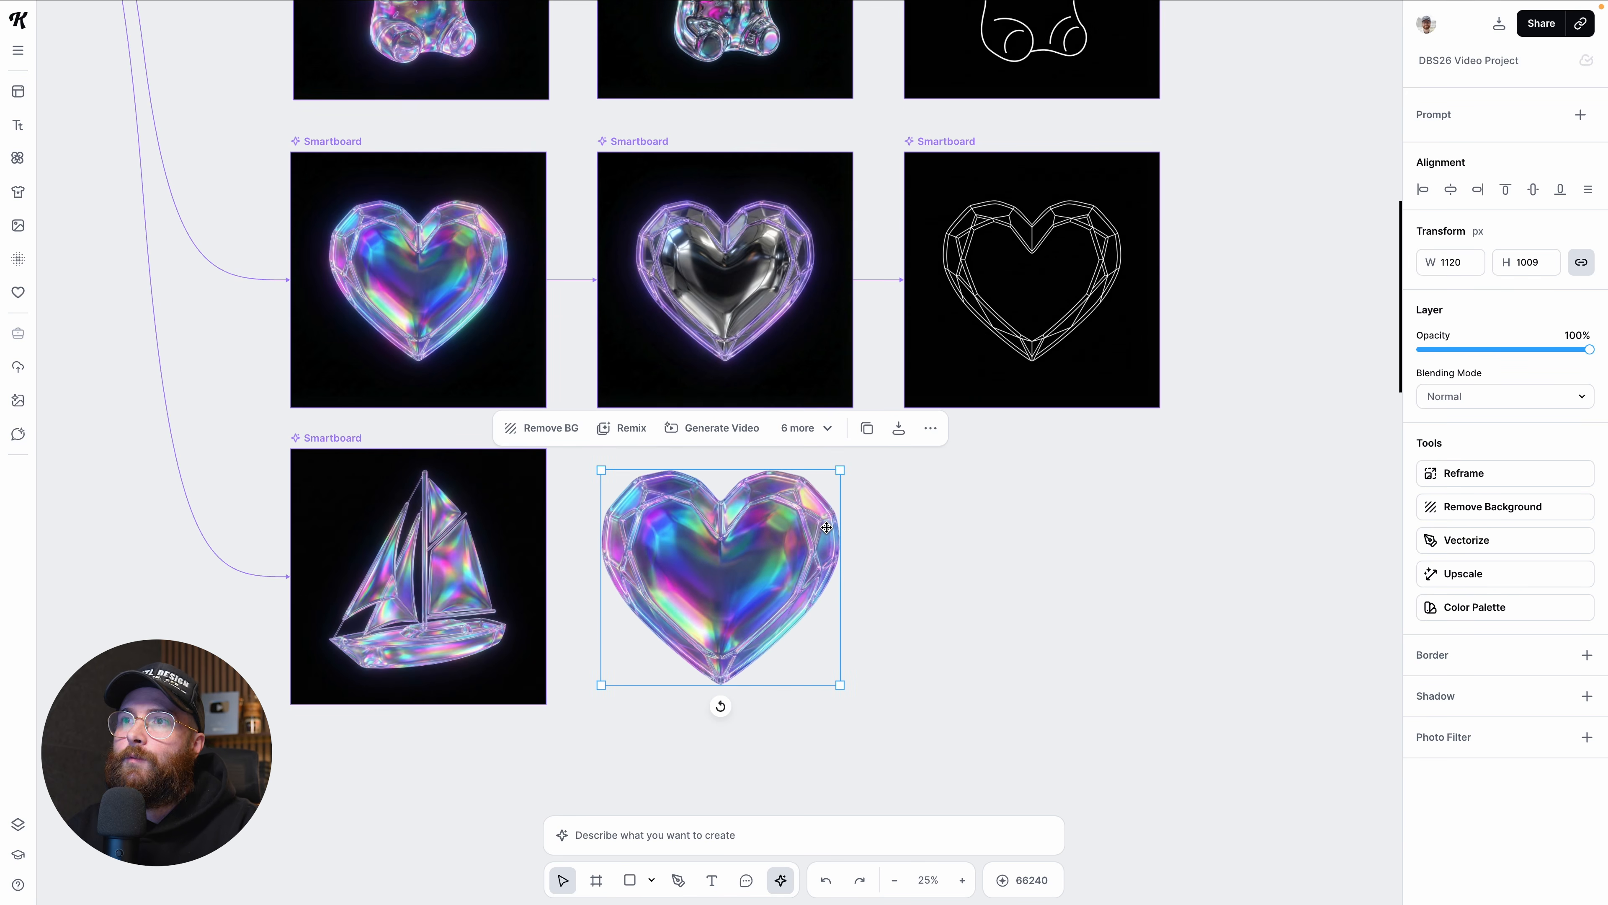
scroll(931, 576, down, 3)
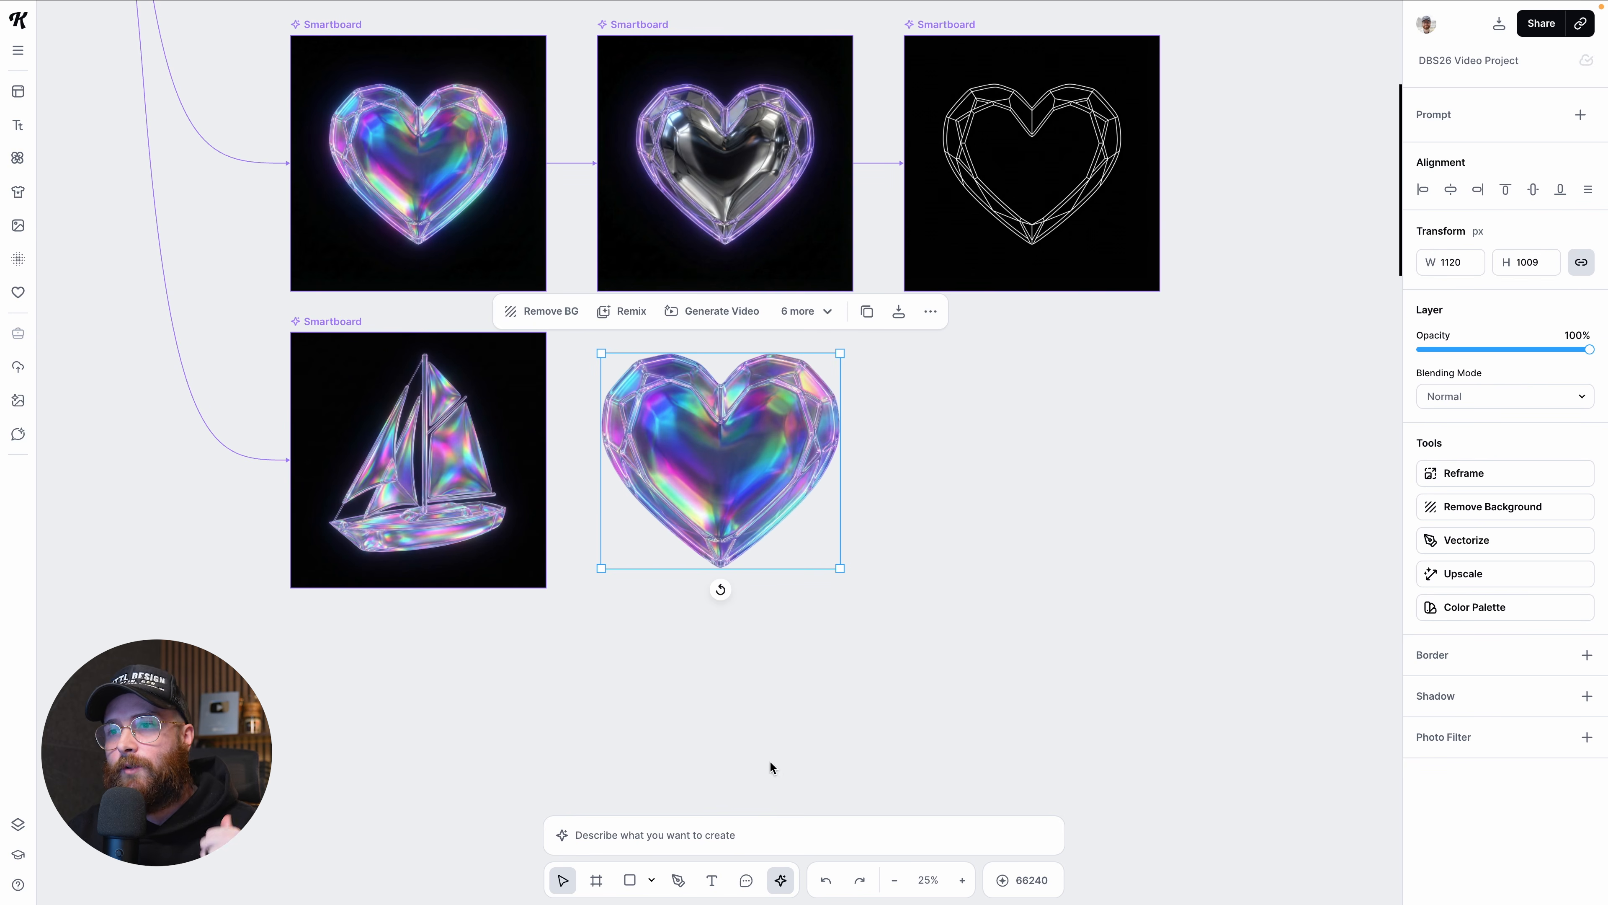
click(721, 835)
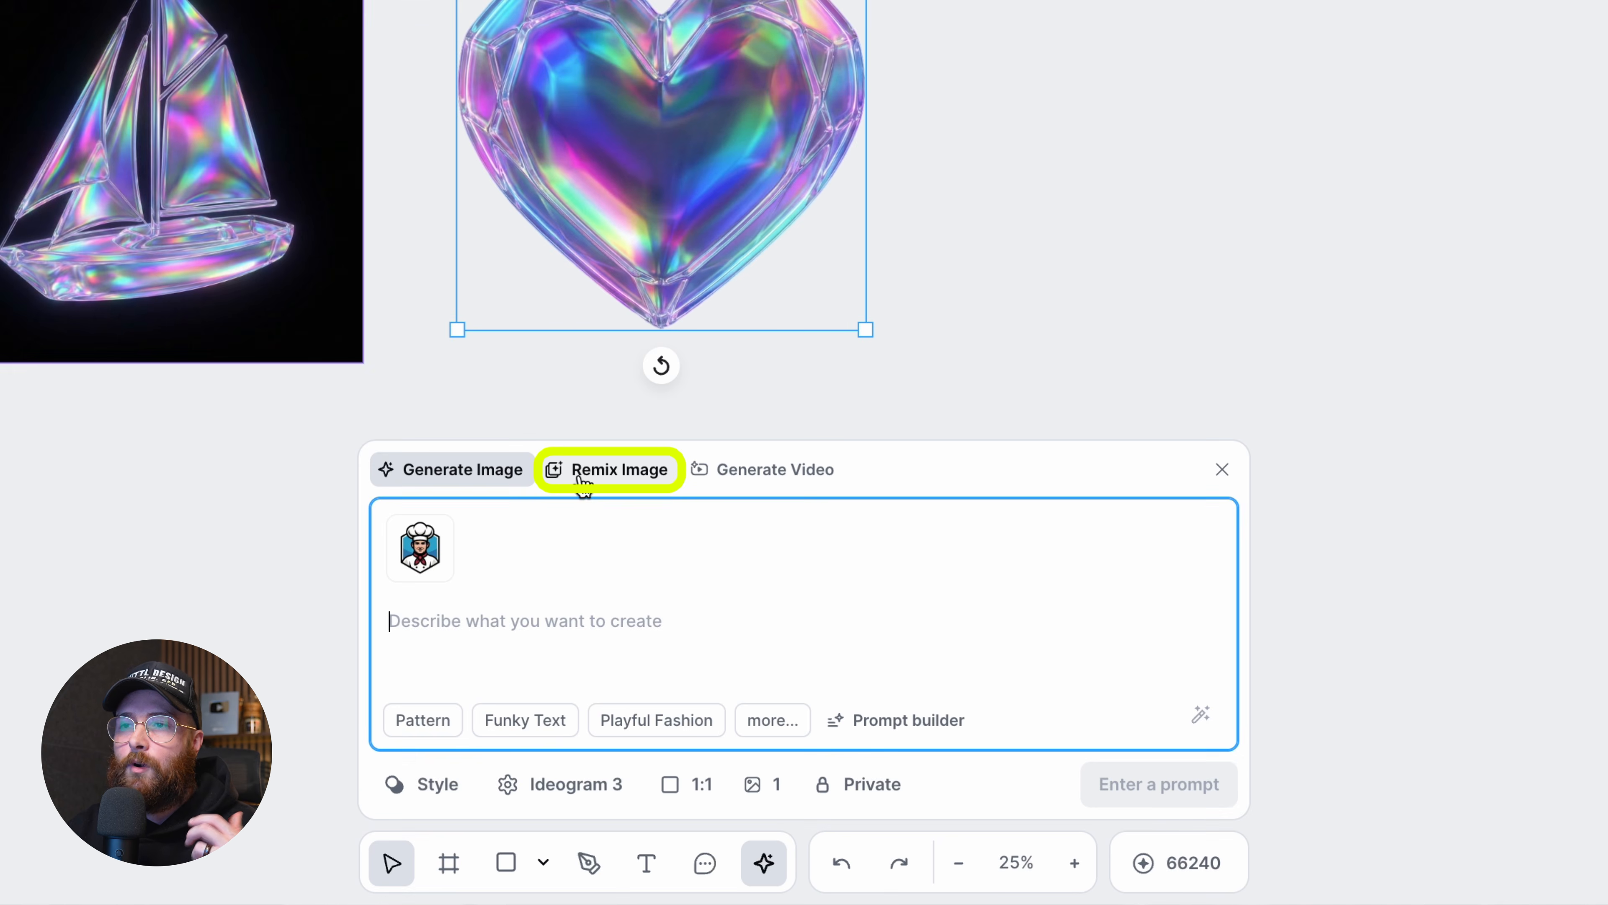
click(582, 482)
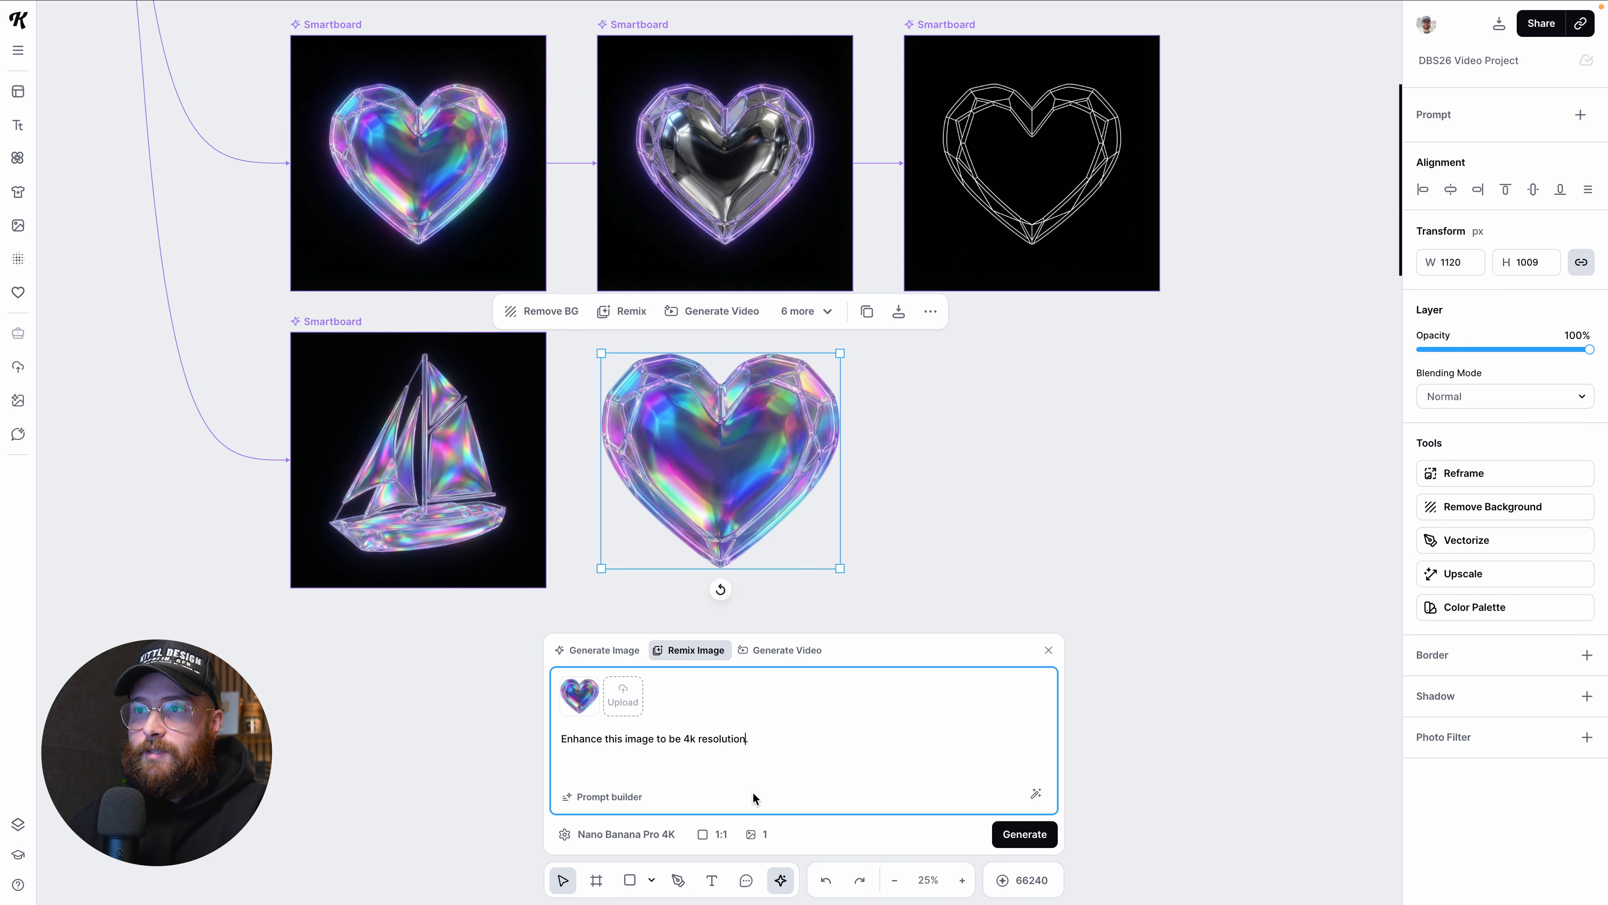
key(Return)
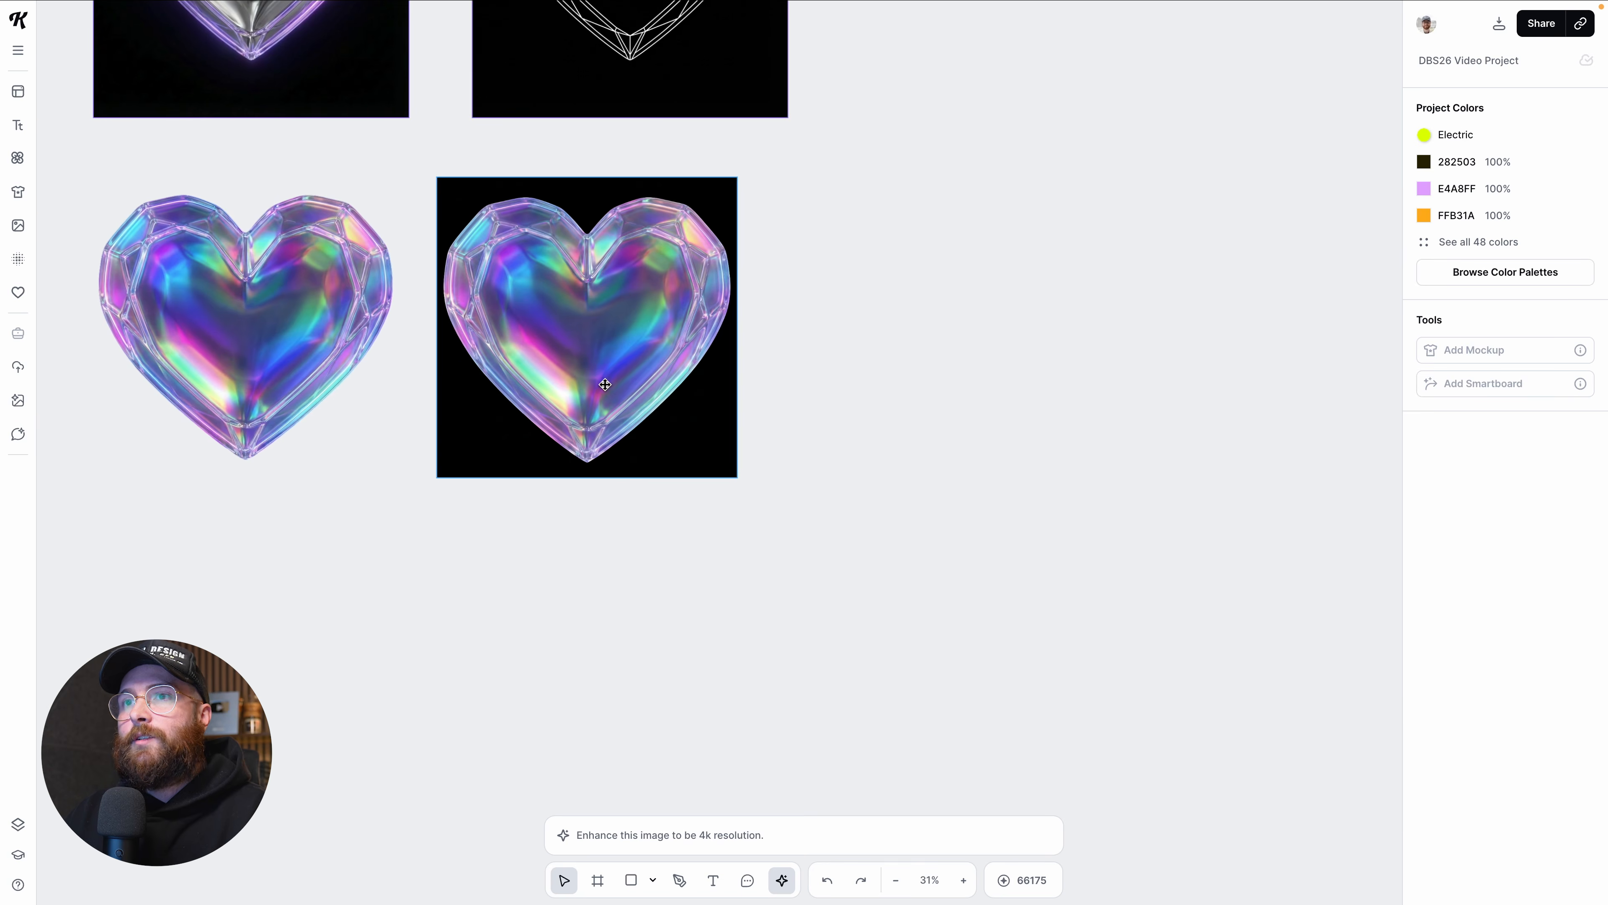
Step: Remove the black background from the newly generated heart image
click(608, 381)
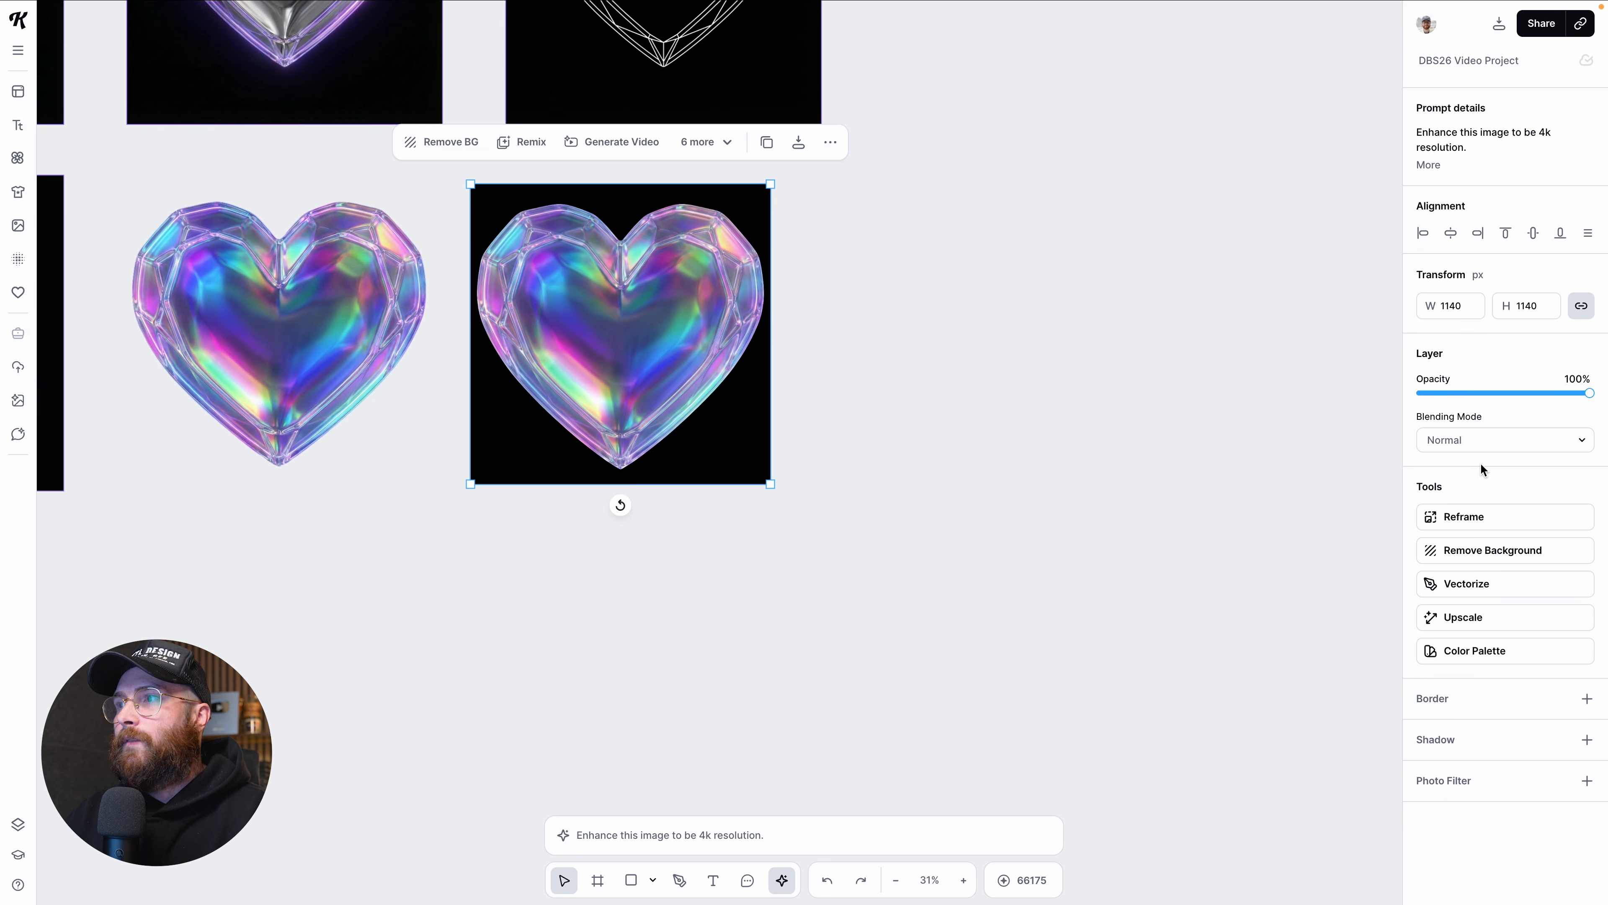
click(1518, 550)
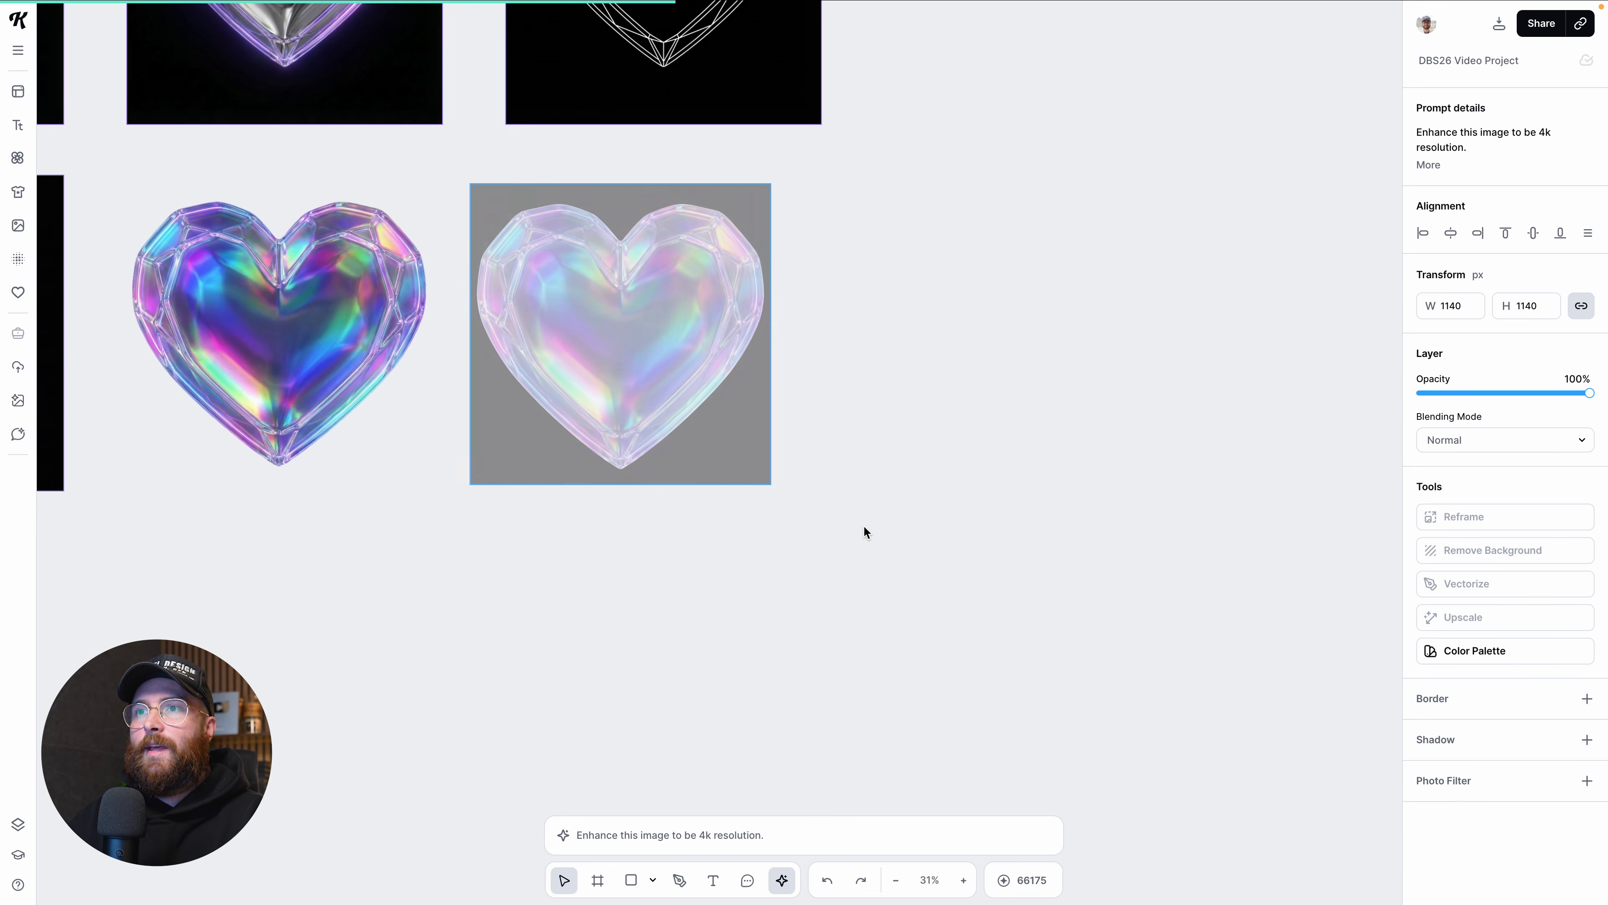
scroll(864, 528, left, 3)
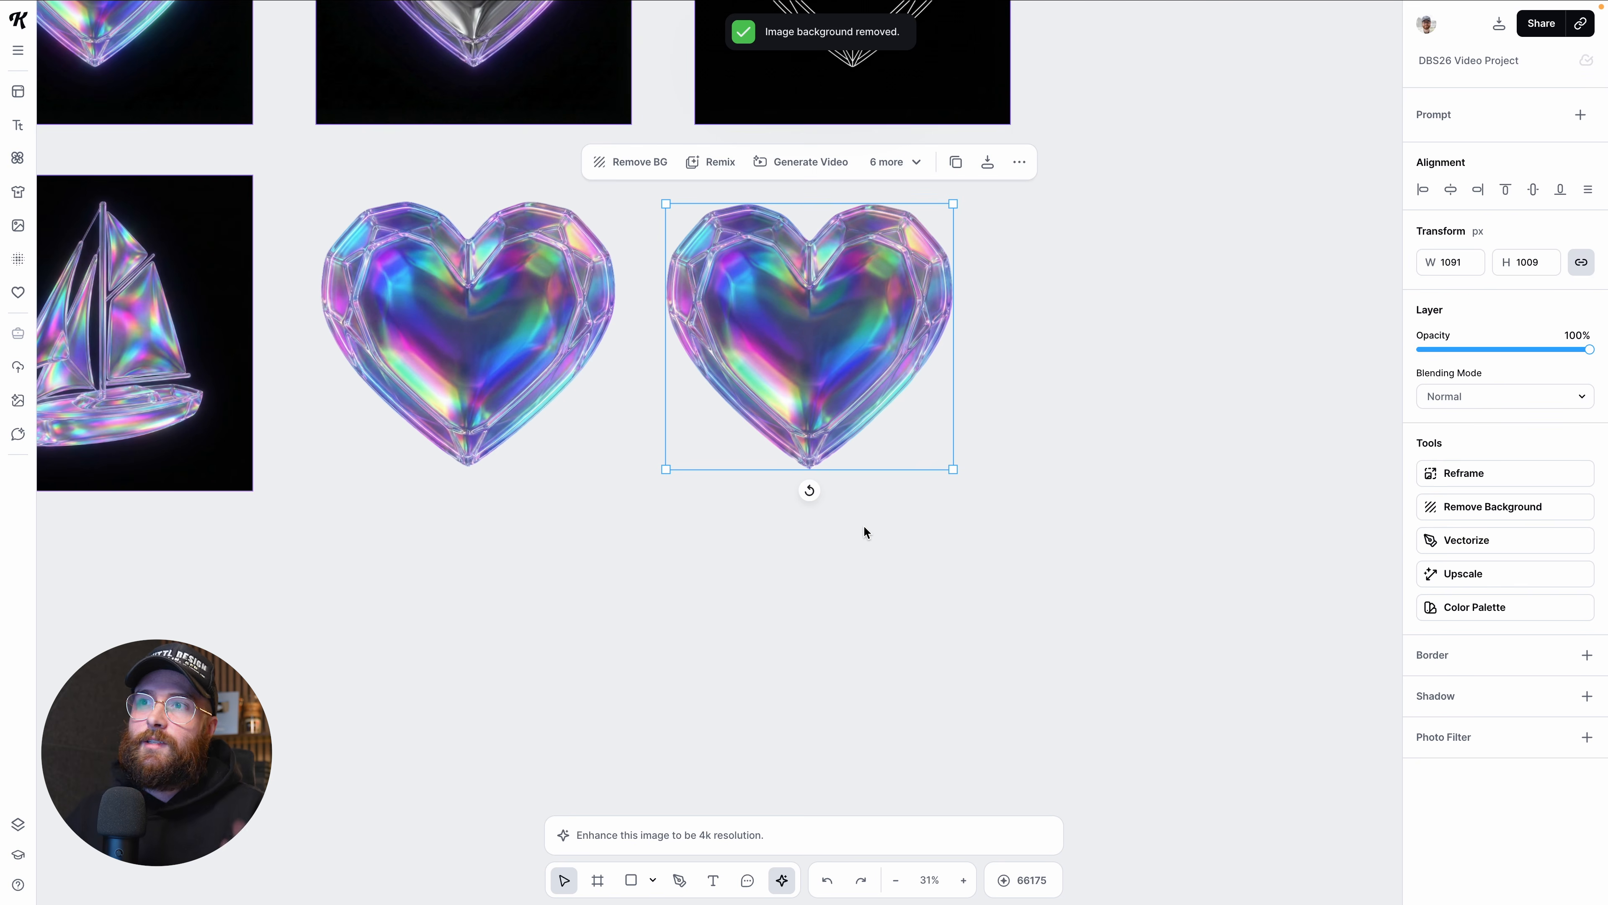
Step: Inspect the enhanced heart cutout up close beside the original heart, enlarging the cutout for comparison
scroll(635, 360, up, 10)
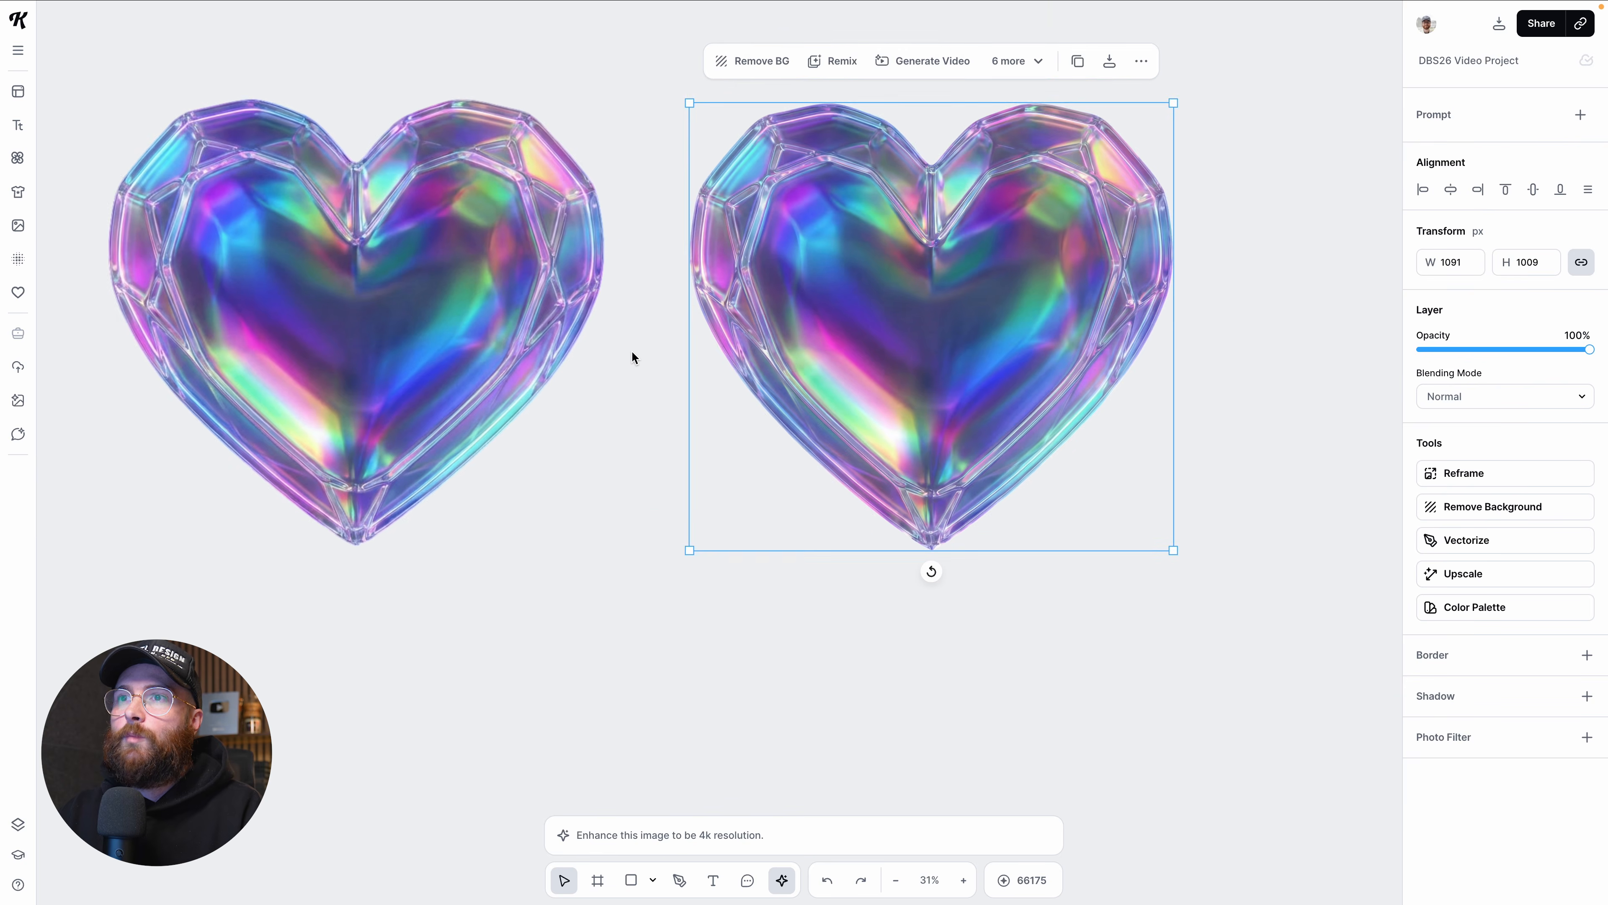
scroll(632, 352, up, 1)
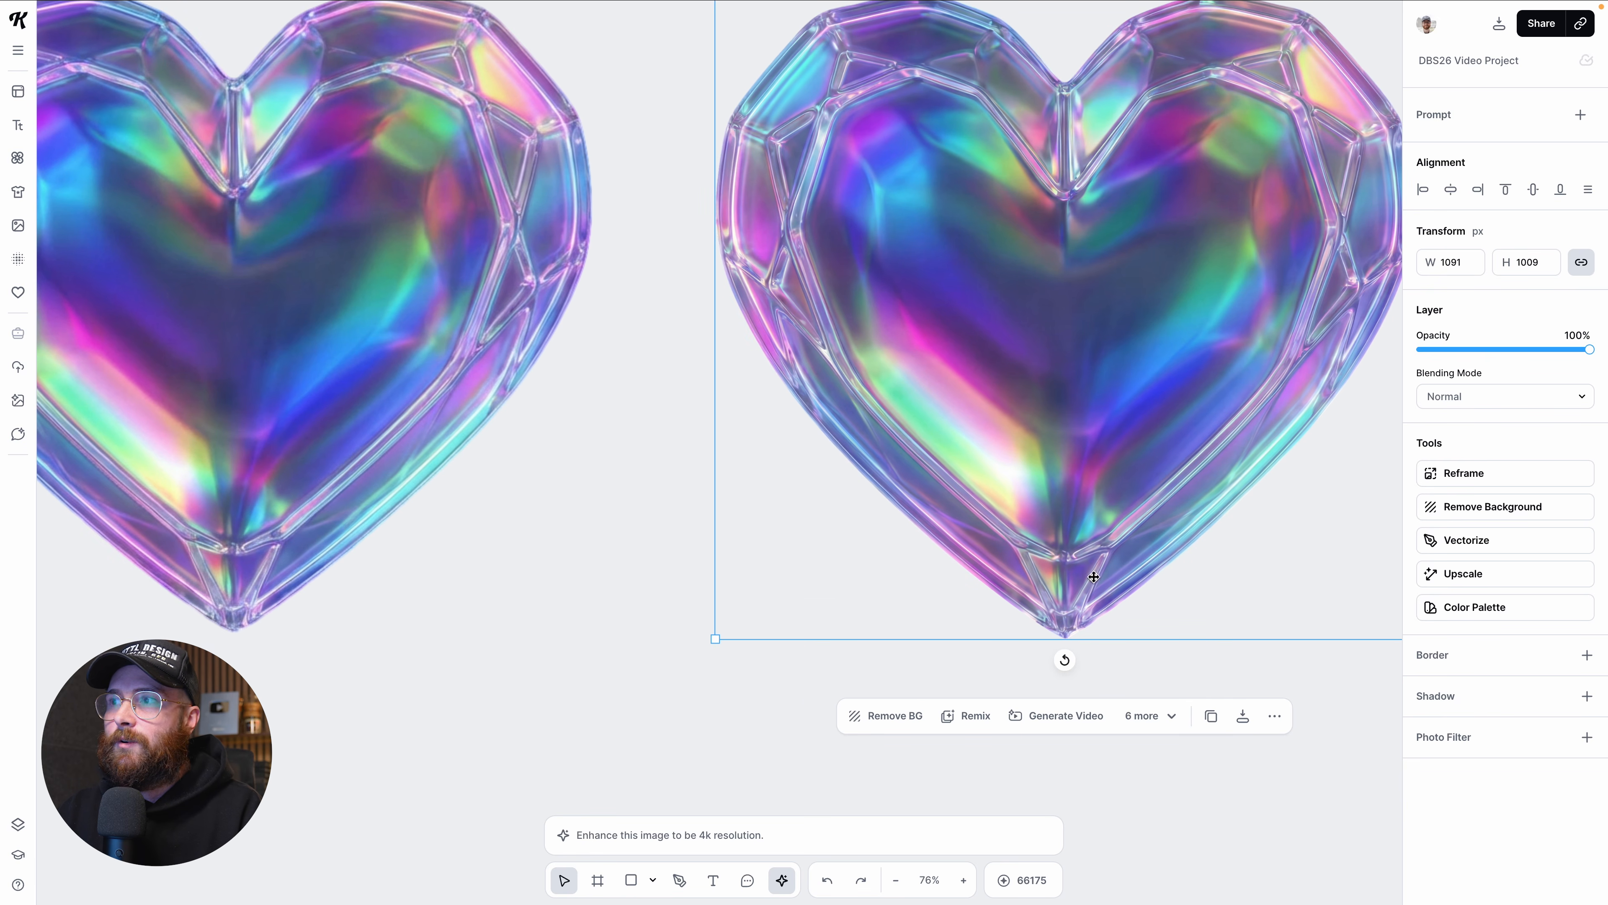
scroll(681, 531, down, 8)
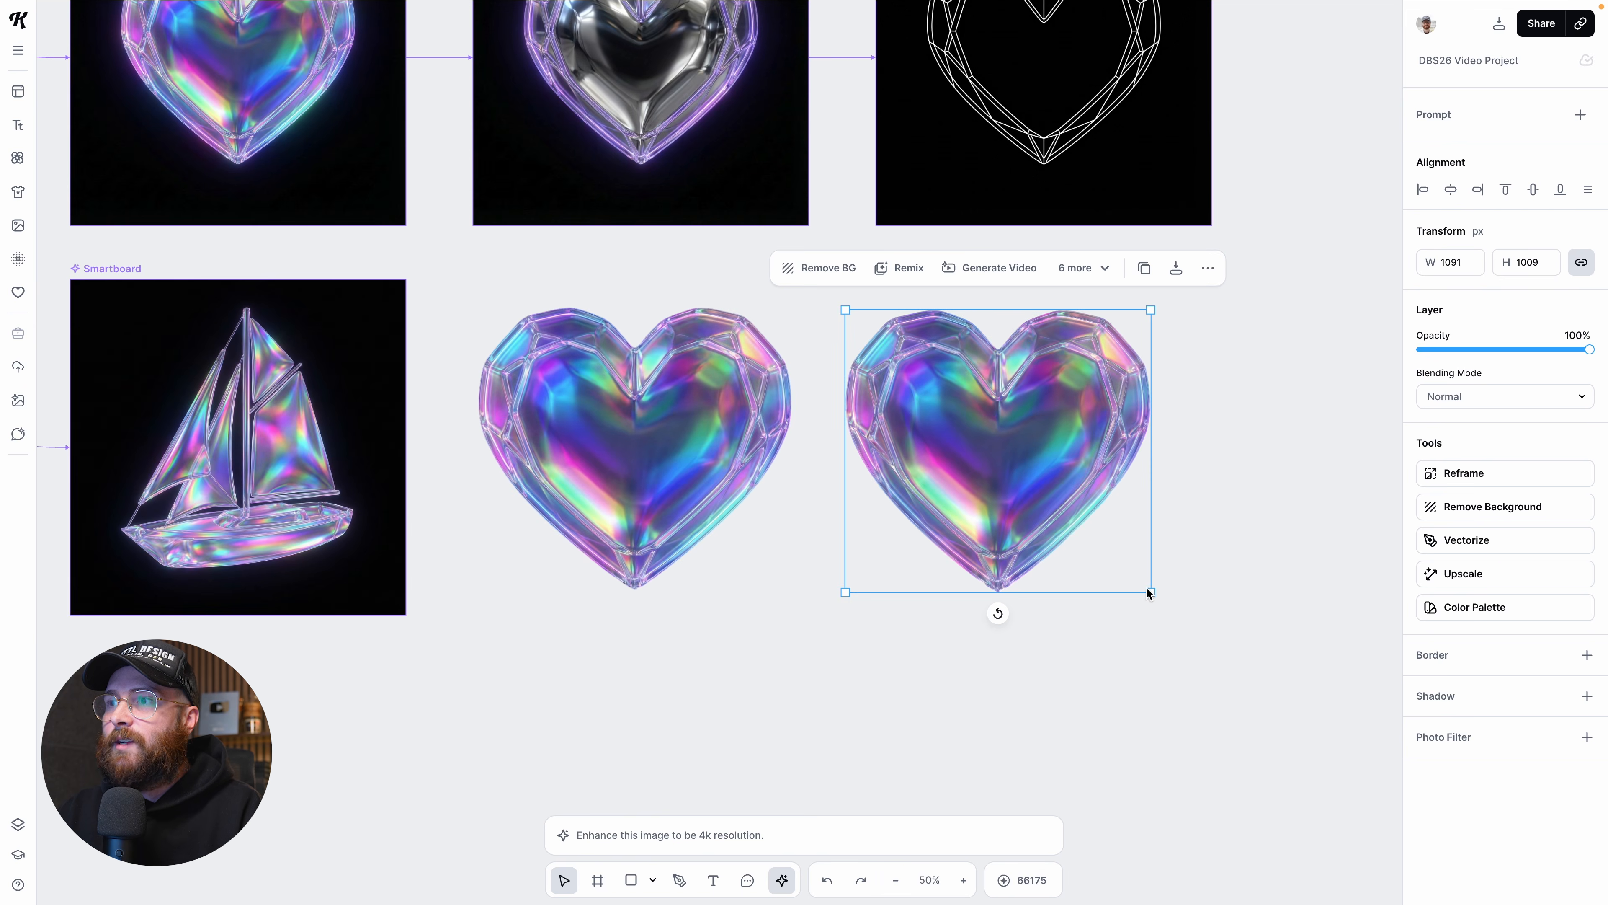
drag(1148, 592, 1333, 769)
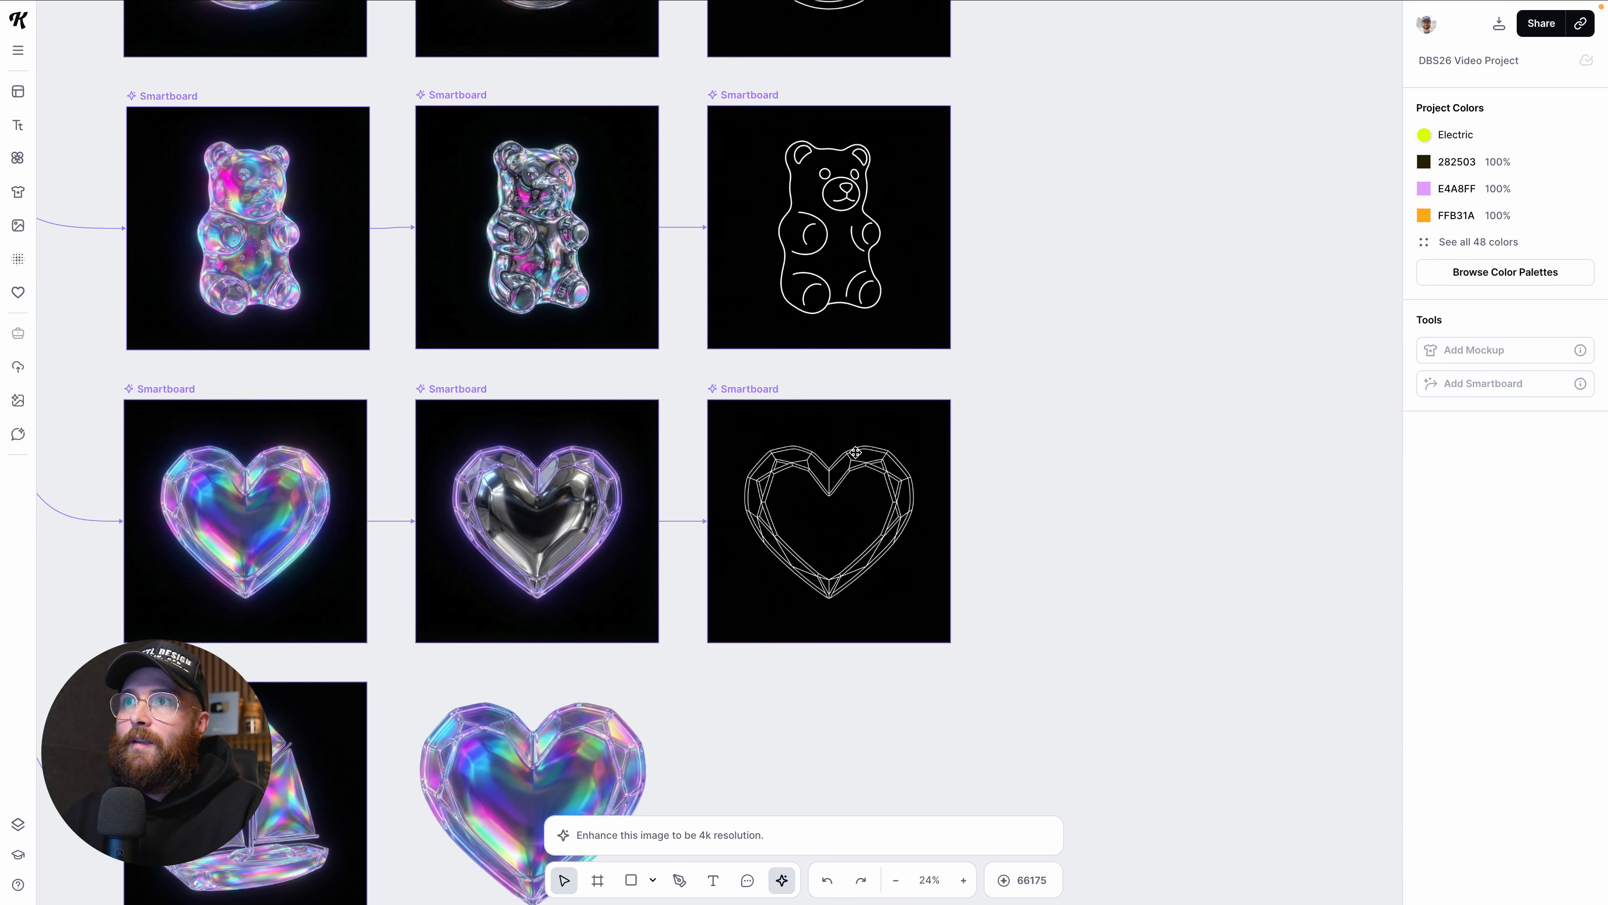
Step: Convert the gummy bear outline Smartboard to an image and vectorize its background-free cutout as one-color black line art
click(878, 246)
scroll(878, 246, right, 1)
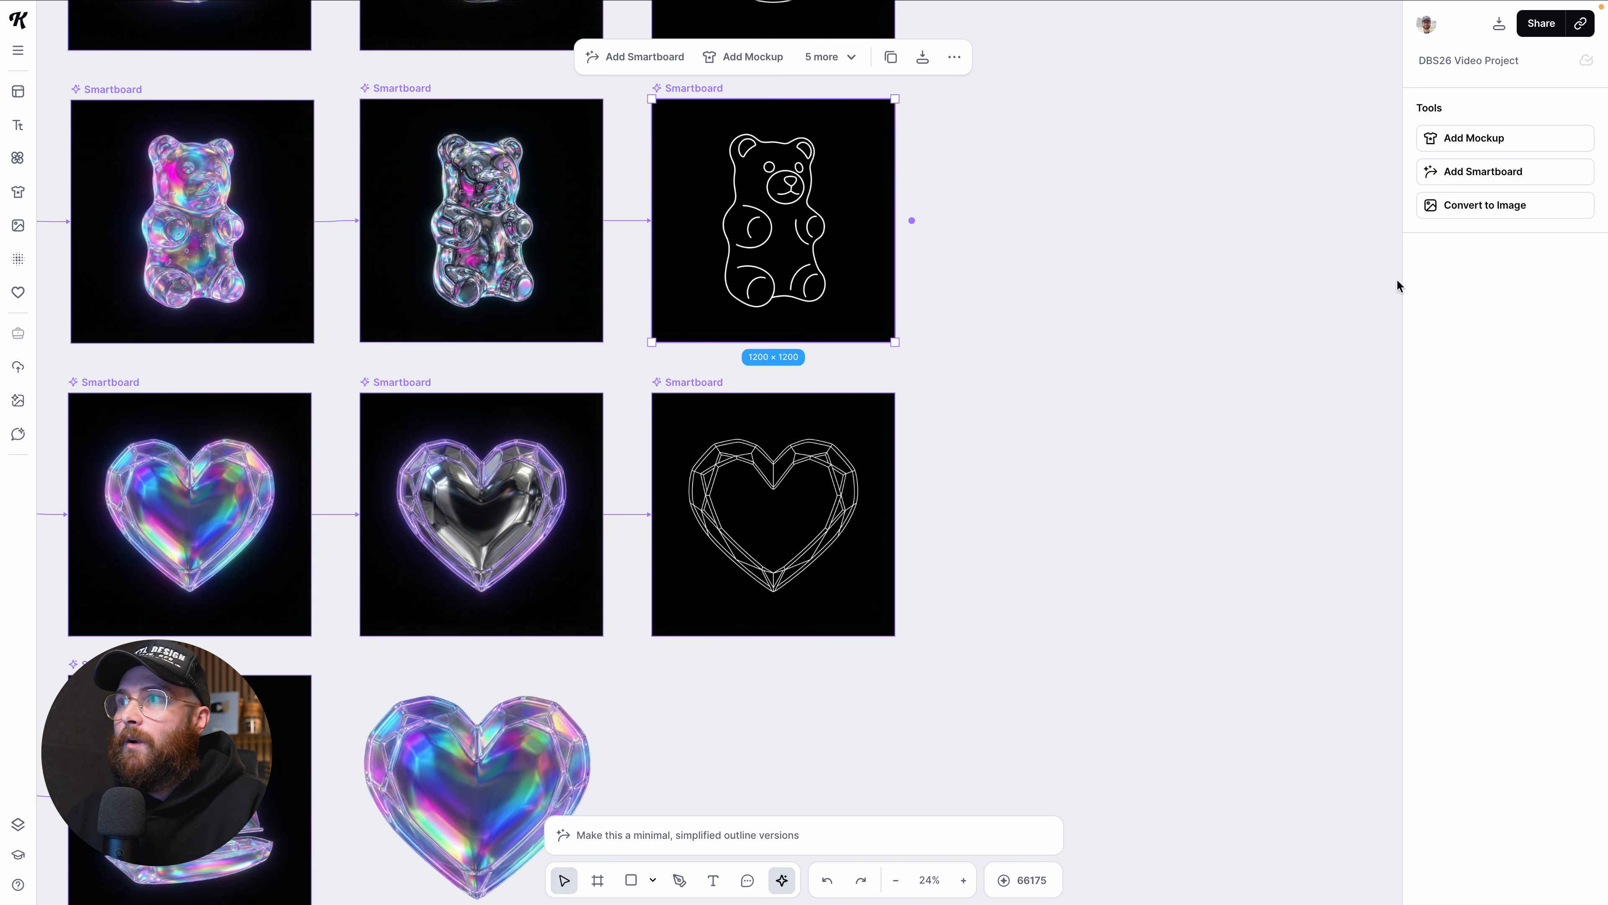
click(1462, 206)
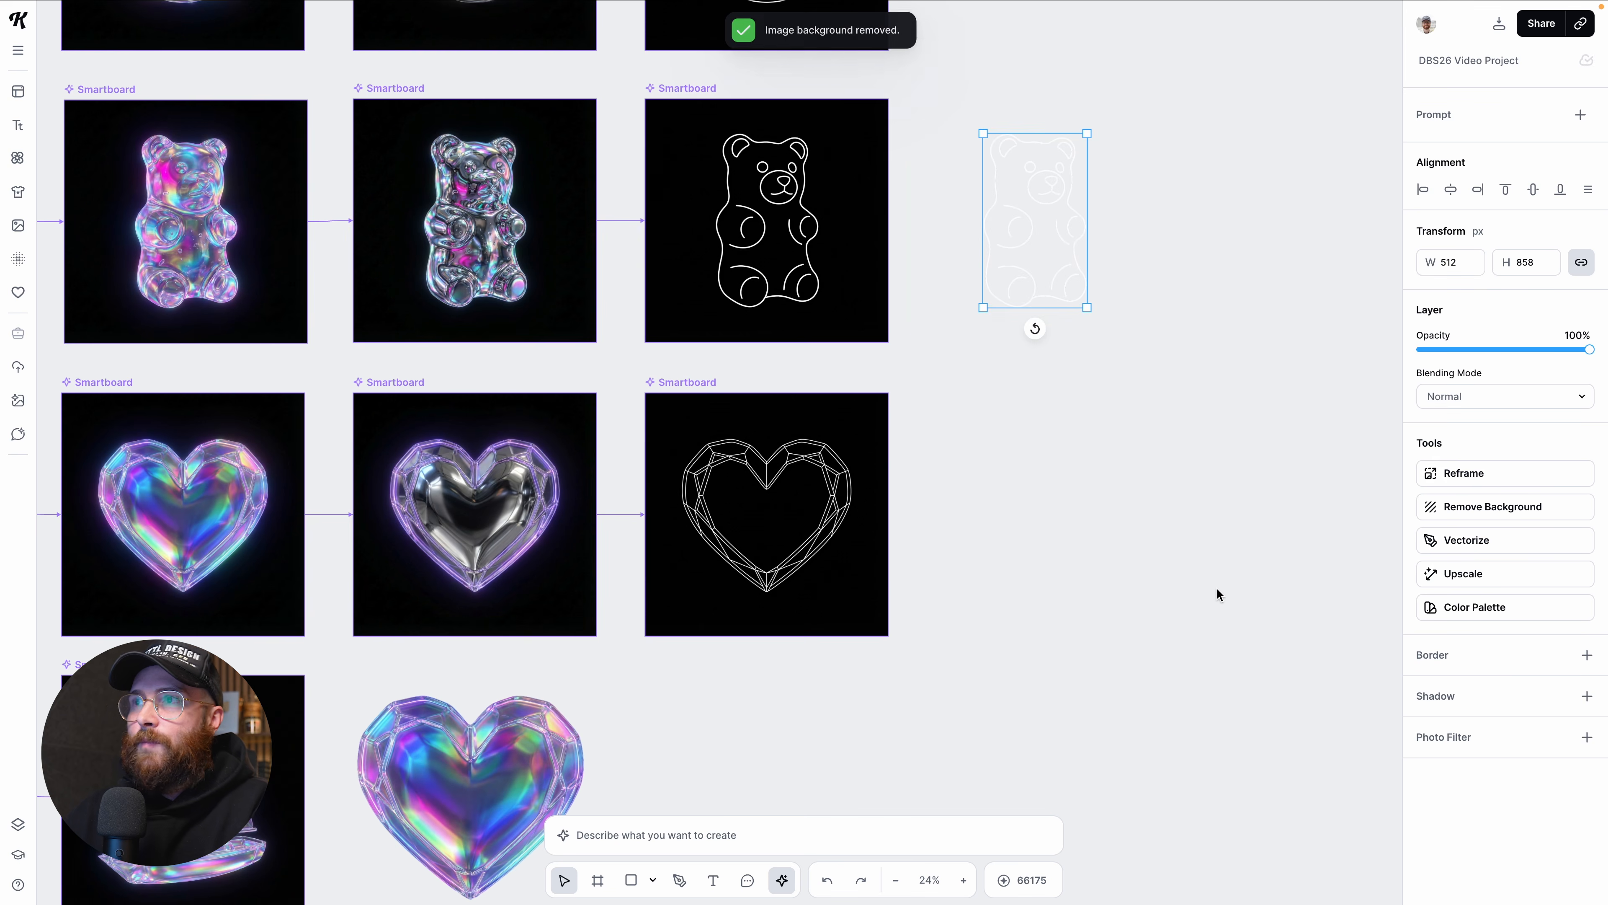
click(1470, 537)
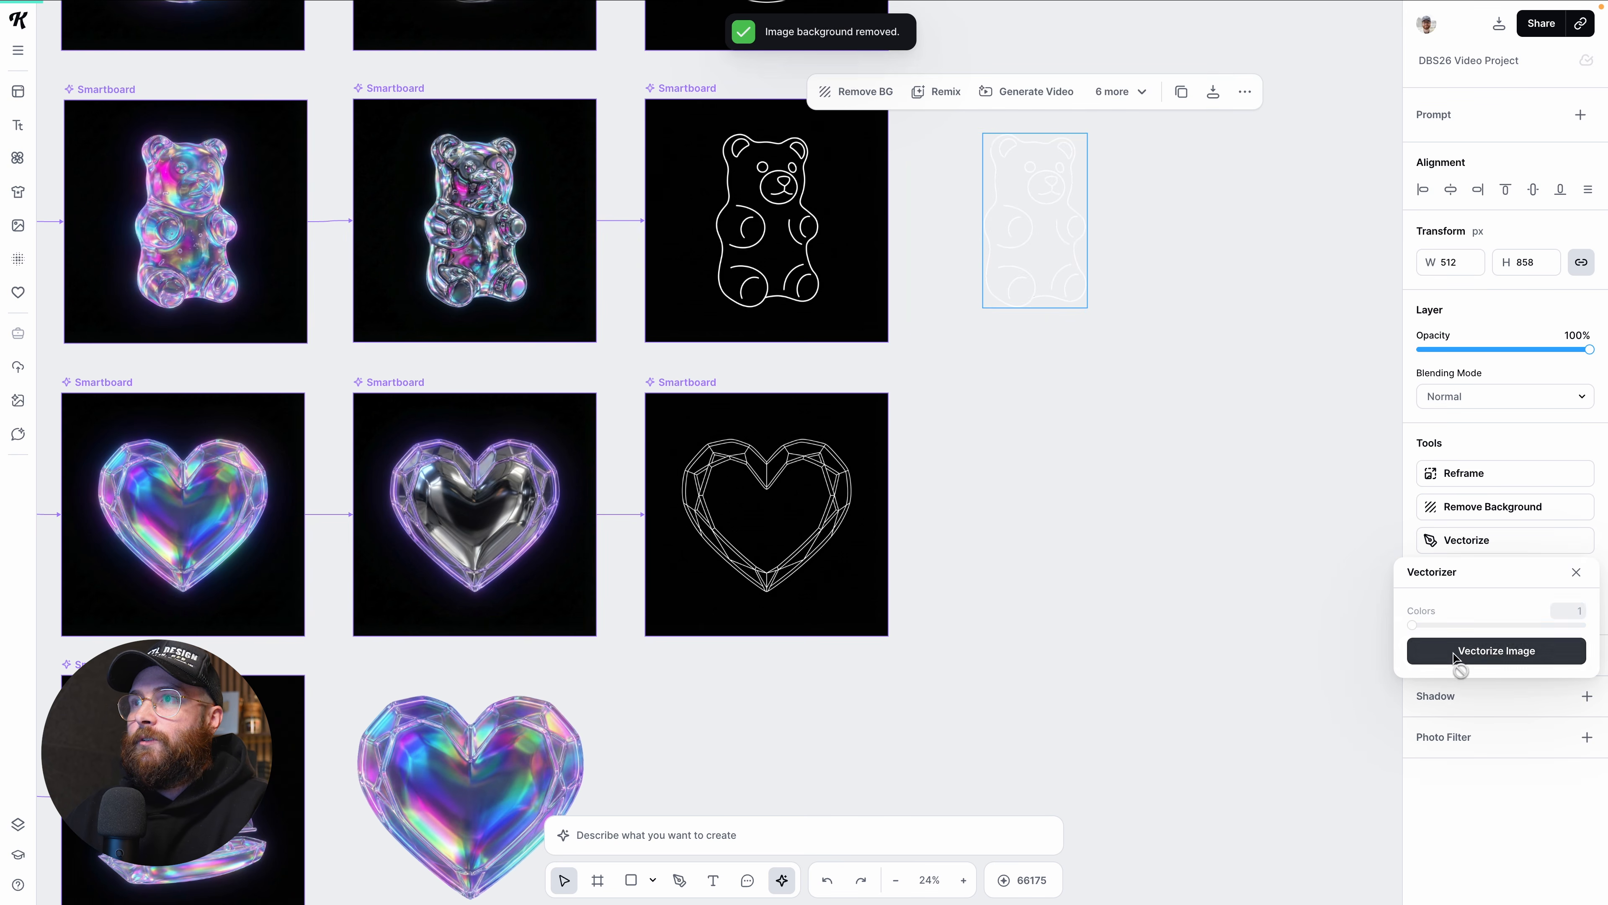
click(1454, 656)
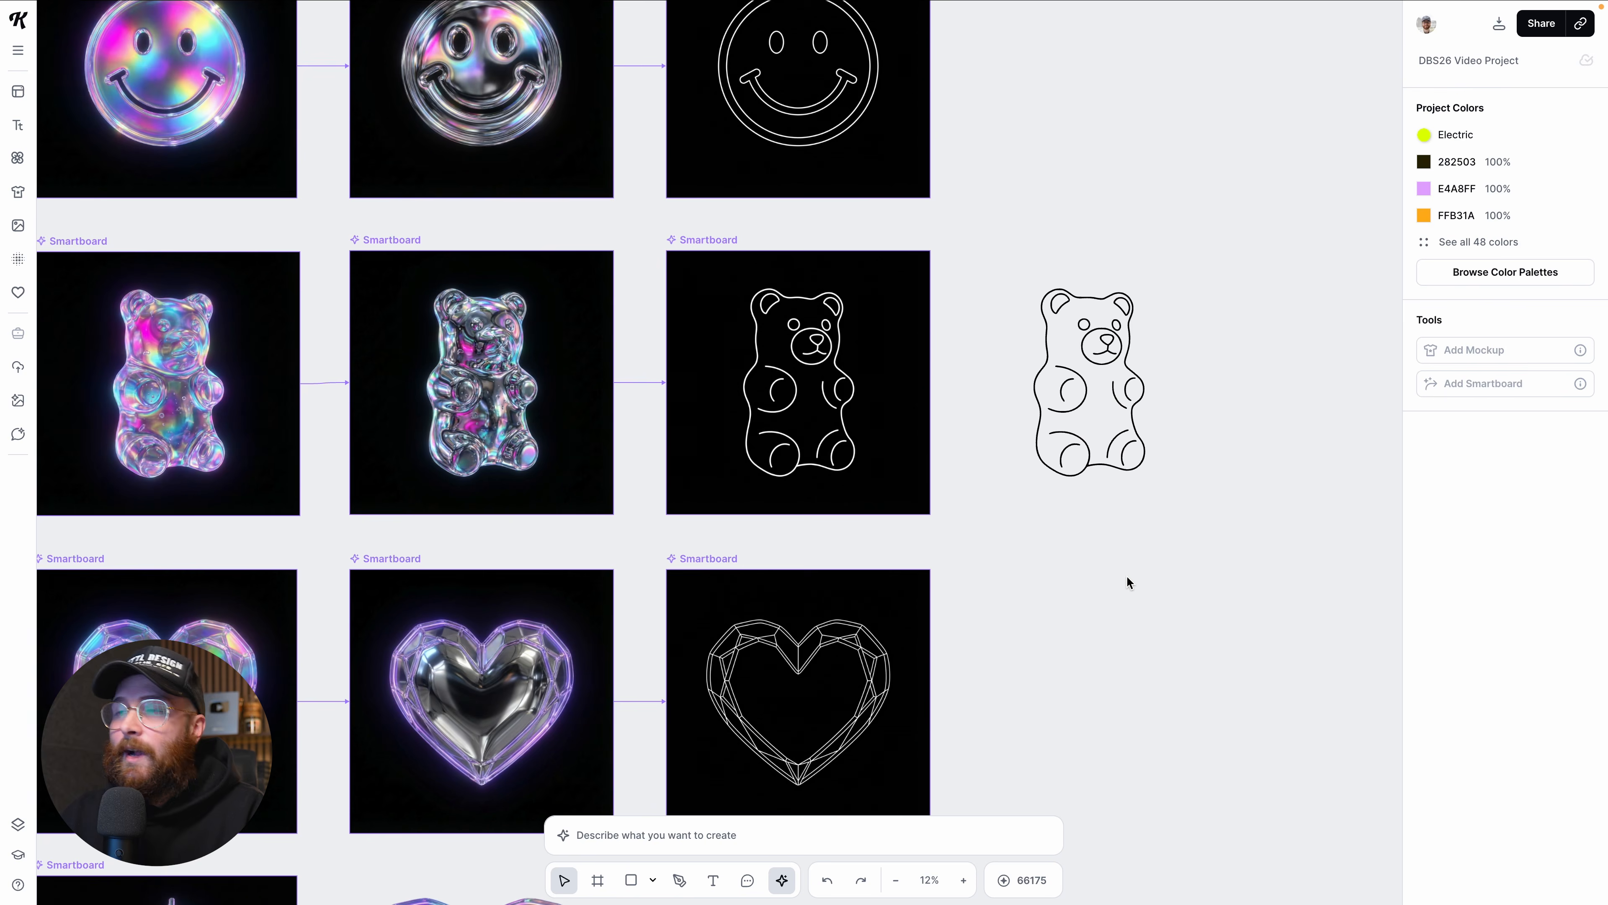
Step: Examine the Live Mockup showcase and how its Miso Maple, Wrap Paper and Package Design artboards link to product mockups
scroll(1125, 575, down, 1)
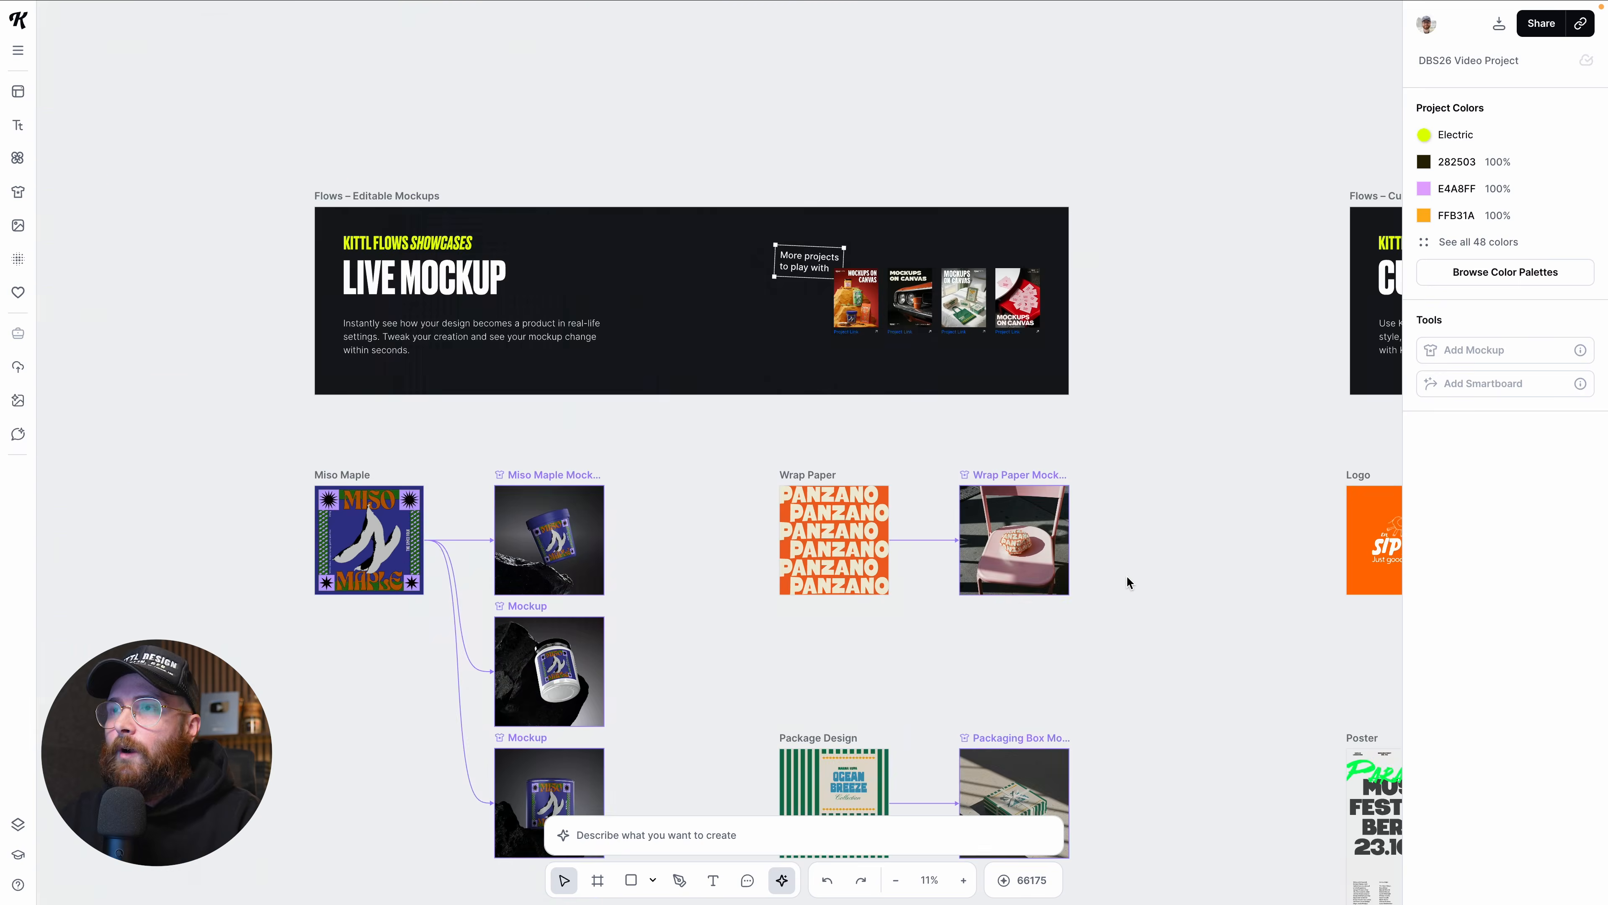
scroll(1127, 578, down, 3)
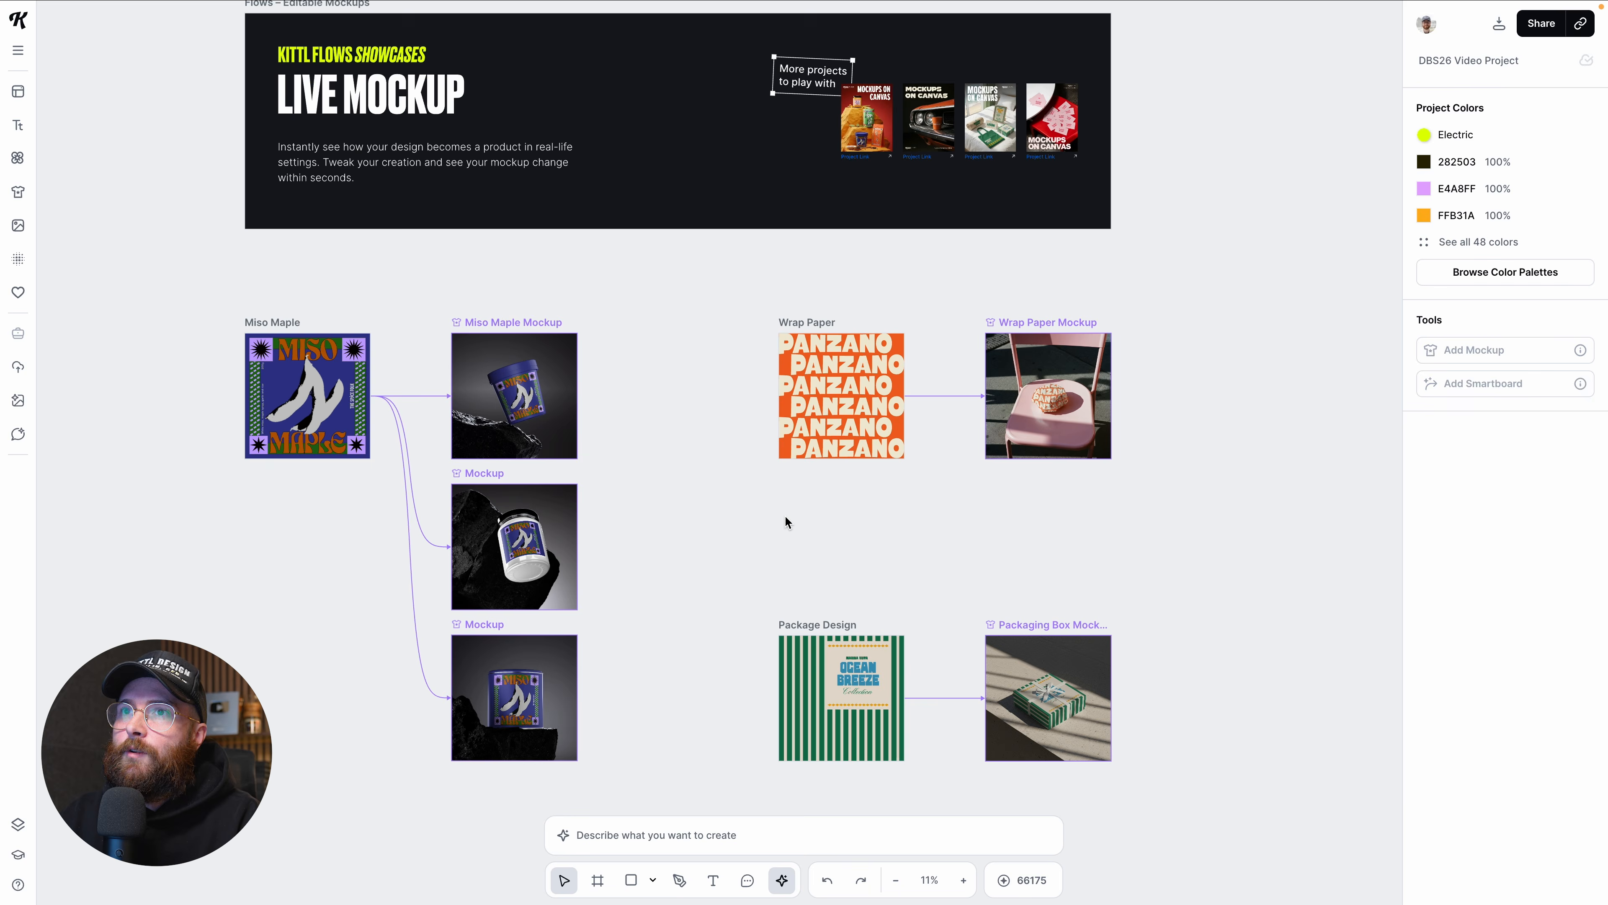
scroll(786, 522, up, 3)
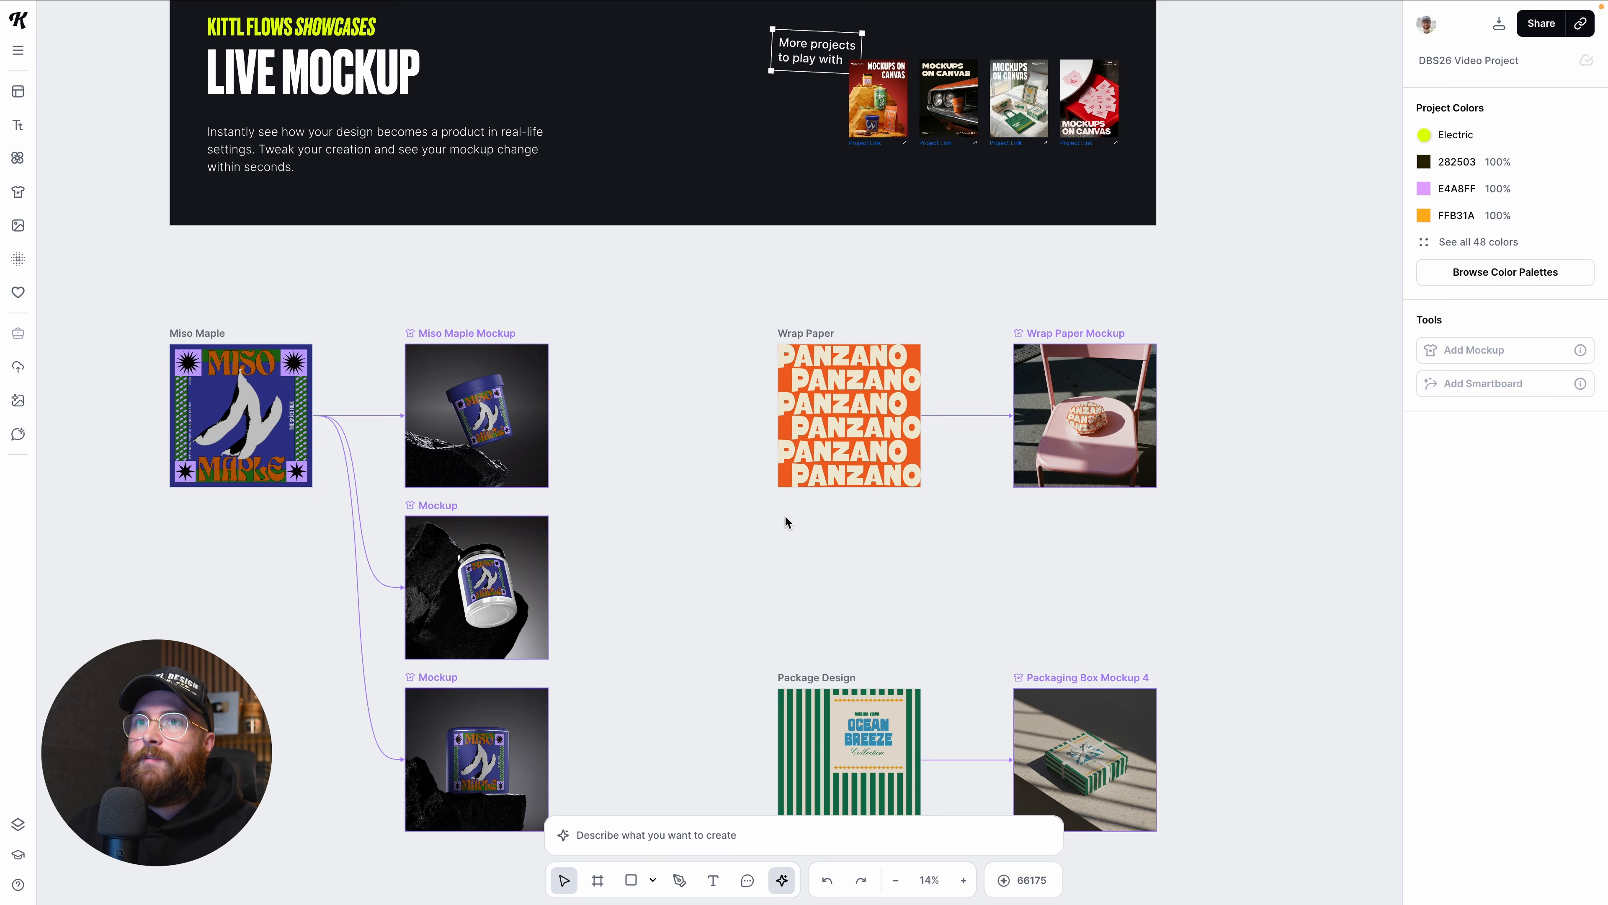
scroll(787, 522, up, 1)
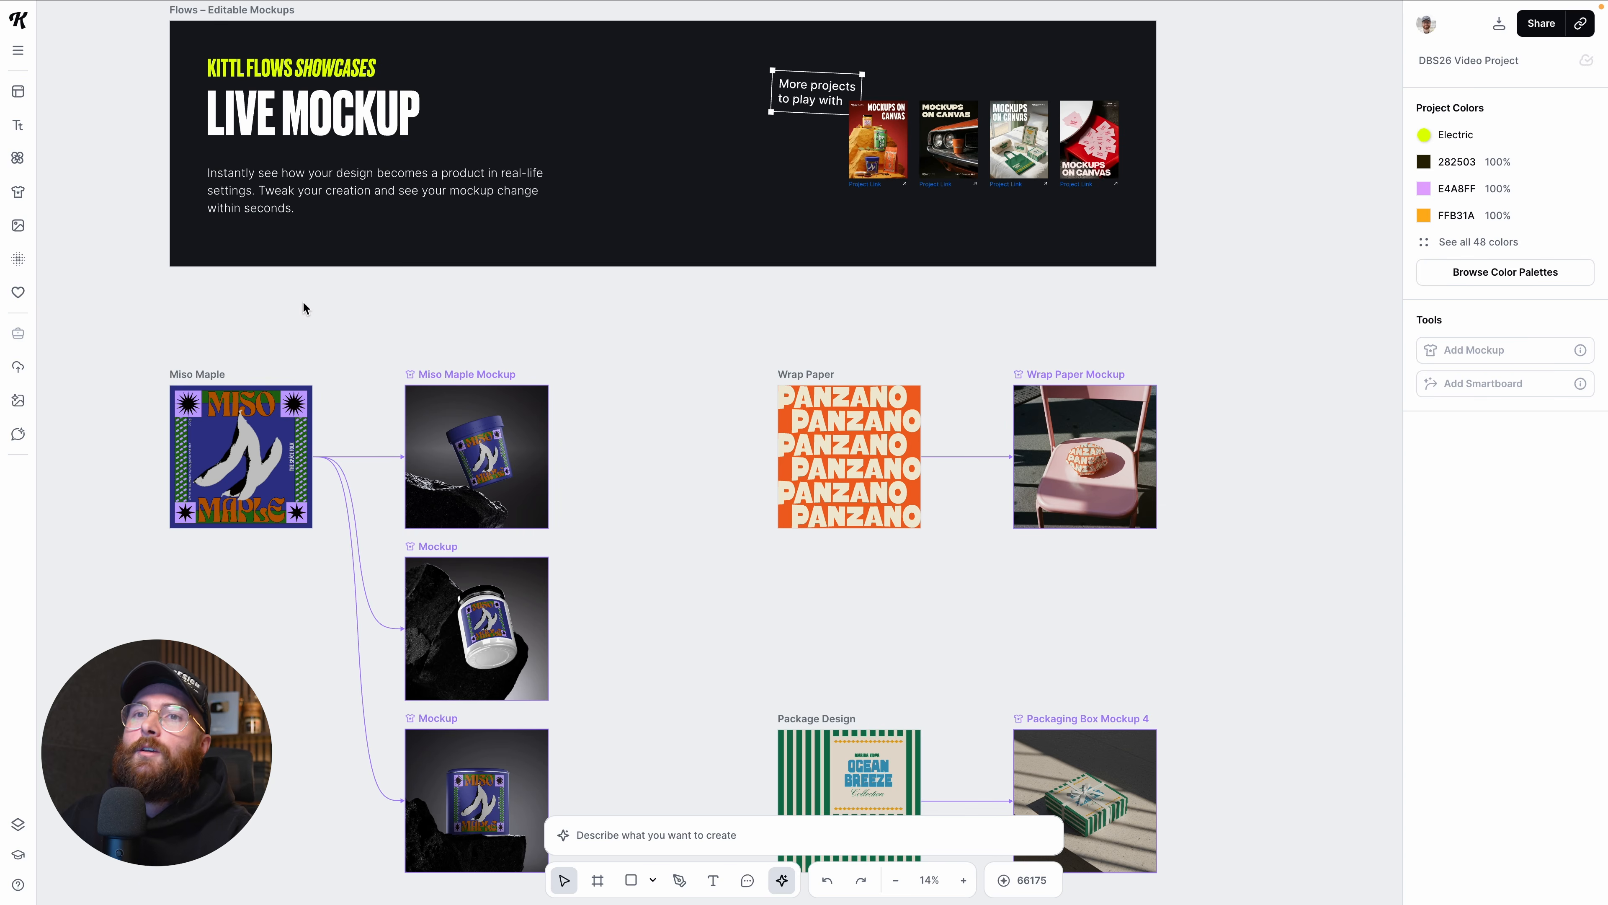
scroll(344, 496, down, 1)
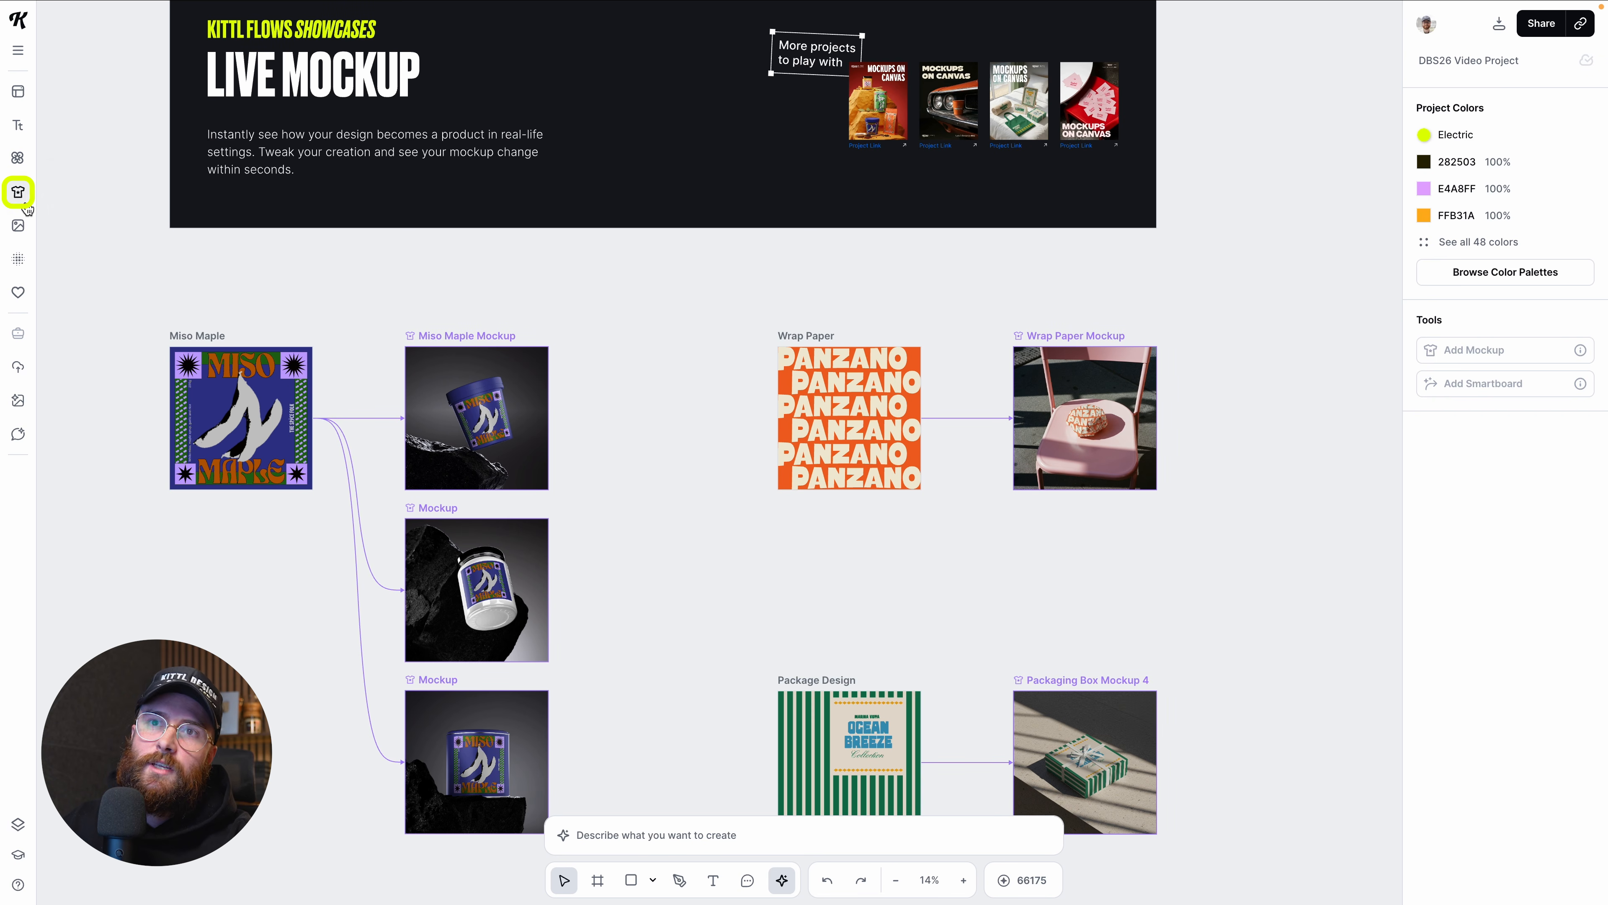
Step: Browse the mockup library, from the Stone Meal collection through the other themed collections
click(19, 193)
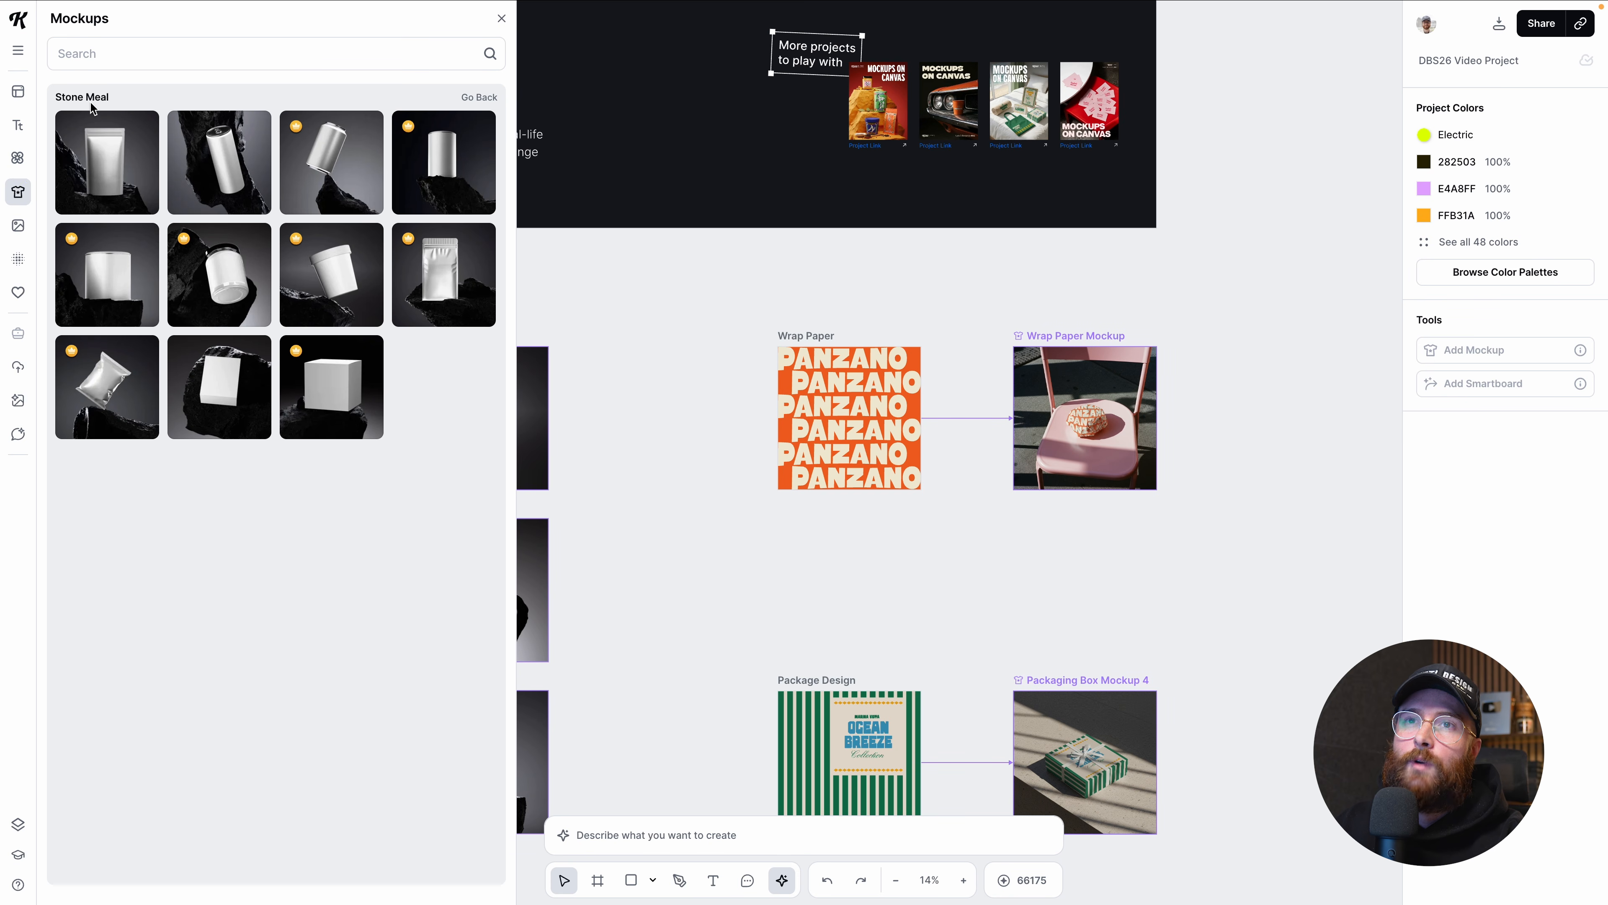
click(477, 97)
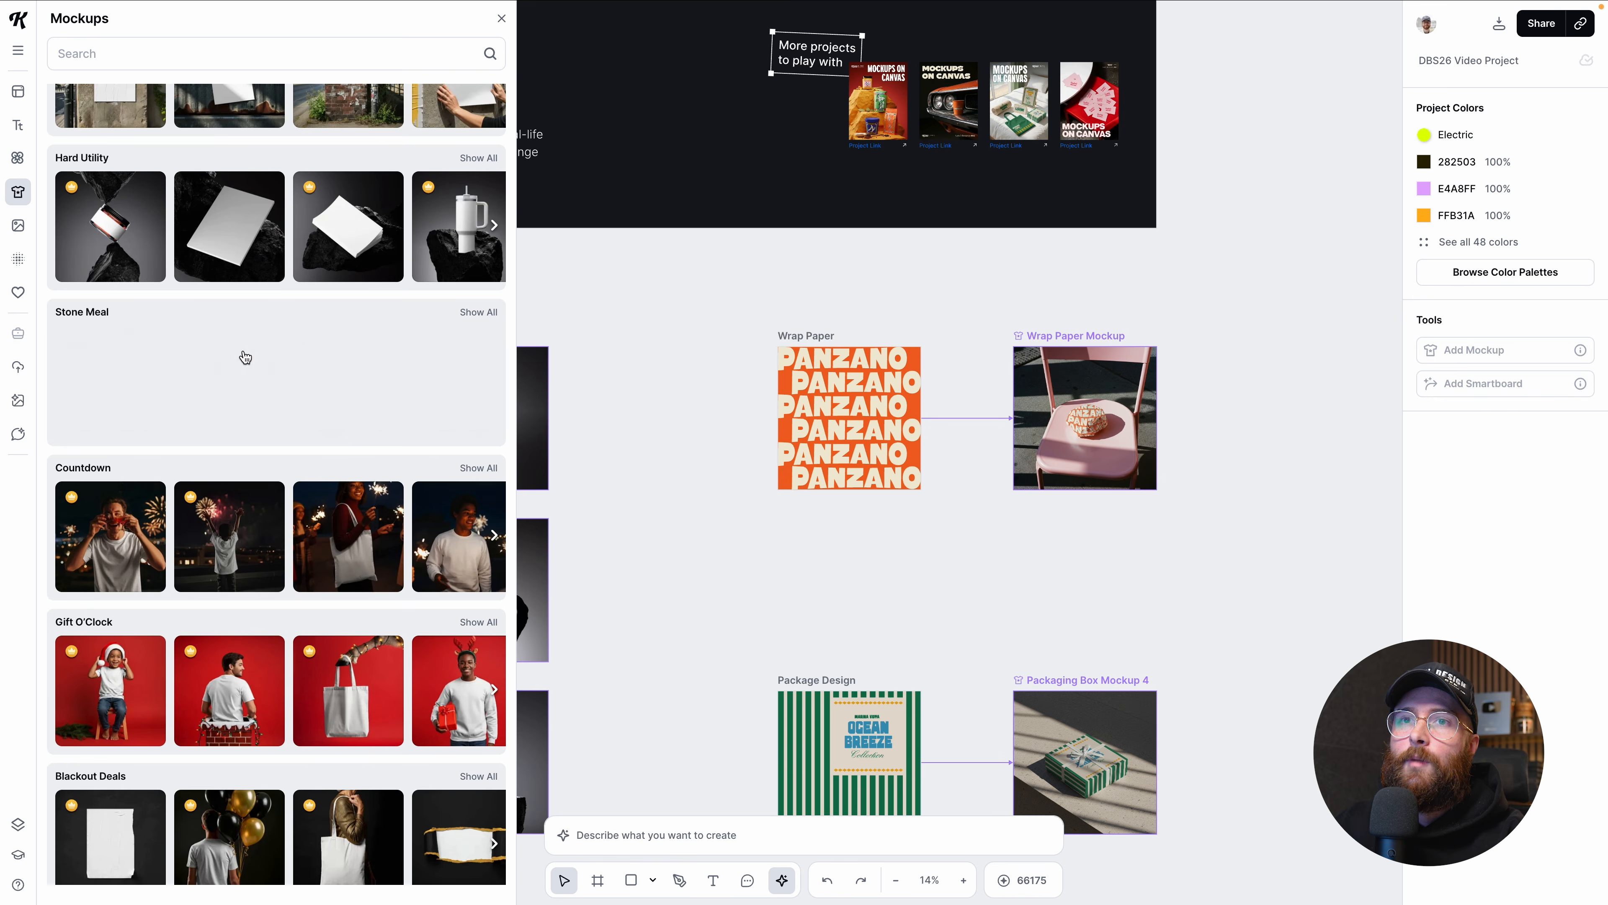
scroll(323, 523, up, 2)
scroll(323, 523, up, 20)
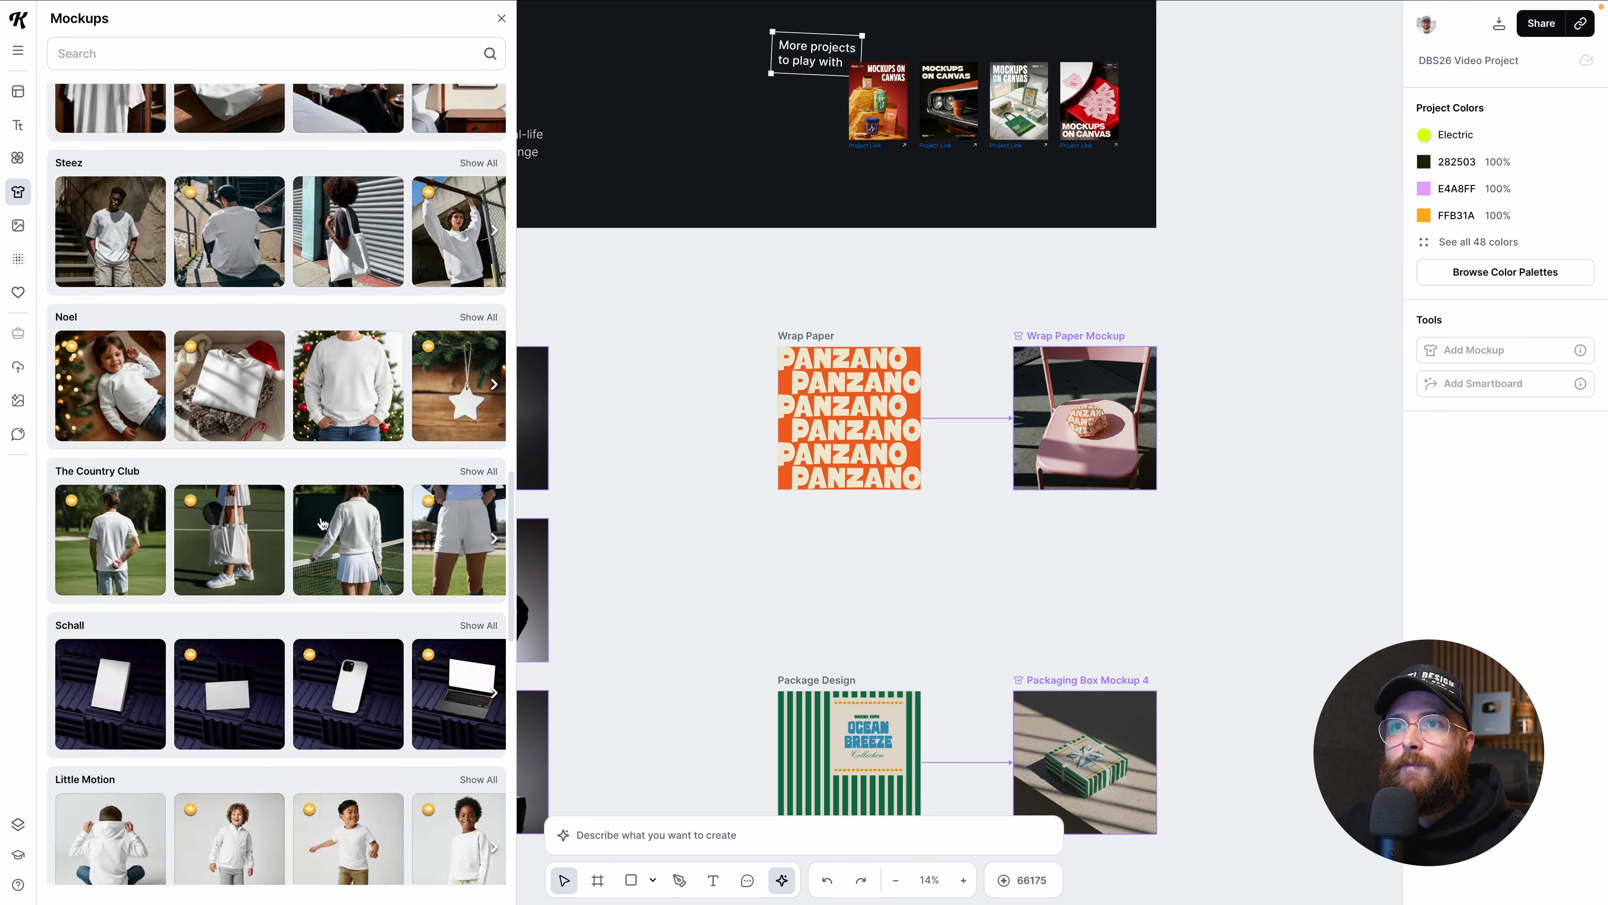
scroll(323, 524, up, 15)
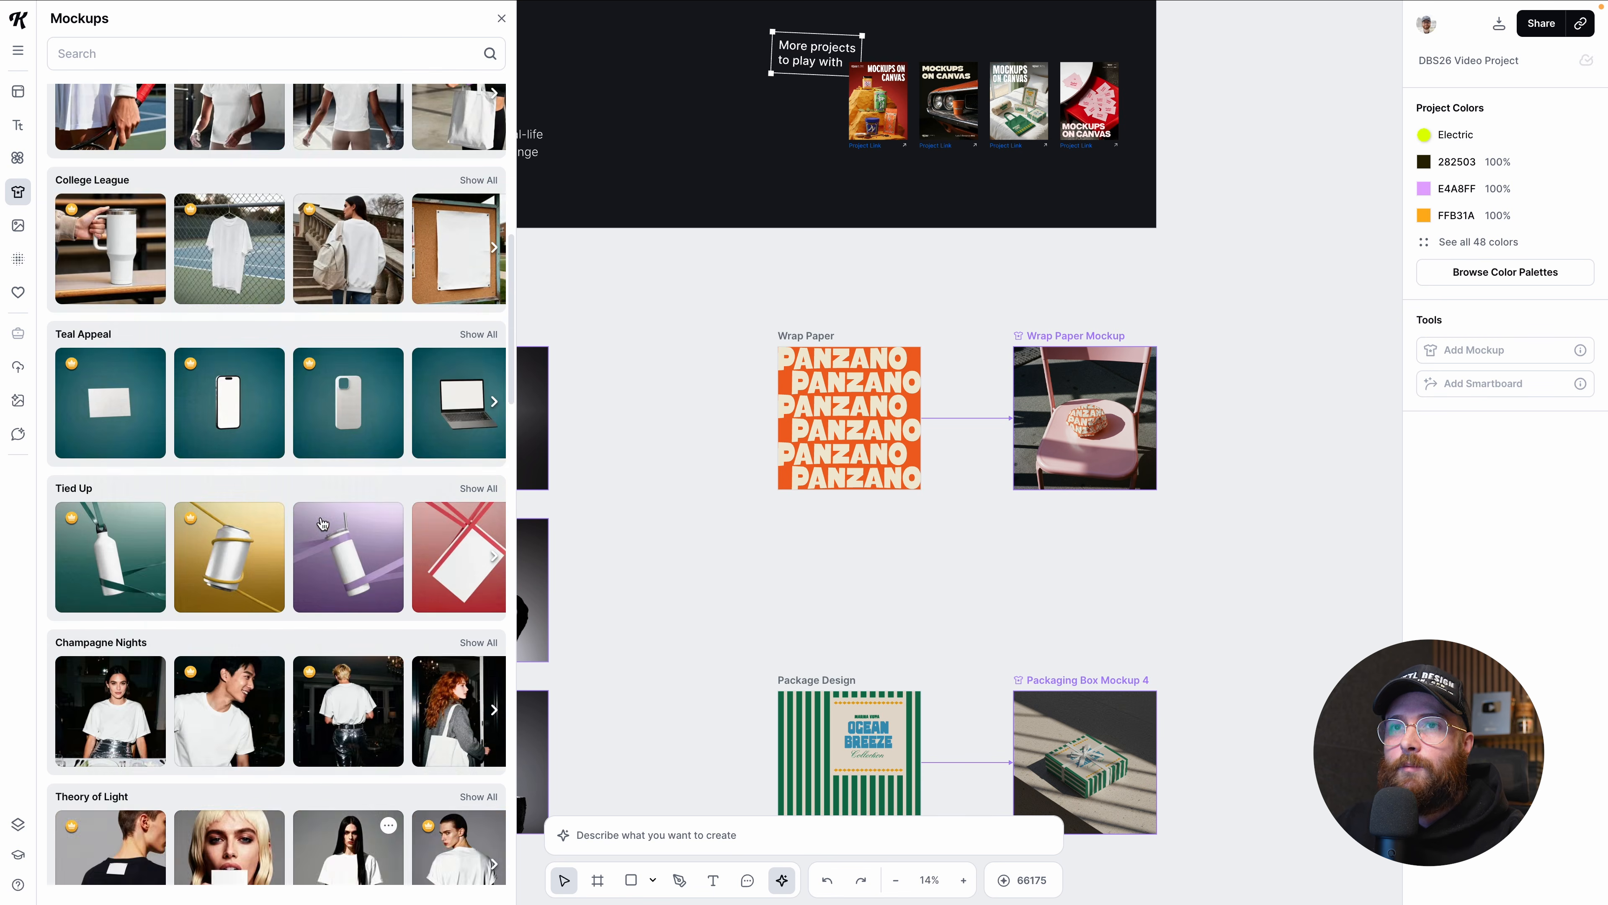
click(503, 20)
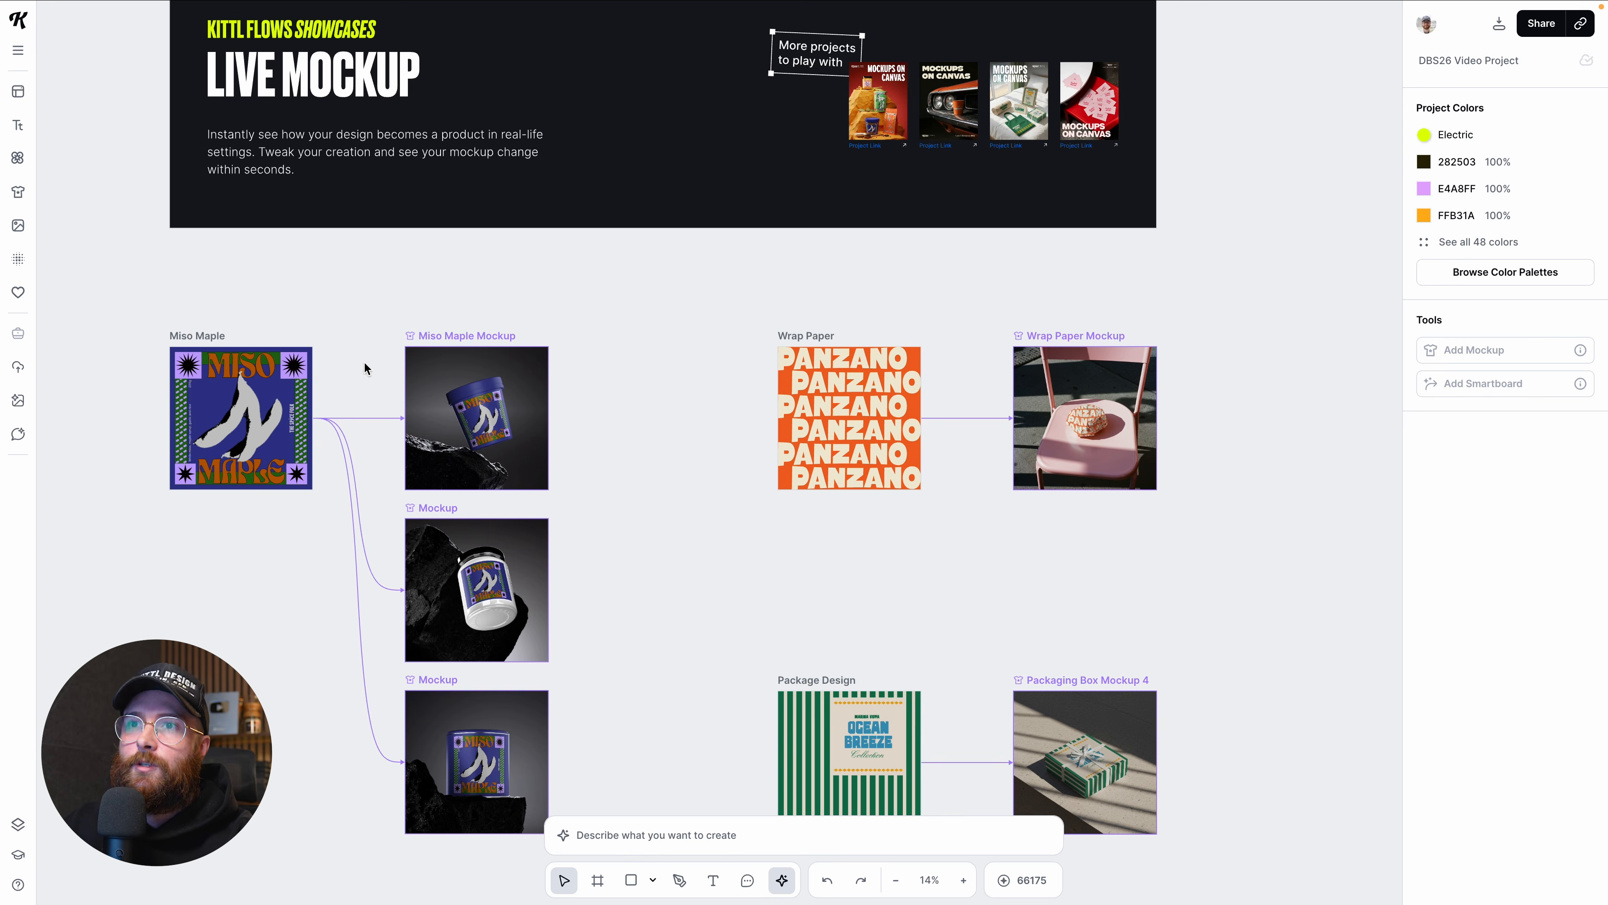
Step: Add a linked mockup to the Miso Maple artboard and set it to the tilted can from the Stone Meal collection
click(196, 336)
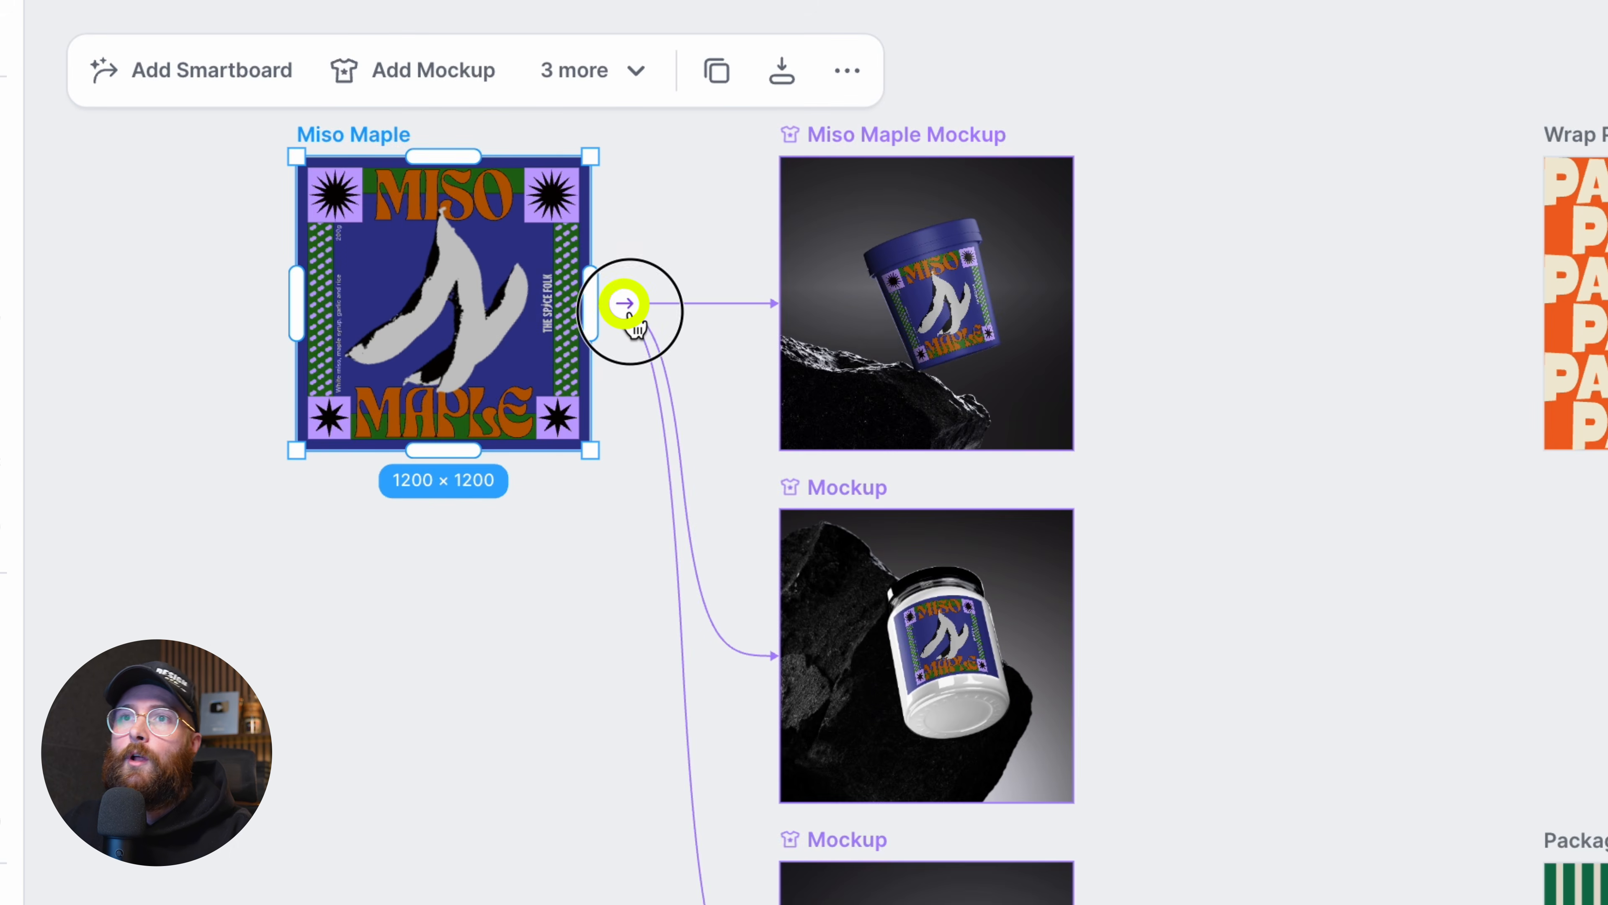
click(625, 307)
click(724, 424)
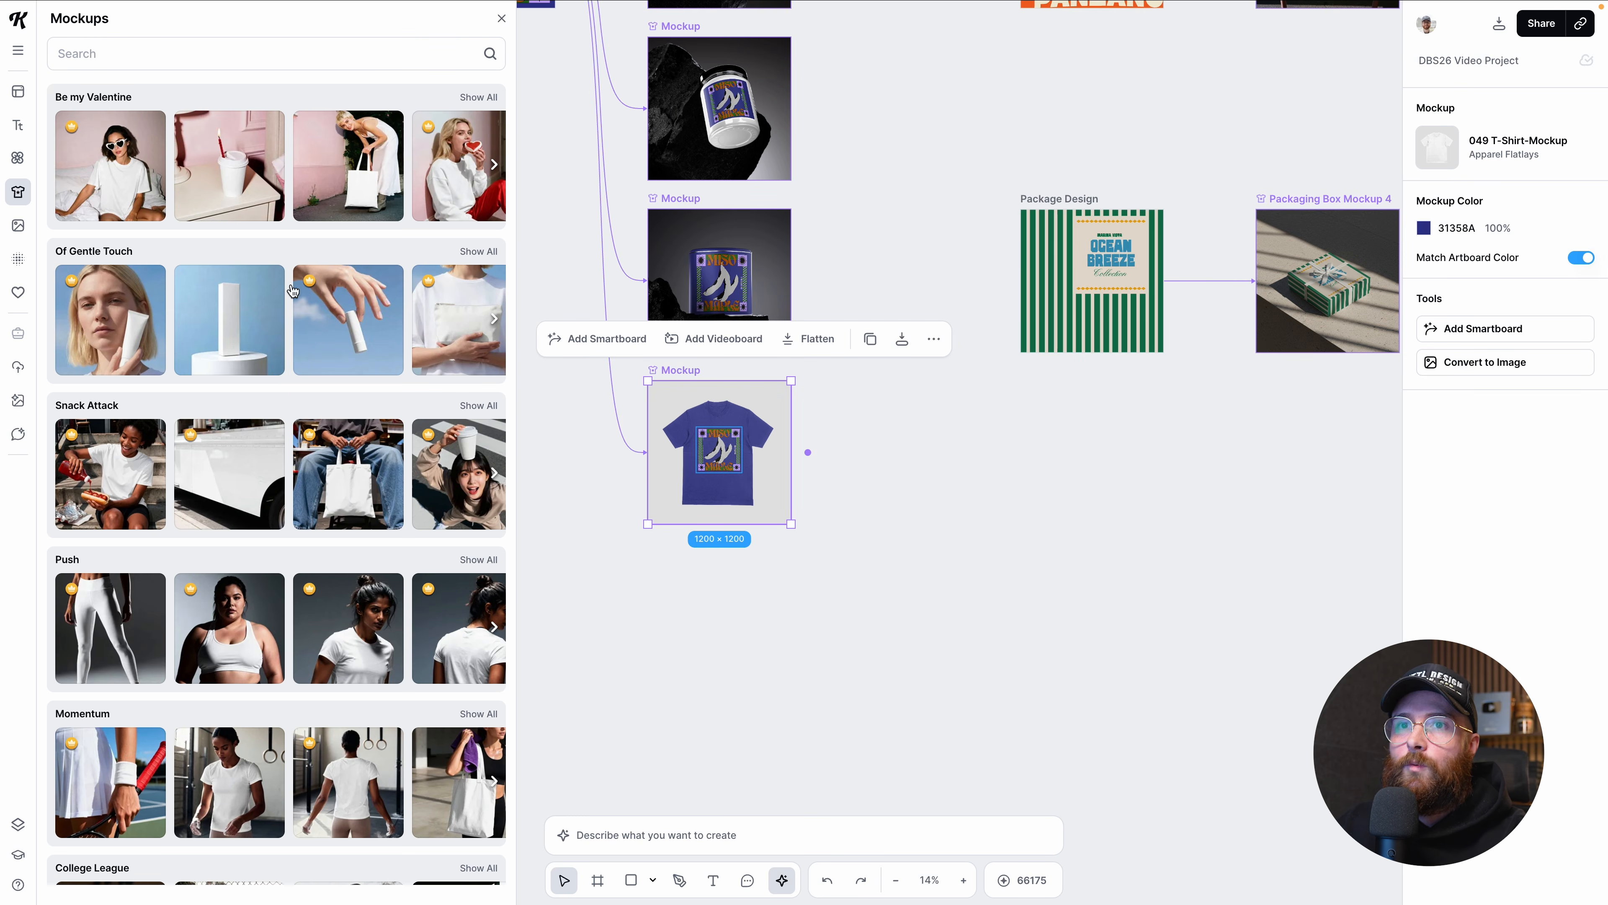
scroll(292, 291, down, 15)
scroll(318, 507, down, 20)
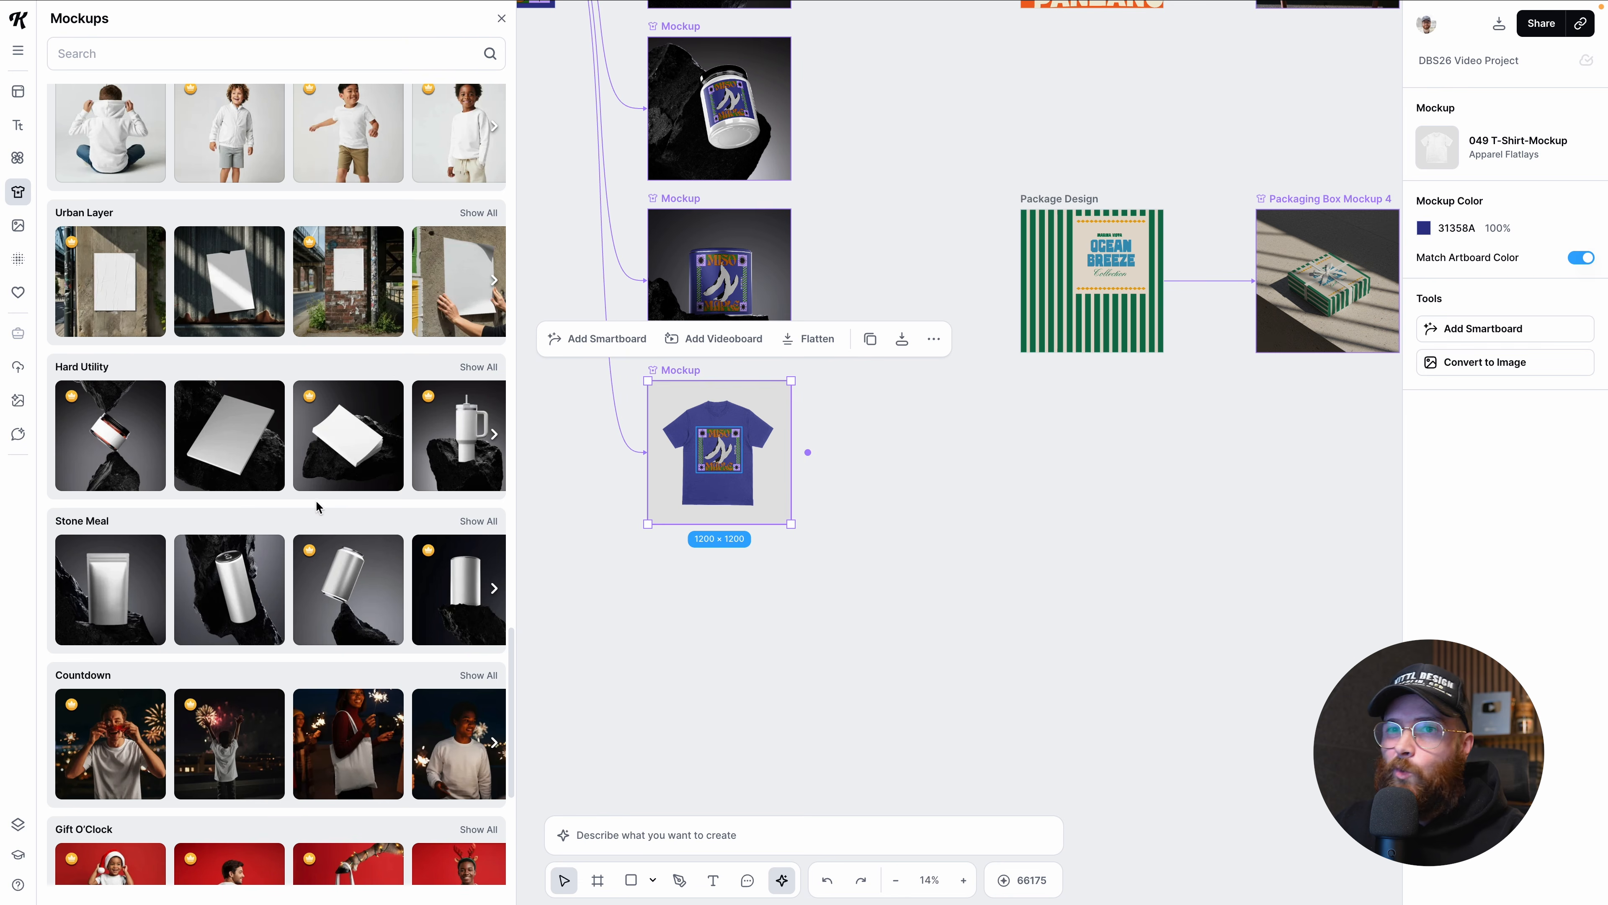
click(478, 518)
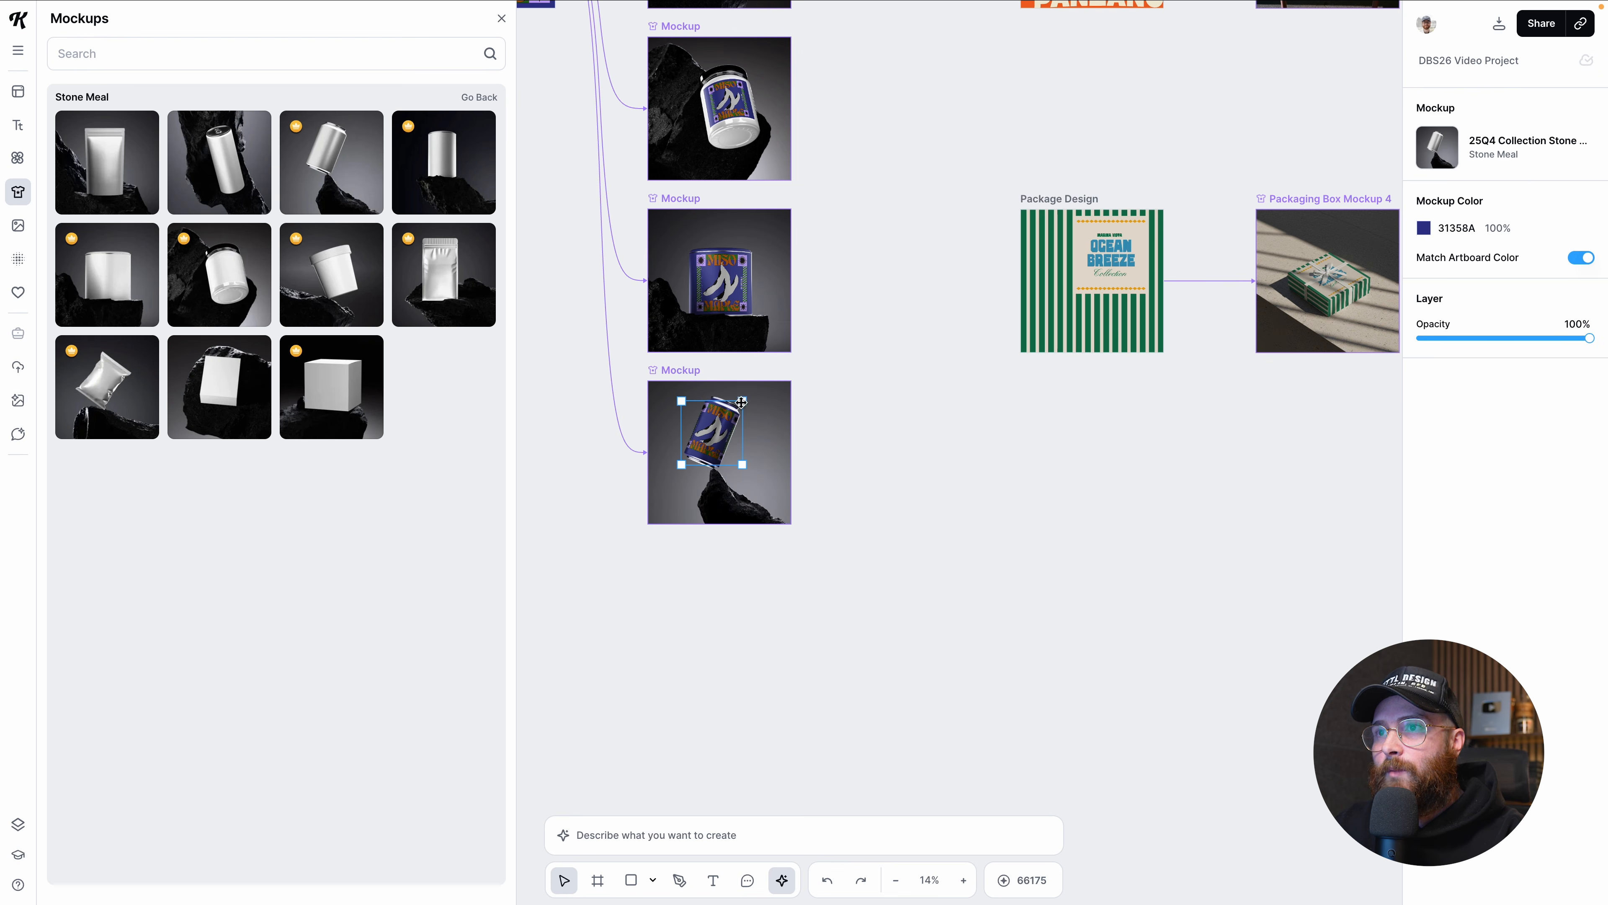
click(502, 18)
Step: Scale down and reposition the Miso Maple artwork so it fits on the tilted can
scroll(741, 472, up, 5)
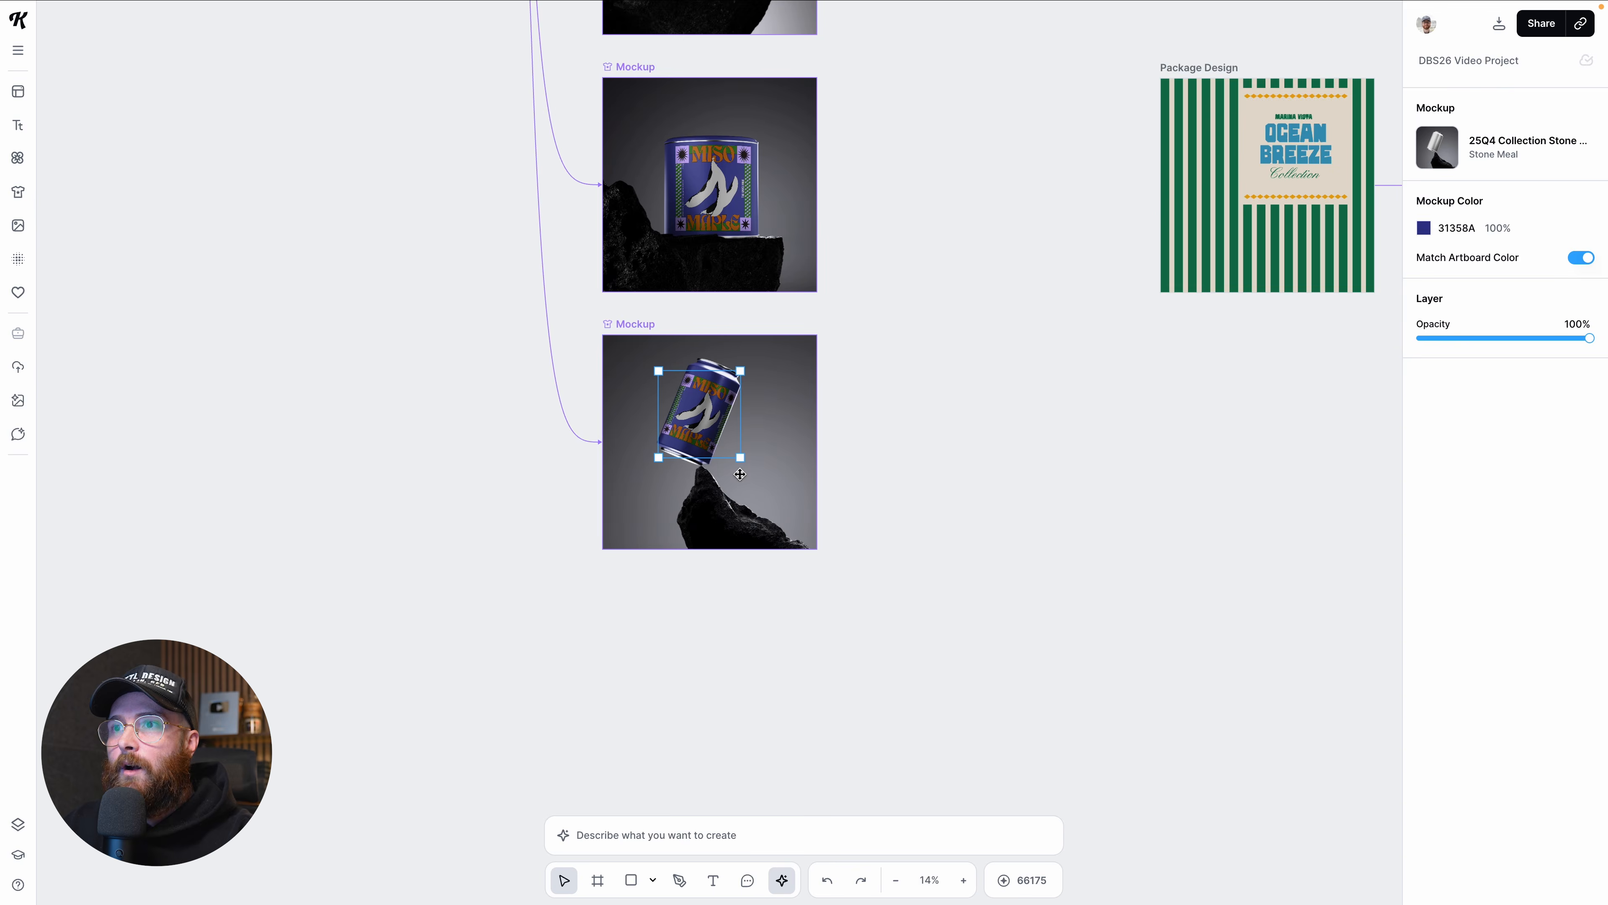
drag(741, 456, 701, 410)
scroll(840, 471, down, 2)
click(898, 476)
scroll(899, 476, up, 1)
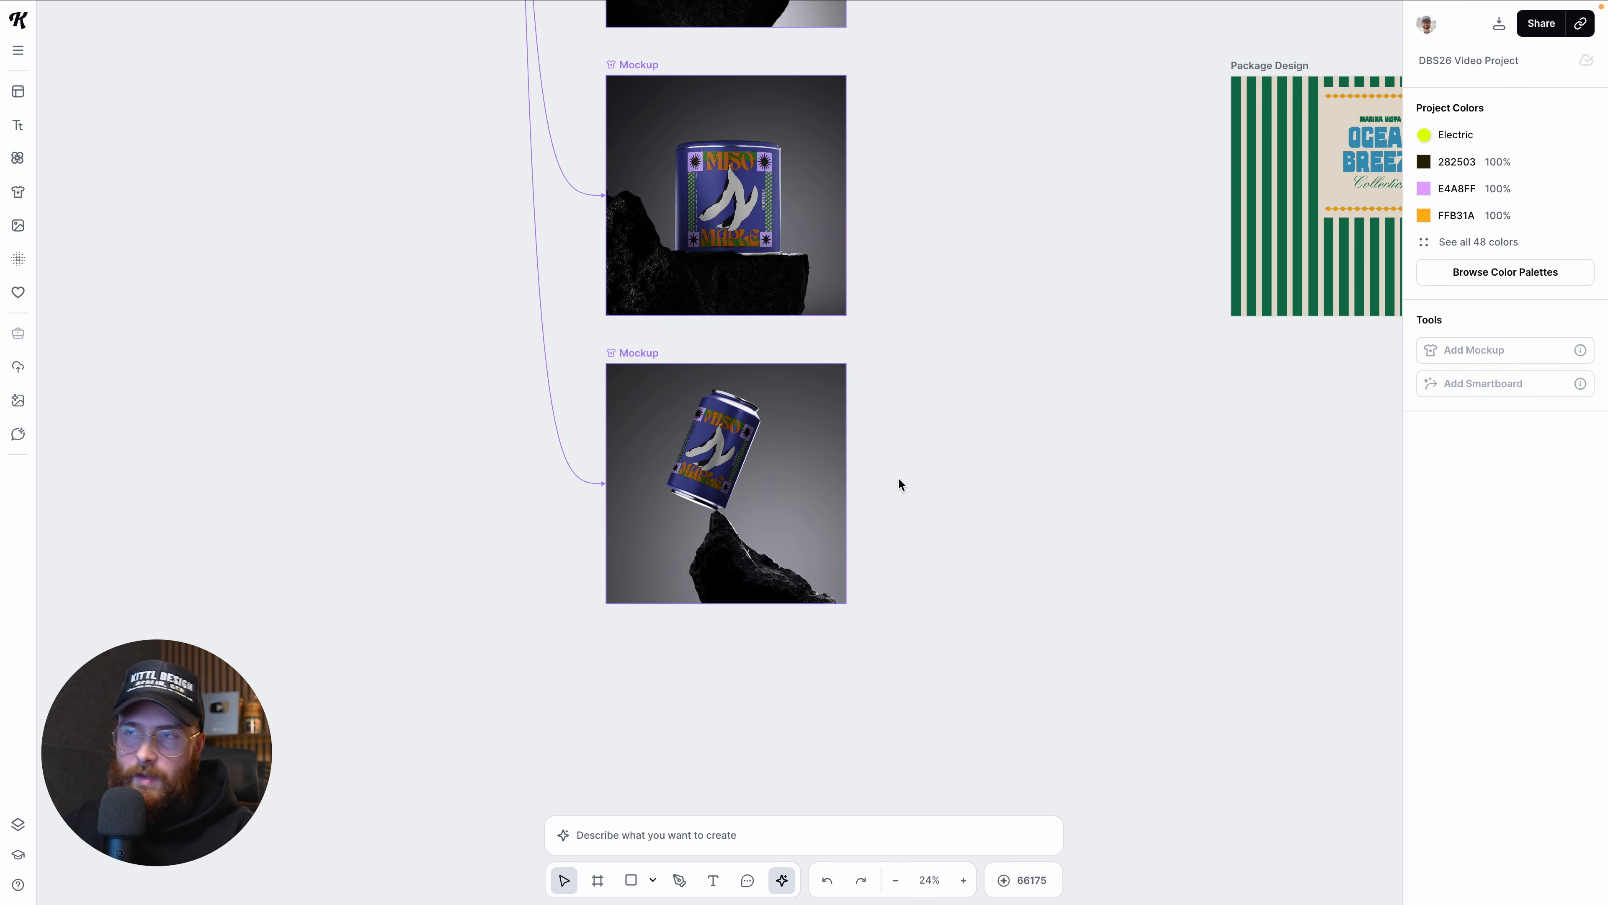
Step: Move the can mockup from the end of the mockup column to the empty space beside the jar mockup
scroll(898, 476, up, 2)
scroll(898, 484, down, 3)
scroll(778, 496, up, 2)
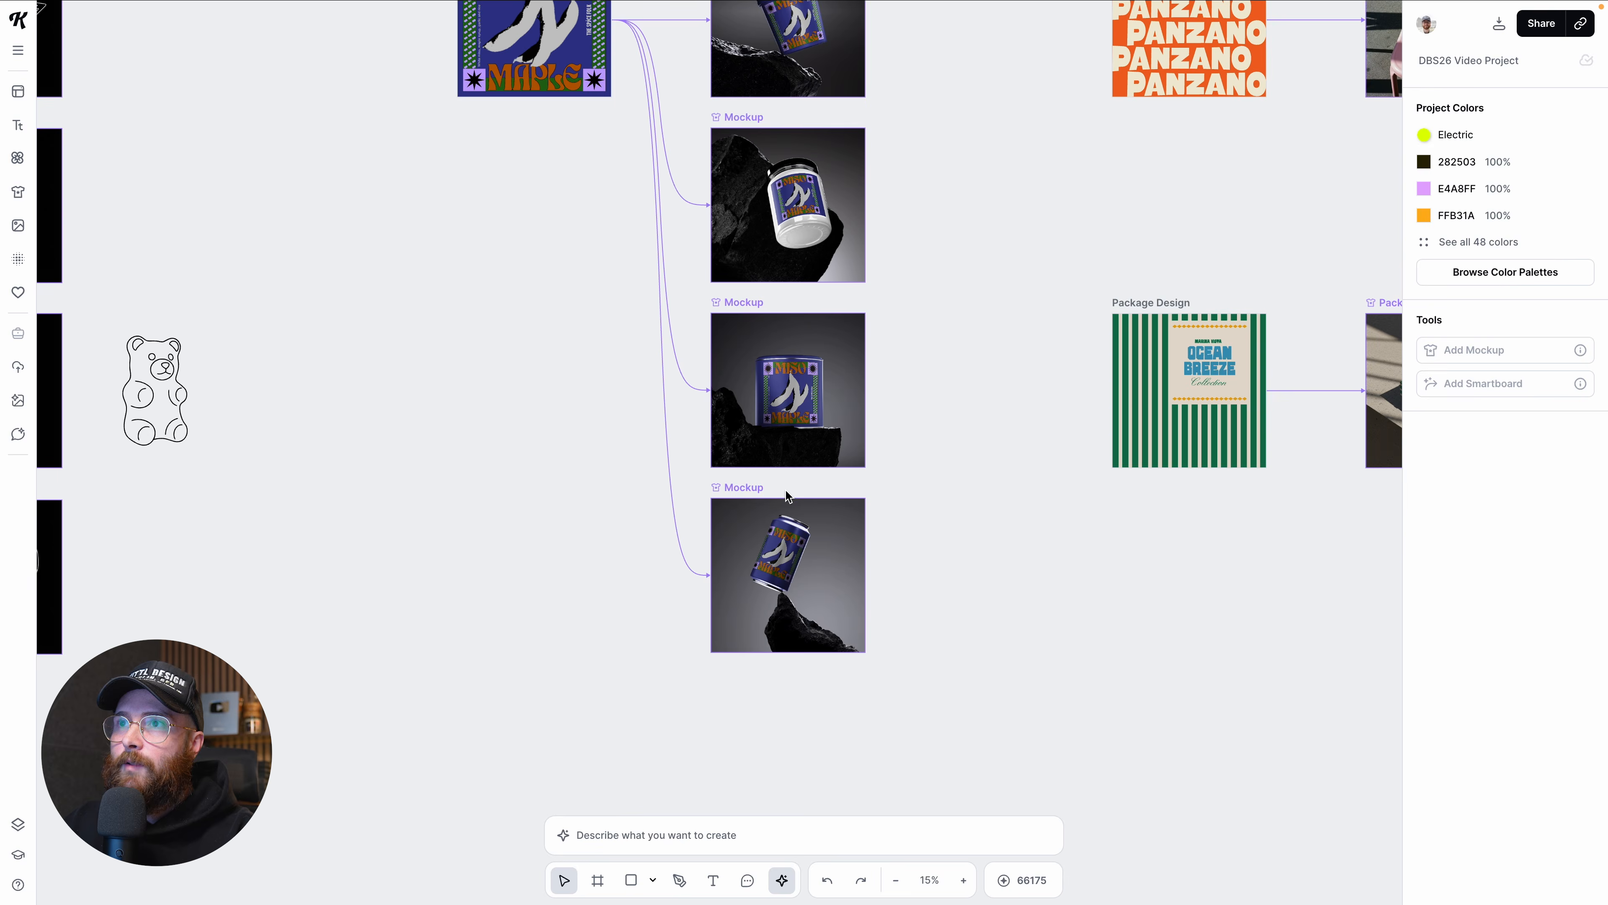
drag(726, 541, 895, 171)
scroll(879, 312, right, 4)
scroll(879, 312, up, 1)
scroll(709, 371, up, 3)
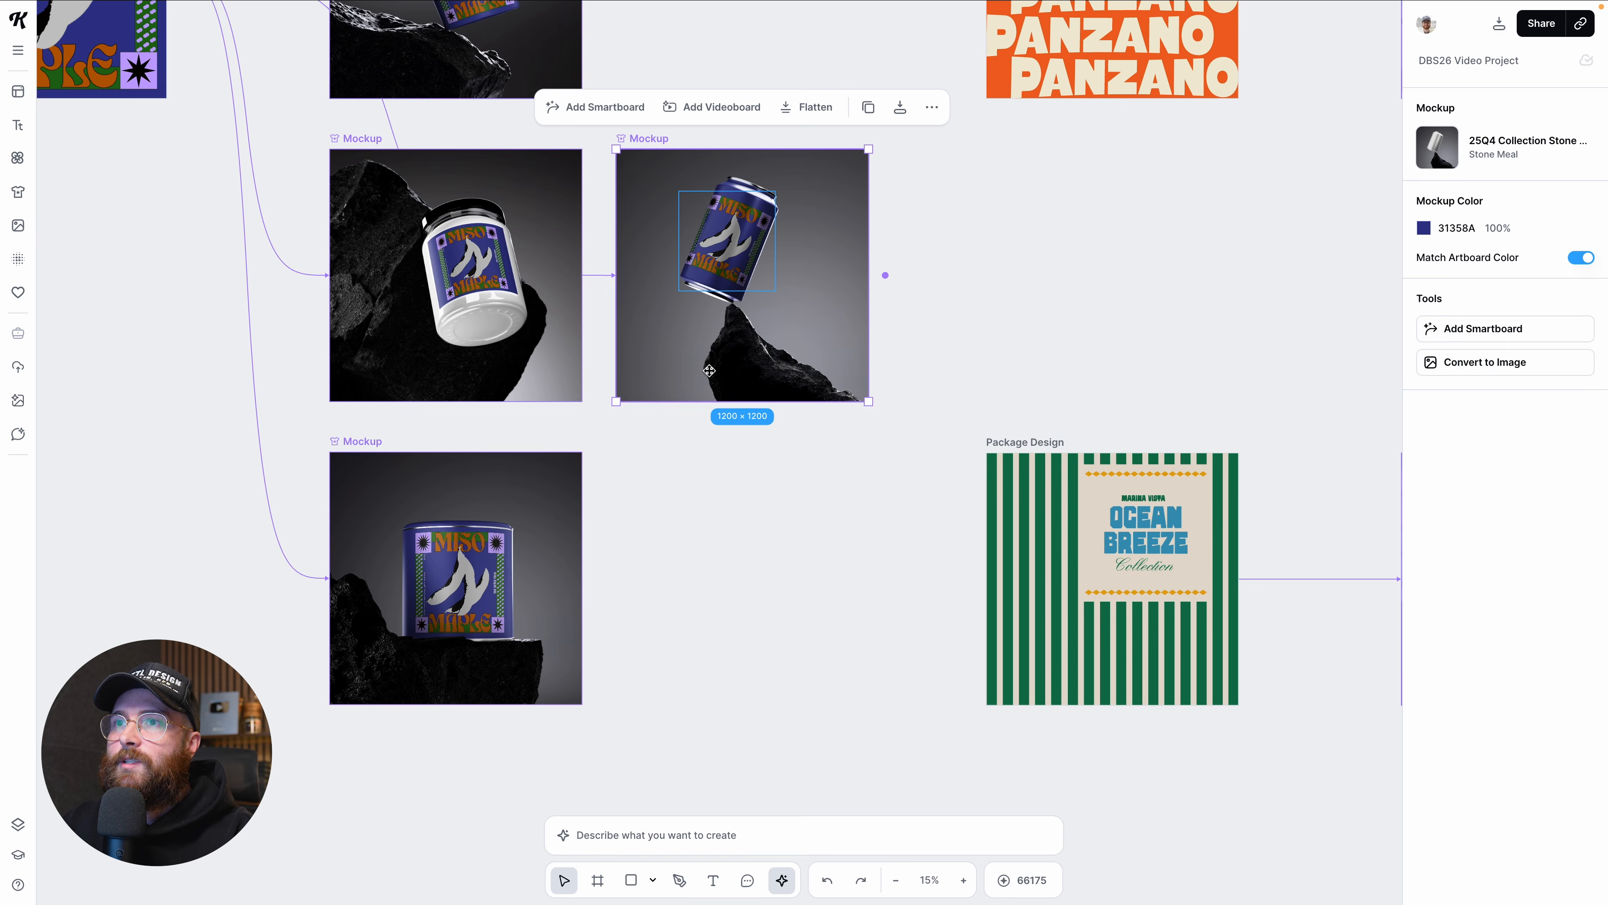
scroll(600, 378, up, 3)
scroll(570, 387, left, 5)
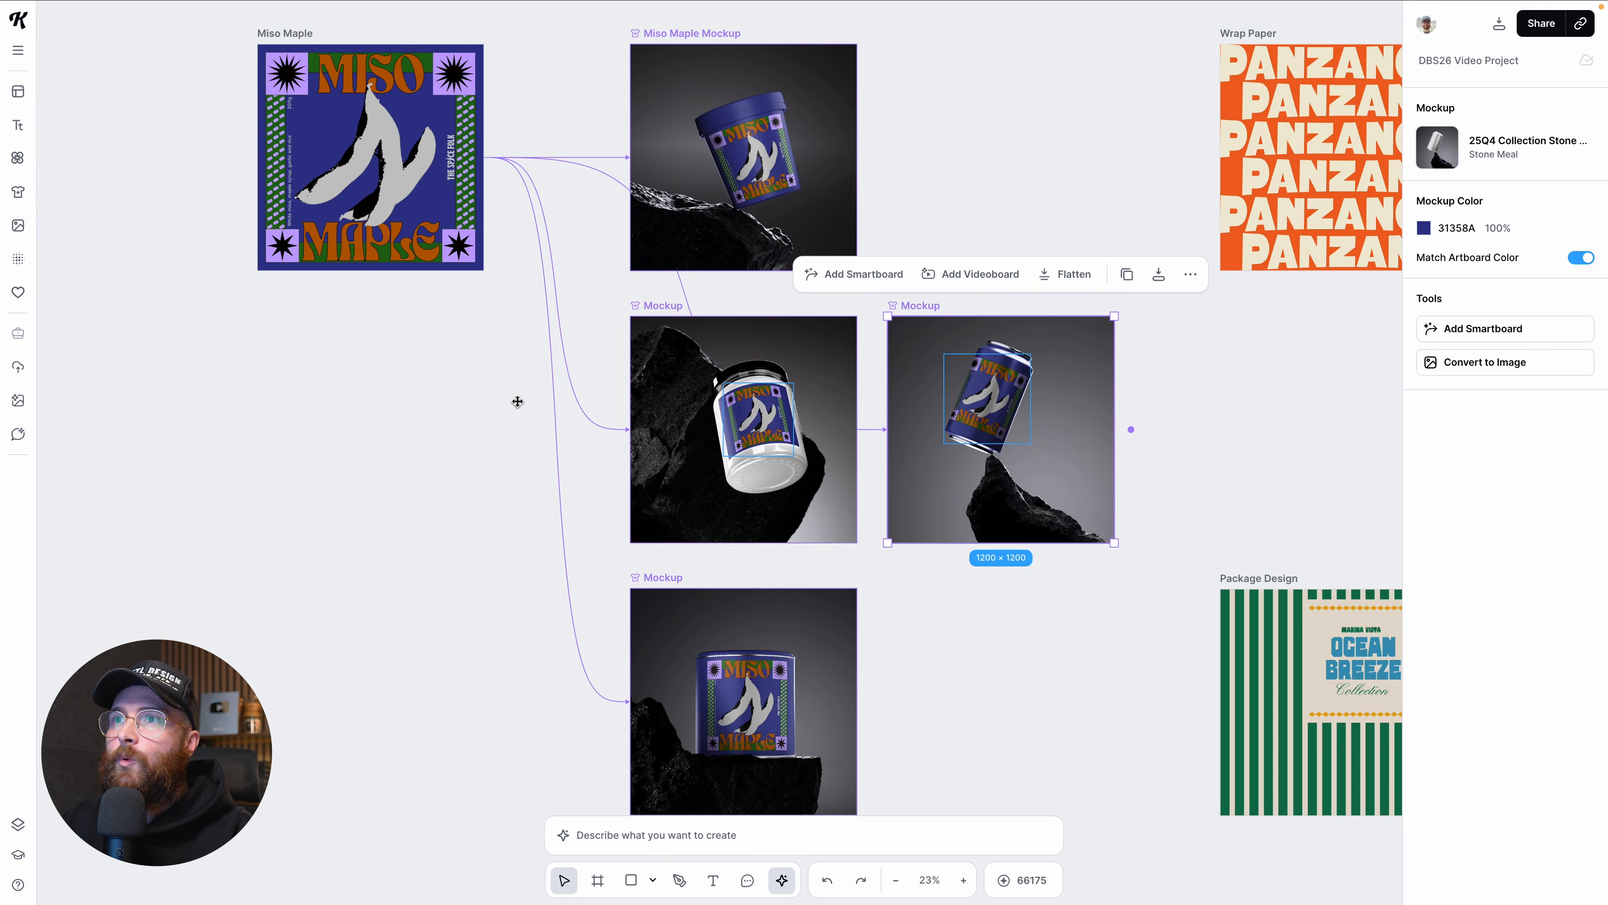
Step: Examine the Miso Maple artwork's title text, central illustration and side pattern, and look briefly at the template library
scroll(506, 410, right, 3)
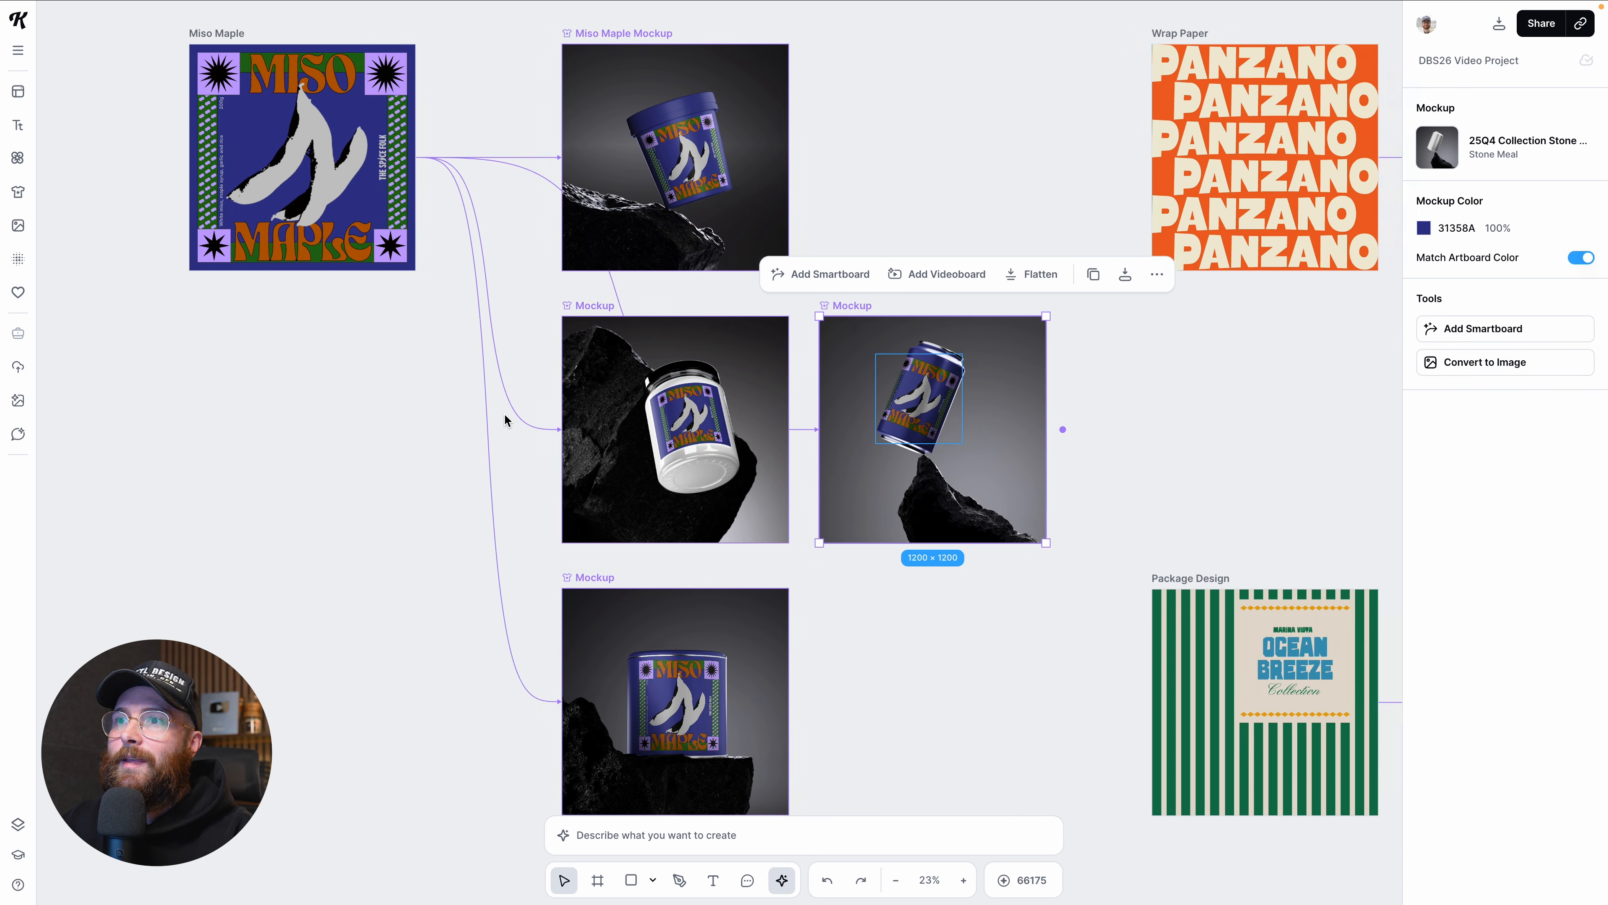
scroll(469, 417, up, 1)
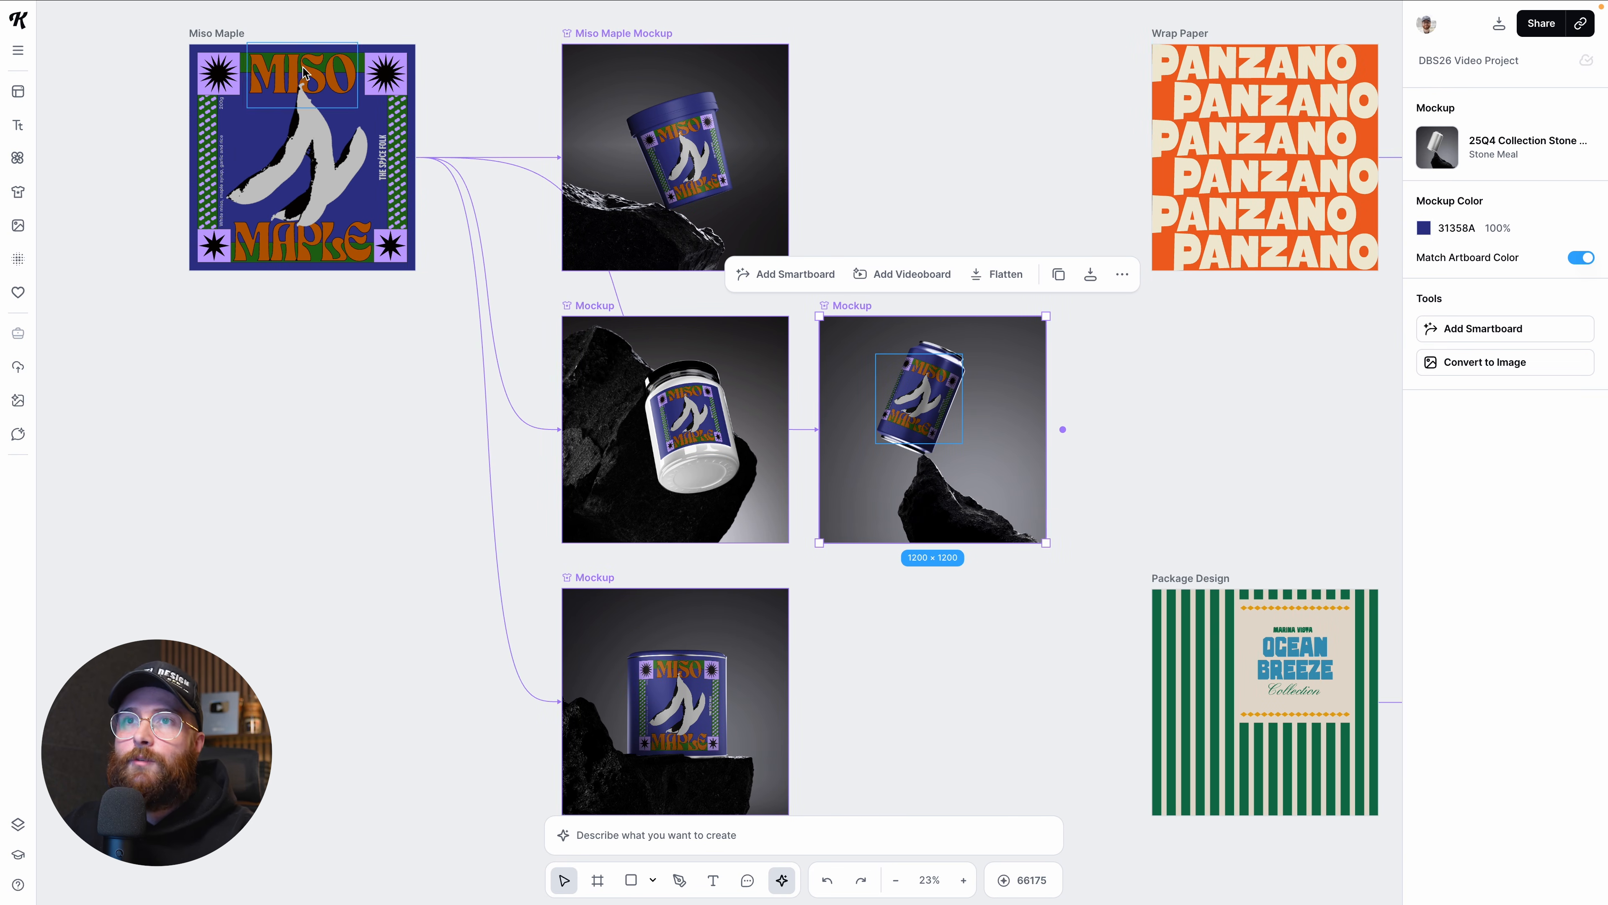
click(924, 649)
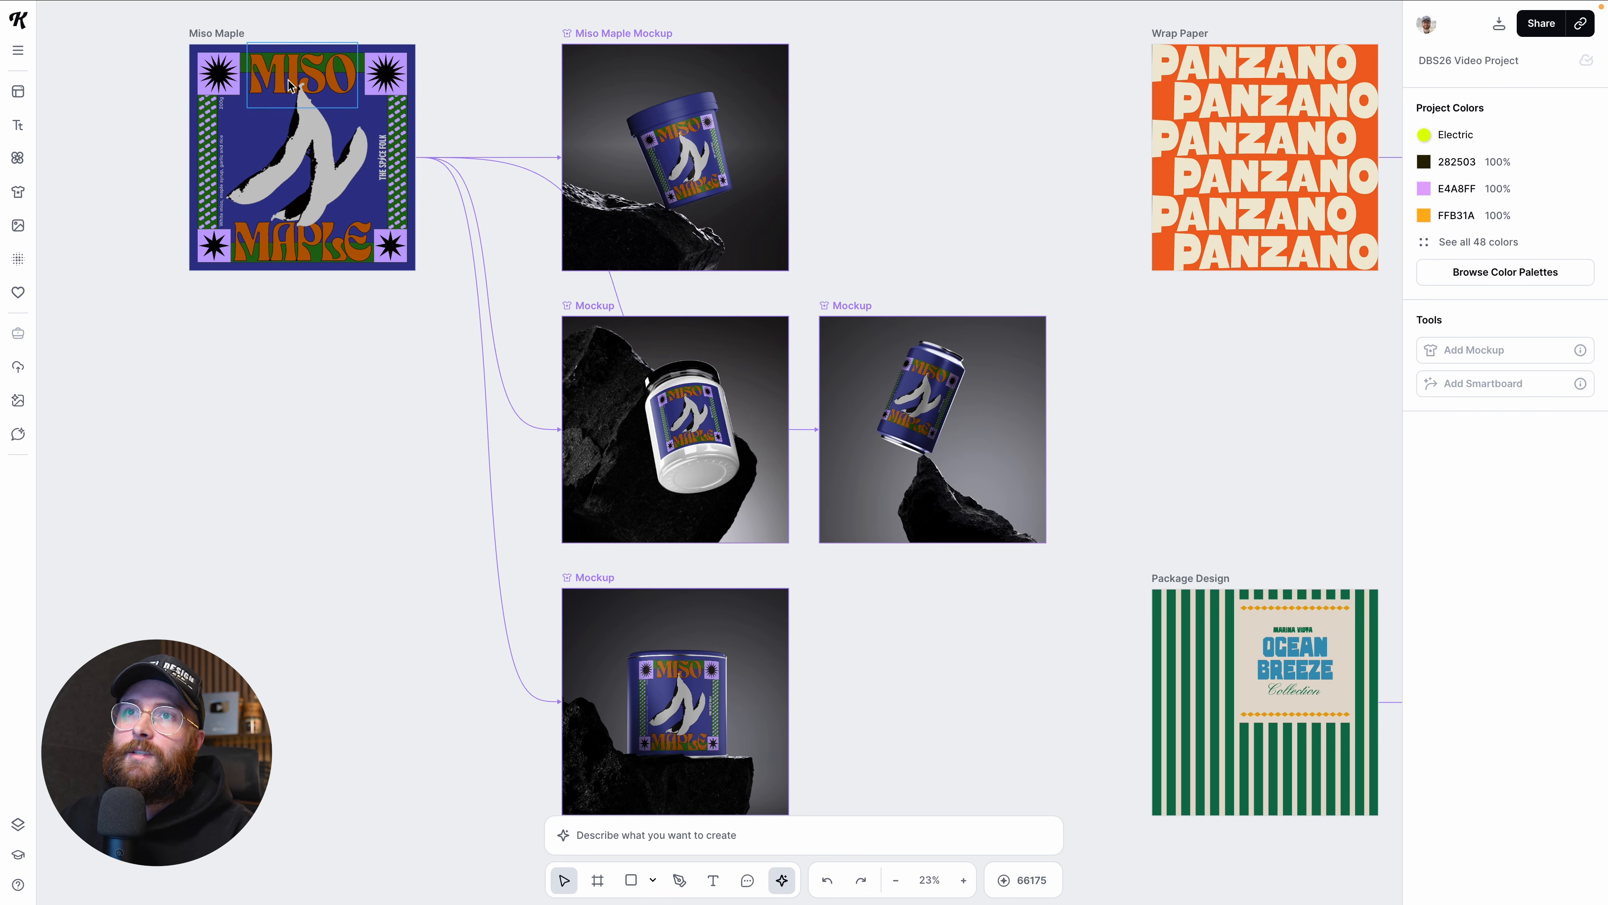
scroll(234, 109, up, 5)
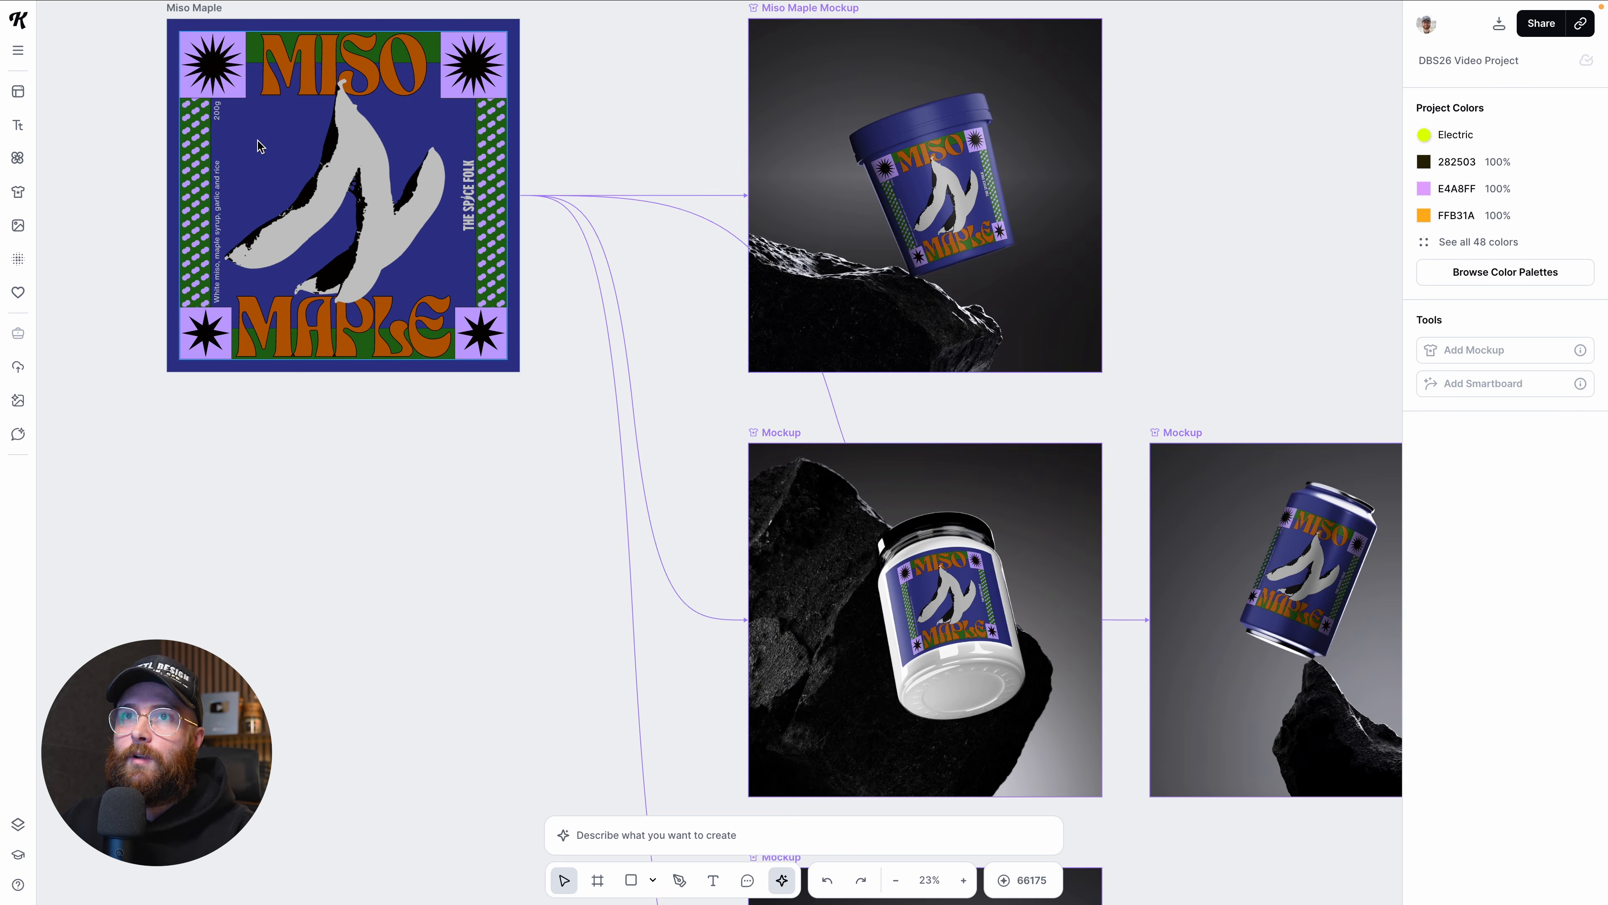
scroll(374, 272, up, 2)
click(410, 106)
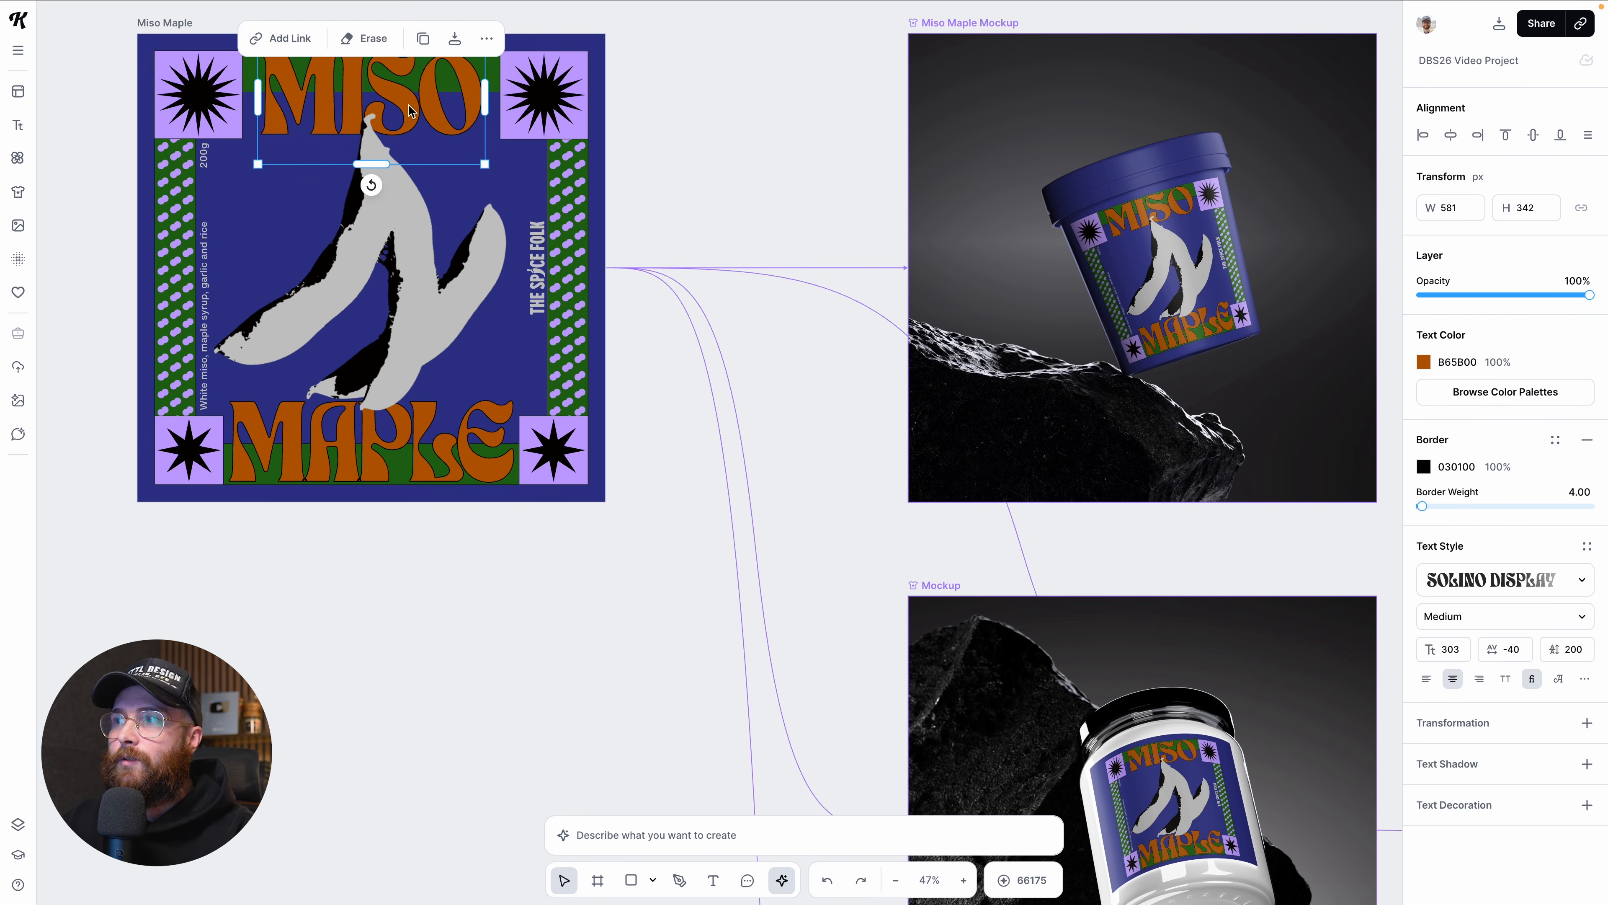
click(375, 255)
click(184, 210)
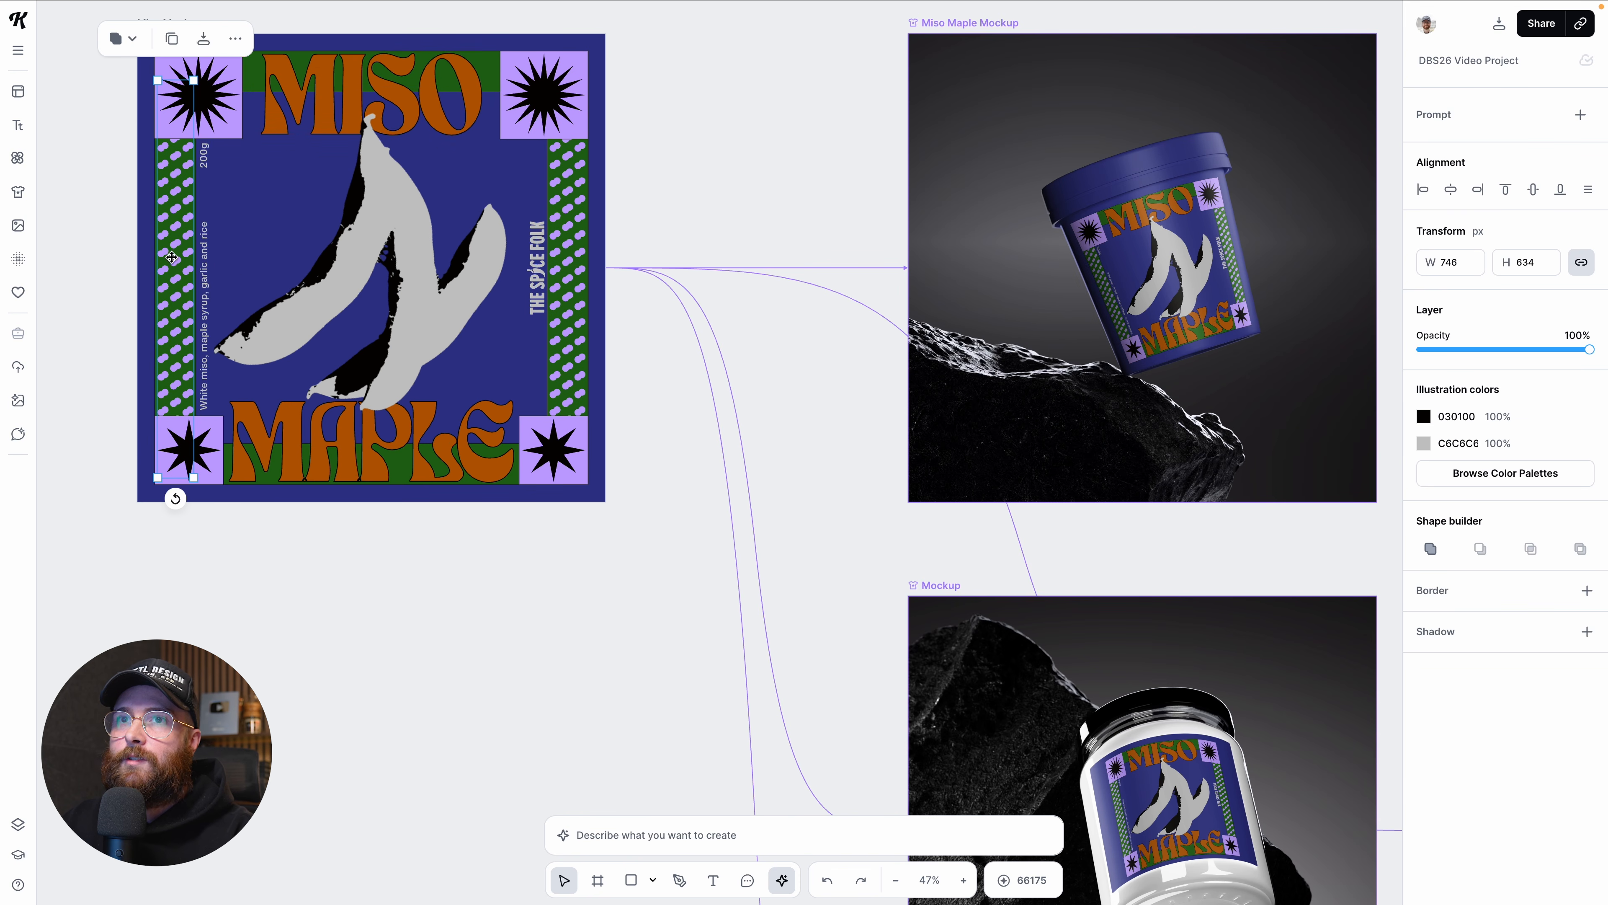
click(423, 611)
scroll(423, 612, down, 3)
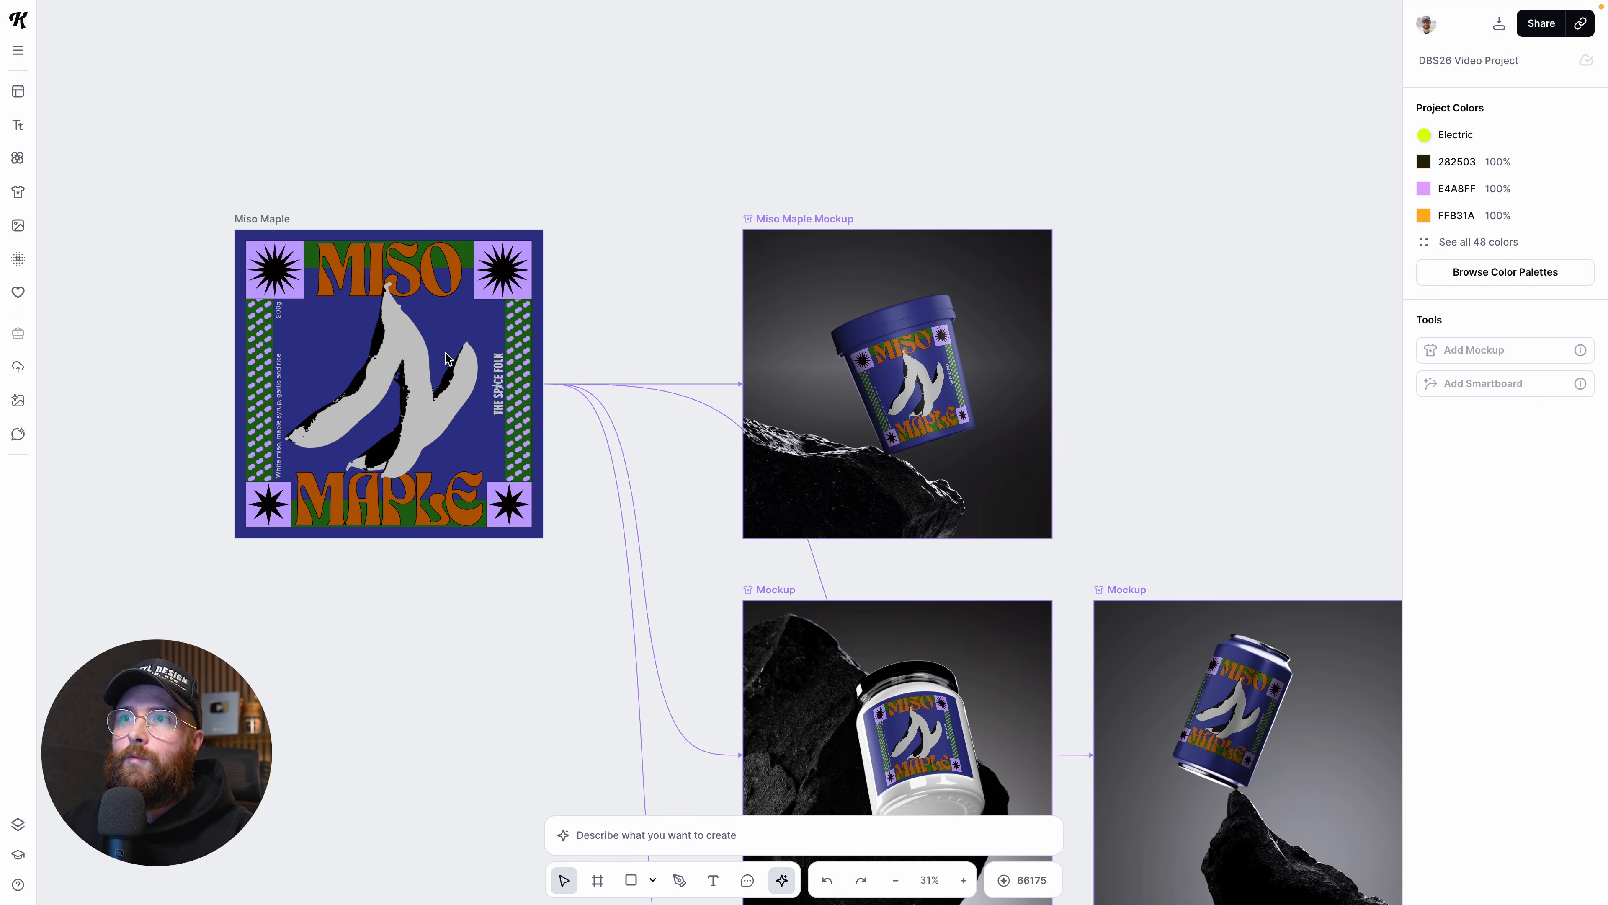
scroll(447, 359, down, 3)
click(19, 91)
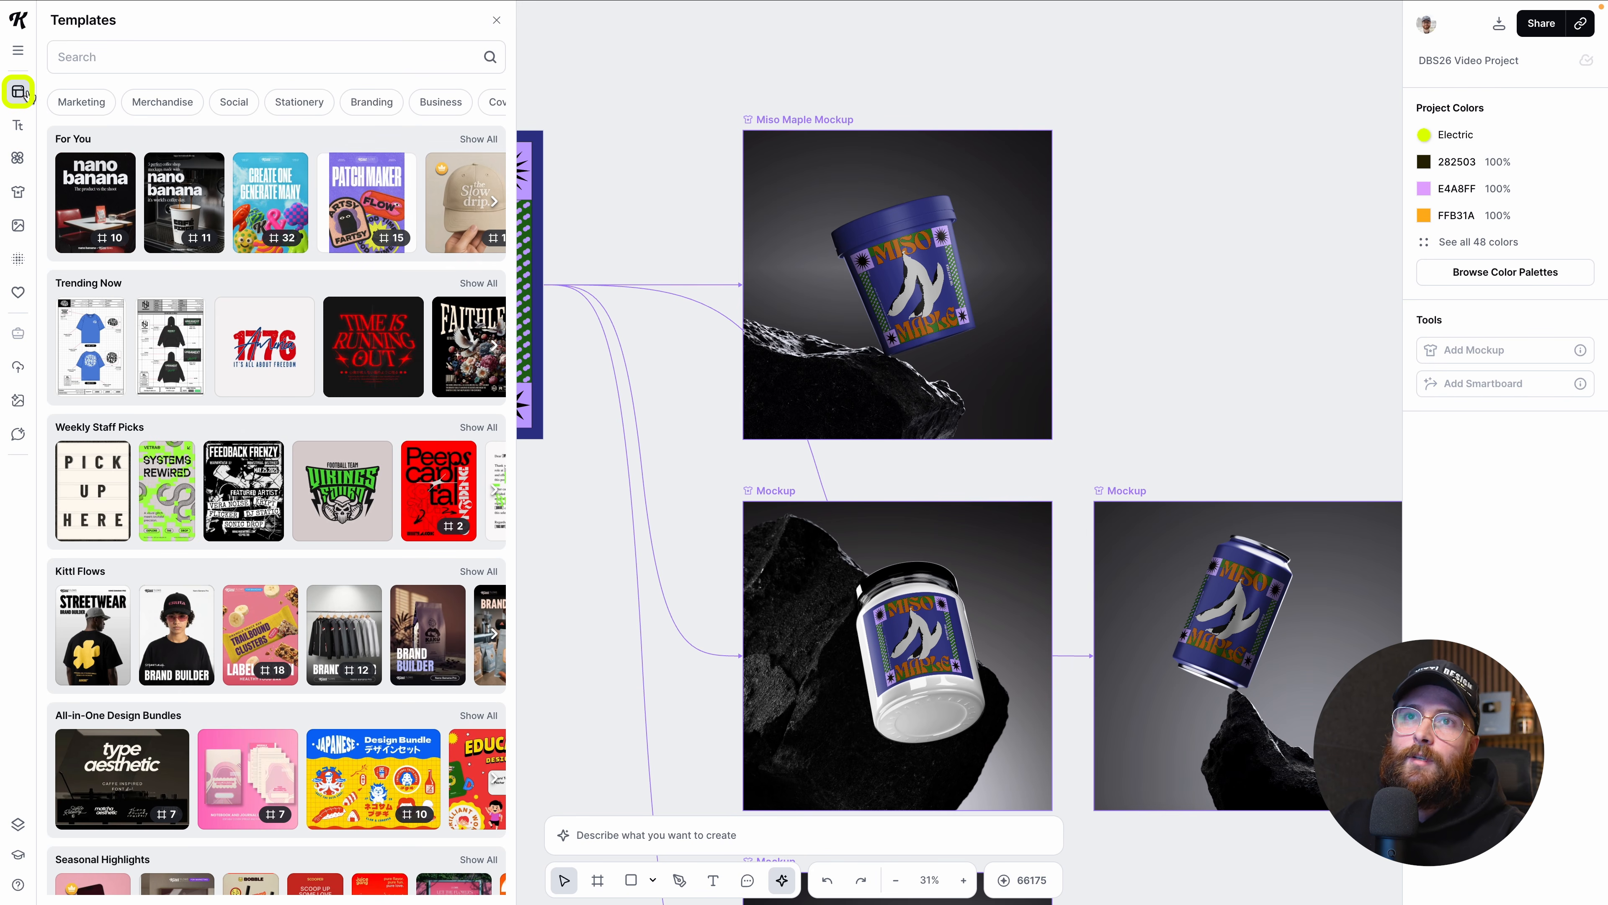
click(495, 21)
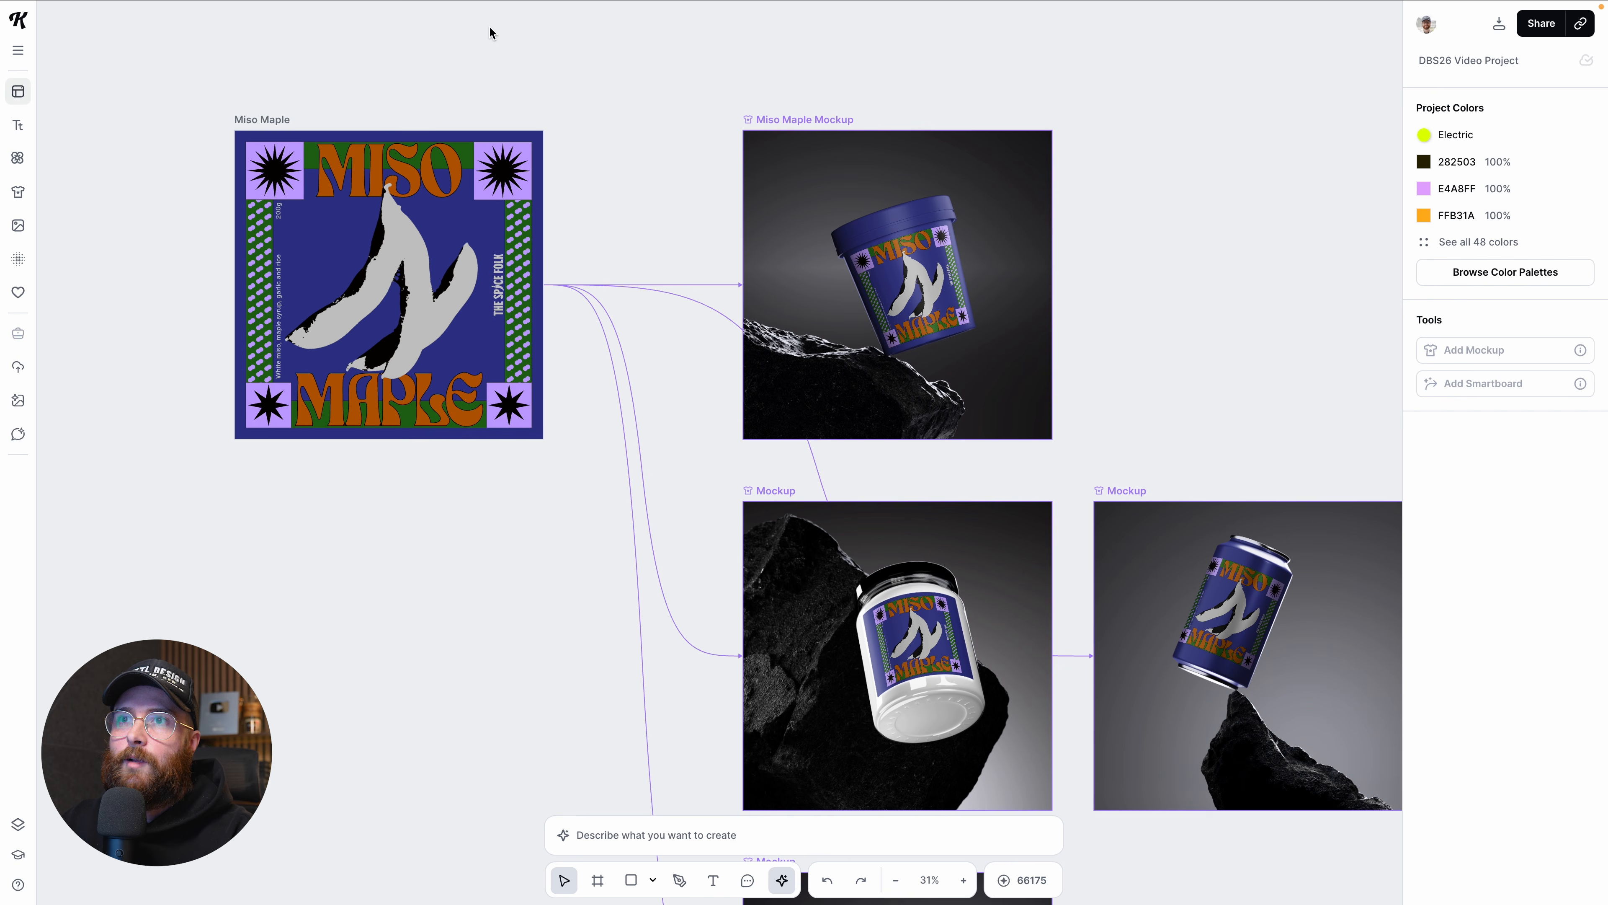
Step: Change the Miso Maple artboard's background color to purple 62318A
click(264, 119)
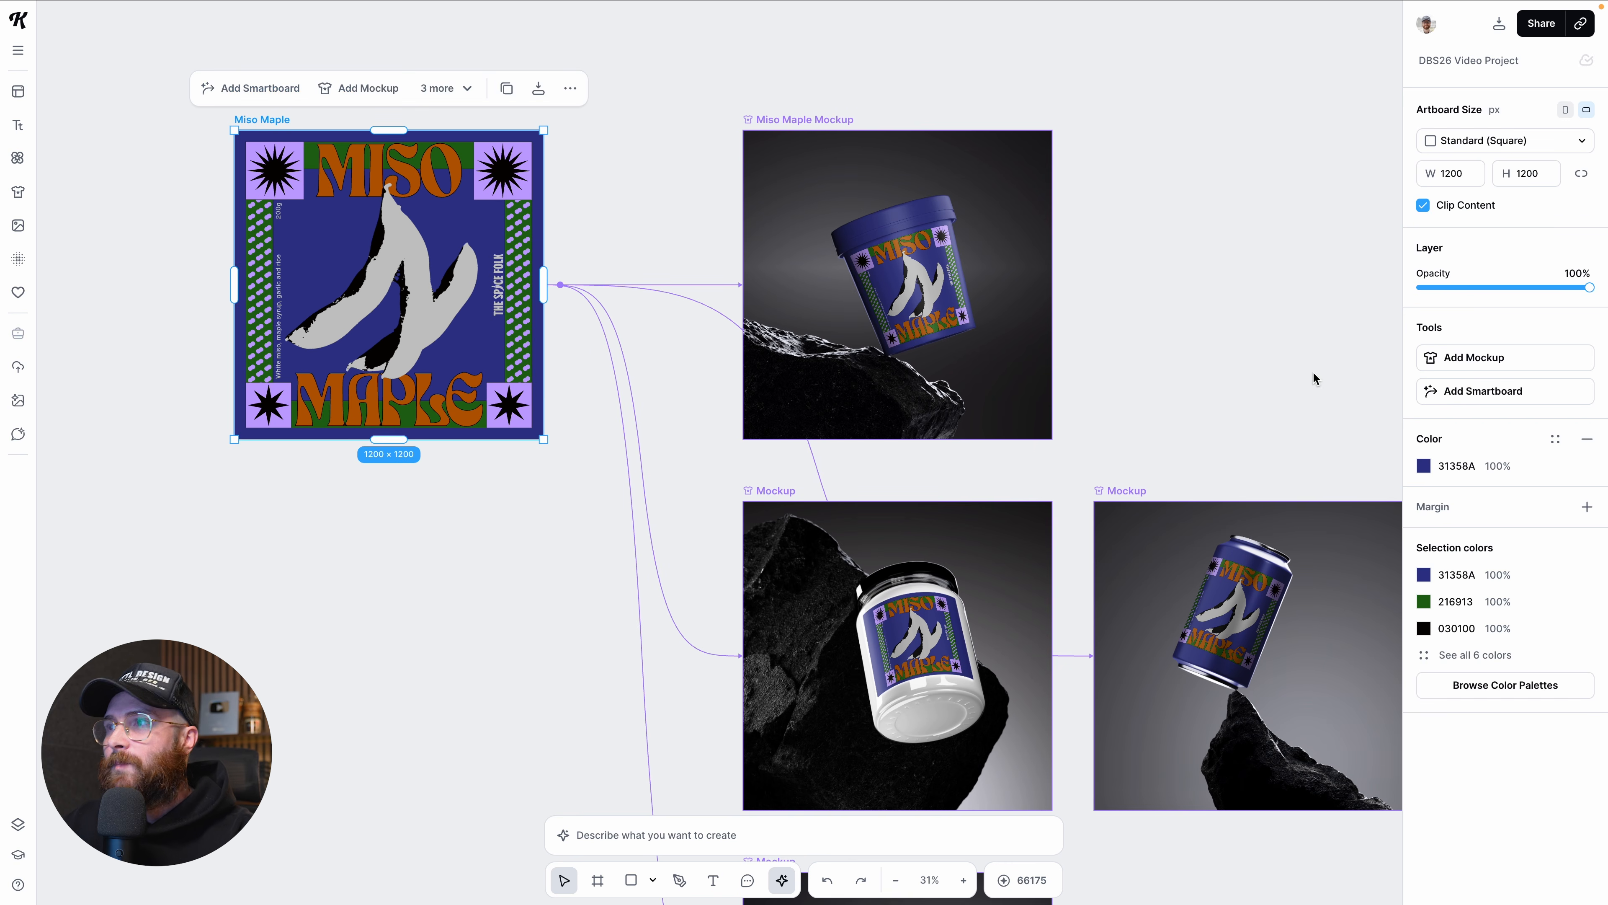
click(1424, 466)
scroll(970, 440, right, 5)
scroll(970, 439, down, 3)
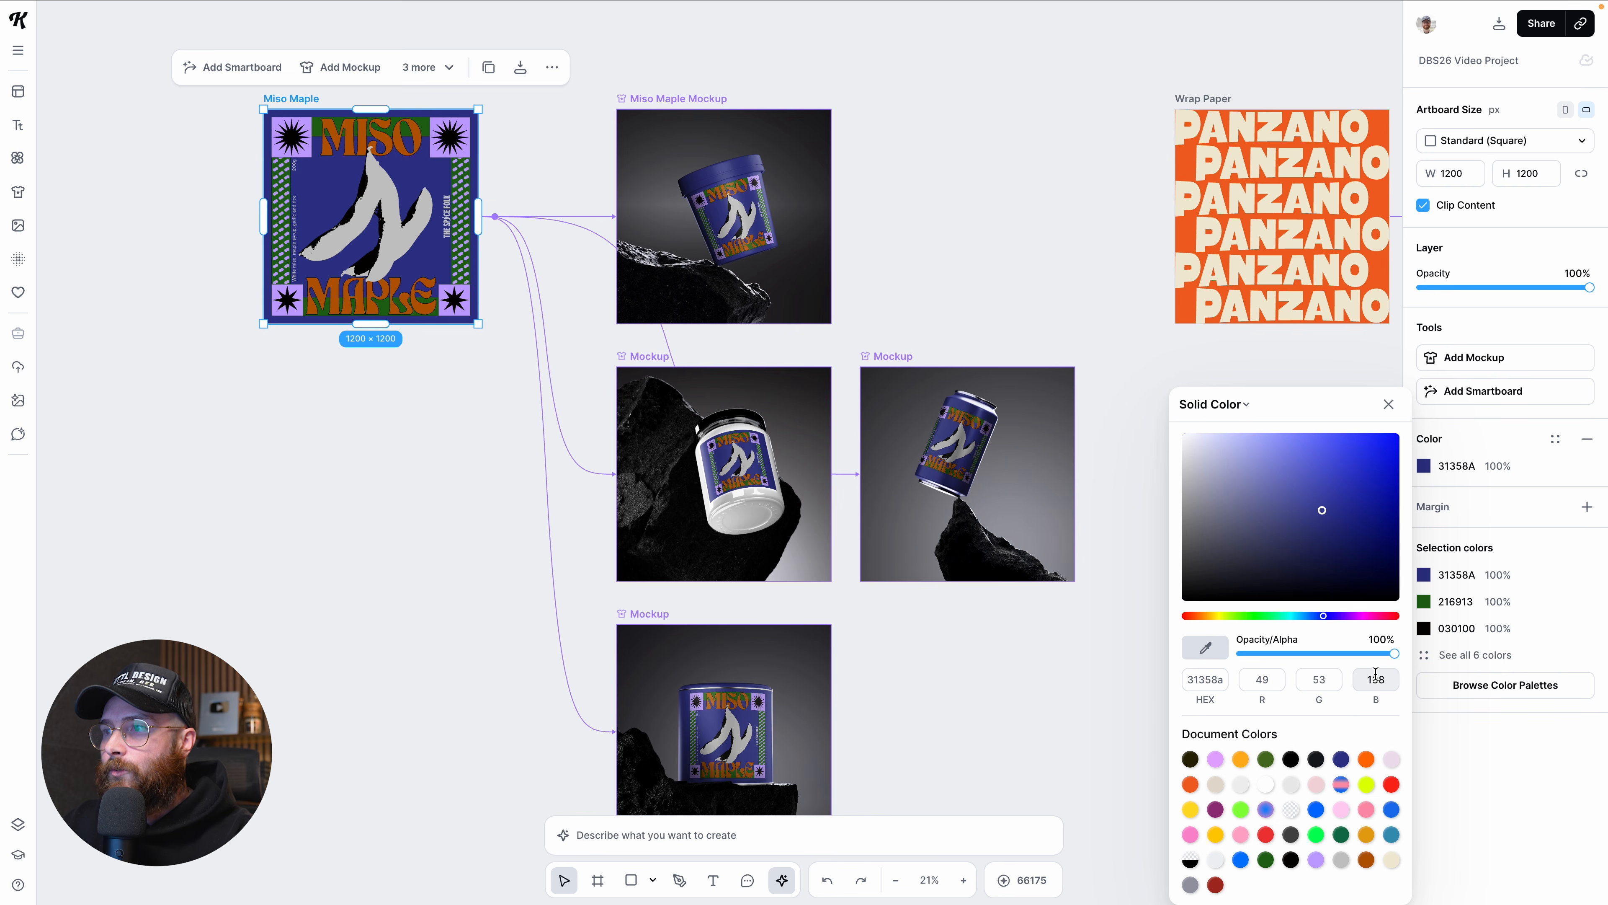
mouse_move(1323, 617)
mouse_down()
mouse_move(1264, 615)
mouse_move(1348, 616)
mouse_up()
click(1148, 656)
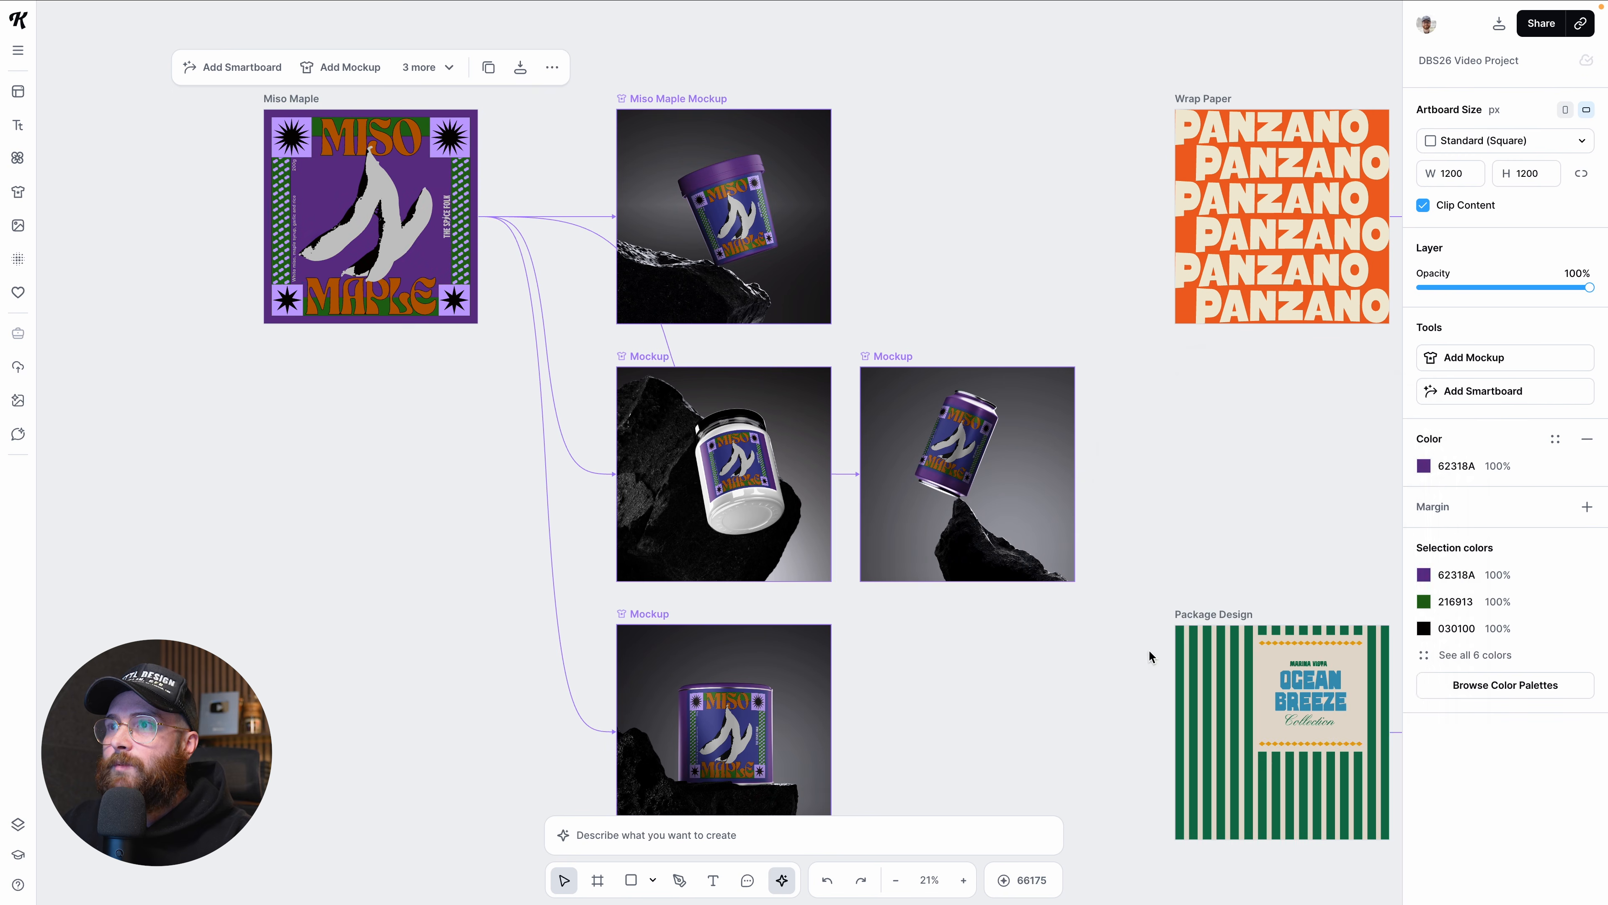
Step: Recolor the MISO and MAPLE title texts together to a light orange, keeping their dark outline
click(340, 133)
shift+click(388, 298)
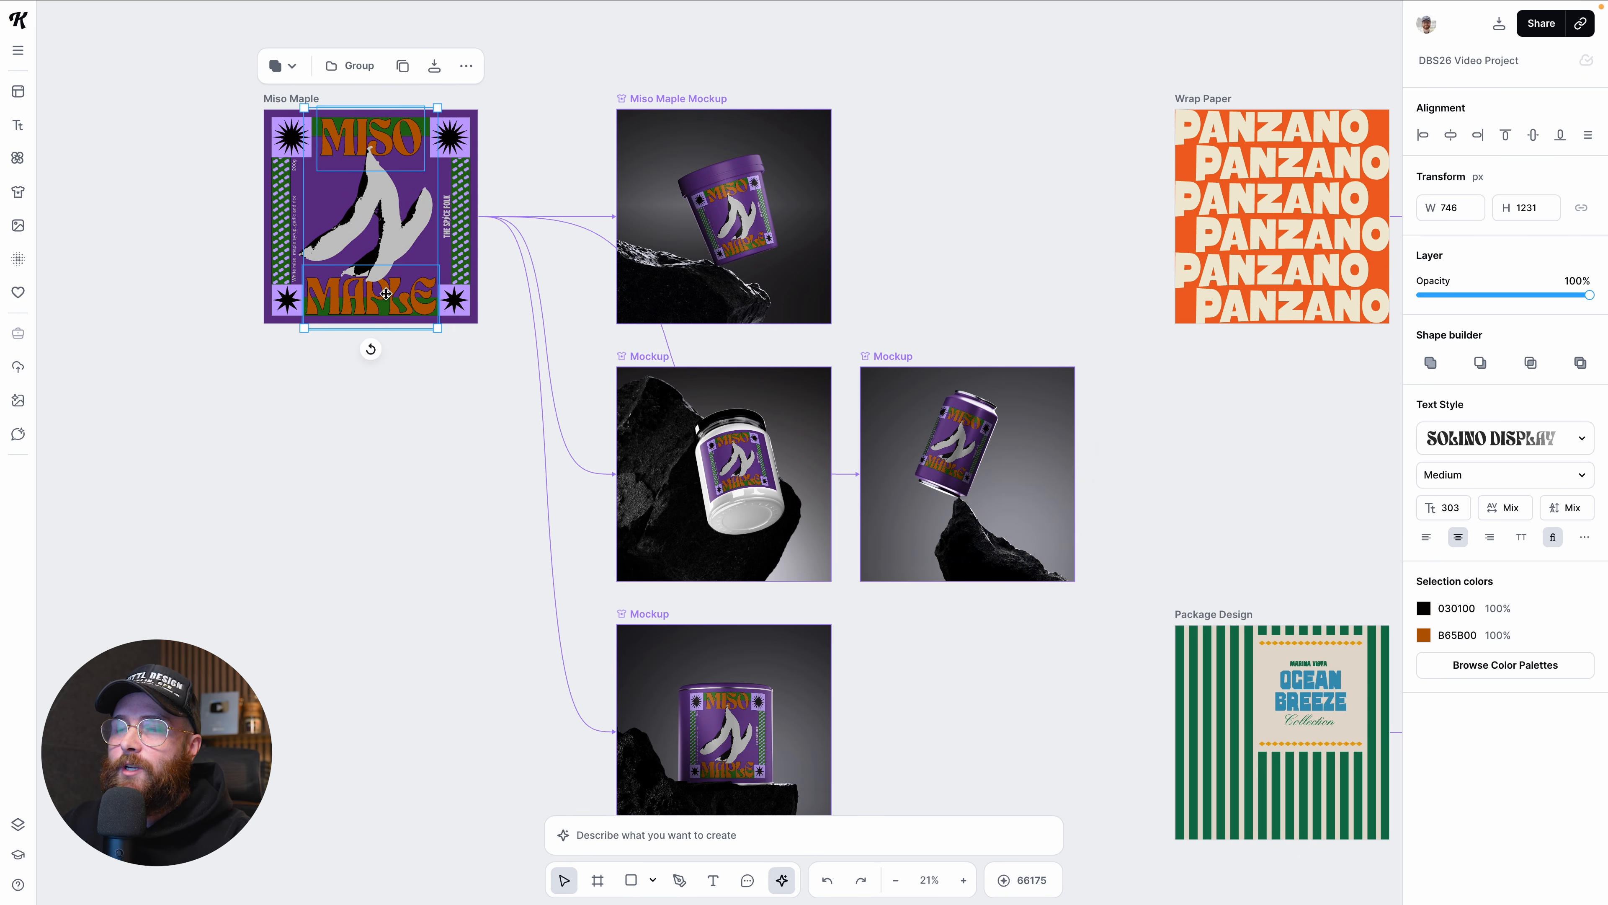
click(1424, 635)
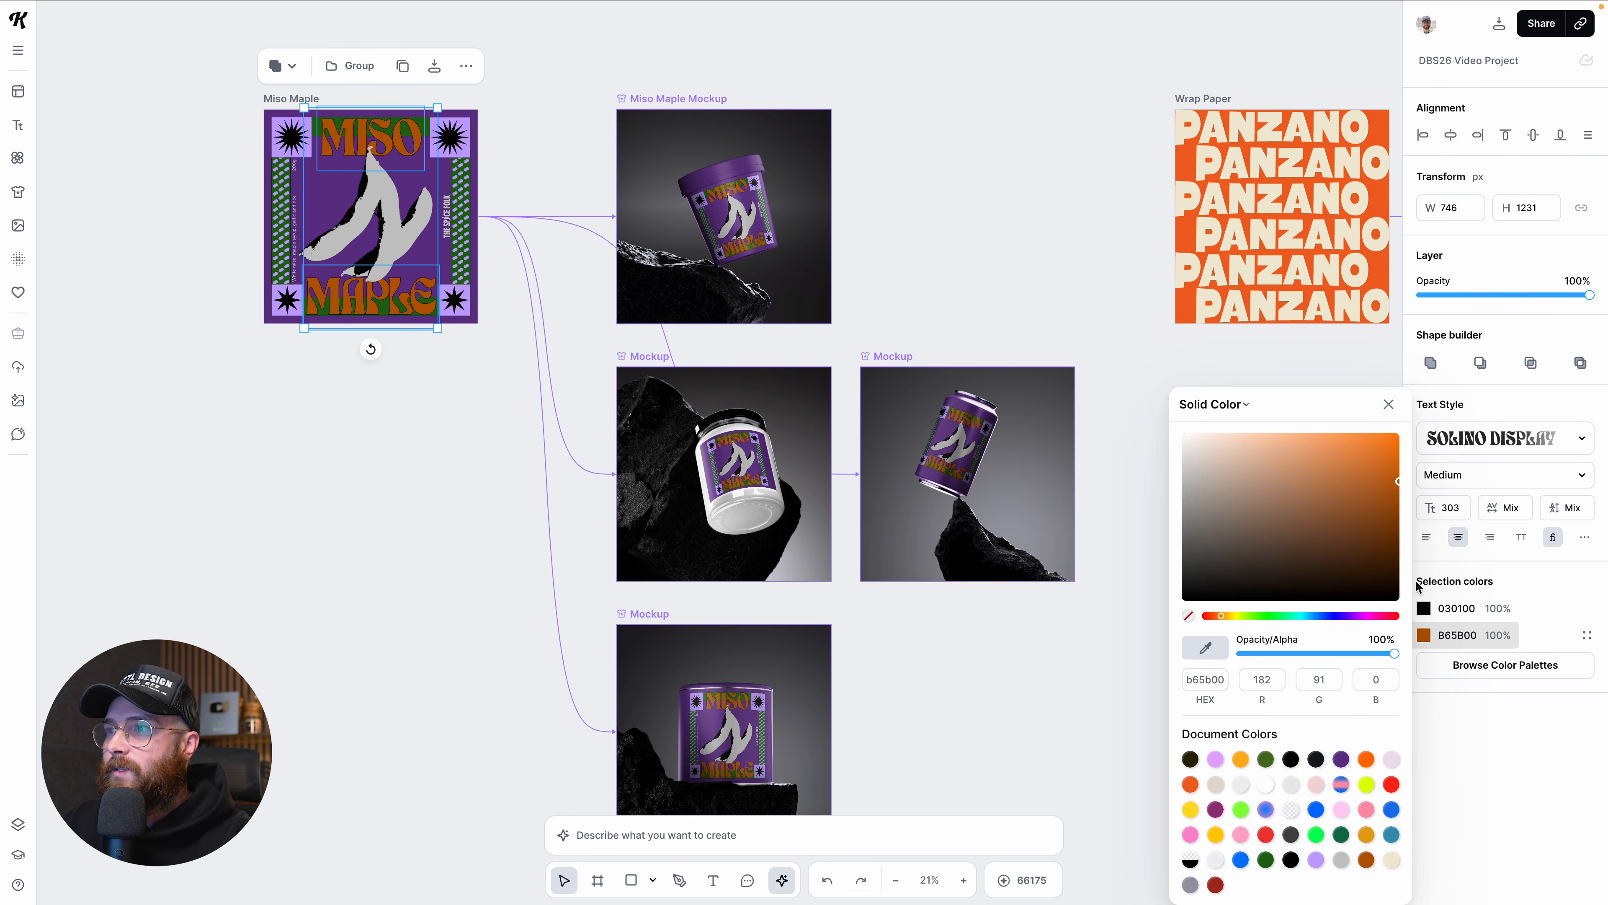
drag(1395, 487, 1340, 434)
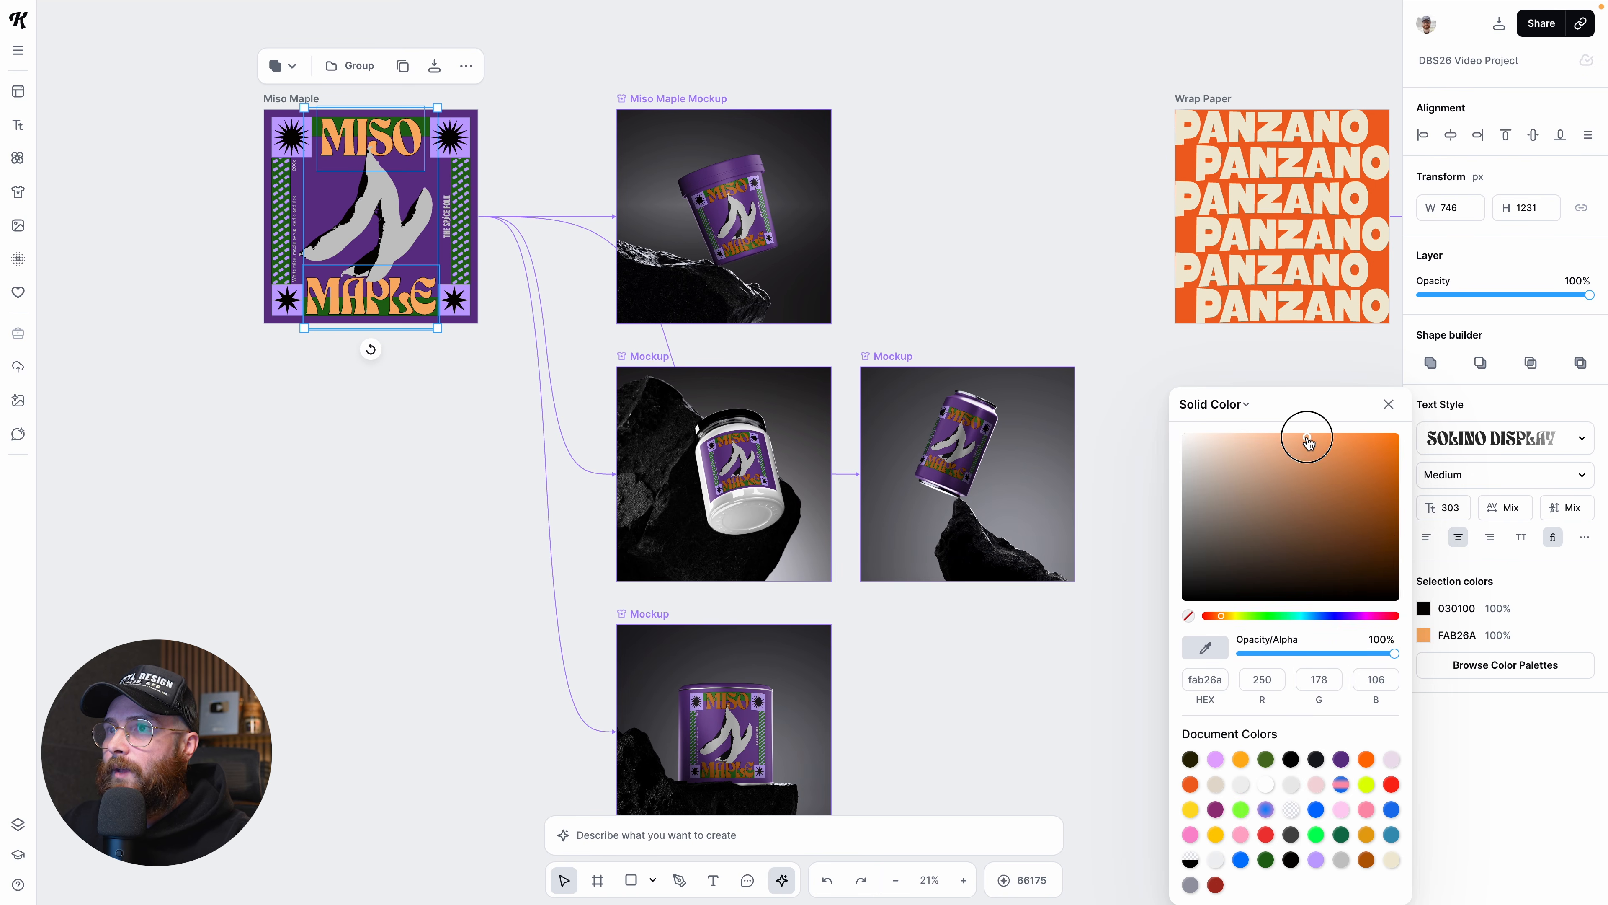
click(1124, 376)
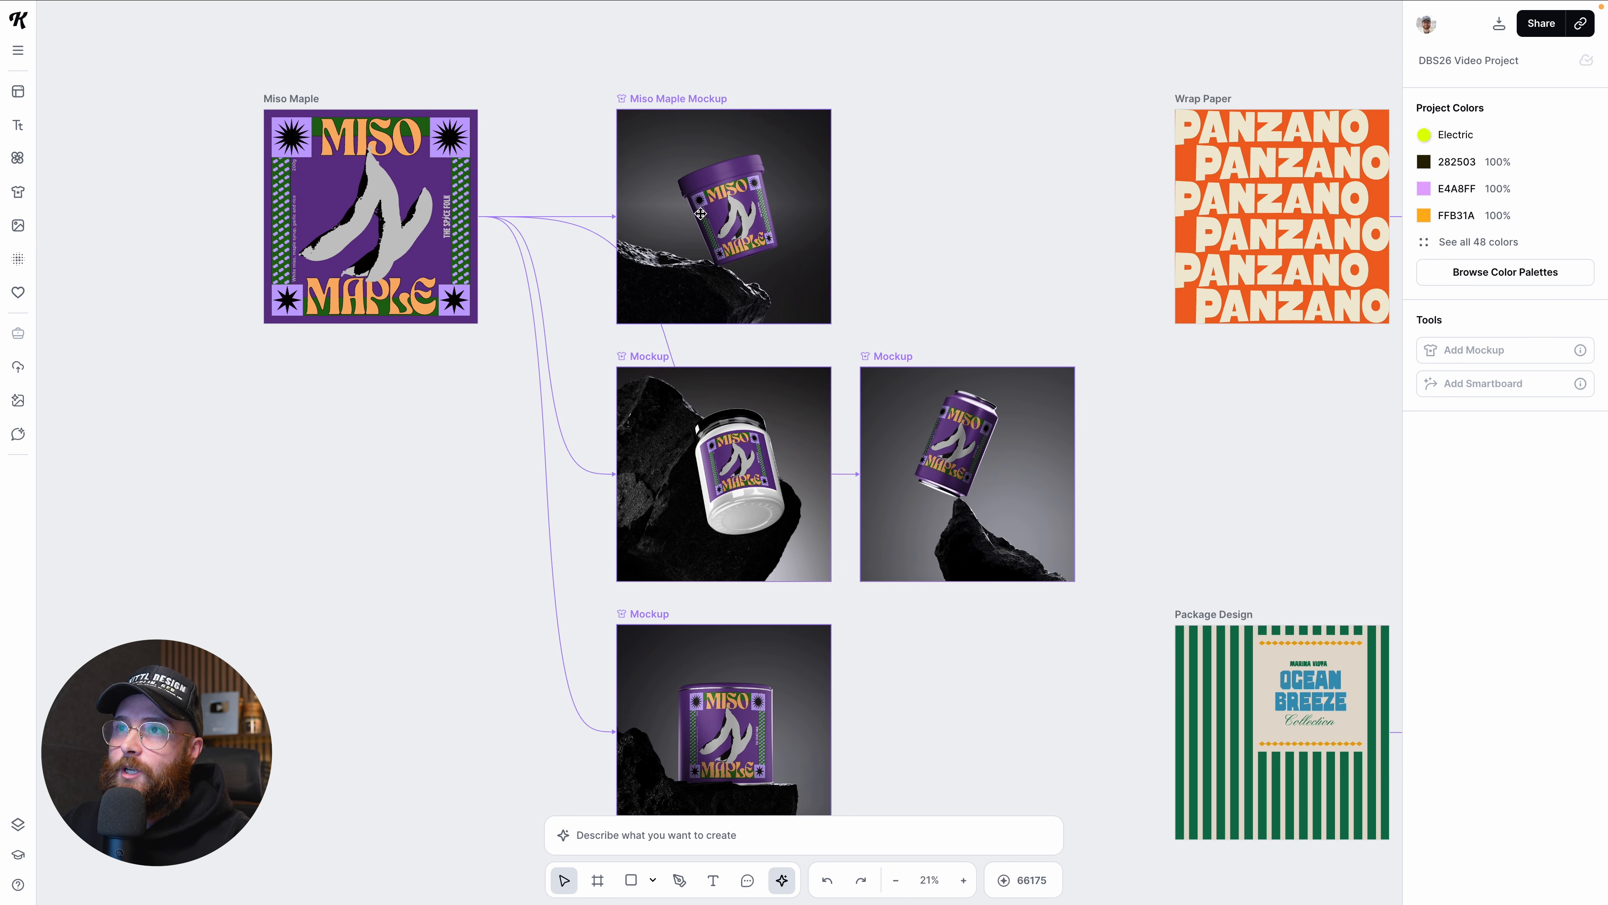
Step: Recolor the four corner squares of the Miso Maple artwork to the muted green 96C09C
scroll(441, 309, up, 5)
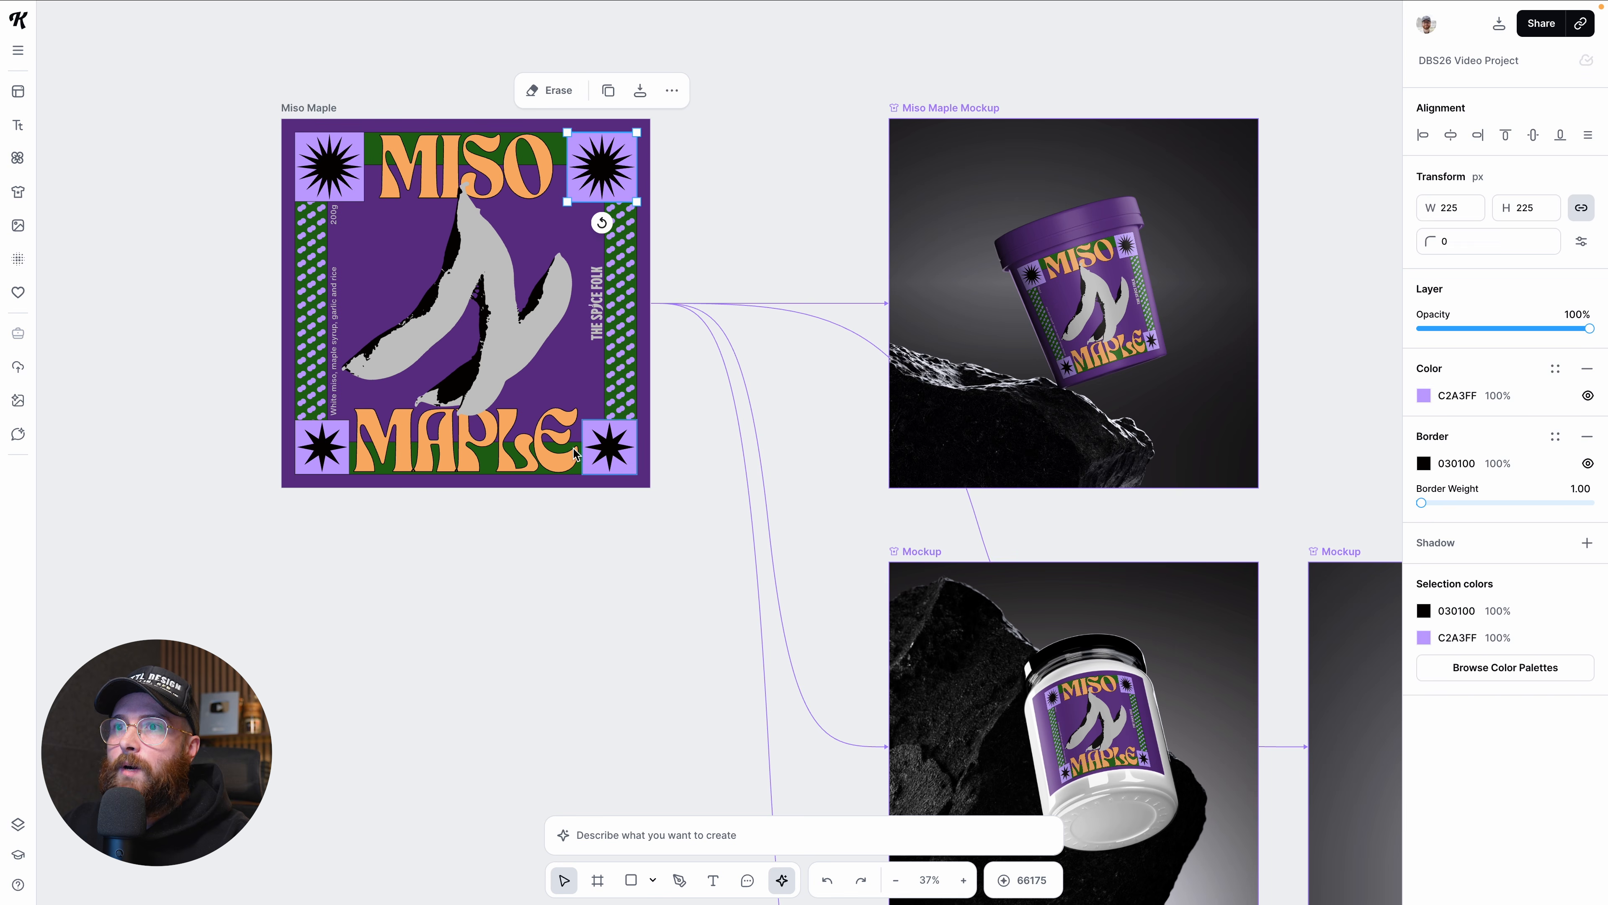
shift+click(591, 439)
shift+click(331, 439)
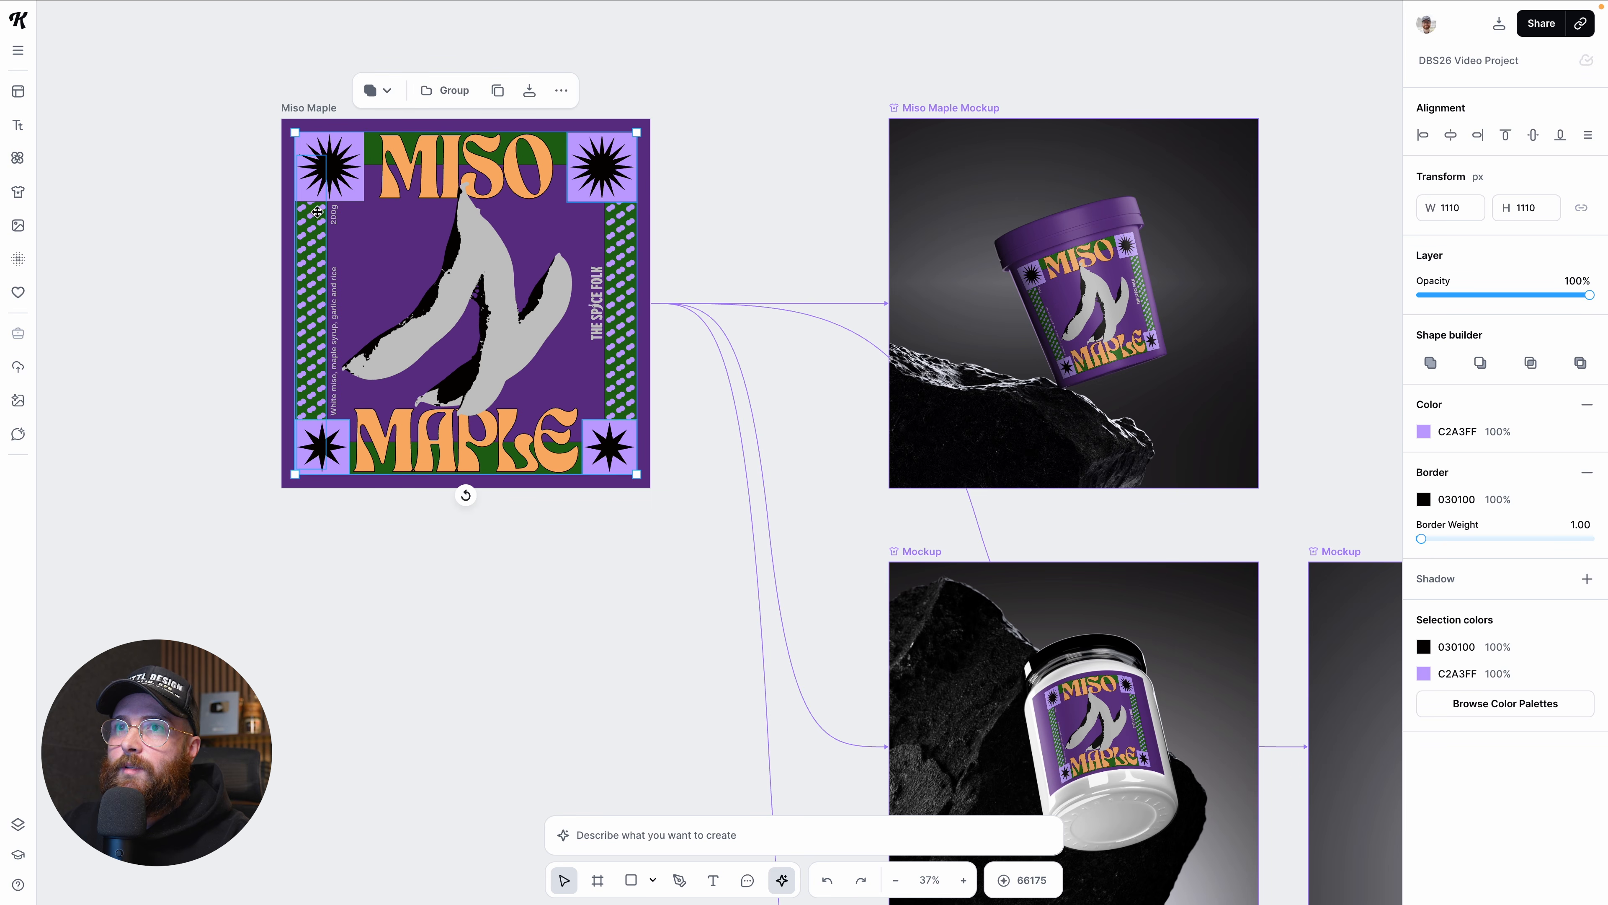
click(1424, 431)
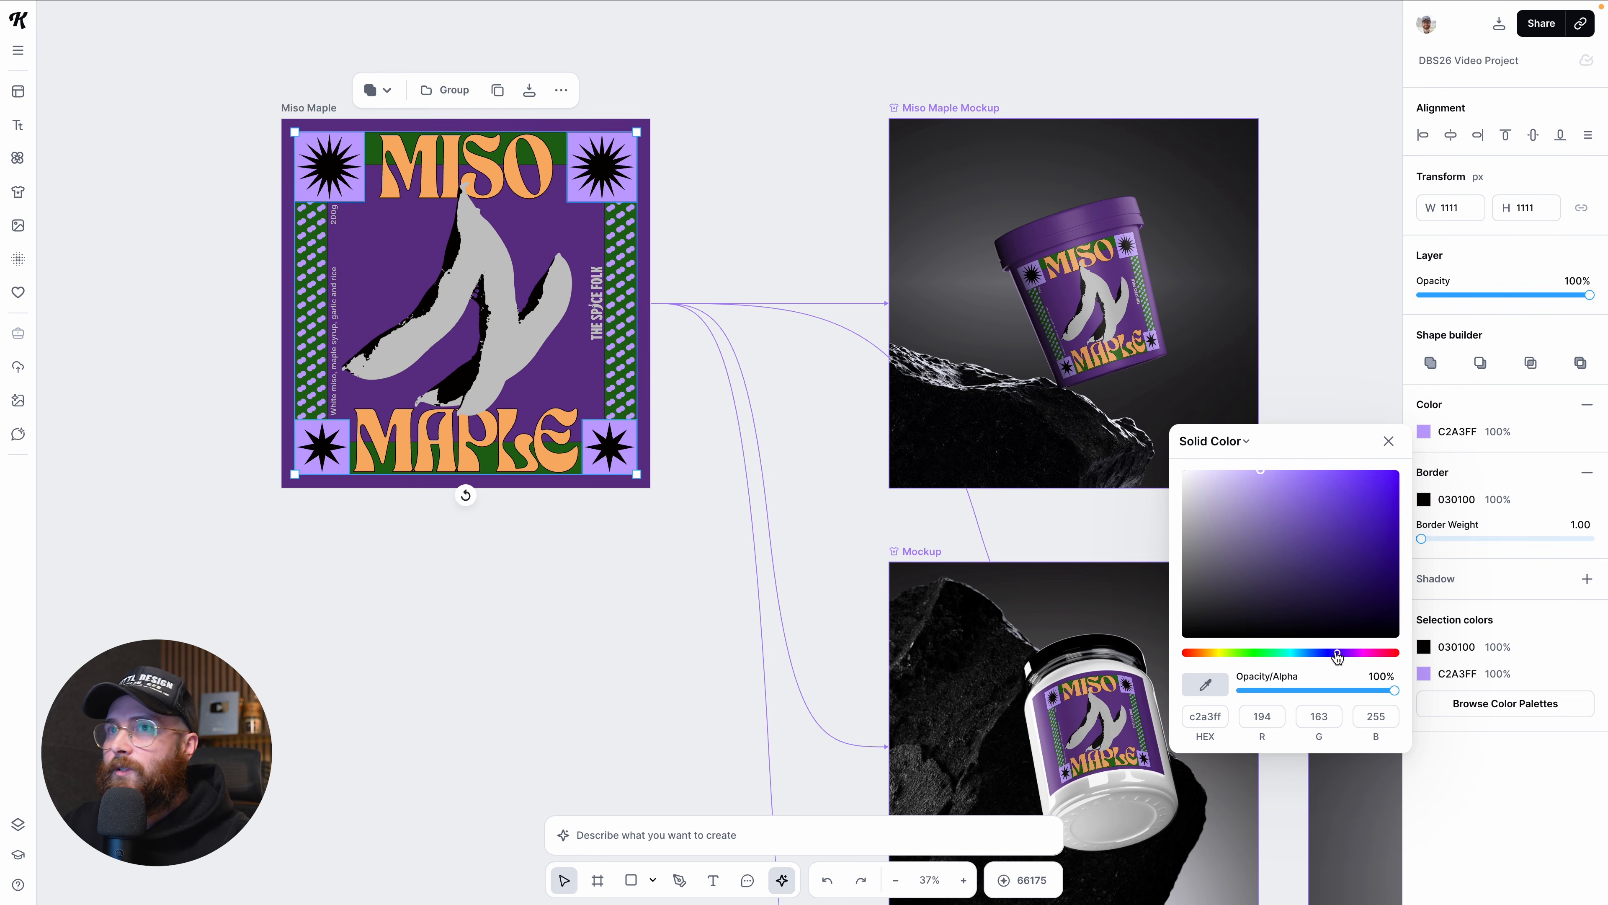
drag(1332, 655, 1261, 652)
click(1229, 516)
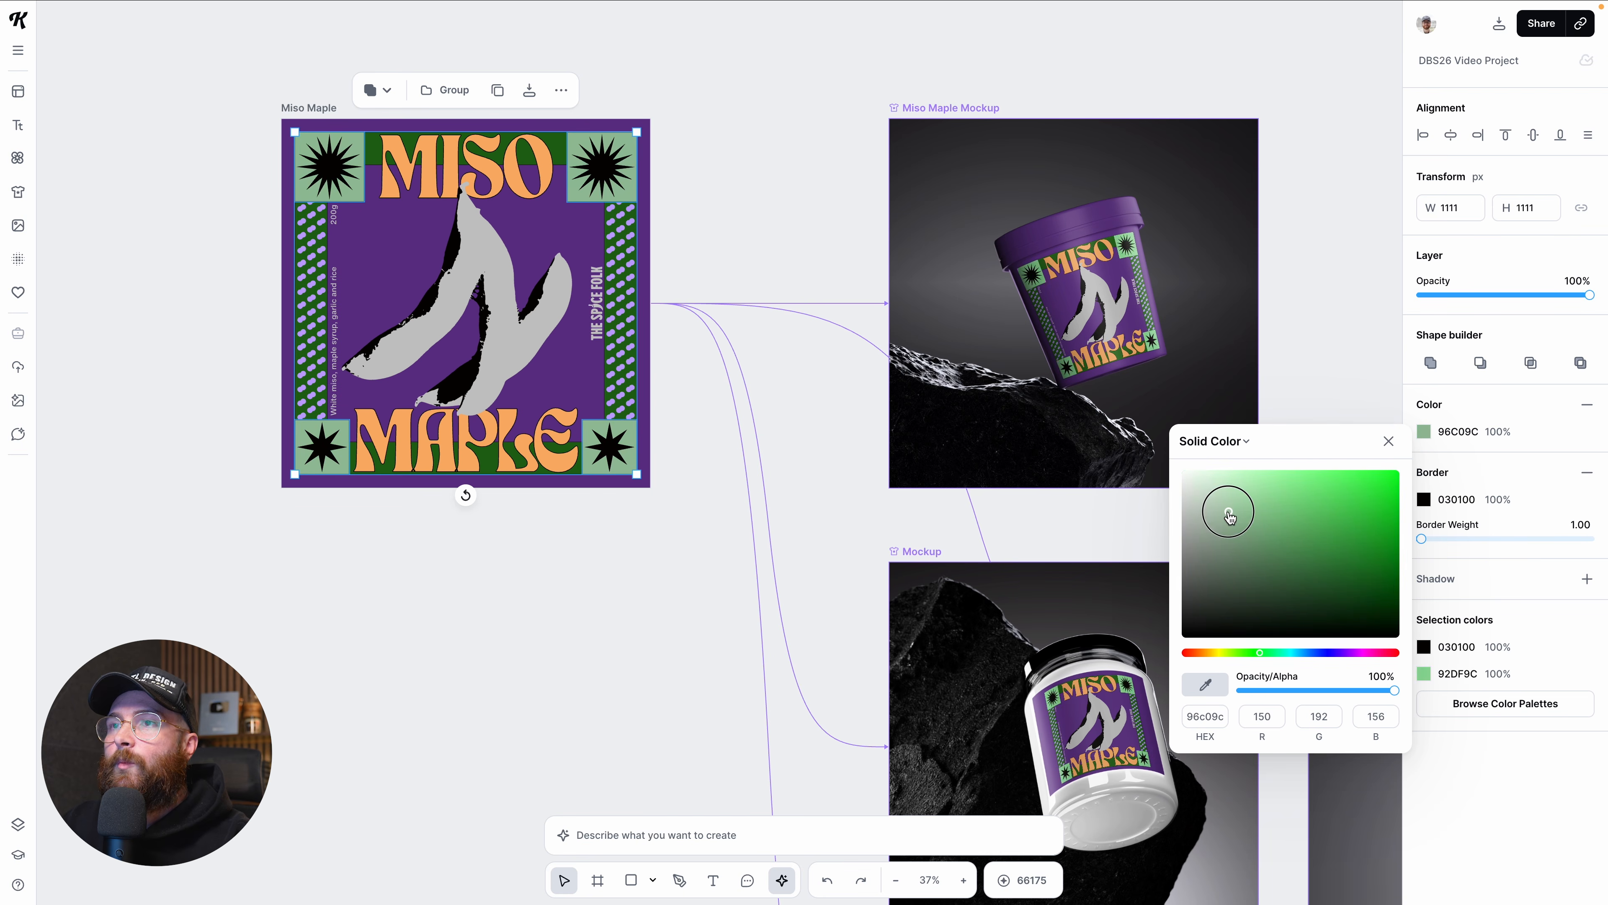
click(646, 606)
Step: Convert the tilted can mockup to a separate image placed beside the lowest mockup, and delete that image
scroll(823, 563, down, 3)
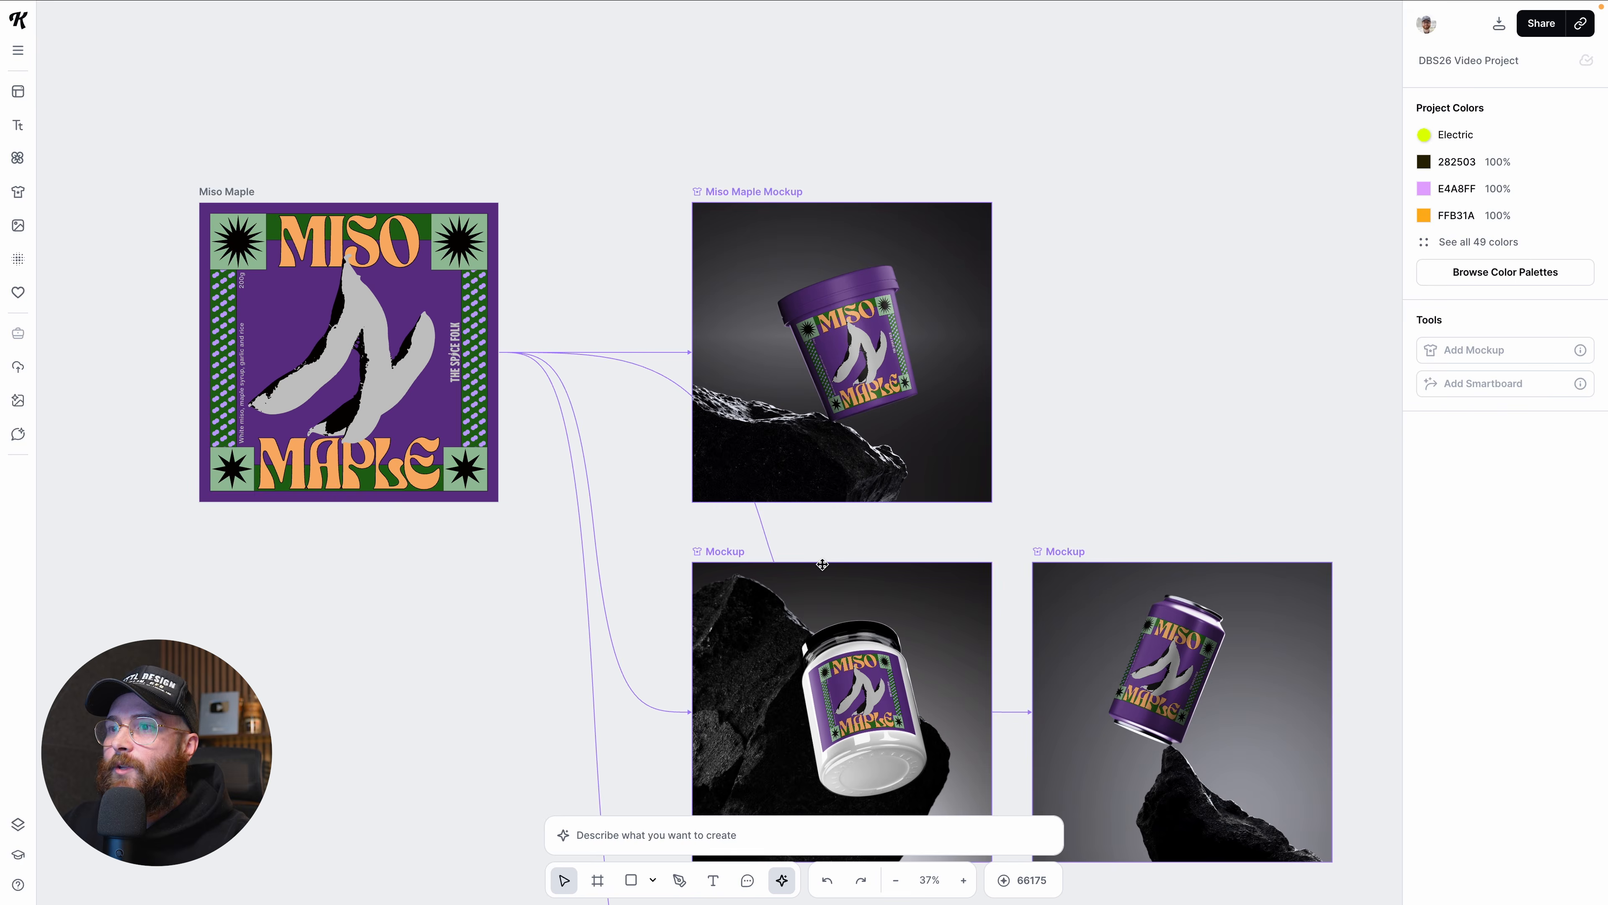
scroll(822, 565, down, 2)
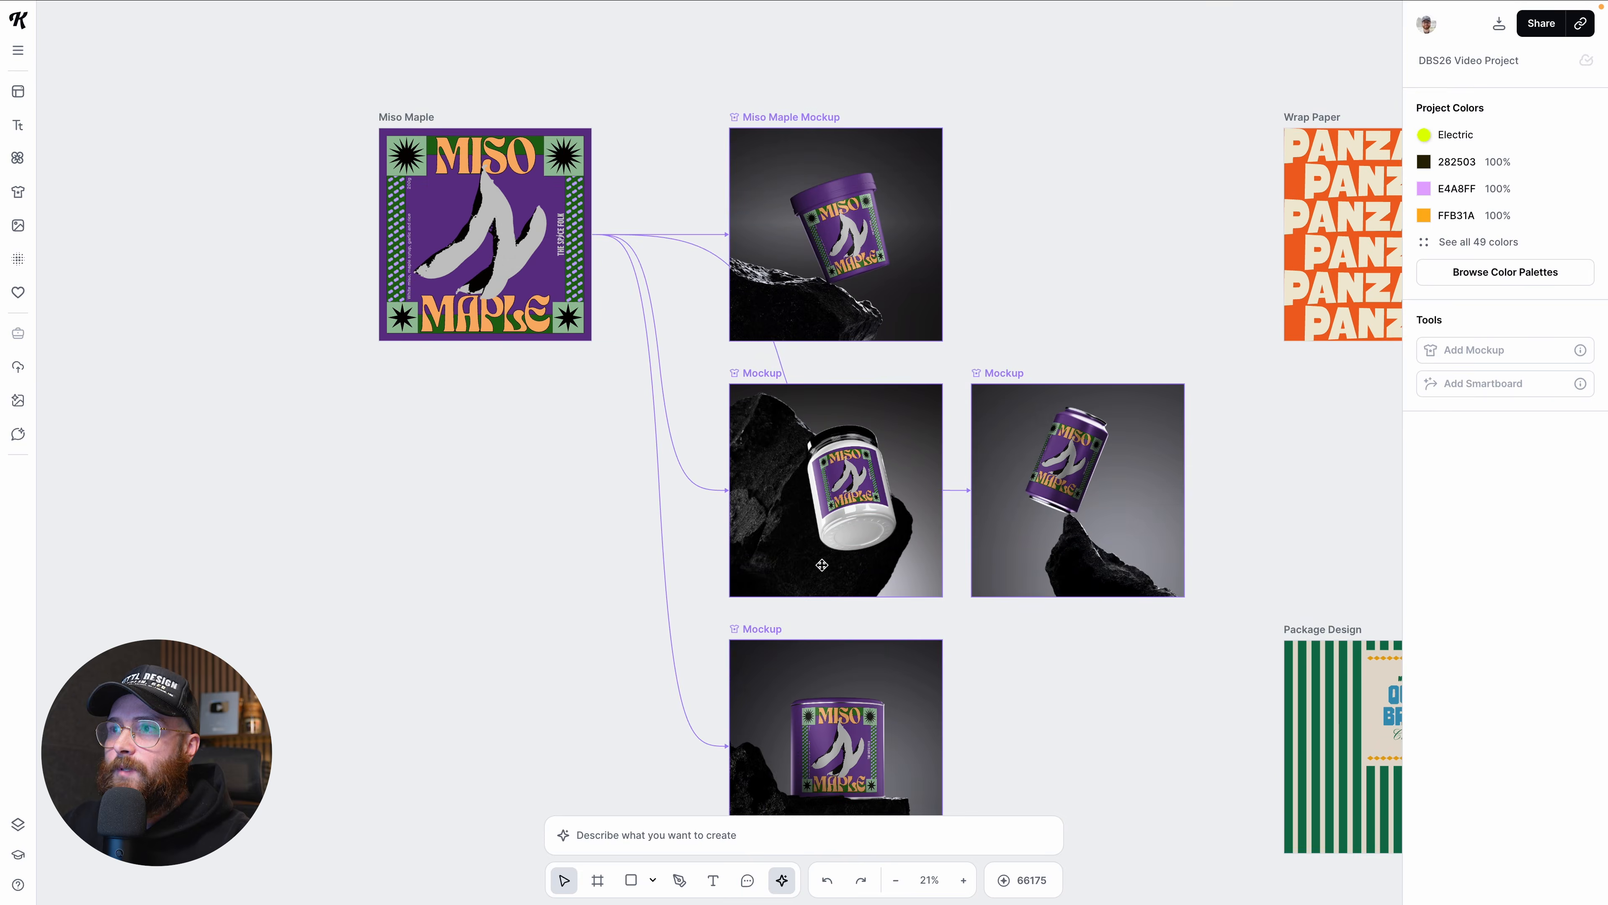
scroll(822, 564, down, 3)
scroll(822, 564, down, 1)
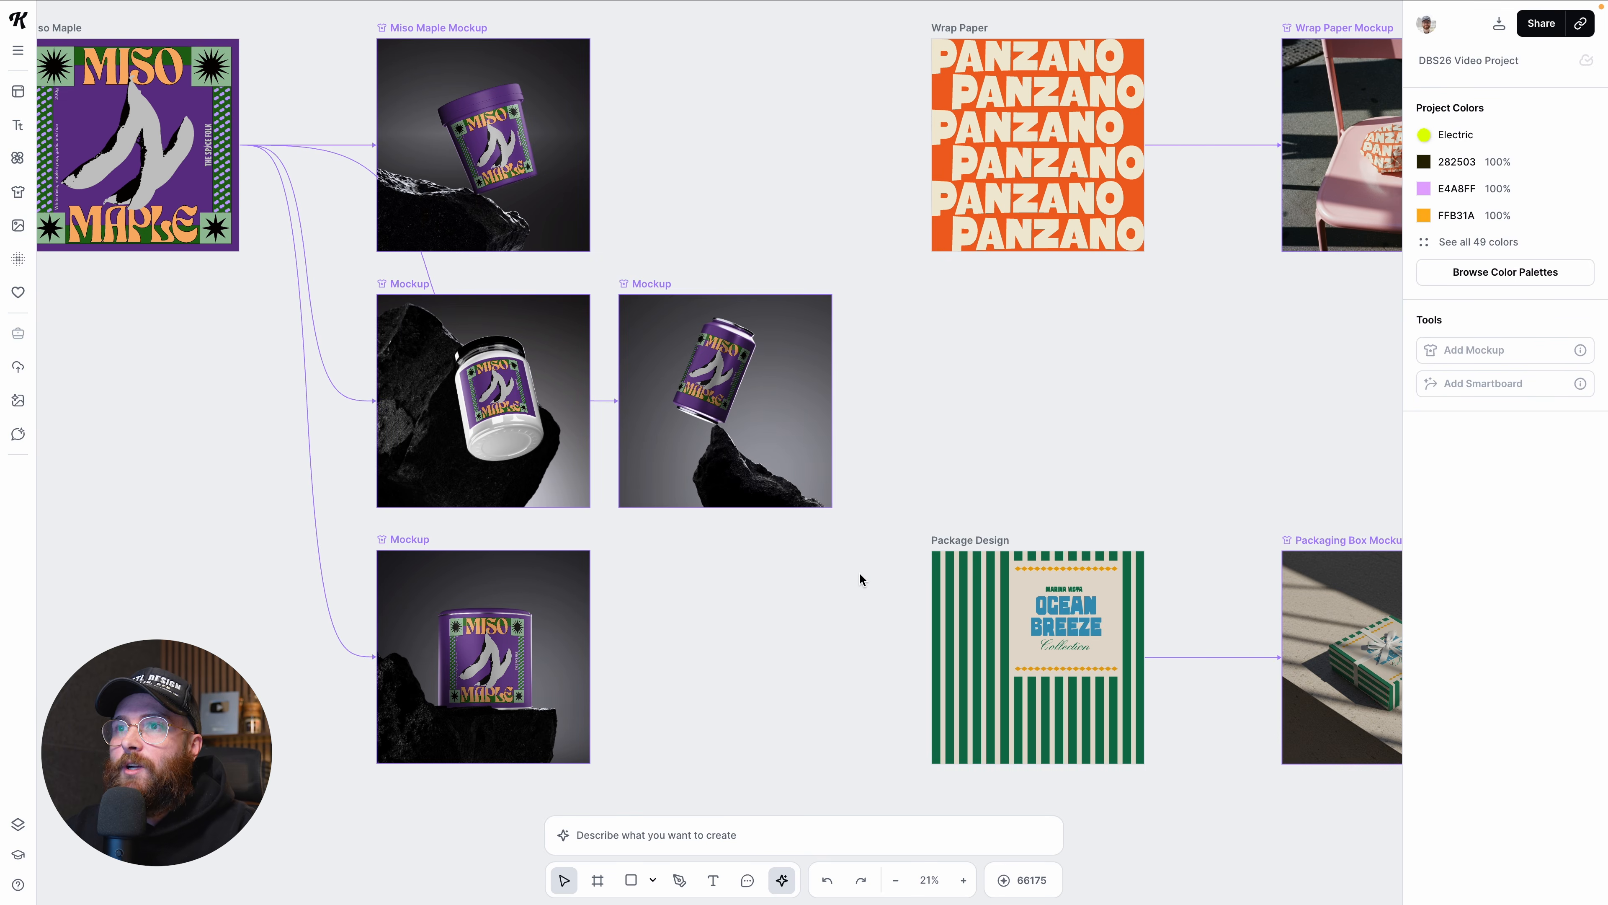
scroll(860, 580, up, 1)
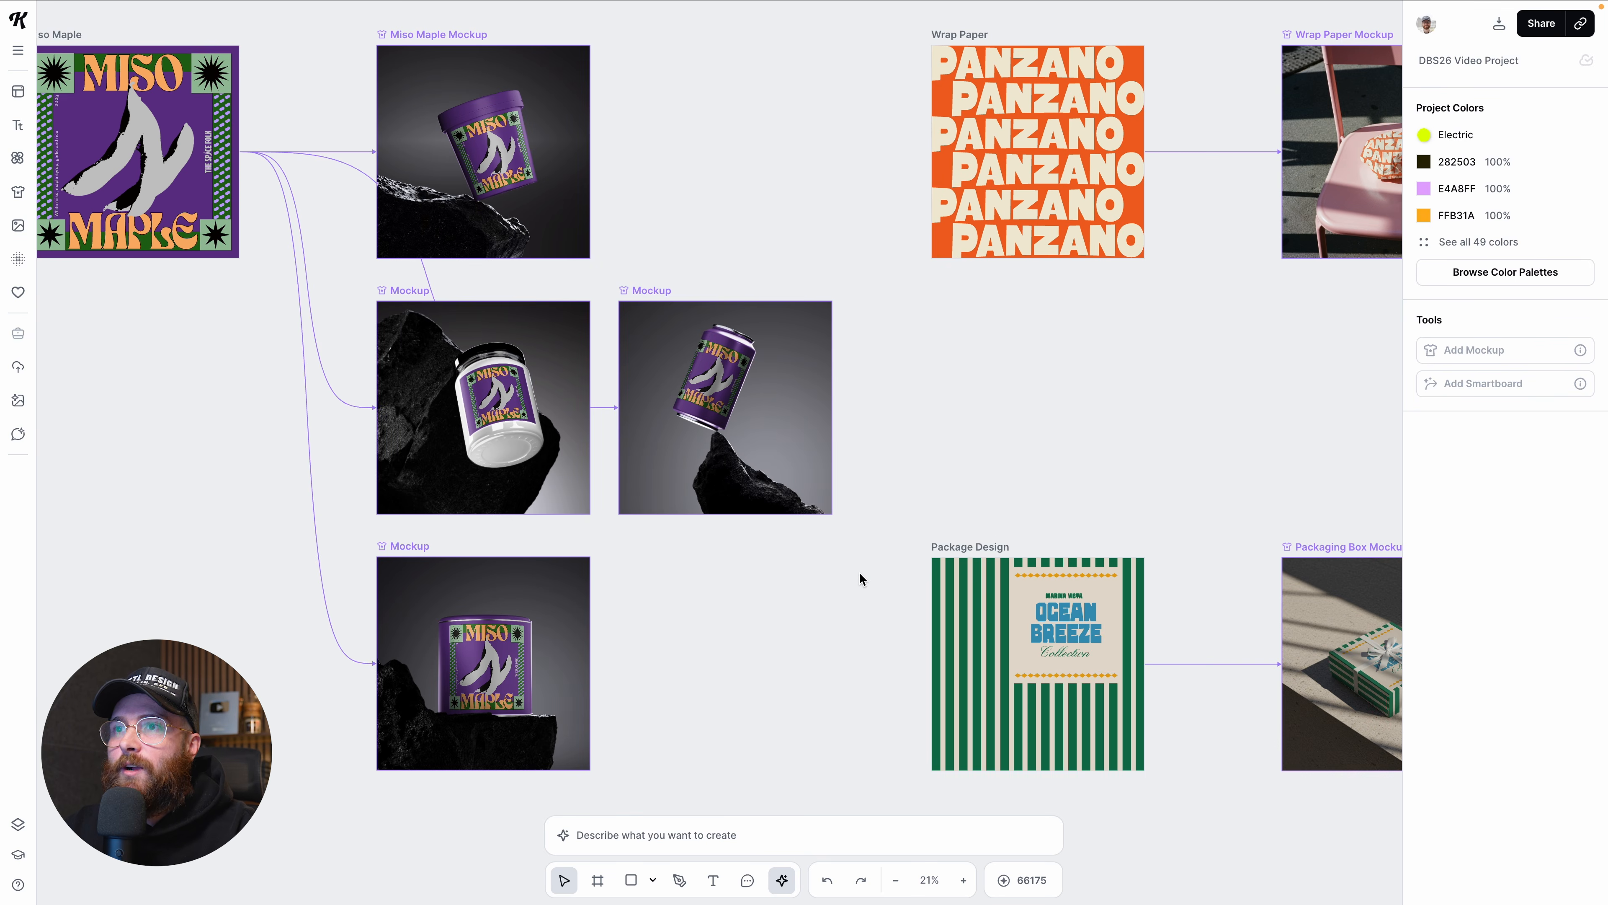
click(664, 297)
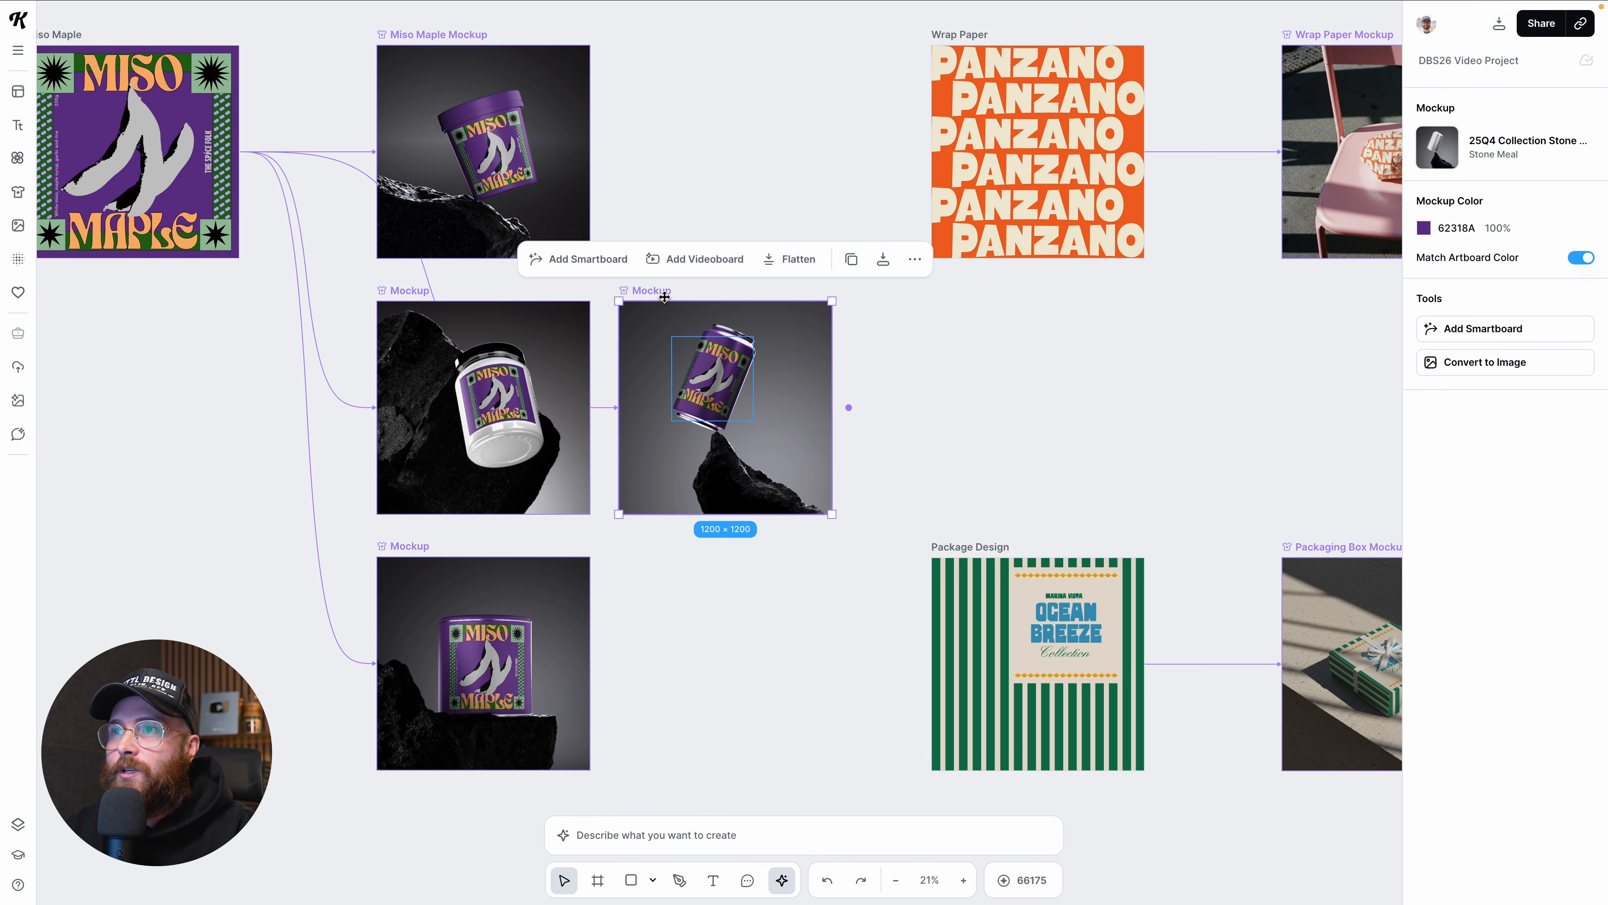
click(1517, 363)
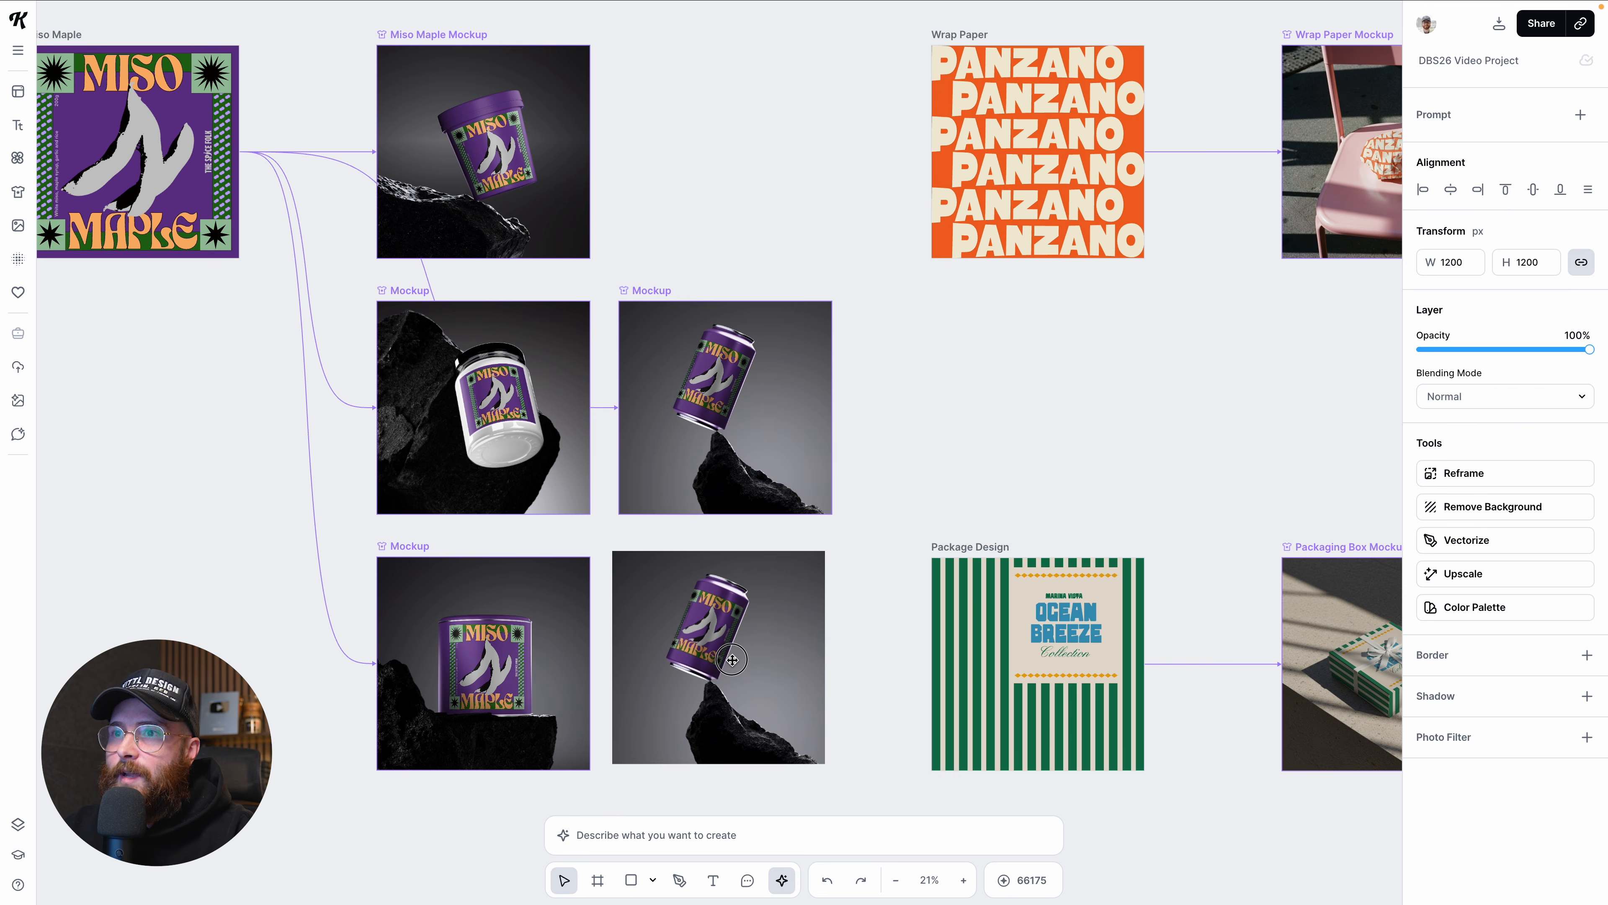
scroll(858, 649, down, 1)
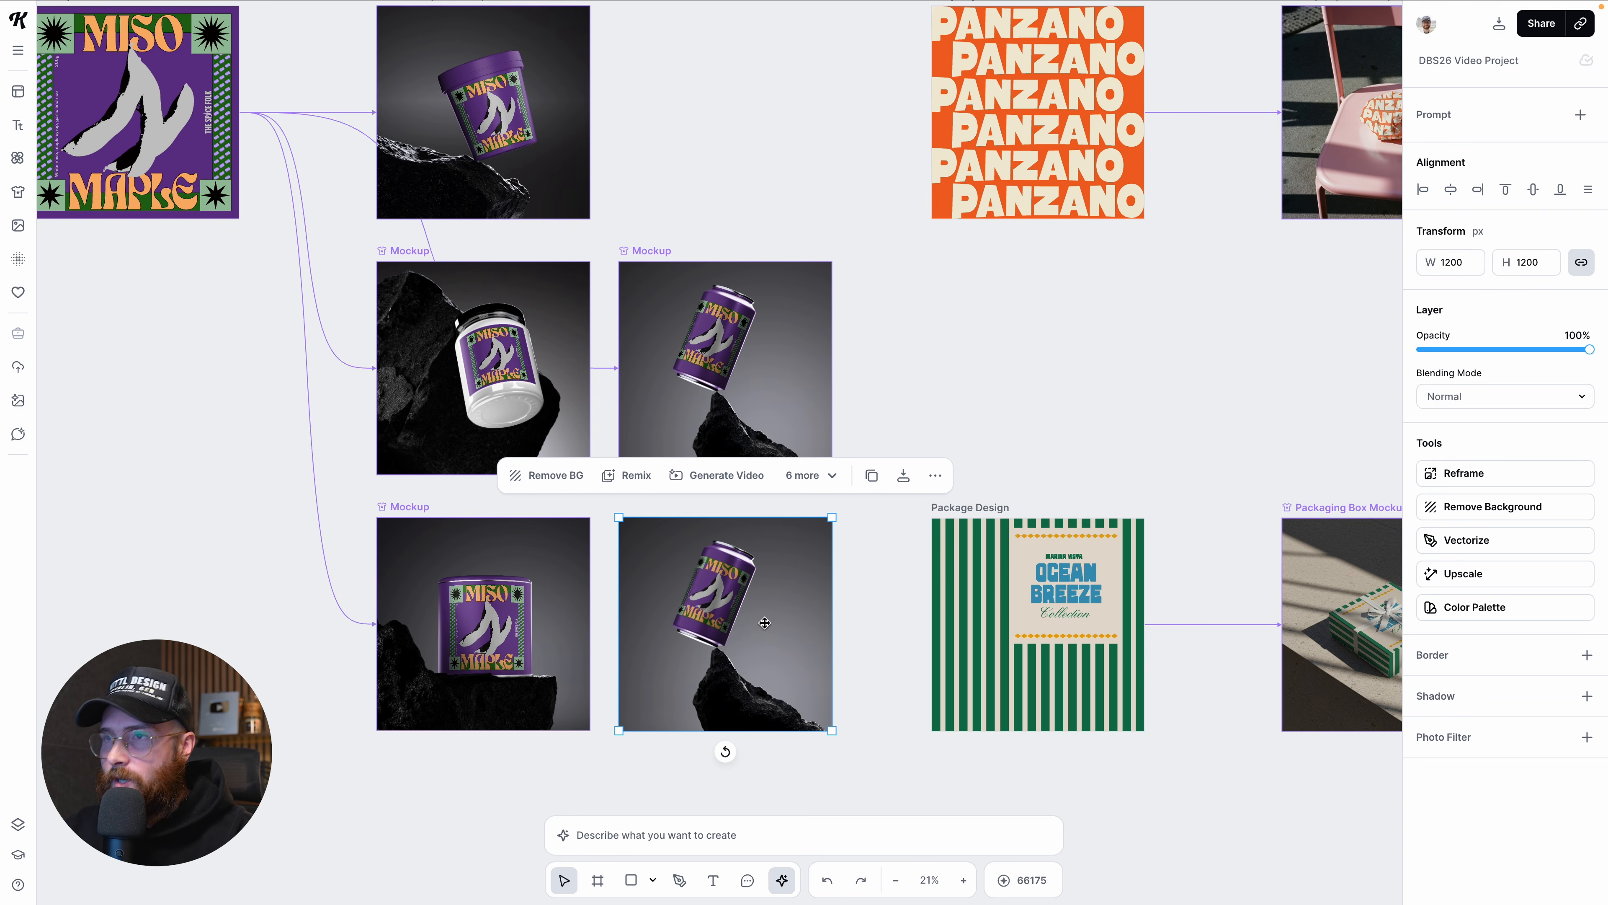
key(Delete)
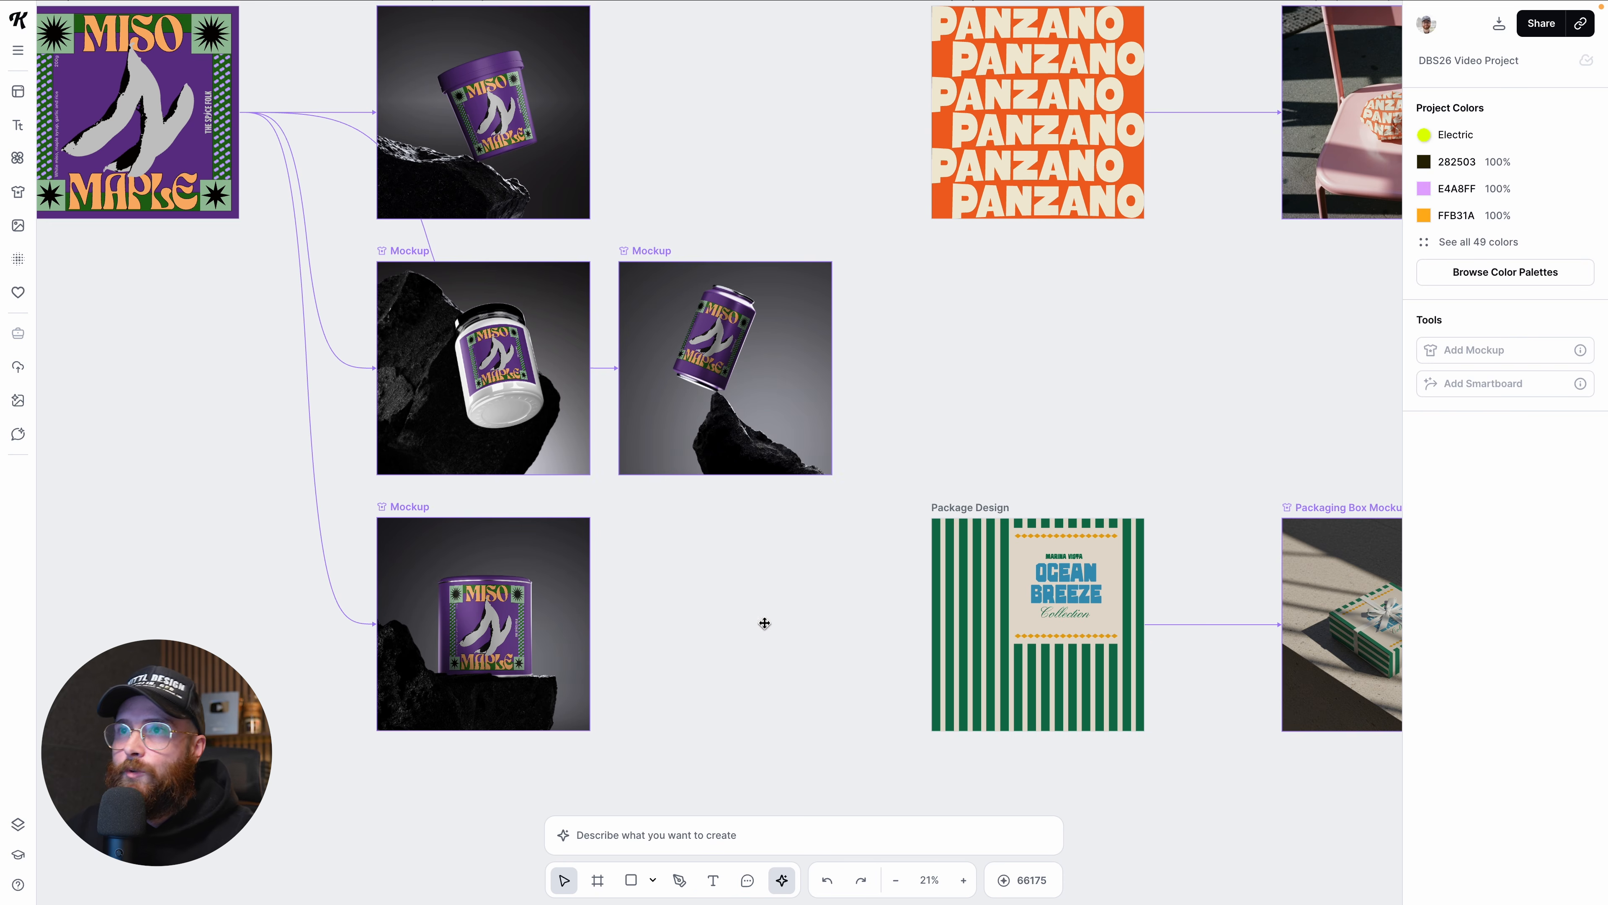
Step: View the quick export options of the tilted can mockup and close them without exporting
click(639, 253)
click(884, 219)
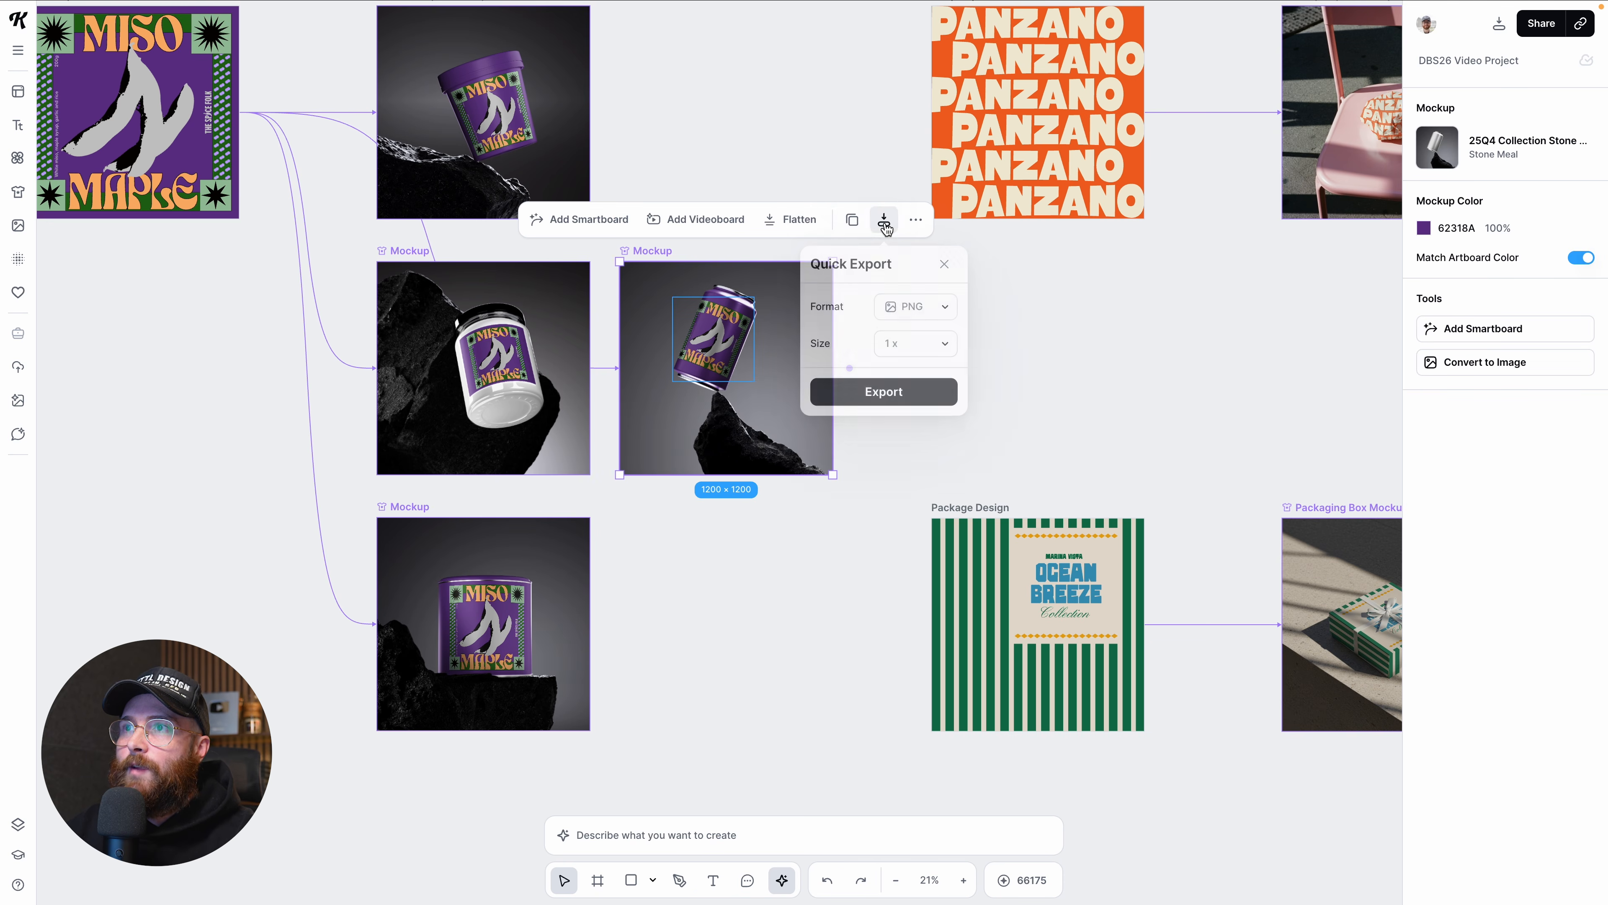
click(945, 264)
click(871, 443)
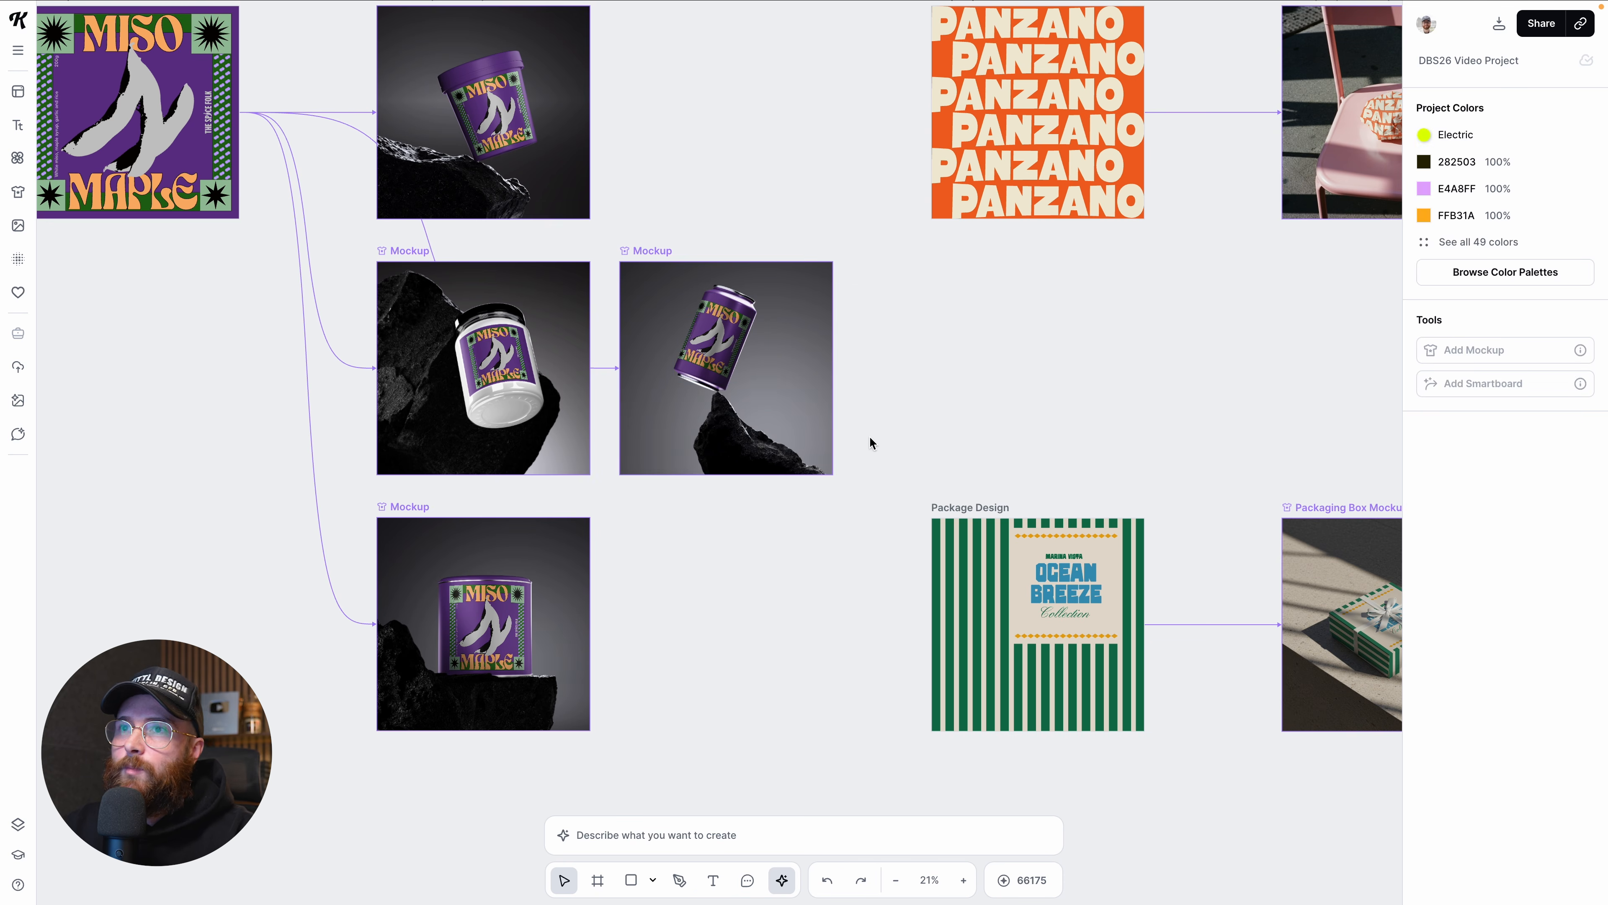
Step: Change the Wrap Paper artboard's background color from orange to blue
scroll(869, 438, up, 2)
scroll(870, 437, down, 2)
scroll(869, 438, right, 3)
scroll(870, 438, up, 2)
scroll(870, 438, up, 3)
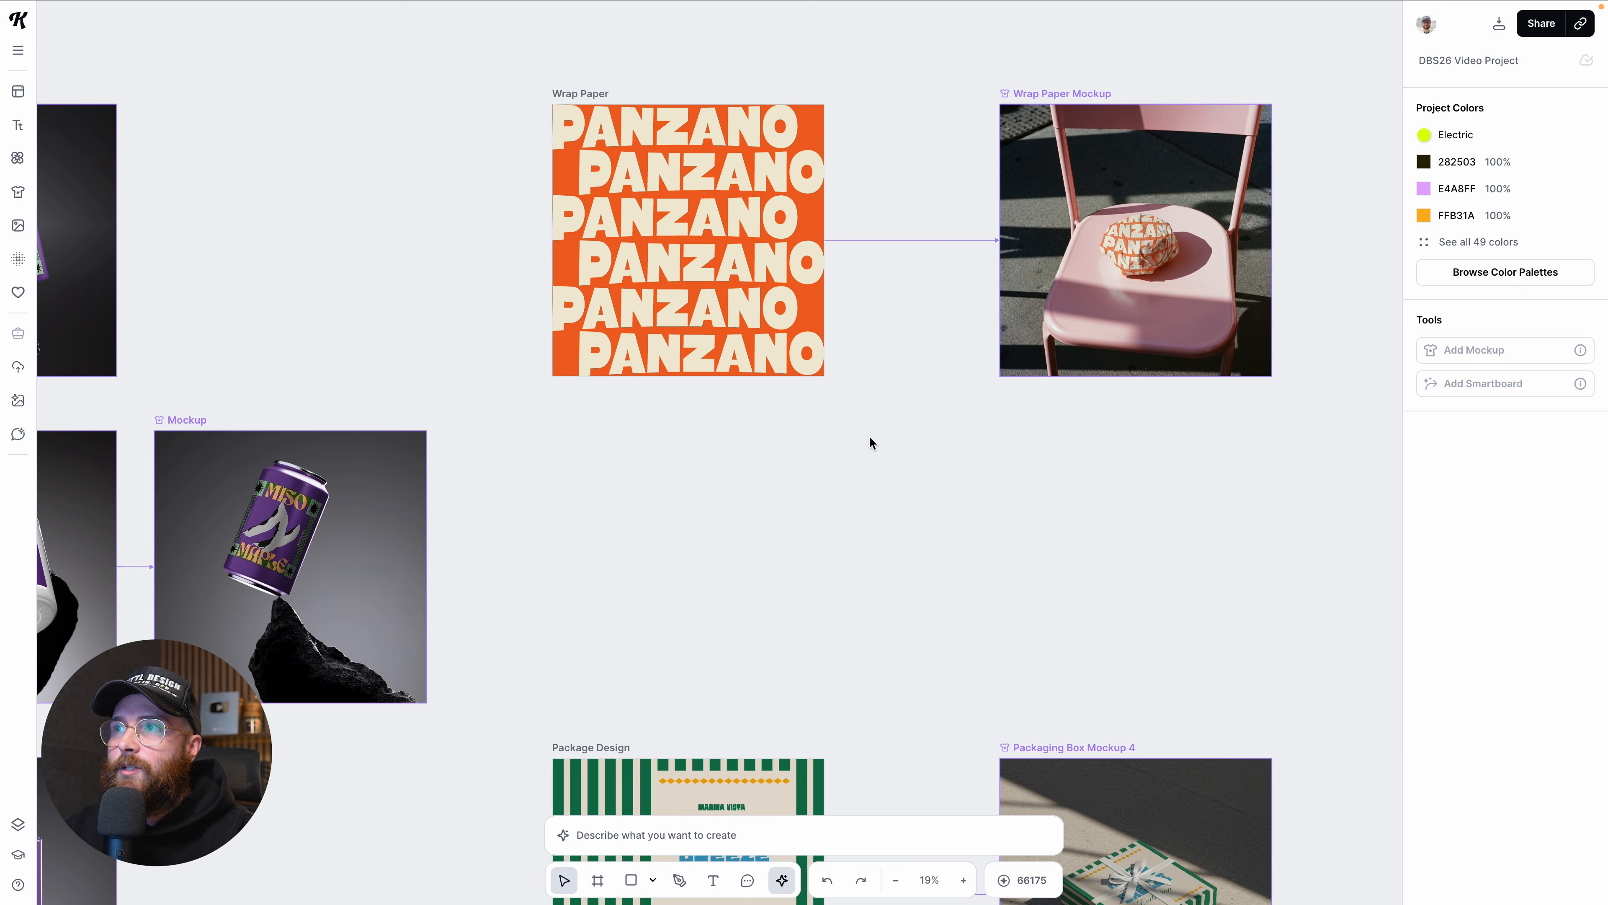
scroll(870, 438, up, 3)
scroll(870, 438, right, 3)
scroll(765, 467, up, 3)
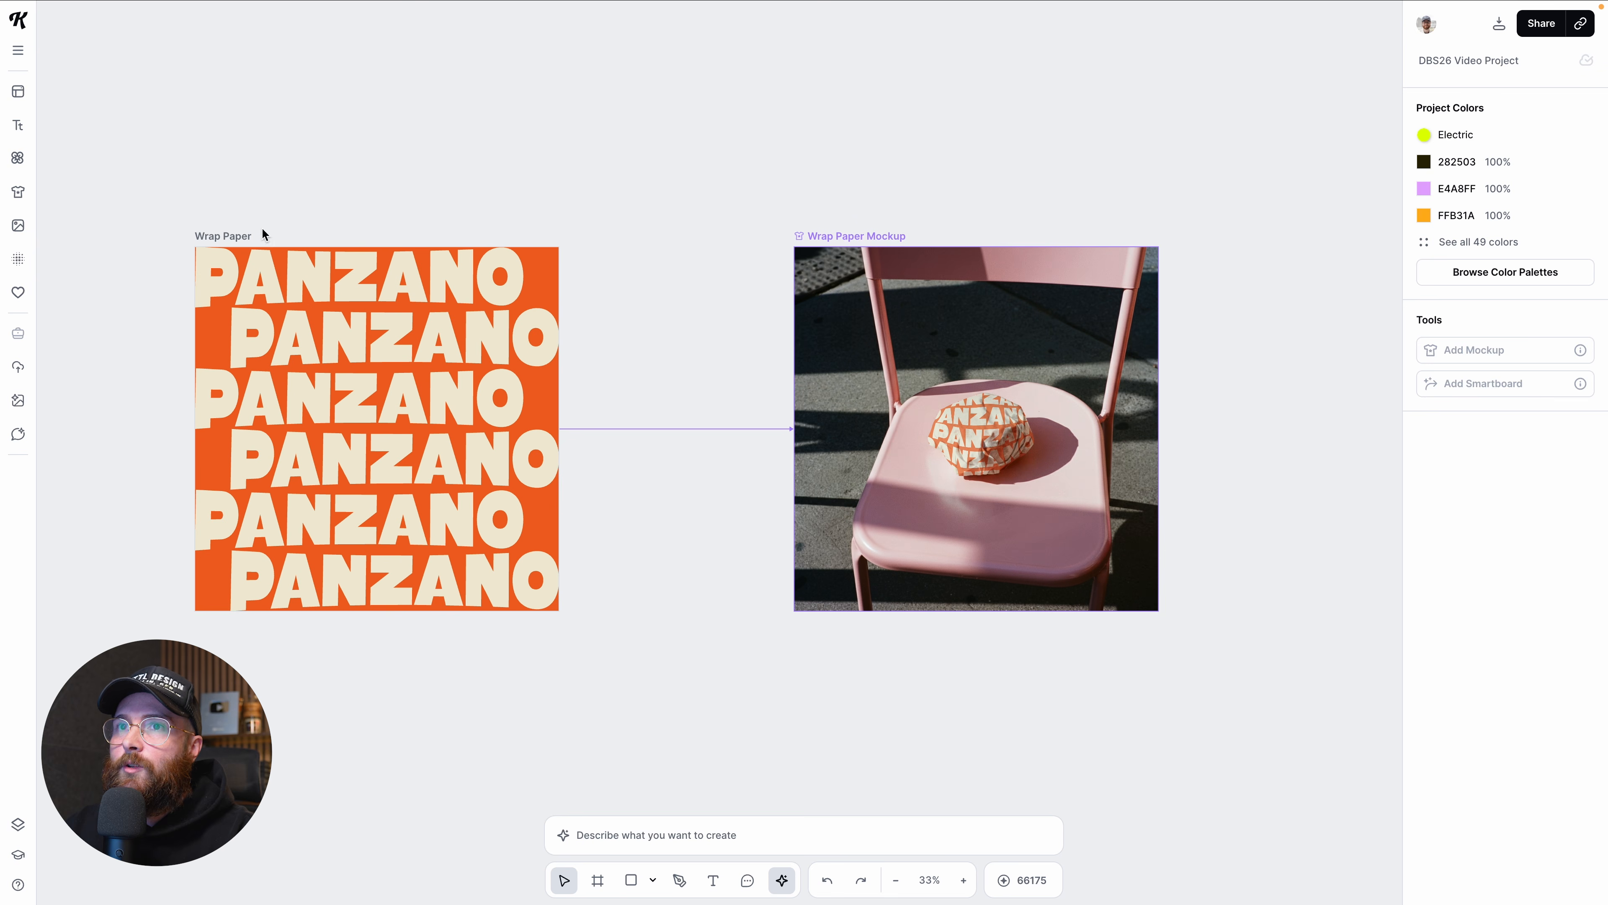
click(257, 235)
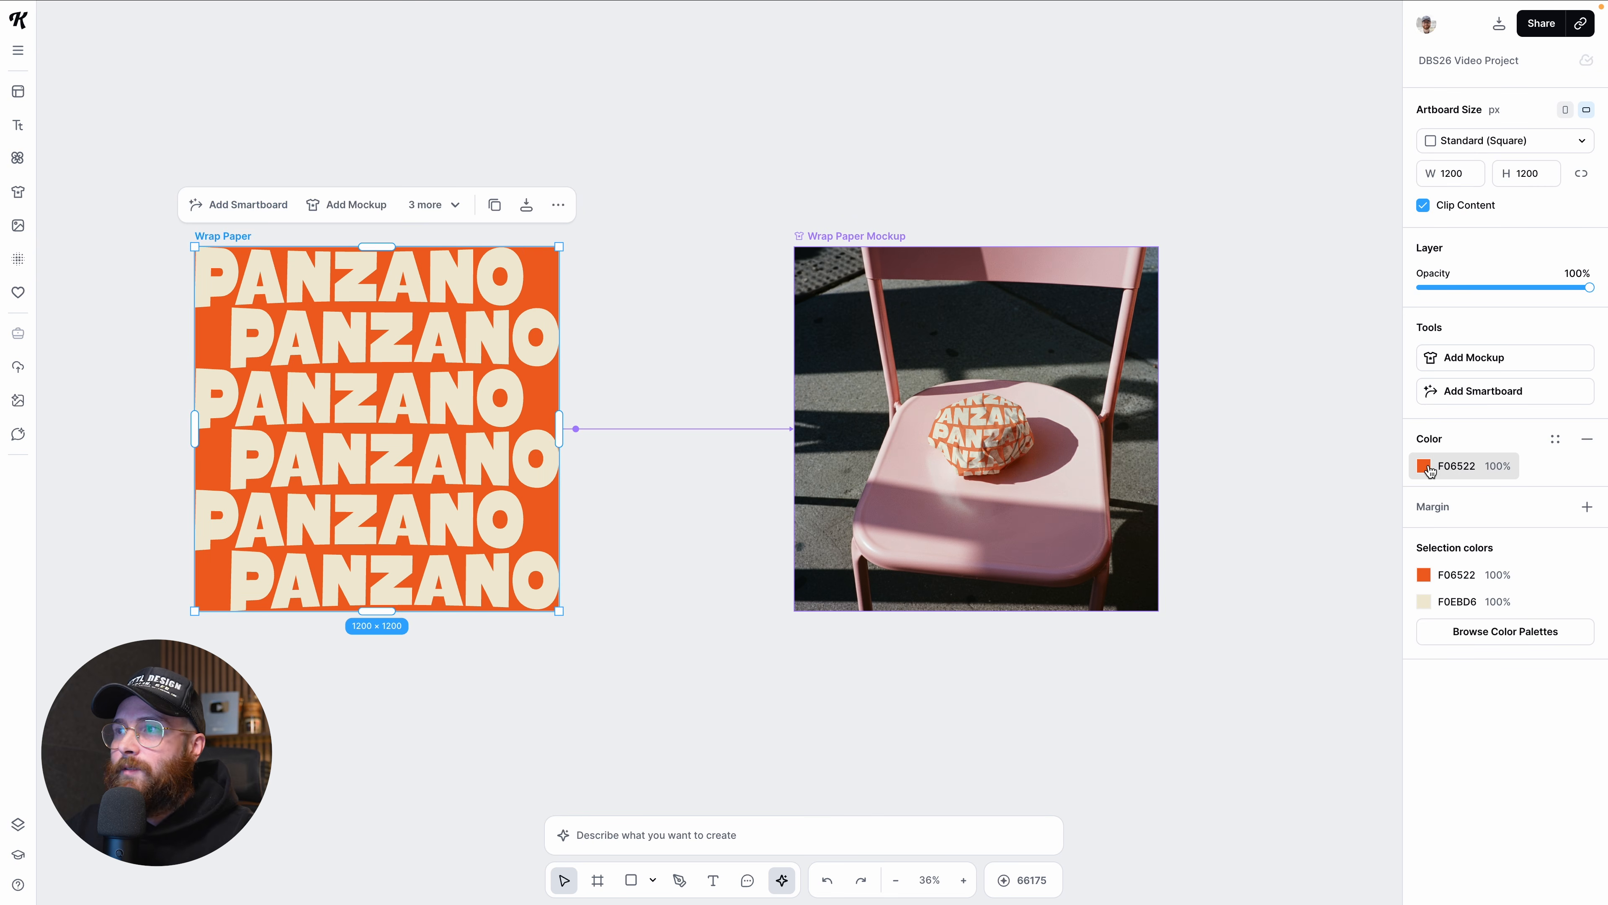
click(1424, 466)
drag(1330, 619, 1318, 618)
click(1339, 470)
click(1245, 341)
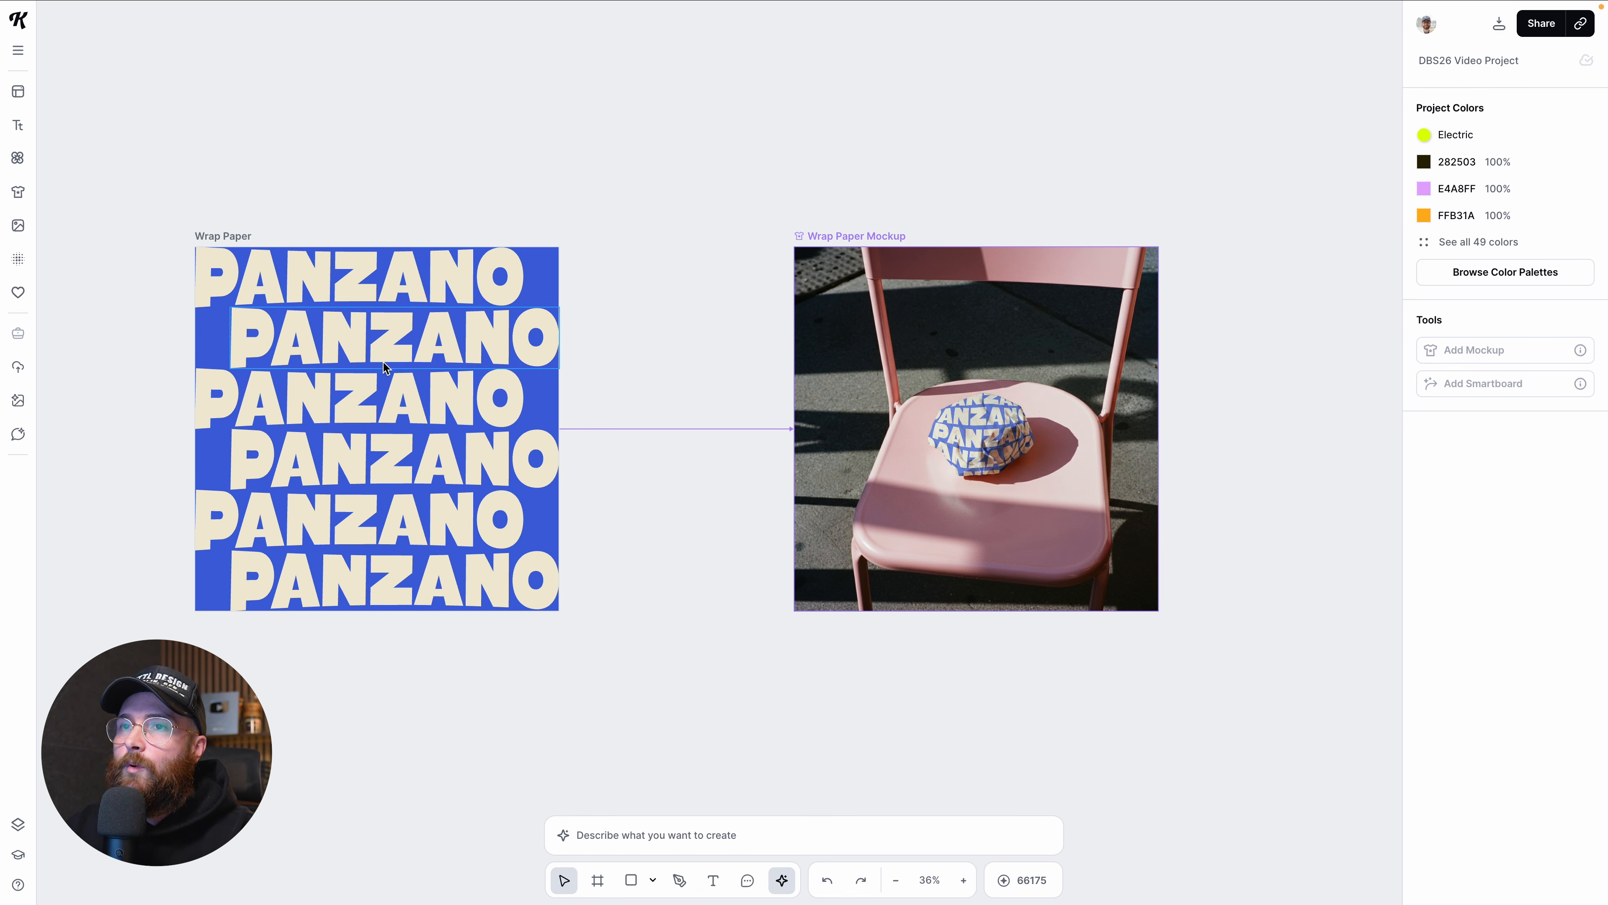
Step: Change the typeface of all six PANZANO text lines on the Wrap Paper artboard to Brack Out
click(216, 274)
shift+click(260, 332)
shift+click(276, 394)
shift+click(288, 456)
shift+click(298, 516)
shift+click(342, 577)
click(1455, 452)
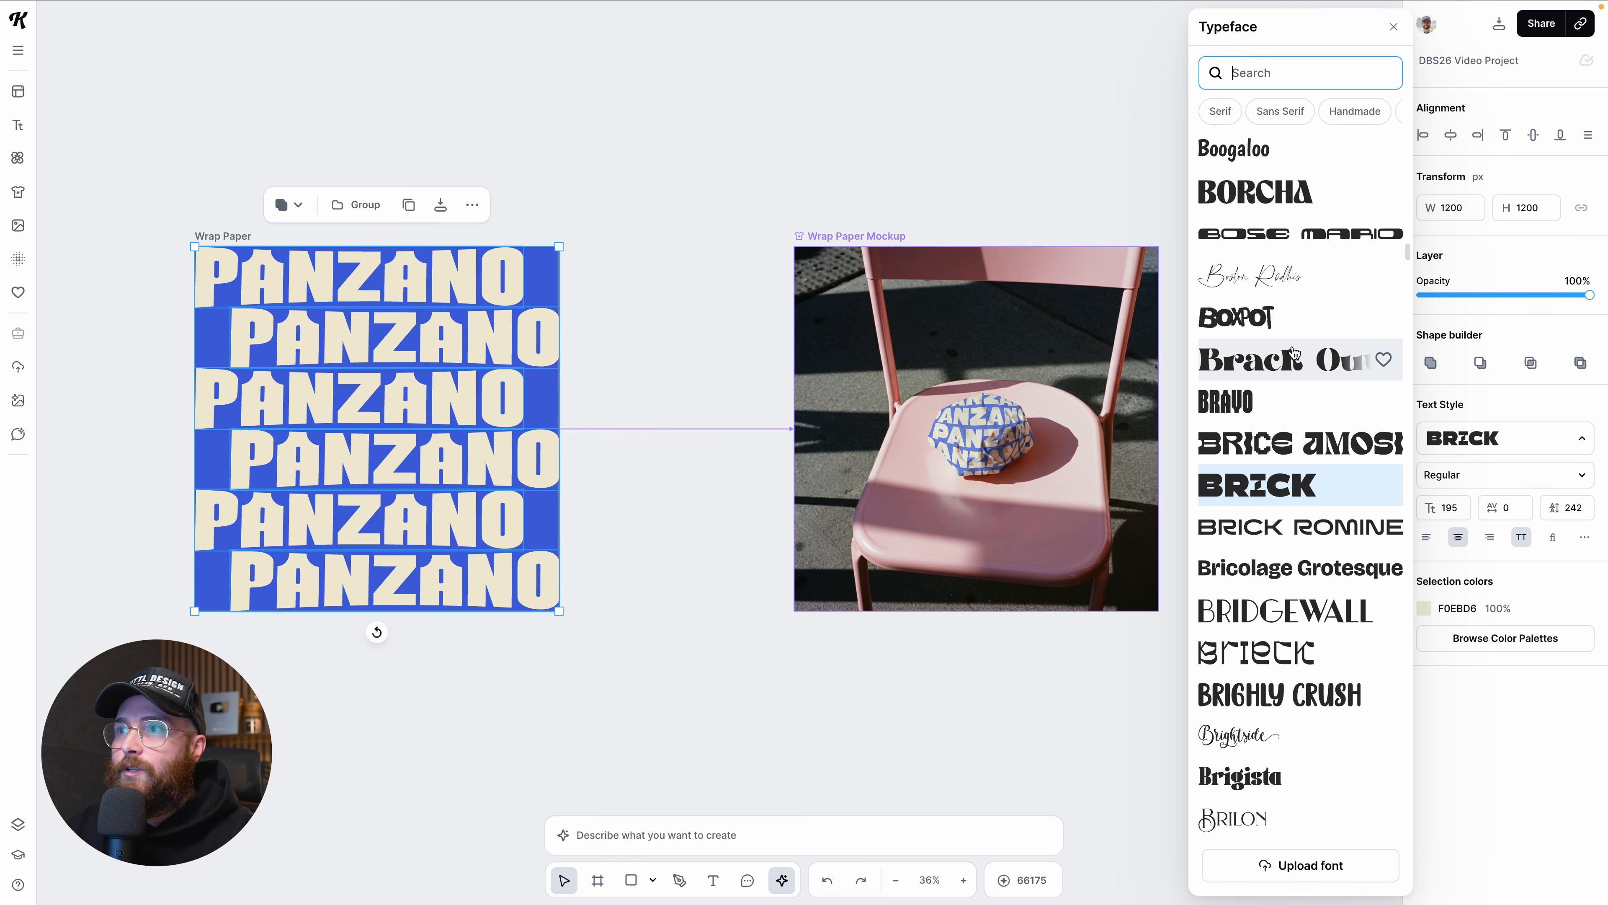
click(1294, 361)
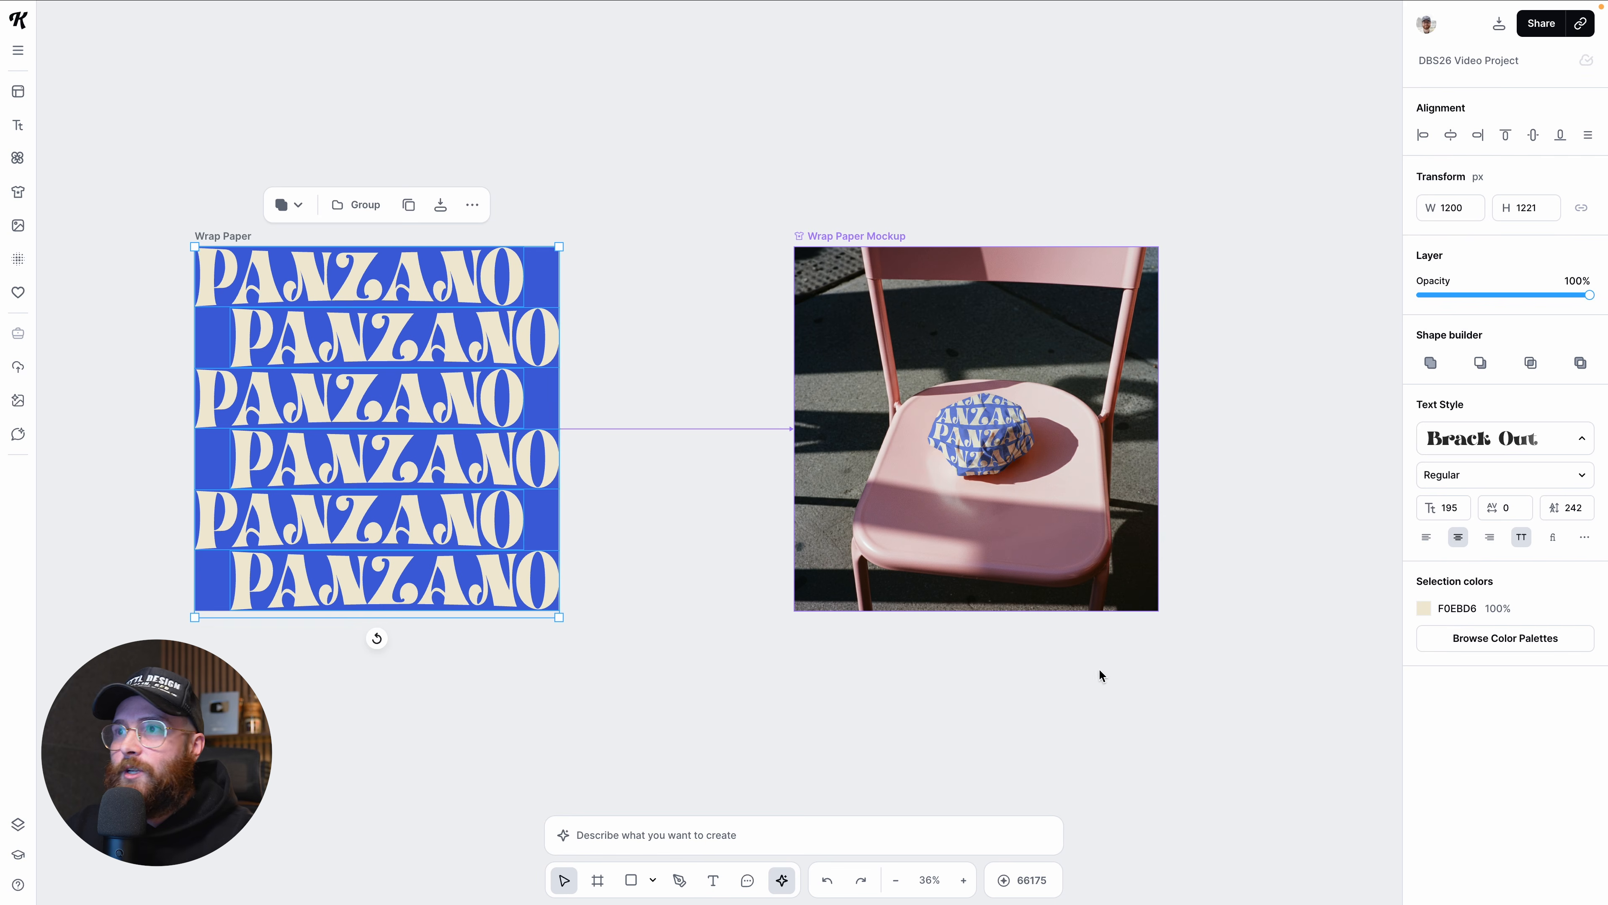
click(1126, 711)
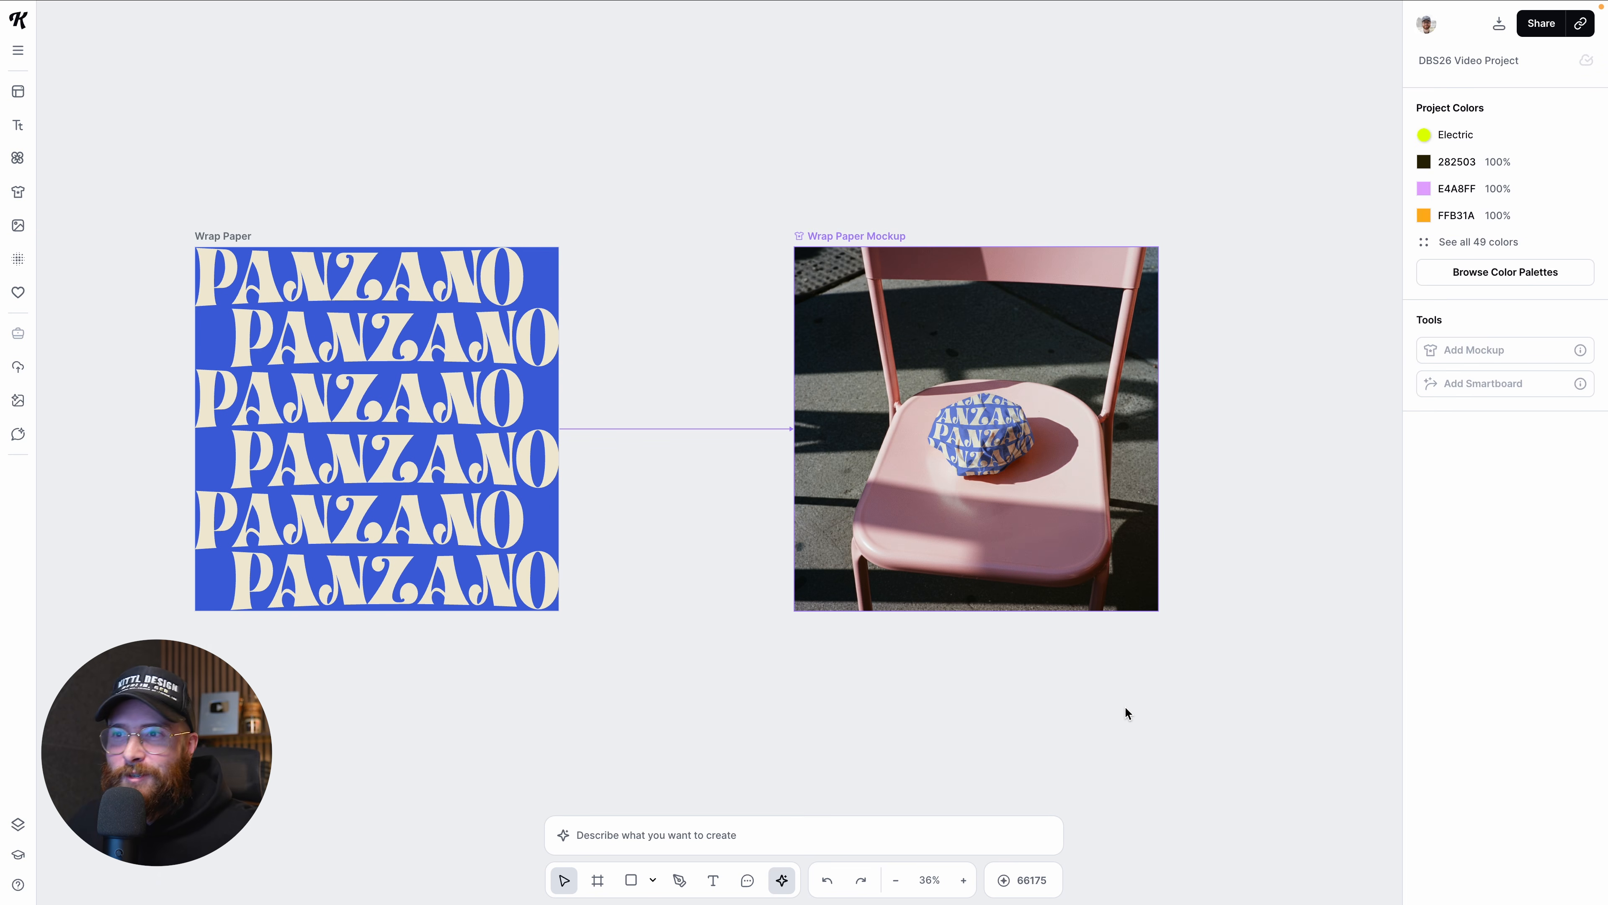
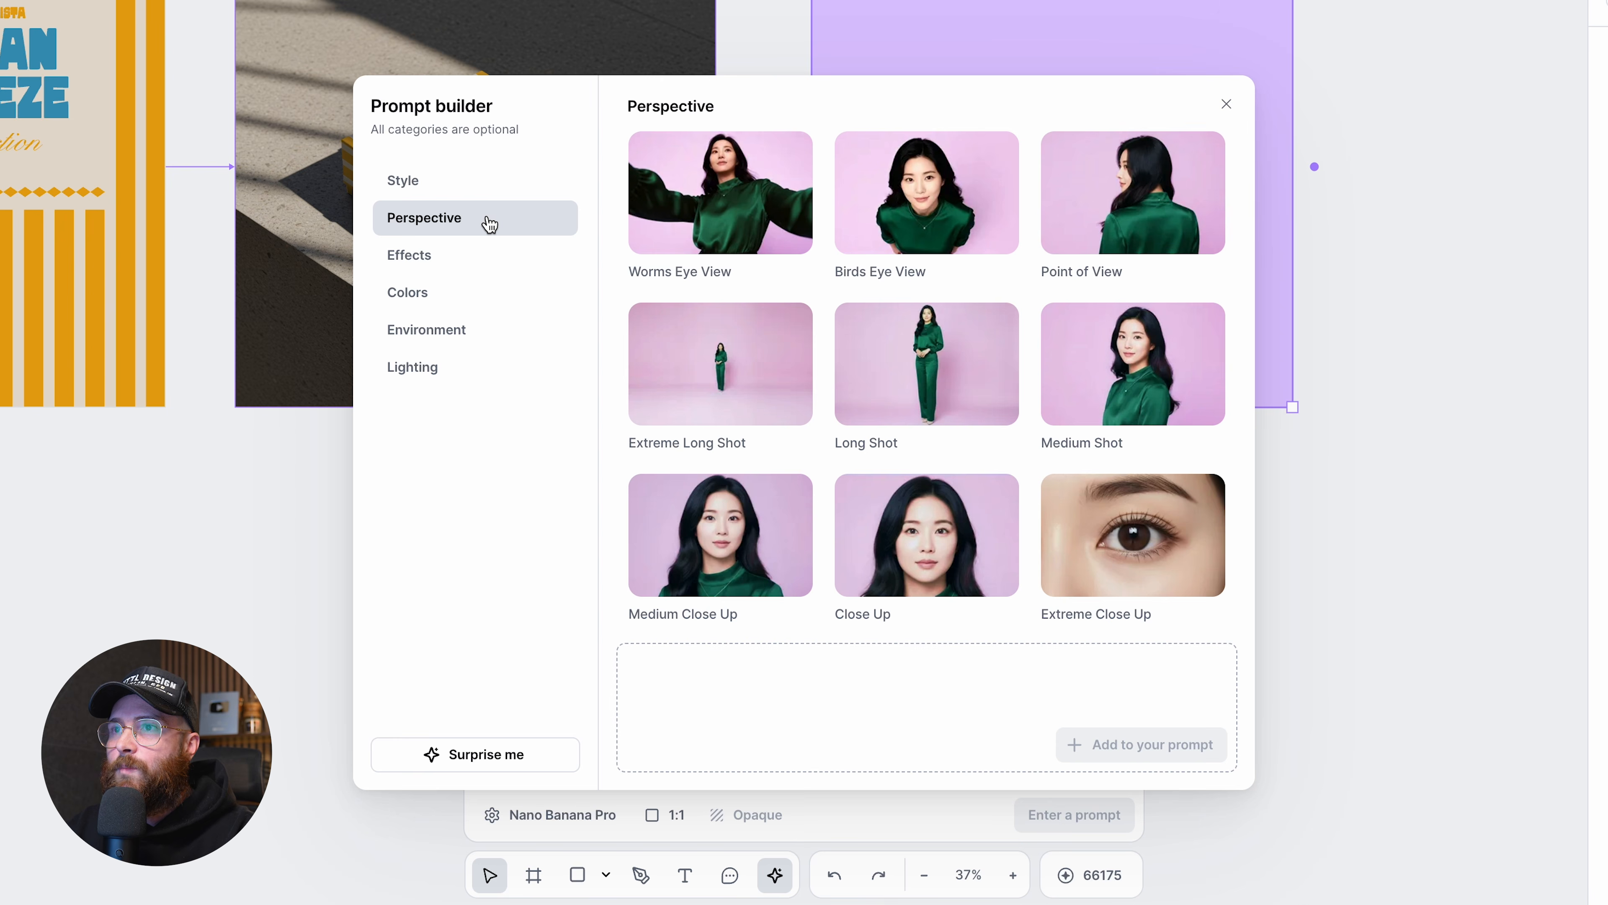
Step: Build a Smartboard prompt from the Birds Eye View perspective, Interior environment and Golden Hour lighting presets, and add it to the prompt
click(915, 213)
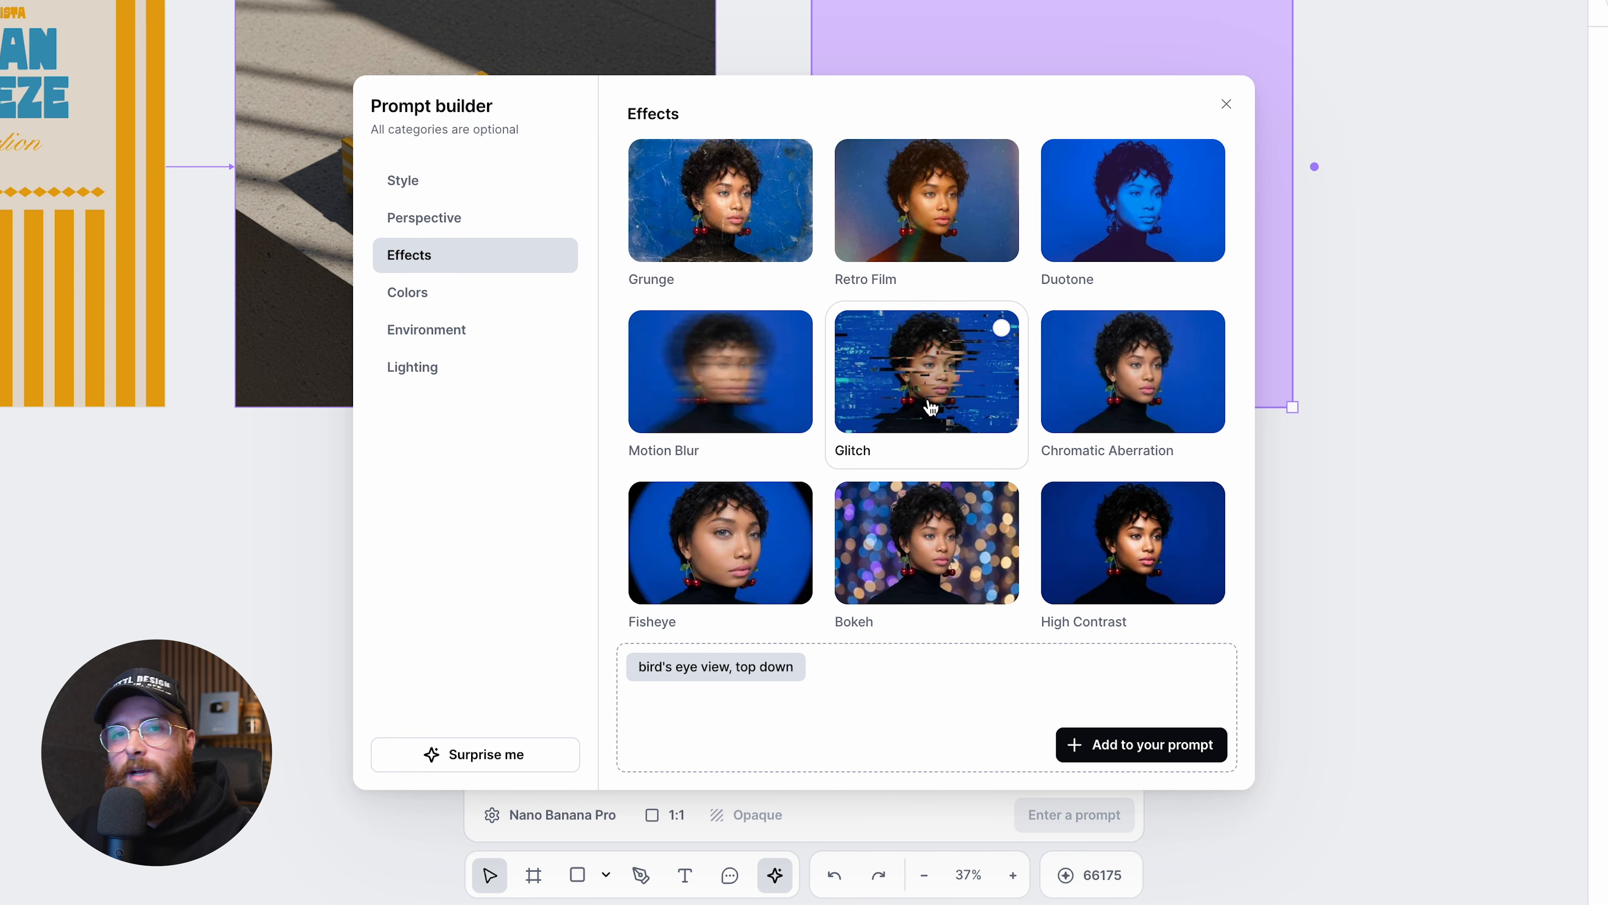
click(468, 292)
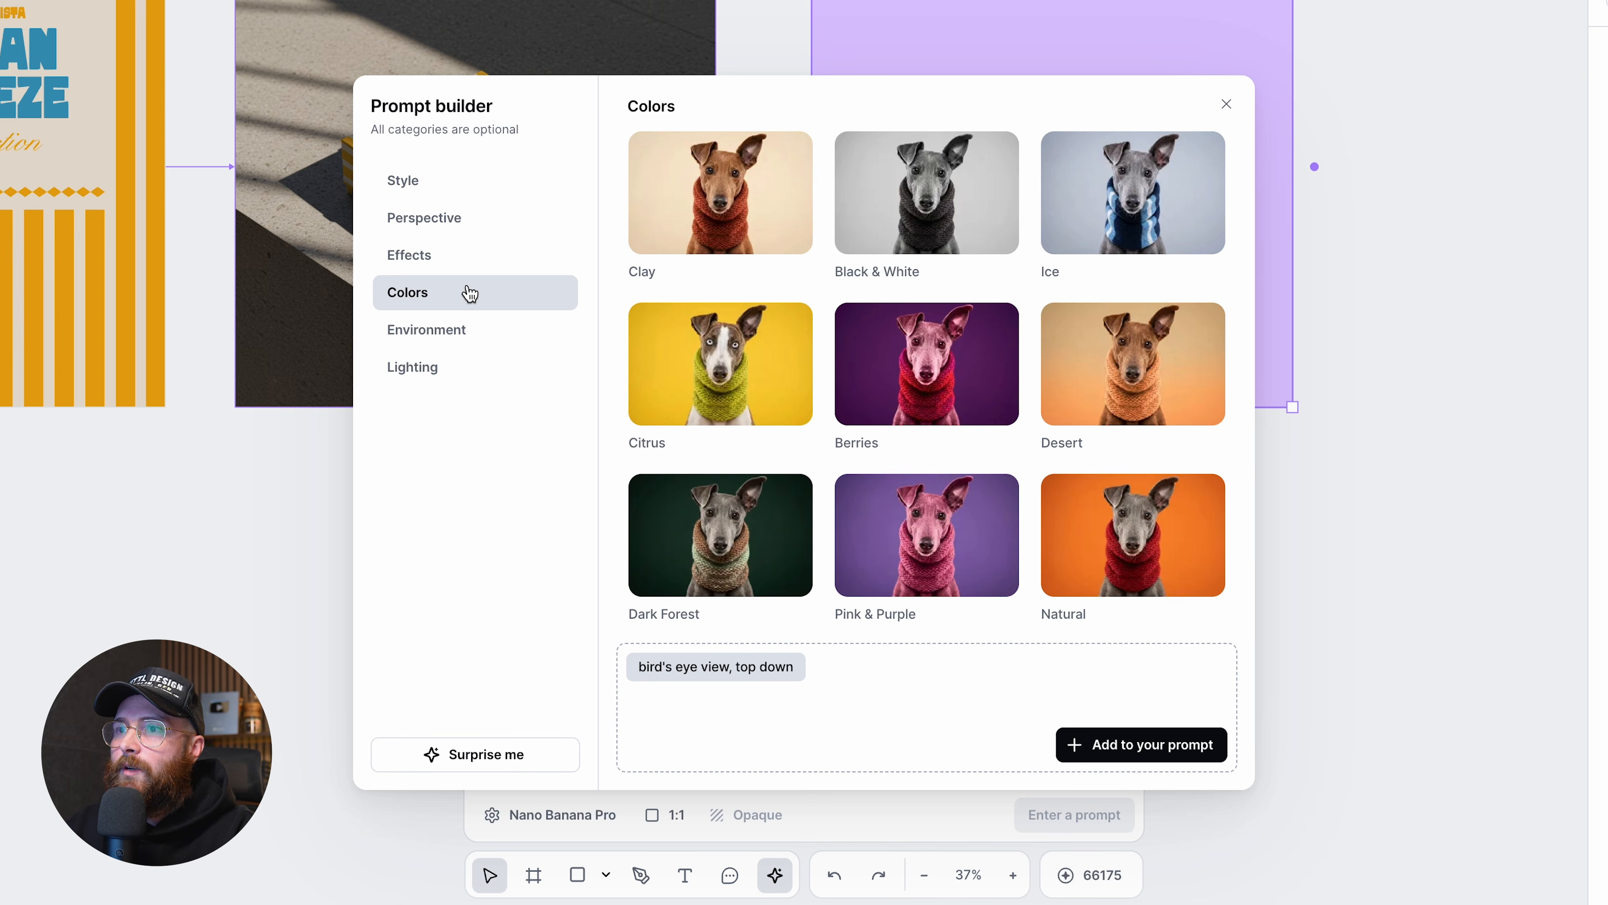
click(470, 333)
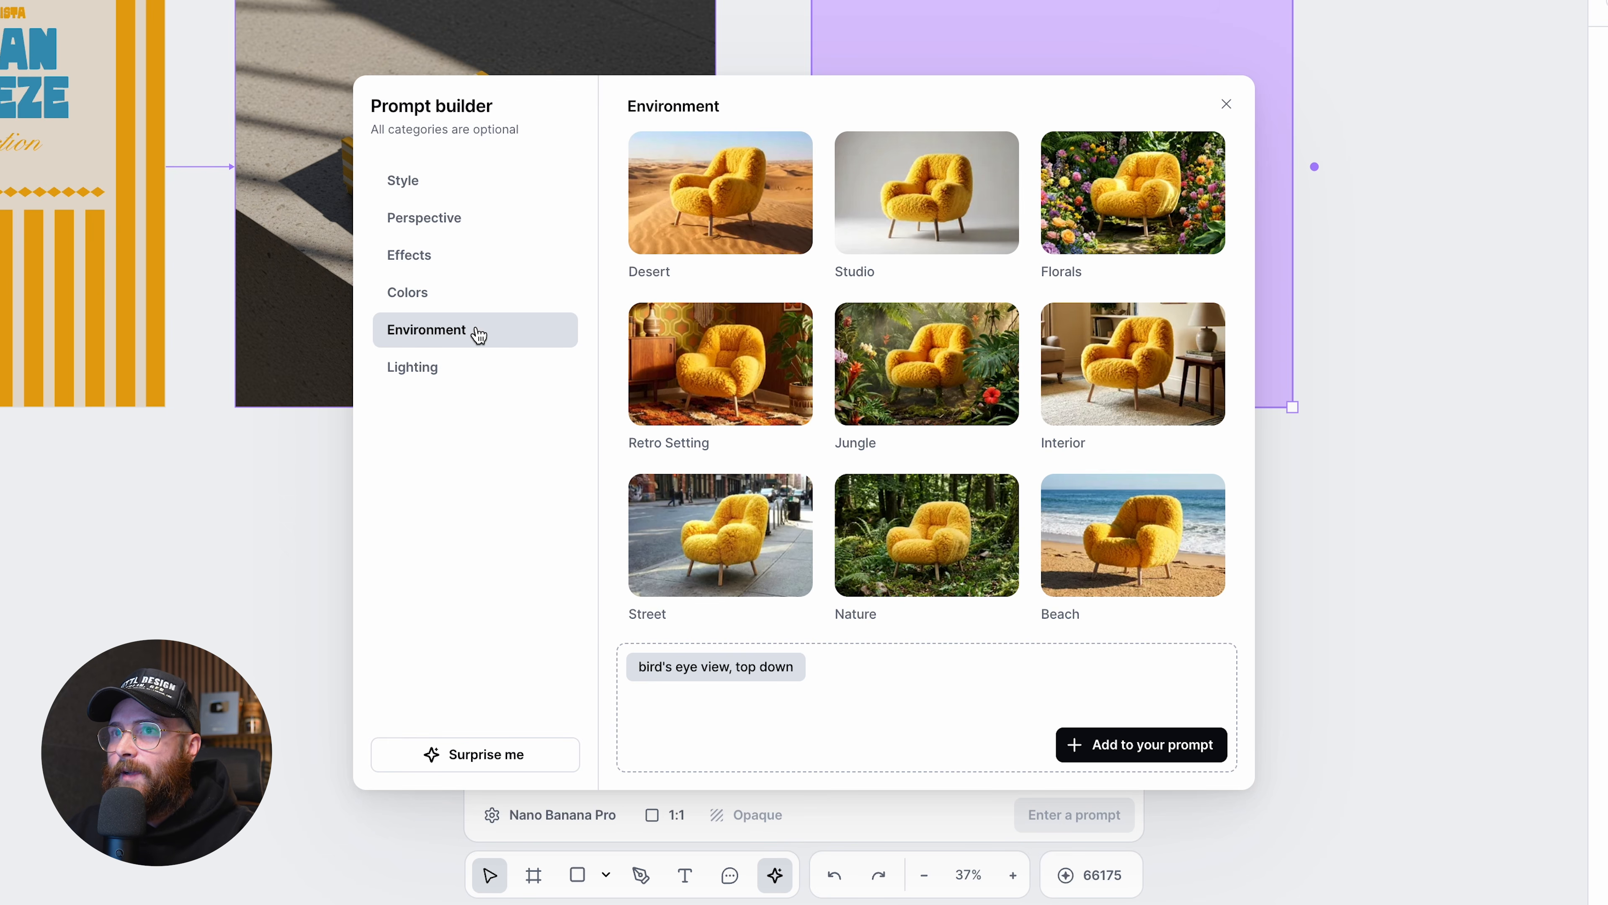
click(1117, 381)
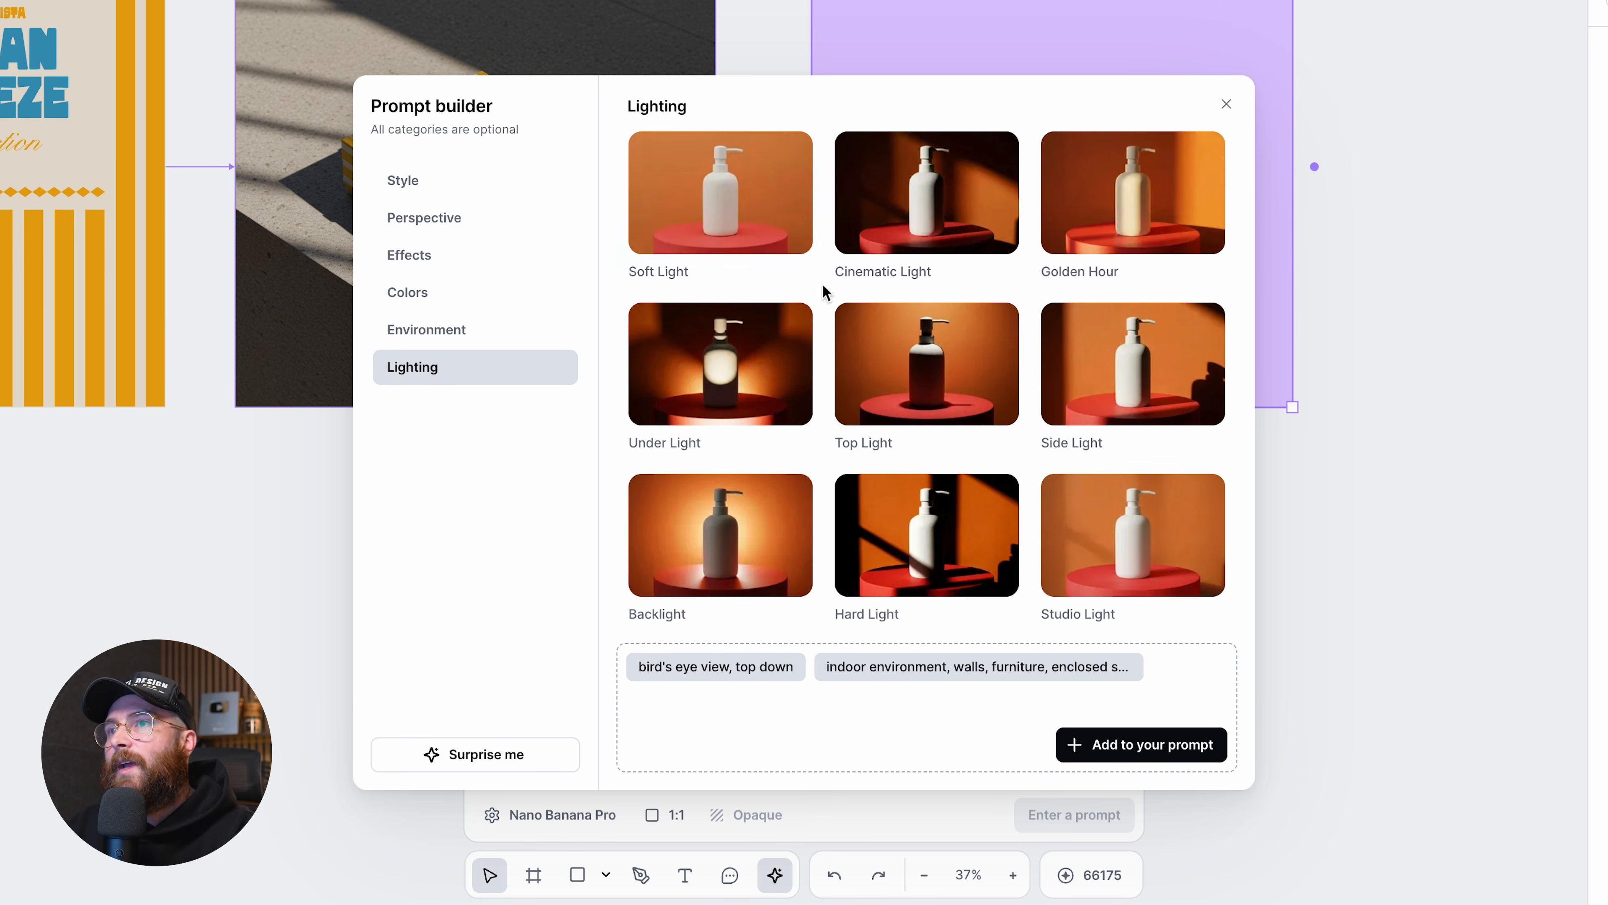
click(1114, 241)
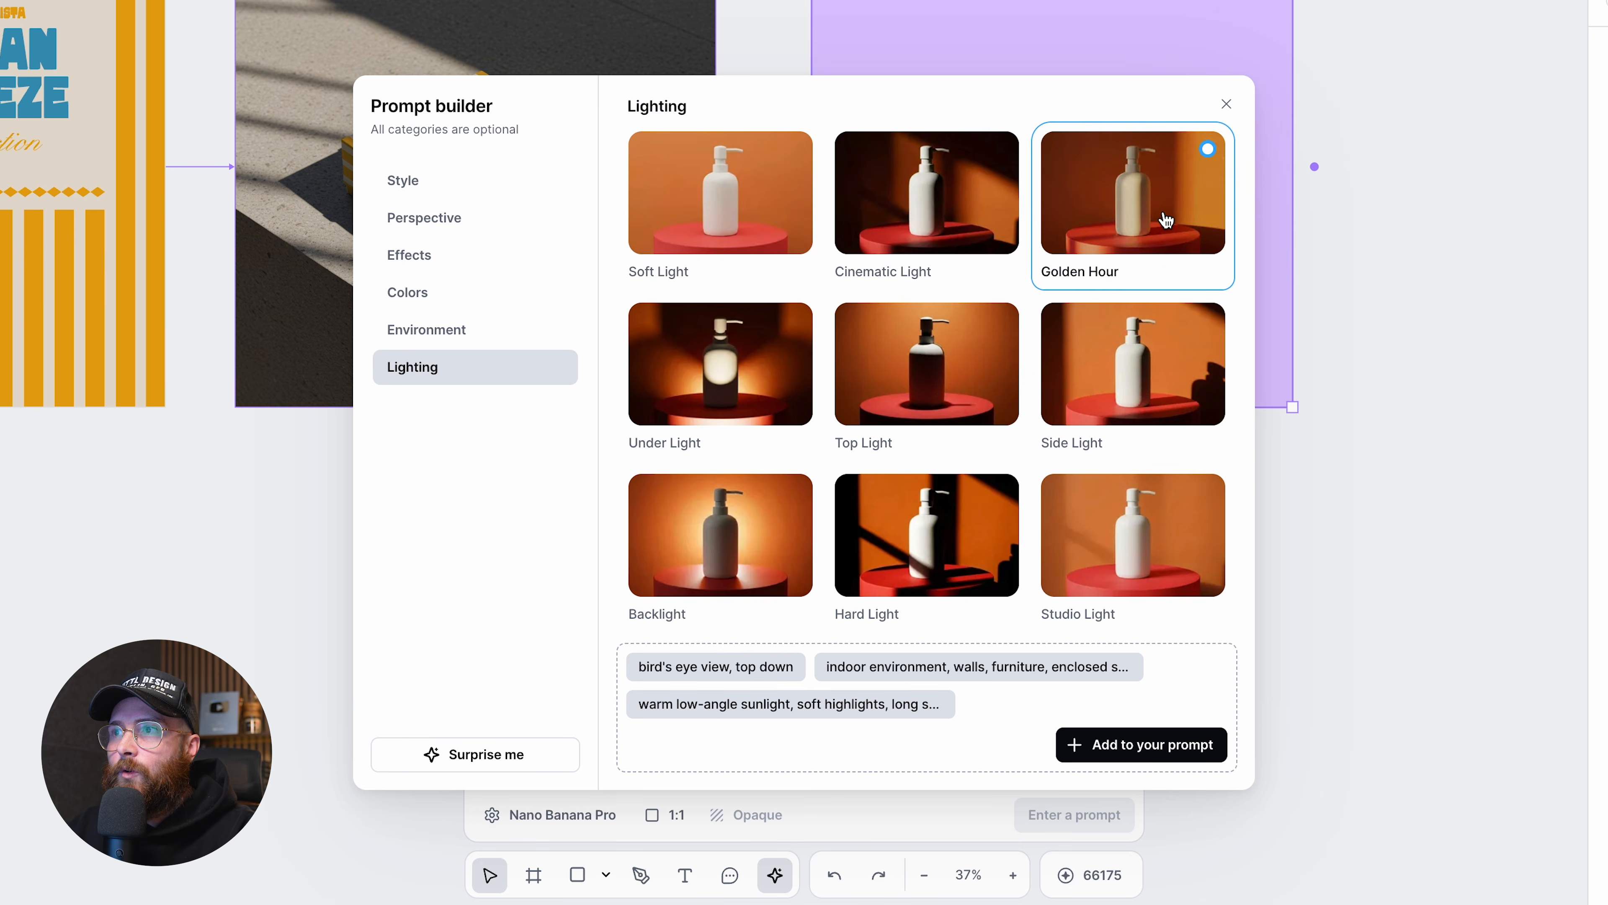
click(1083, 744)
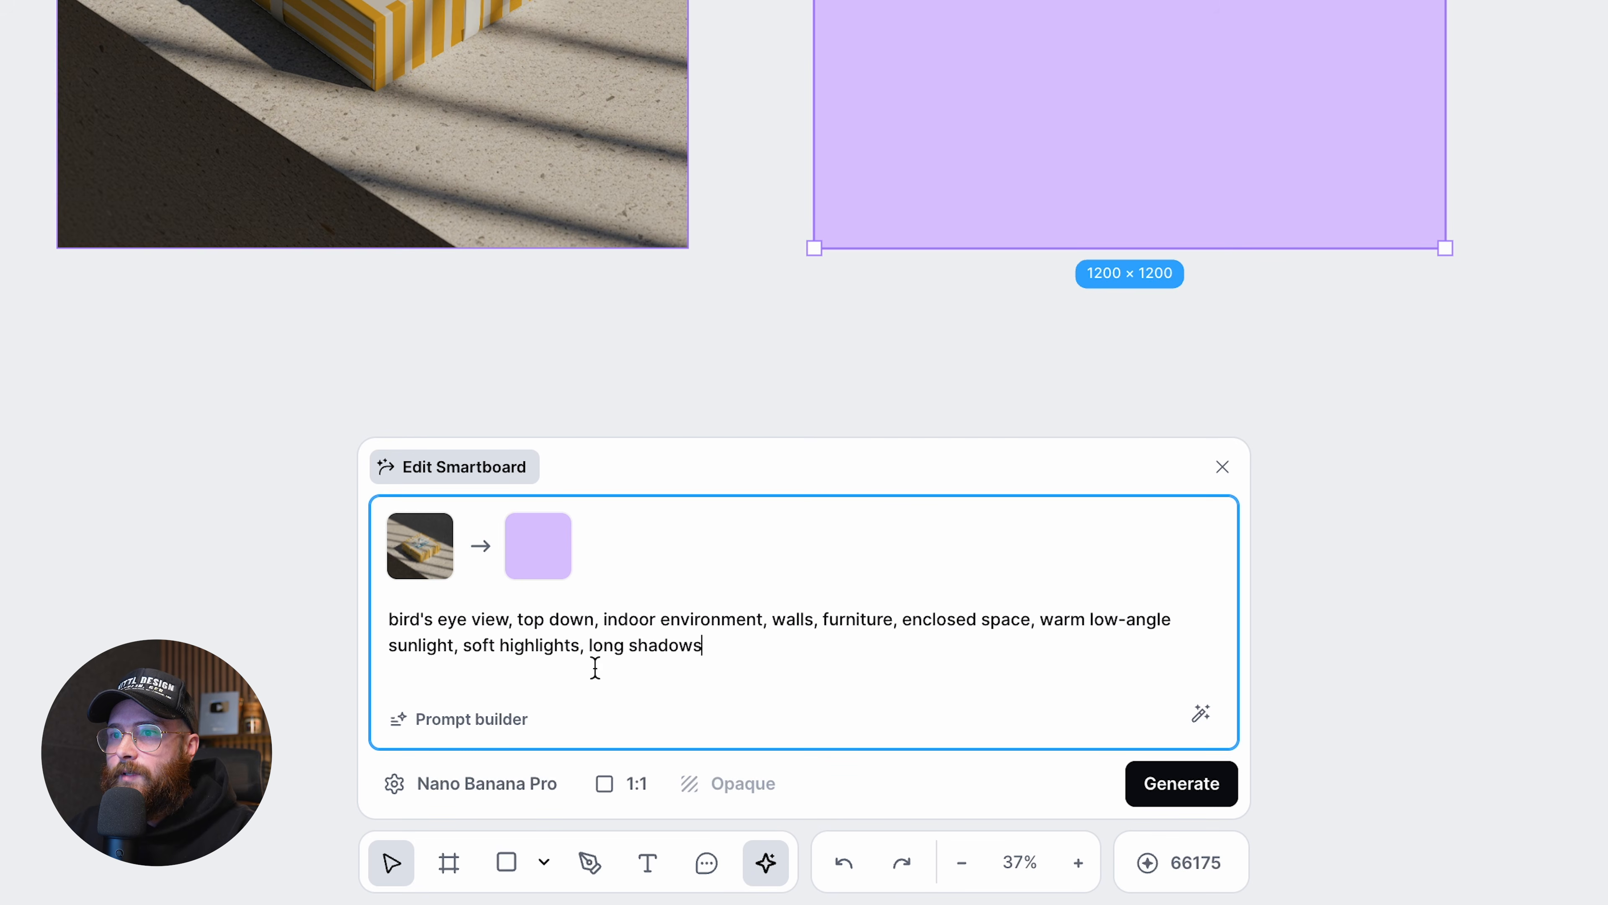
Step: Add "Show the package sitting on a wooden coffee table in a living room." as a new paragraph of the prompt, and generate the Smartboard image
key(Return)
key(Return)
text(Show the pack)
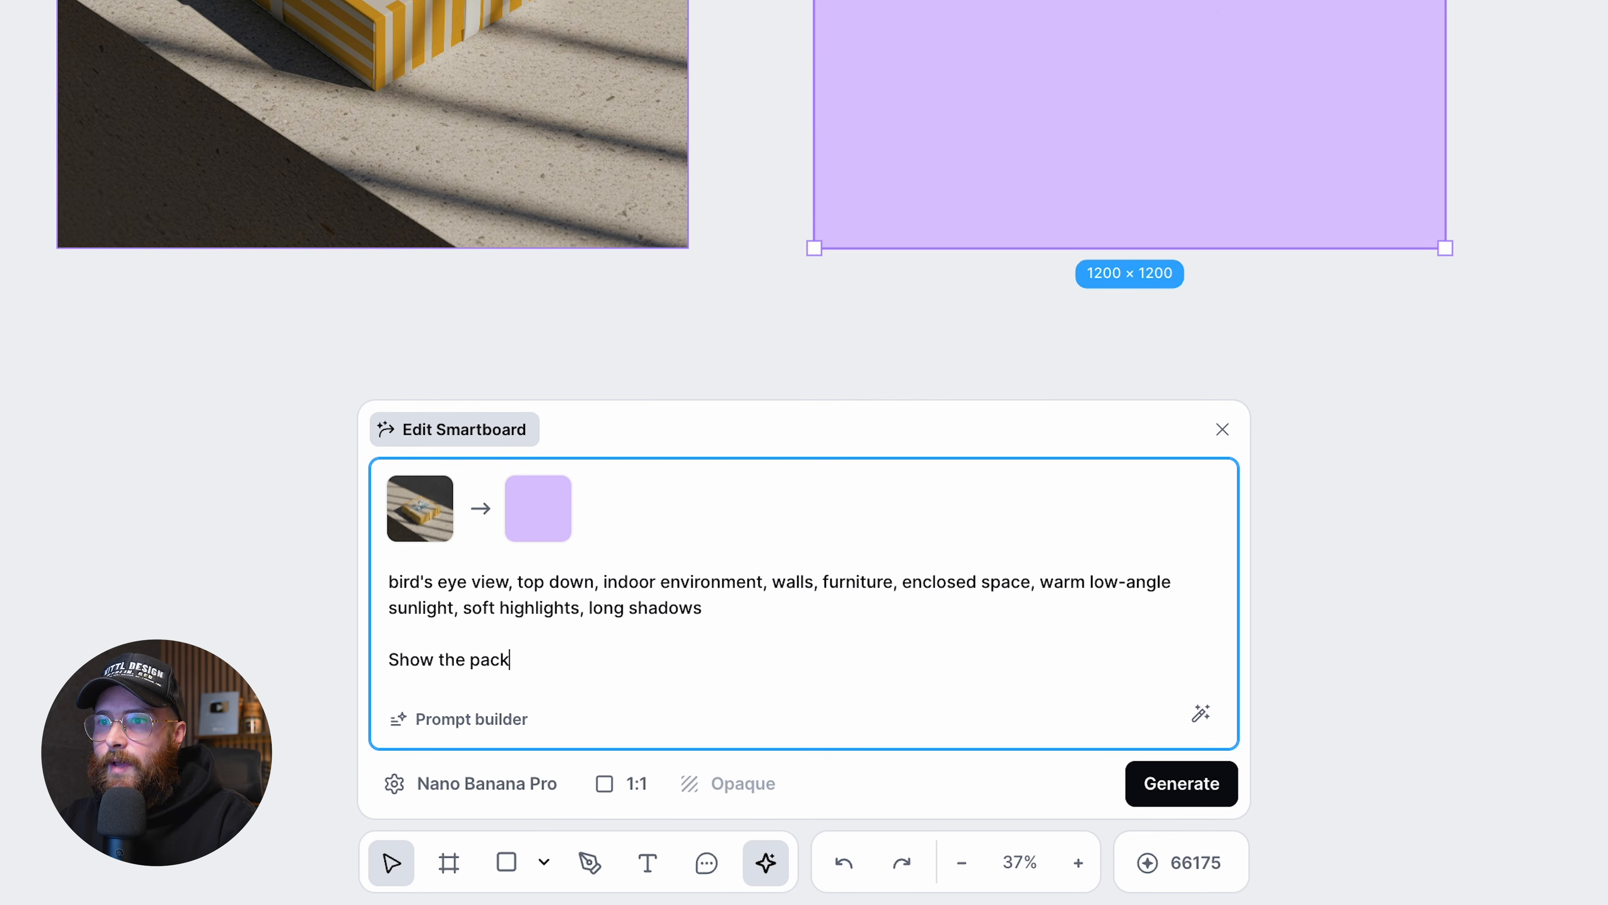
text(age sitting on a wooden coffee ta)
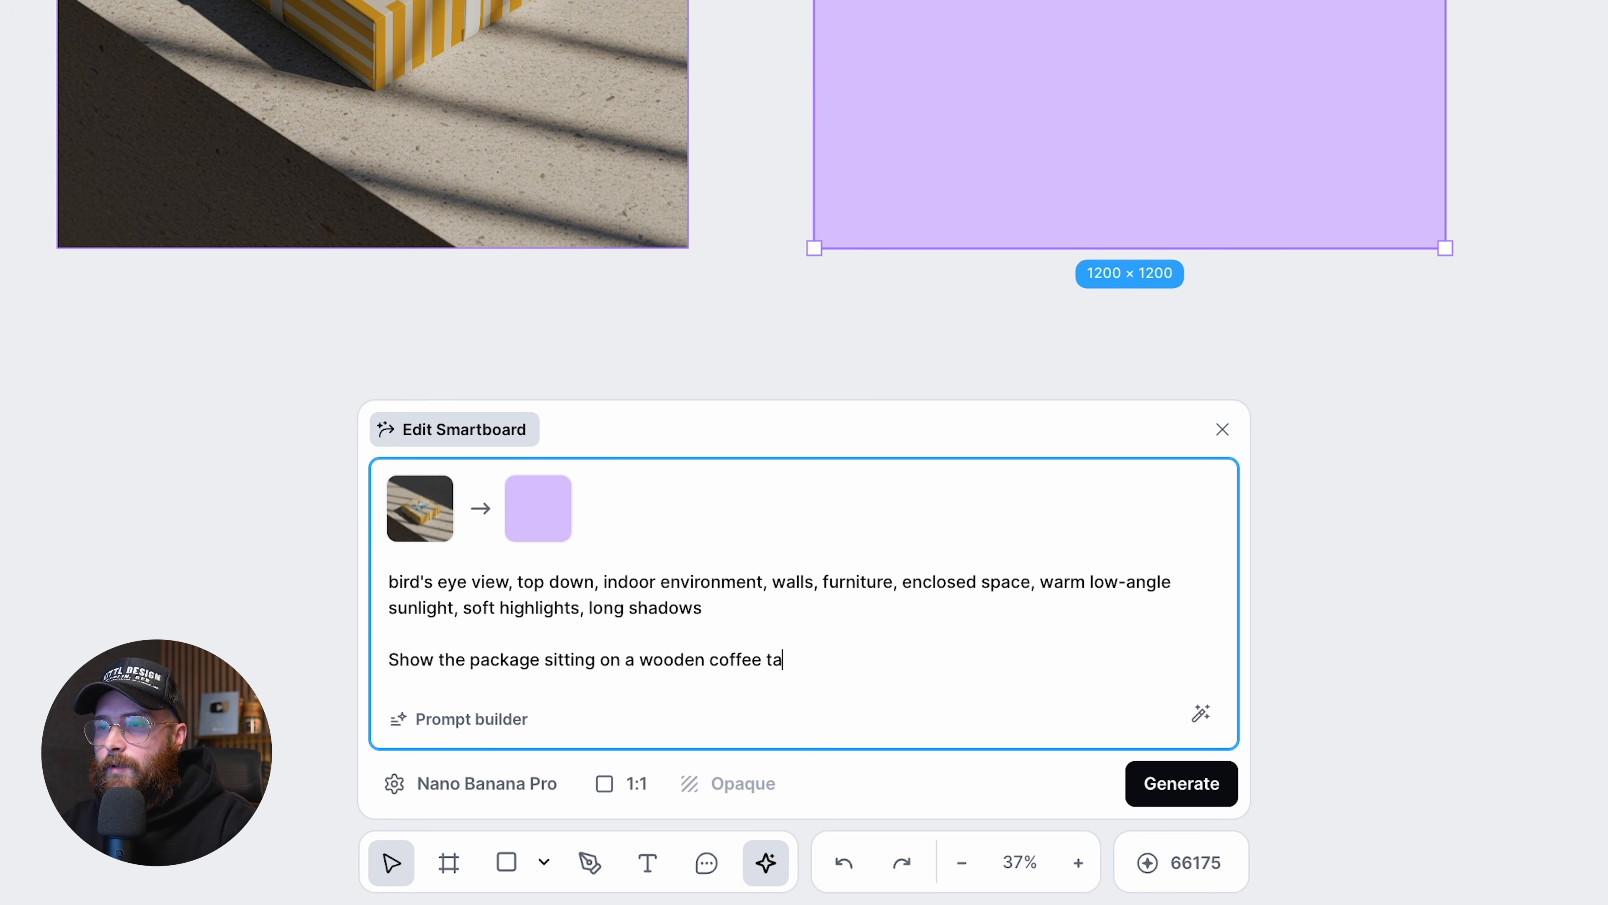
text(ble in a living room)
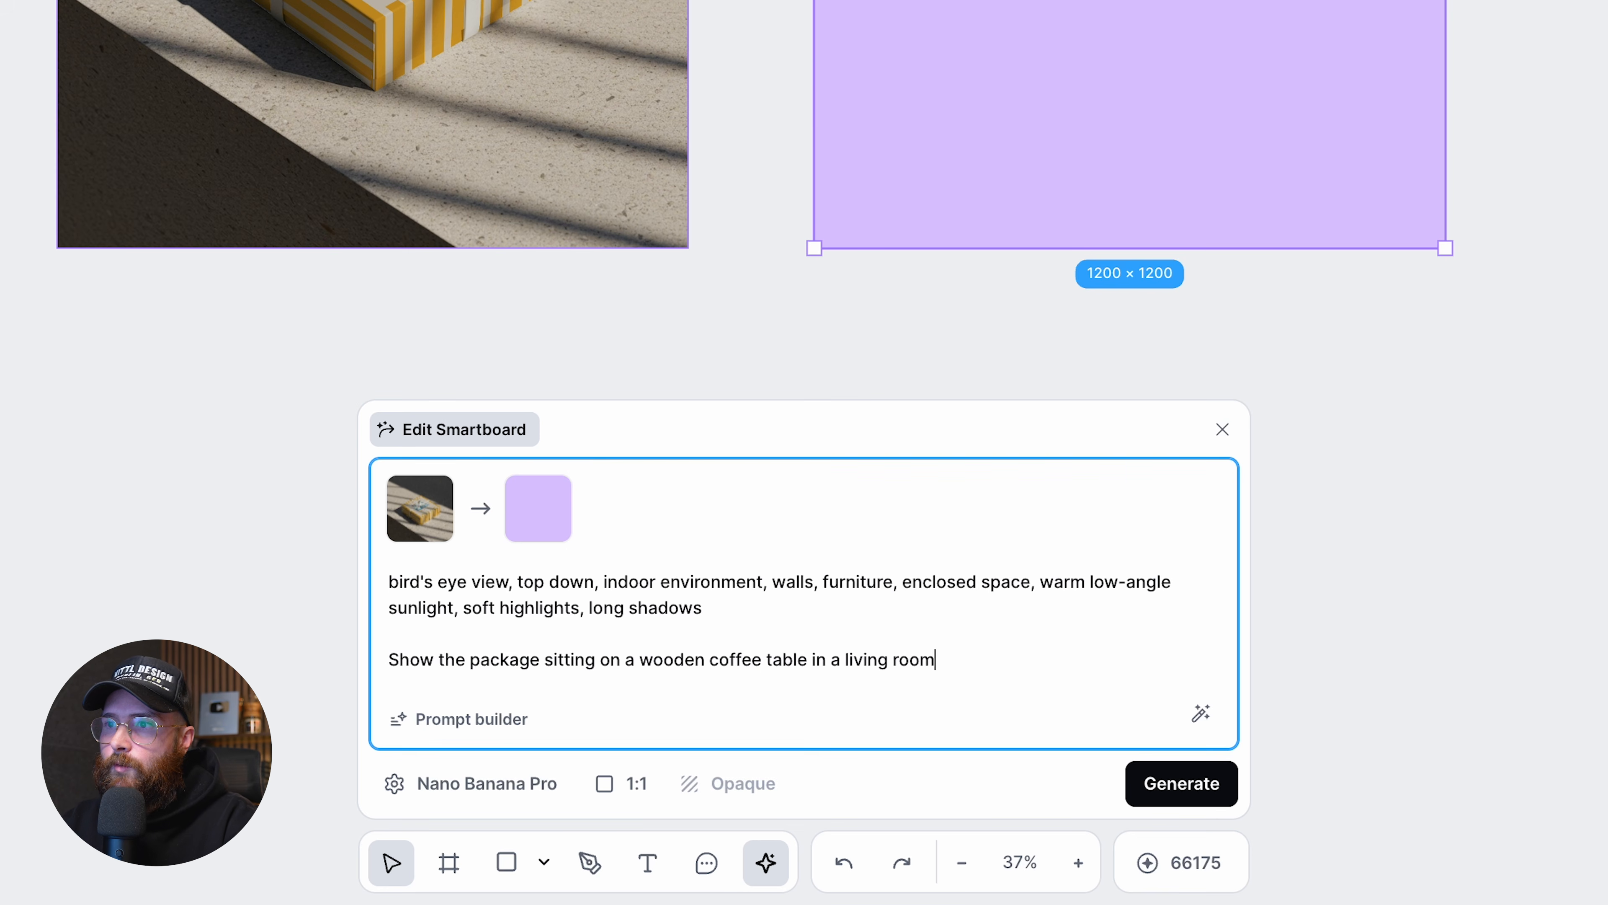
text(.)
click(1183, 786)
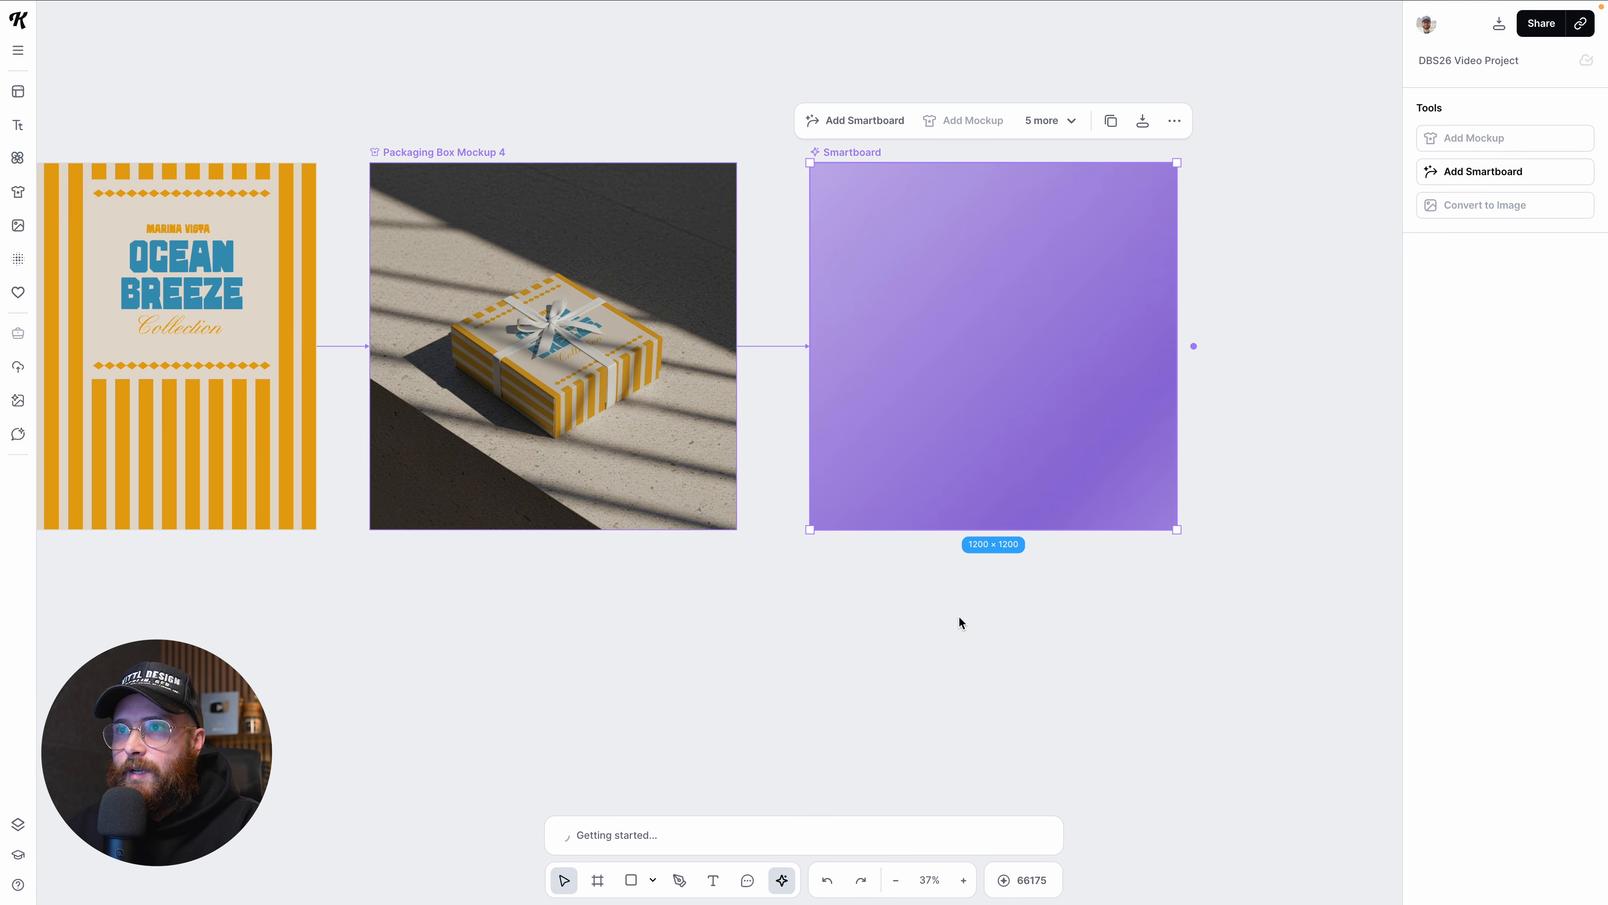
click(928, 626)
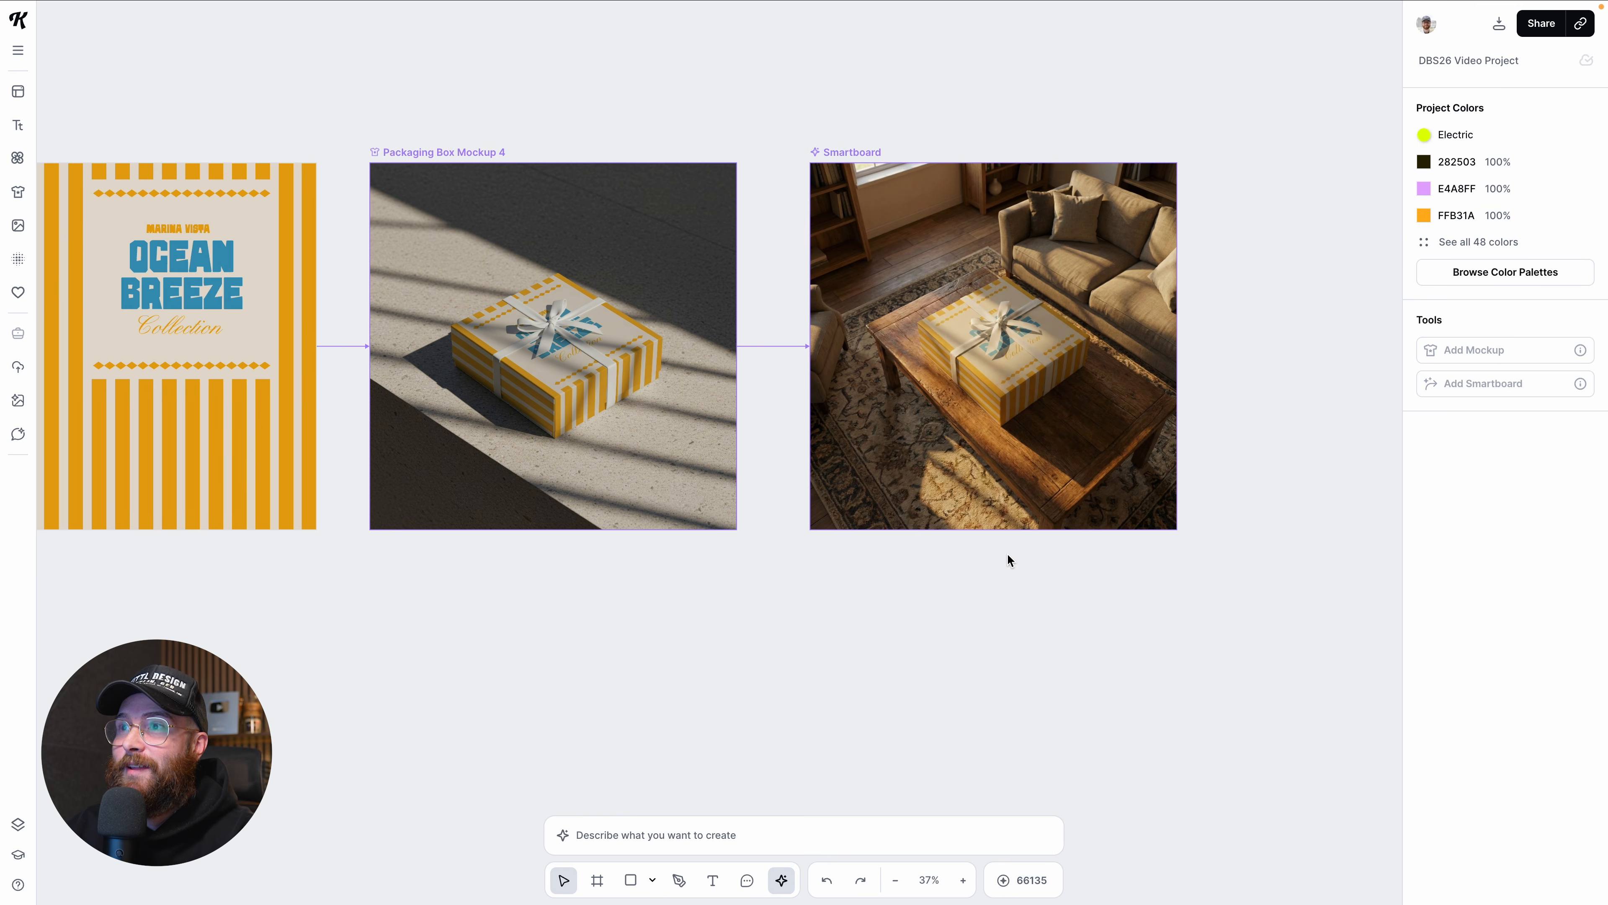
Step: Examine the generated package scene and the Sippo coffee flows in the Custom Mockup Builder showcase
scroll(1006, 553, down, 2)
scroll(1024, 374, up, 1)
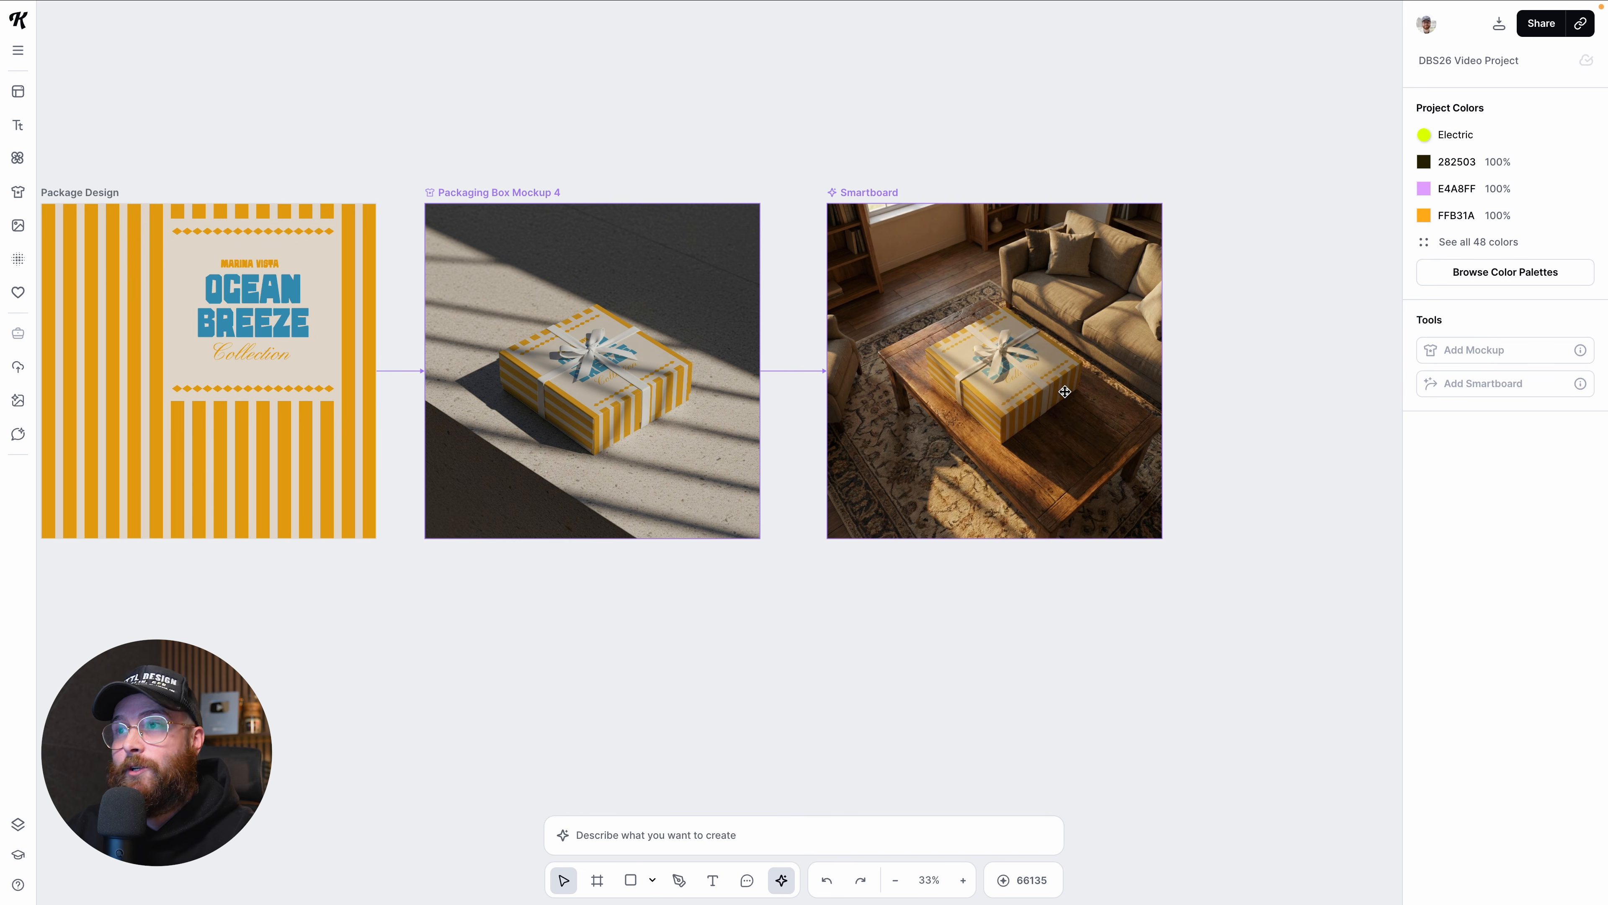
scroll(1064, 390, right, 4)
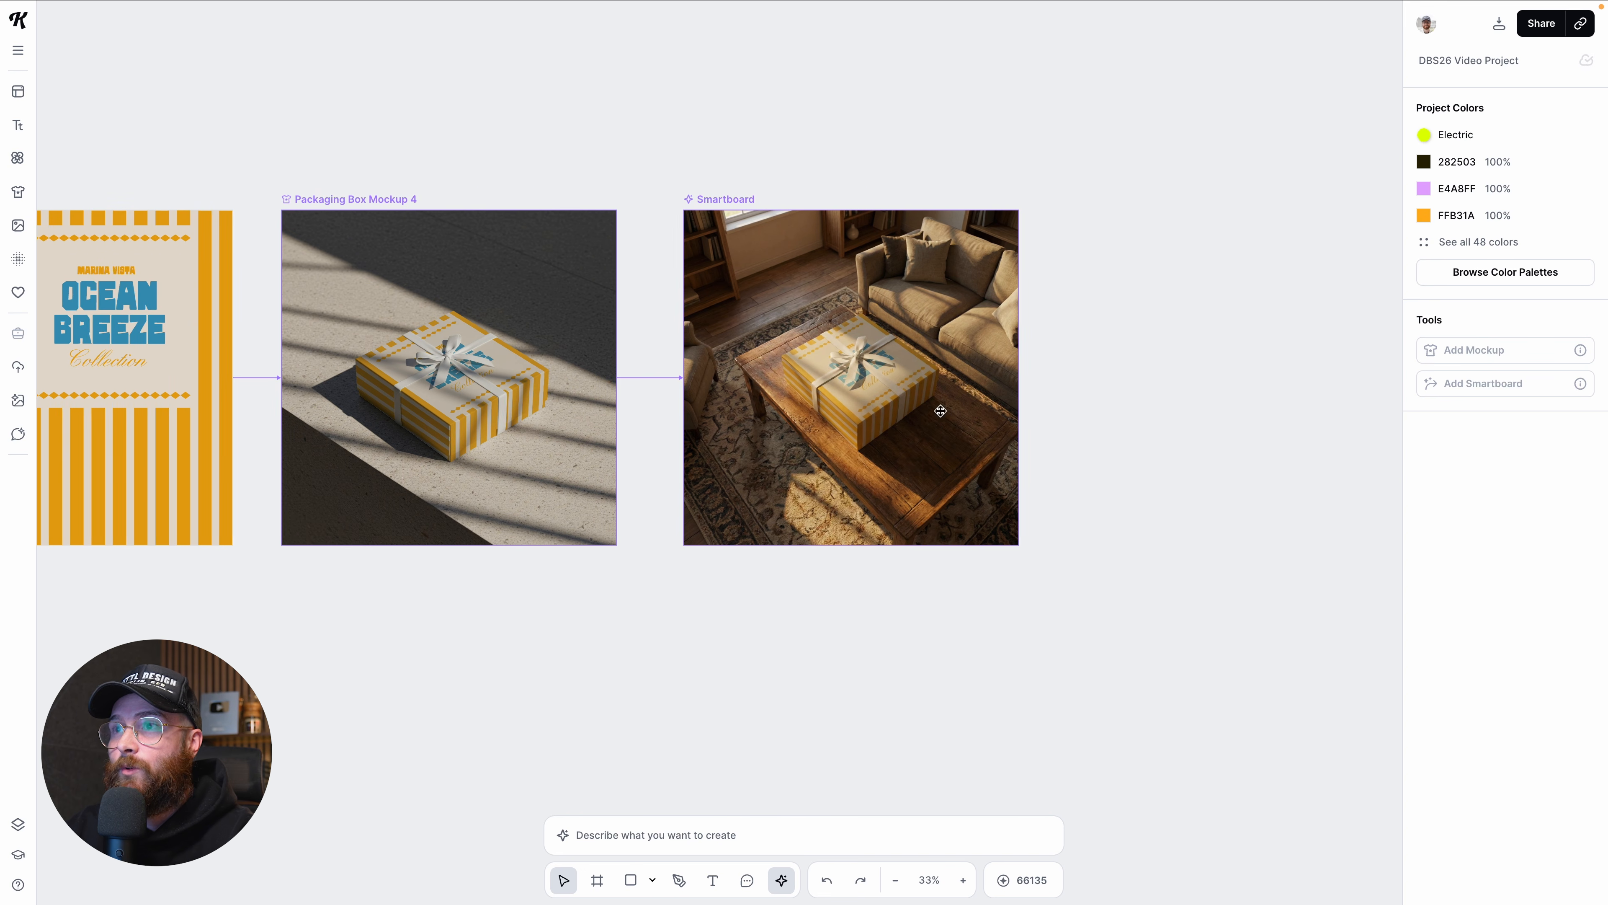
scroll(941, 411, up, 1)
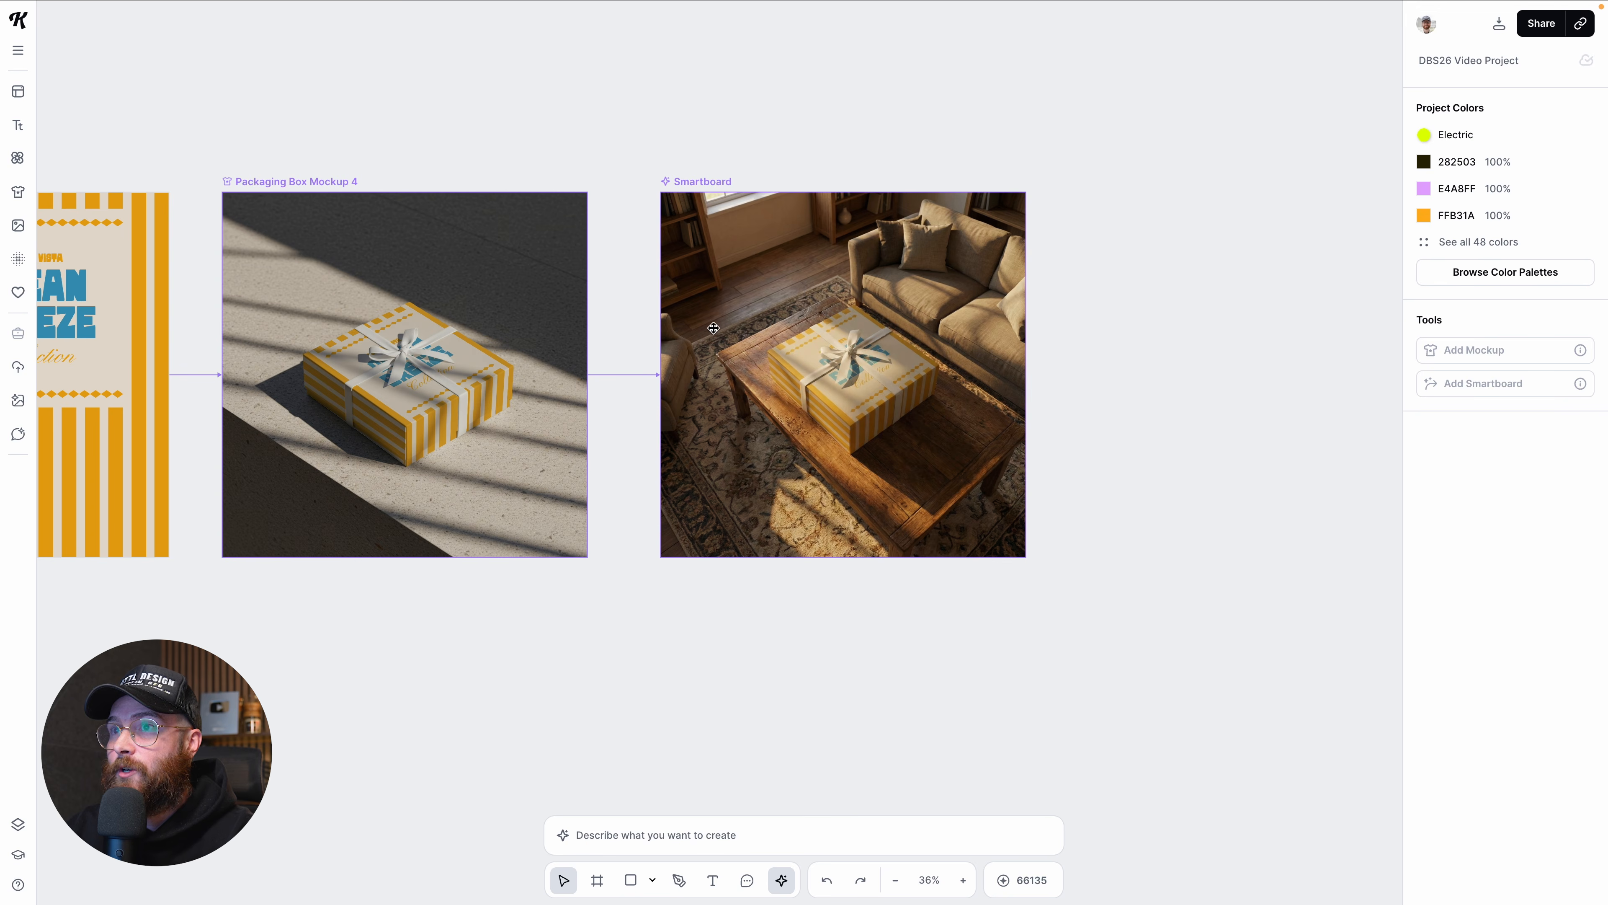
scroll(991, 502, down, 1)
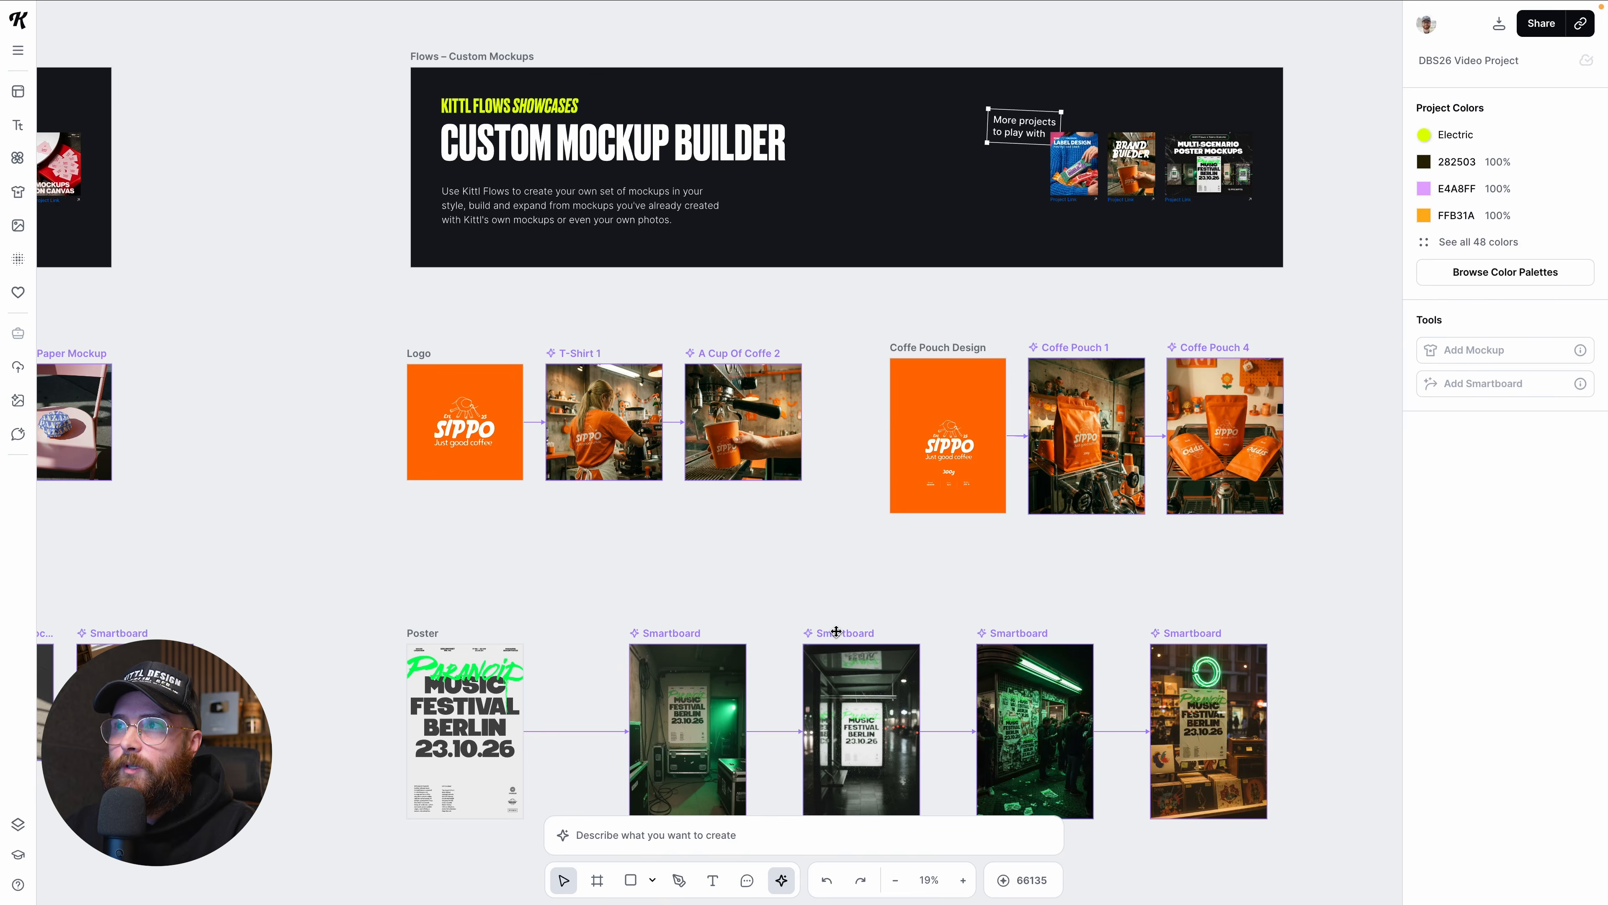
scroll(836, 631, right, 3)
scroll(836, 631, up, 1)
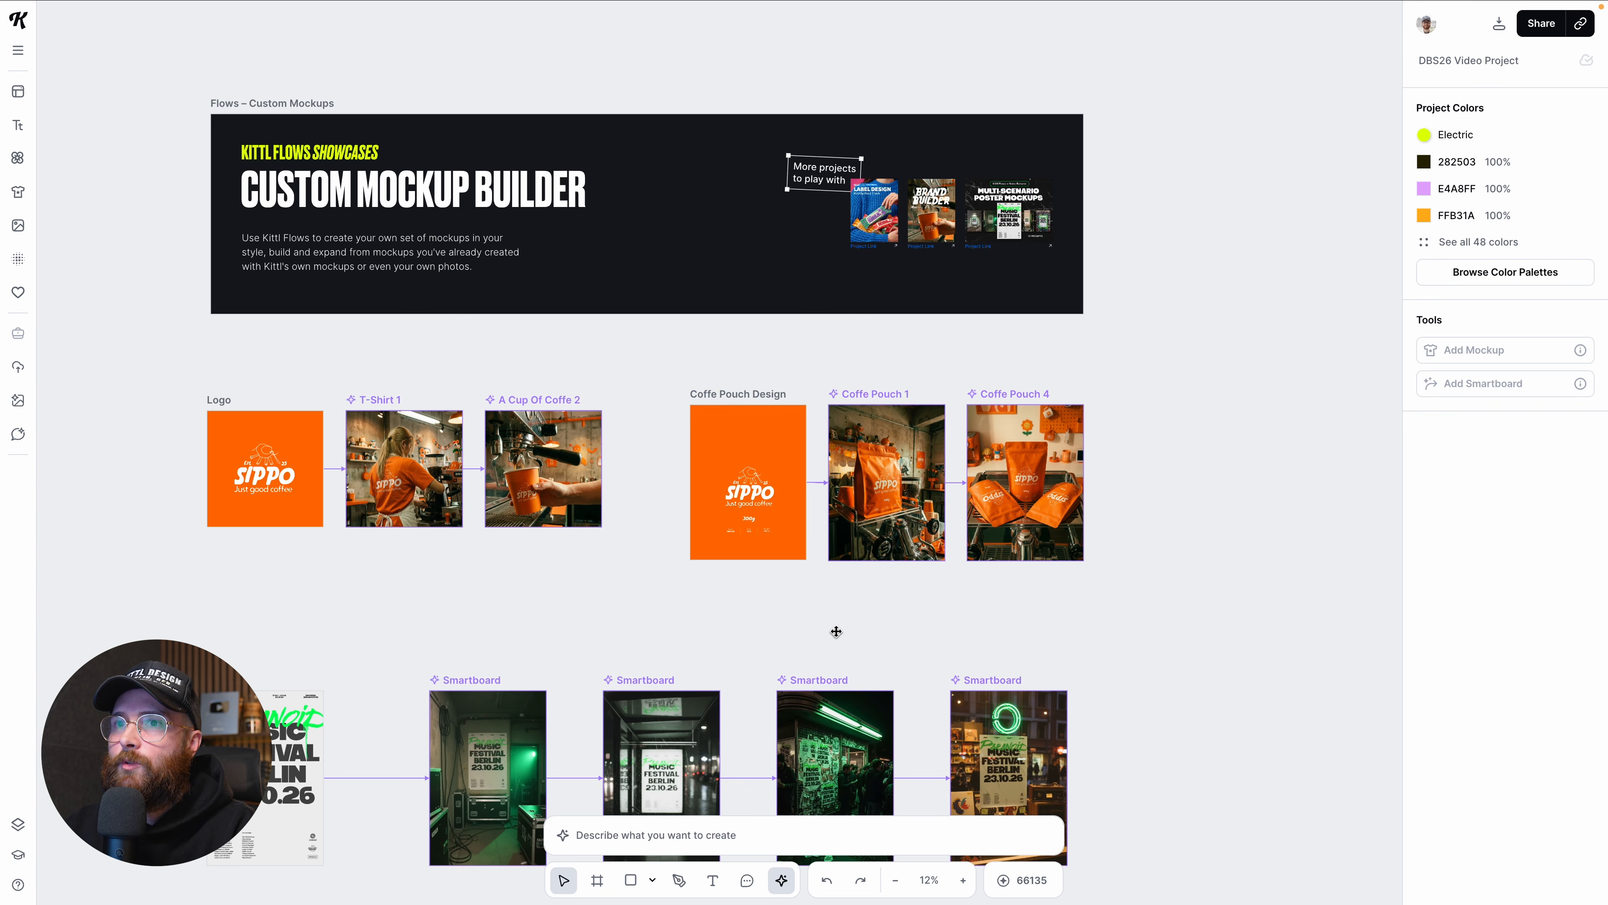
scroll(782, 607, left, 2)
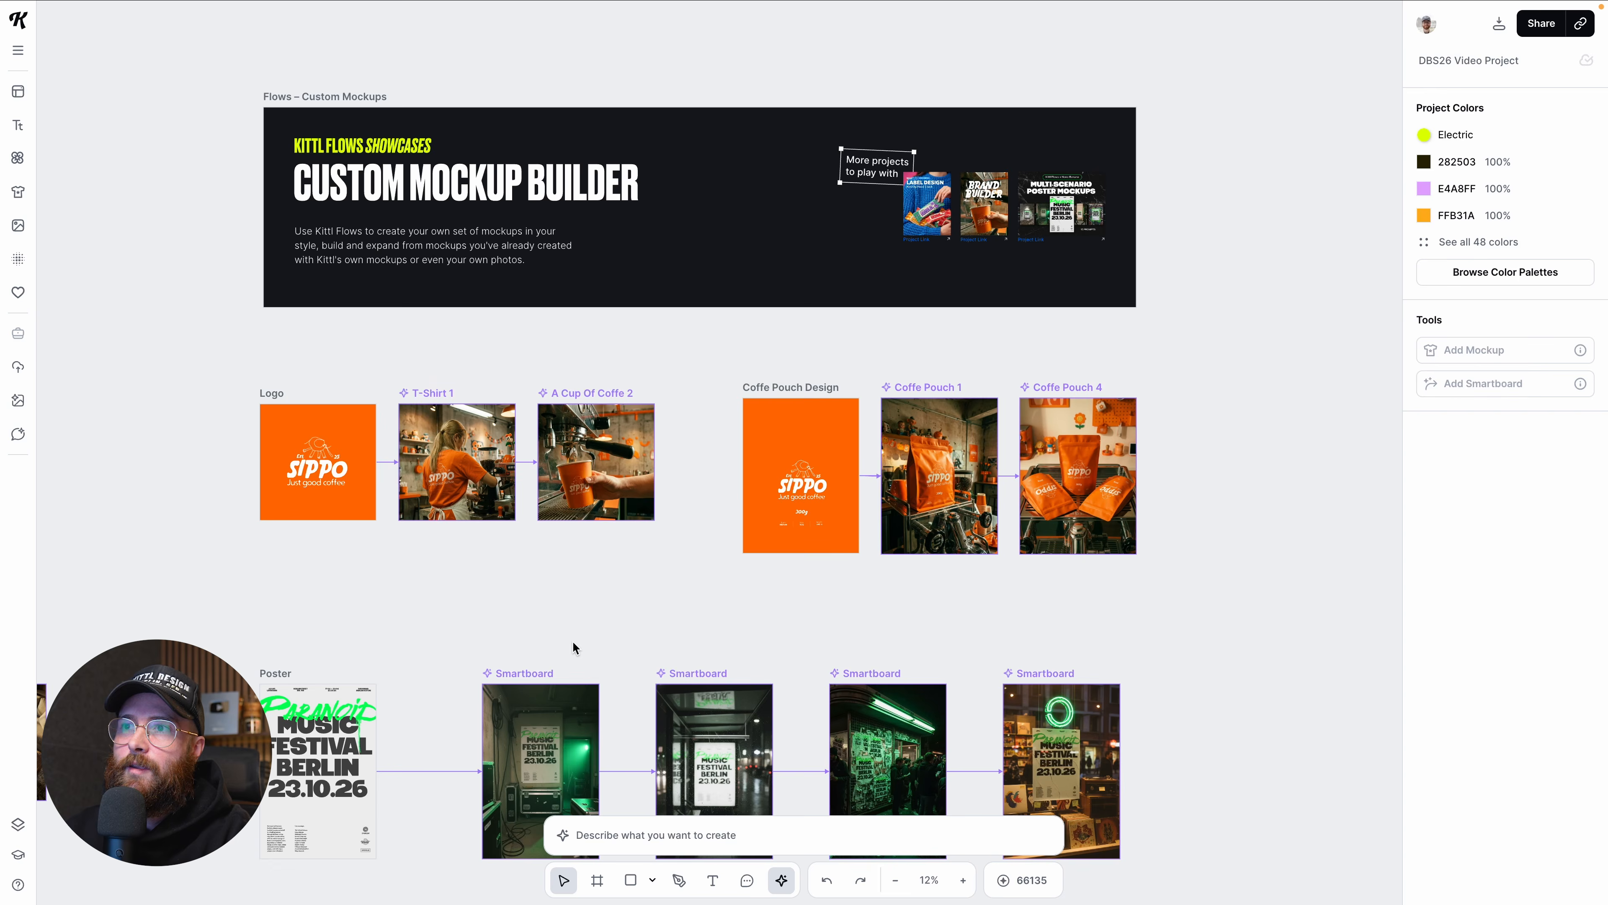
scroll(572, 648, up, 3)
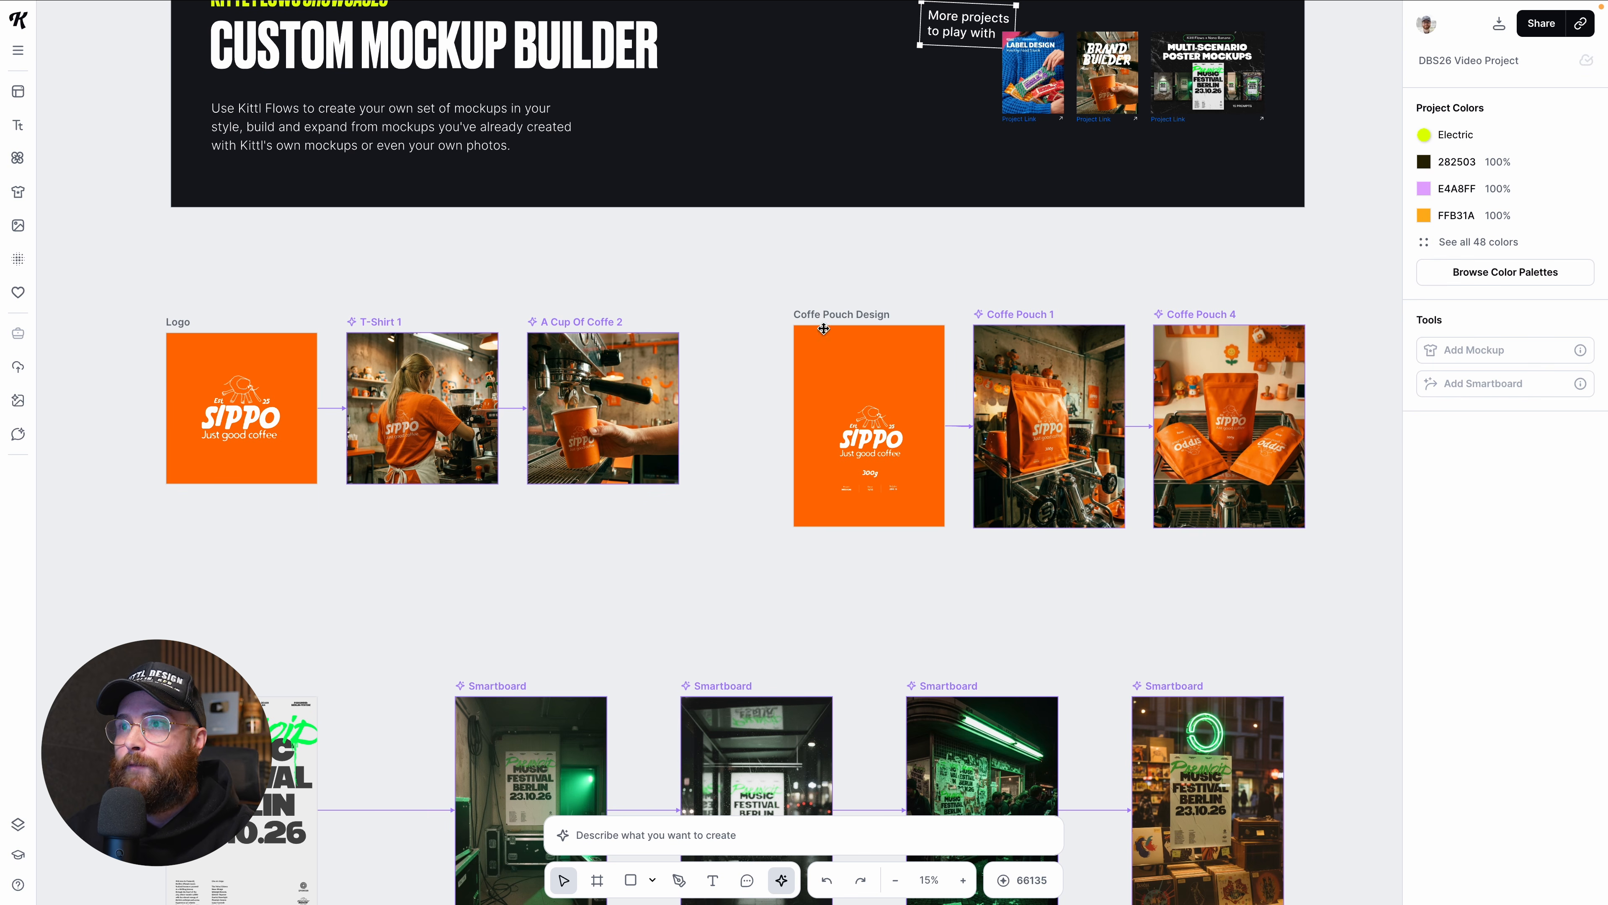
scroll(415, 506, up, 5)
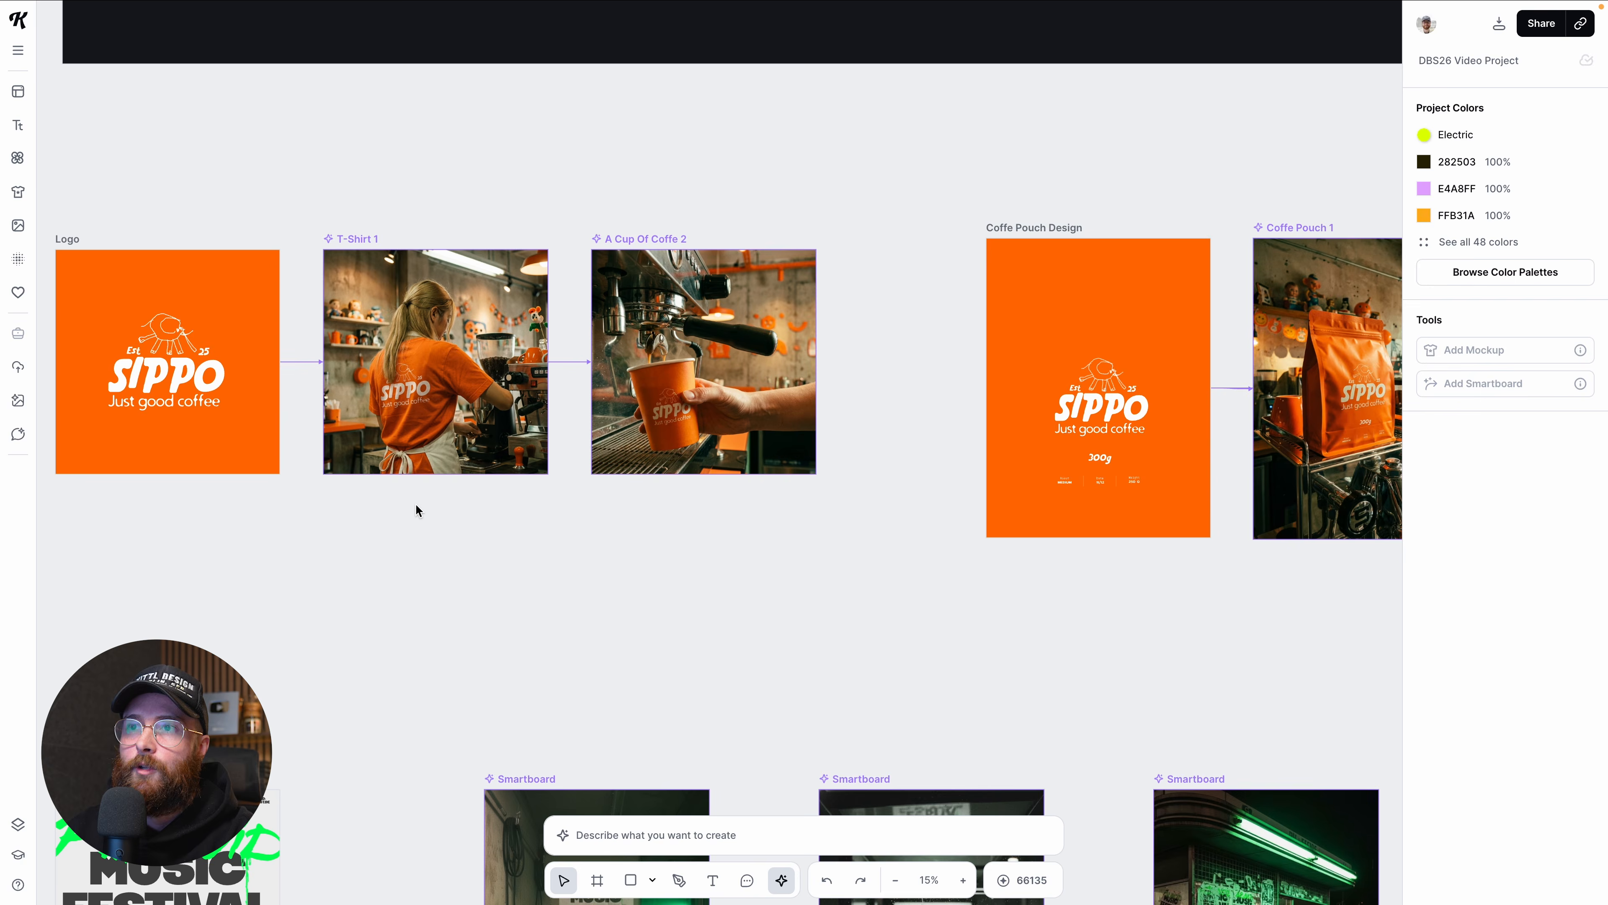
scroll(416, 504, left, 1)
scroll(415, 504, up, 1)
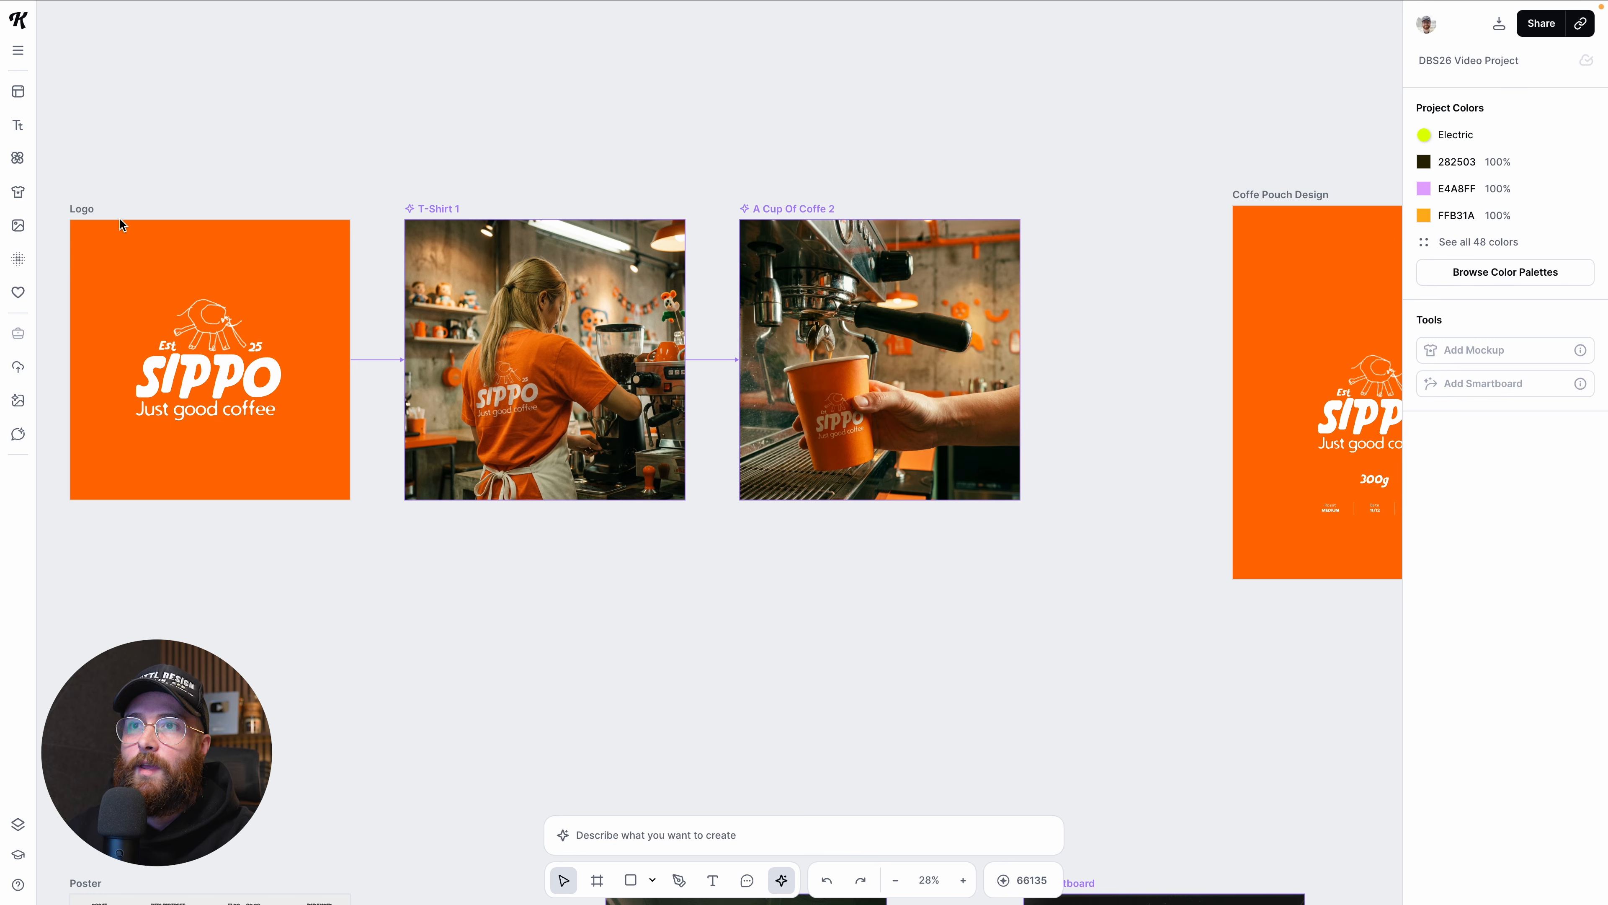
Step: Read through the prompt behind the T-Shirt 1 Smartboard
click(439, 209)
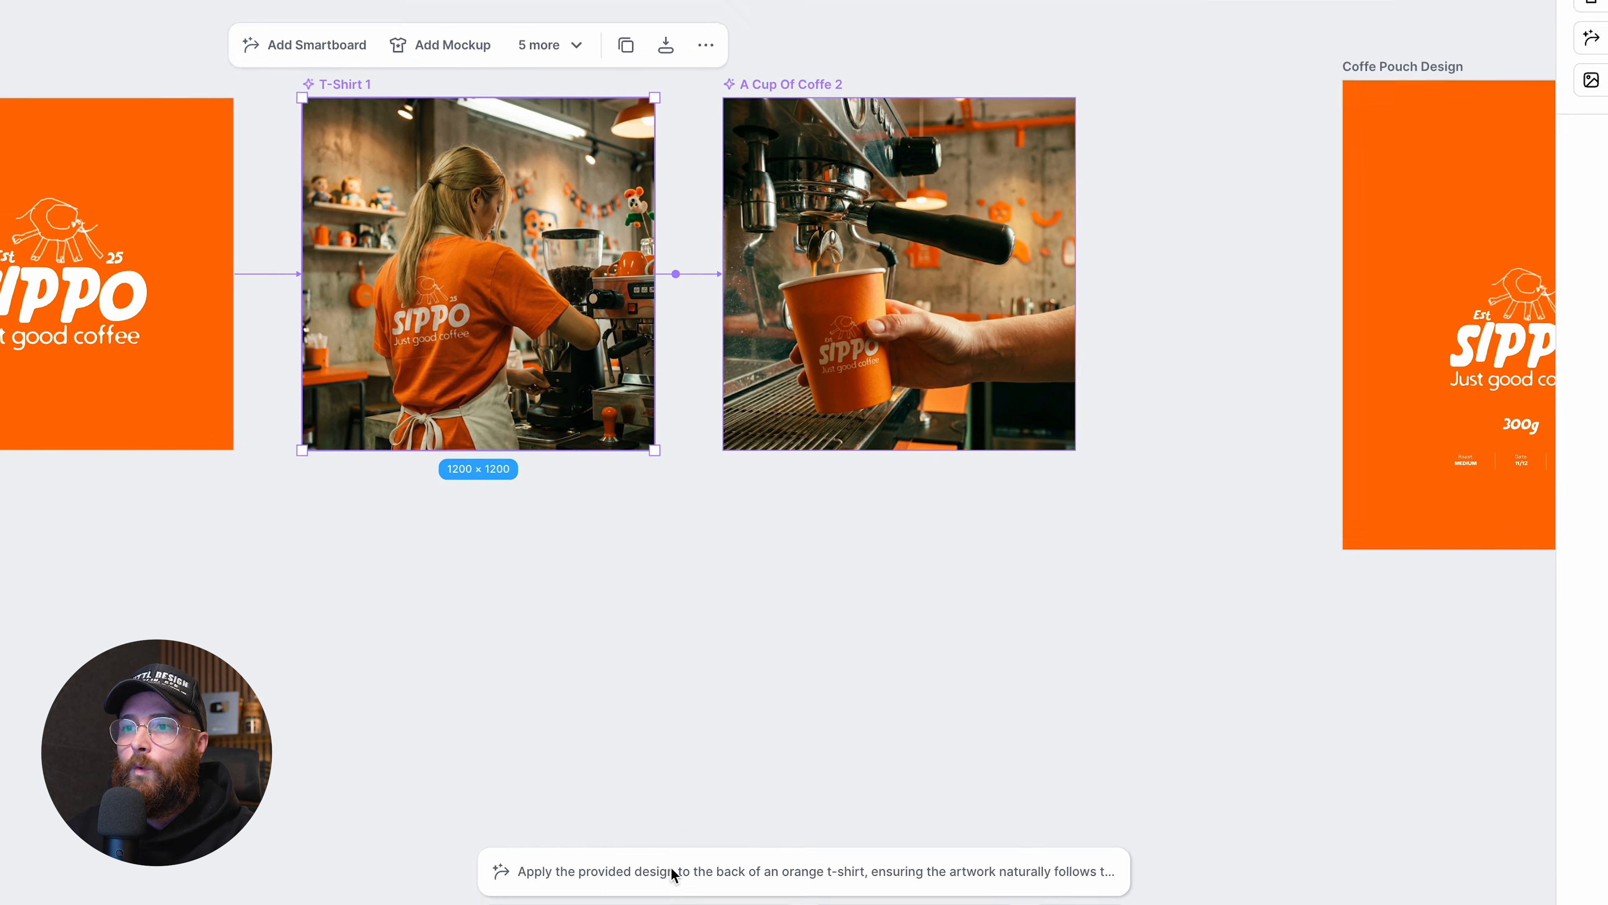
click(699, 836)
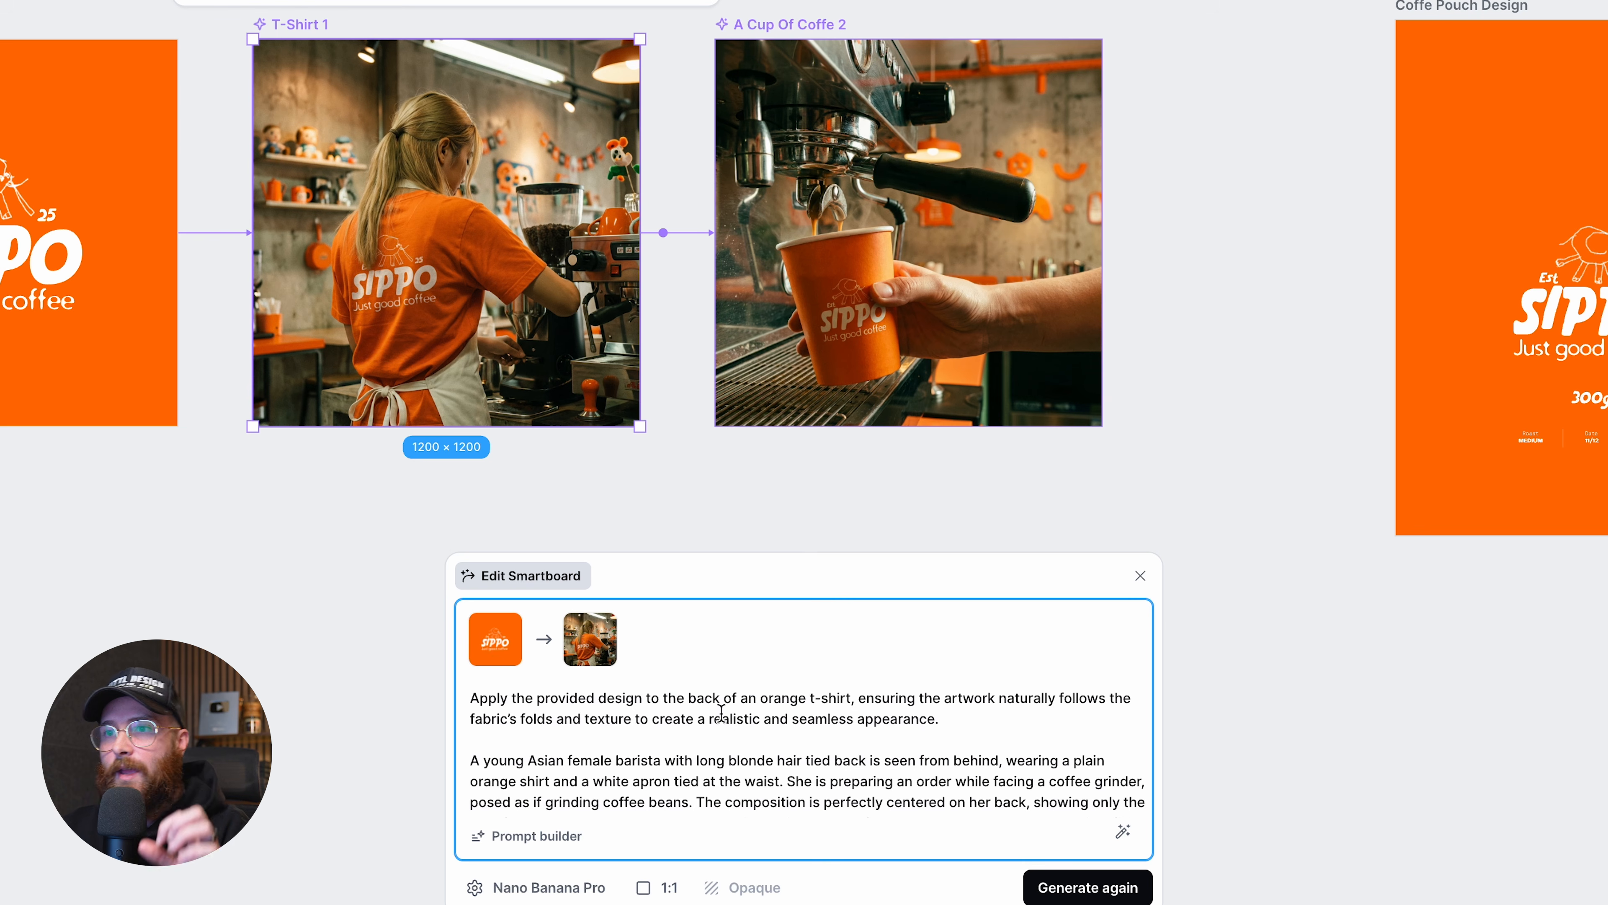
scroll(720, 713, down, 3)
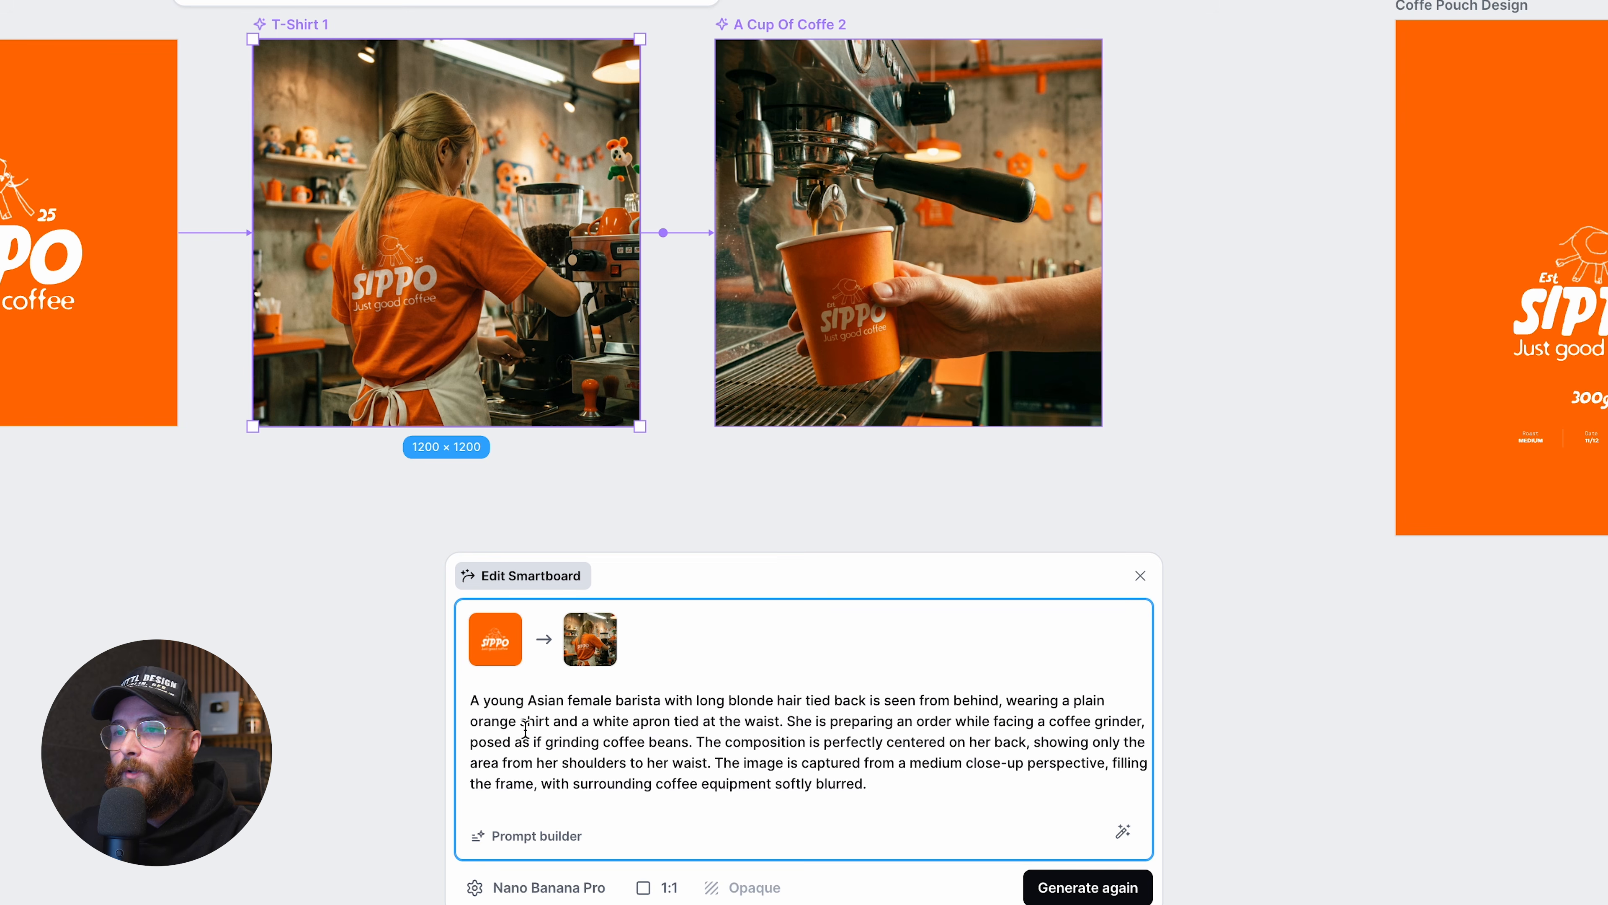
scroll(602, 730, down, 1)
scroll(874, 732, down, 1)
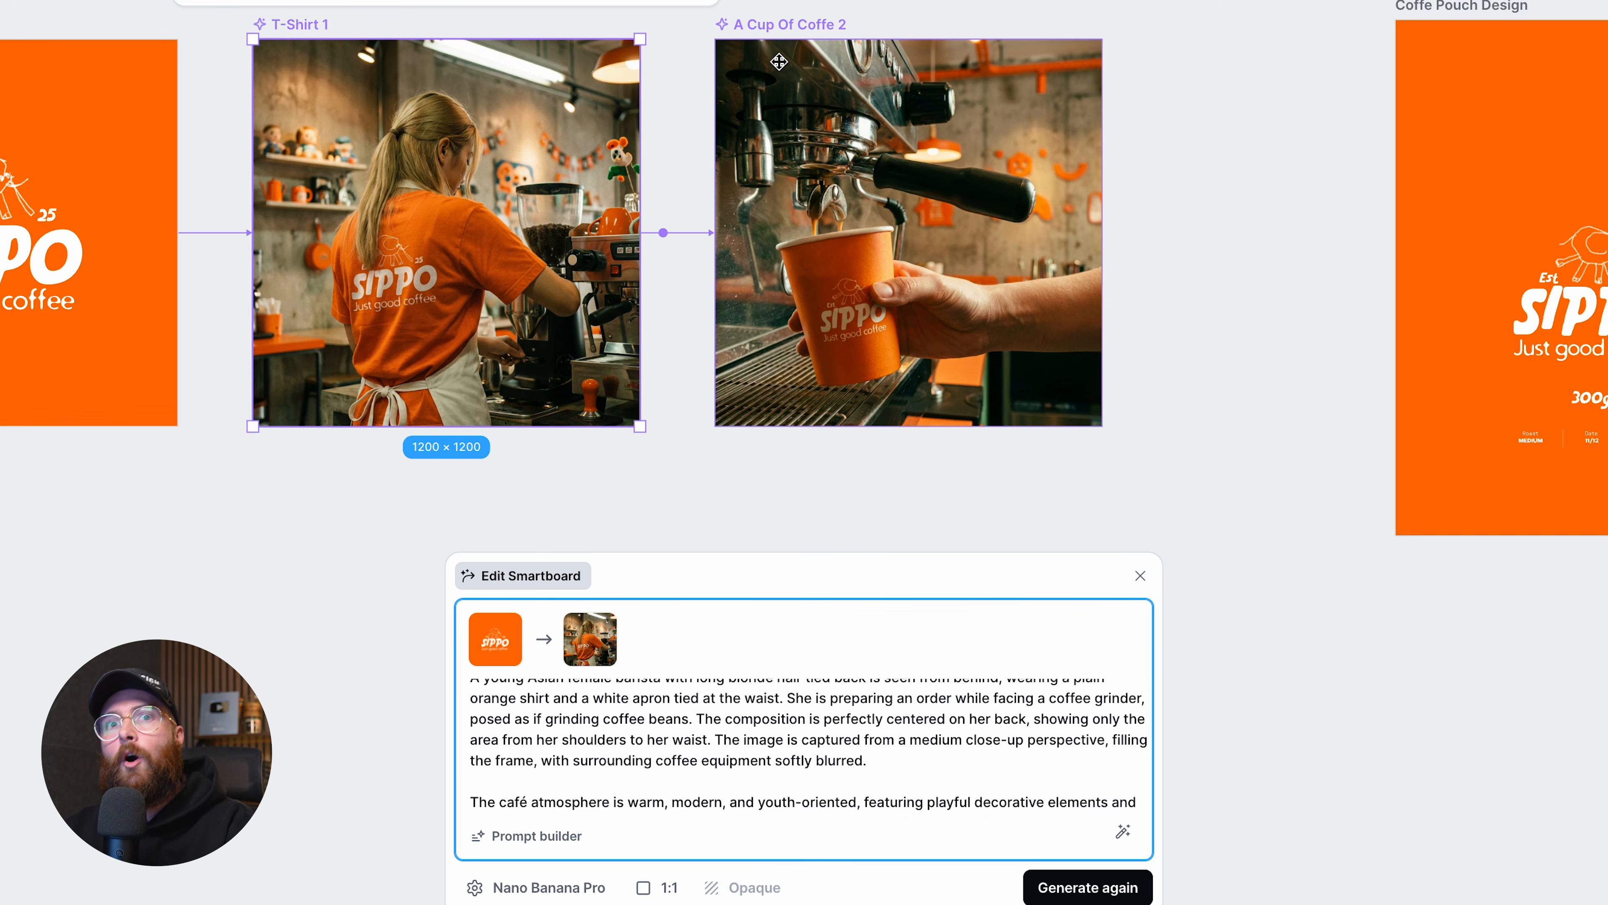
Step: Read through the prompt behind the A Cup Of Coffe 2 Smartboard and close it
click(780, 27)
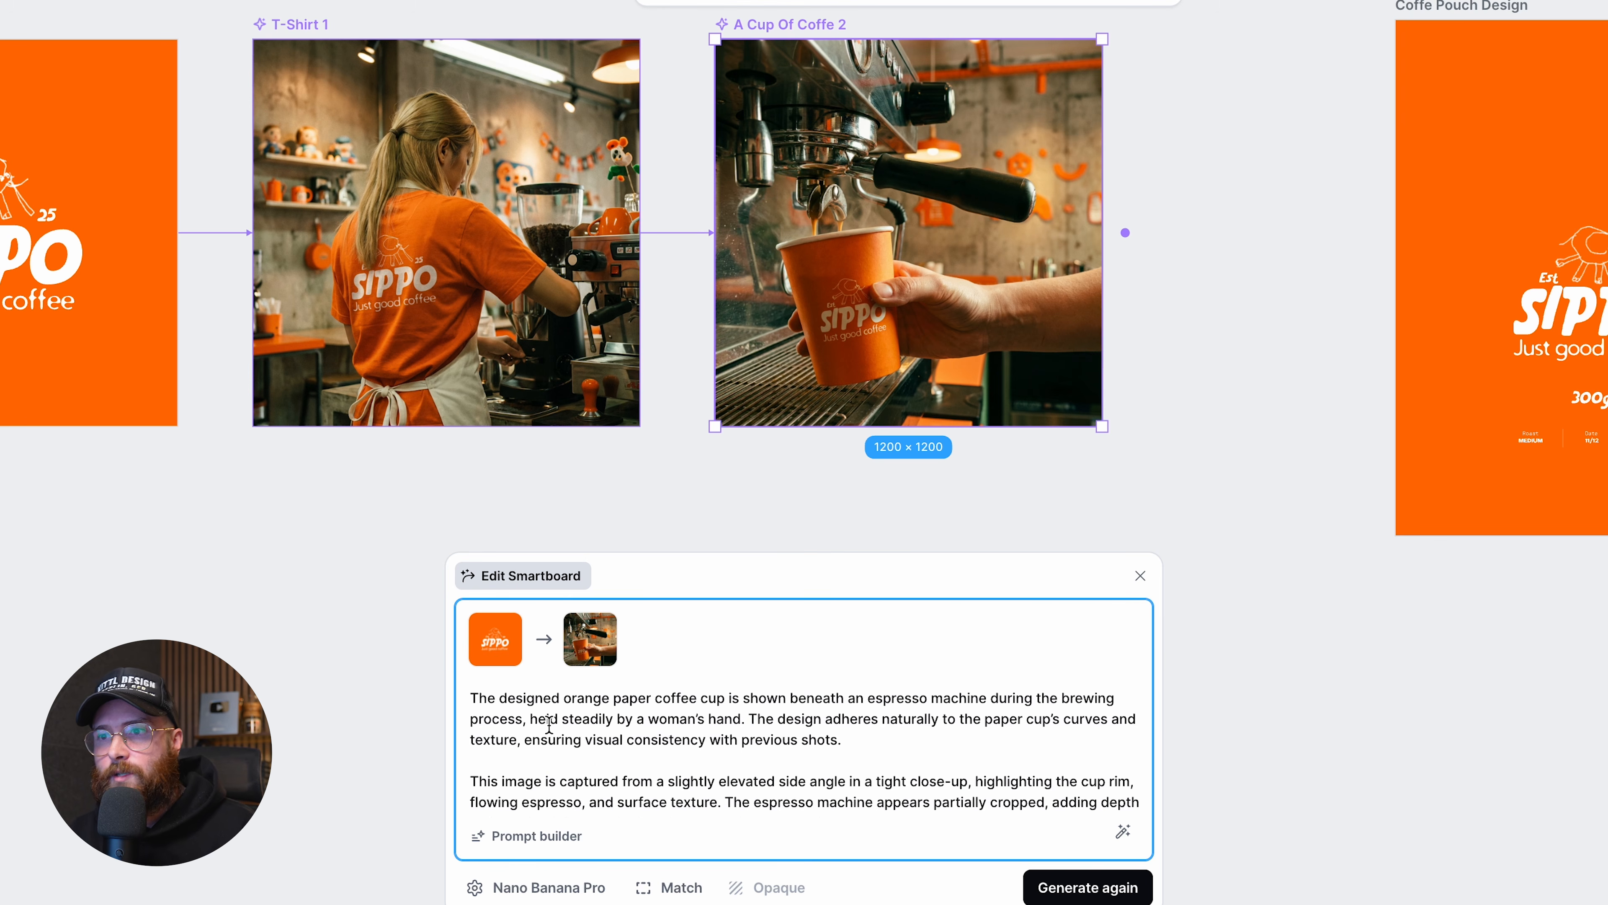
scroll(548, 724, down, 5)
scroll(789, 791, down, 1)
scroll(705, 752, up, 1)
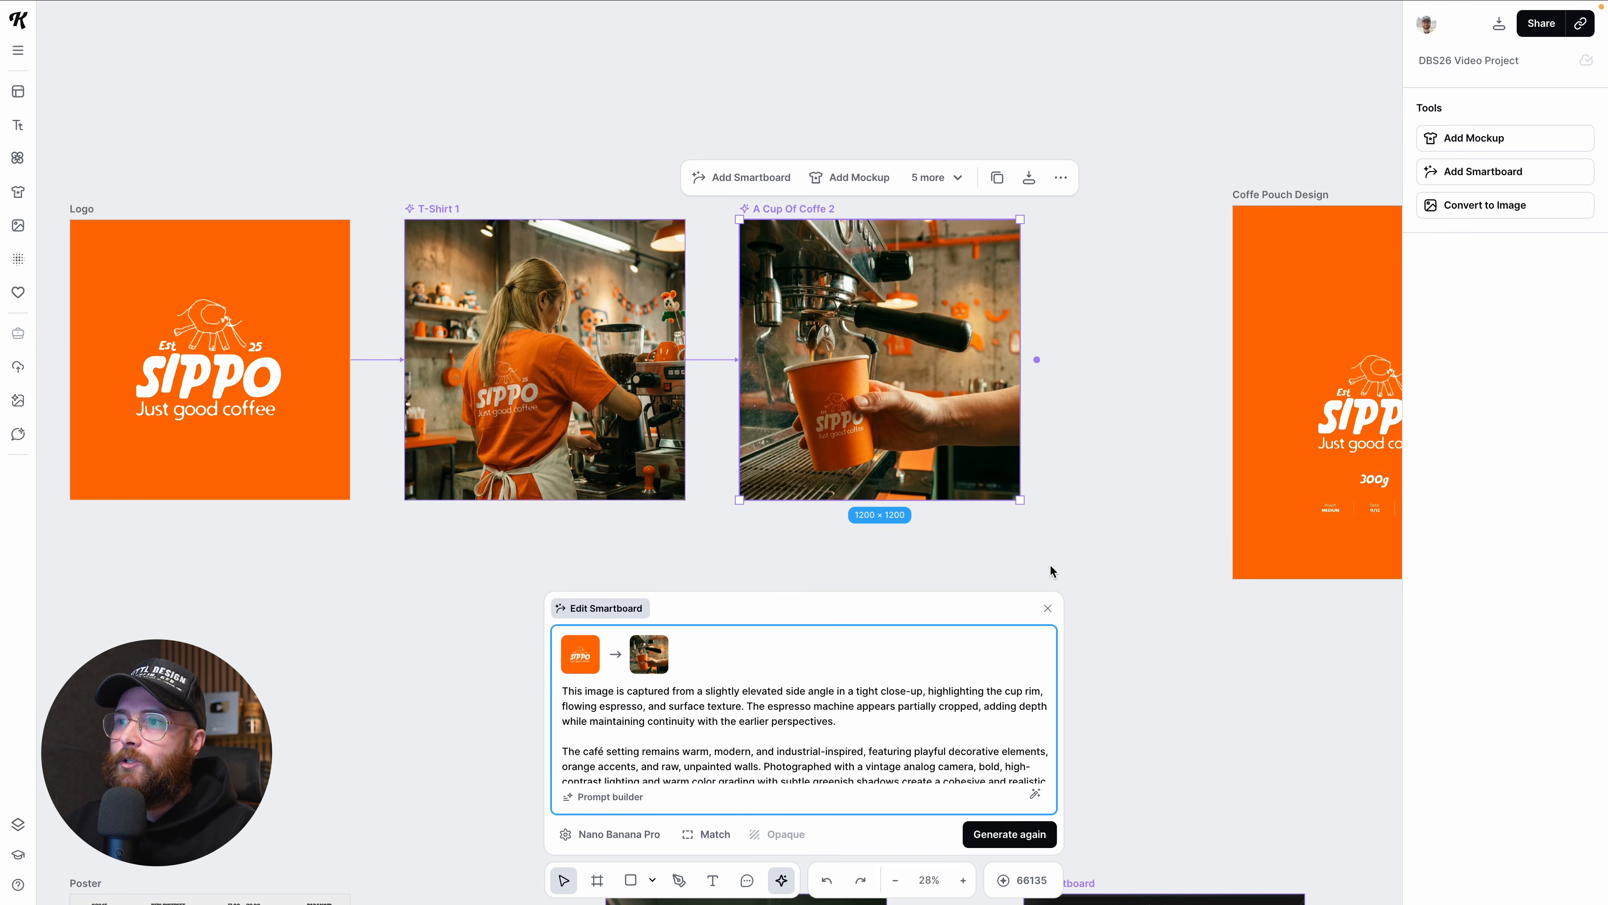
scroll(1049, 570, right, 10)
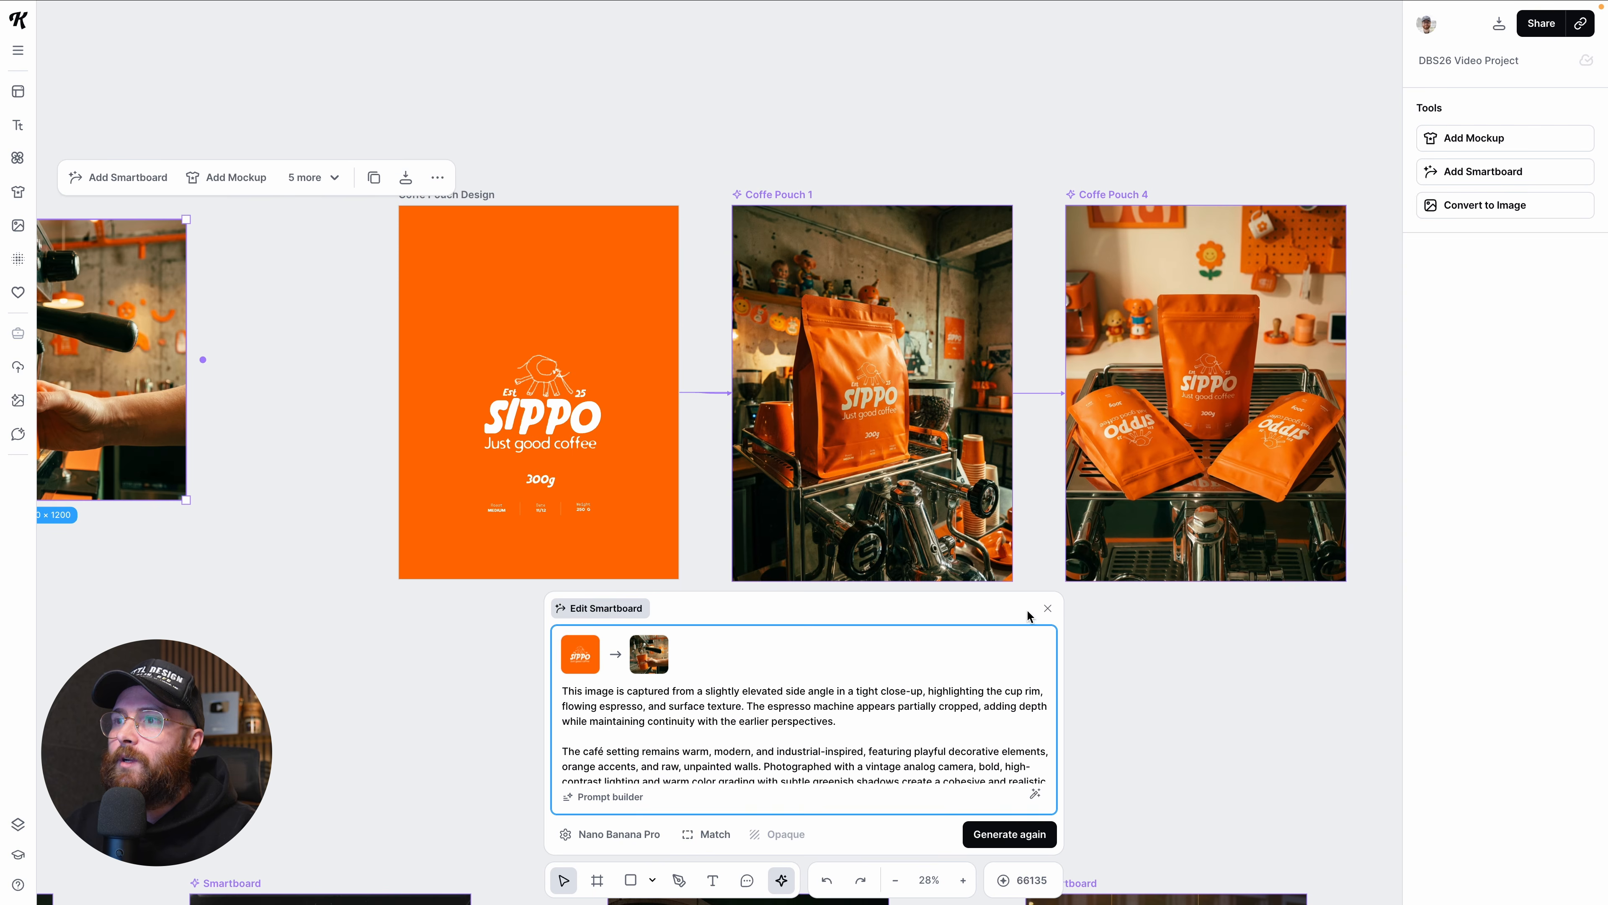
click(1048, 608)
Step: Read through the prompt behind the Coffe Pouch 1 Smartboard
scroll(715, 459, right, 5)
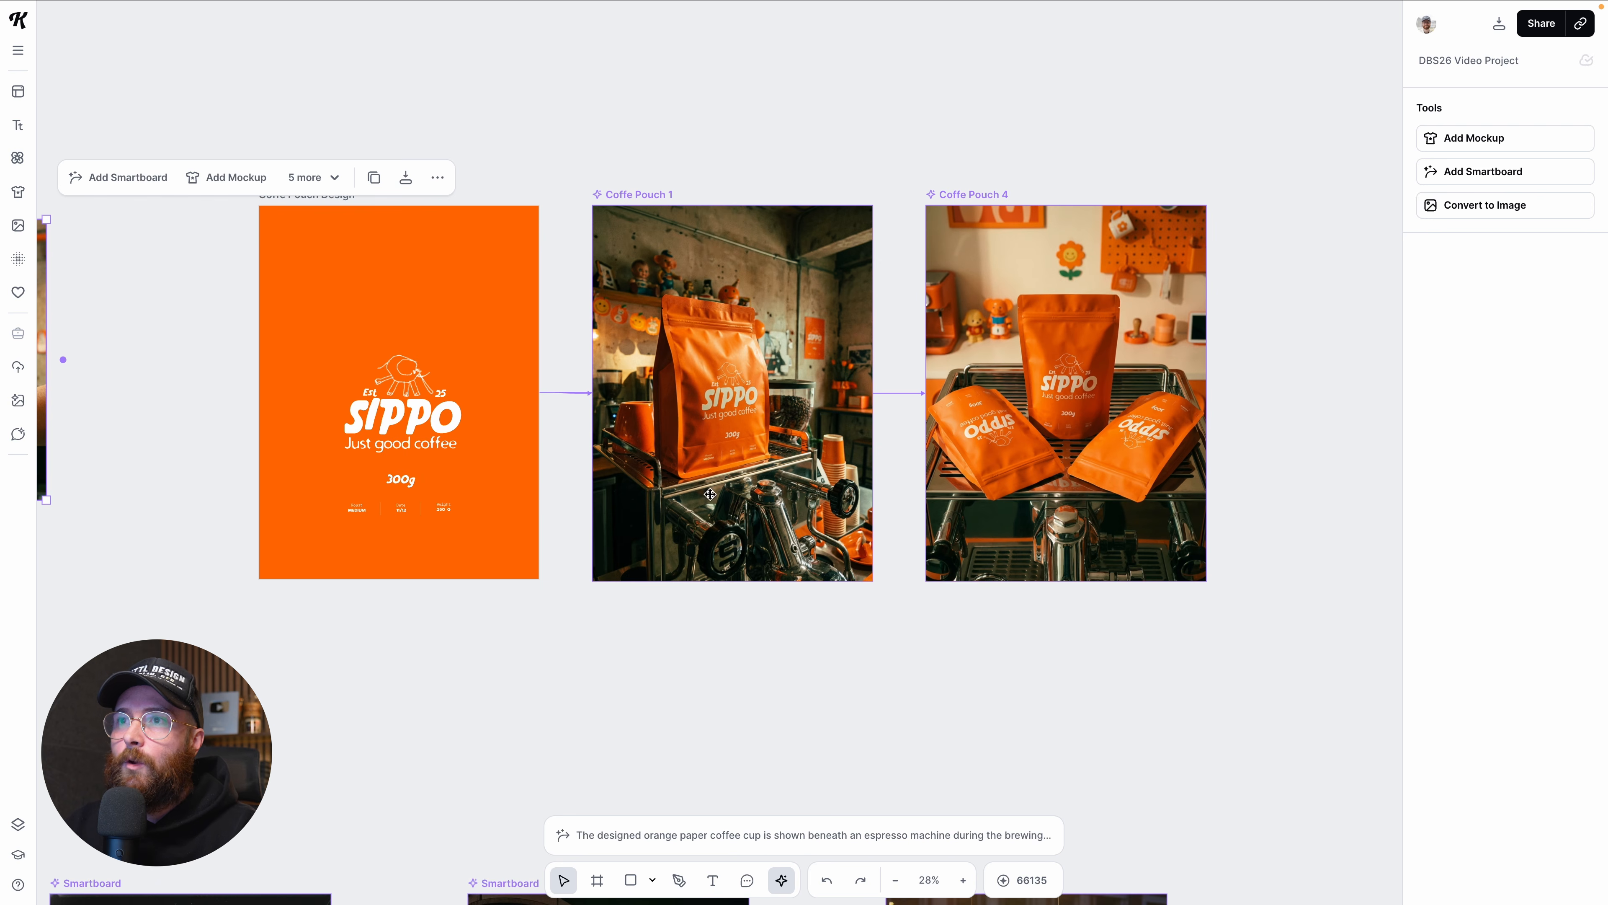
click(666, 212)
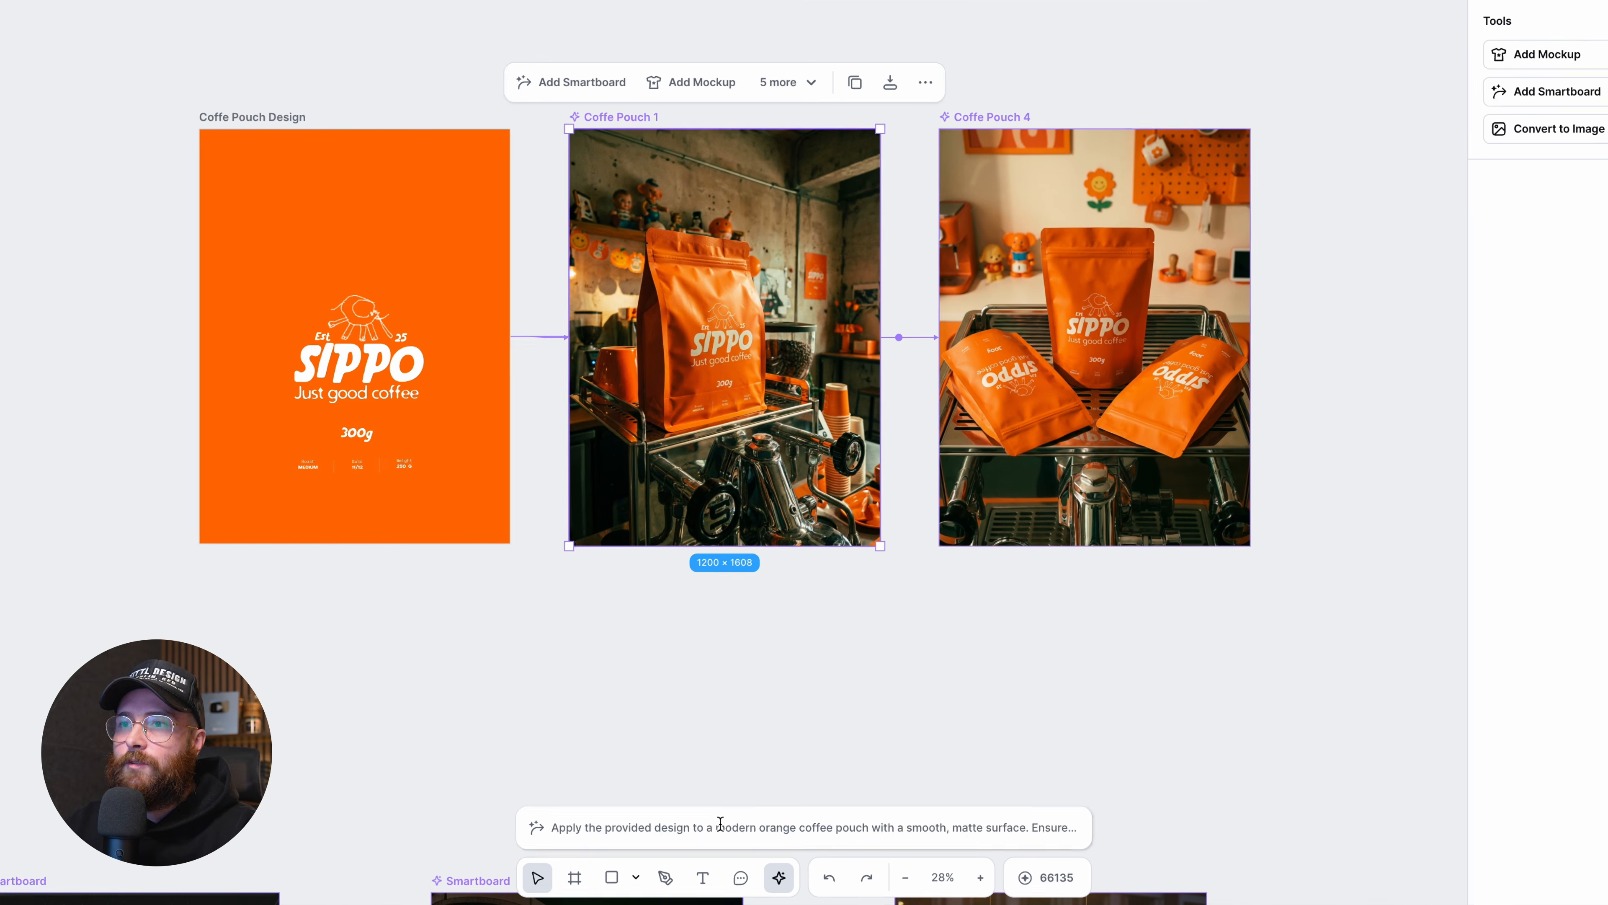
click(734, 830)
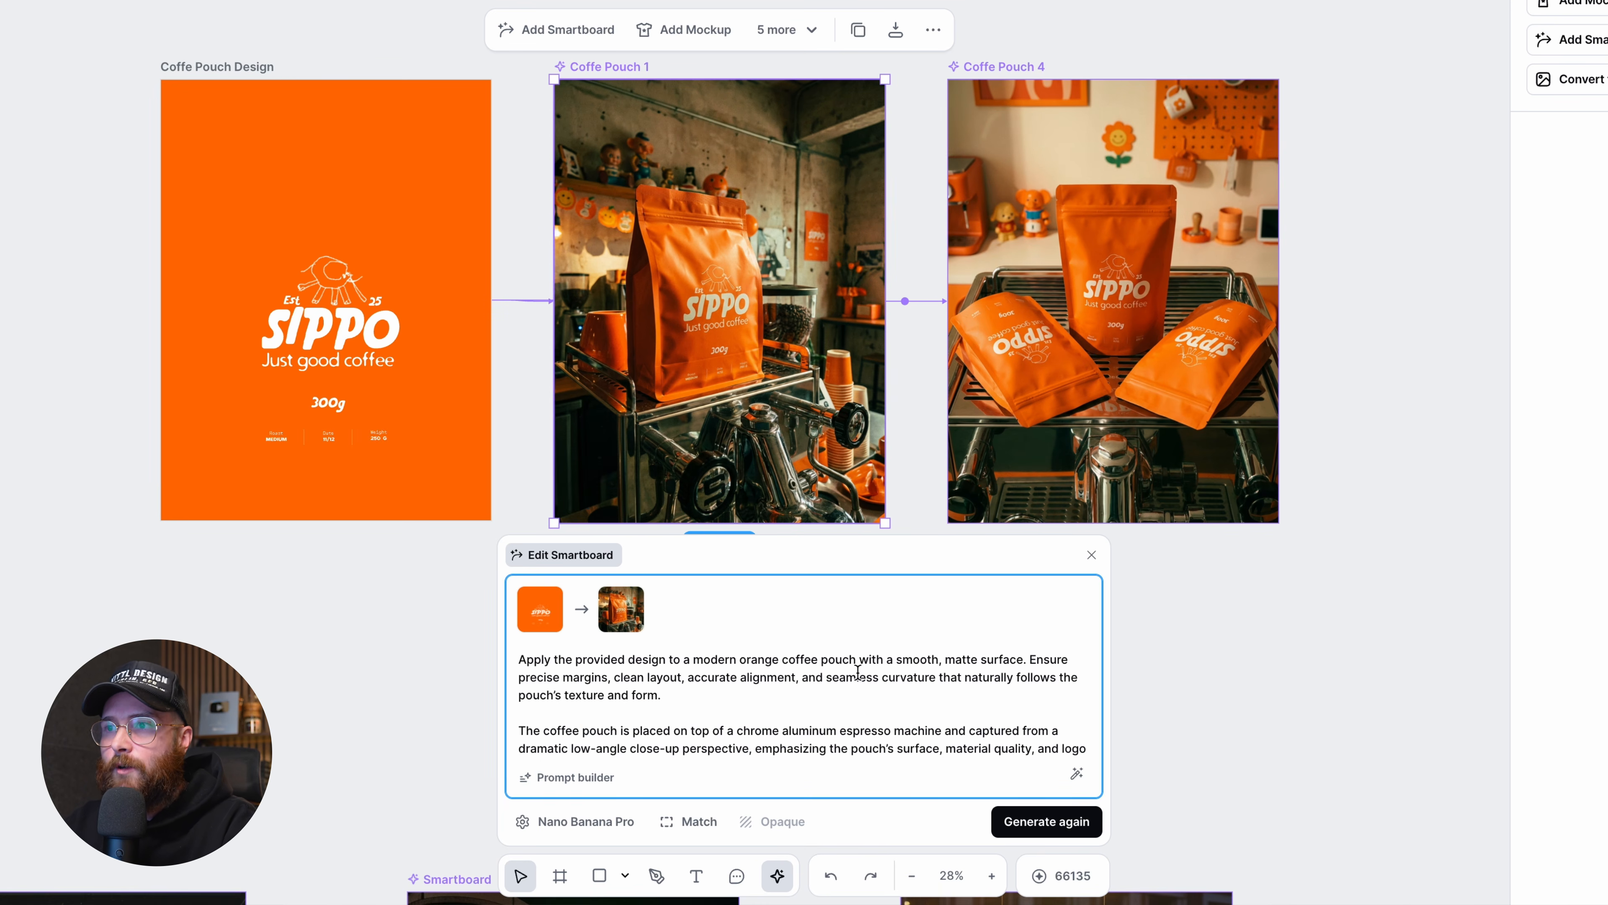
scroll(820, 694, down, 5)
scroll(719, 685, up, 2)
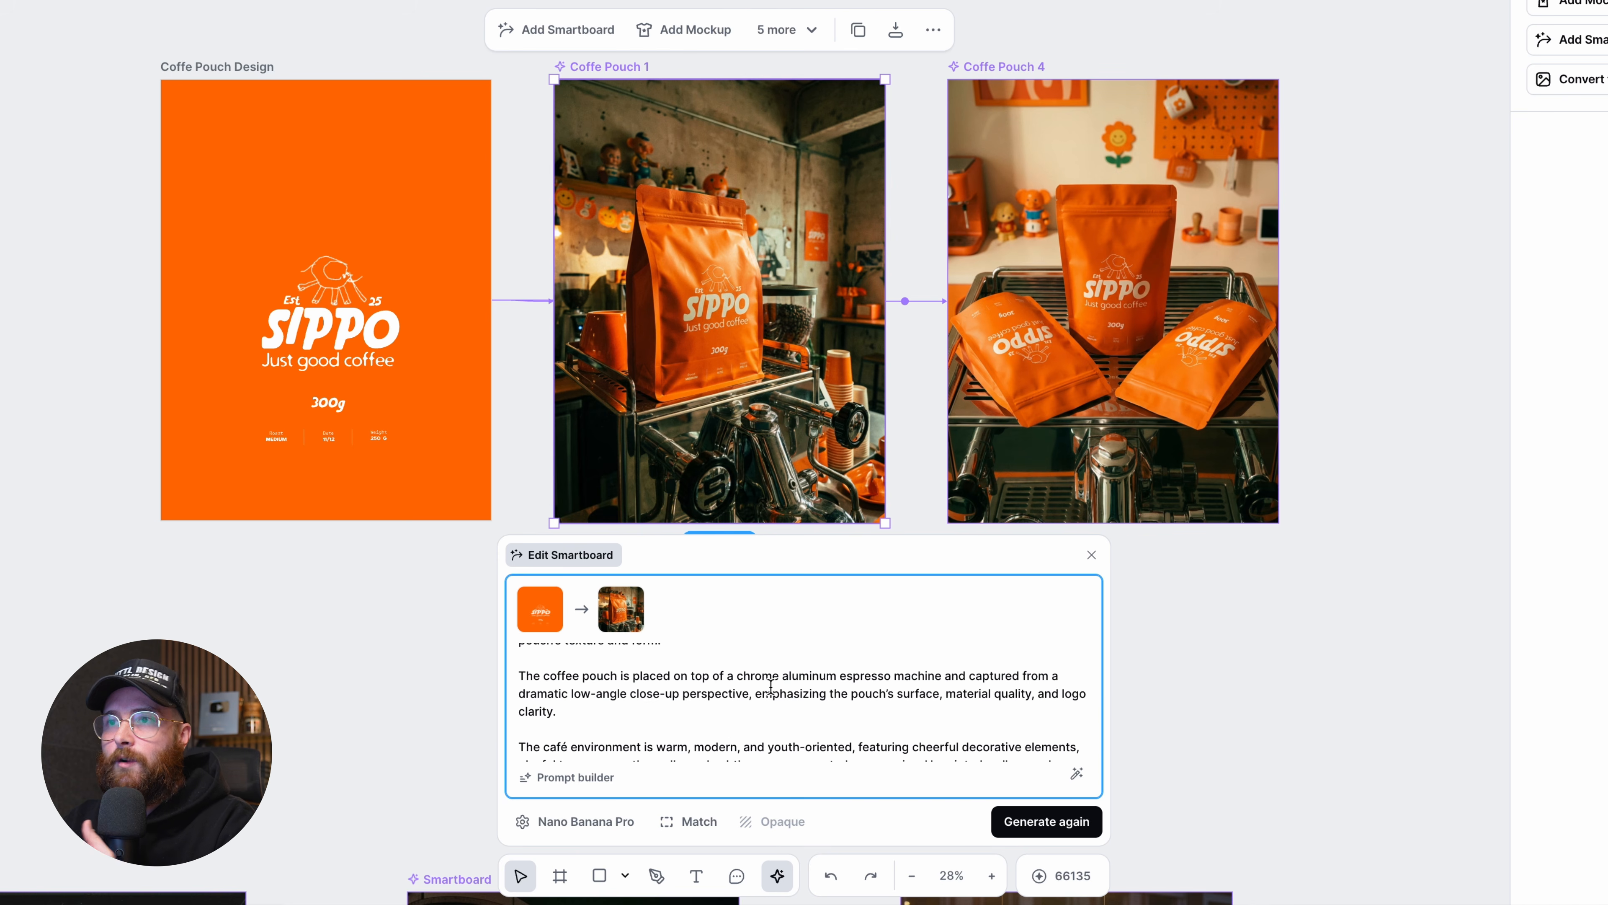
Step: Read through the prompt behind the Coffe Pouch 4 Smartboard and close it
scroll(799, 689, up, 1)
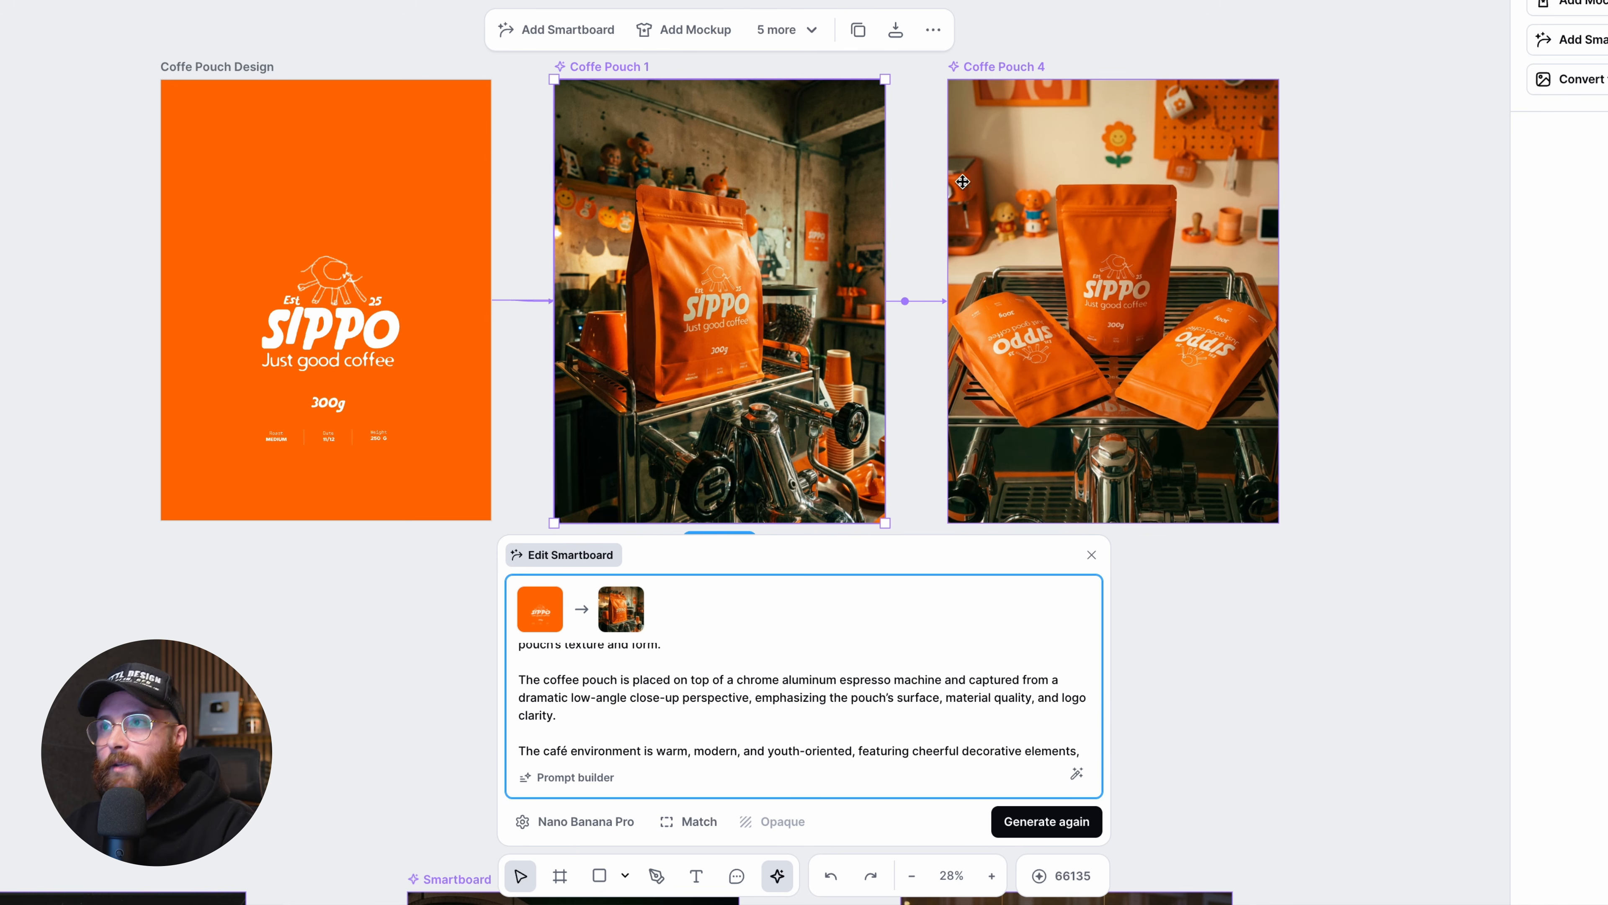
click(1004, 66)
scroll(940, 439, down, 1)
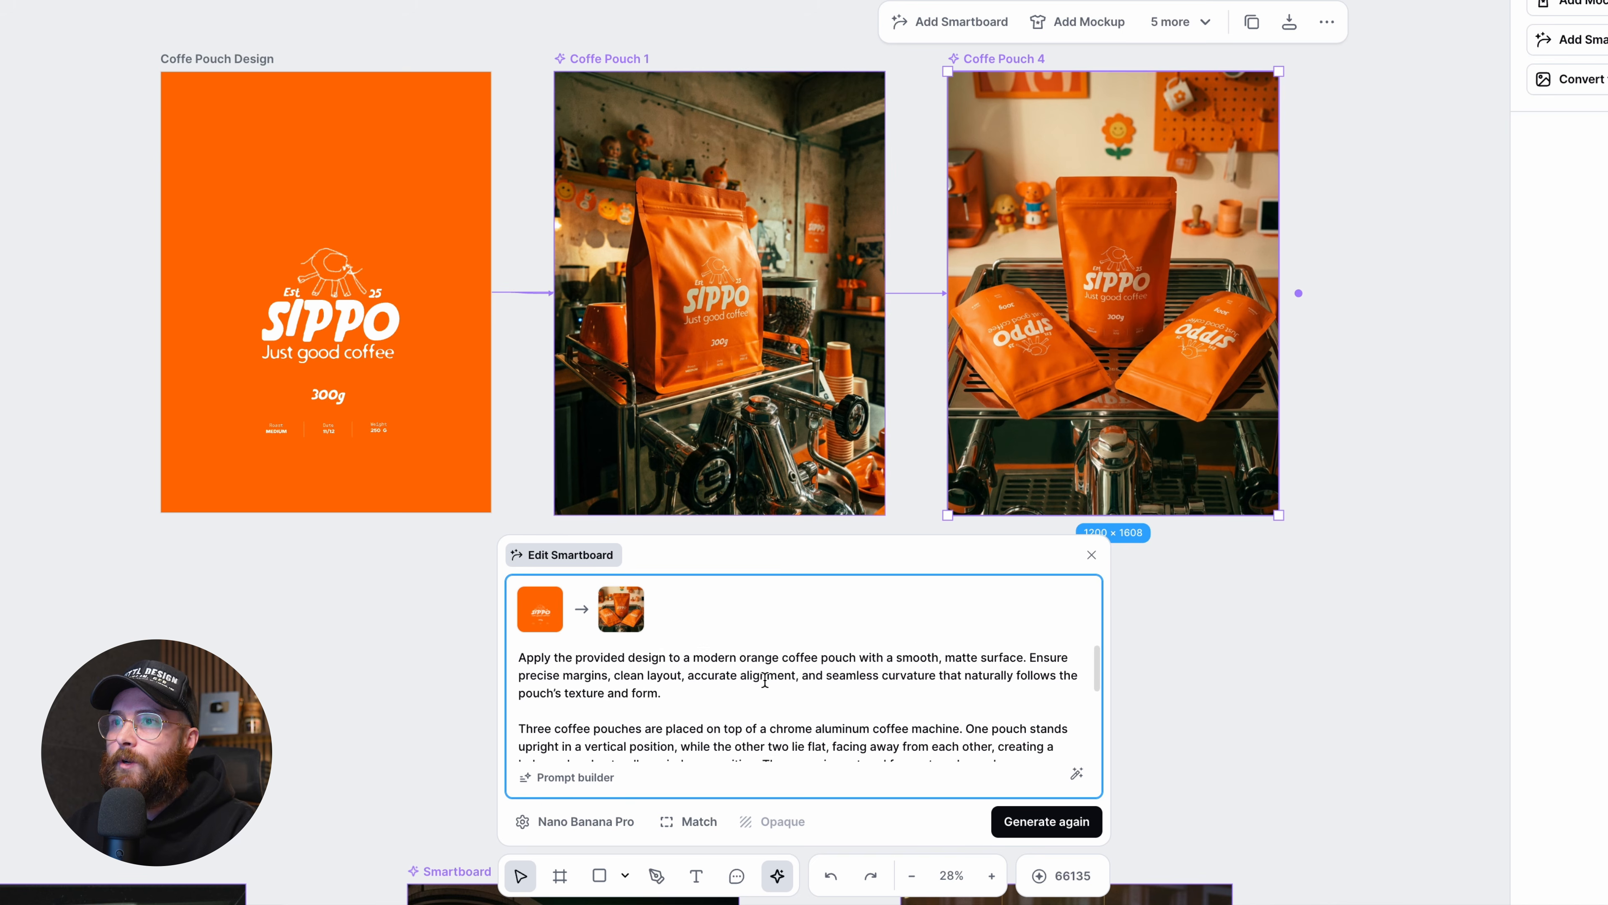
scroll(765, 679, down, 1)
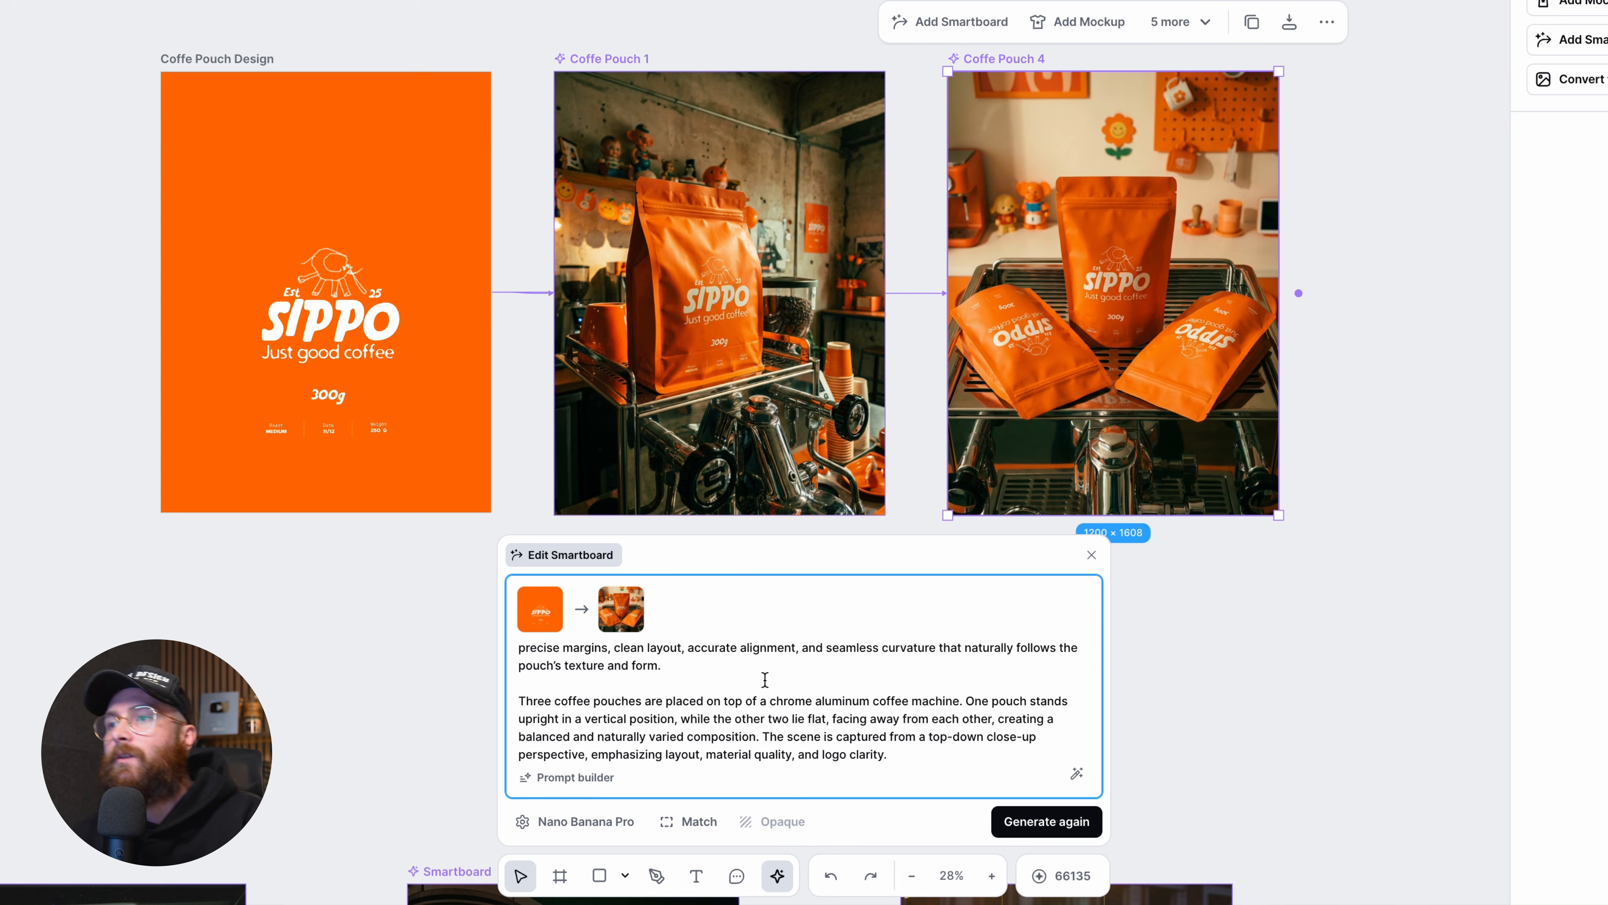
click(1091, 554)
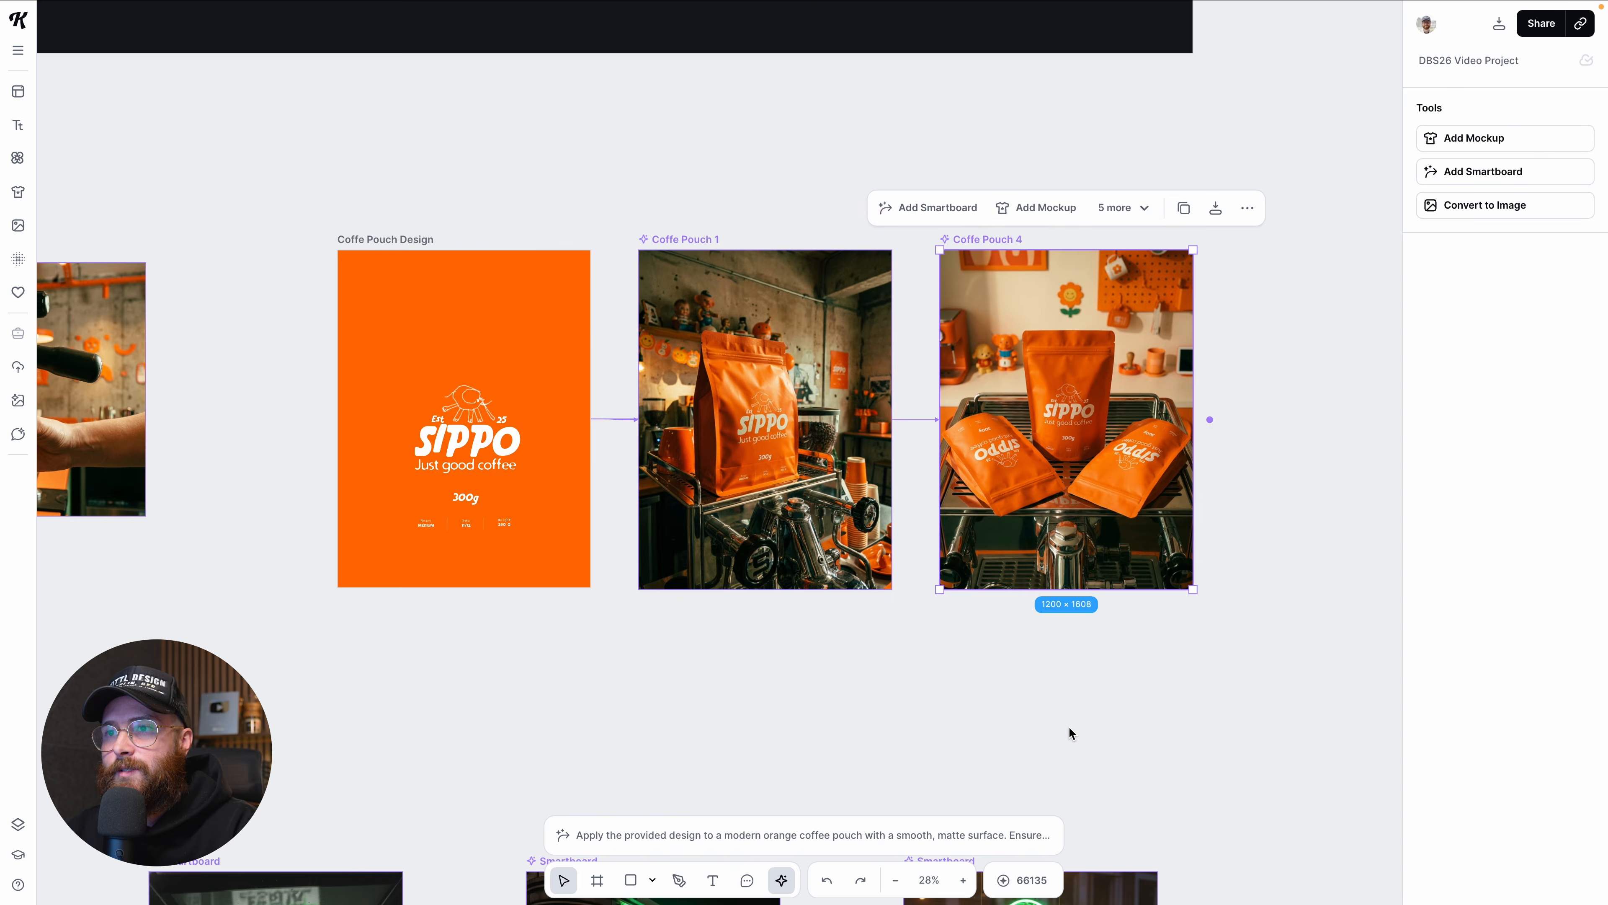
Step: Examine the music festival poster design and the row of Smartboard scenes linked to it below the coffee flows
scroll(1113, 698, down, 3)
scroll(1114, 698, down, 1)
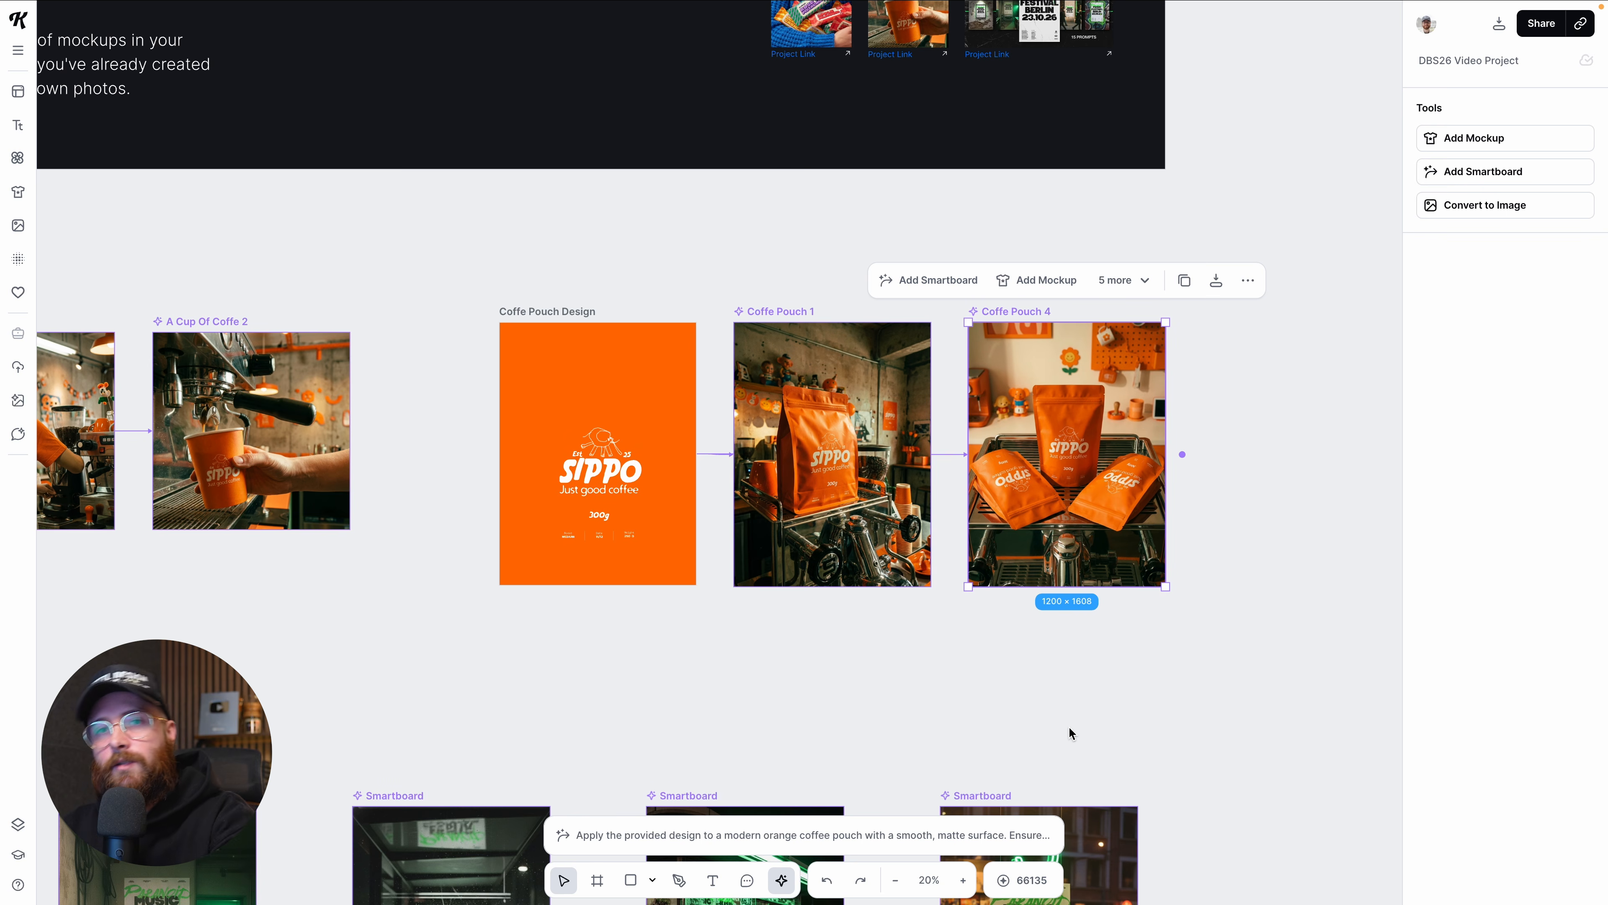
scroll(1069, 733, down, 5)
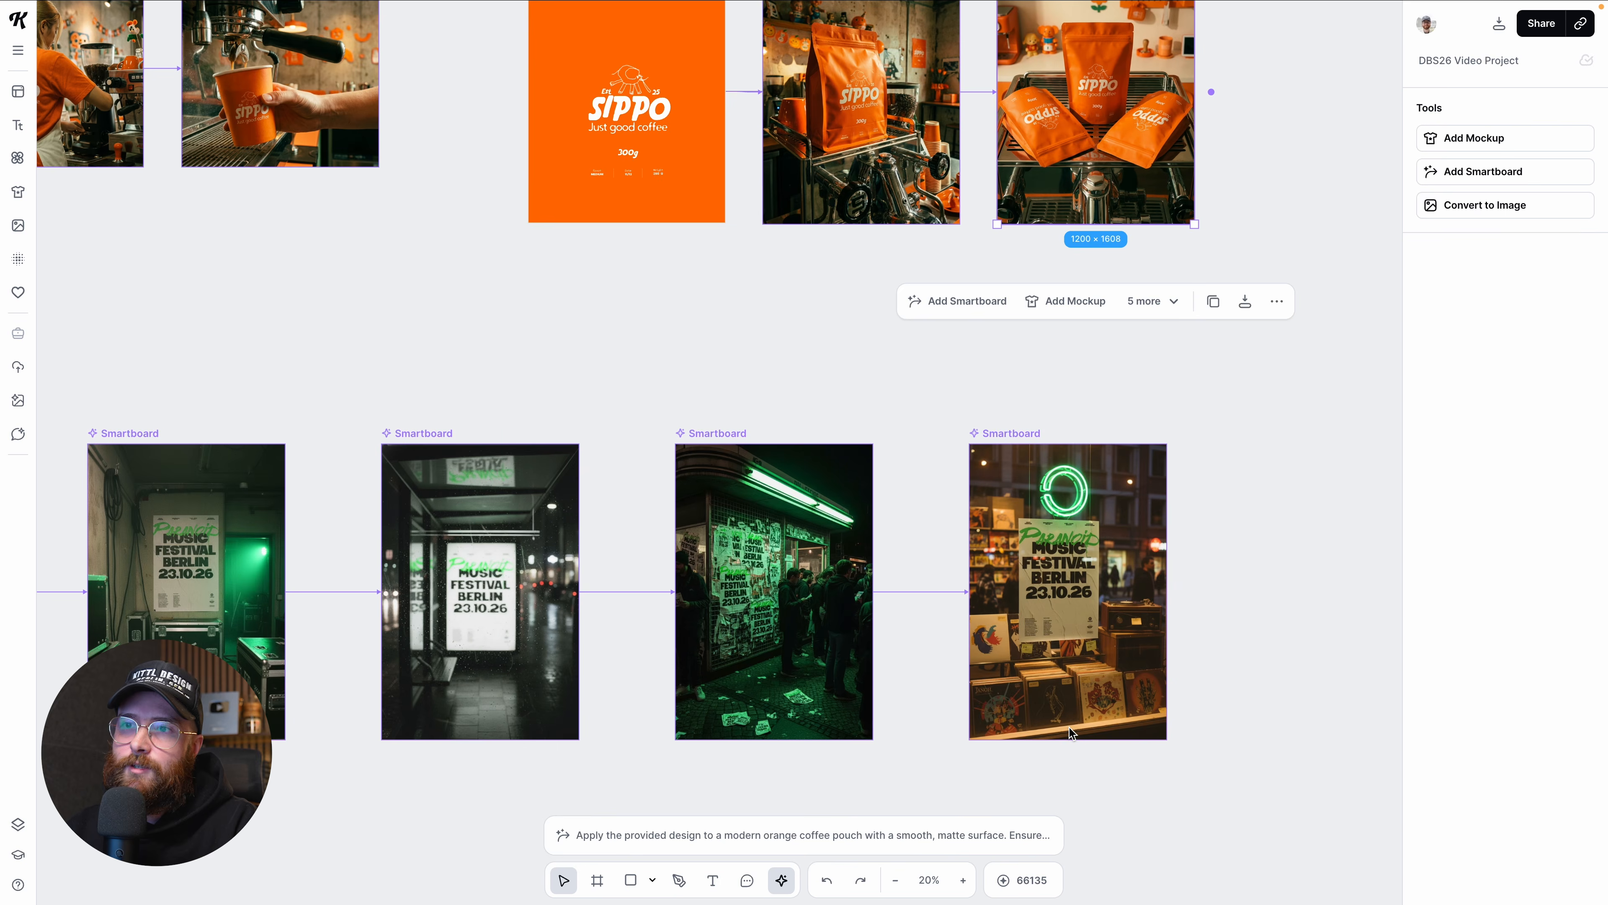
scroll(1069, 733, down, 1)
scroll(1070, 732, left, 1)
scroll(1069, 733, down, 2)
scroll(1053, 738, down, 1)
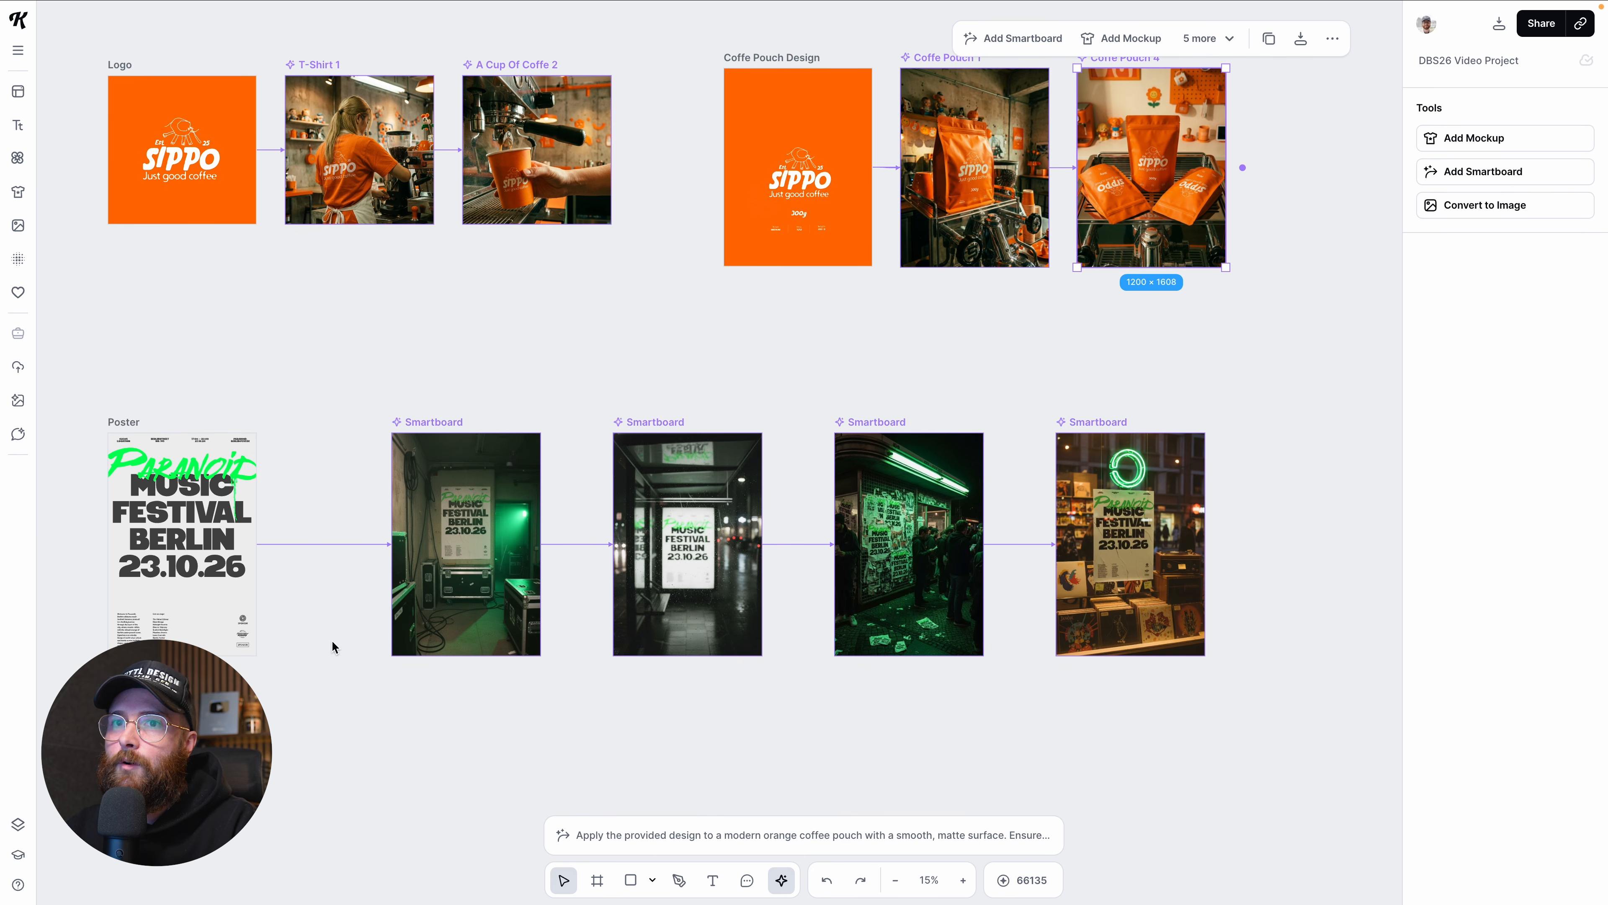
scroll(152, 477, up, 3)
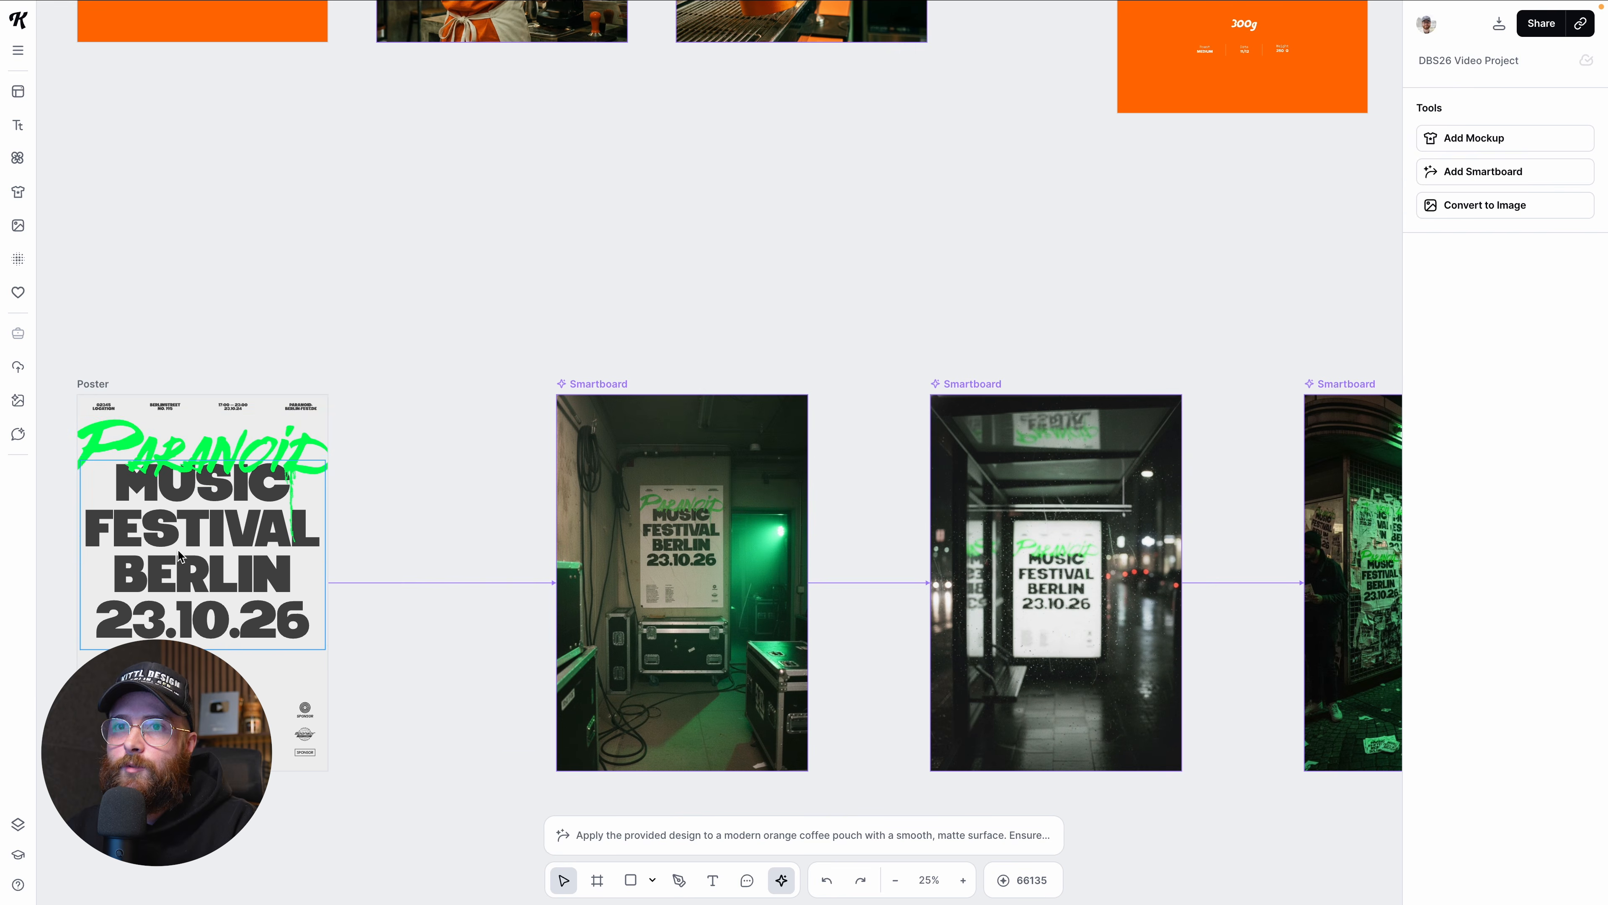
click(152, 545)
click(189, 719)
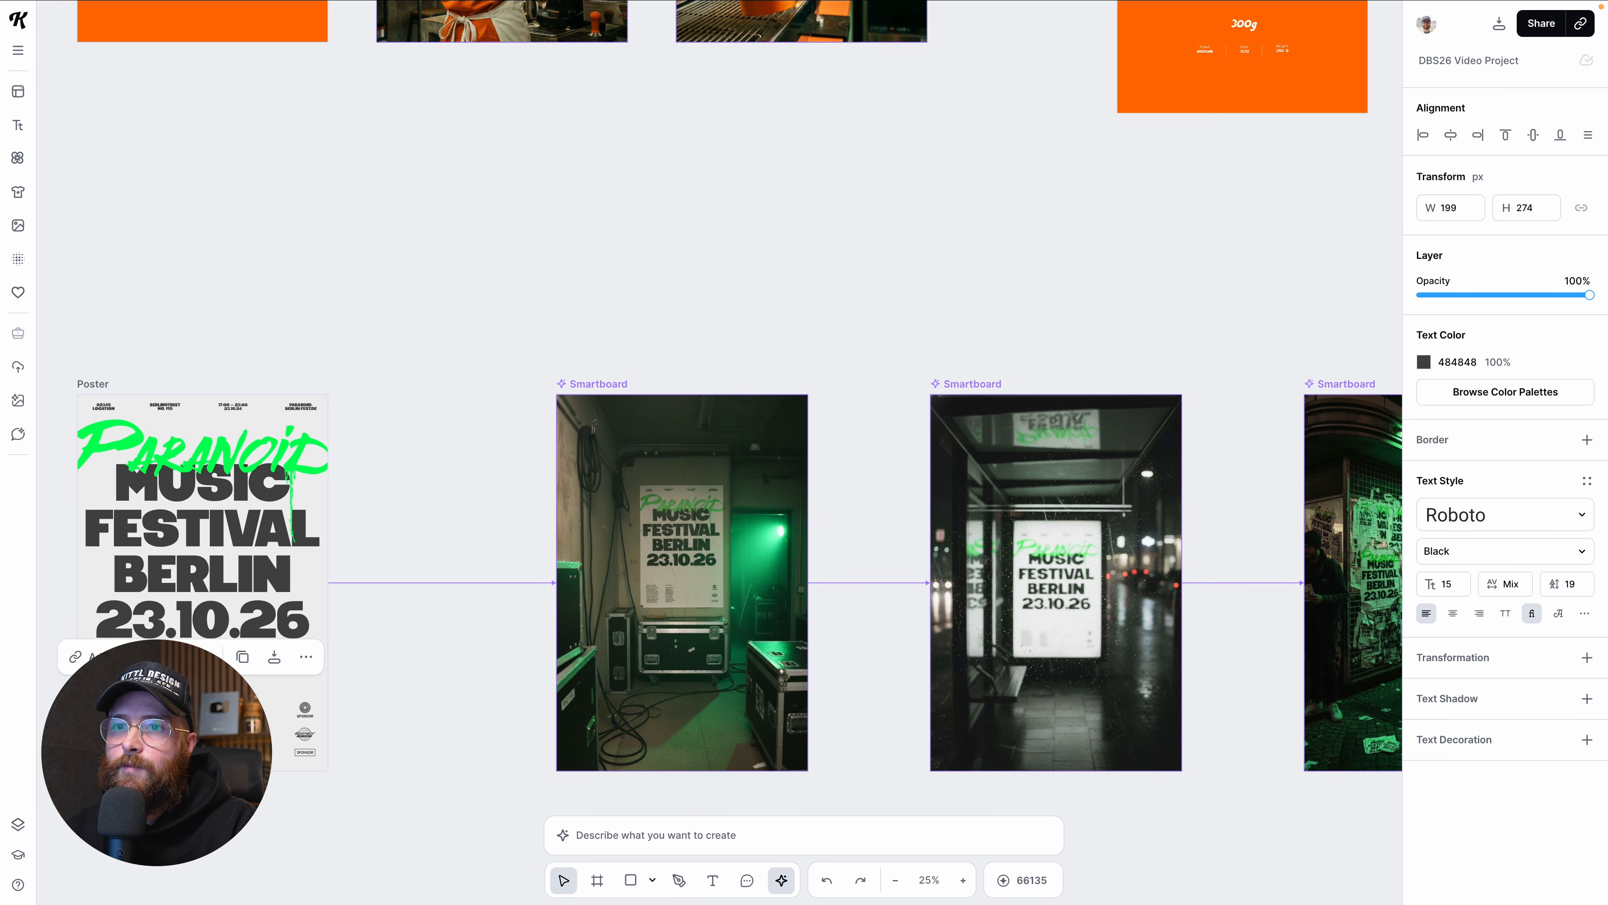
click(284, 732)
scroll(285, 732, down, 1)
scroll(620, 431, up, 1)
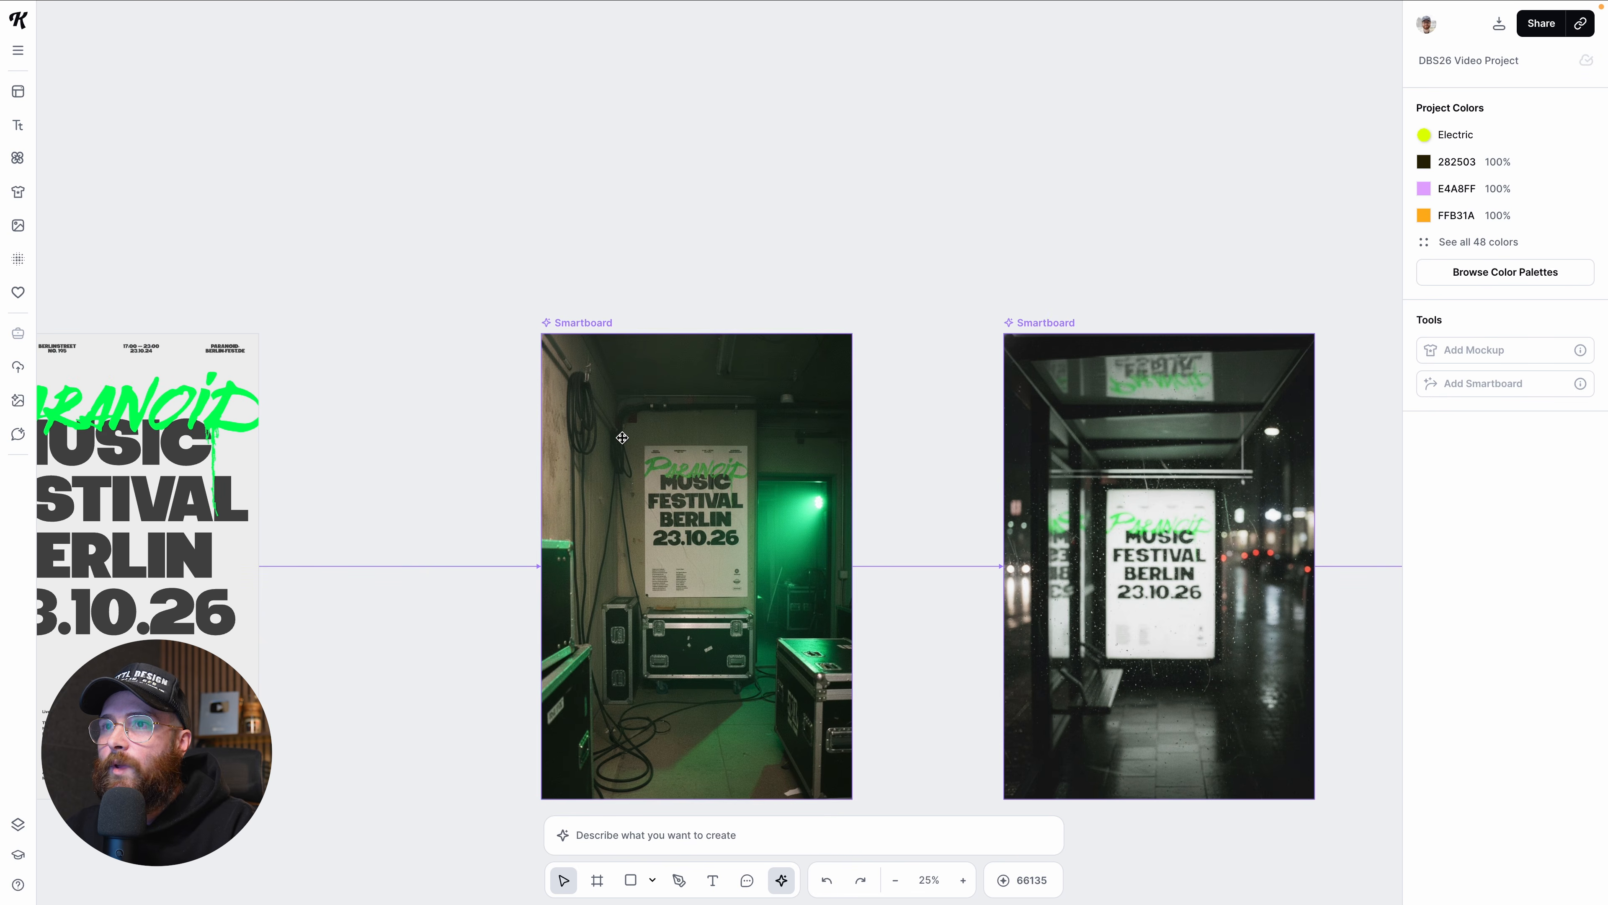
Step: Read the prompts behind the backstage hallway and bus-stop lightbox Smartboards, highlighting the bracketed Clean/Worn text in the bus-stop prompt
click(605, 329)
scroll(679, 412, down, 4)
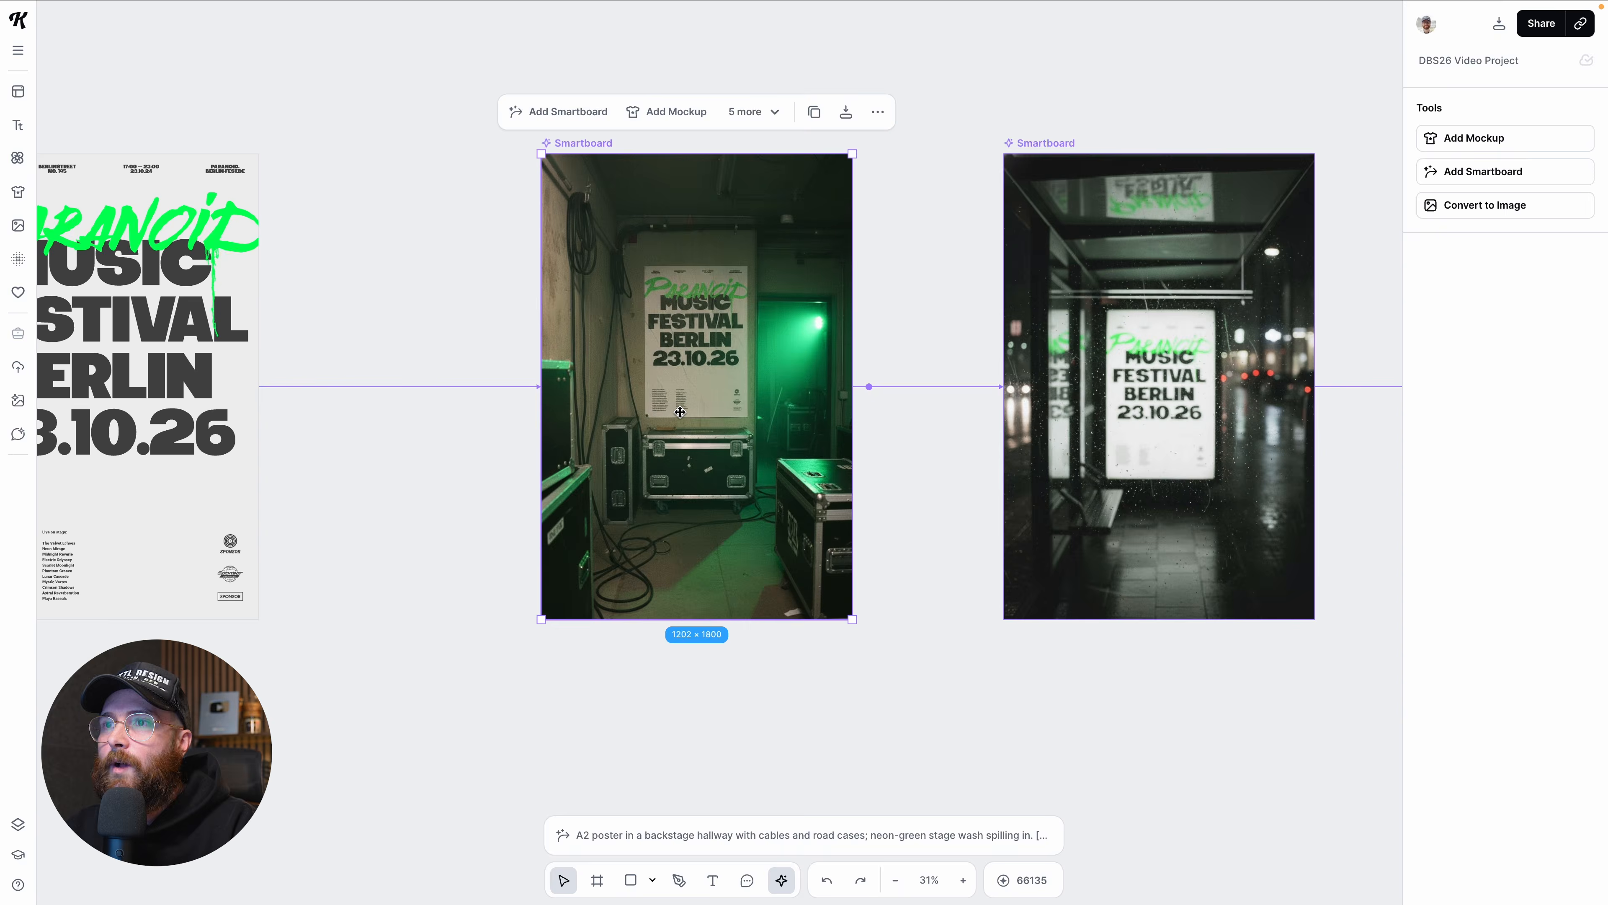
click(725, 835)
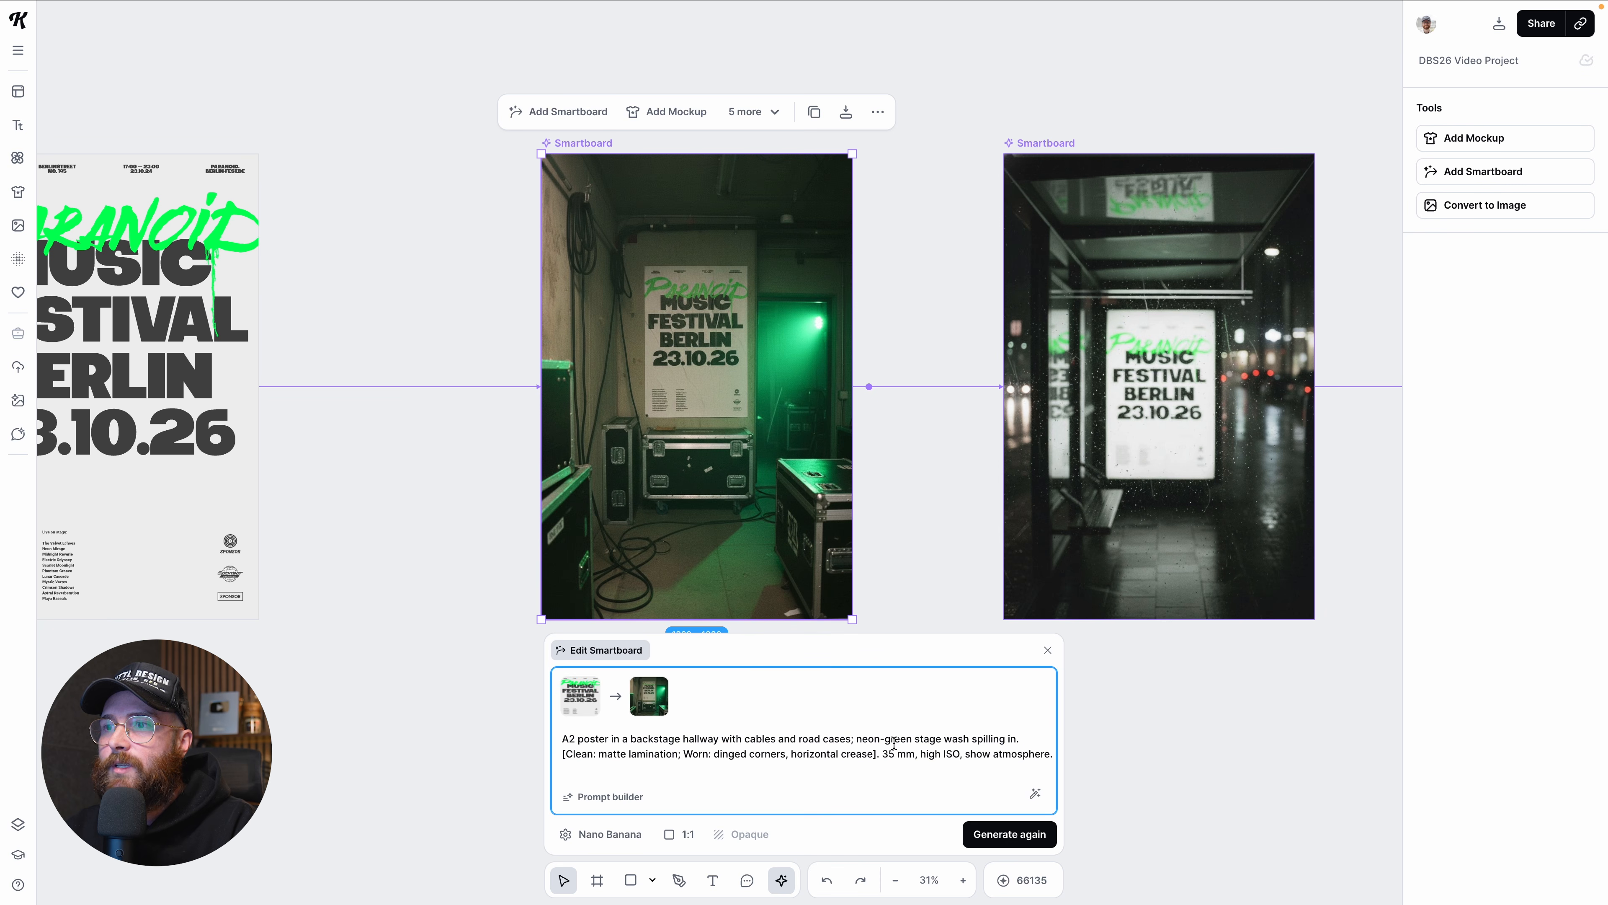
click(1041, 247)
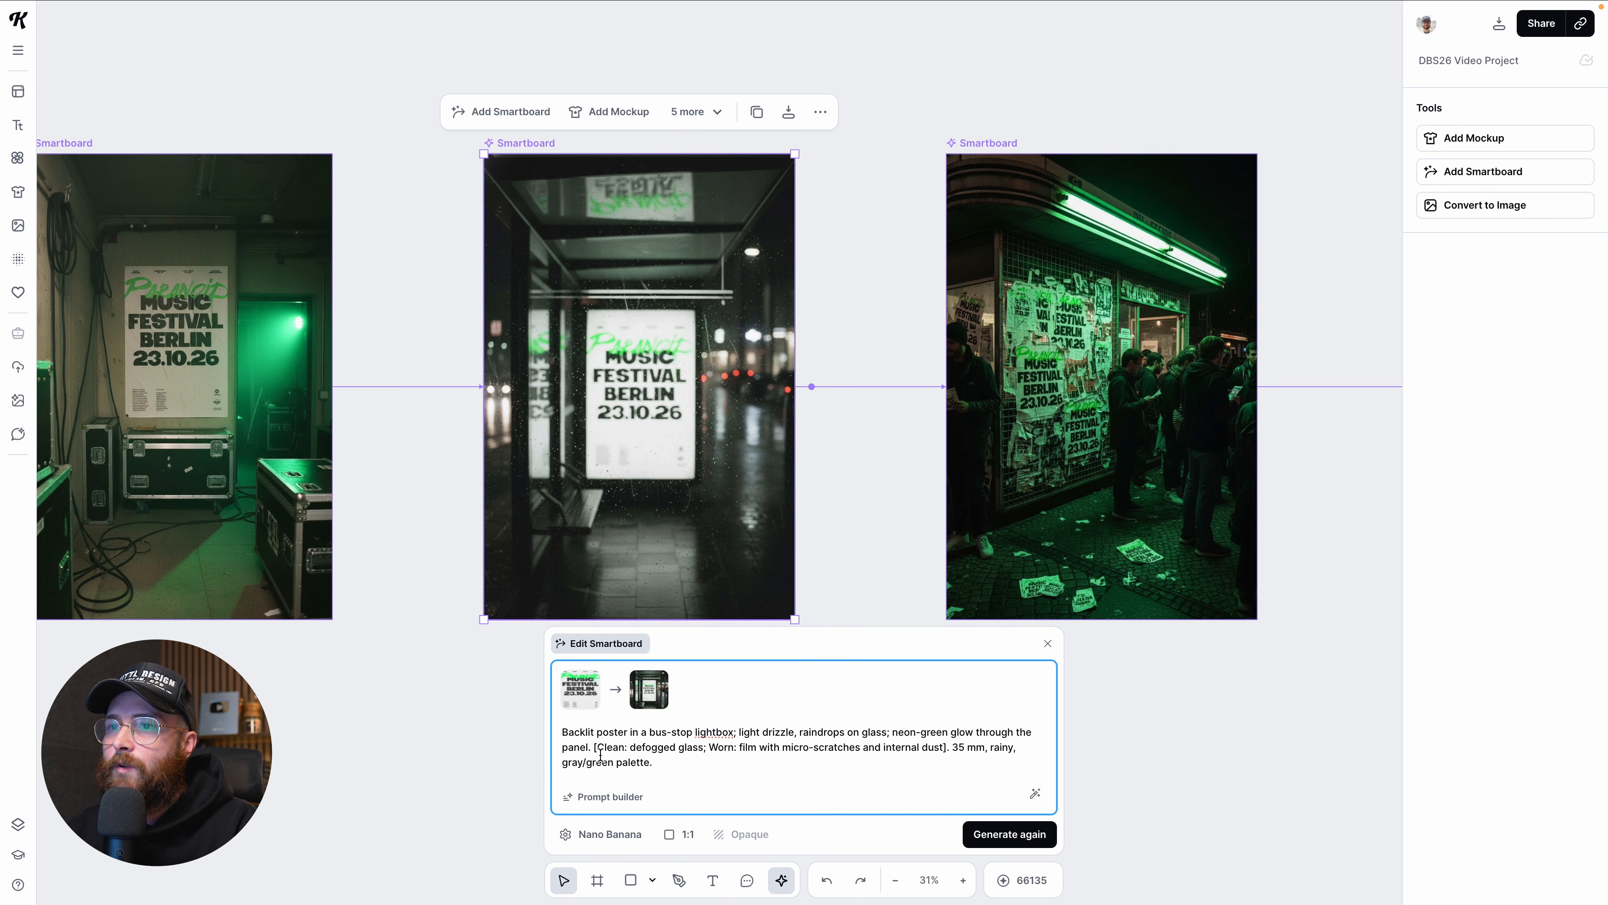
drag(593, 749, 925, 752)
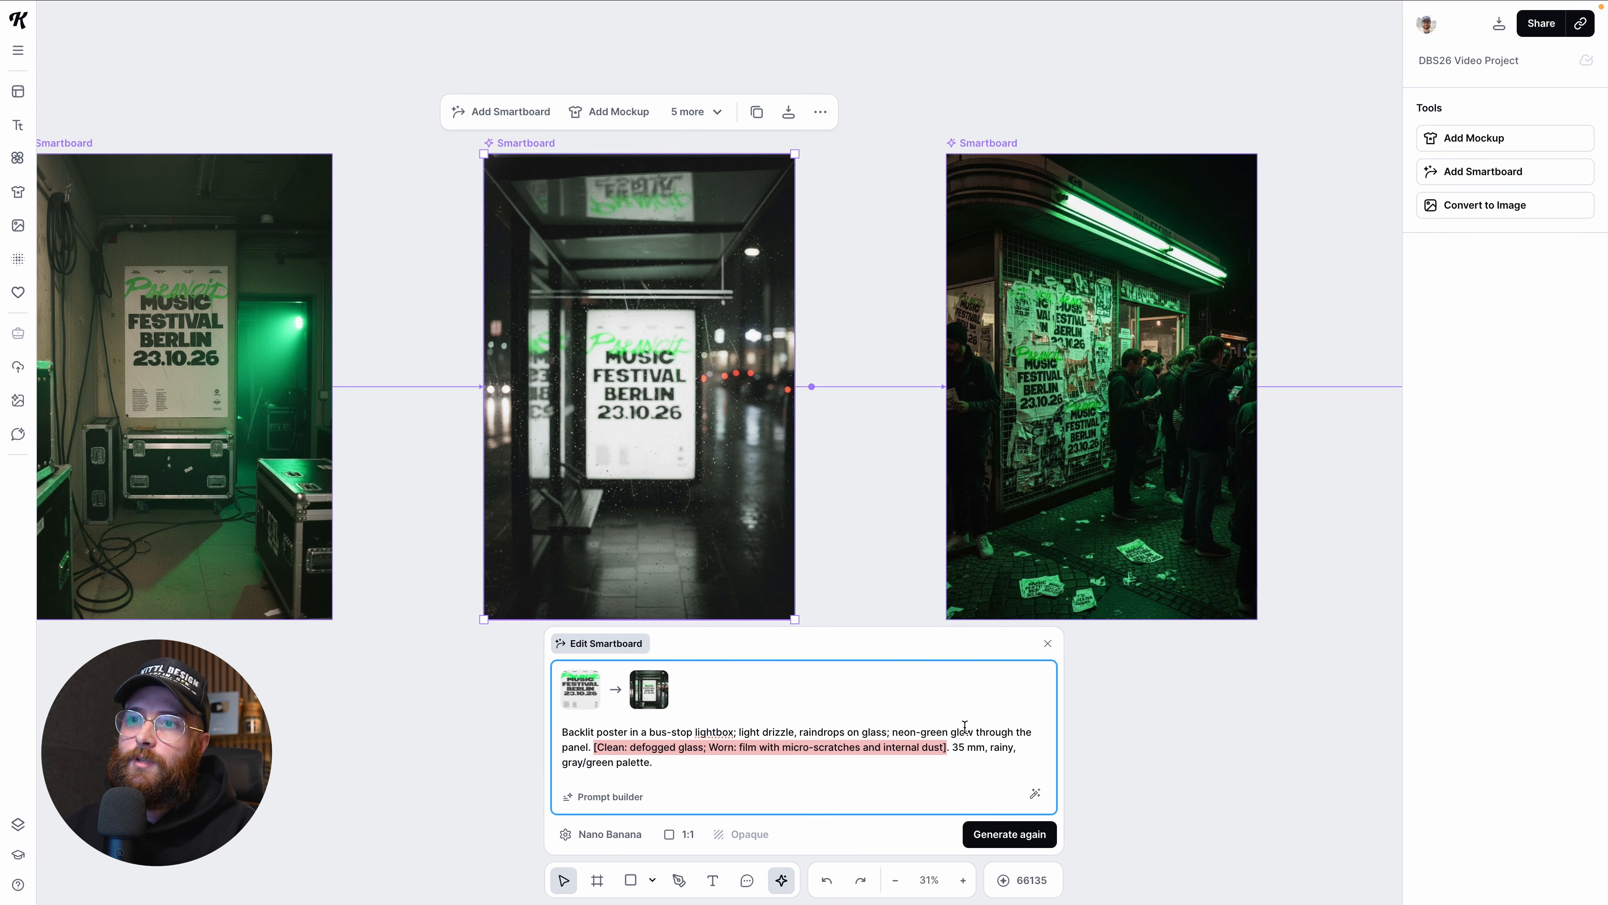
Step: Read the prompt behind the Smartboard with the poster by the box office, and deselect it
click(985, 178)
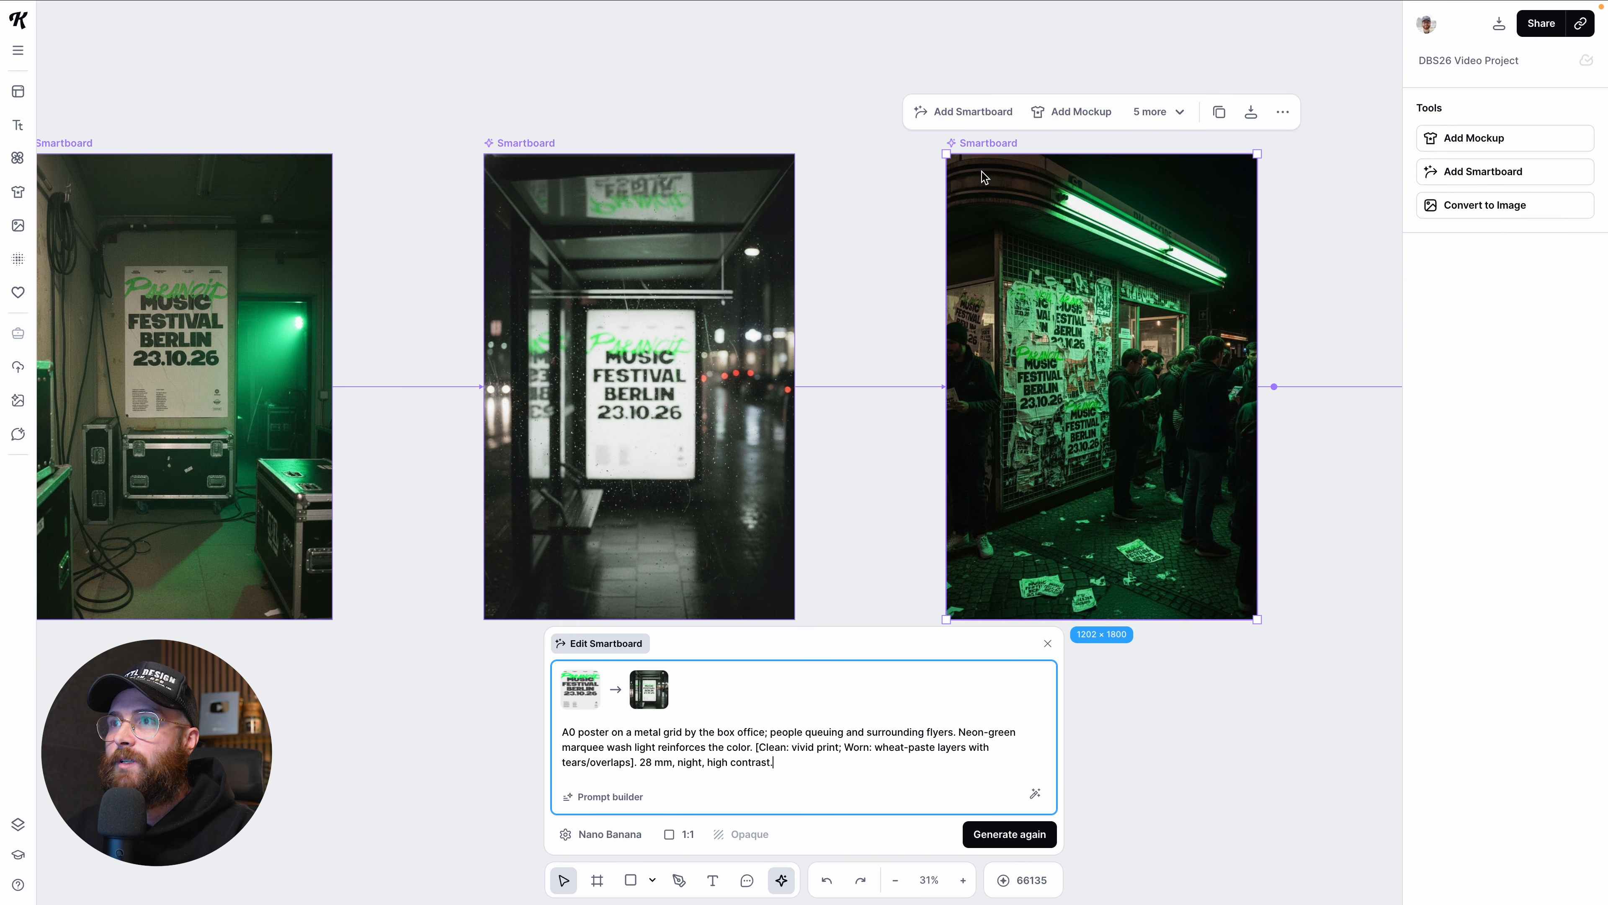
scroll(922, 542, down, 2)
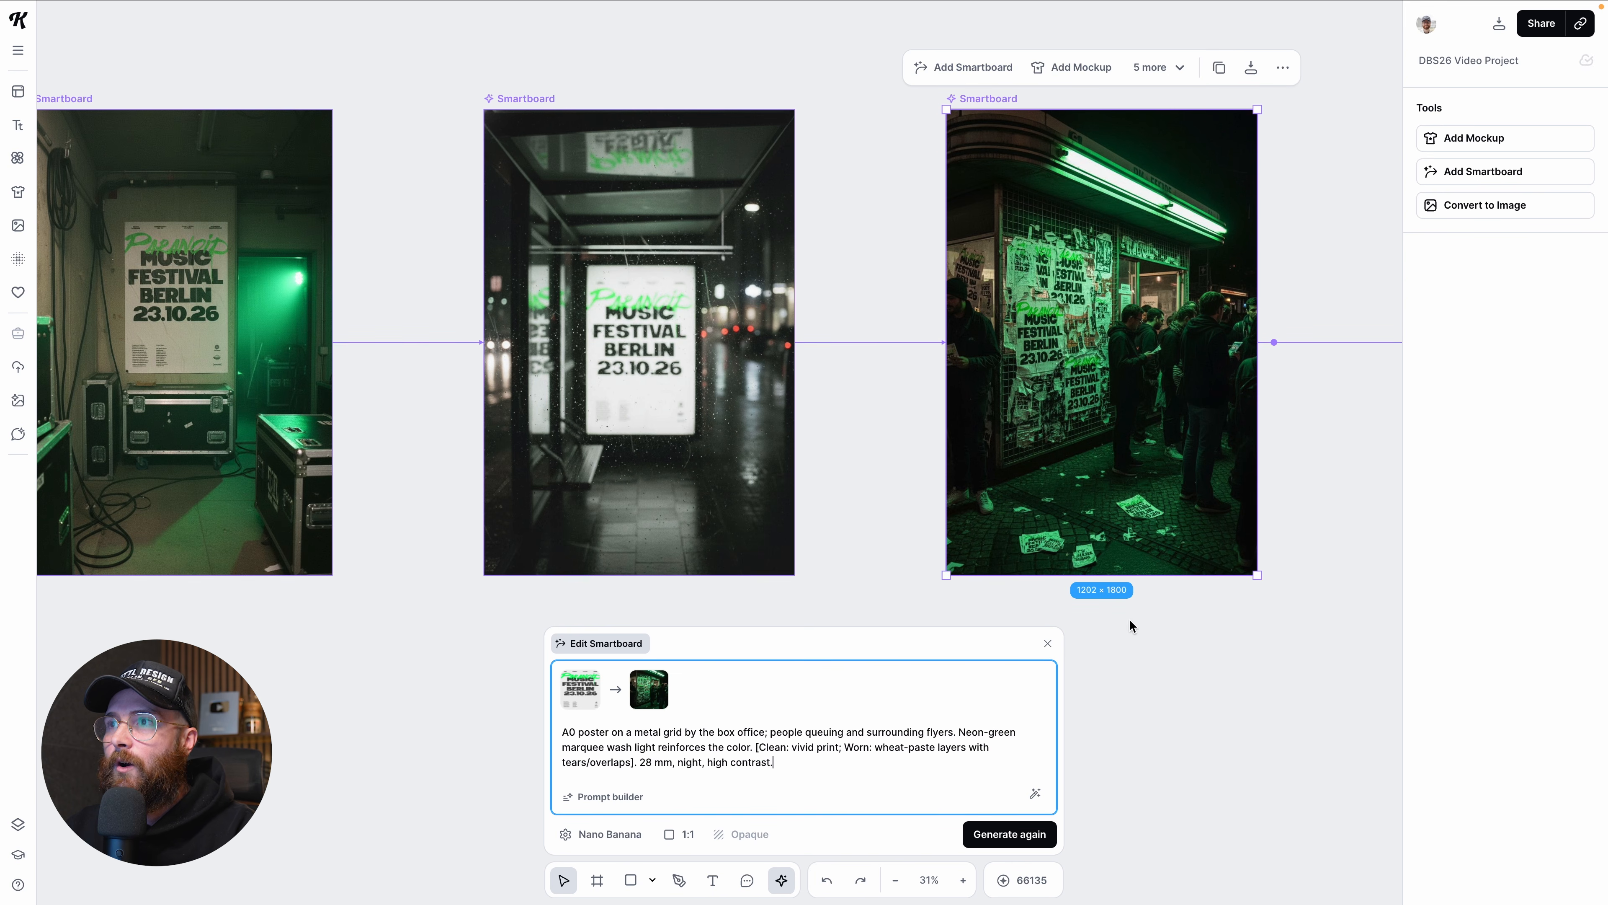
click(1177, 643)
scroll(1177, 642, down, 5)
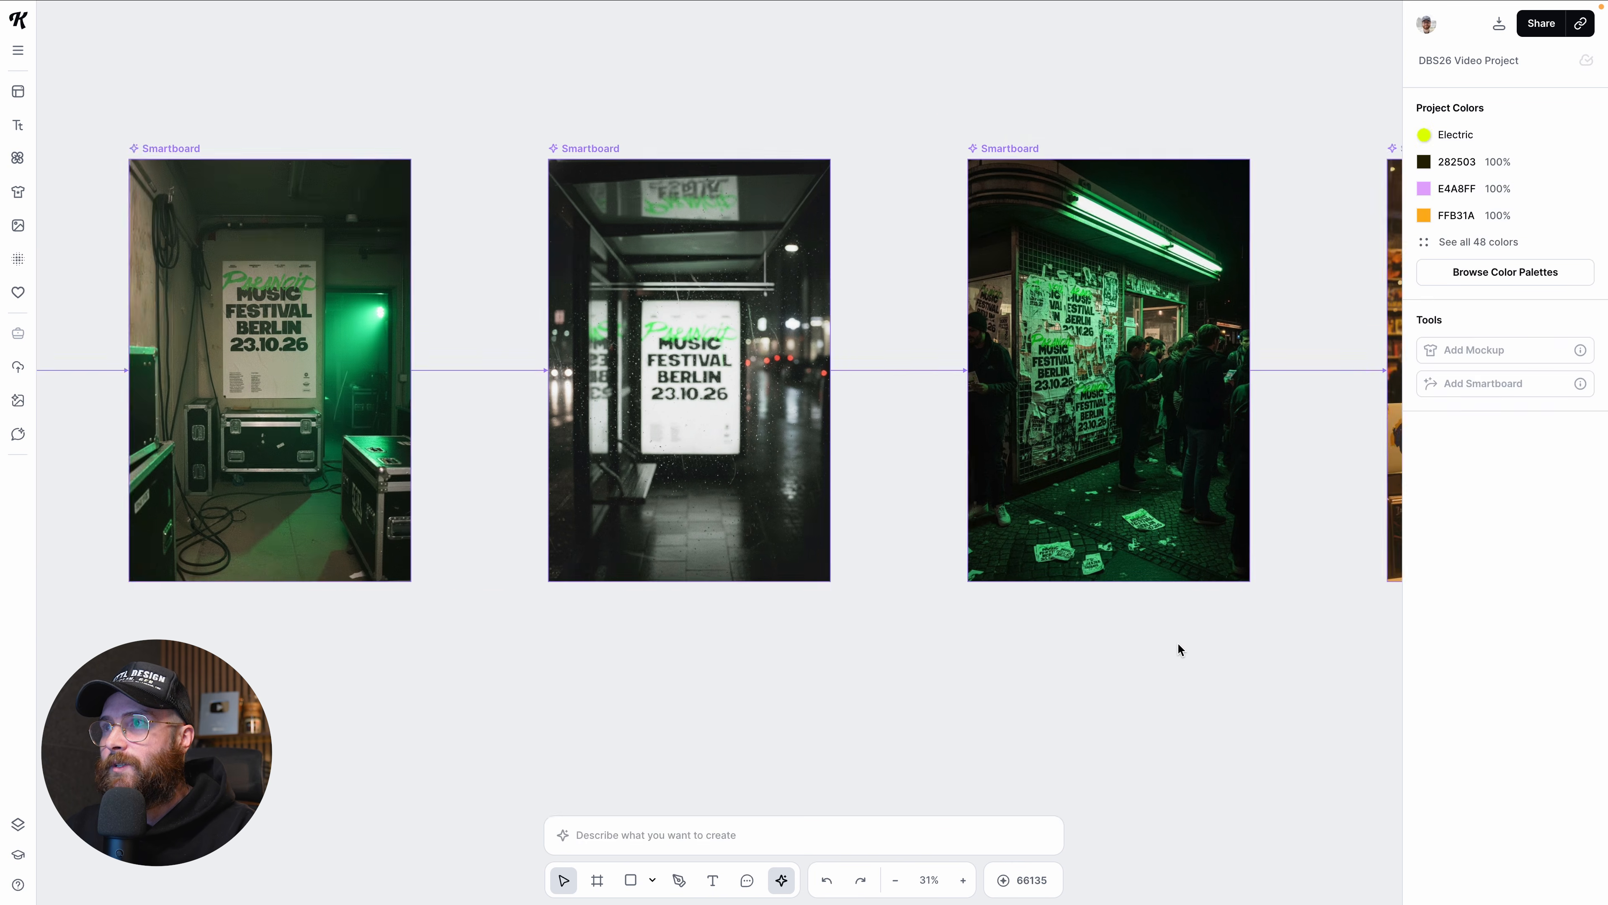
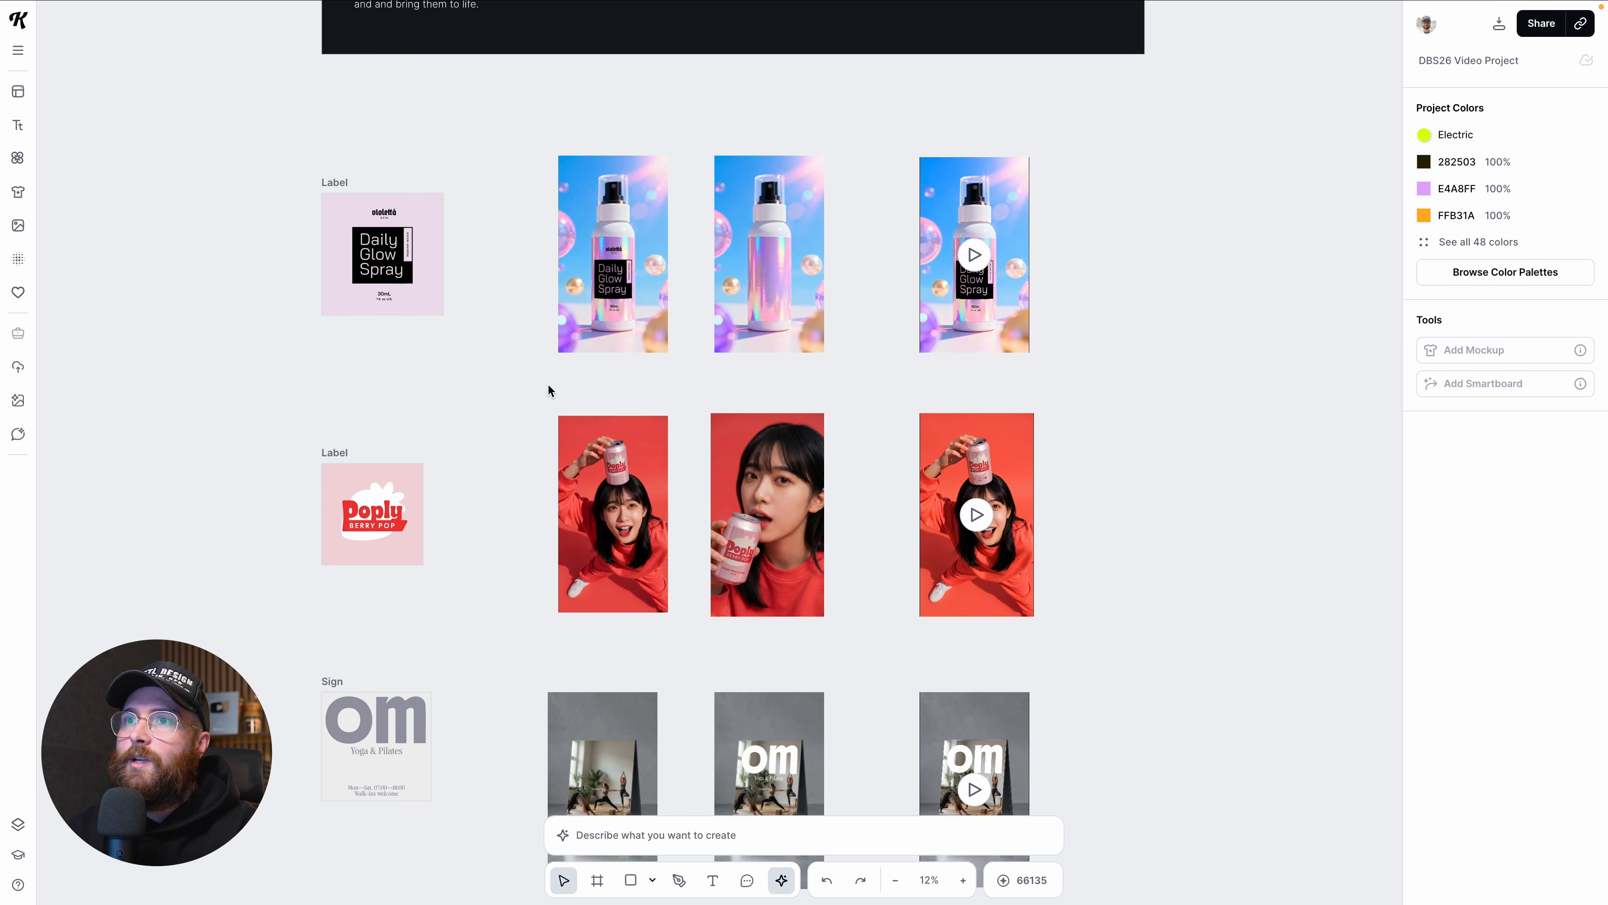
Step: Rearrange the spray bottle images so the blank bottle stands before the labelled Daily Glow Spray bottle
scroll(633, 329, up, 3)
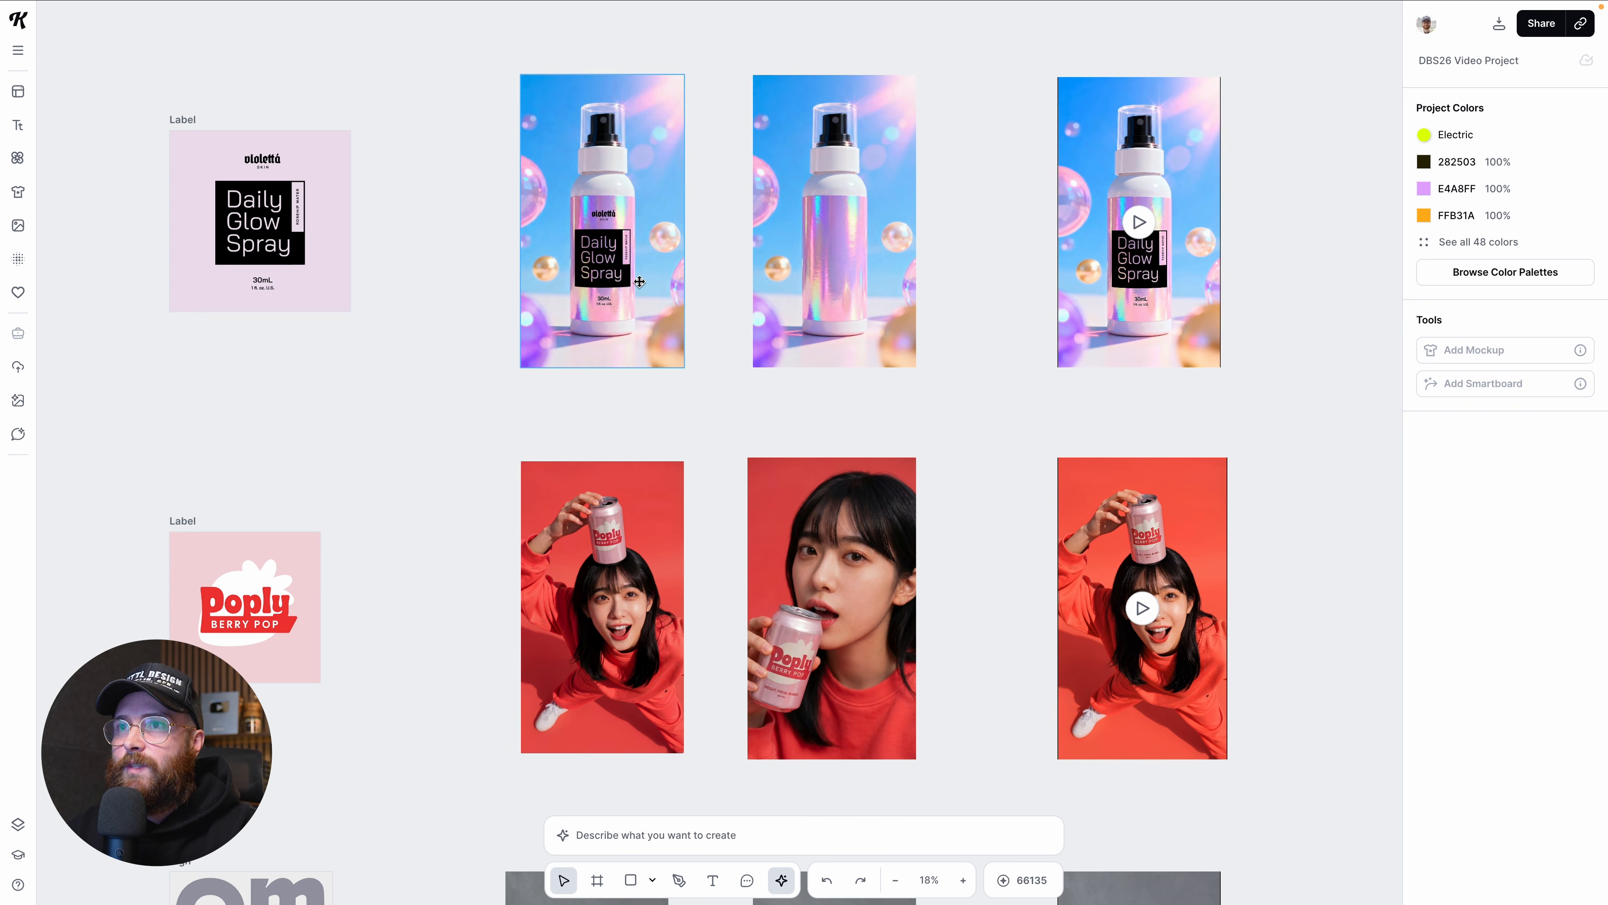
scroll(621, 272, up, 3)
scroll(562, 312, down, 2)
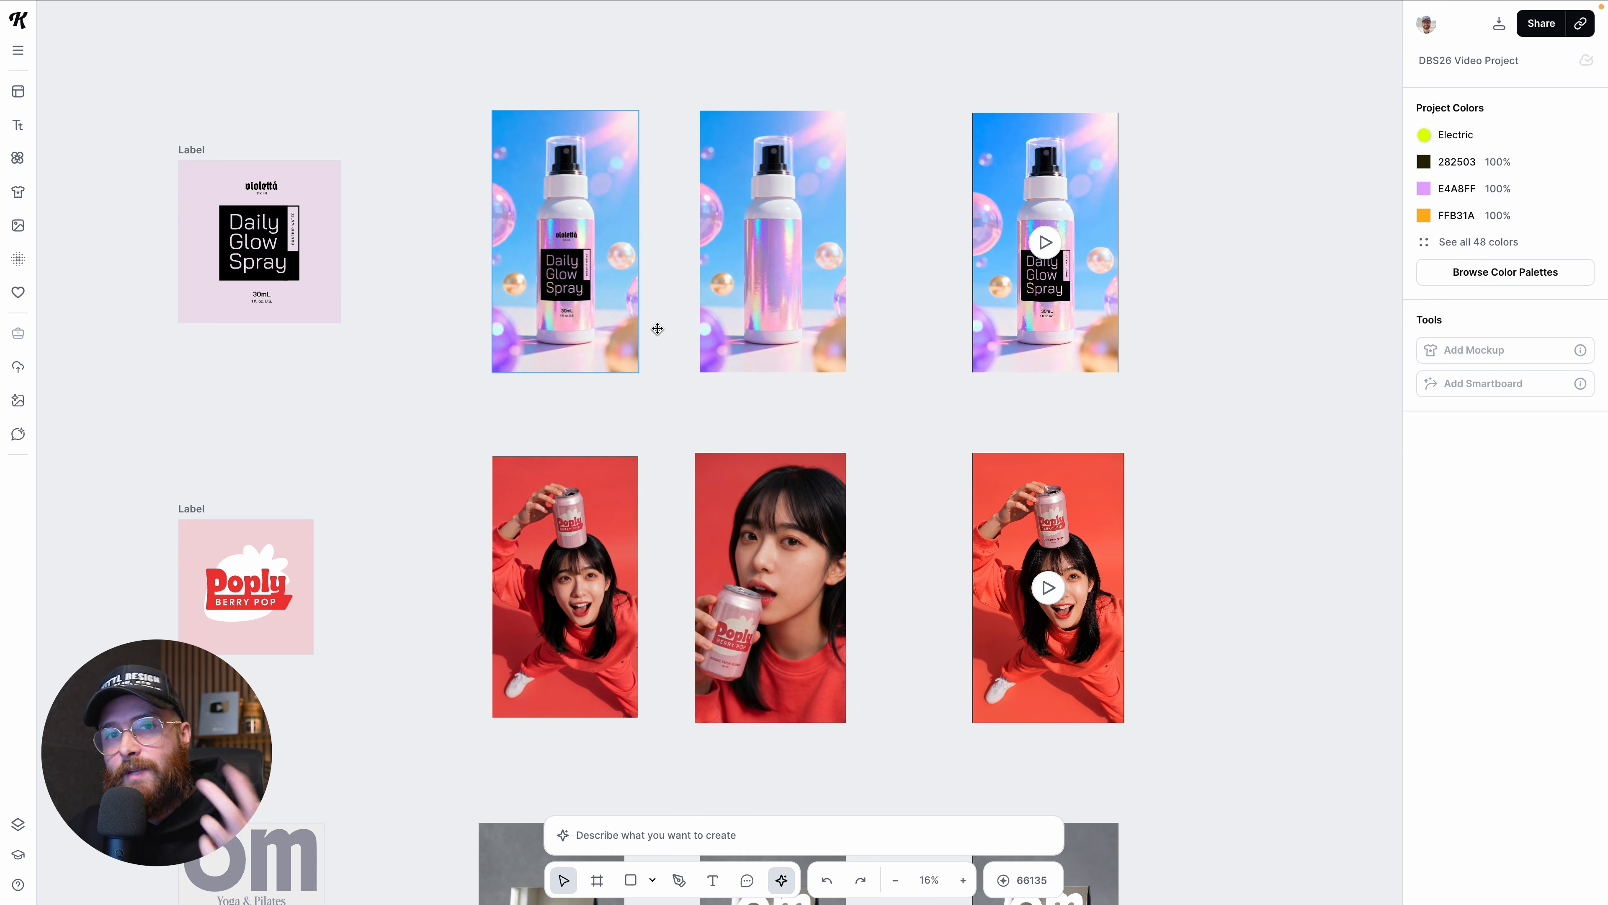
scroll(656, 331, right, 4)
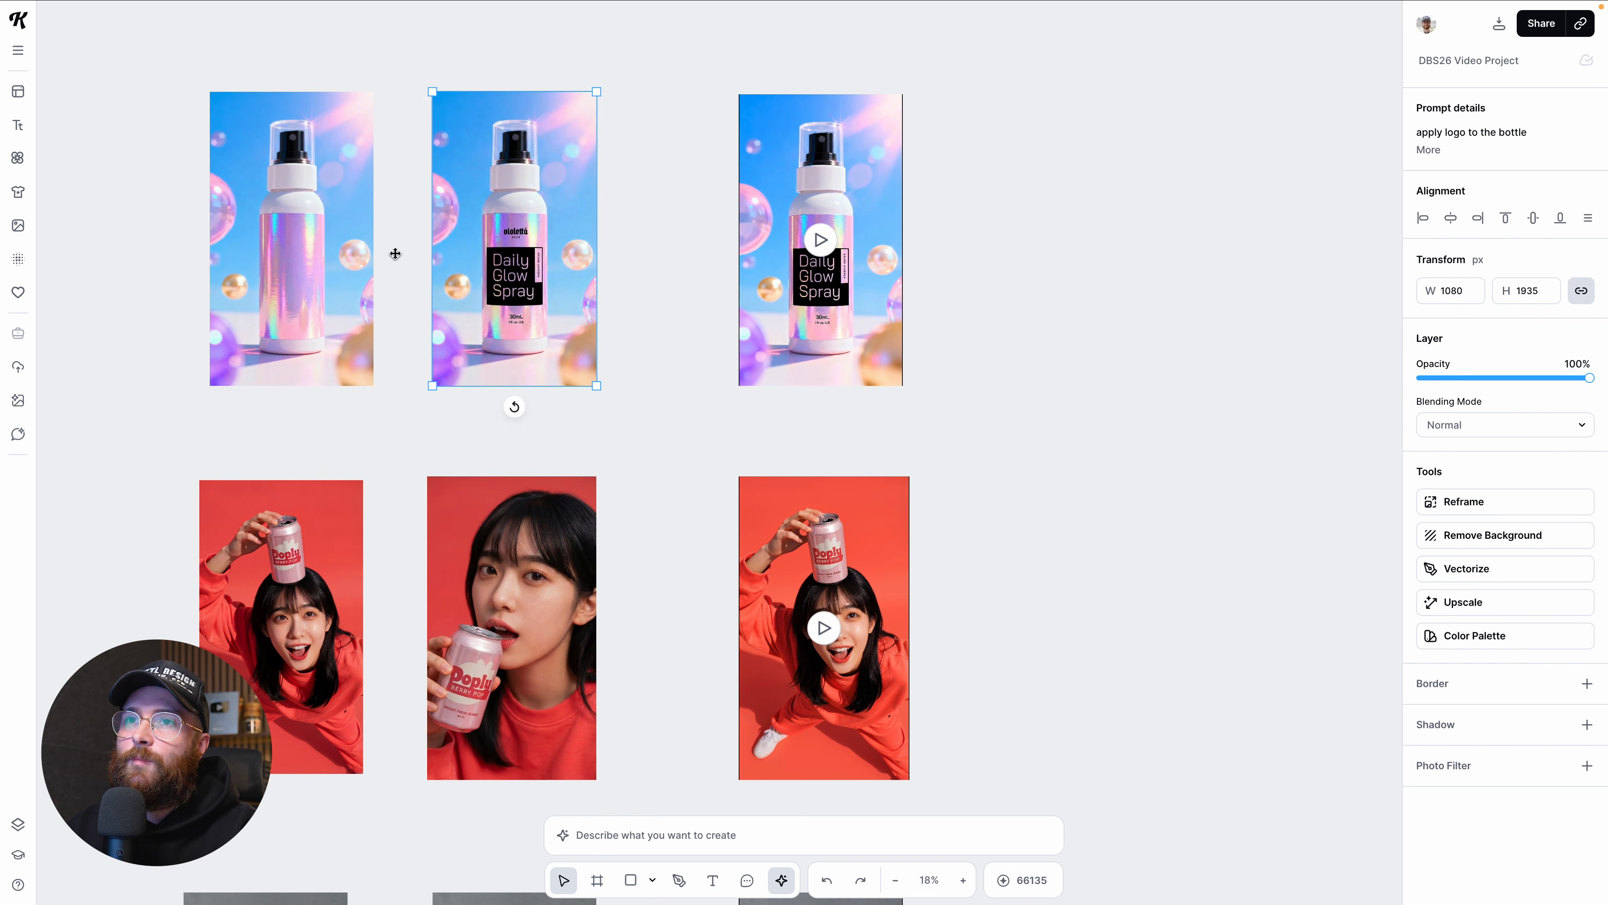
drag(279, 226, 276, 226)
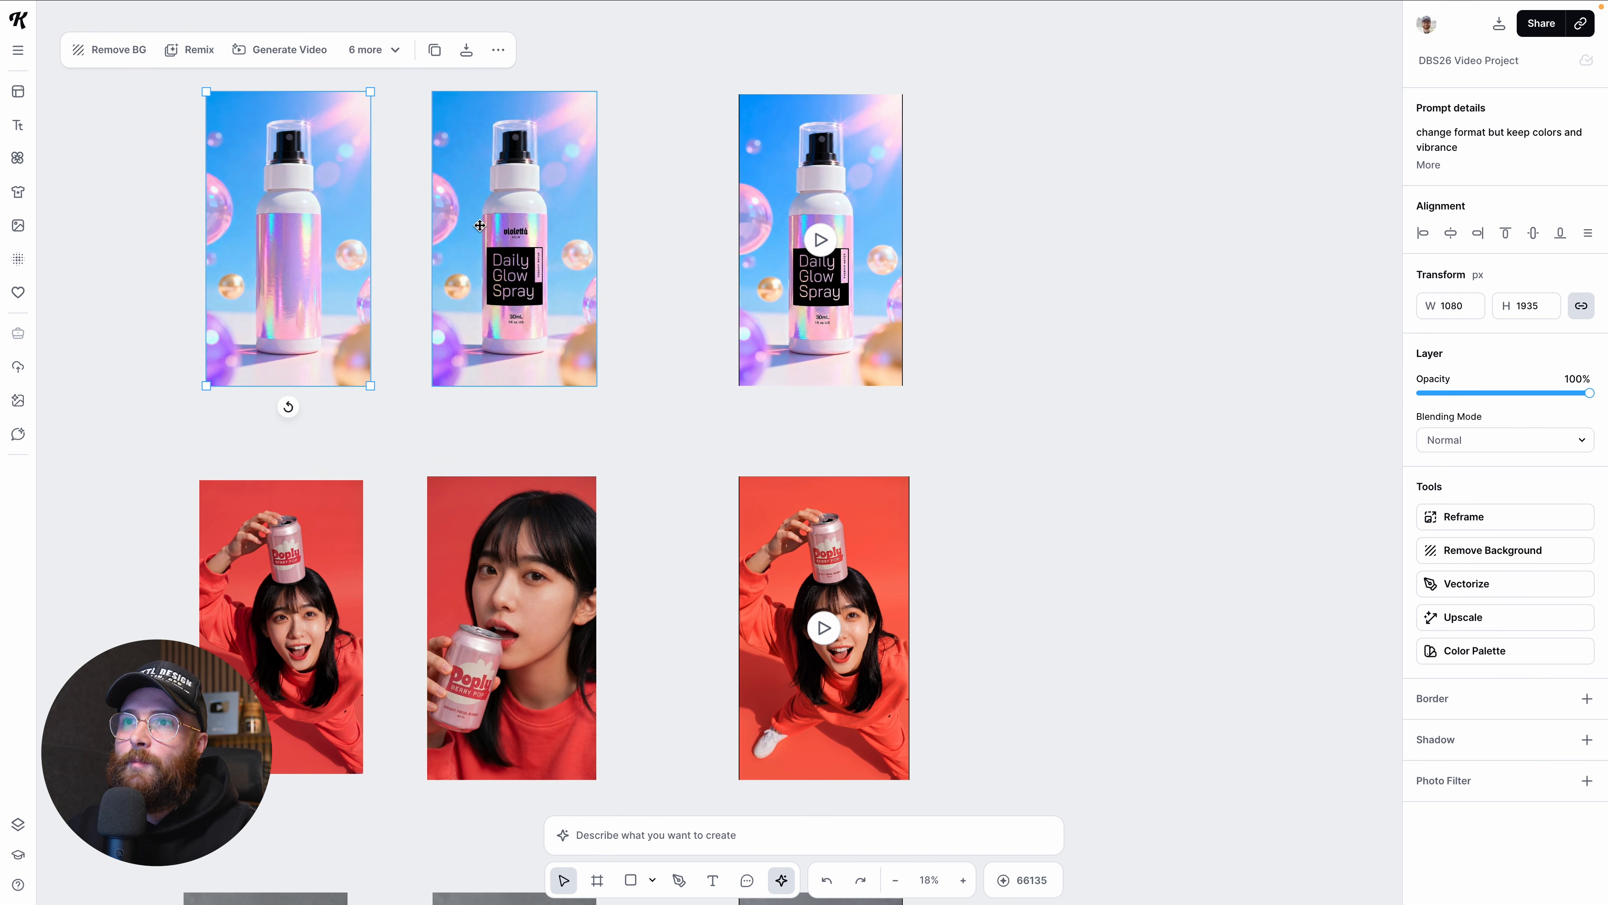
Step: Play the Daily Glow Spray video, read its full prompt, and deselect it
click(804, 281)
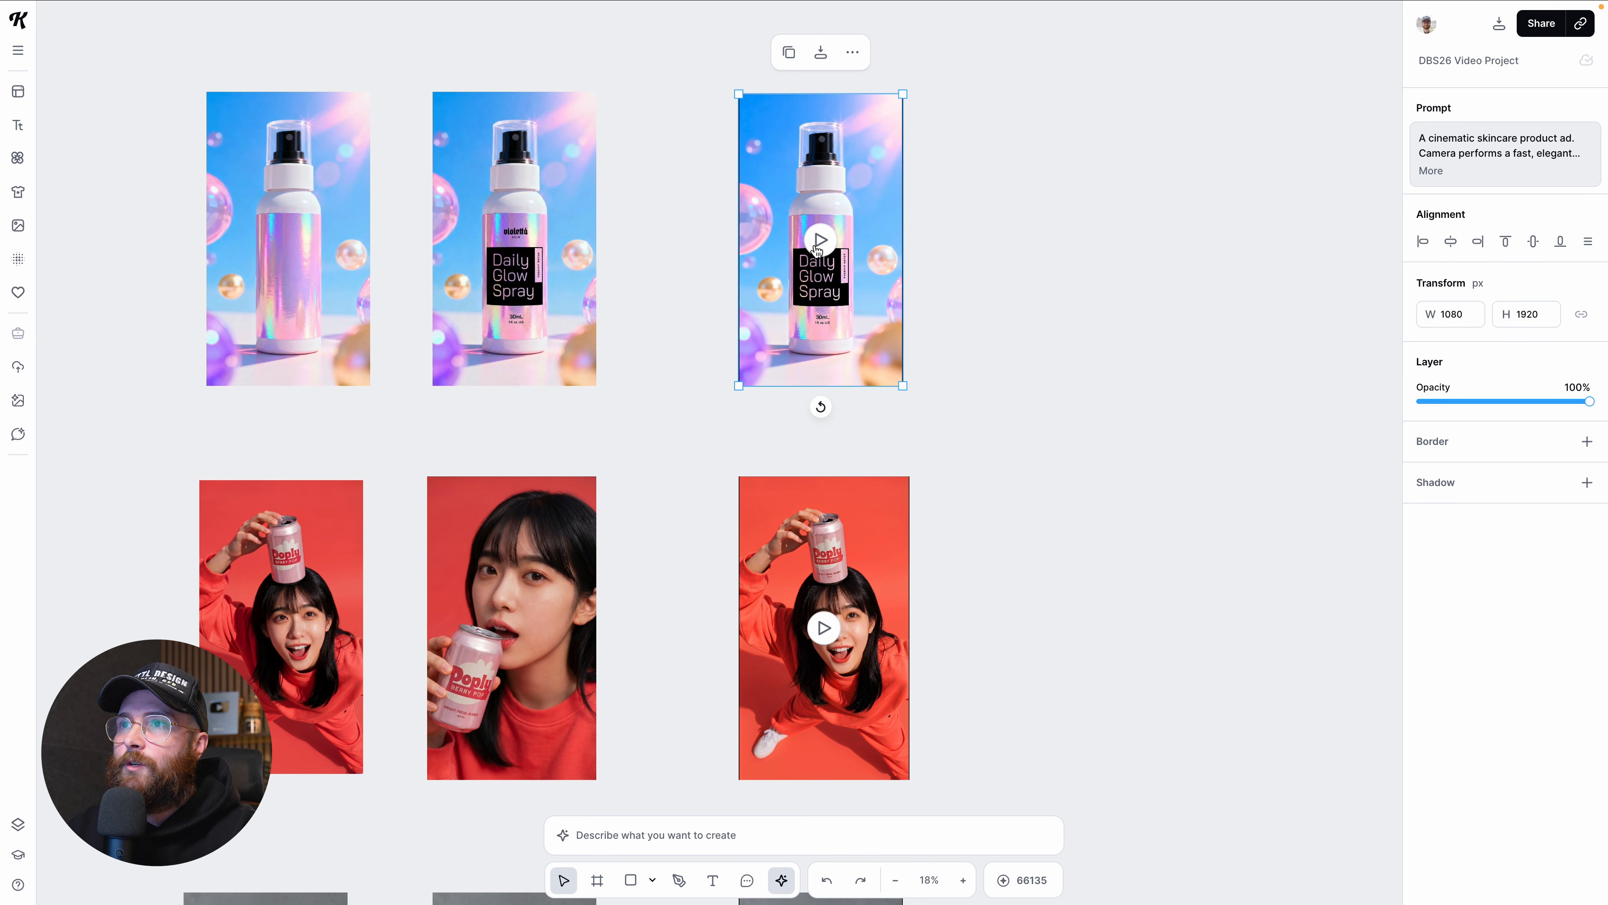
scroll(820, 244, up, 1)
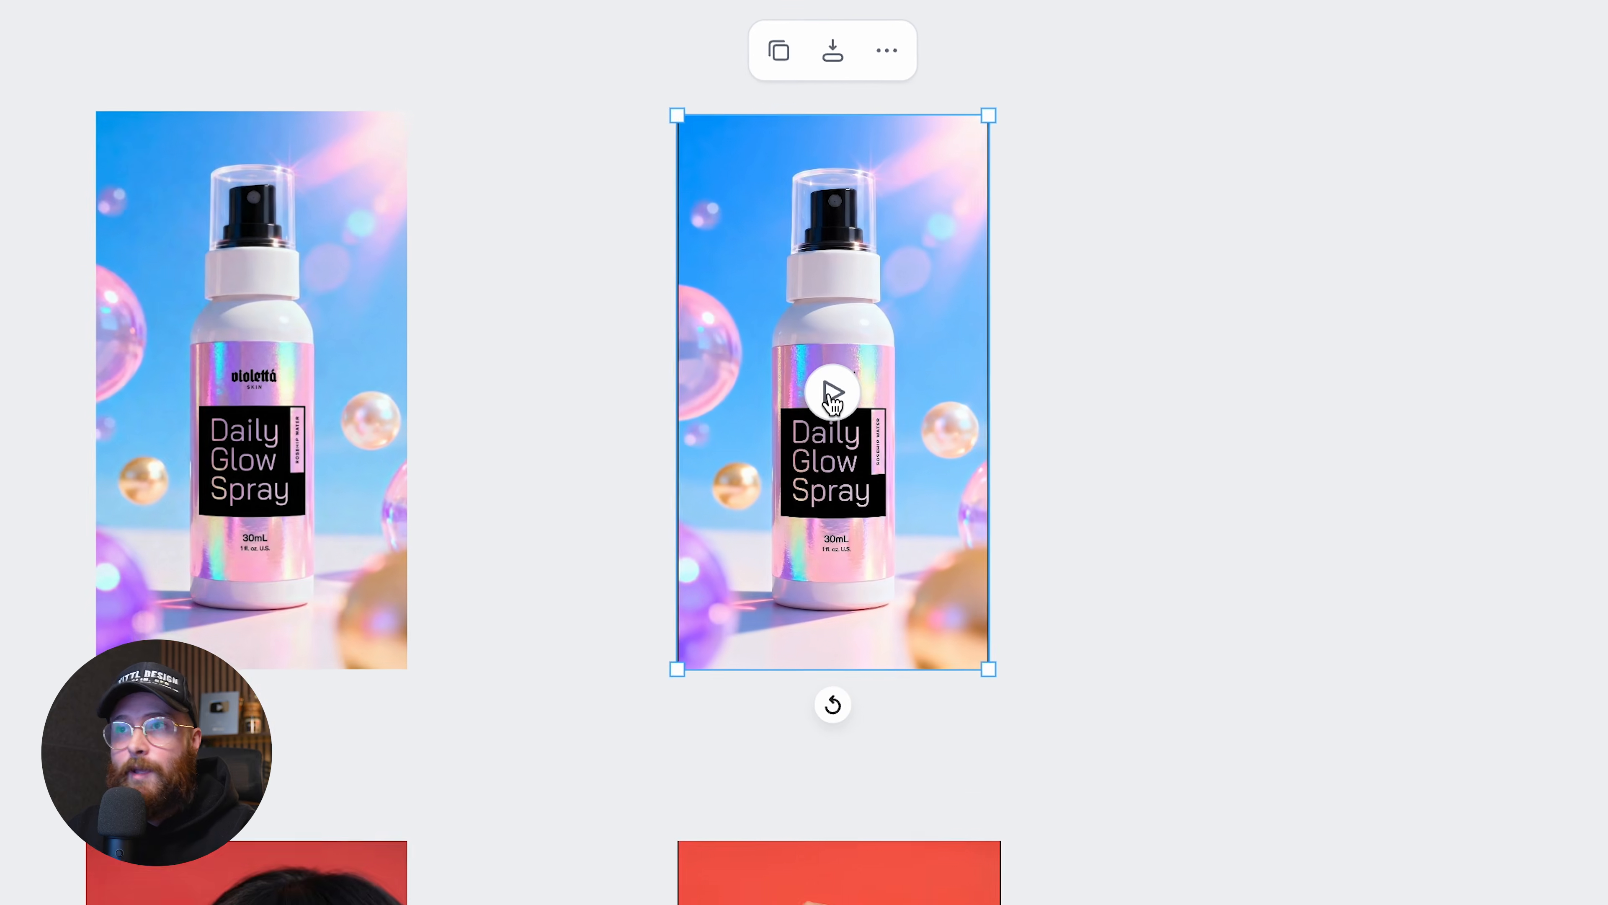
click(820, 245)
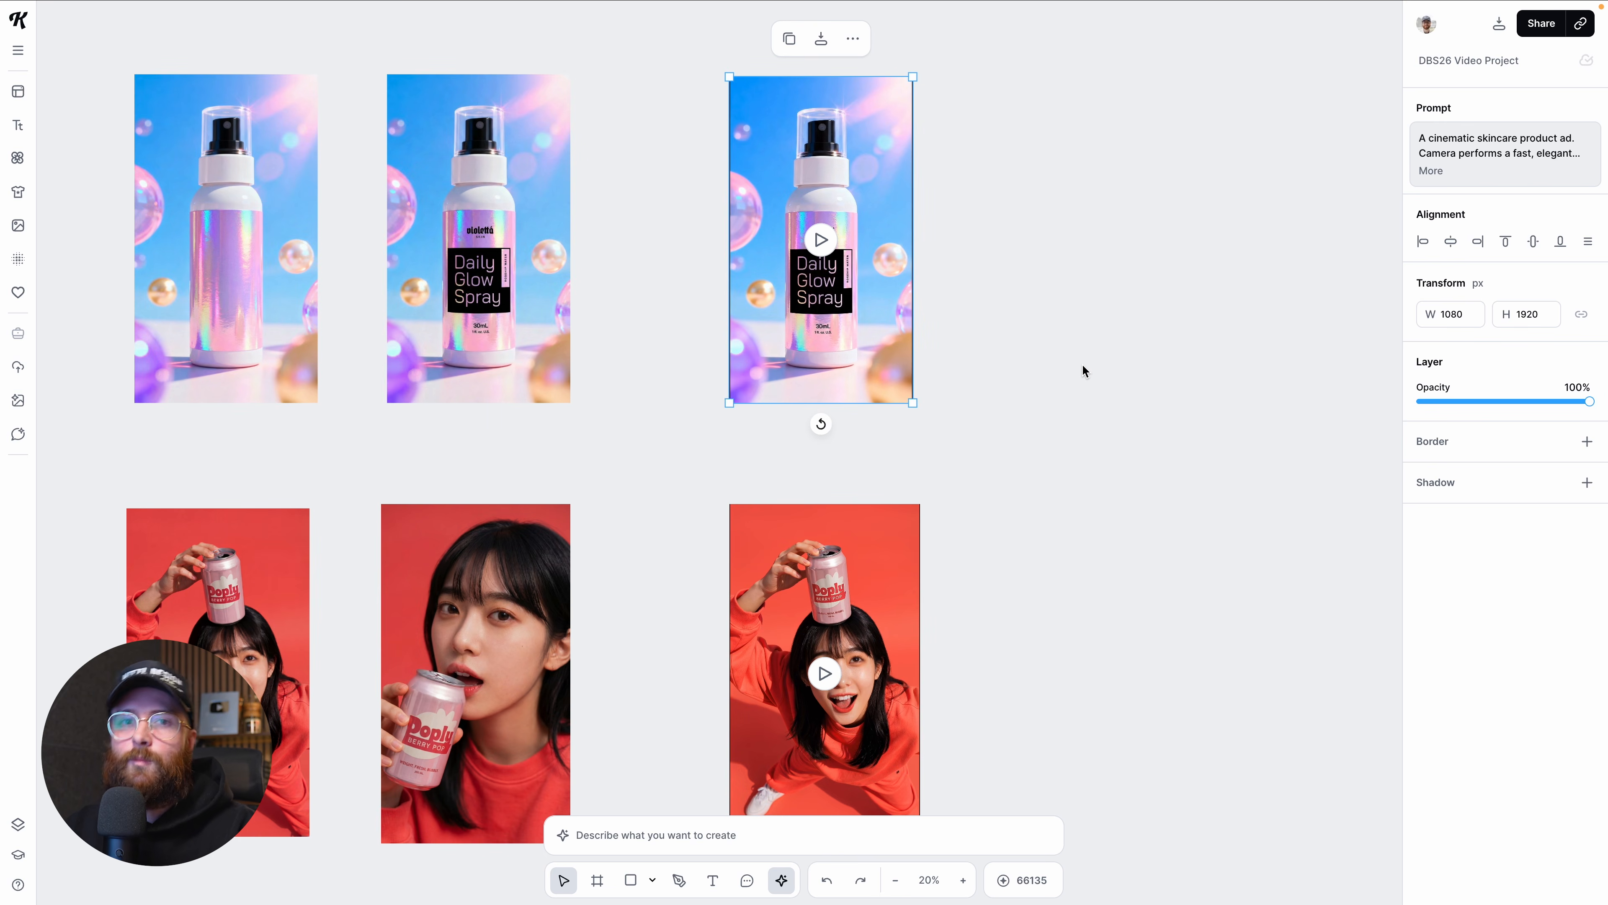
scroll(1082, 366, up, 1)
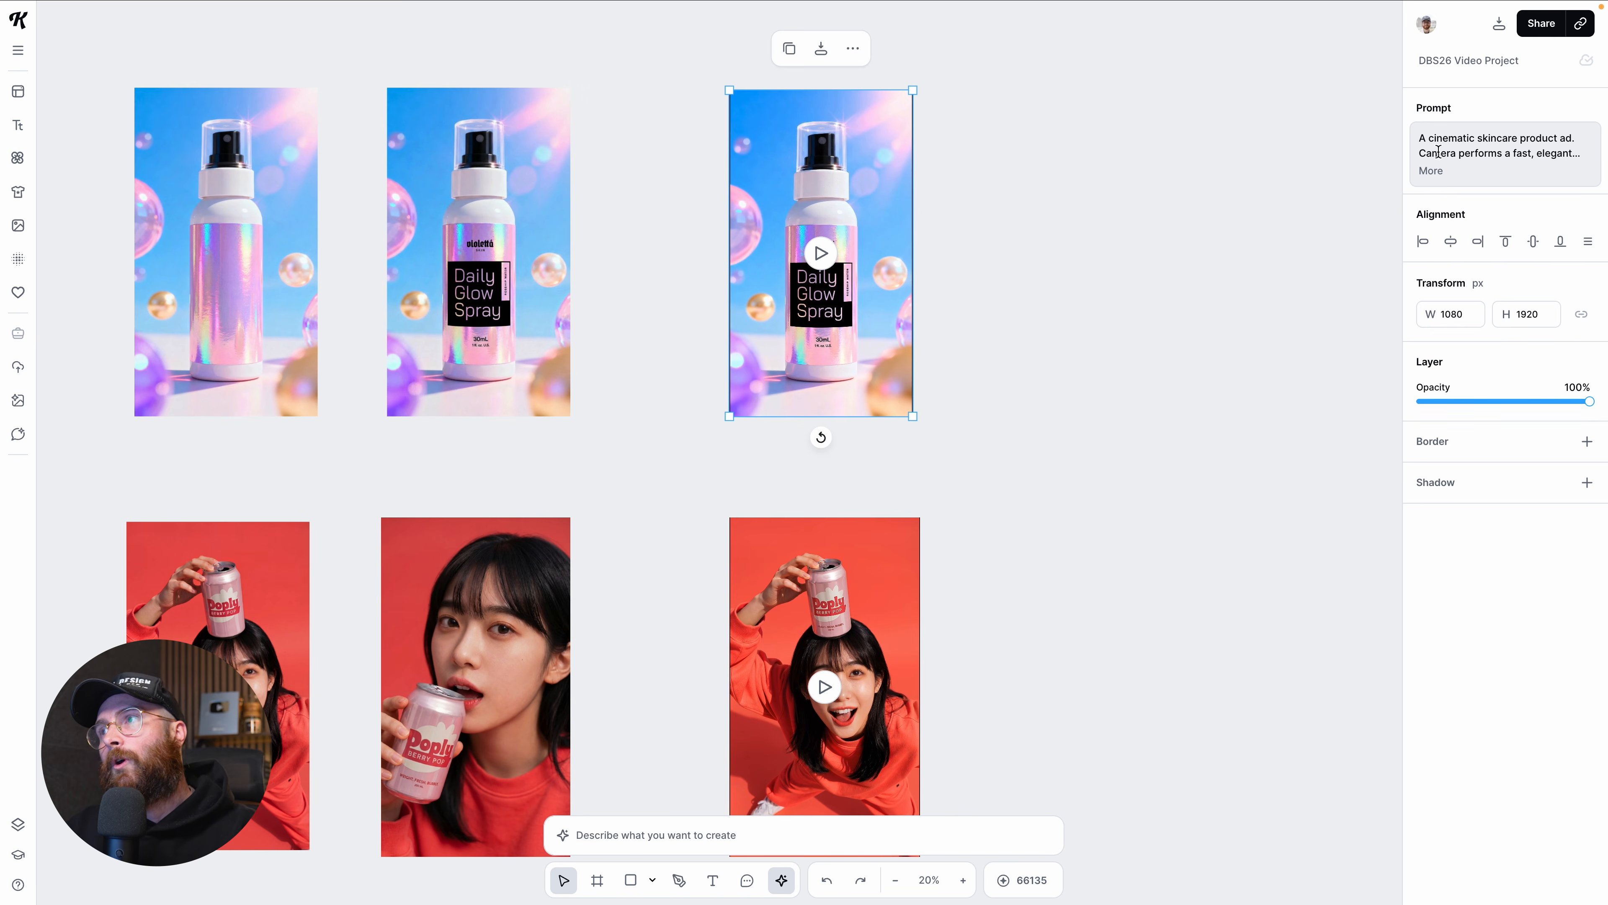
click(1441, 178)
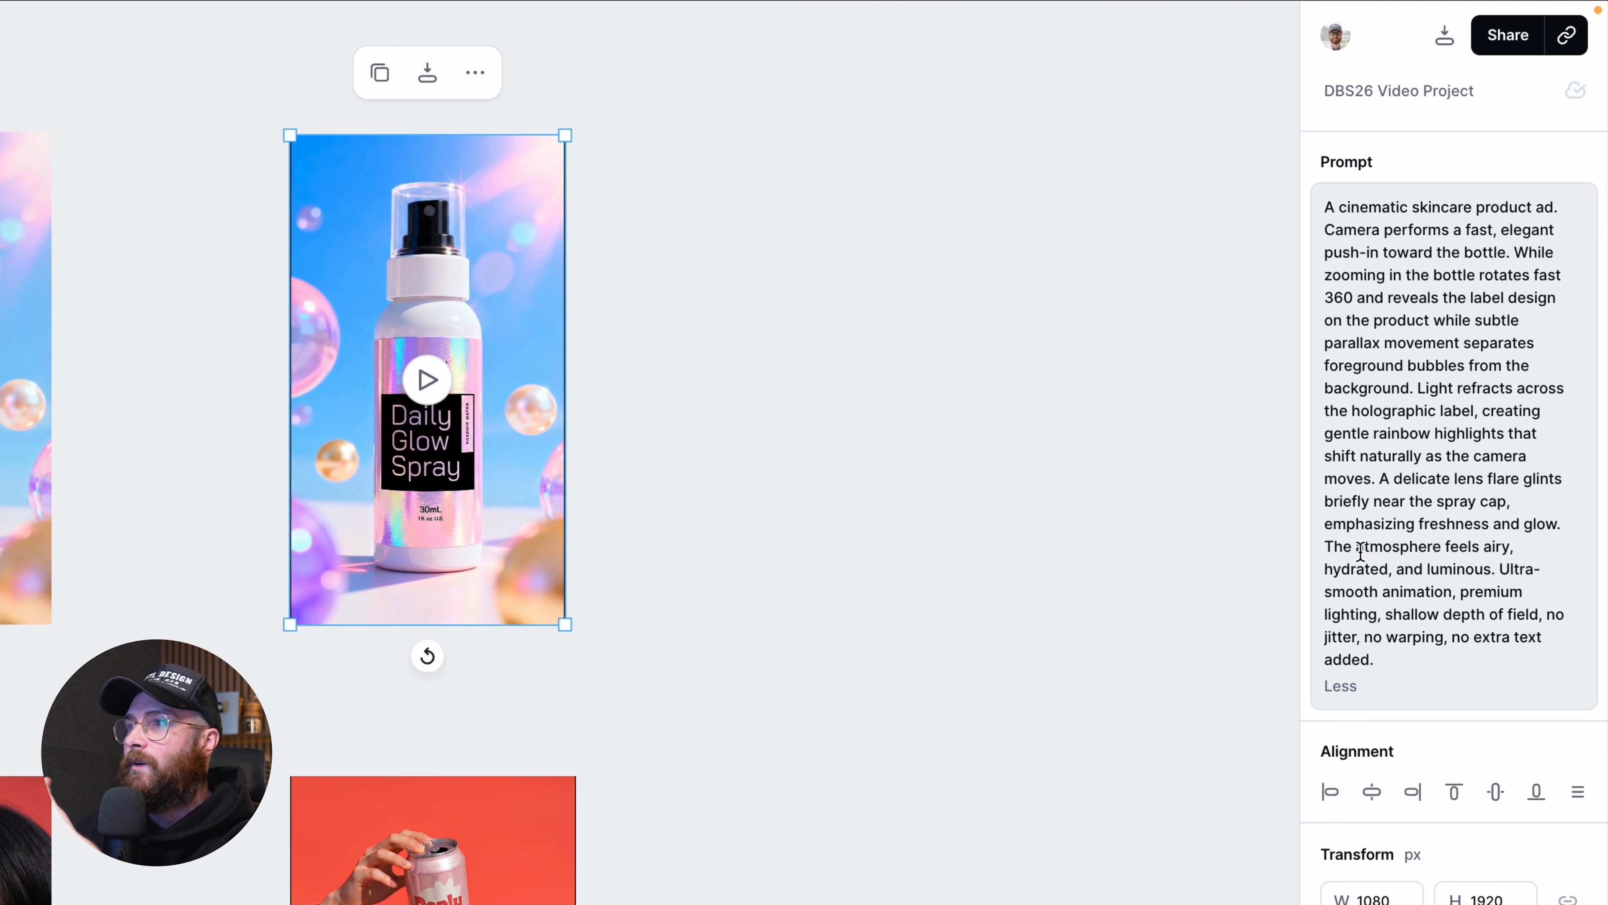
click(204, 484)
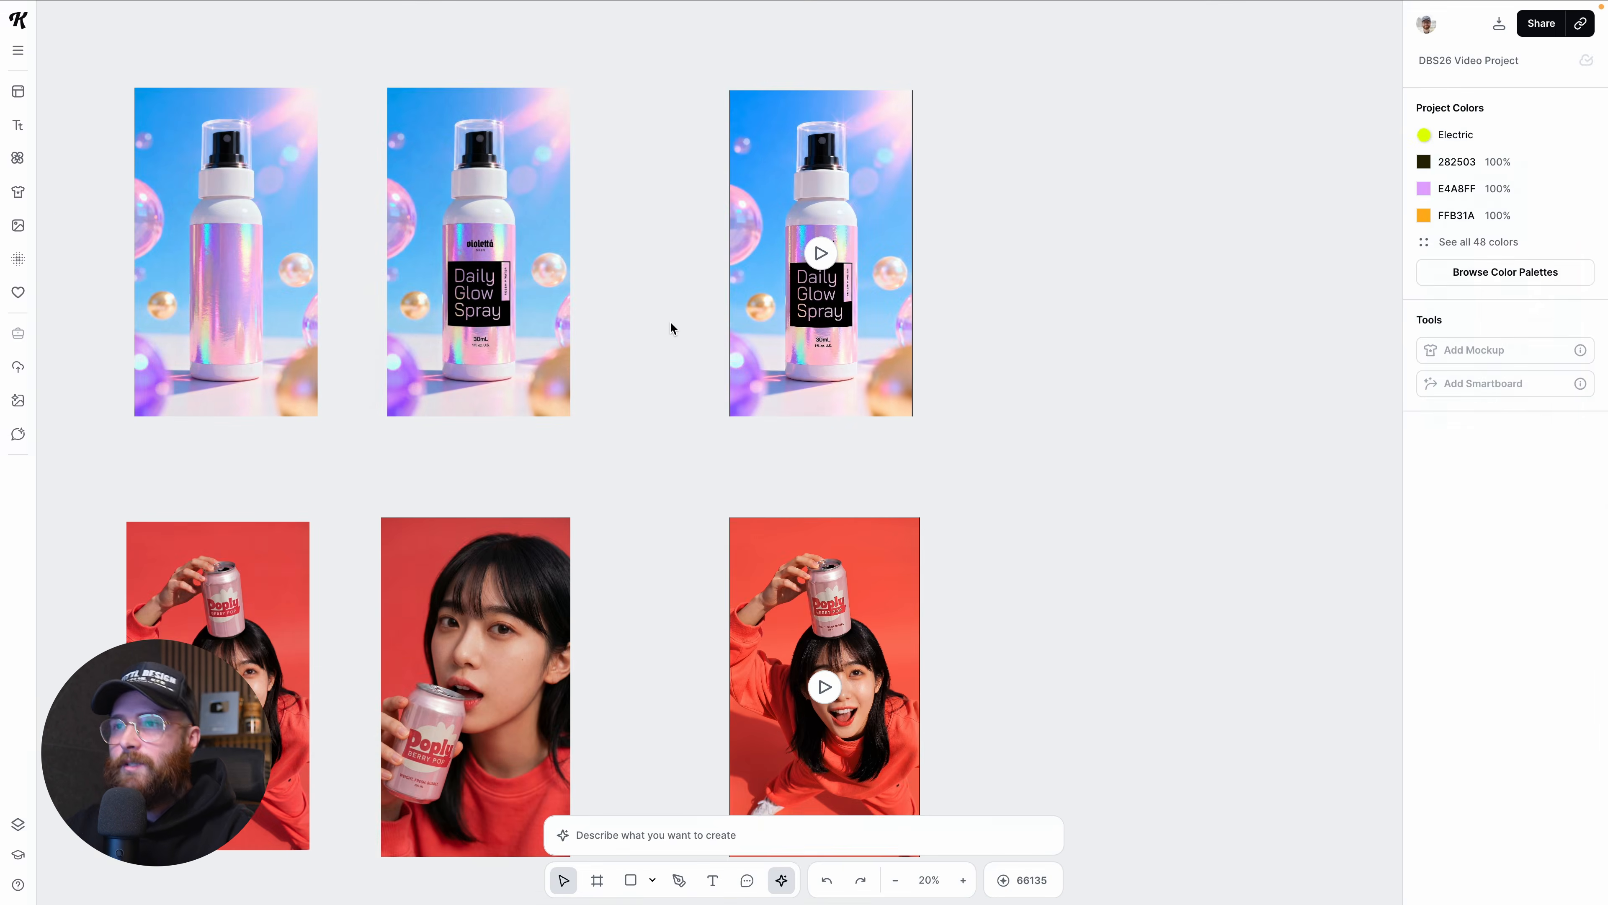
Step: Open video generation with the blank bottle image as start frame and the labelled bottle image as end frame
scroll(204, 485, left, 1)
scroll(204, 485, down, 3)
scroll(434, 307, left, 1)
scroll(377, 301, up, 2)
scroll(294, 277, left, 2)
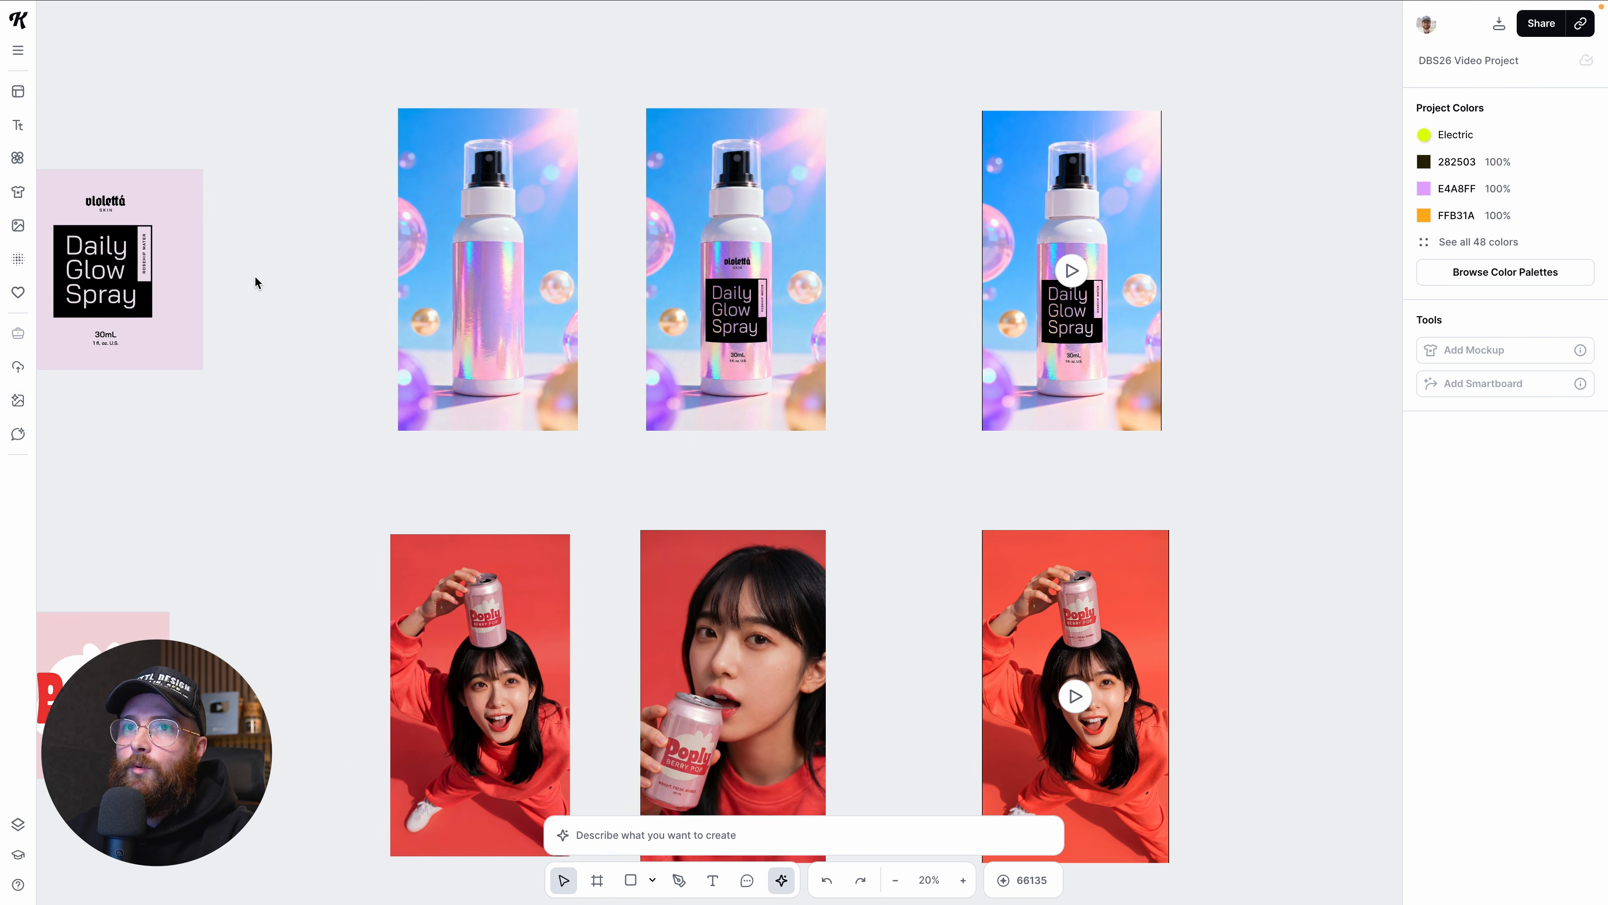
scroll(298, 345, left, 2)
click(750, 224)
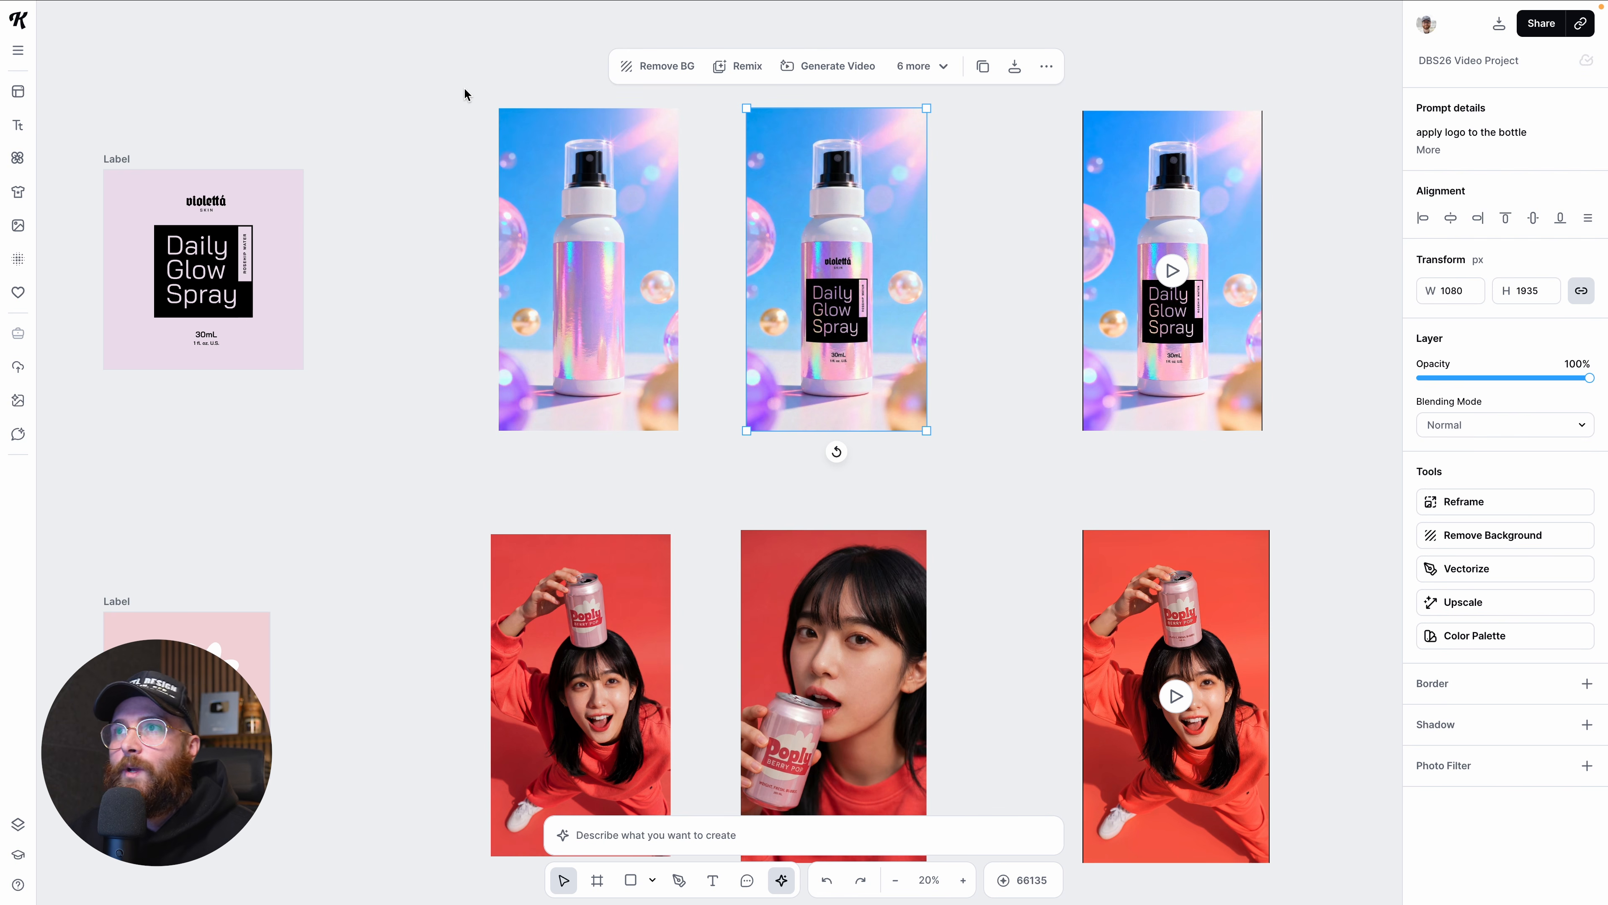
drag(464, 89, 960, 485)
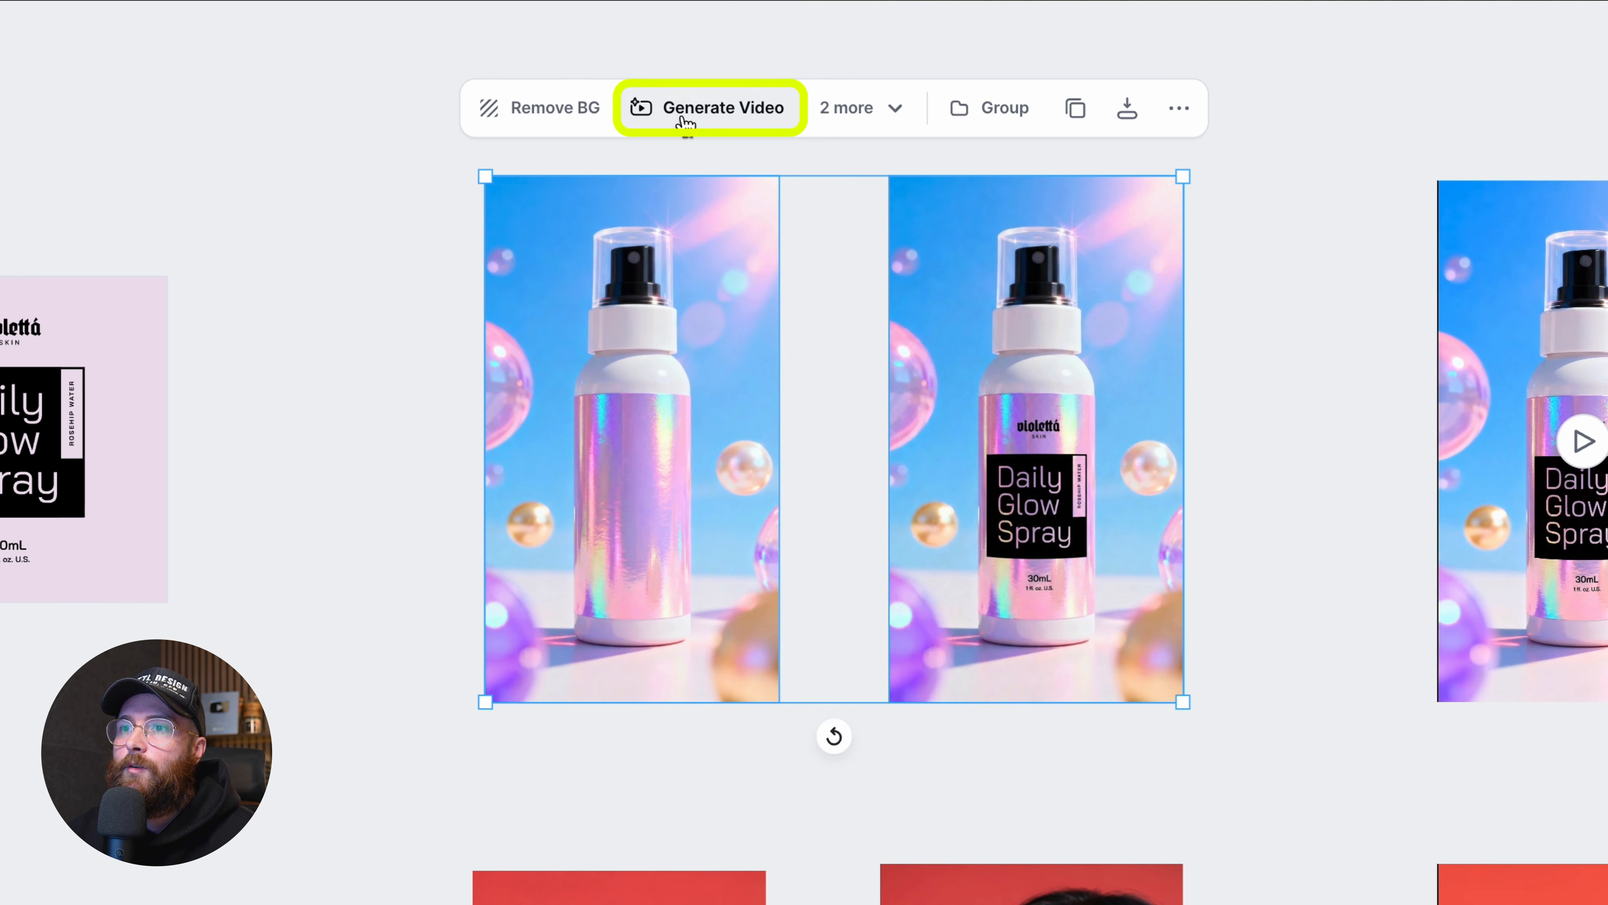
click(686, 108)
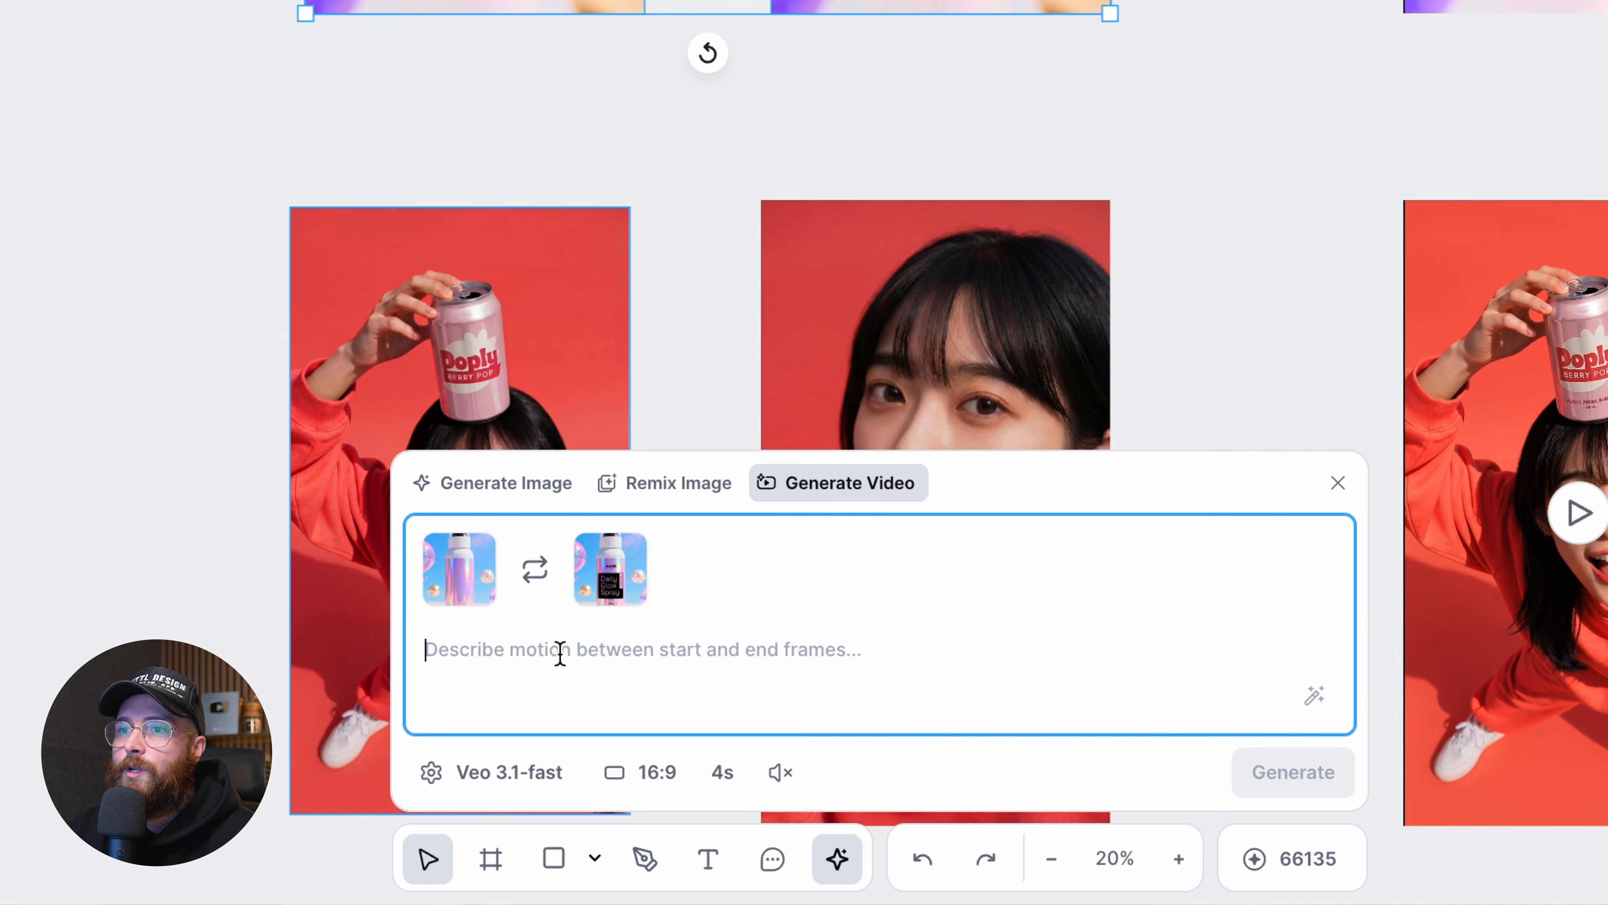
Step: Set the video's aspect ratio to 9:16 and its duration to 6s
click(510, 765)
click(522, 767)
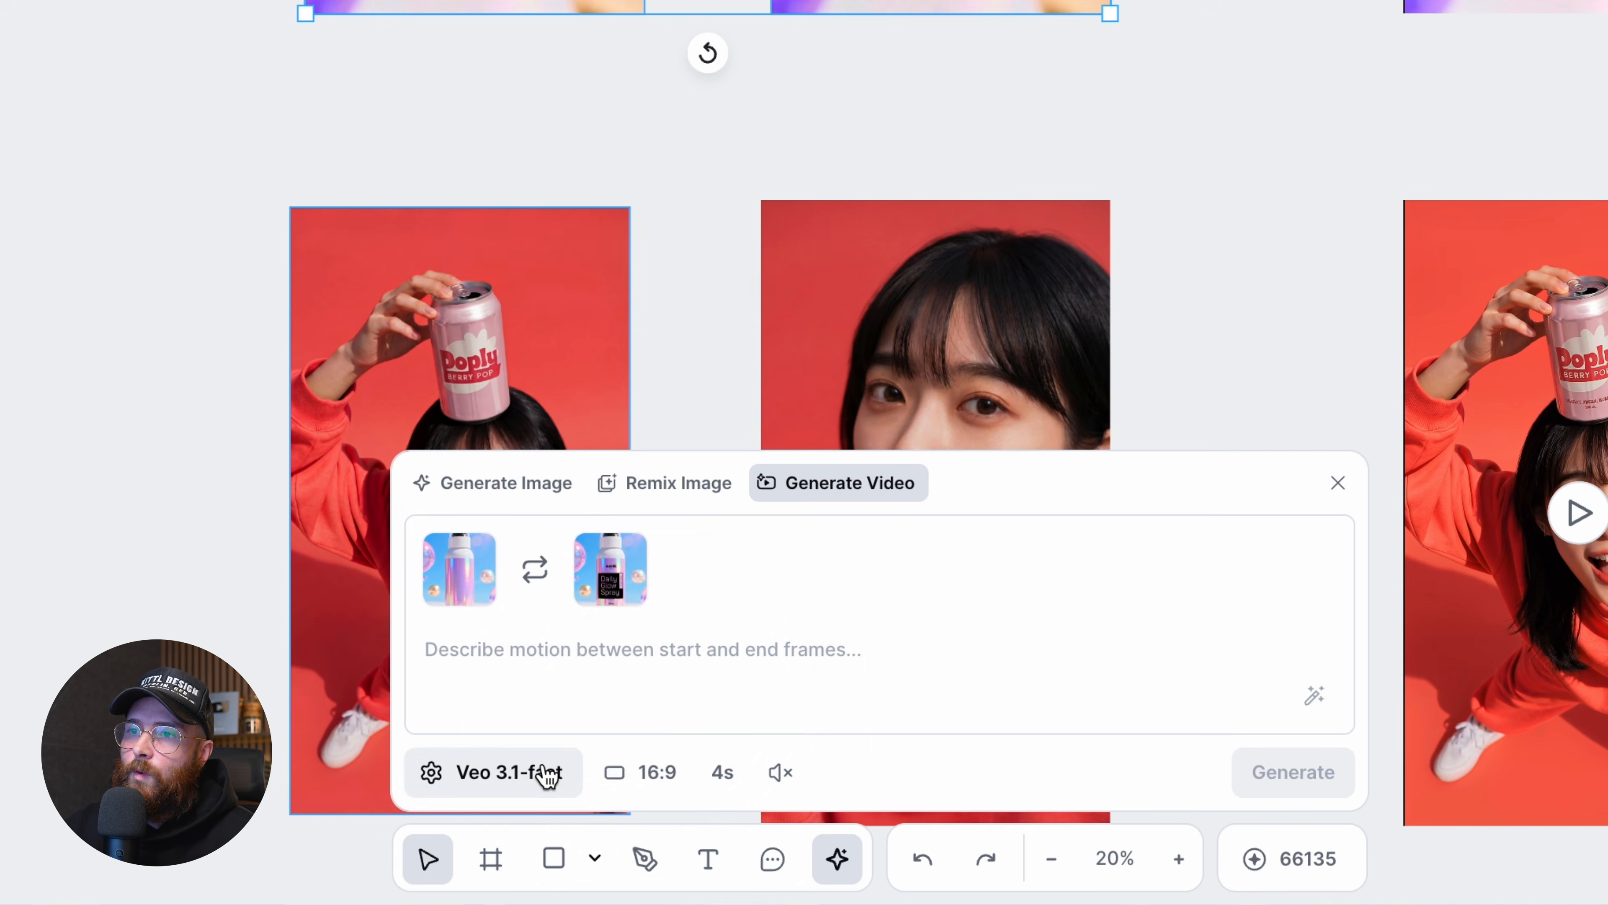
click(615, 774)
click(658, 697)
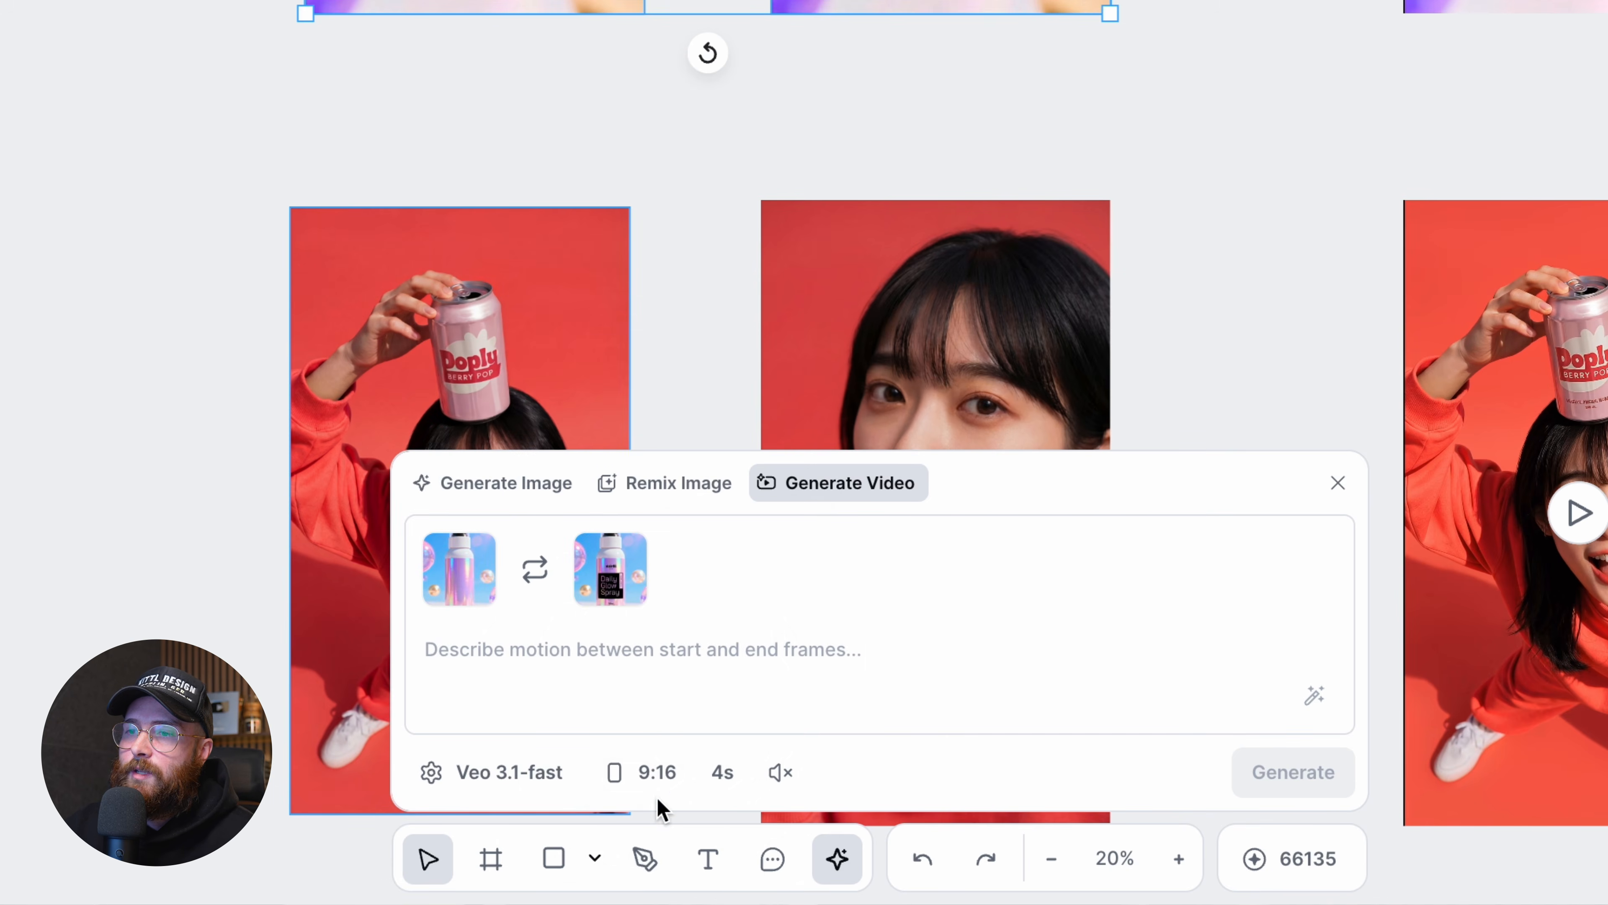
click(723, 772)
click(746, 661)
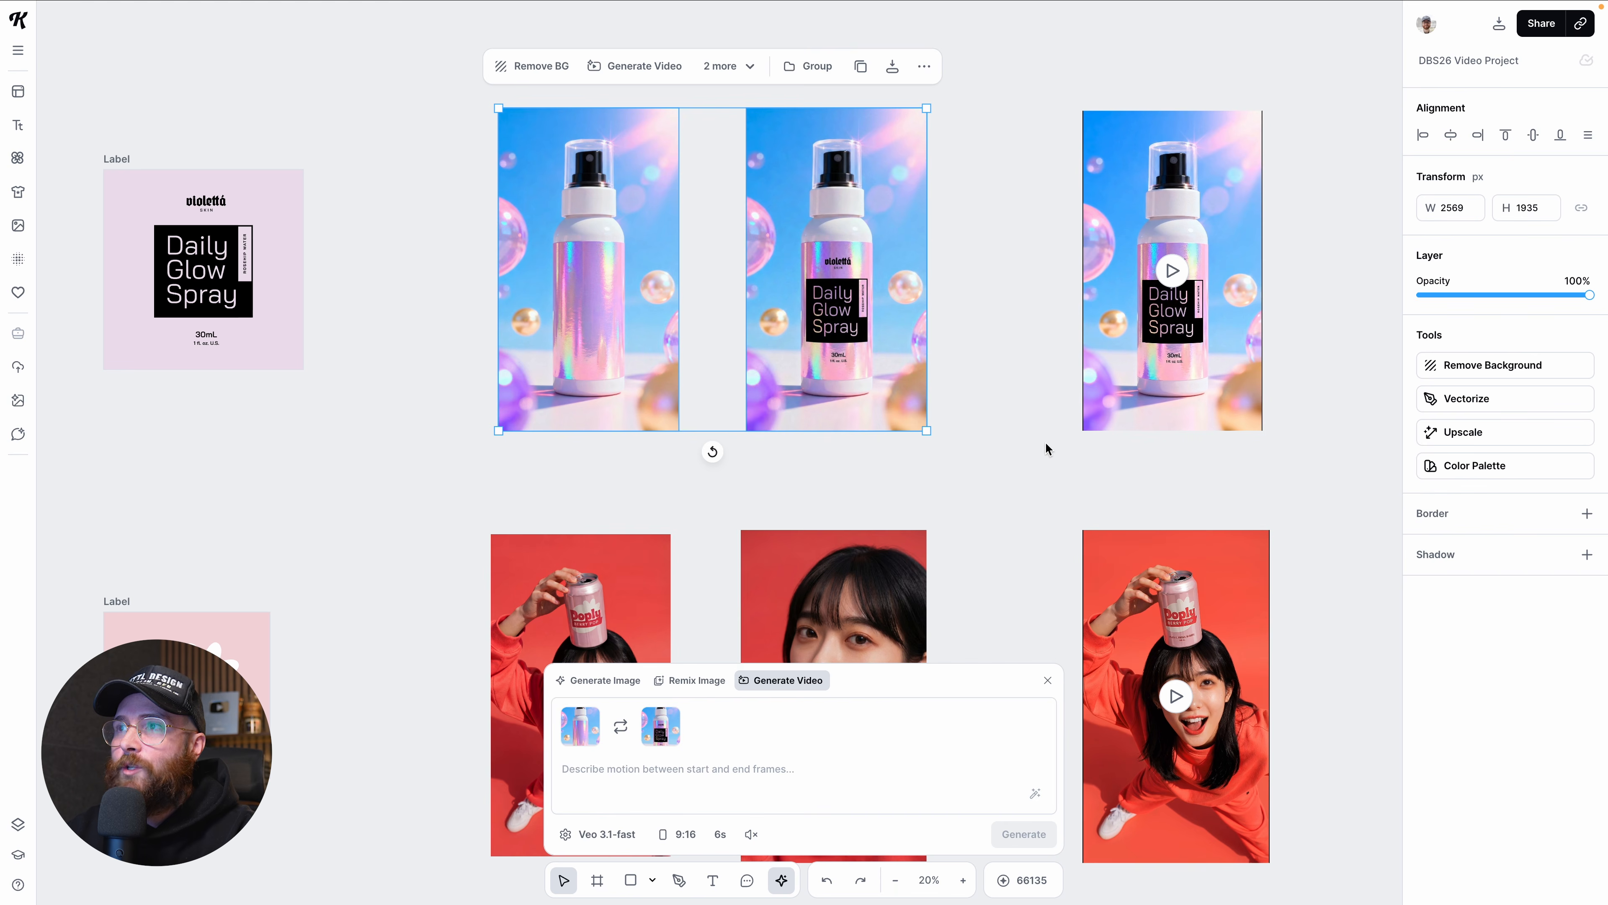
Step: Close the video generation setup, play the Doply Berry Pop can video, and deselect it
click(1046, 449)
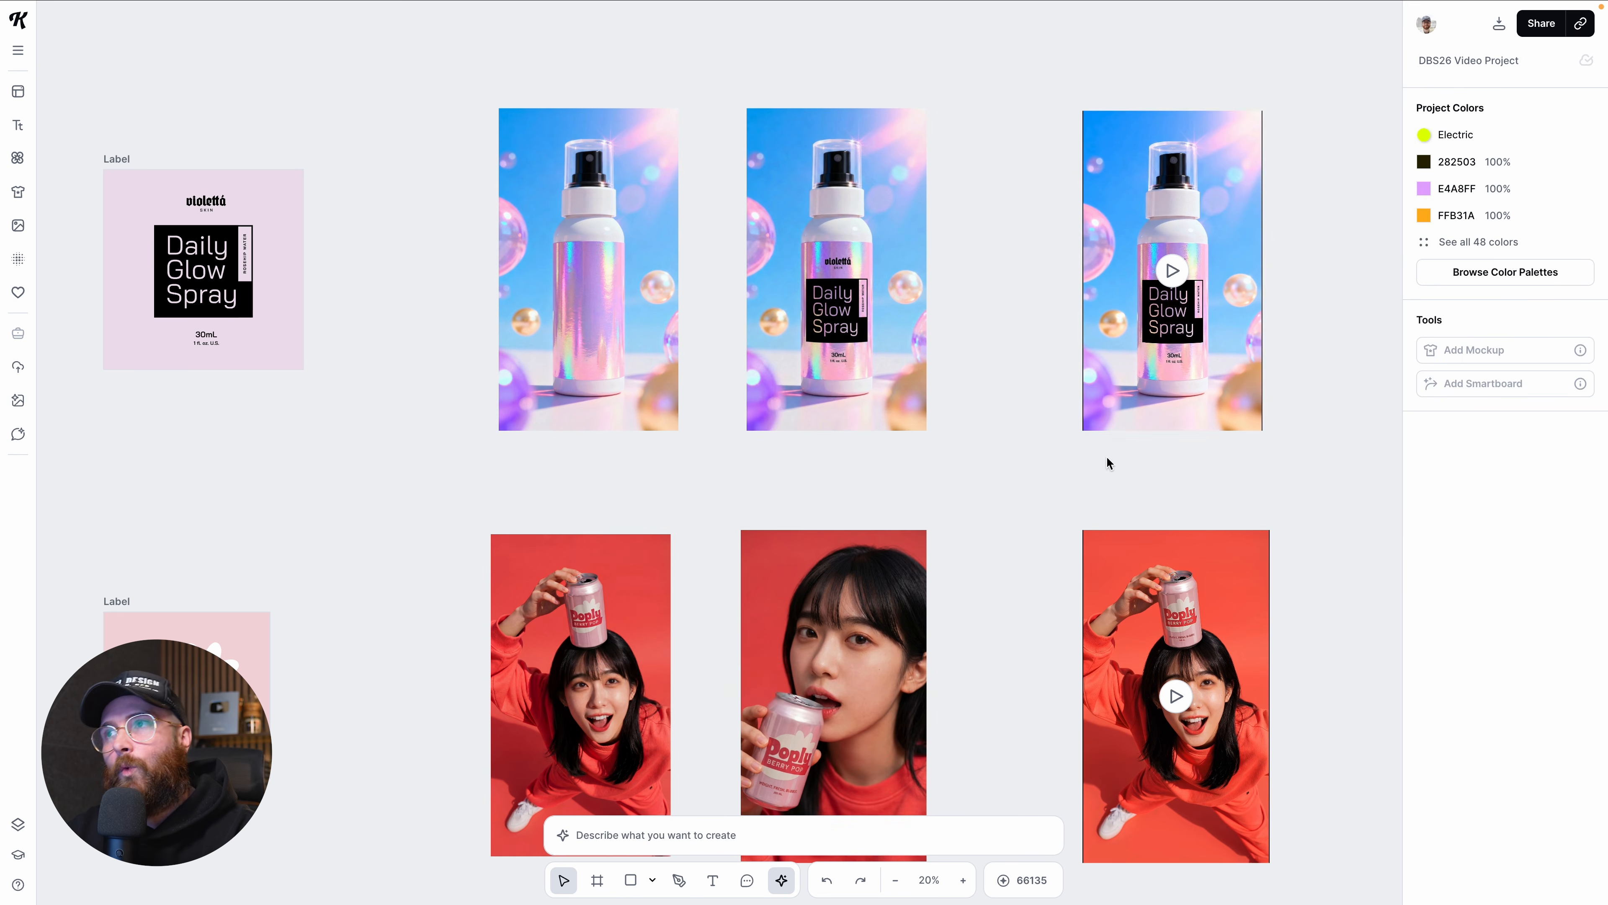
scroll(1105, 437, down, 5)
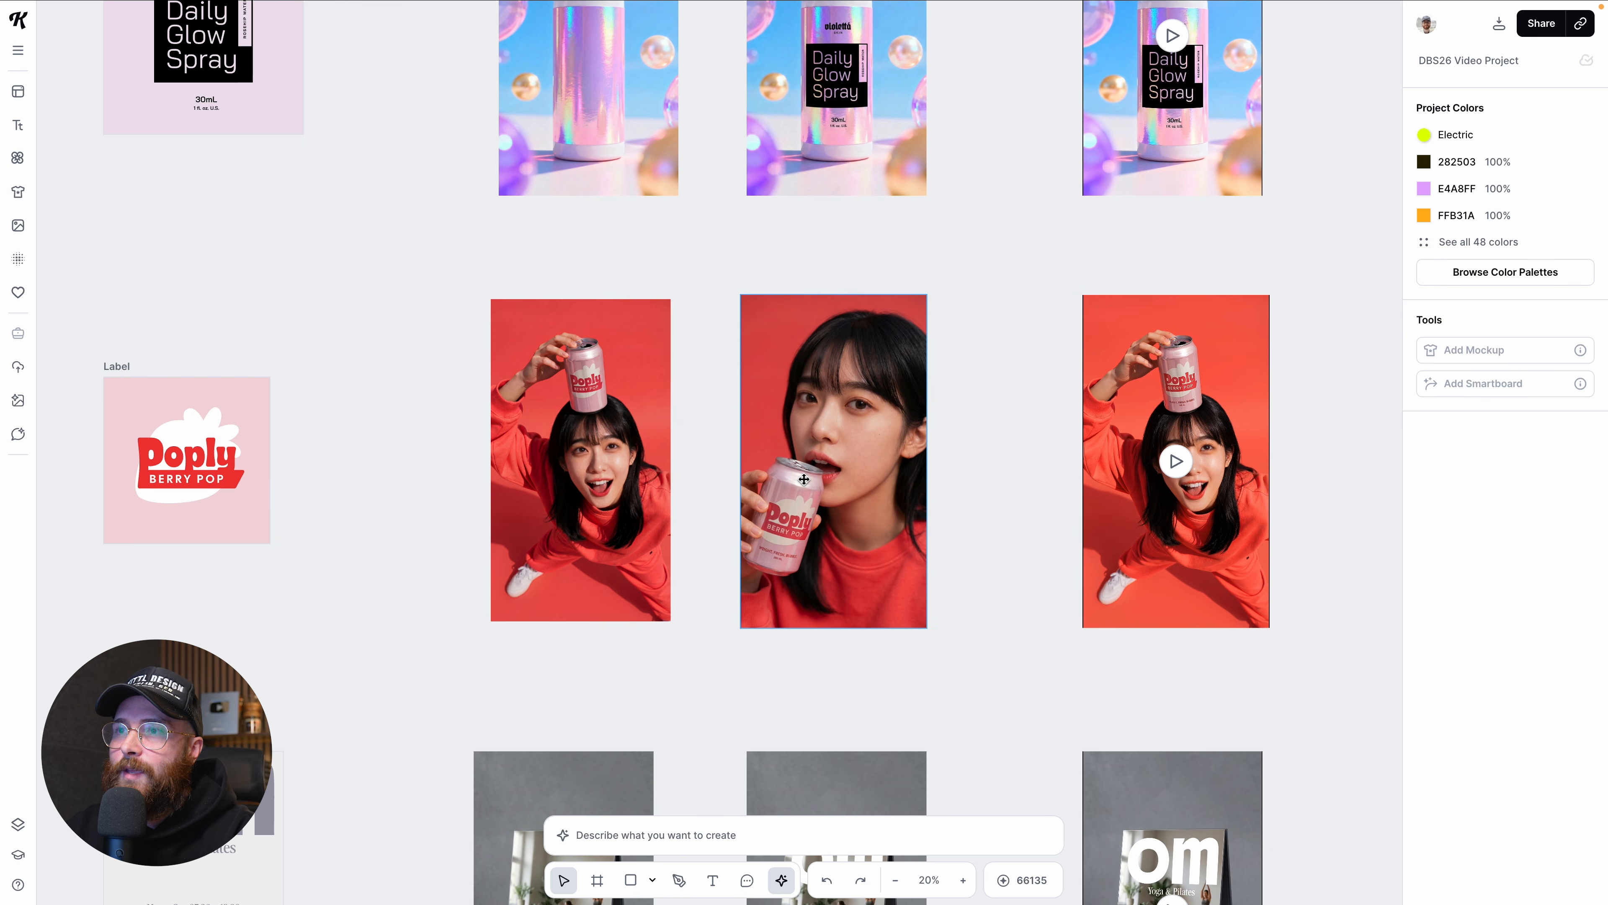
scroll(957, 490, right, 1)
click(1146, 466)
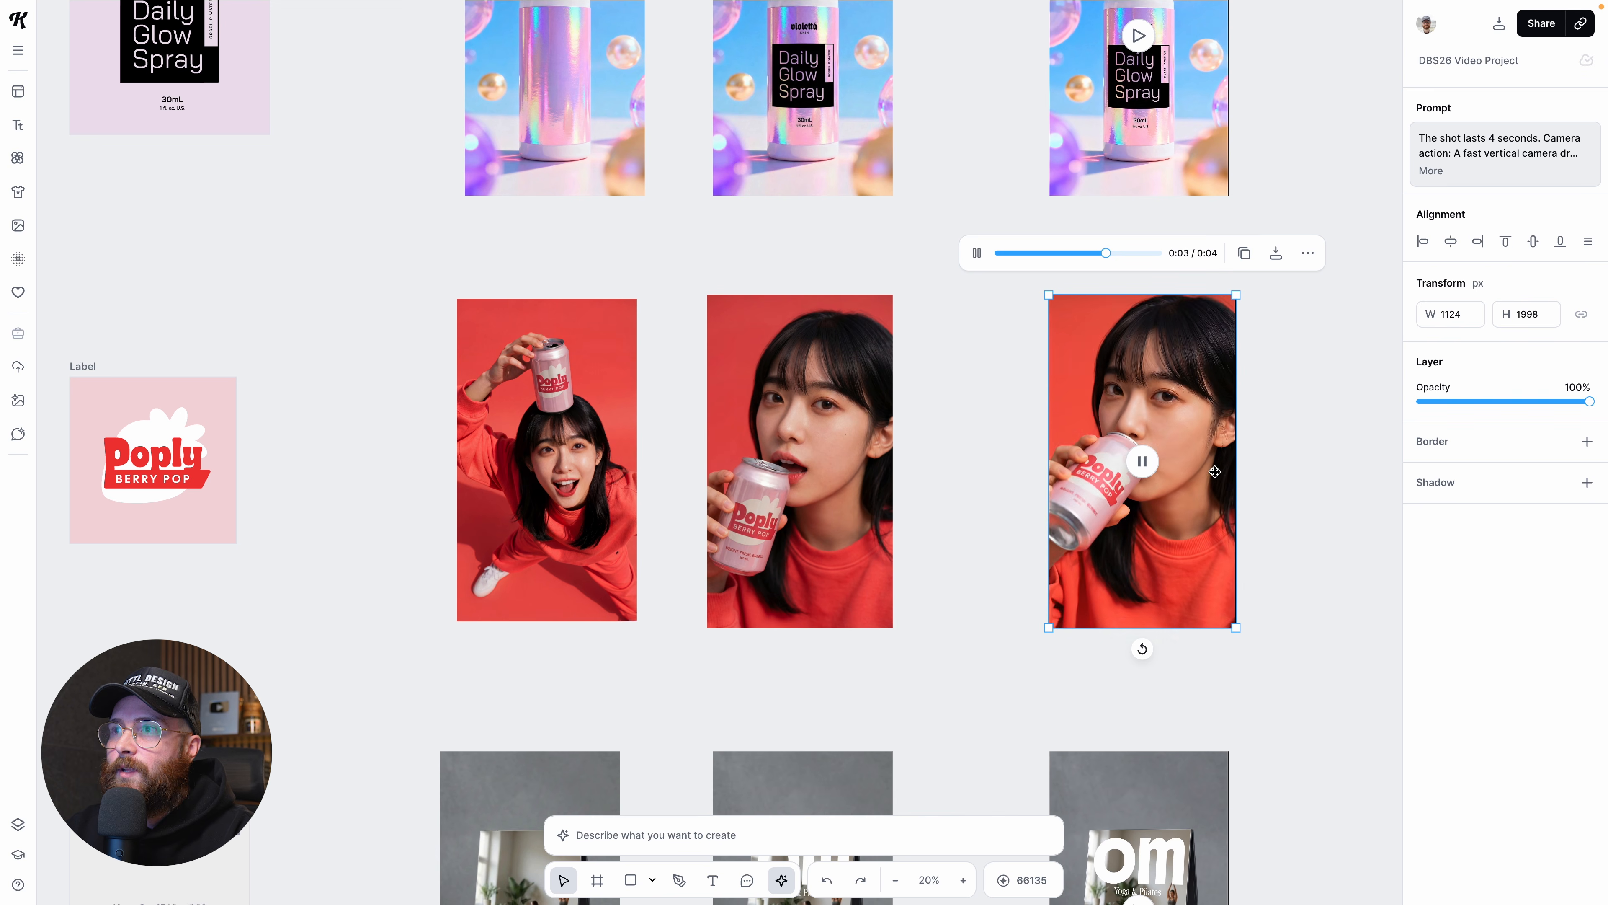
click(985, 549)
scroll(985, 548, down, 5)
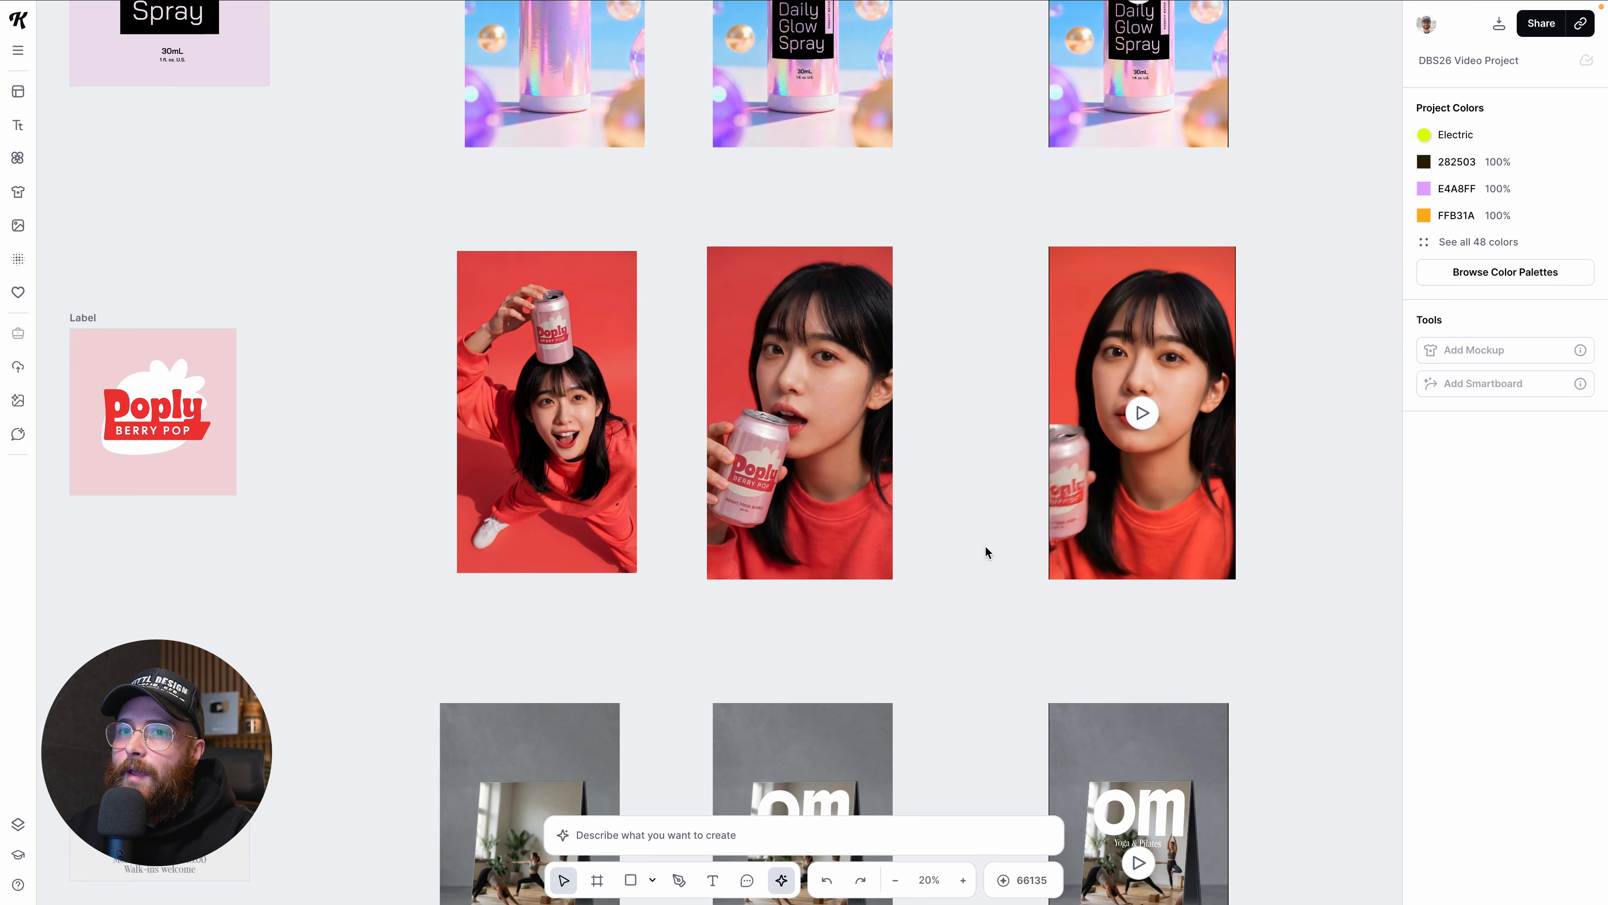
Step: Play the om Yoga & Pilates mirror sign video and deselect it
scroll(985, 551, down, 2)
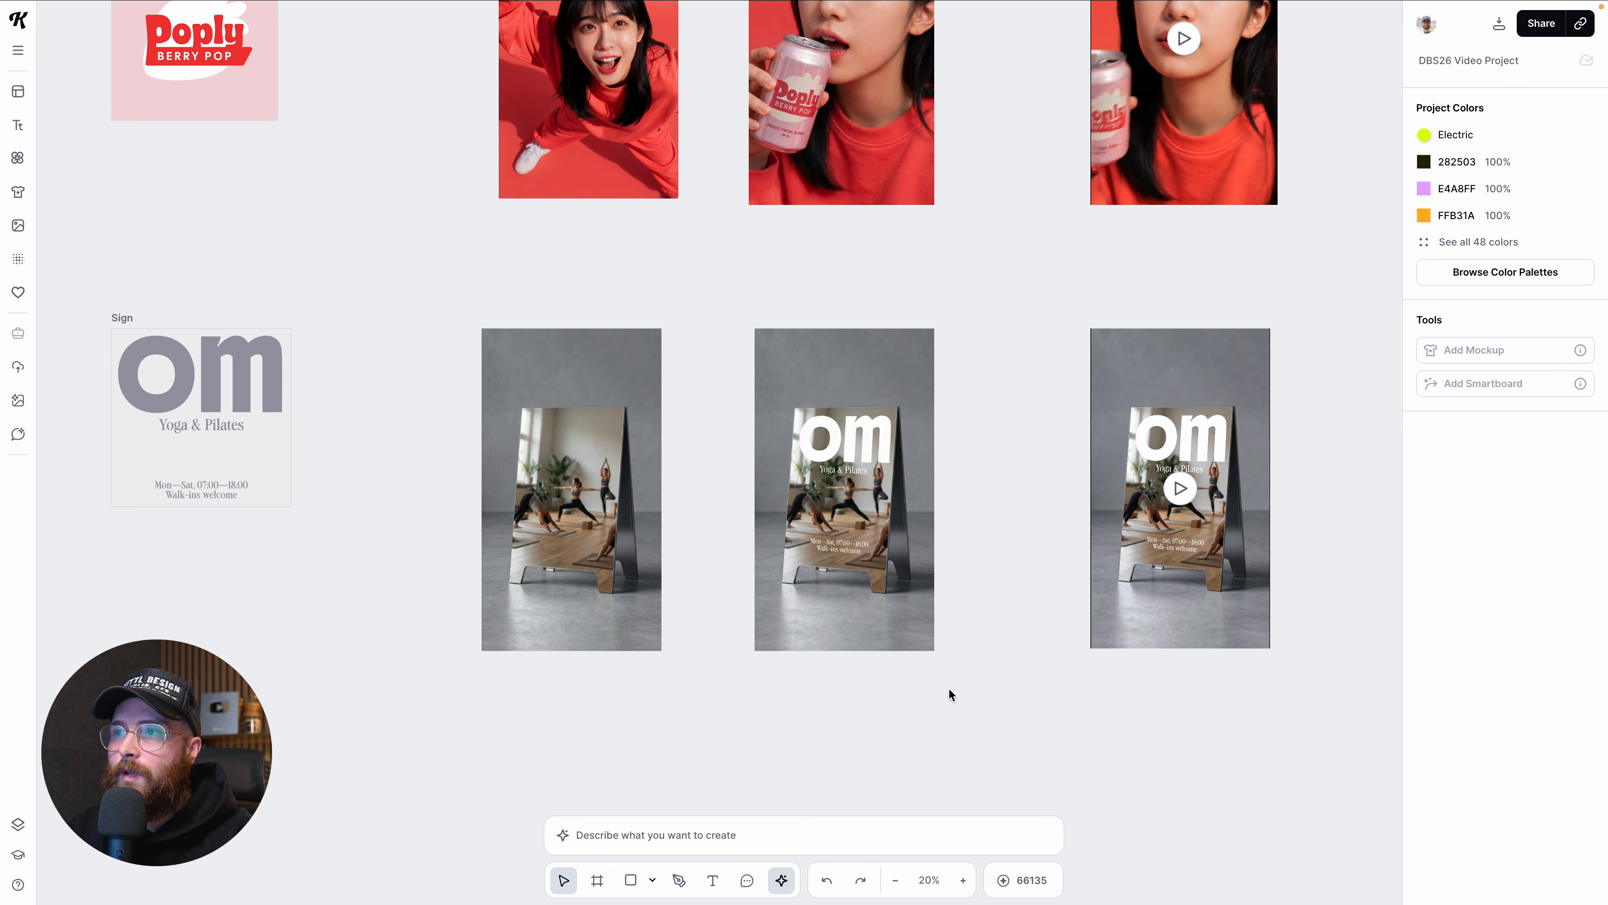
scroll(1174, 503, up, 3)
click(1177, 488)
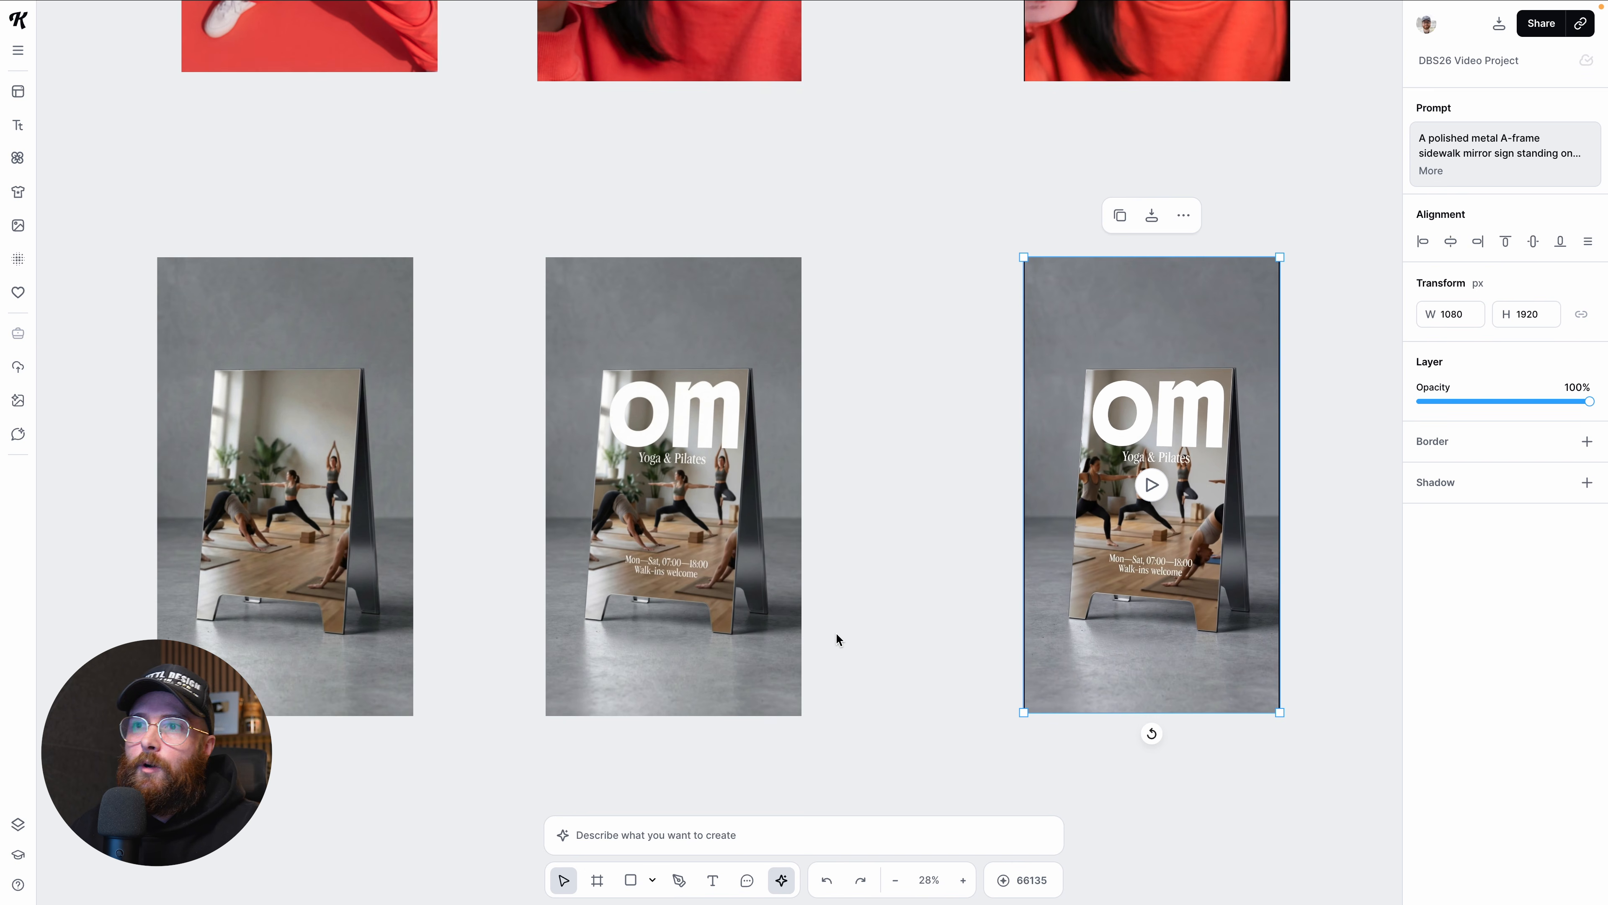
click(1152, 492)
click(979, 555)
scroll(979, 554, down, 4)
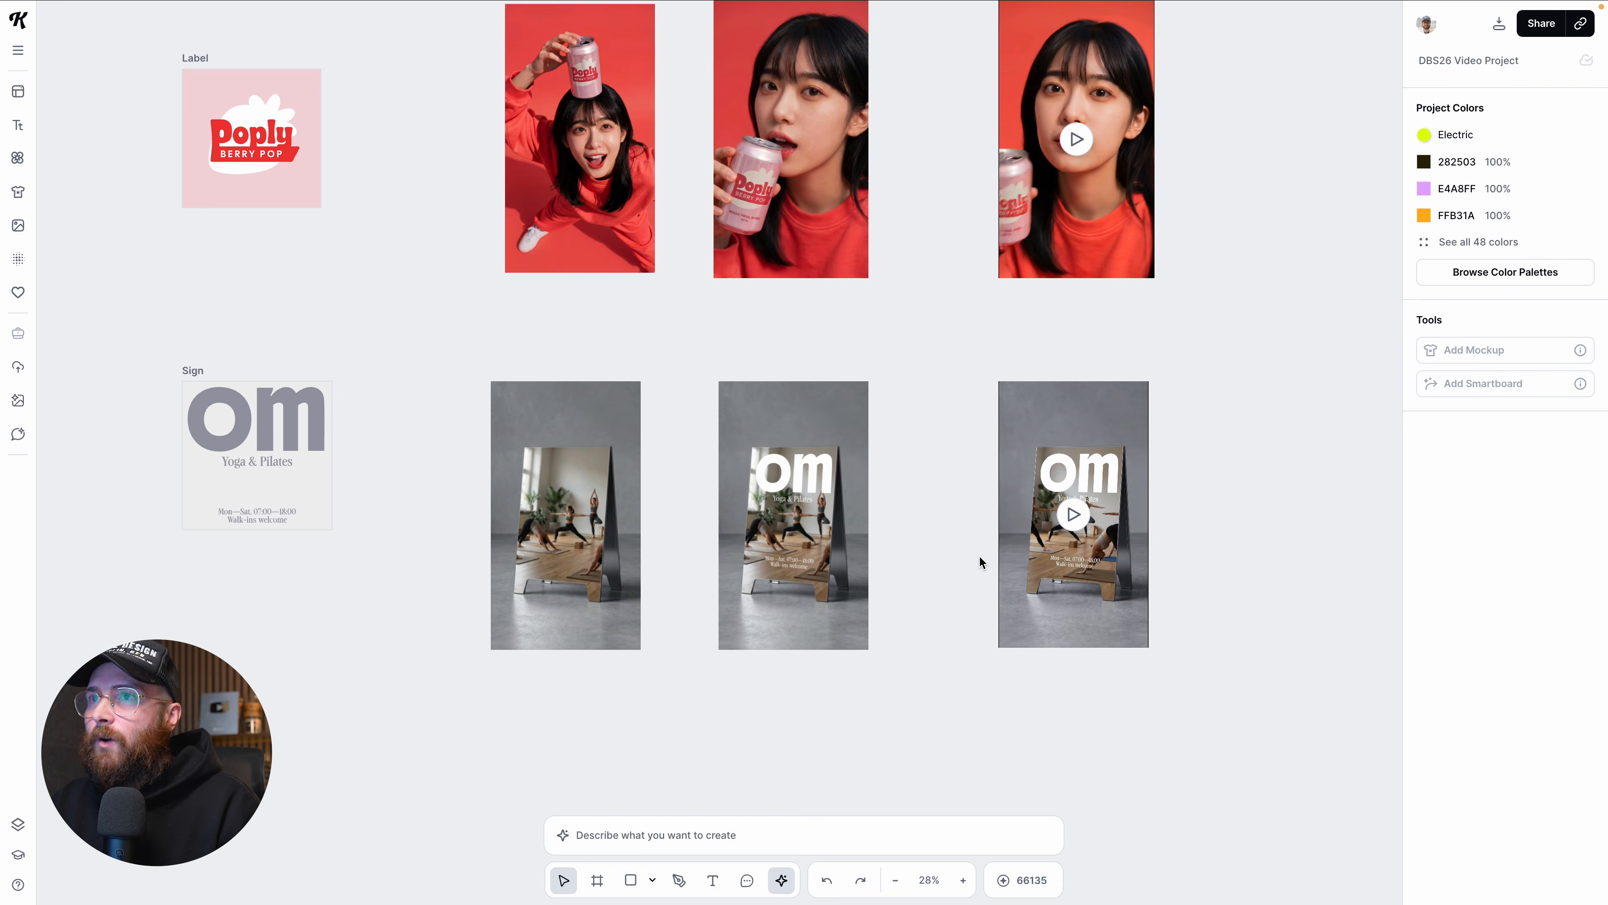
Step: Check the video generation setup with the blank sign image as start frame and the om sign image as end frame, and close it
scroll(979, 555, right, 3)
scroll(980, 557, left, 2)
scroll(980, 557, up, 3)
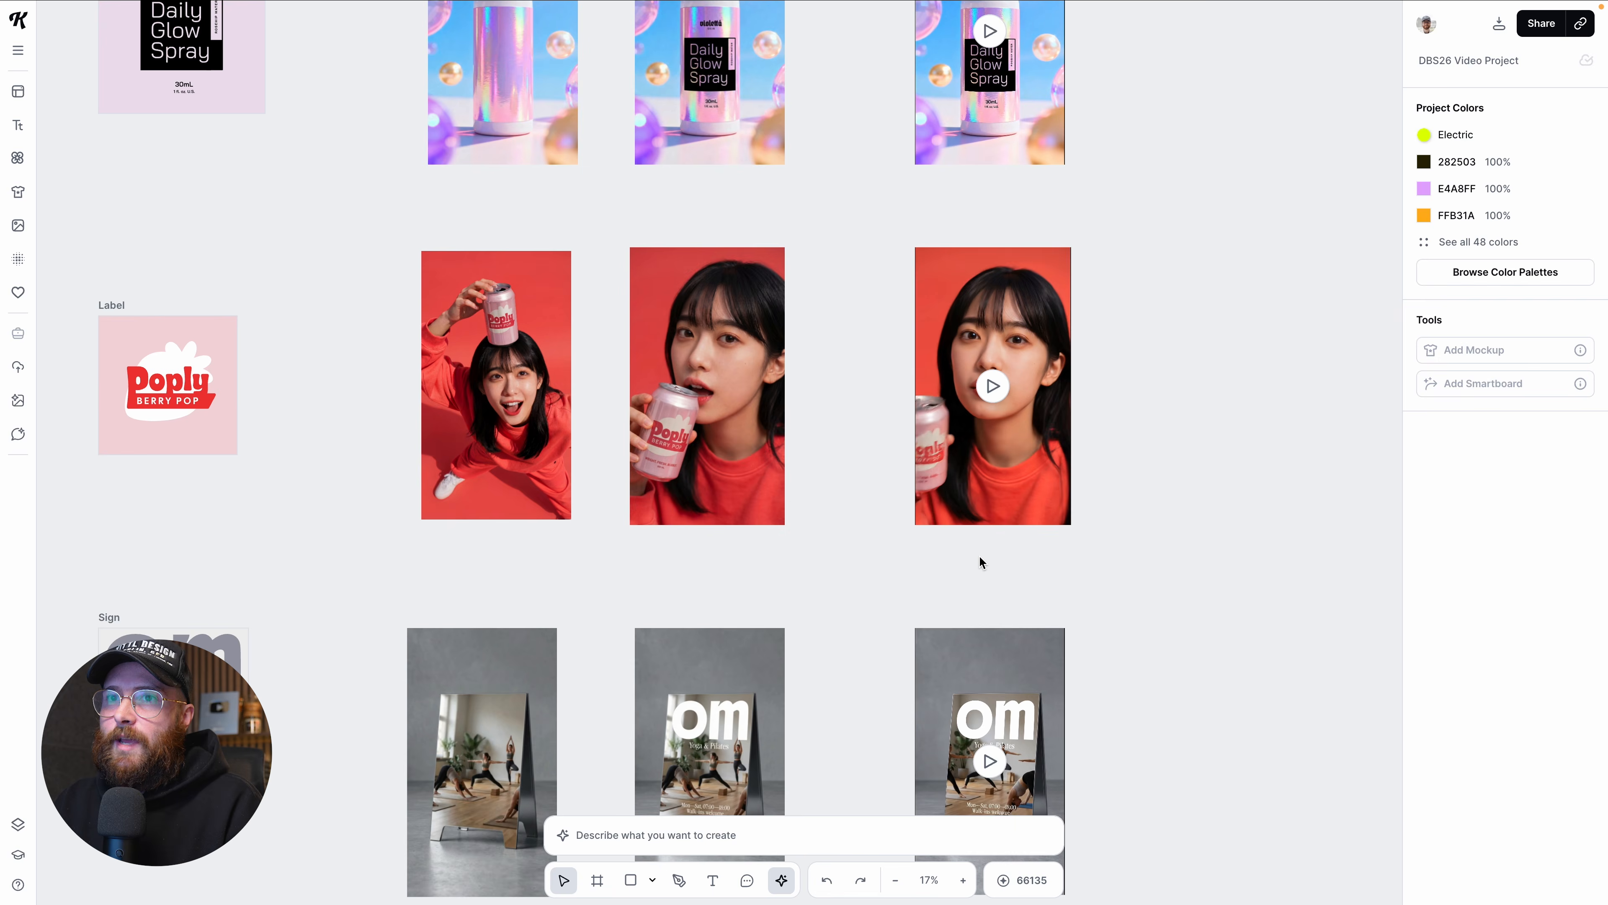
scroll(980, 557, down, 3)
scroll(644, 646, down, 3)
drag(539, 379, 823, 691)
click(624, 366)
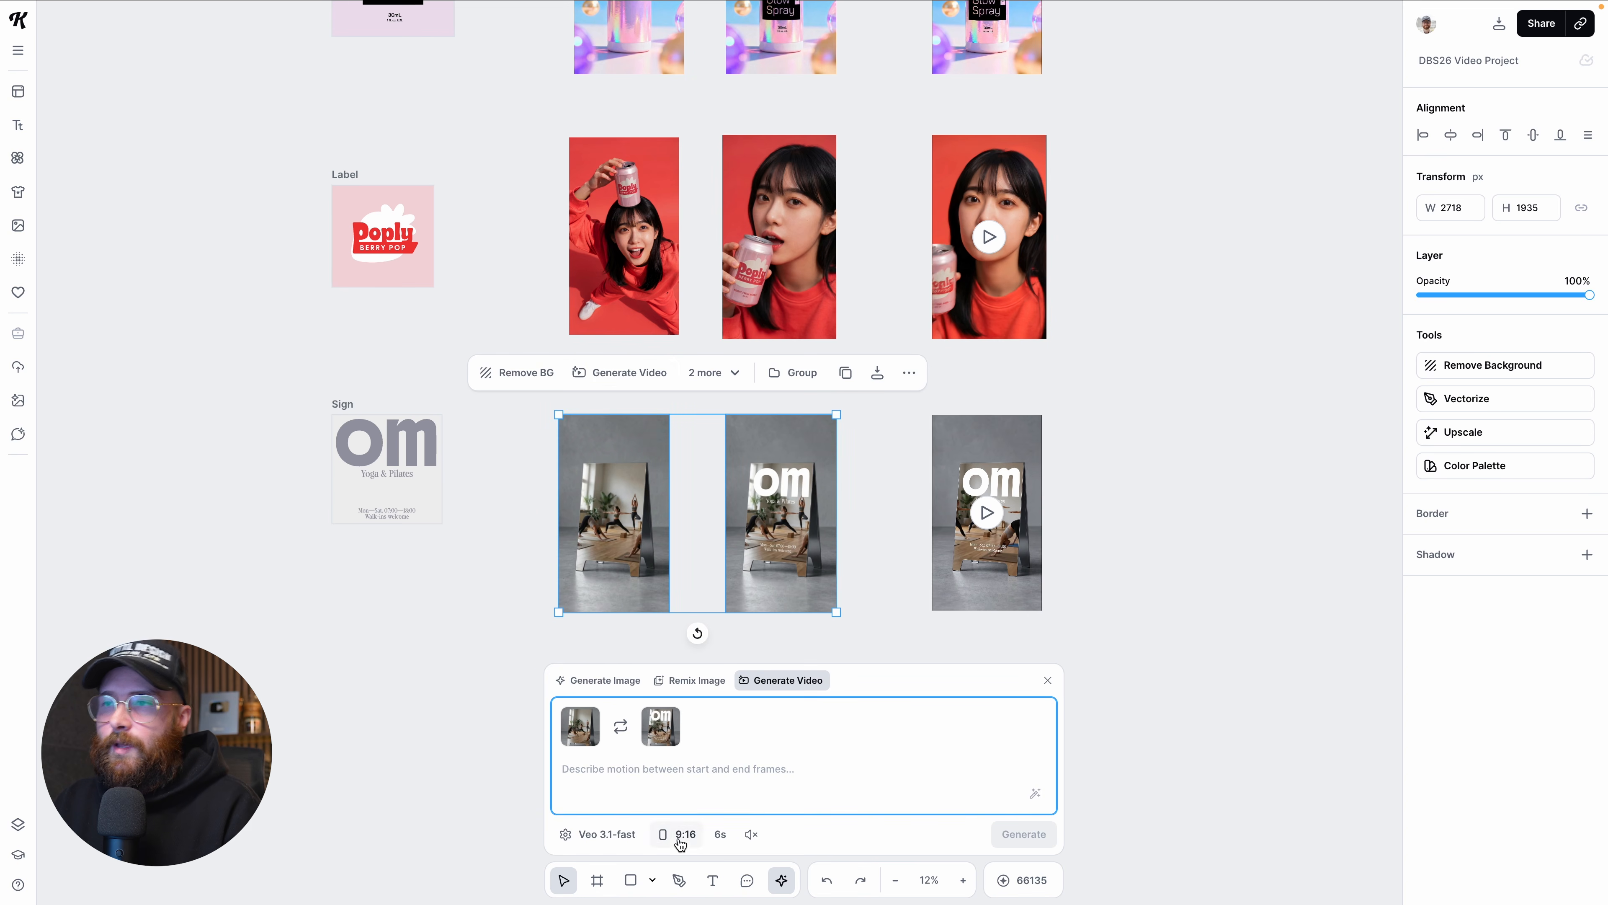
click(1047, 680)
scroll(1047, 679, down, 2)
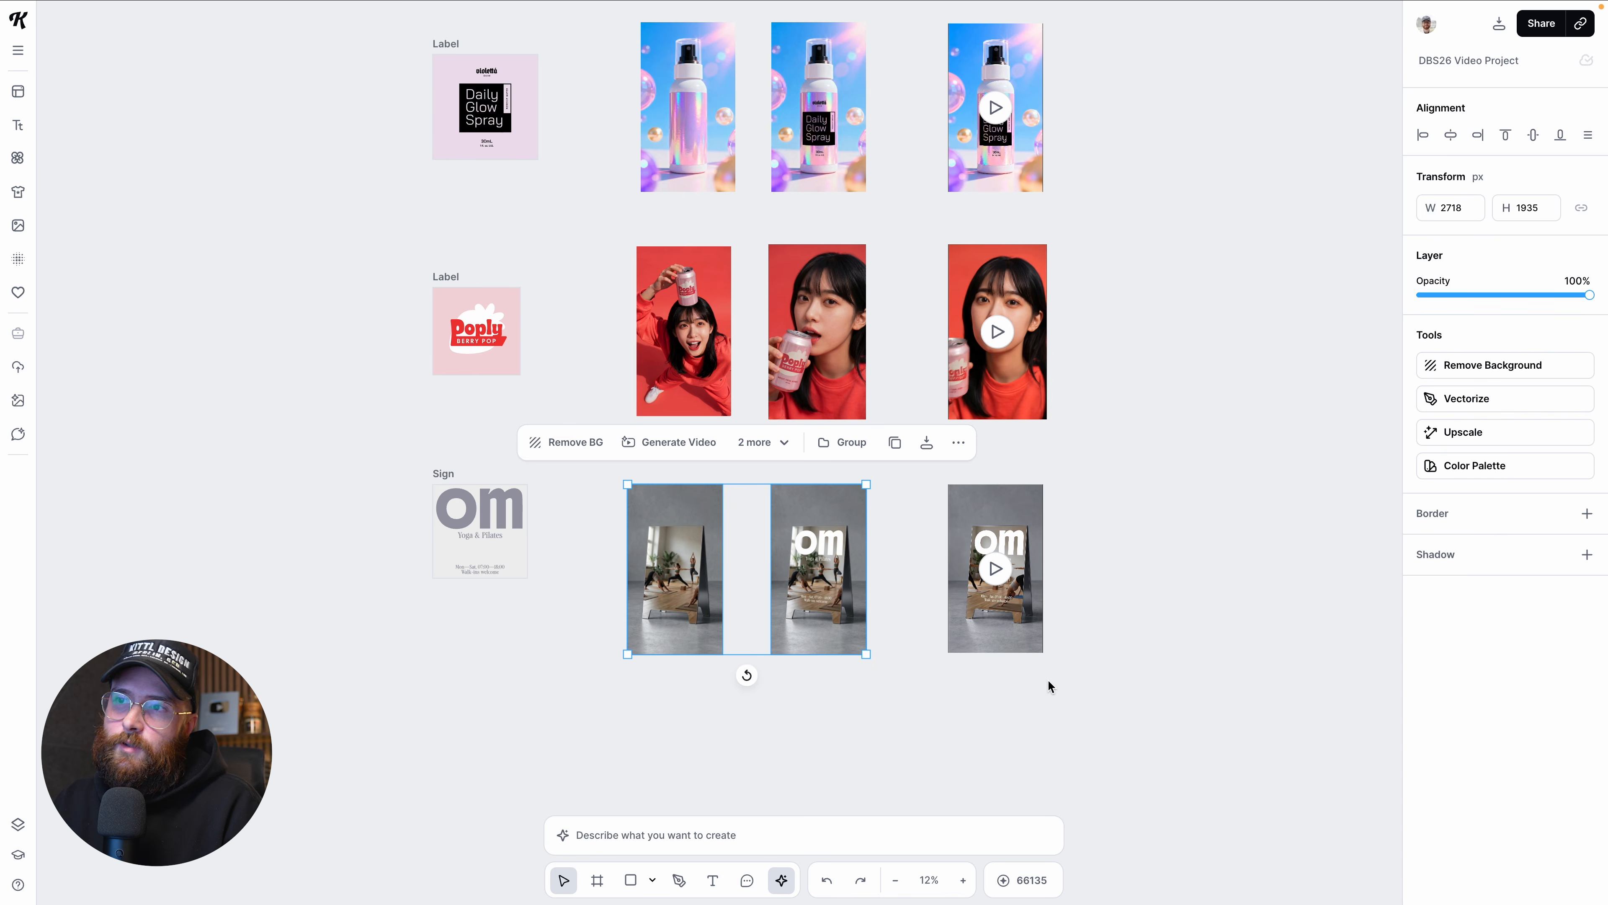
Step: Inspect the Sugar Rush 3D Dopamine Magazine artboard and select the AI Video board connected to it
scroll(1048, 680, right, 10)
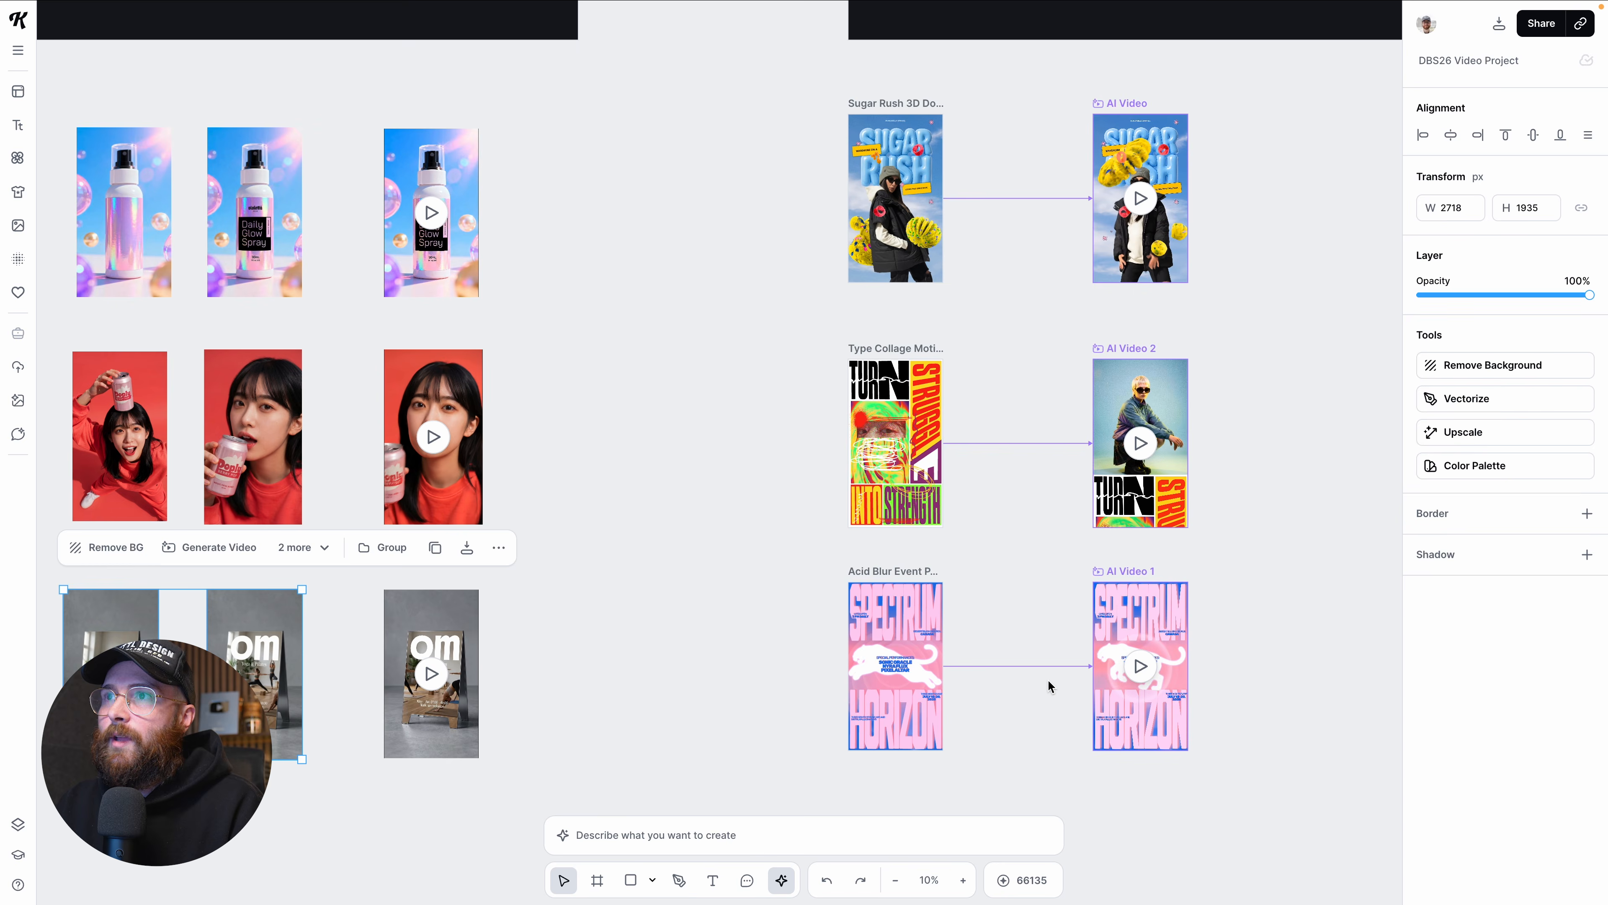
scroll(732, 292, up, 6)
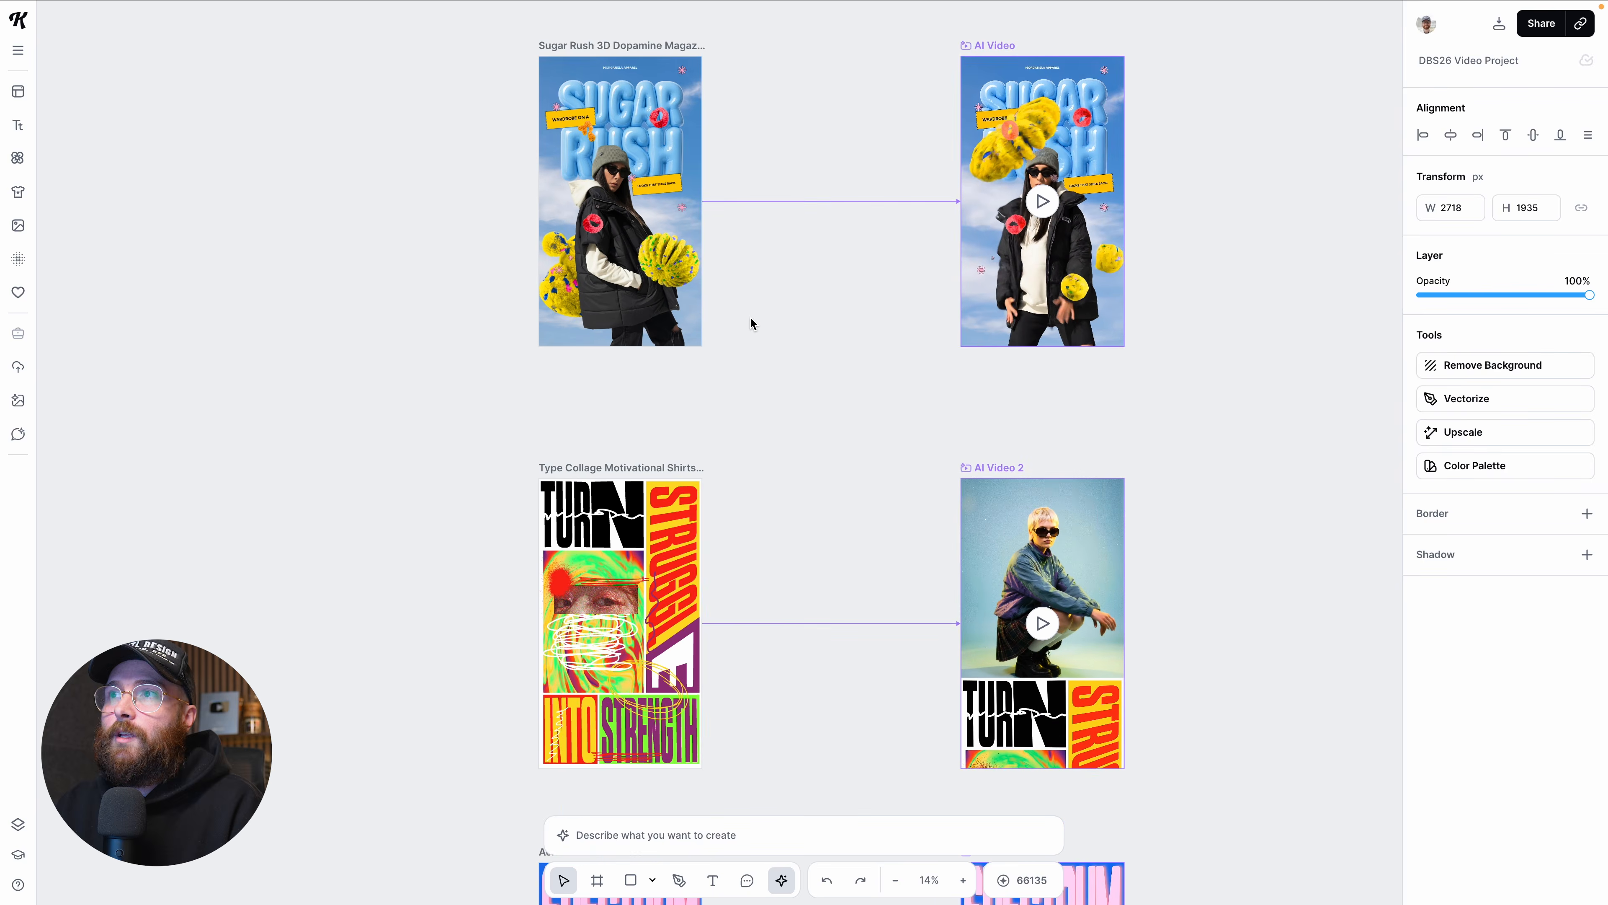
scroll(752, 324, up, 2)
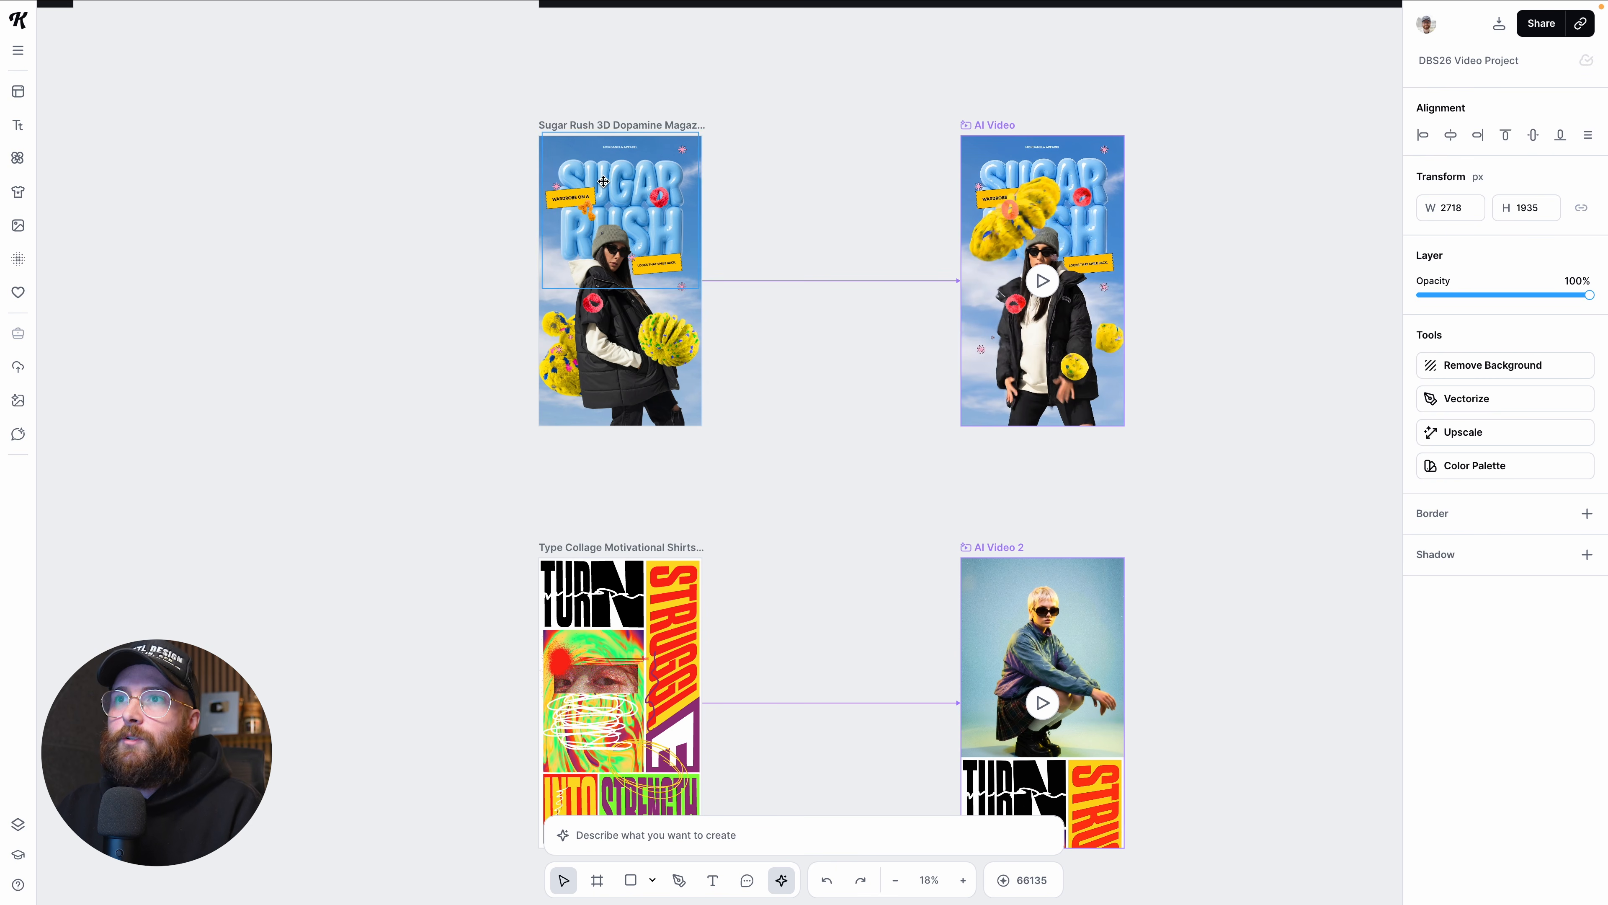
scroll(603, 184, up, 3)
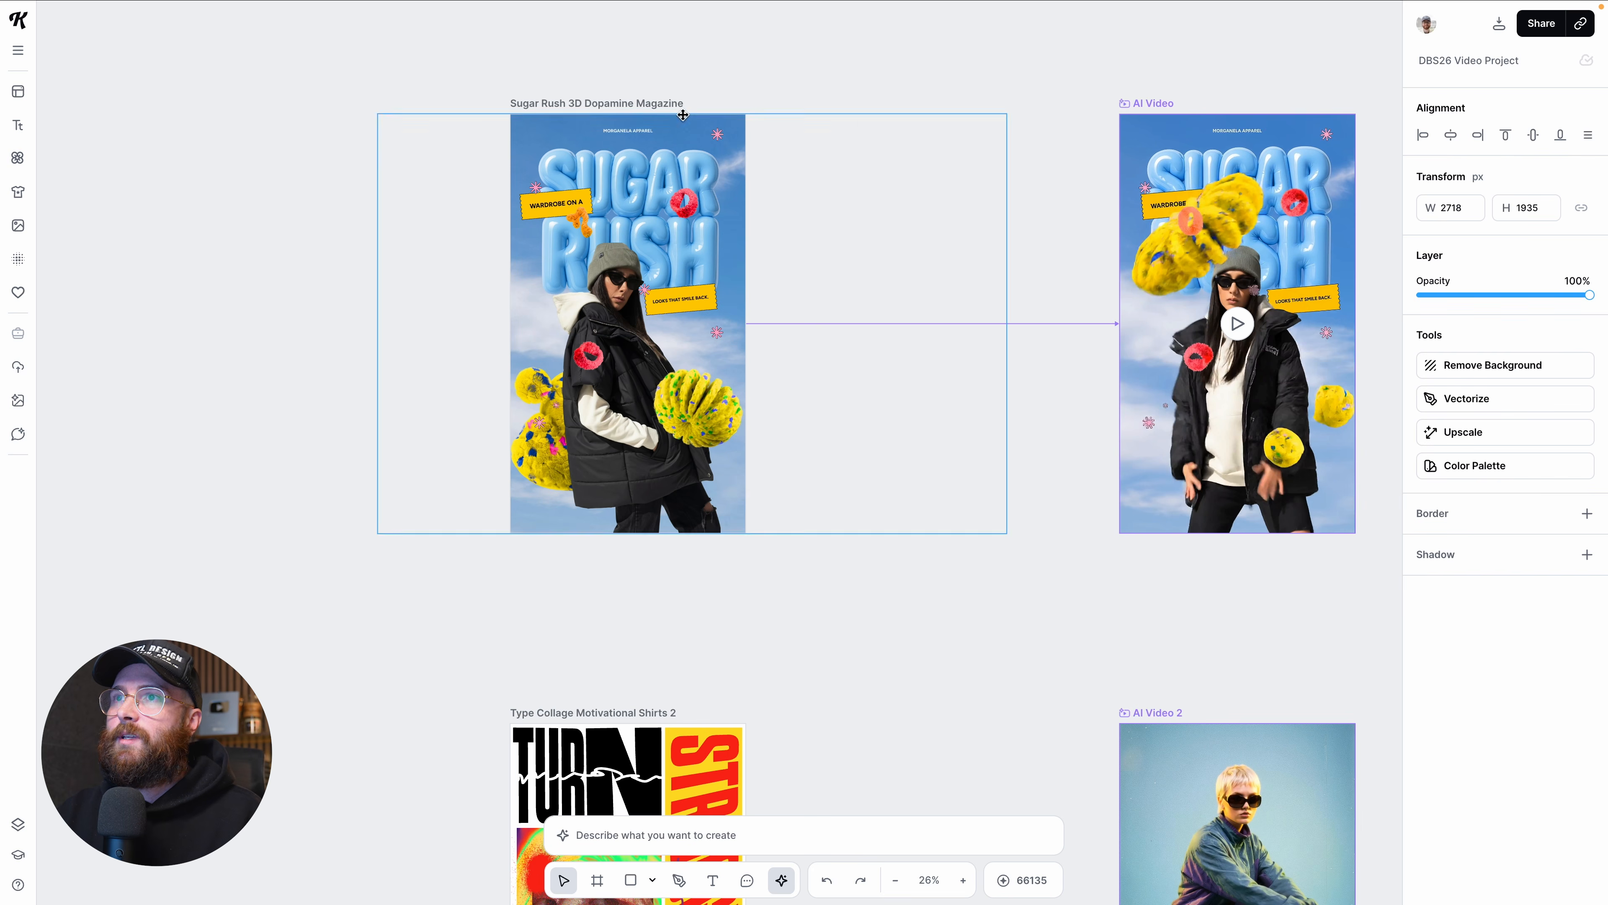
click(656, 92)
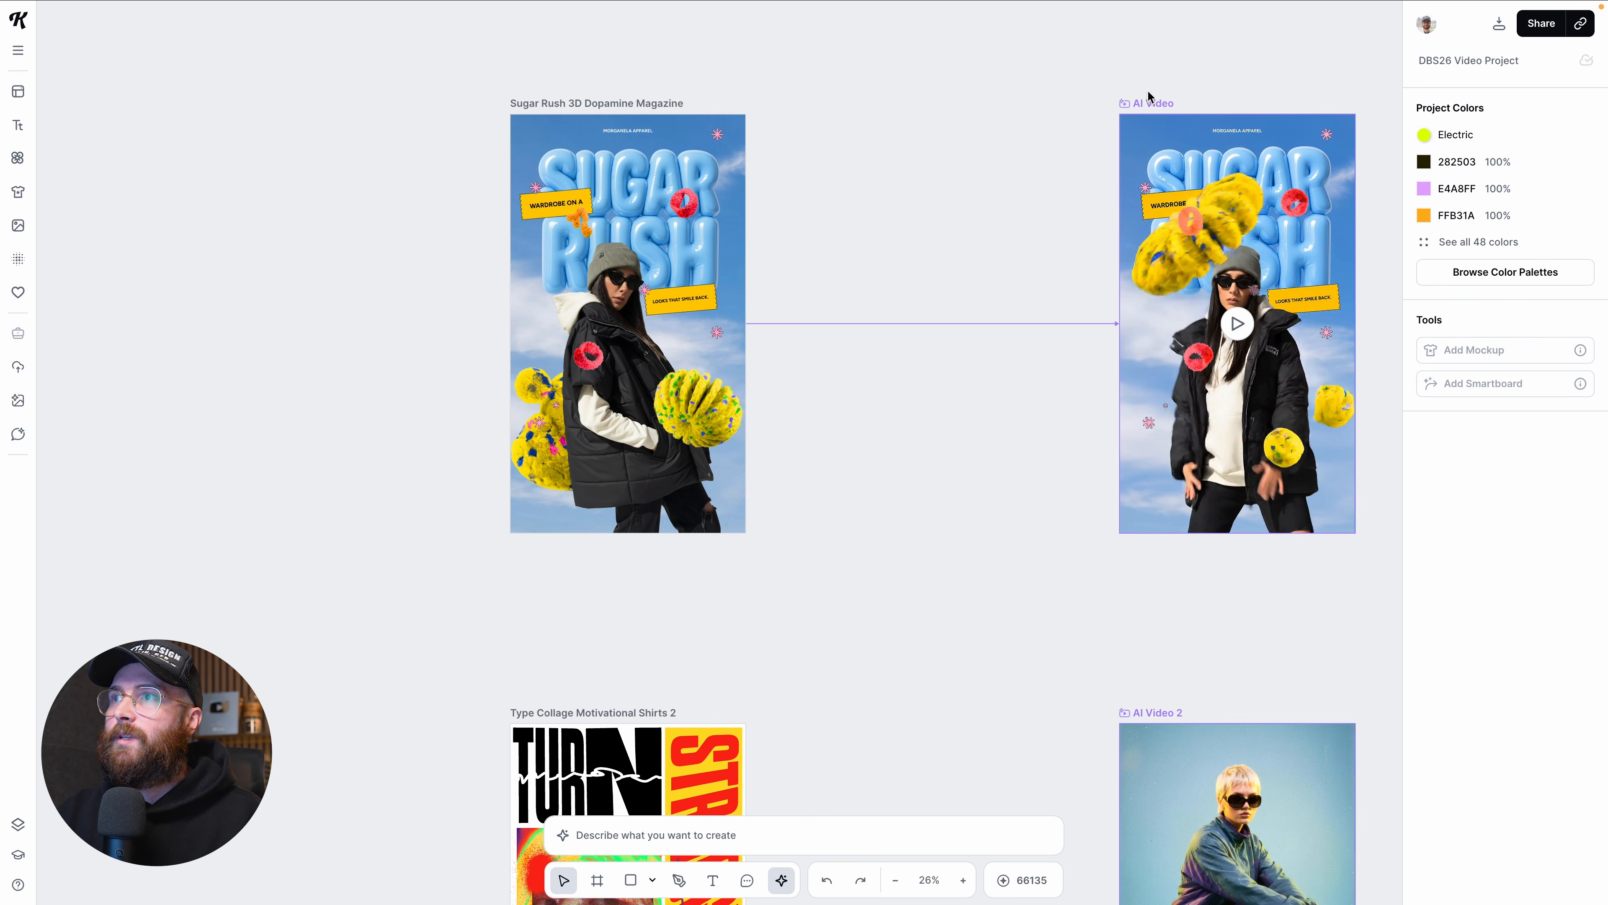
click(1162, 102)
scroll(1089, 114, right, 5)
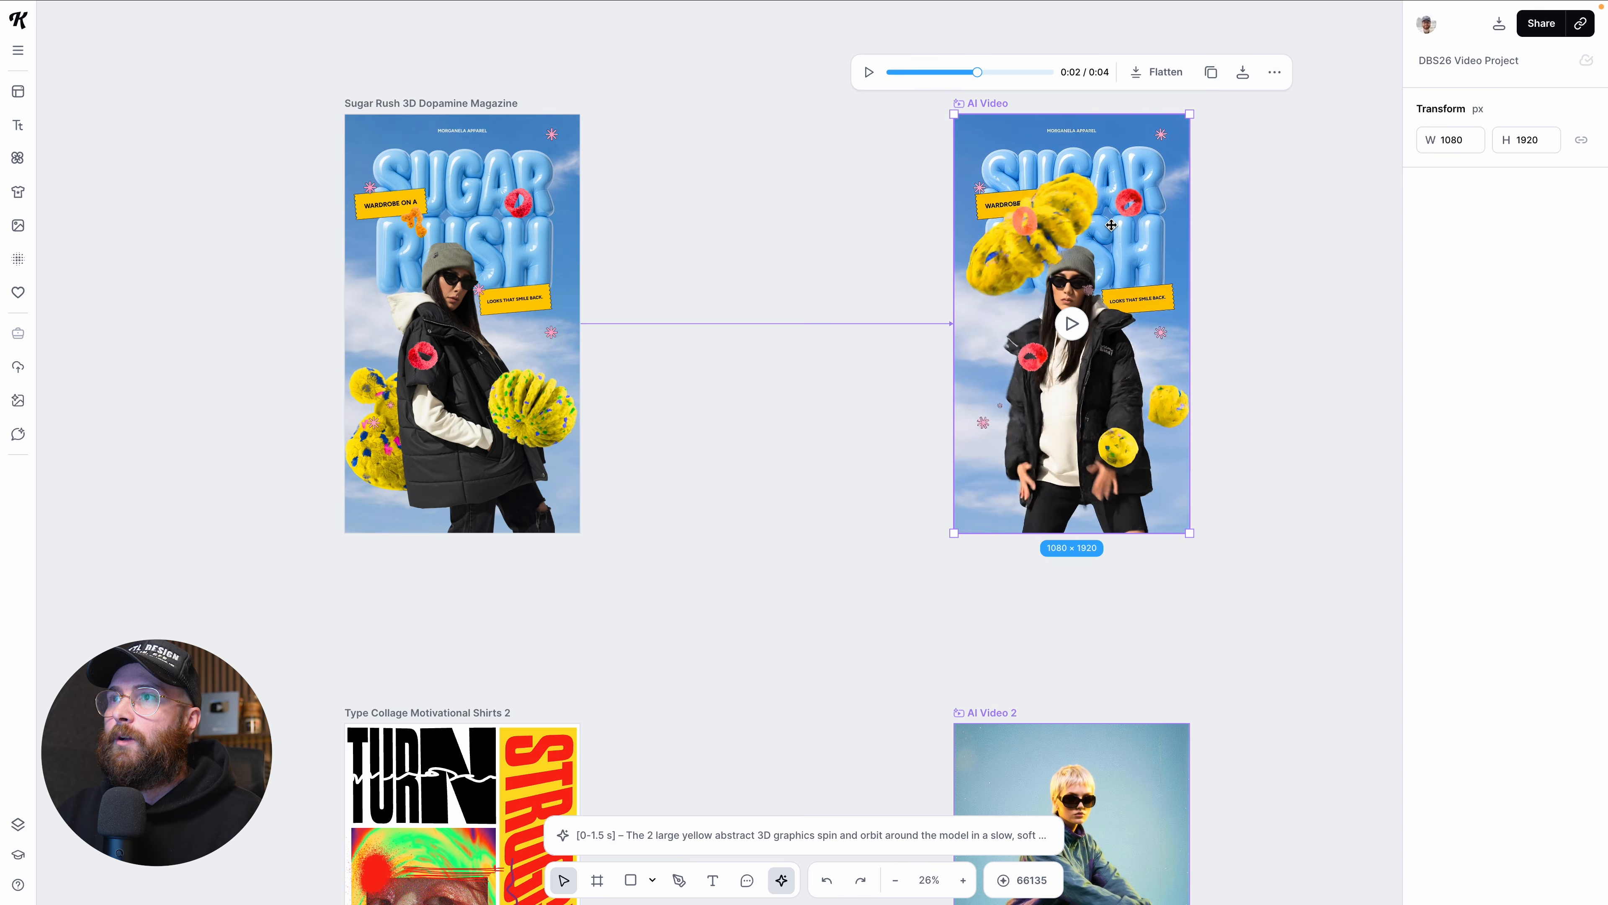
Step: Select the Sugar Rush 3D Dopamine Magazine artboard and show which board types it can connect with
scroll(1023, 122, right, 5)
click(312, 106)
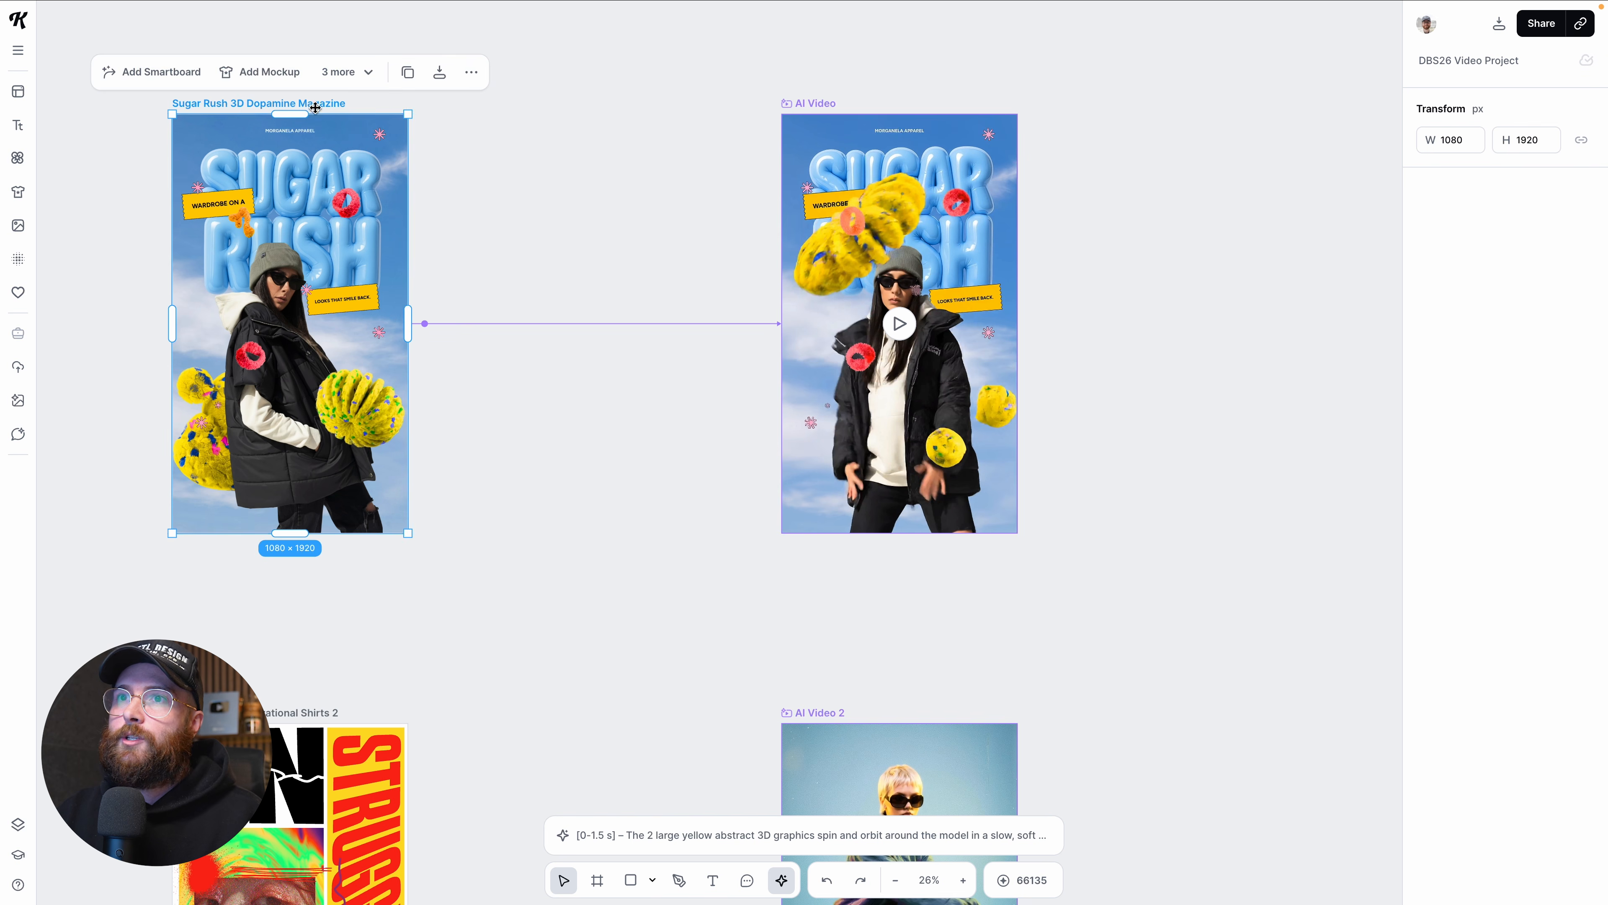
click(430, 330)
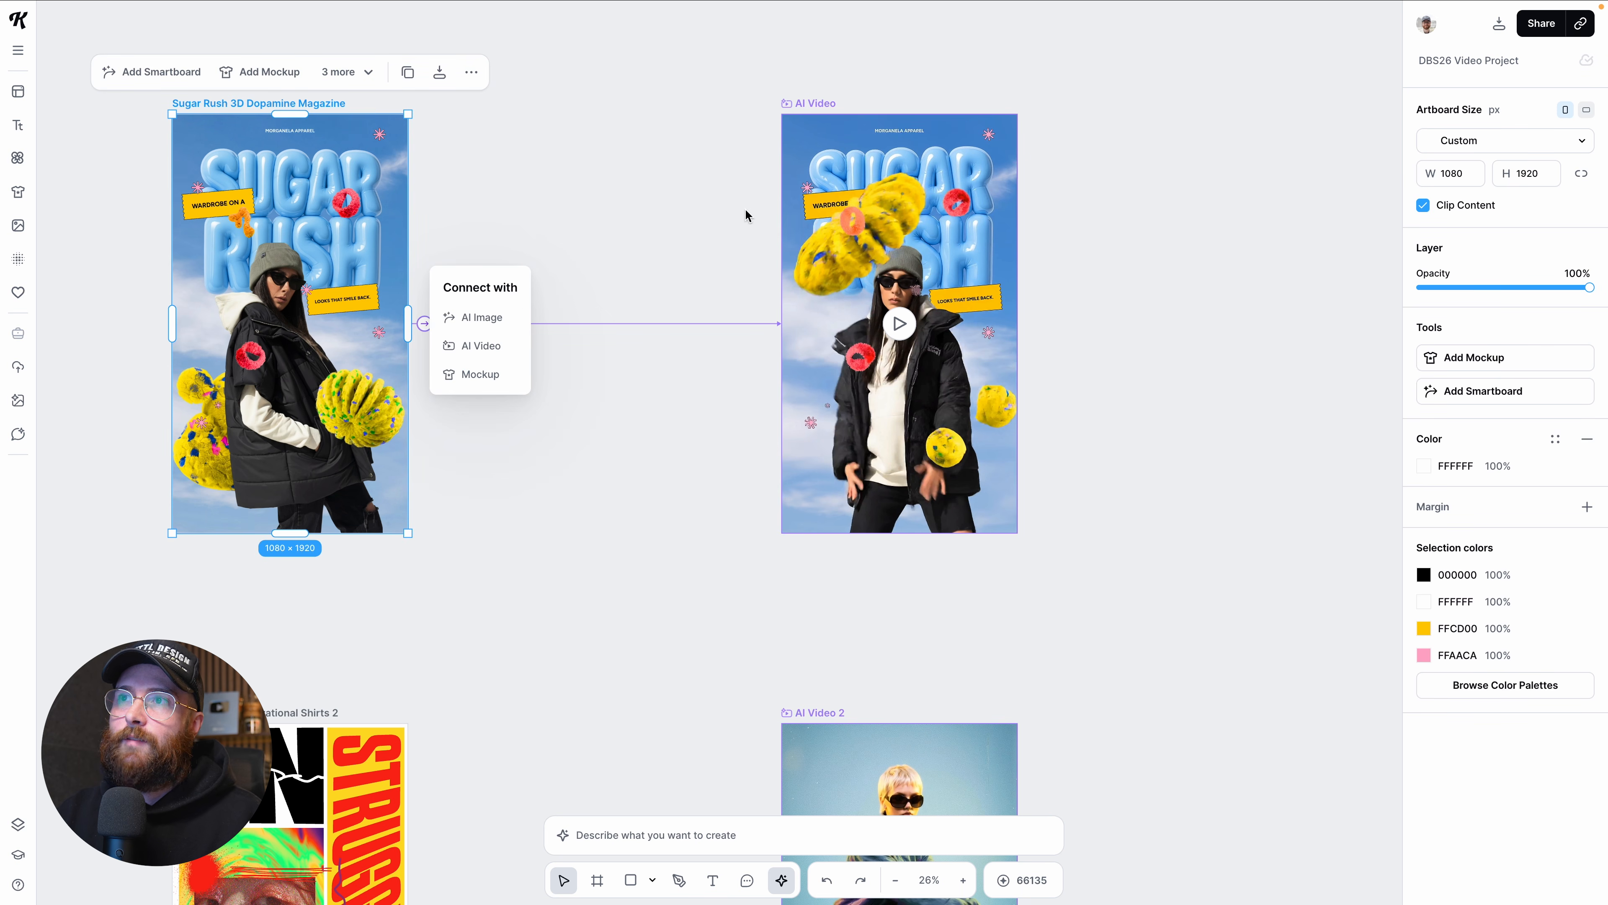
Step: Read the full prompt of the Sugar Rush AI Video board and play its video
click(807, 116)
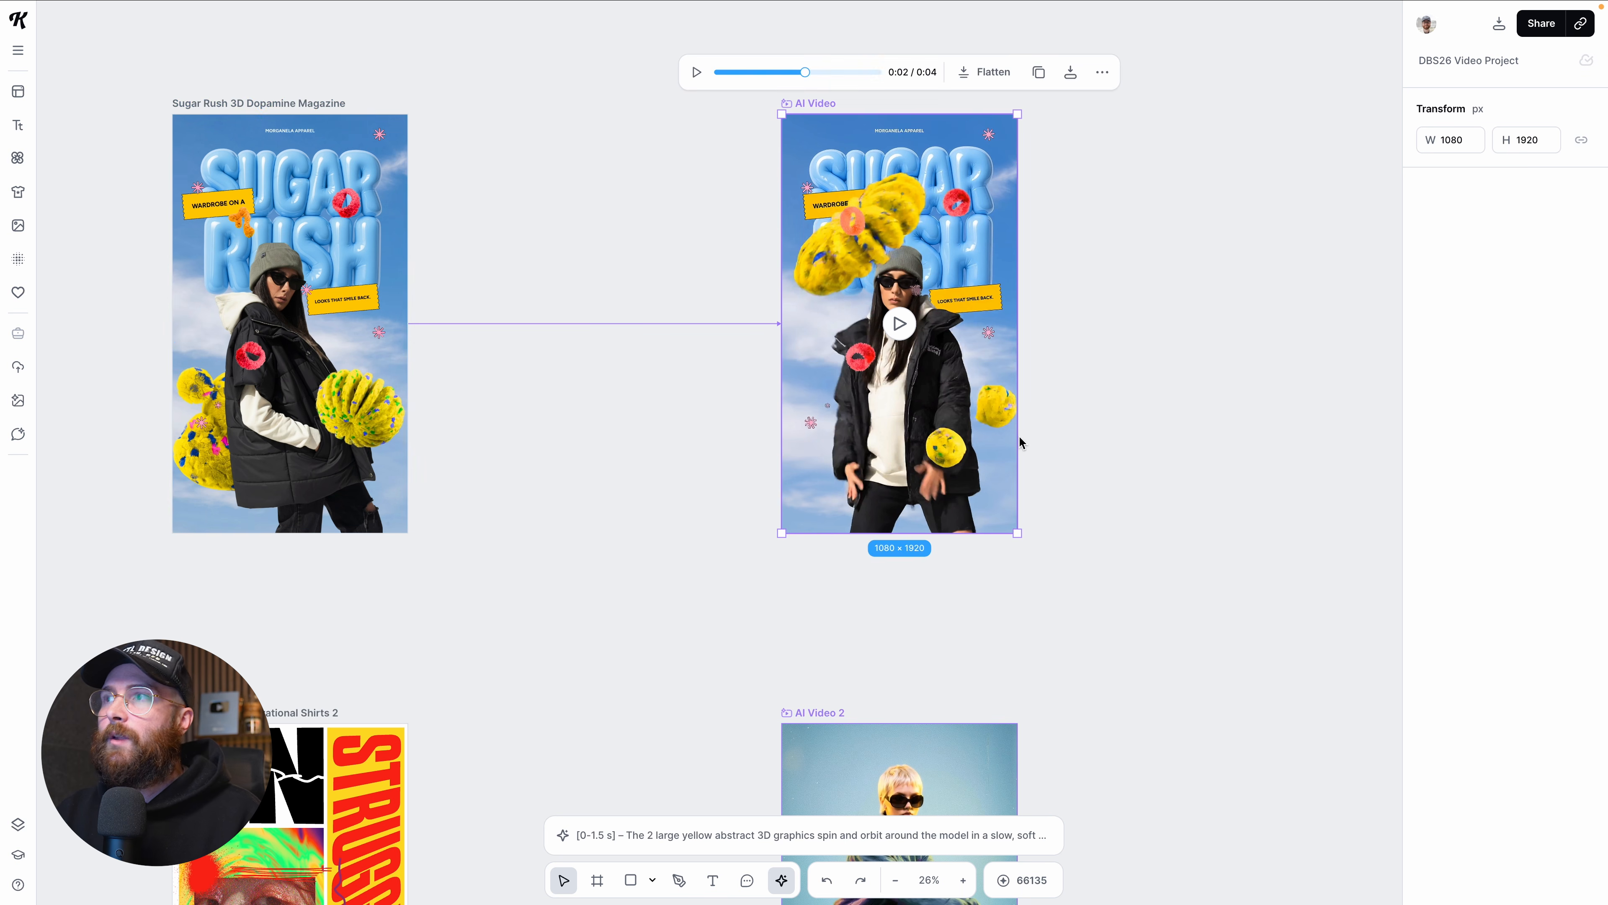
click(805, 826)
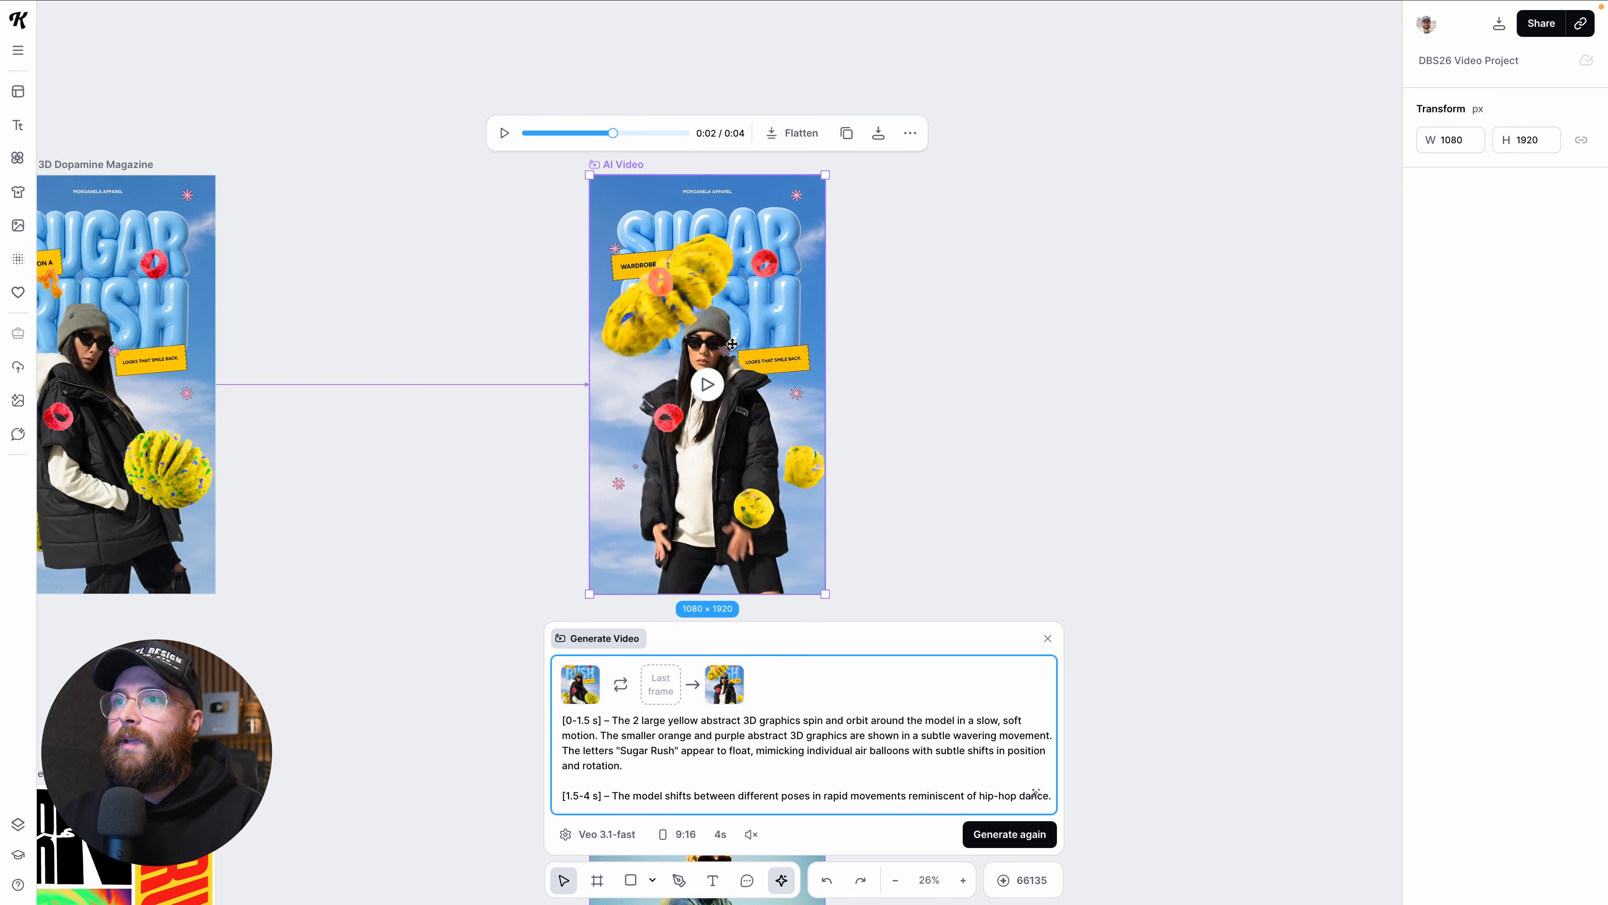
click(707, 385)
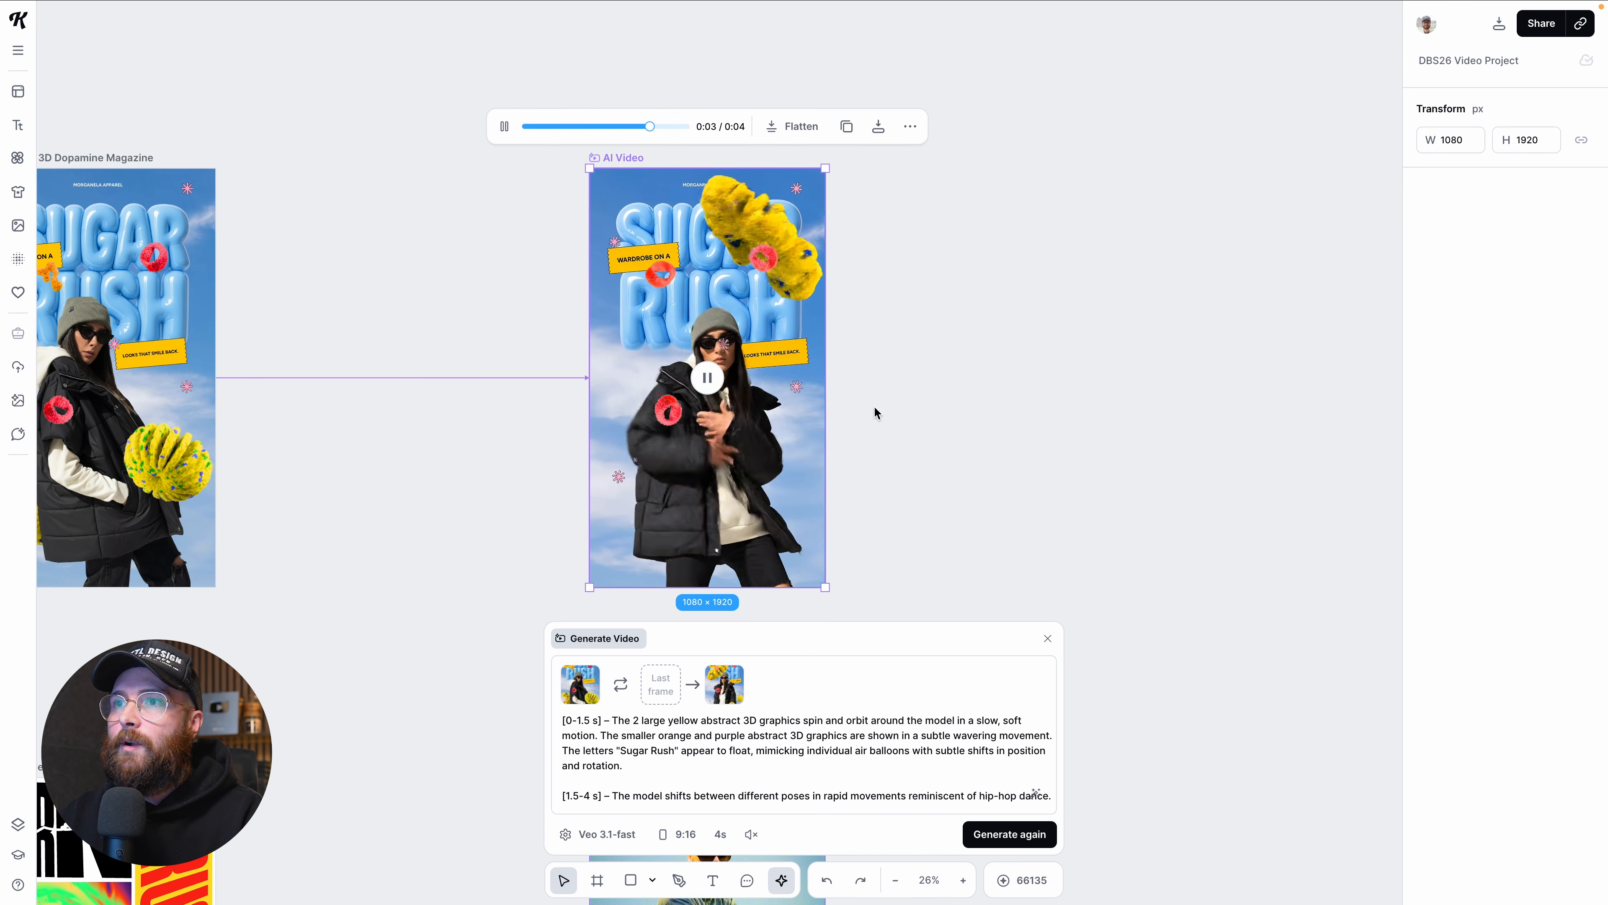
scroll(913, 415, down, 1)
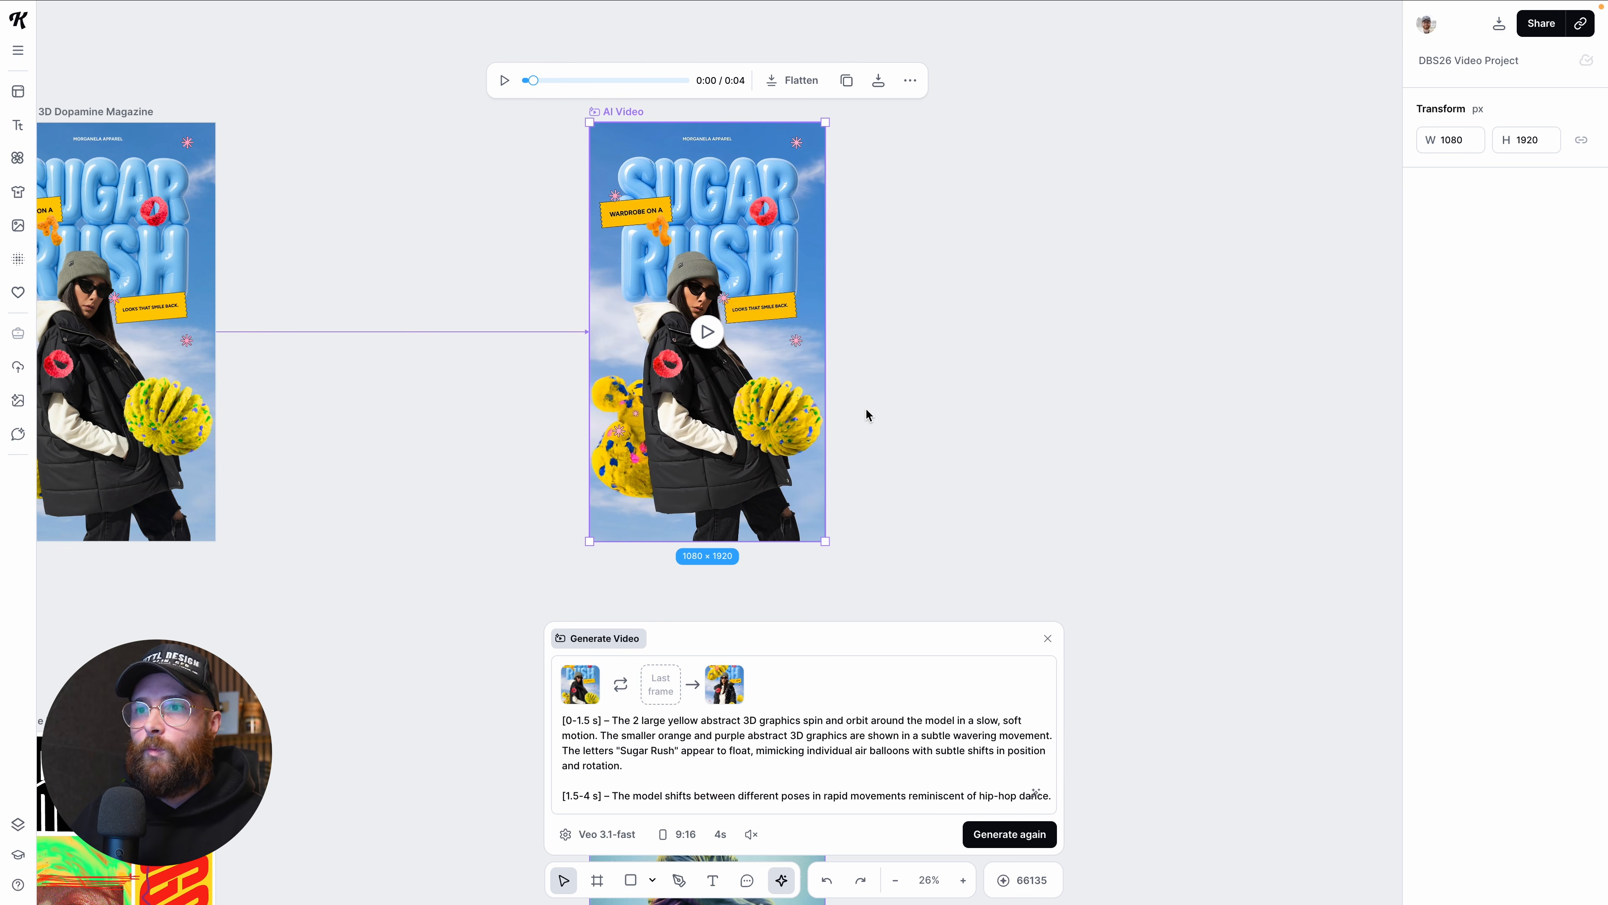
Step: Play the AI Video 2 board with the model on the type collage, and close its generation prompt
scroll(866, 408, down, 5)
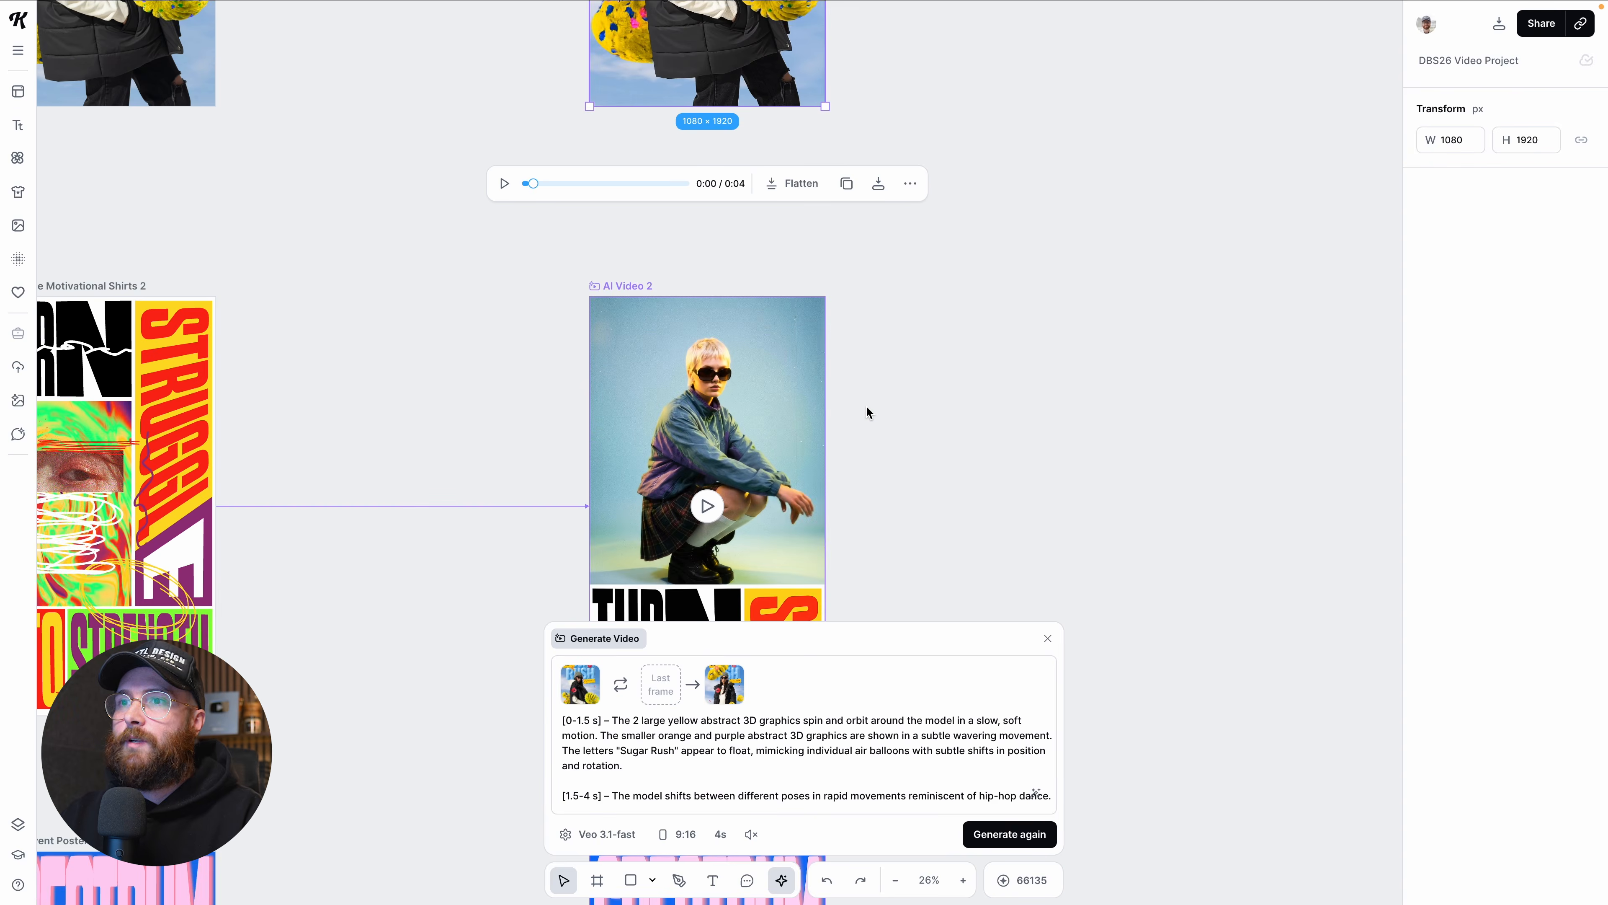
click(705, 456)
scroll(846, 466, down, 1)
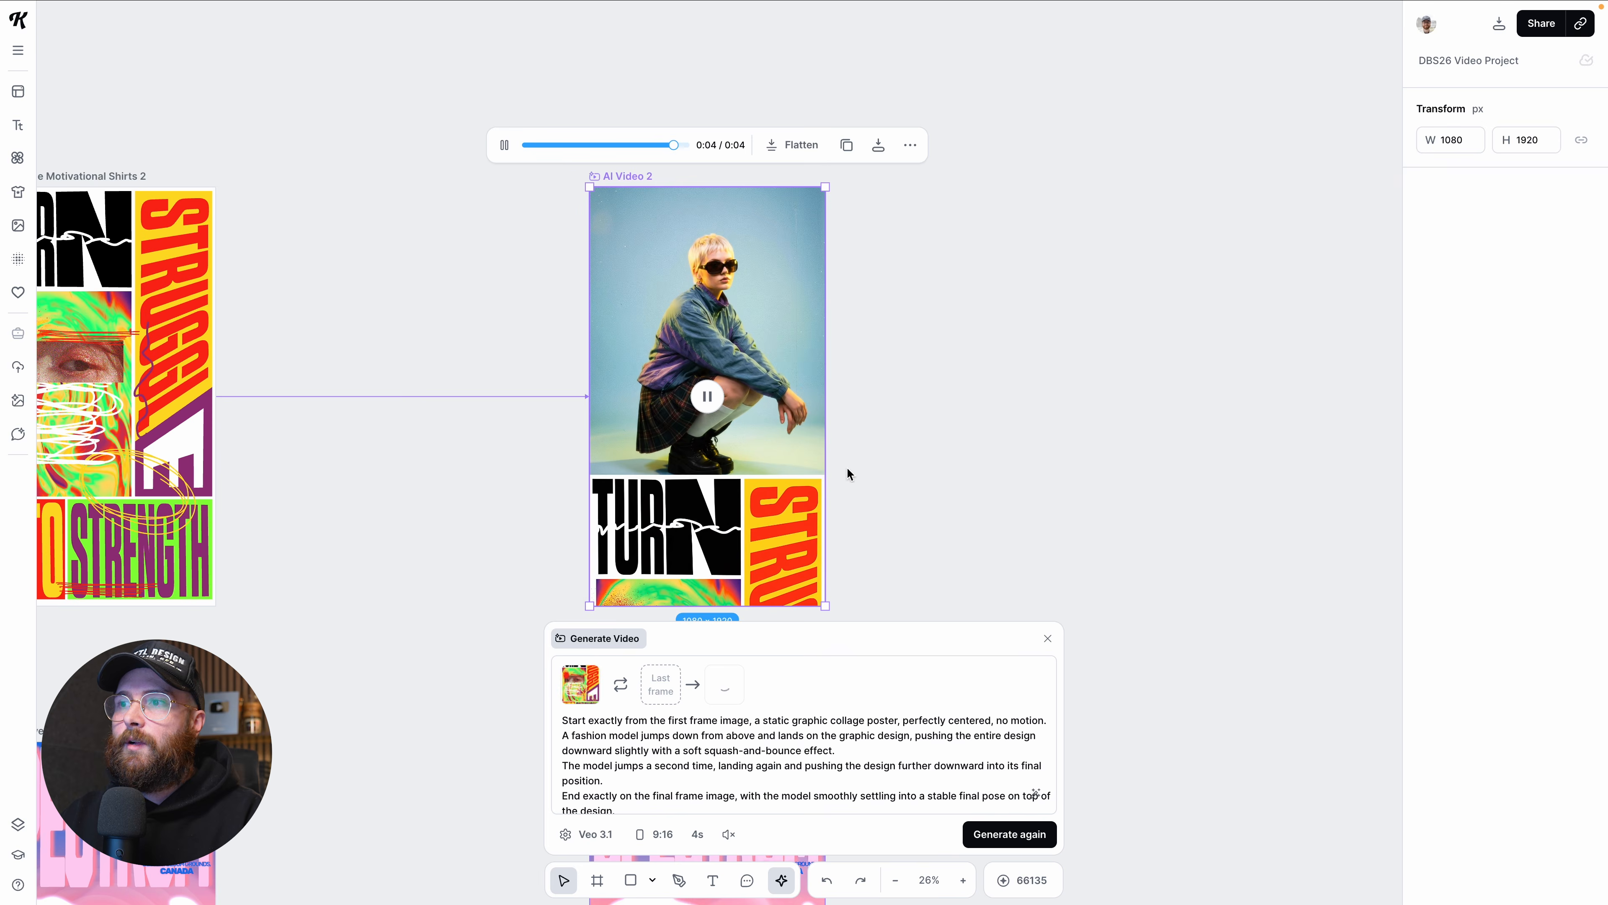
click(1048, 637)
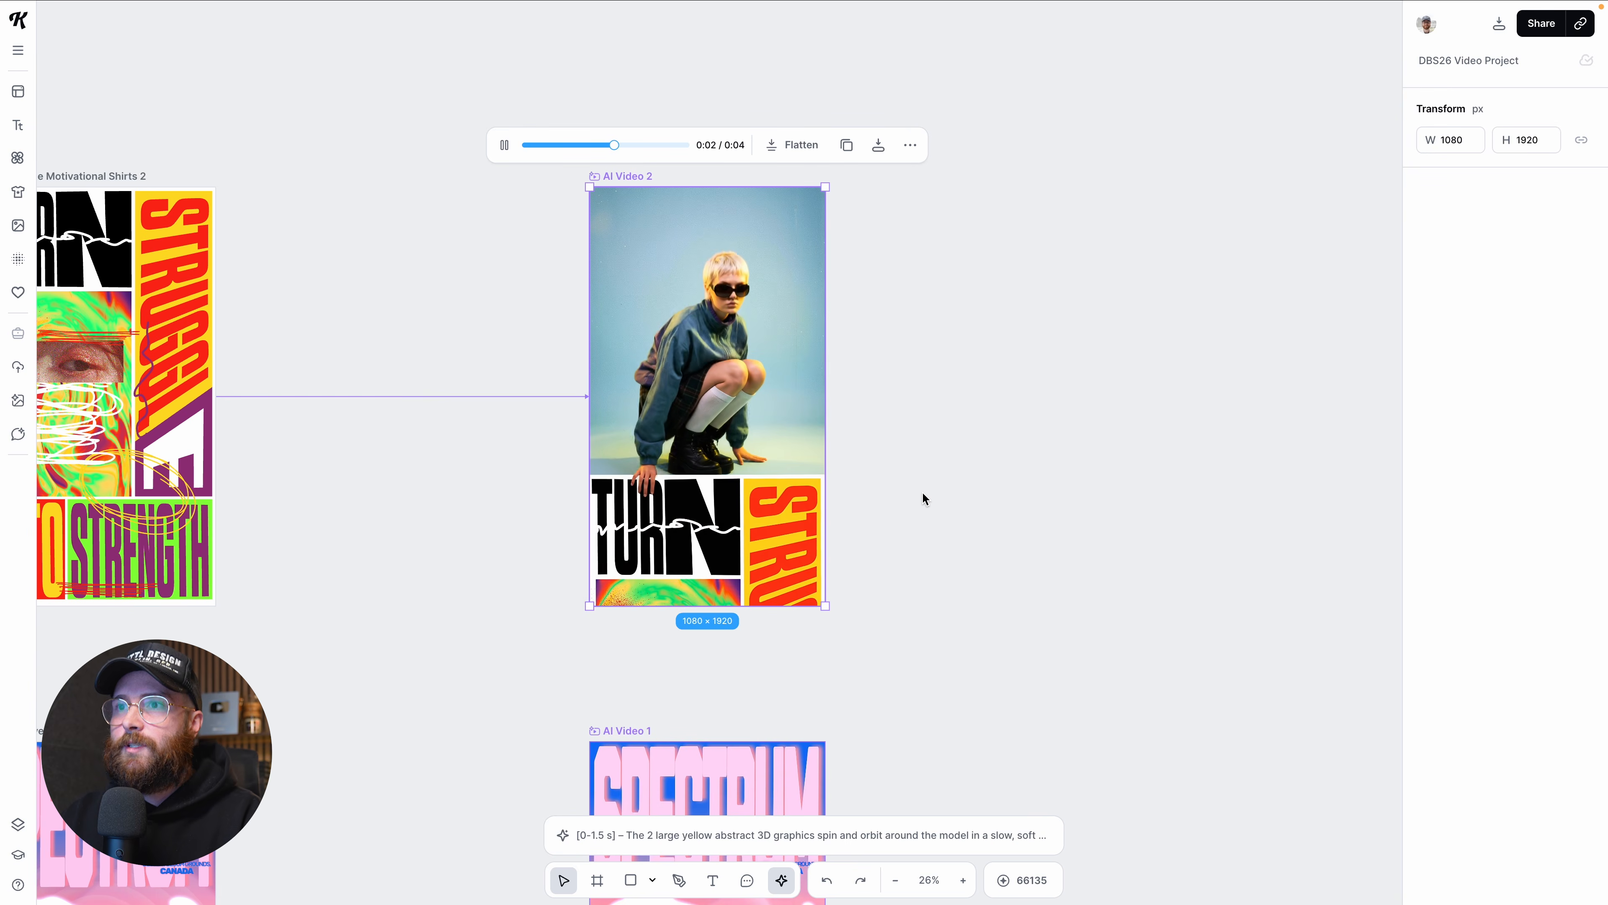
scroll(923, 499, up, 1)
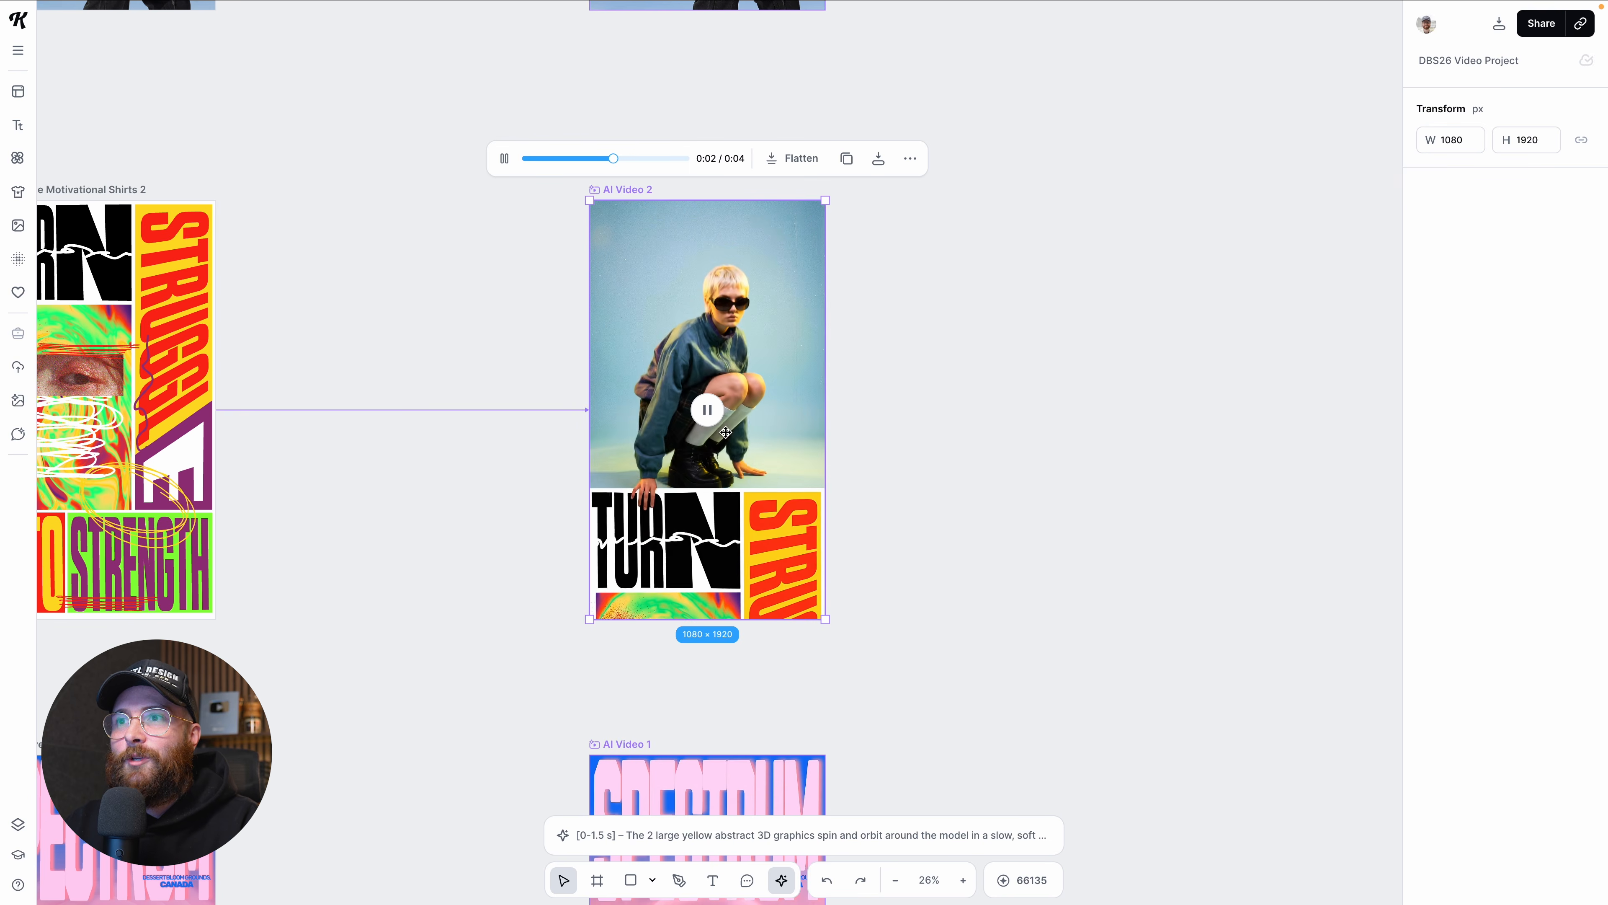
scroll(861, 520, down, 1)
Step: Play the AI Video 1 panther animation from its start, read its generation prompt, and deselect it
scroll(864, 522, down, 10)
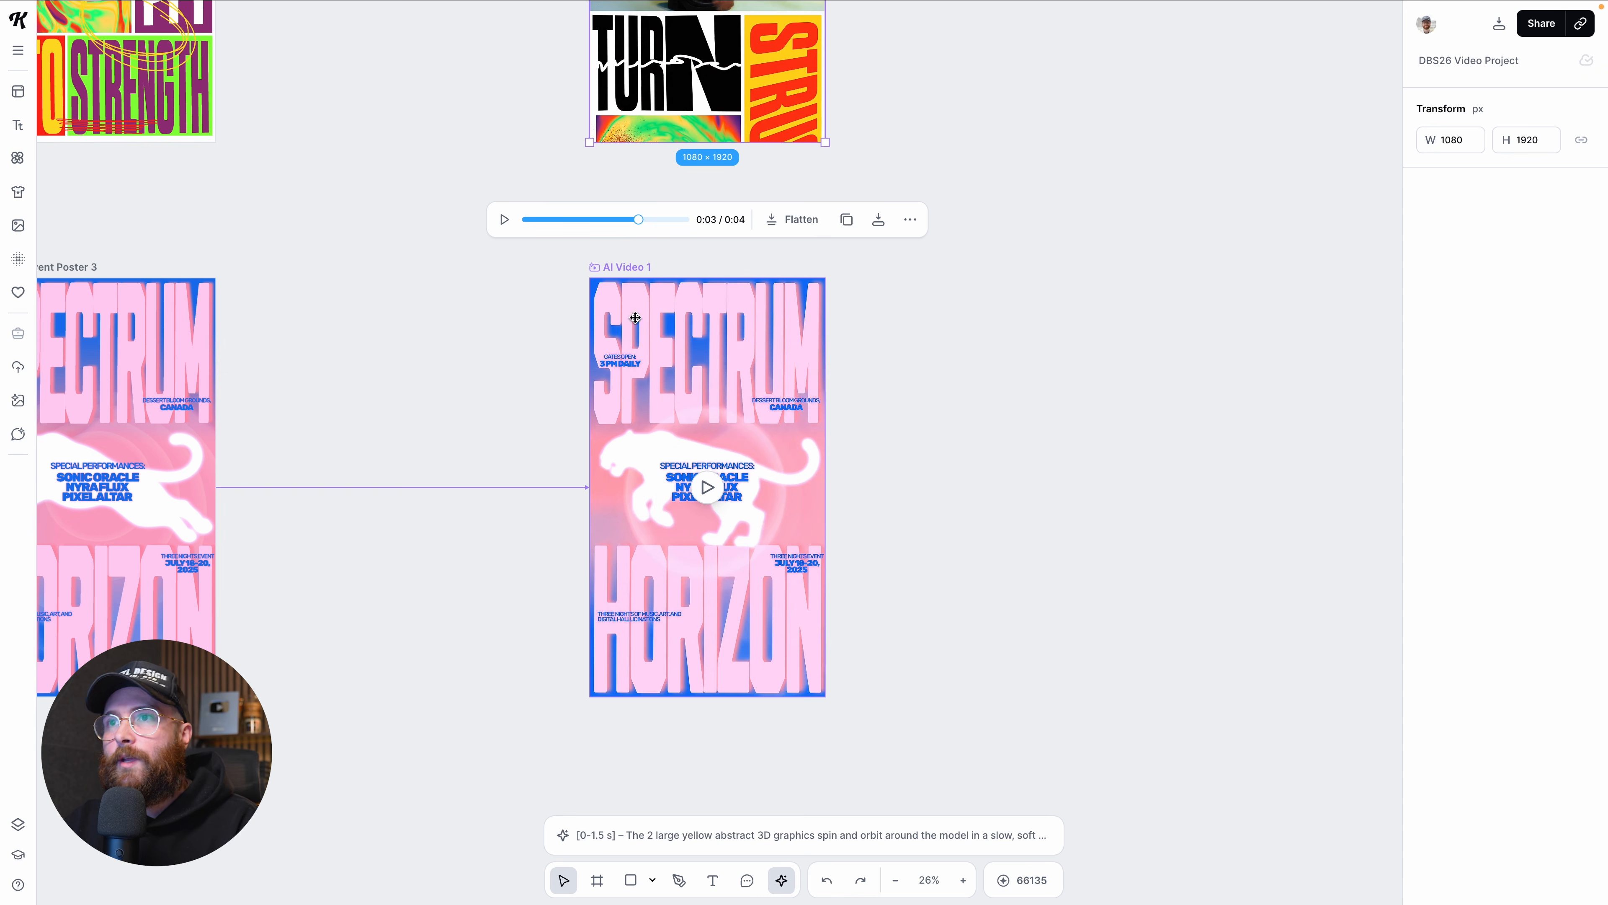
click(676, 310)
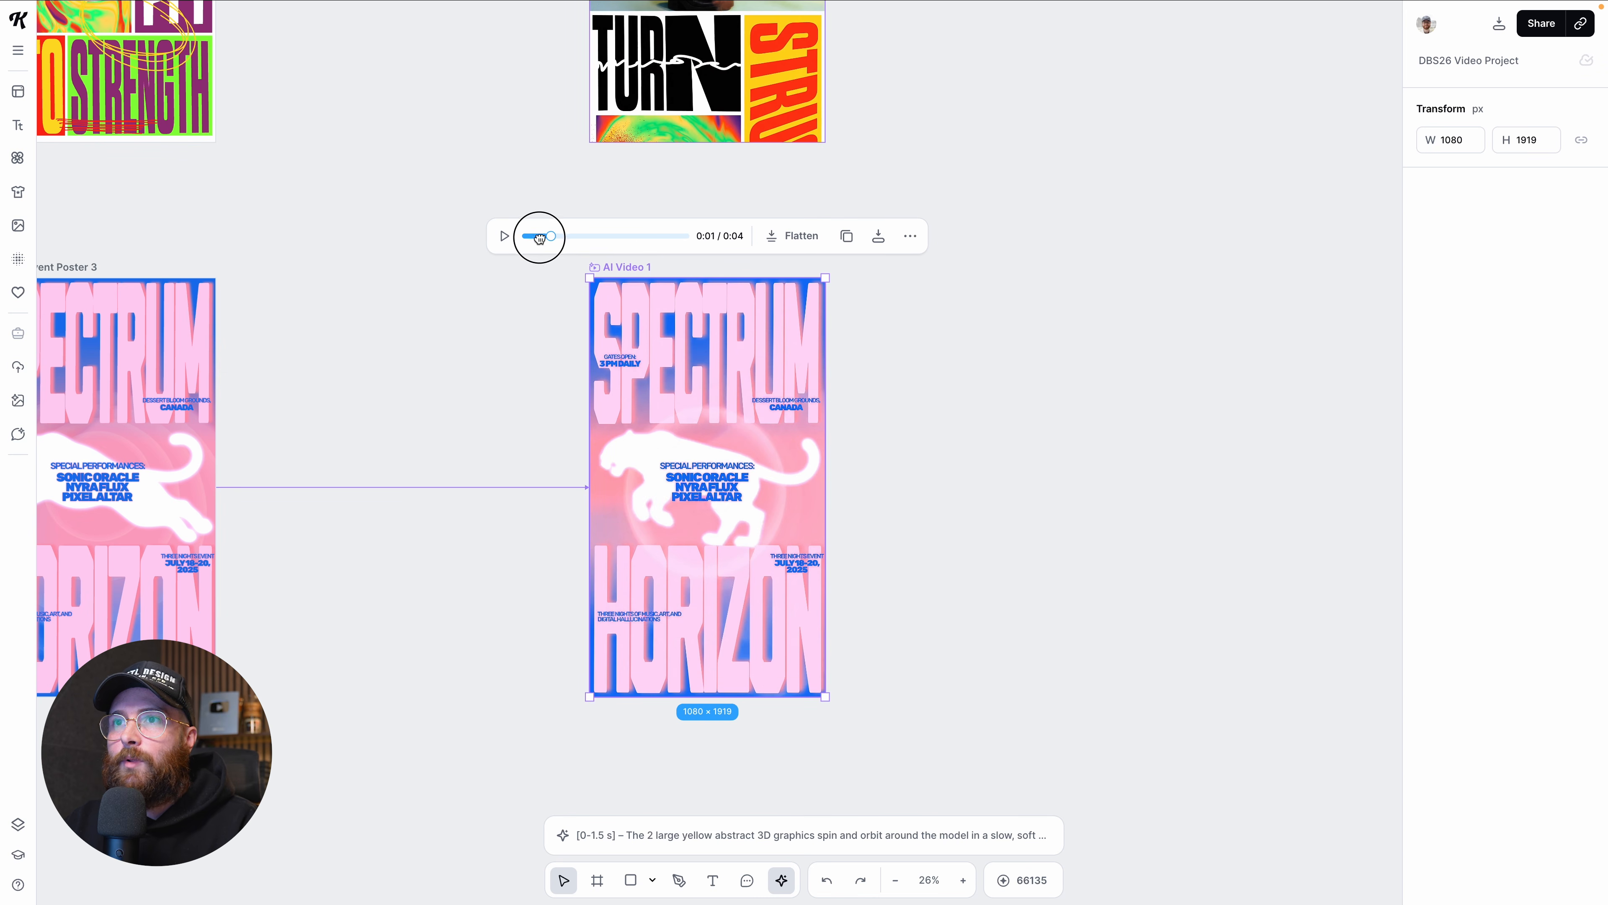
drag(544, 238, 509, 240)
click(501, 237)
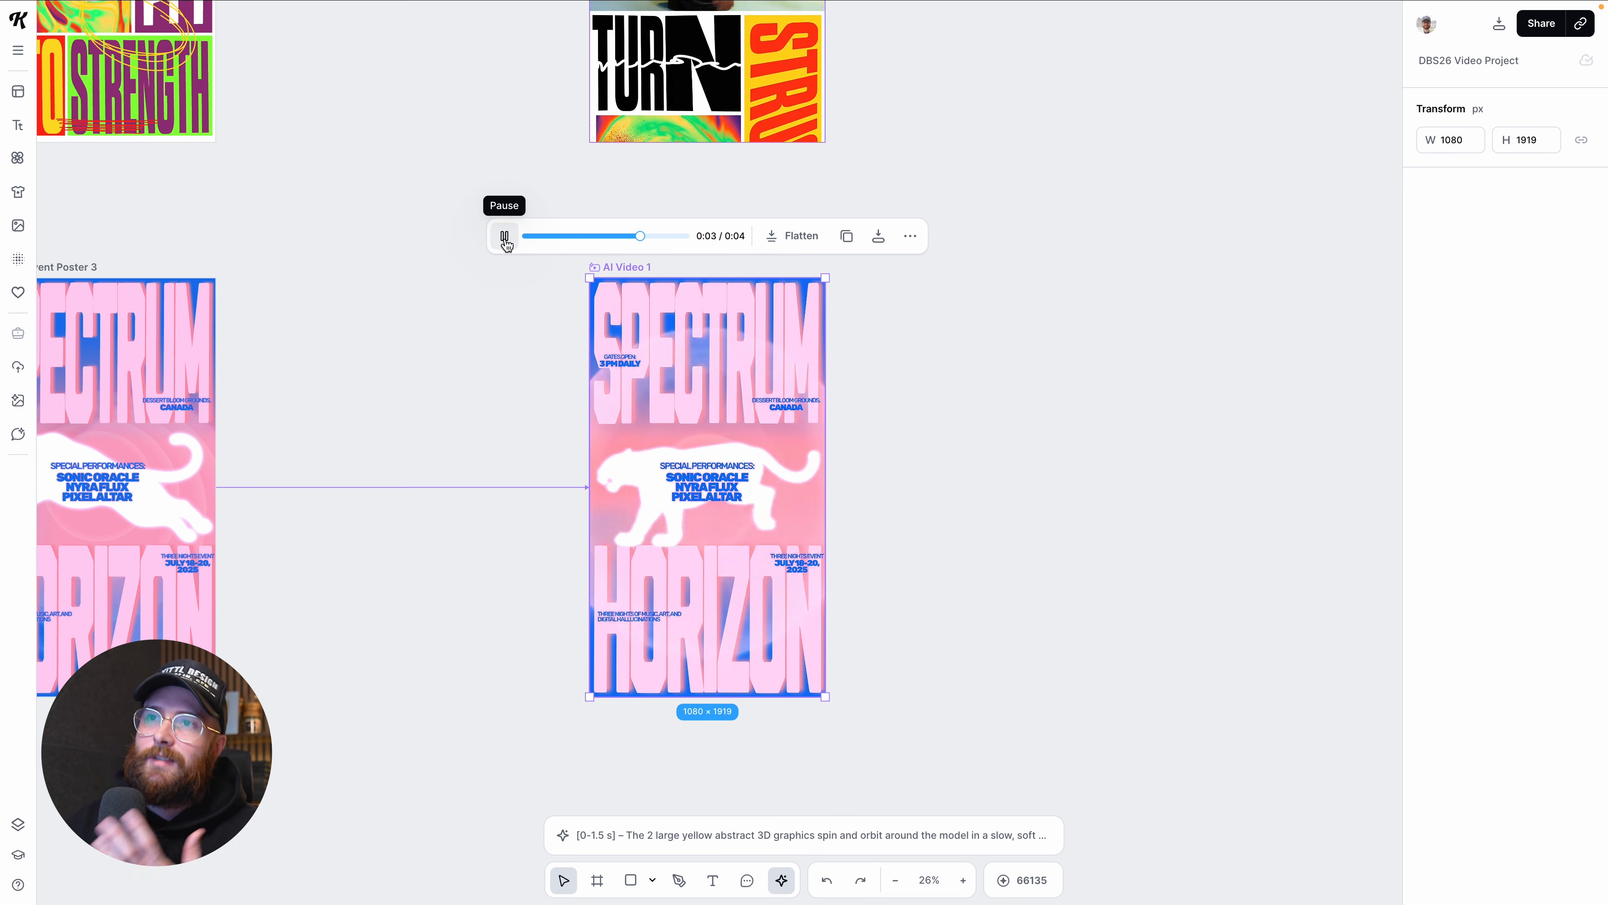
click(505, 237)
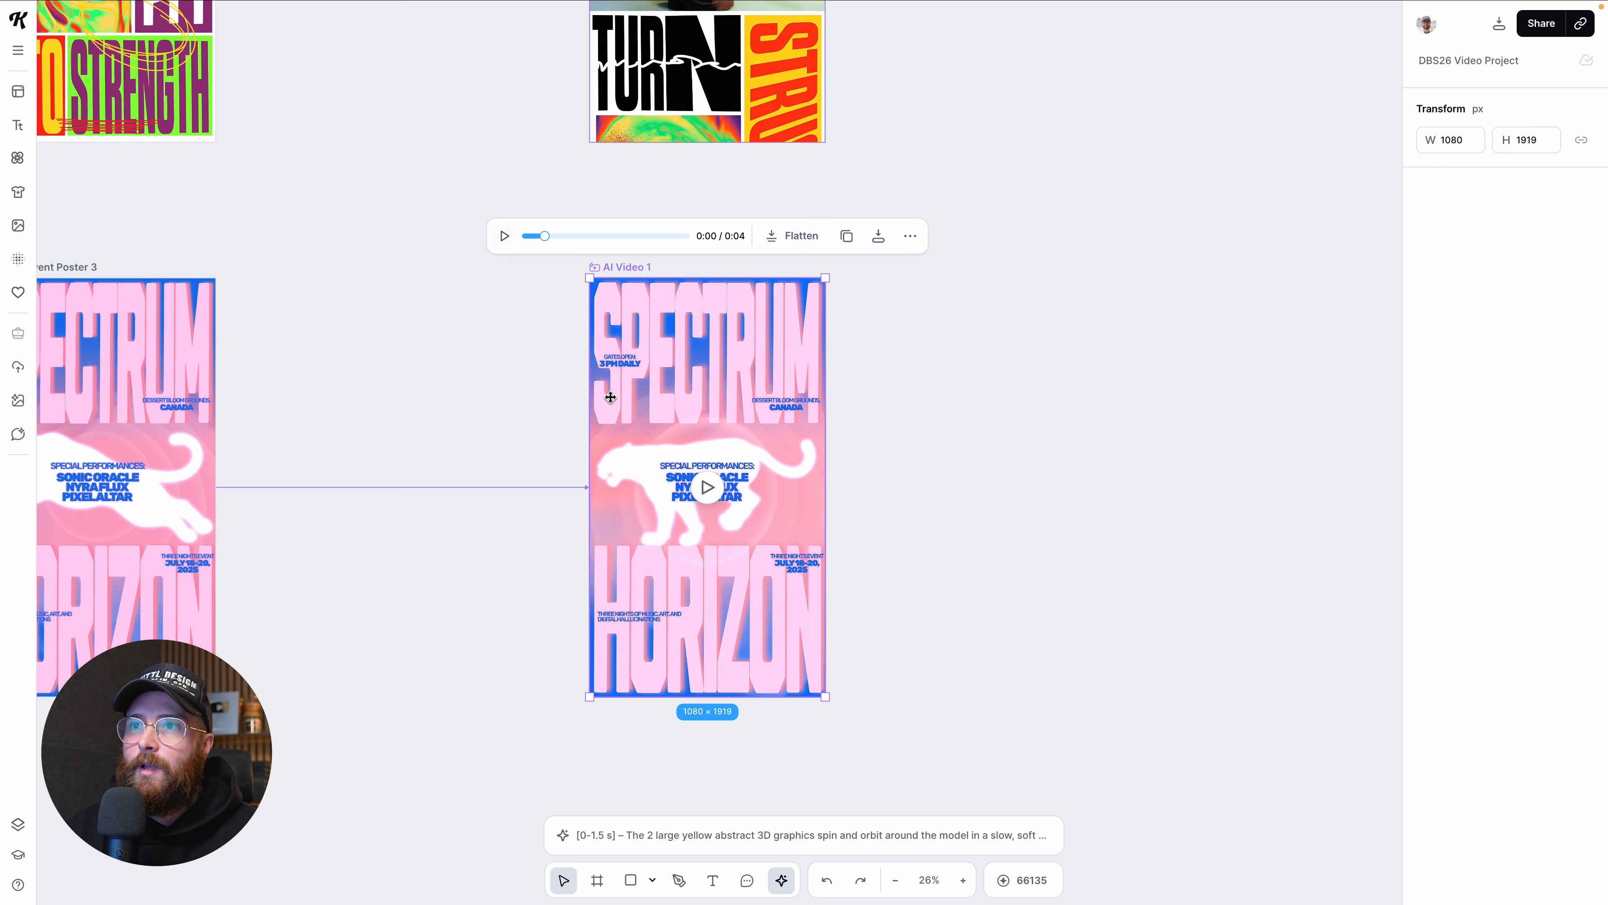
click(713, 840)
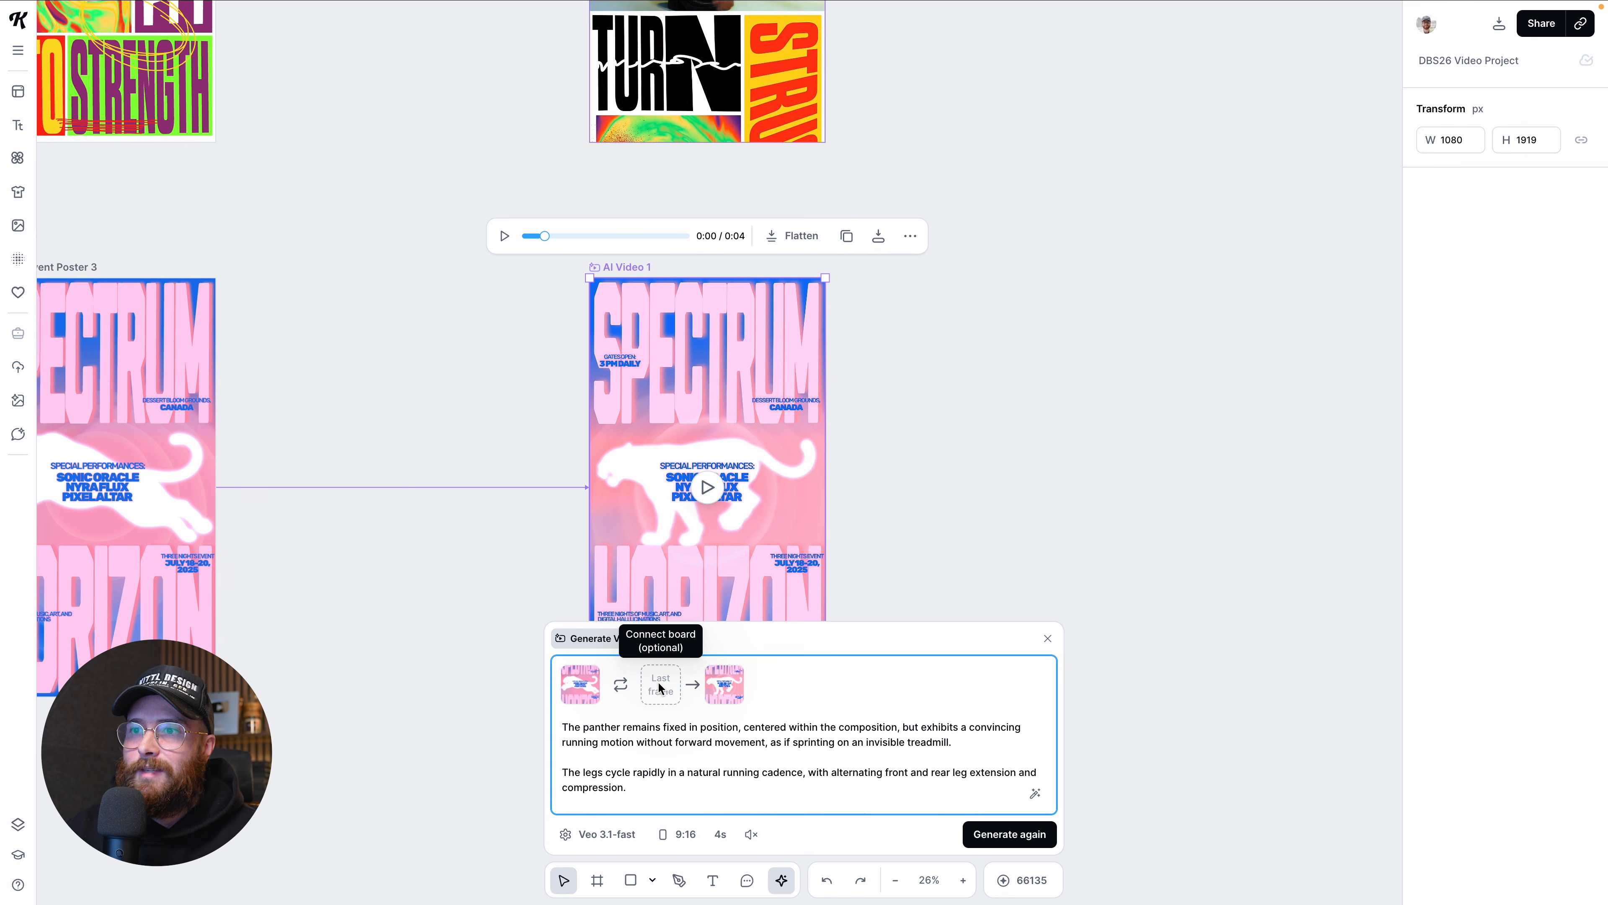
click(924, 579)
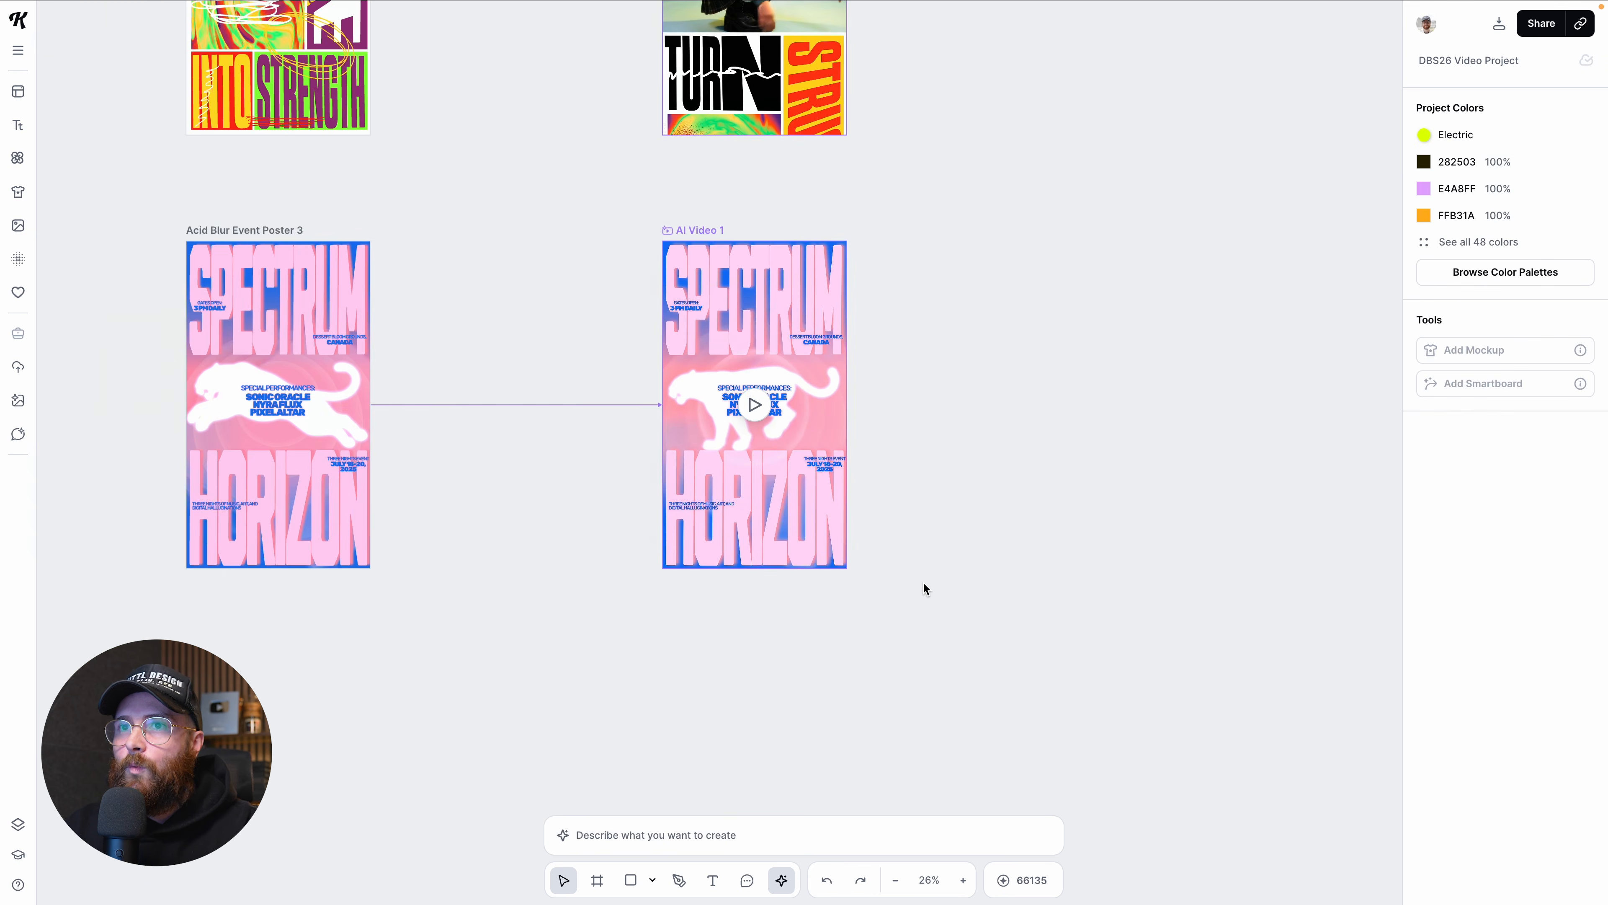
Step: Duplicate the Acid Blur Event Poster 3 artboard below the original, and place a second copy beside the first
click(312, 202)
drag(311, 200, 299, 575)
scroll(305, 550, down, 5)
scroll(305, 549, left, 2)
drag(486, 184, 701, 205)
Step: Rotate the panther artwork on Acid Blur Event Poster 5 to about -59°
scroll(703, 260, up, 5)
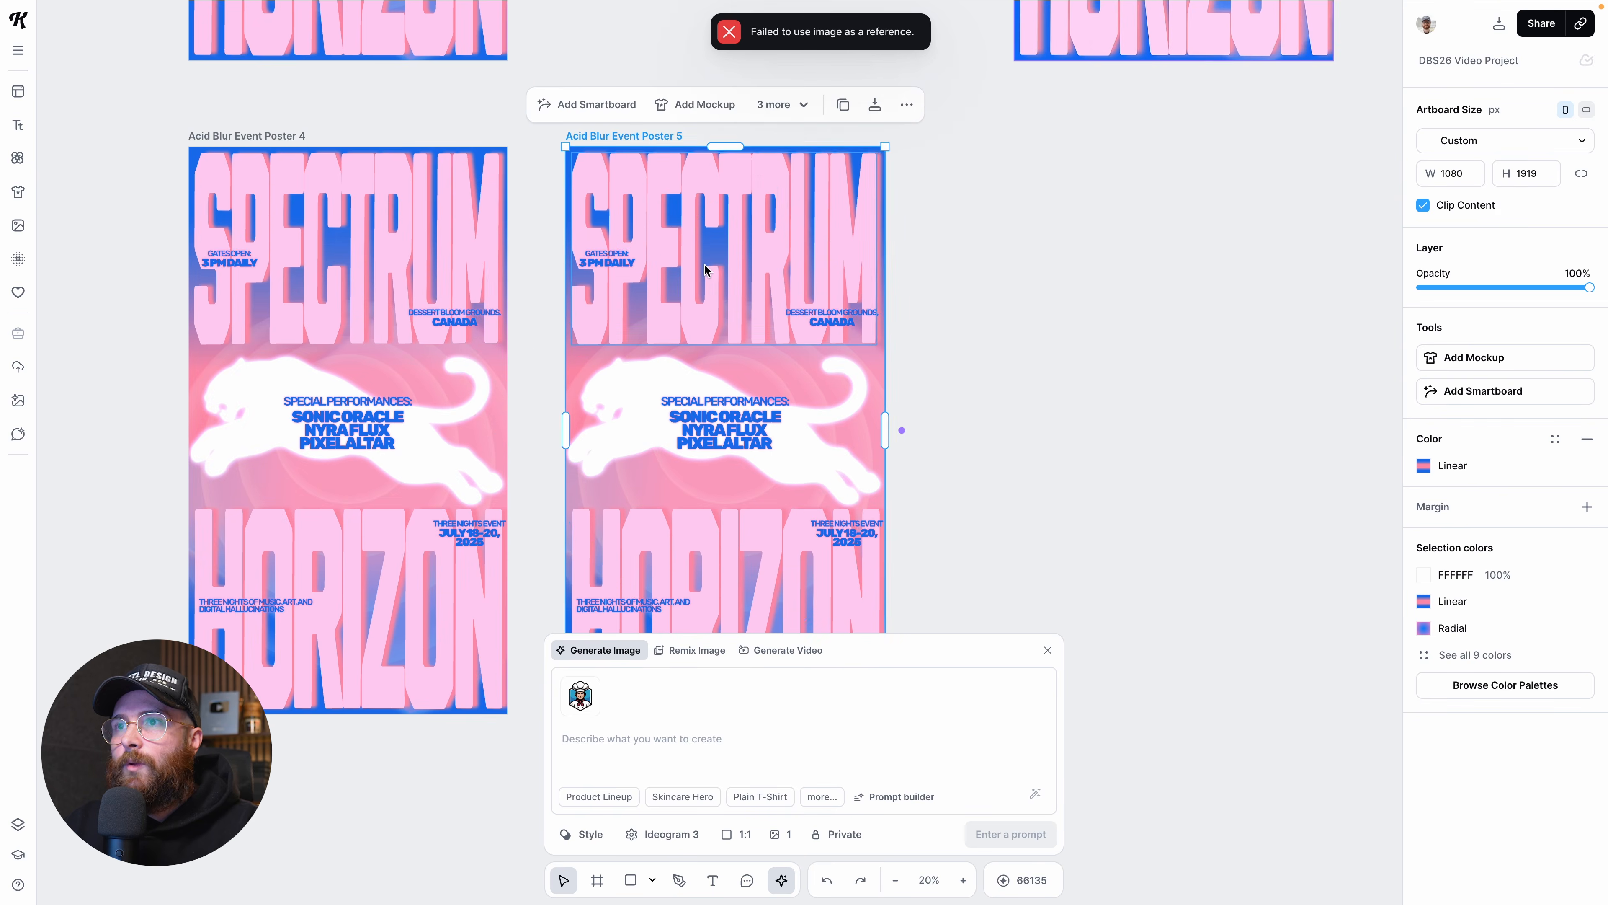
click(654, 426)
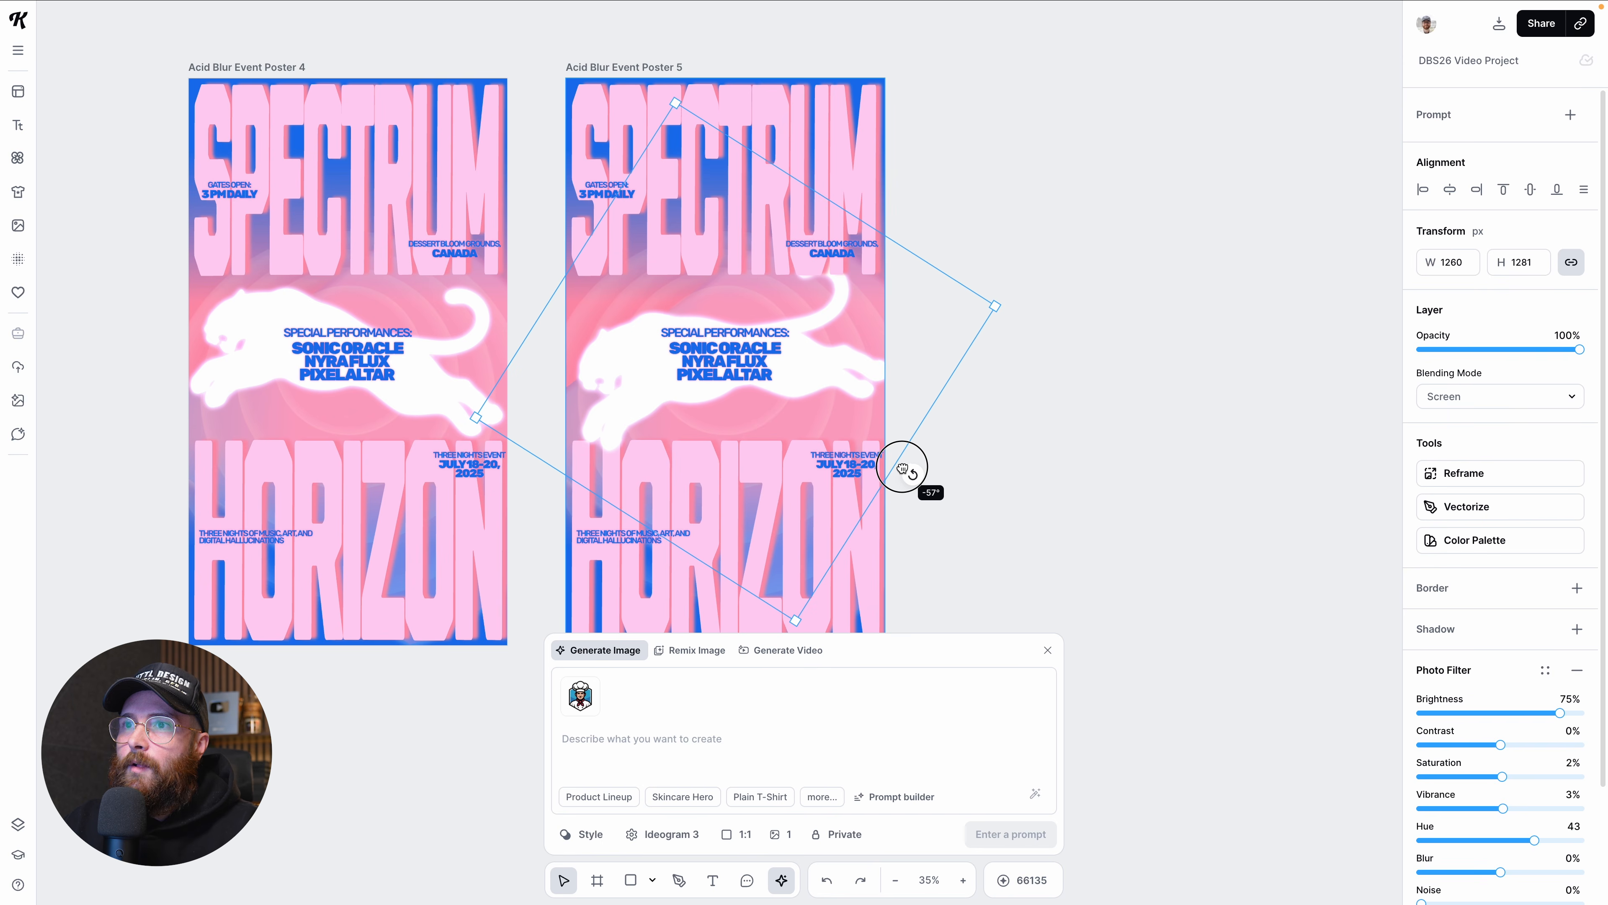
drag(902, 469, 903, 465)
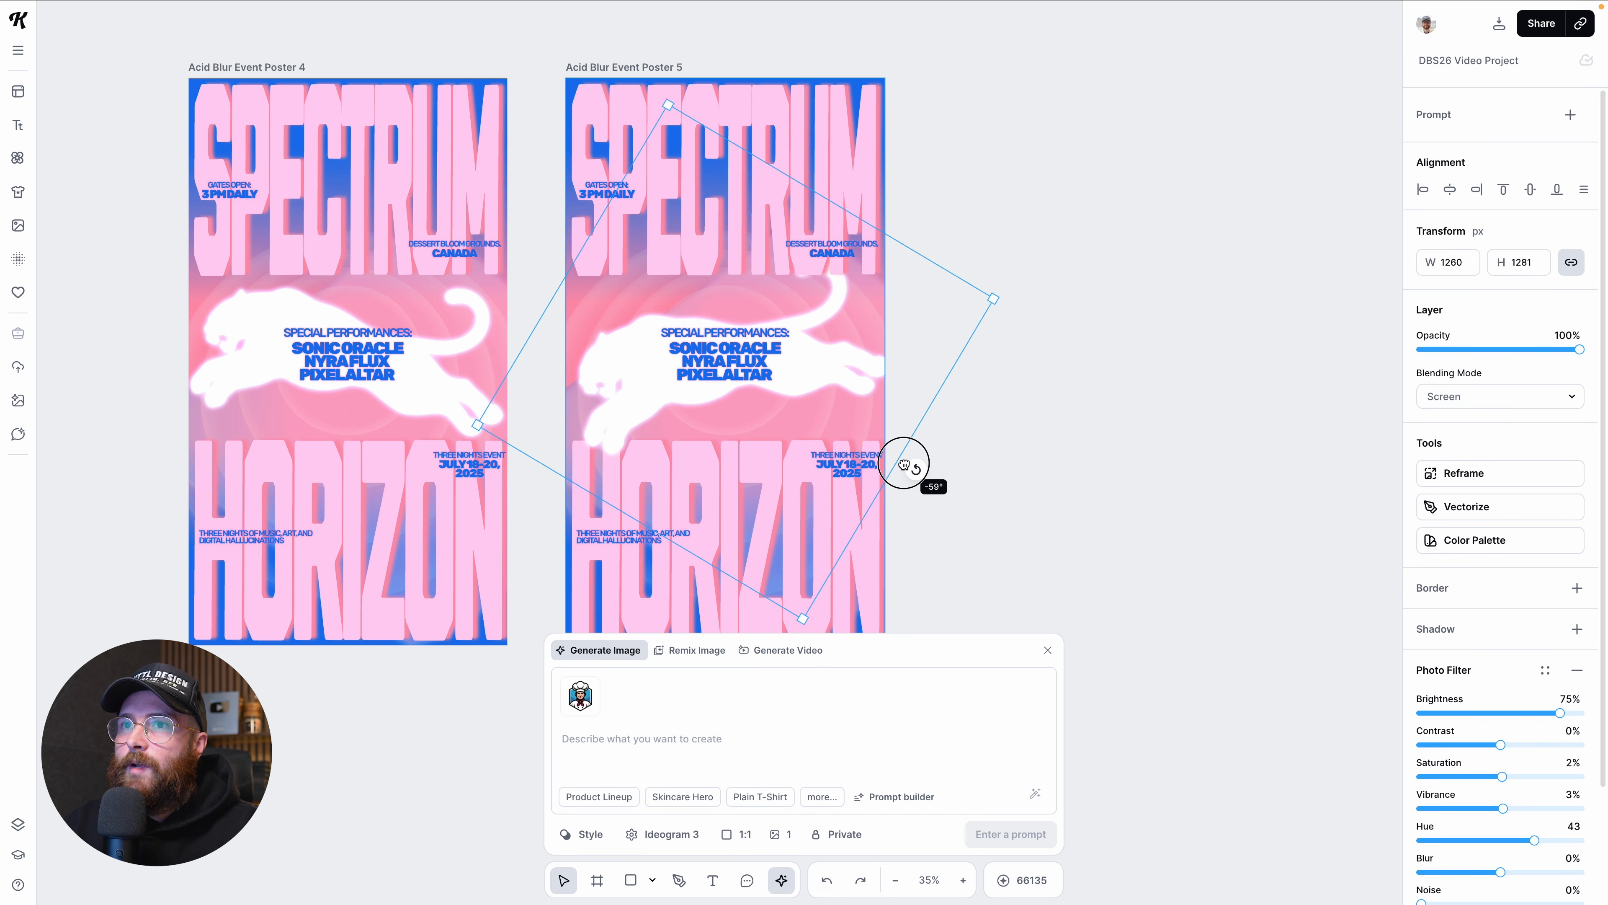
click(976, 470)
Step: Add an AI Video board connected to Acid Blur Event Poster 5 and align it beside the poster with a slightly wider gap
scroll(976, 469, down, 3)
scroll(977, 470, down, 3)
scroll(976, 471, right, 5)
click(467, 213)
scroll(595, 411, up, 2)
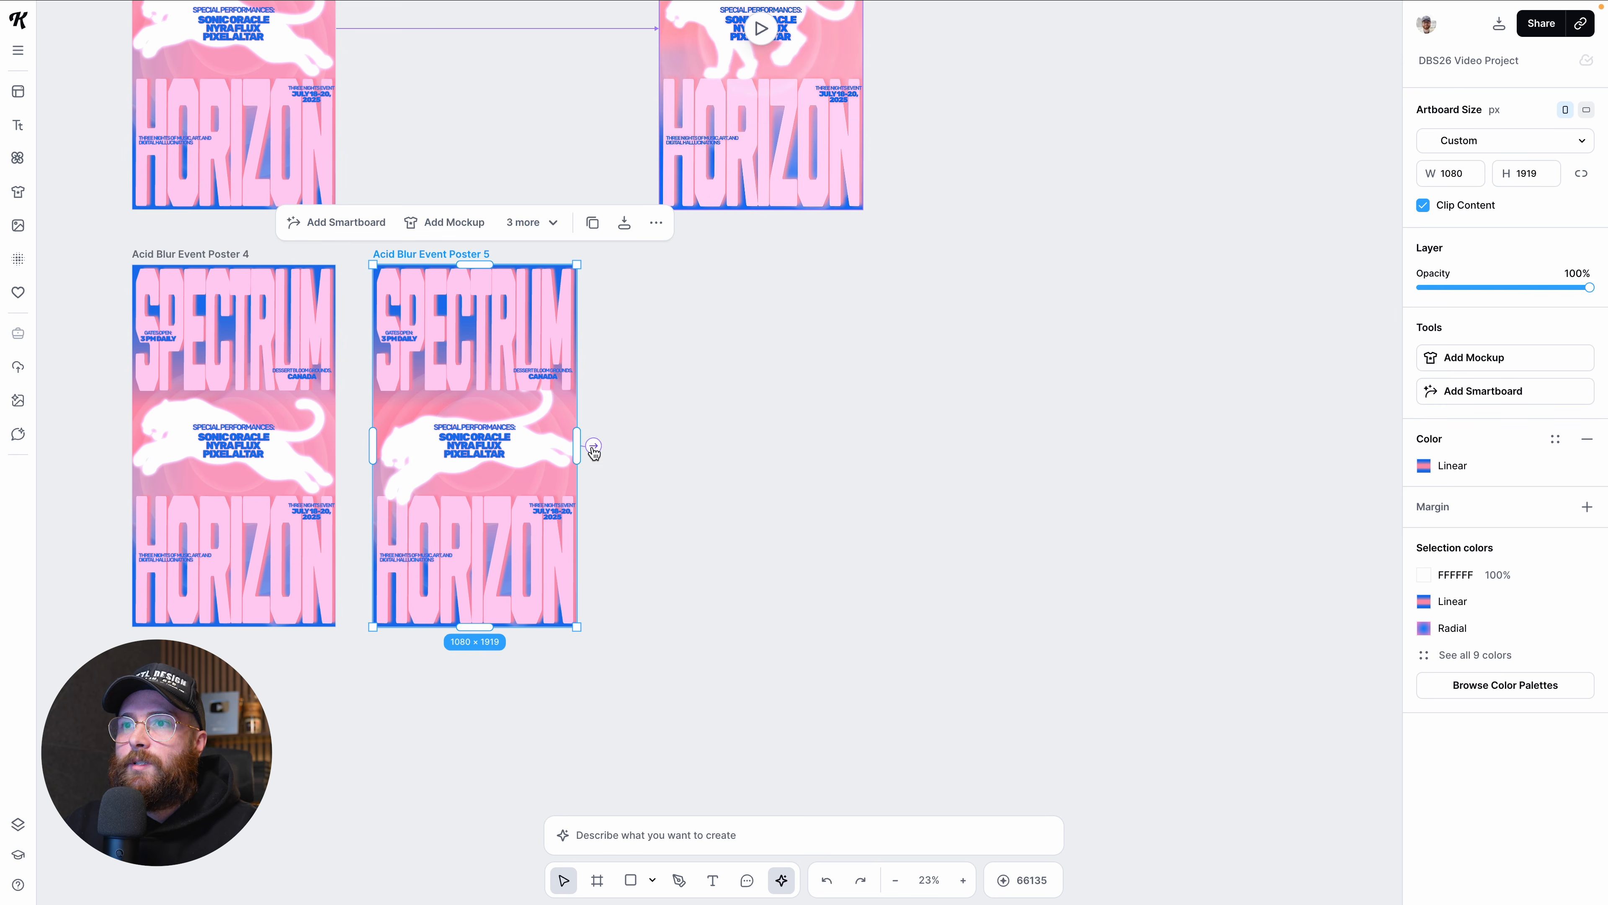
click(590, 445)
click(656, 469)
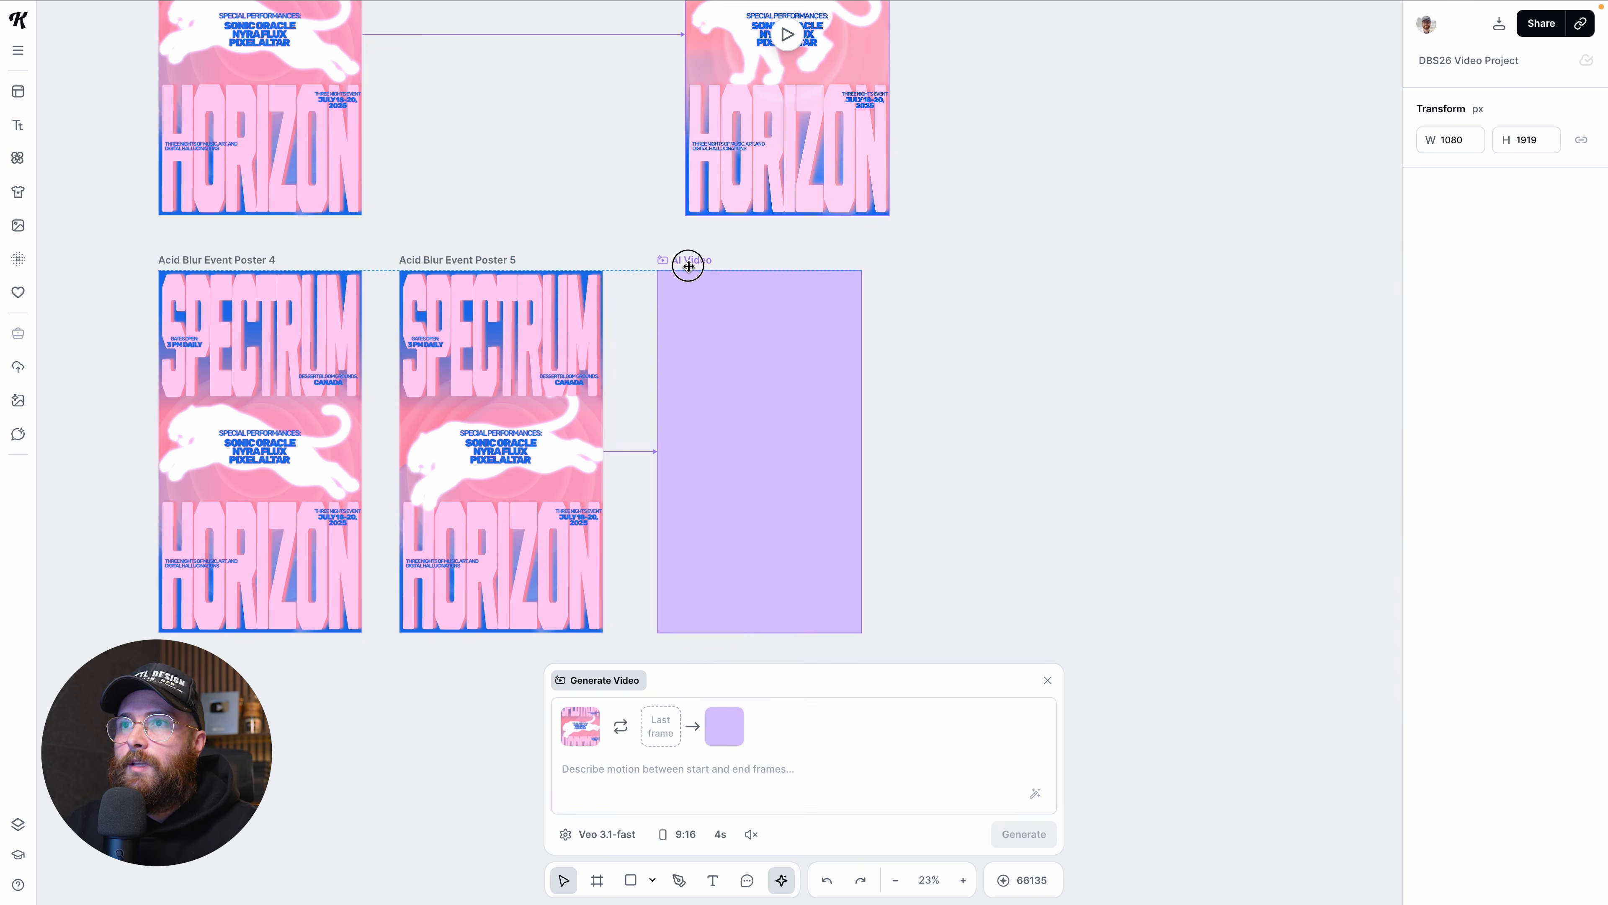
drag(705, 265, 704, 264)
Step: Connect Acid Blur Event Poster 4 to the empty AI Video board as its second frame
click(251, 261)
scroll(266, 286, down, 2)
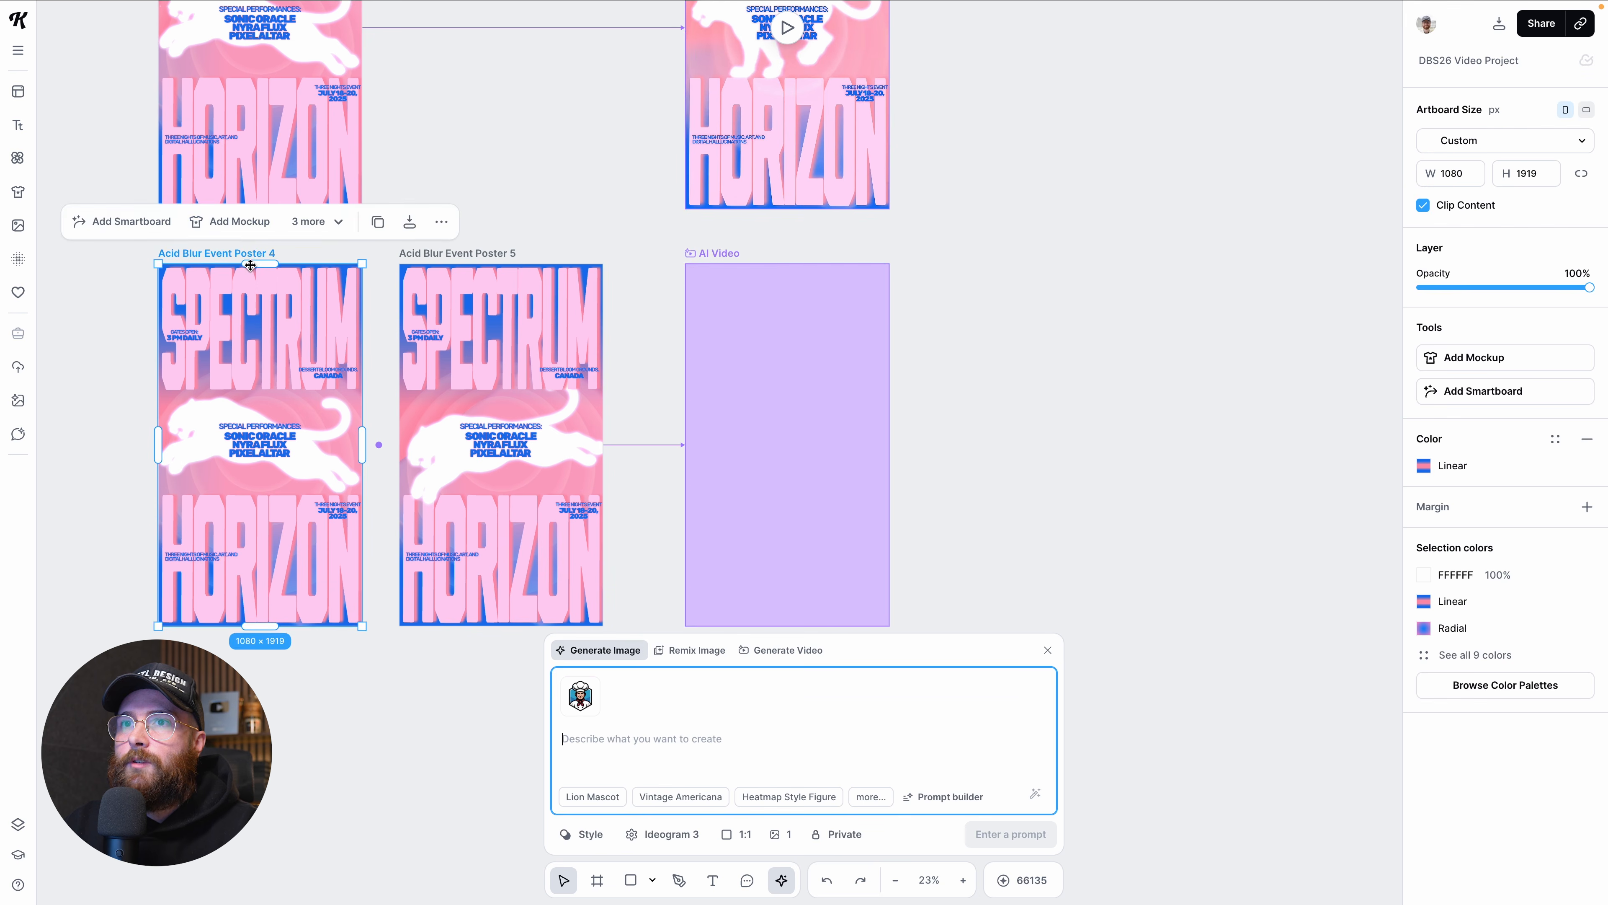
drag(379, 366, 402, 487)
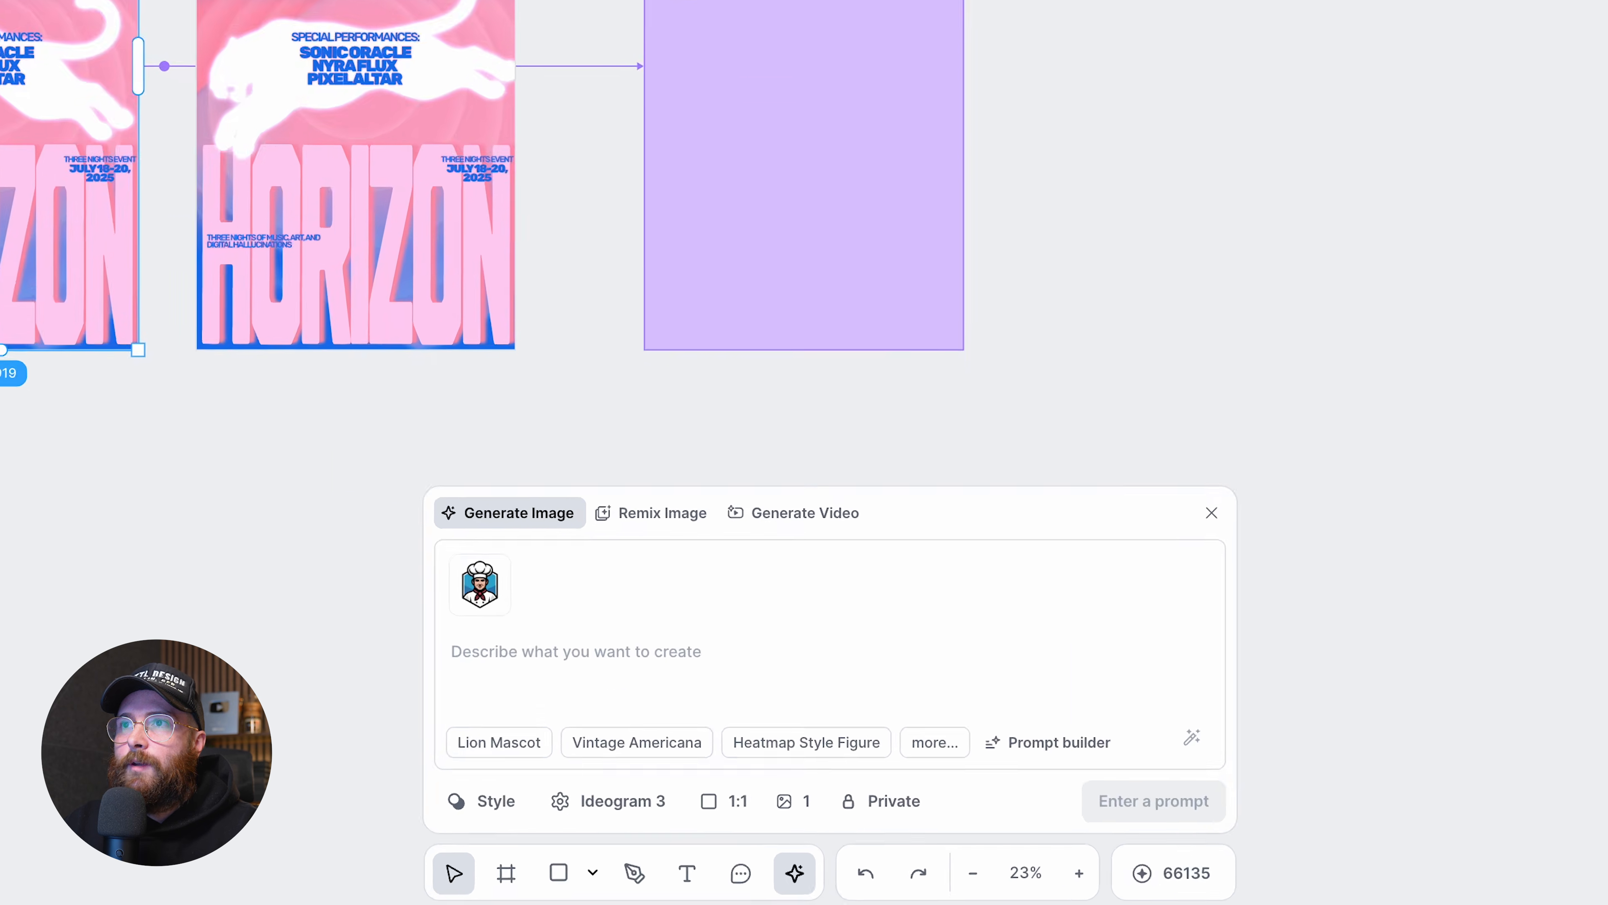
Step: Swap the start and end frames of the empty AI Video board, then close its video prompt
click(706, 538)
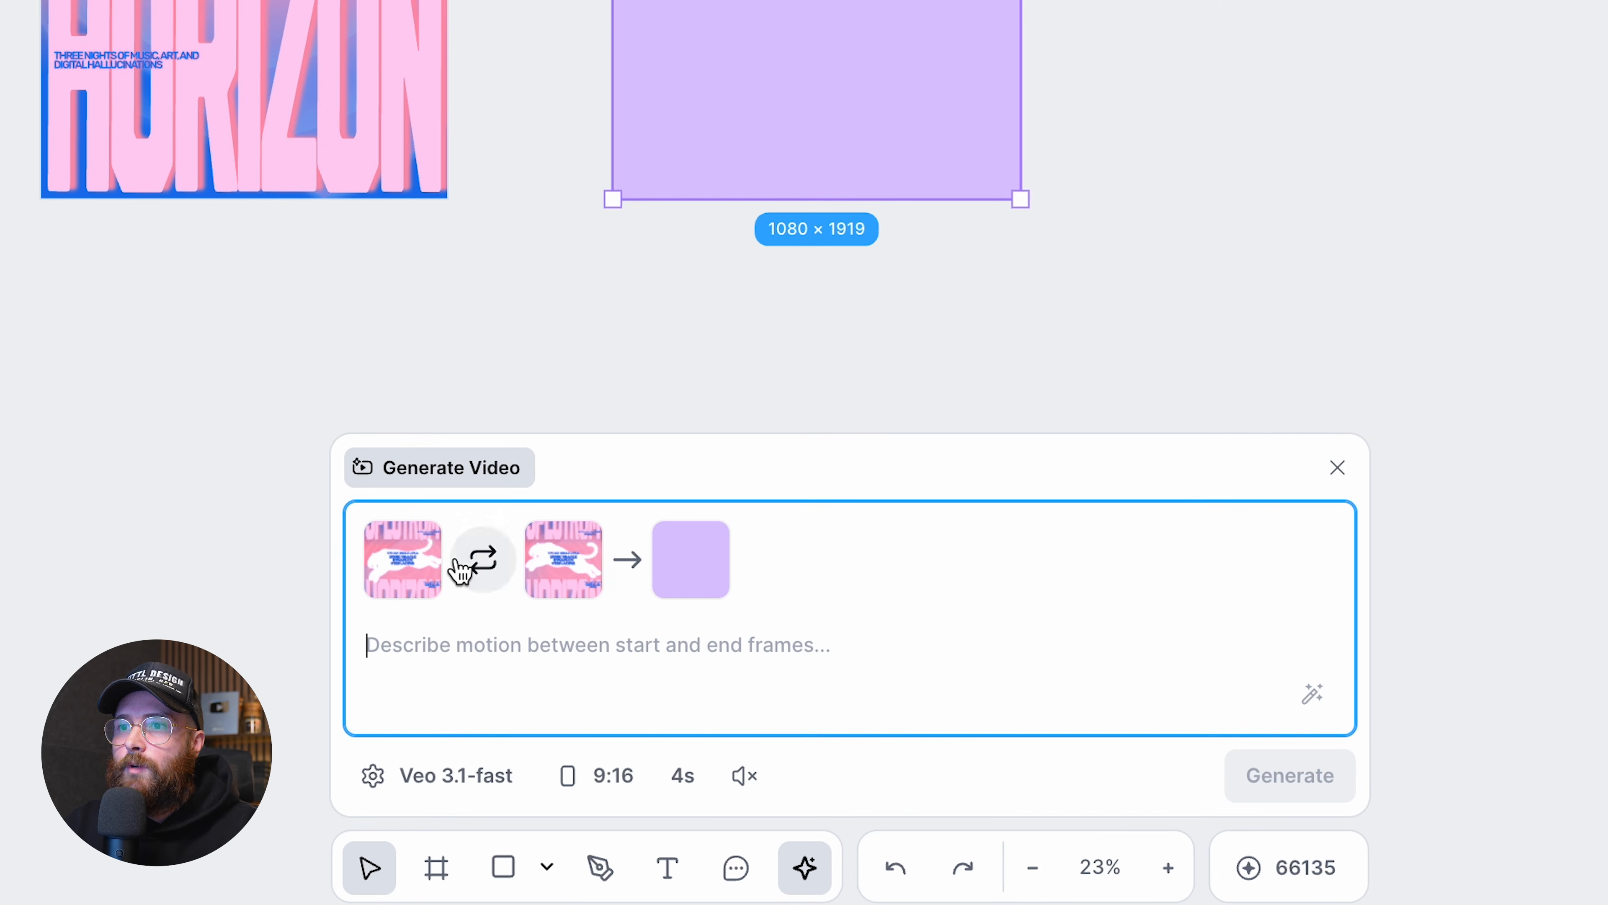
click(470, 566)
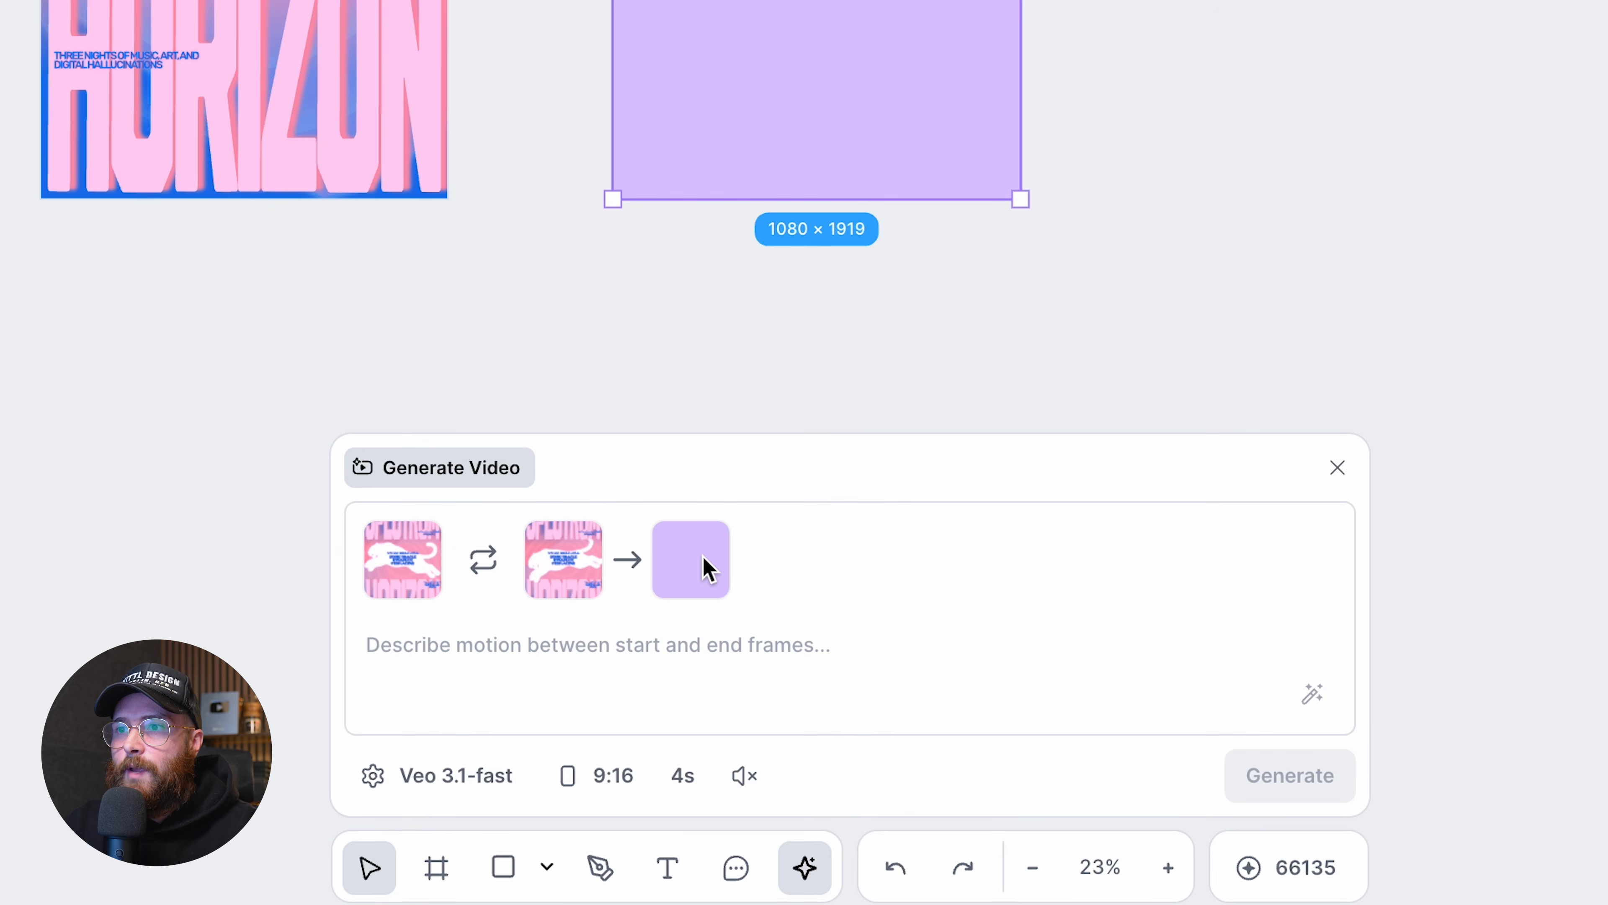
click(482, 657)
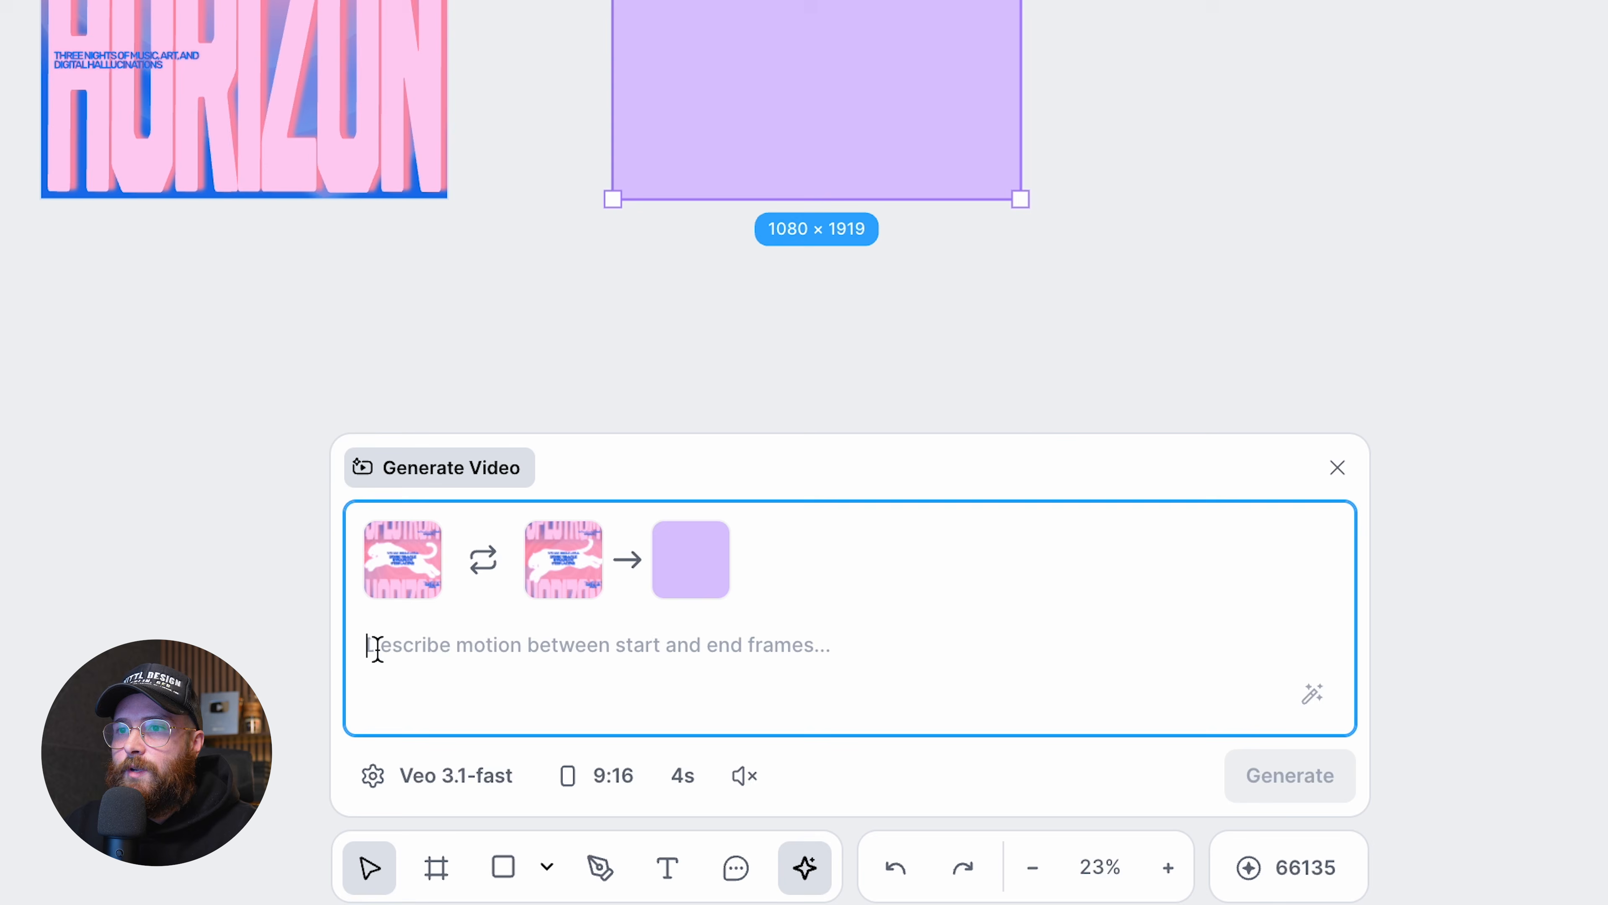
click(440, 263)
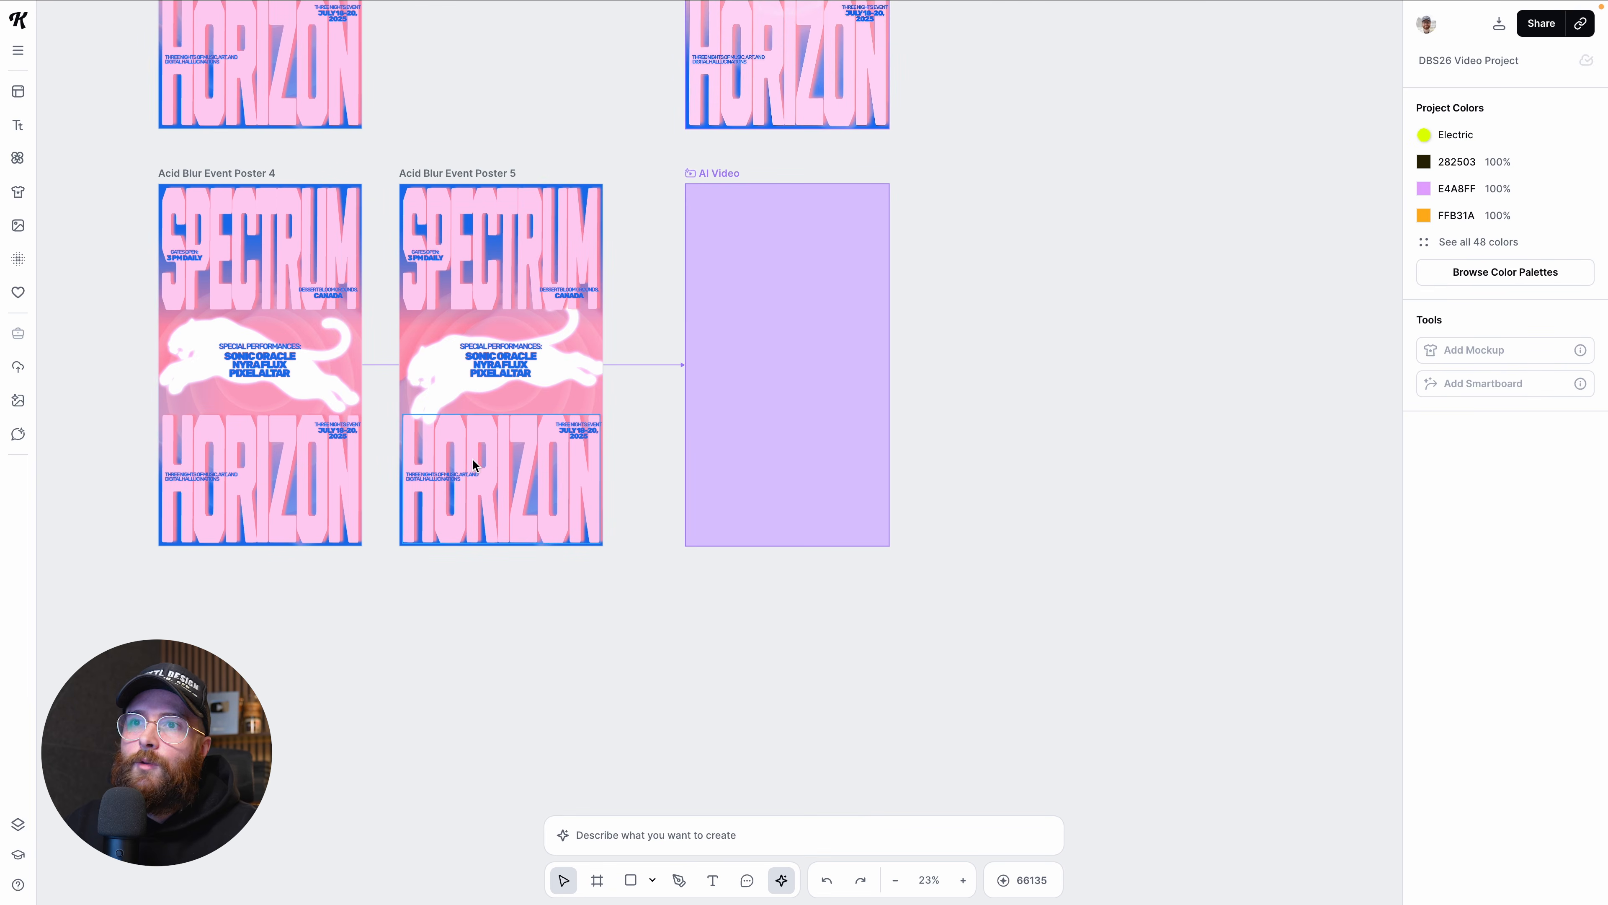
Step: Adjust the placement of the panther artwork slightly on Acid Blur Event Poster 5
click(456, 388)
mouse_move(456, 388)
mouse_down()
mouse_move(452, 444)
mouse_move(446, 398)
mouse_up()
click(599, 558)
scroll(600, 557, down, 2)
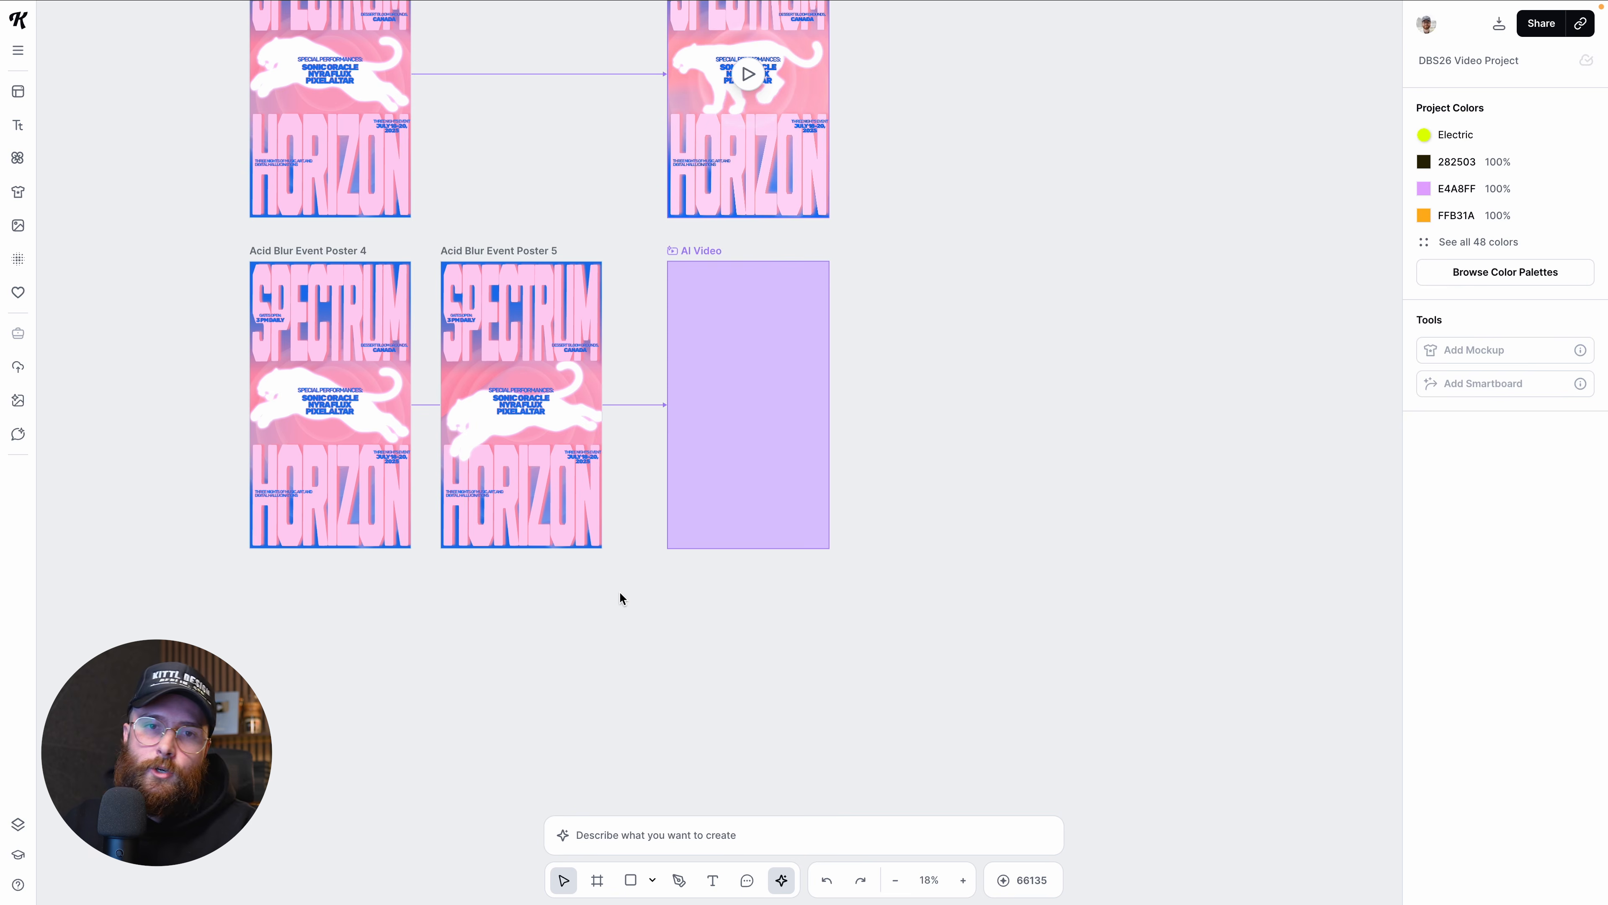
scroll(624, 595, up, 1)
click(654, 643)
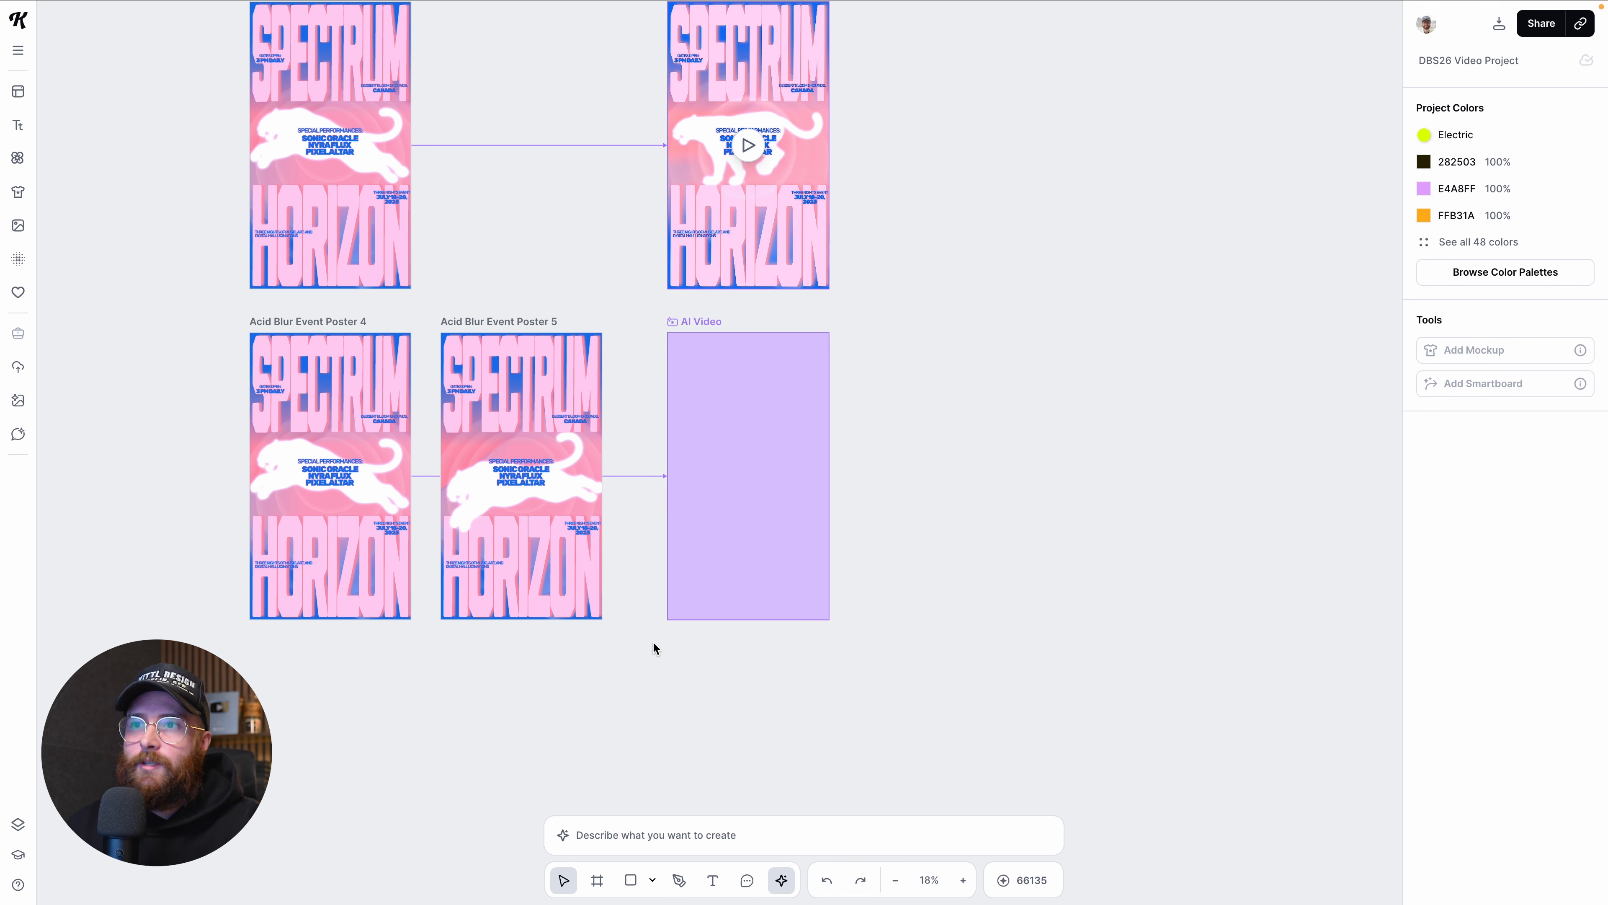
Step: Place Acid Blur Event Poster 5 directly below Poster 4, center the AI Video board beside the pair, and open its video prompt
drag(497, 327, 309, 645)
drag(679, 342, 514, 510)
scroll(549, 469, down, 4)
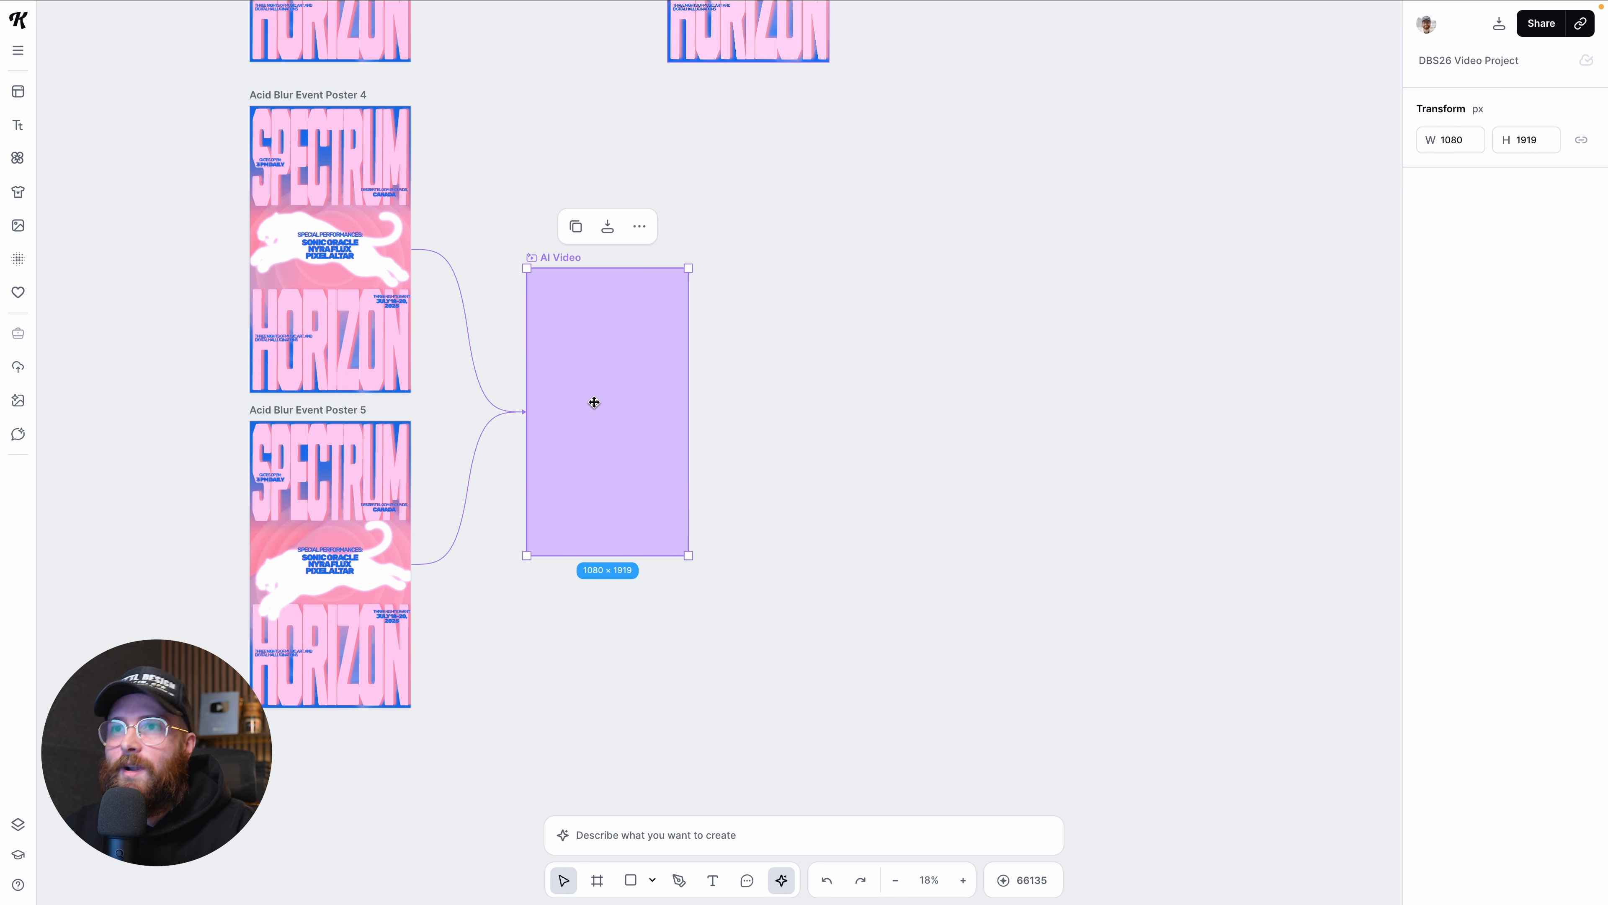
click(695, 781)
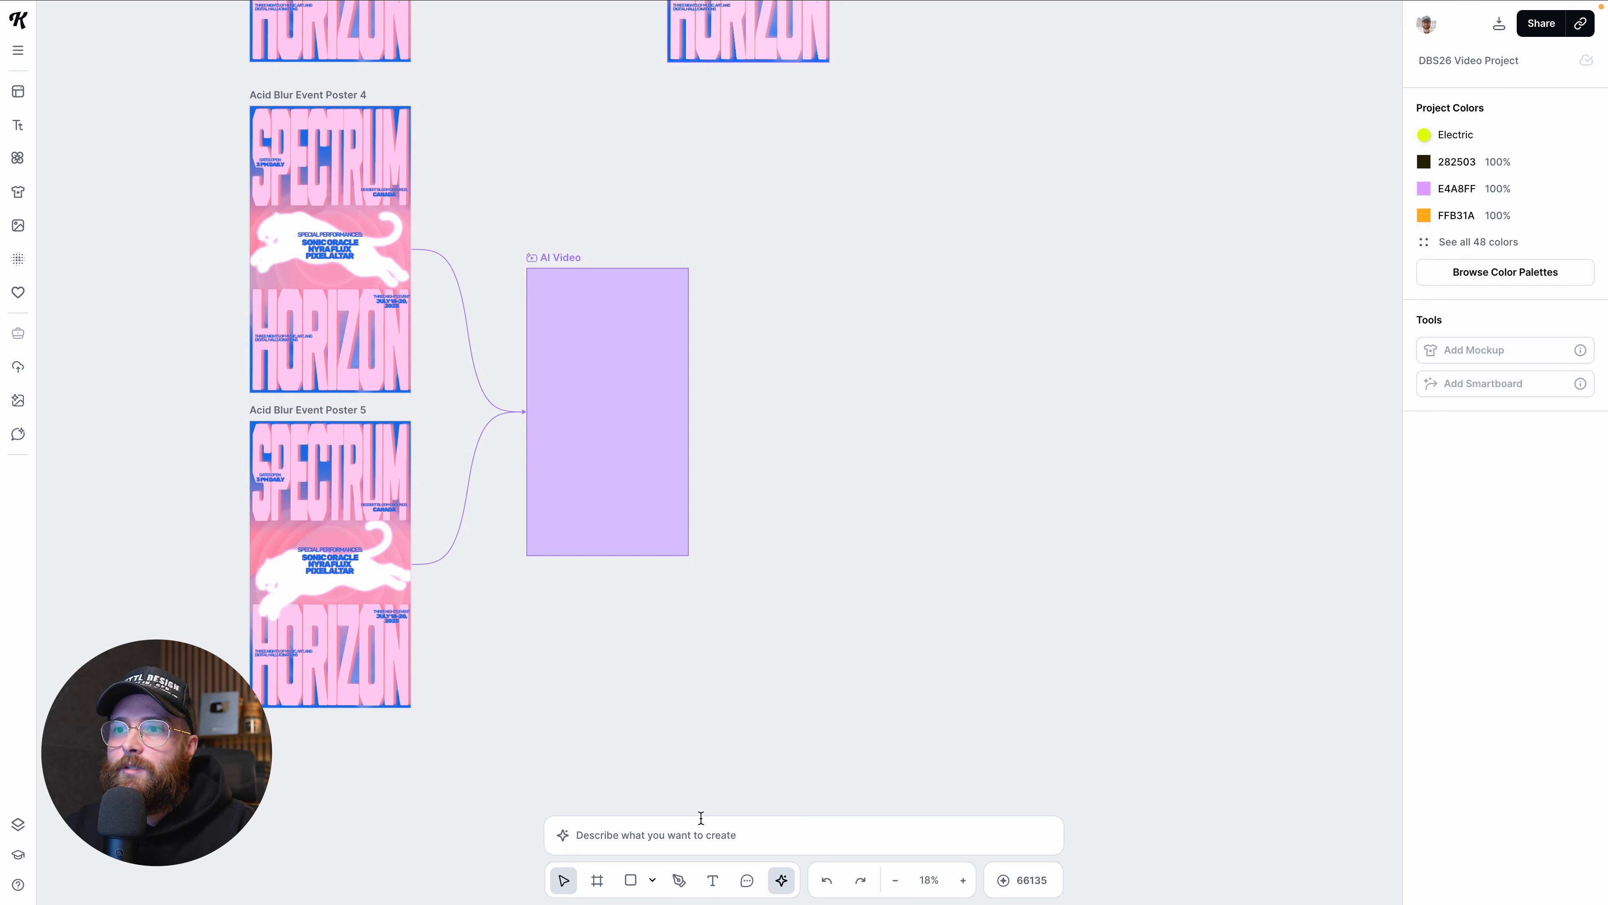
click(675, 824)
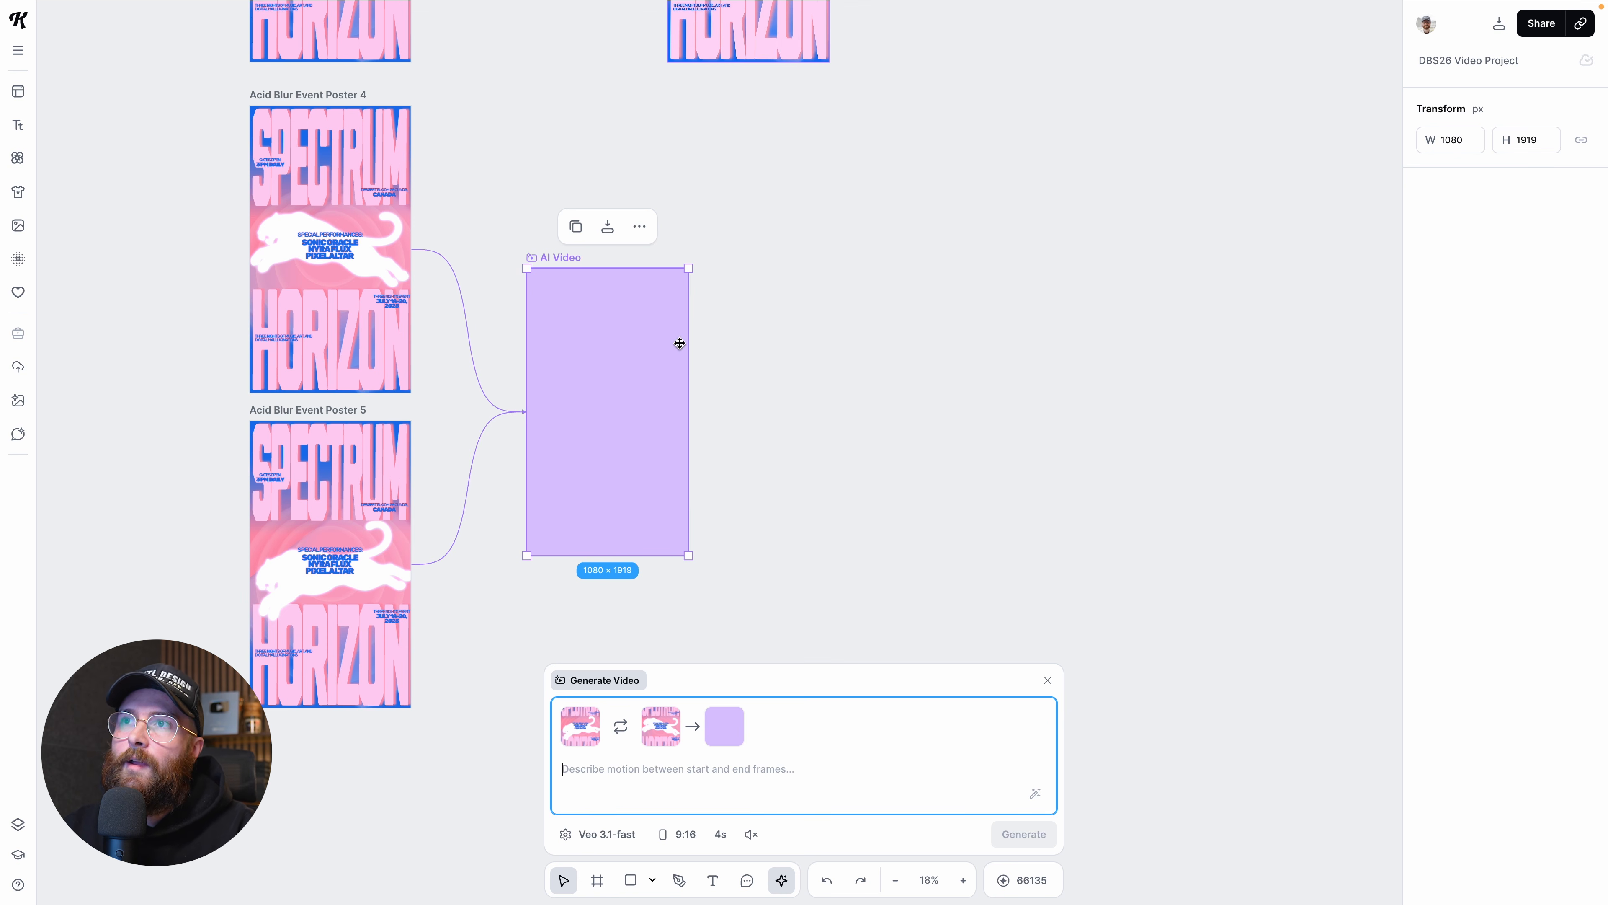
Step: Play the AI Video 1 panther animation again for a closer look at its motion
scroll(661, 309, up, 11)
click(787, 431)
scroll(760, 422, down, 4)
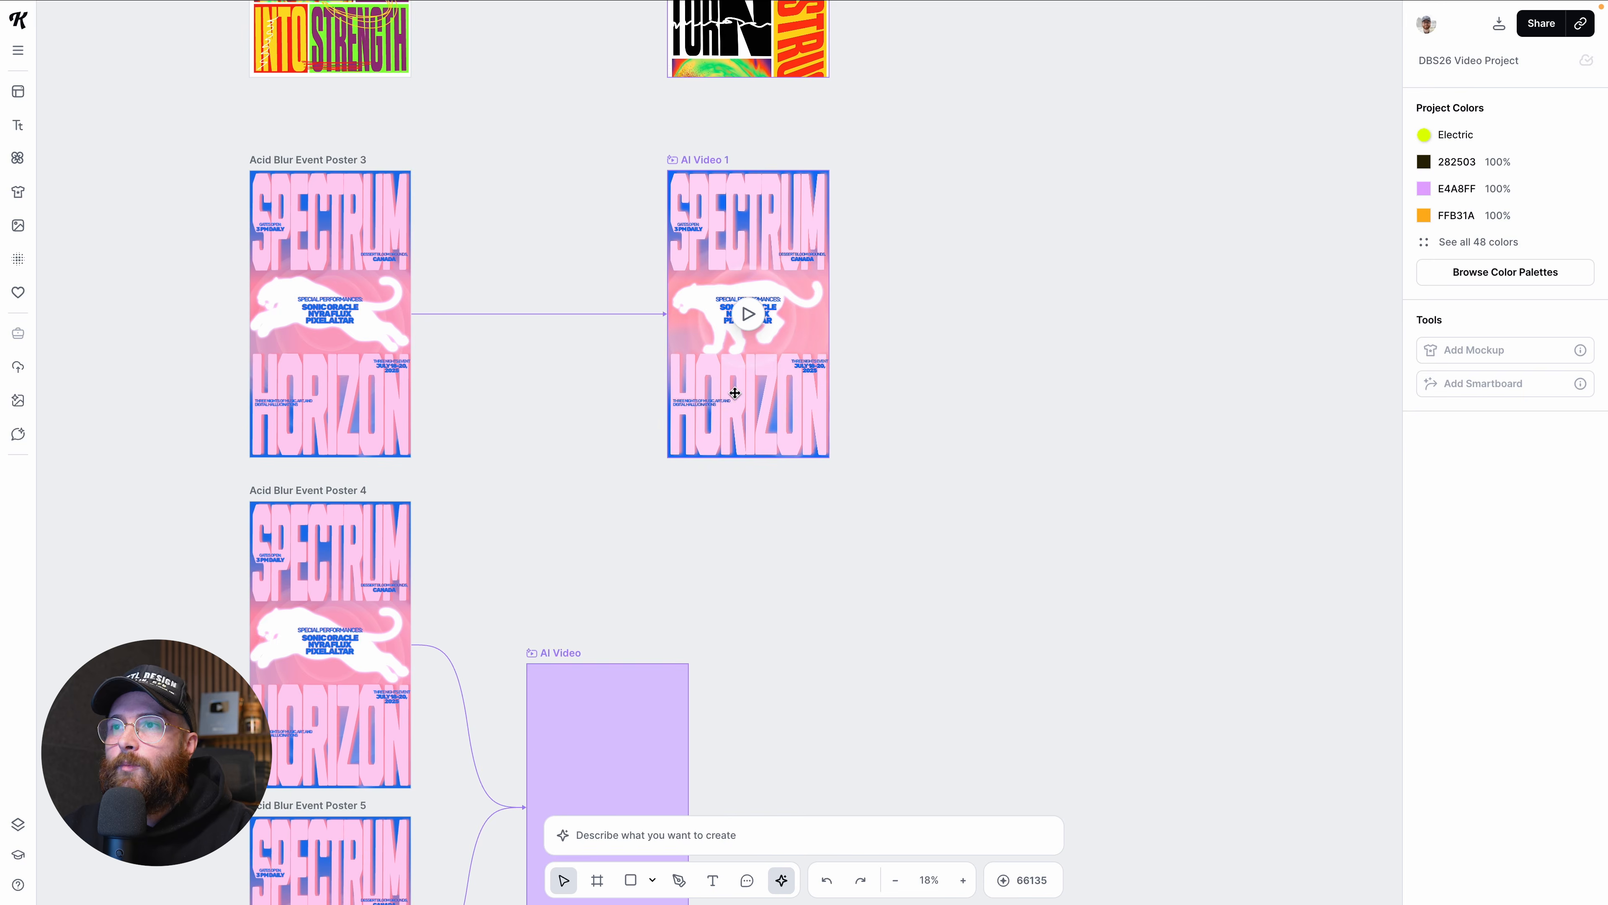
scroll(742, 414, up, 5)
click(752, 269)
scroll(823, 444, up, 4)
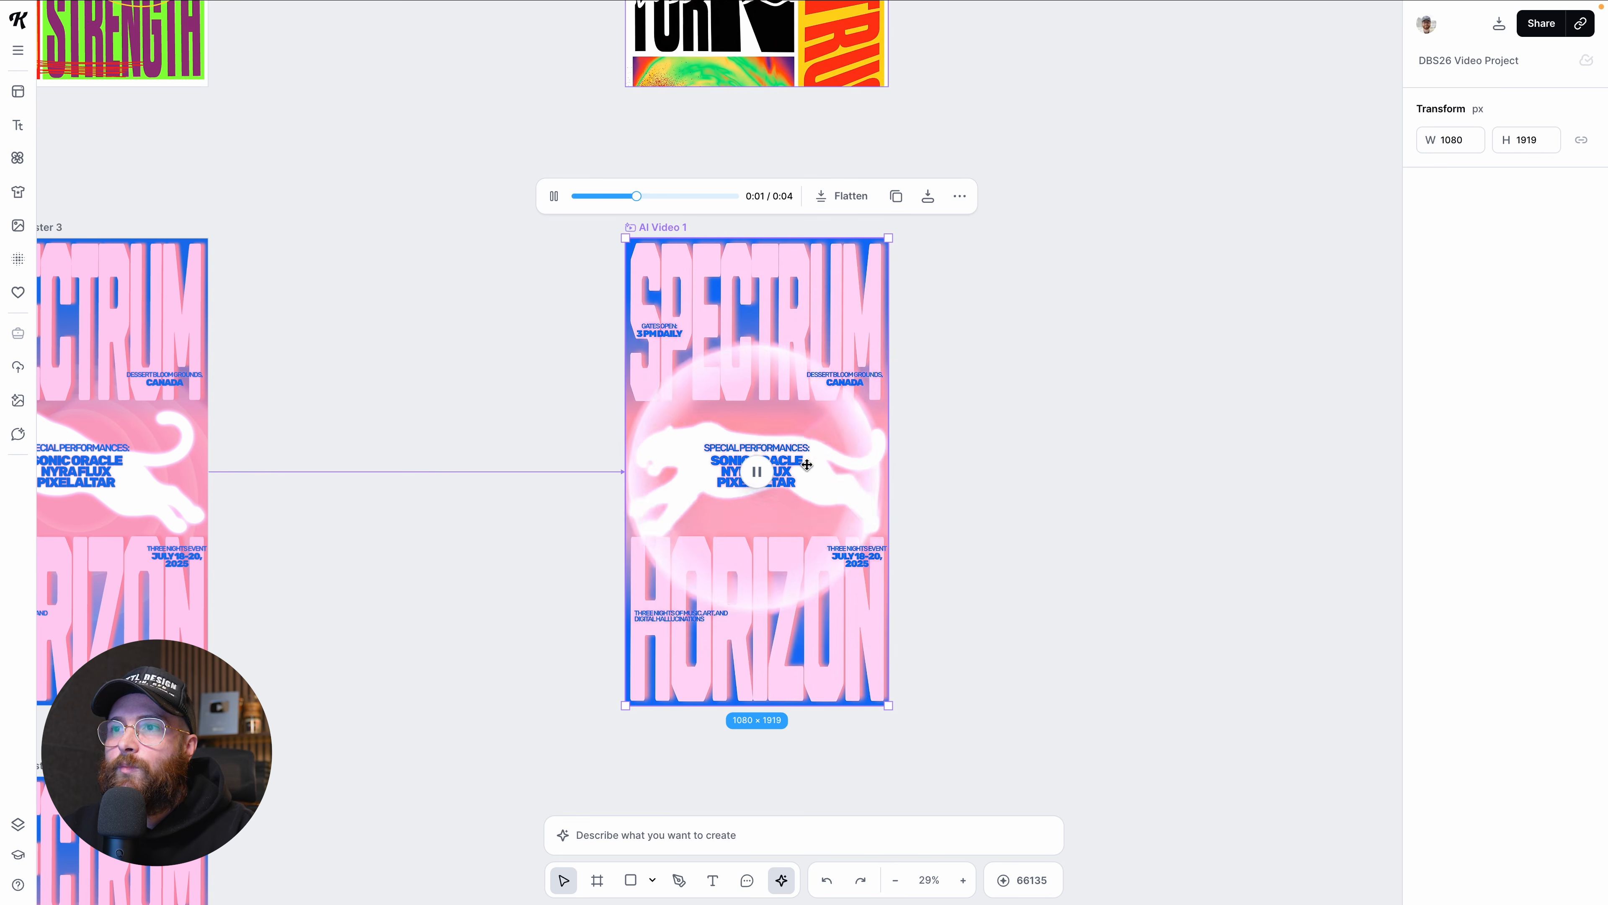